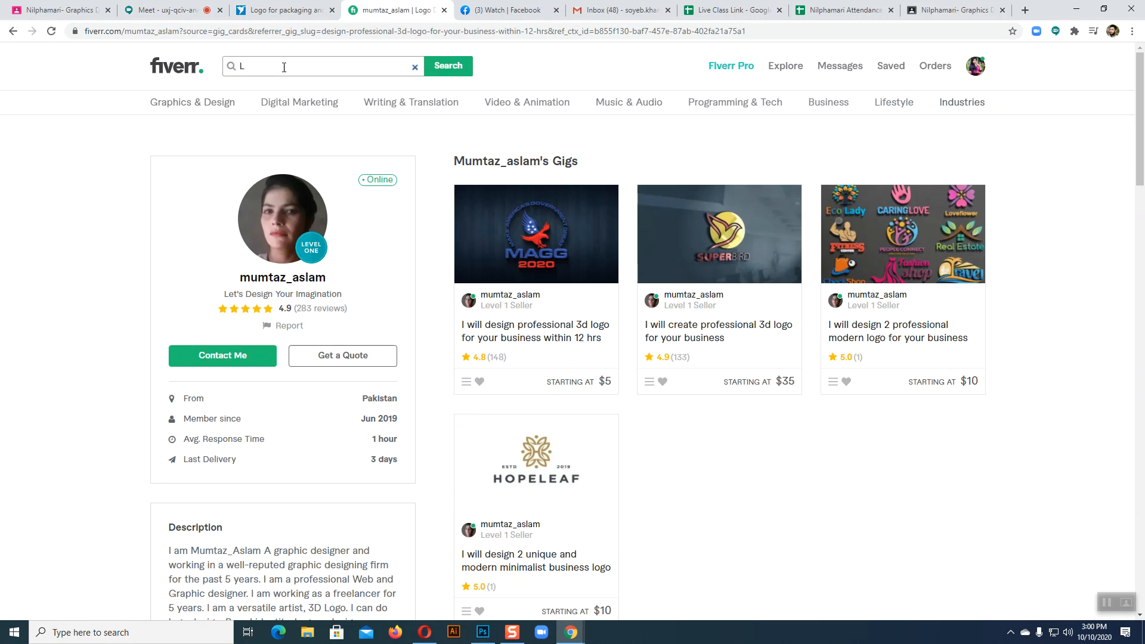
Search Fiverr for "color correction" services
{"action": "type", "text": "Color"}
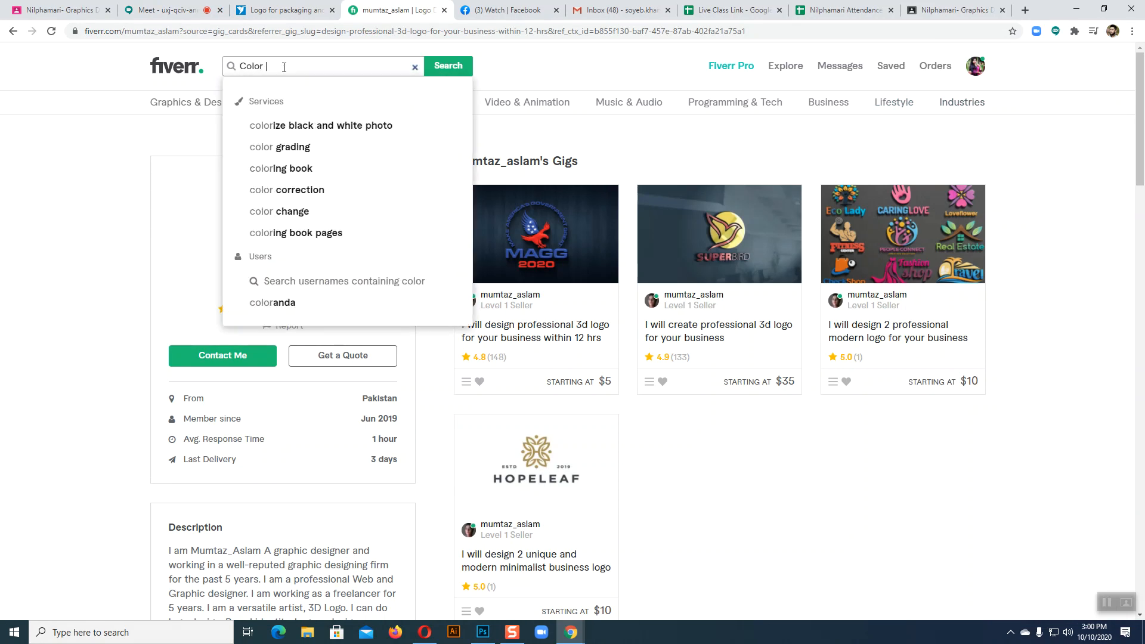
{"action": "left_click", "coordinate": [308, 191]}
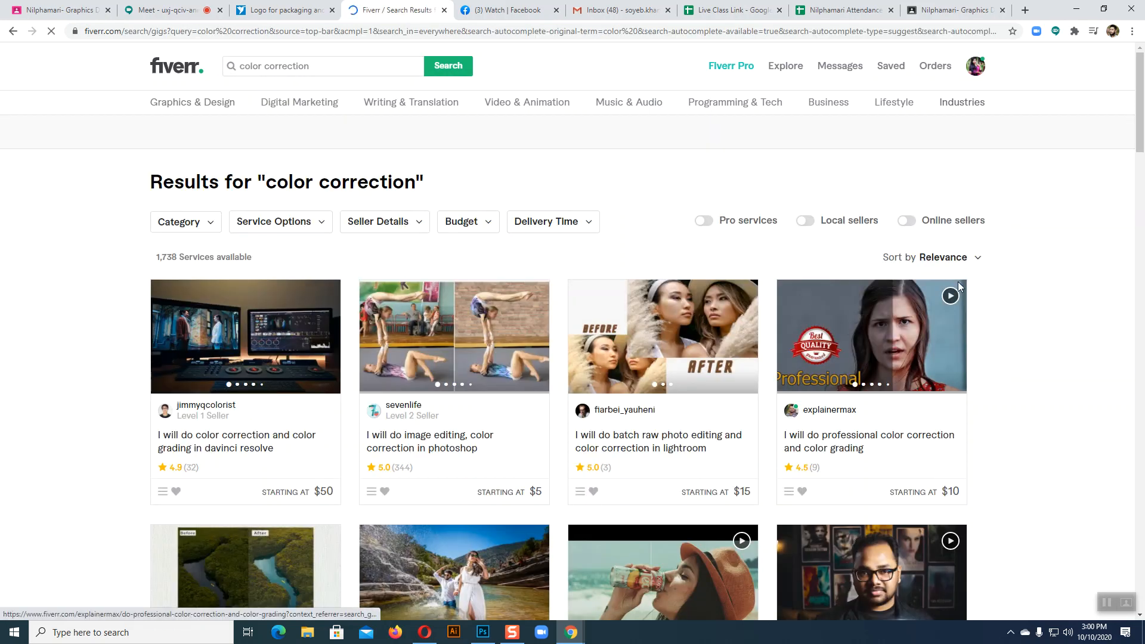
Browse the color correction gigs down to the end of the first results page, comparing their sample images and starting prices
{"action": "scroll", "coordinate": [958, 282], "scroll_direction": "down", "scroll_amount": 5}
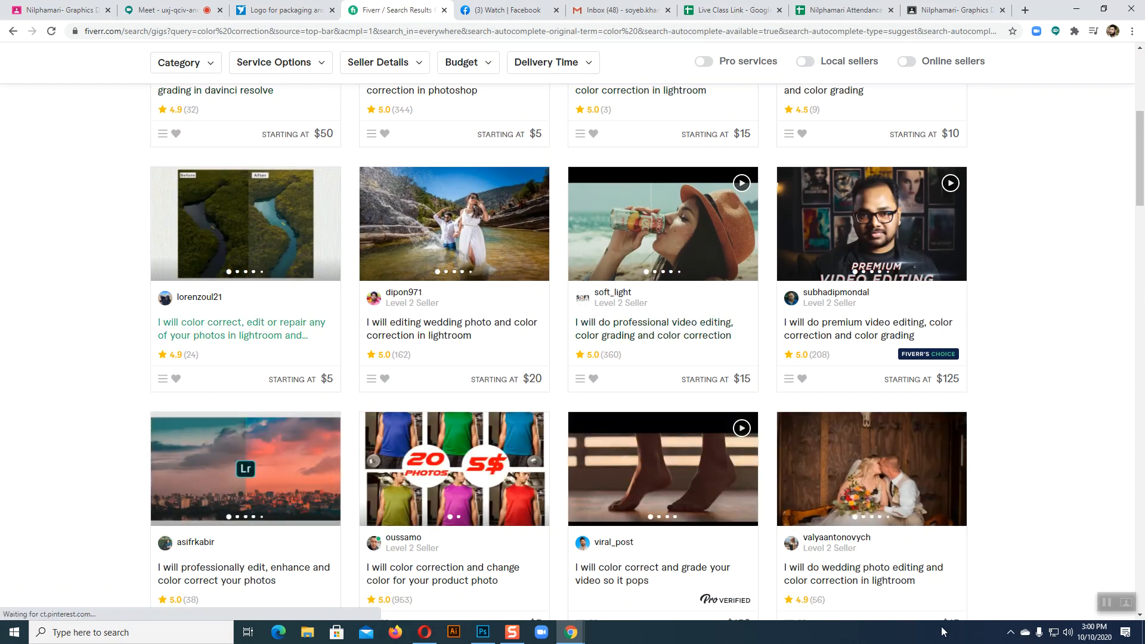
{"action": "scroll", "coordinate": [894, 492], "scroll_direction": "down", "scroll_amount": 7}
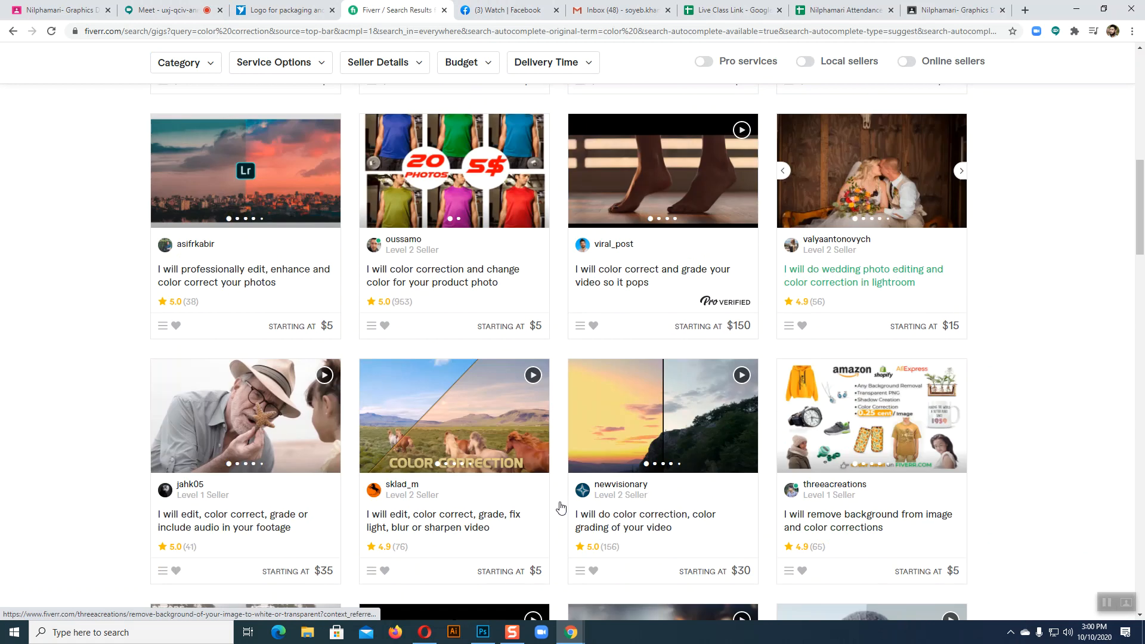
{"action": "scroll", "coordinate": [940, 424], "scroll_direction": "down", "scroll_amount": 2}
{"action": "scroll", "coordinate": [940, 424], "scroll_direction": "down", "scroll_amount": 1}
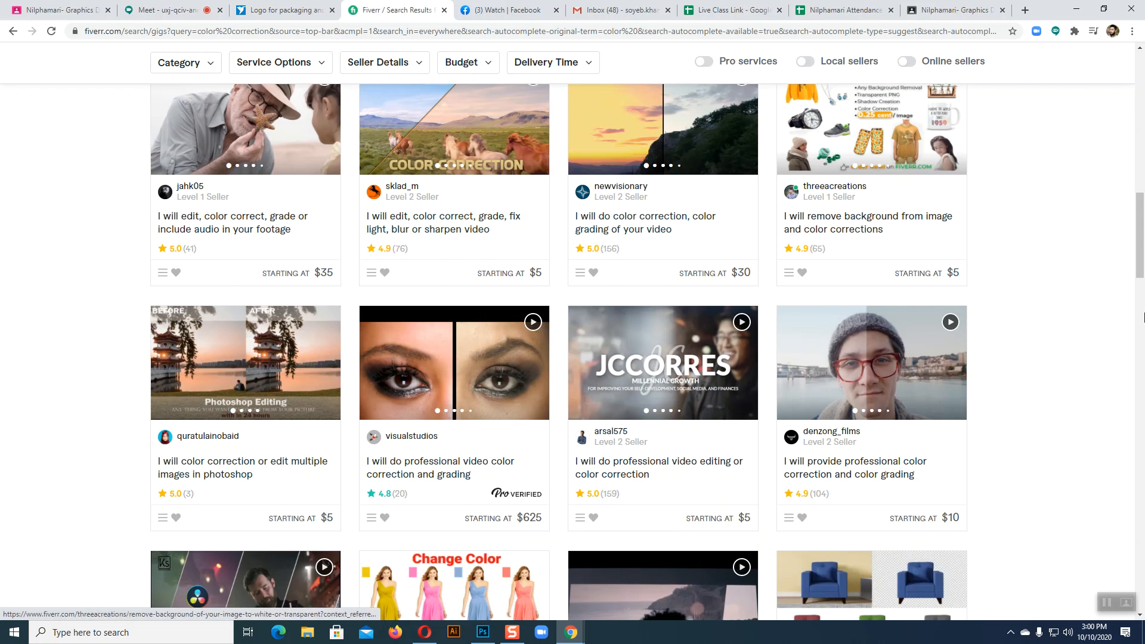
{"action": "scroll", "coordinate": [1139, 316], "scroll_direction": "down", "scroll_amount": 6}
{"action": "scroll", "coordinate": [1140, 316], "scroll_direction": "down", "scroll_amount": 1}
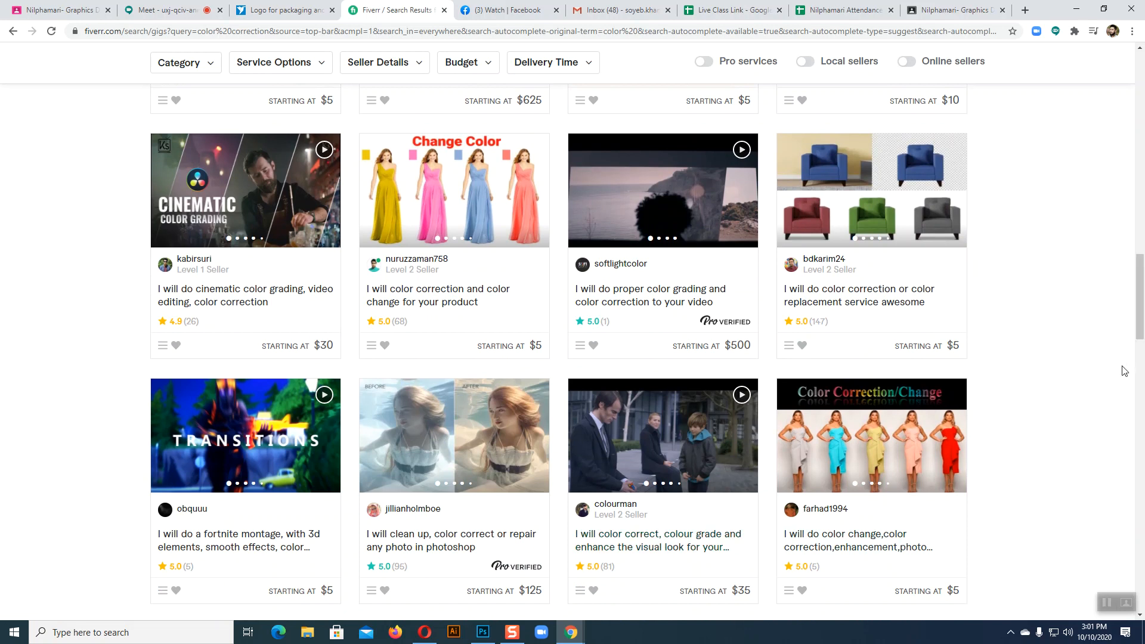
{"action": "scroll", "coordinate": [1123, 369], "scroll_direction": "down", "scroll_amount": 5}
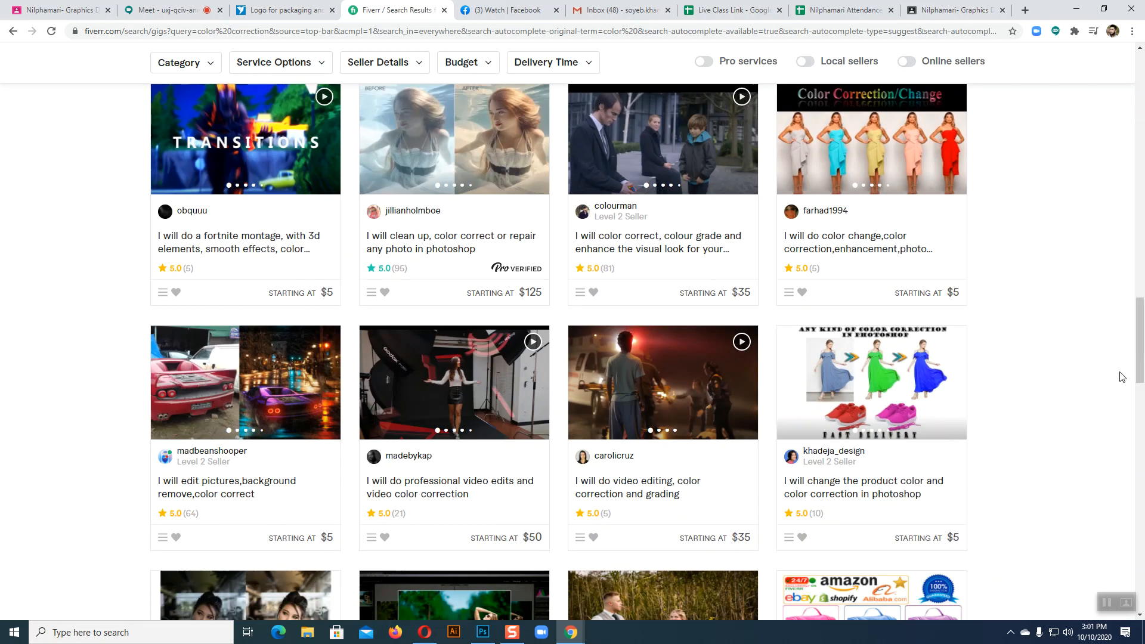
{"action": "scroll", "coordinate": [1121, 376], "scroll_direction": "down", "scroll_amount": 4}
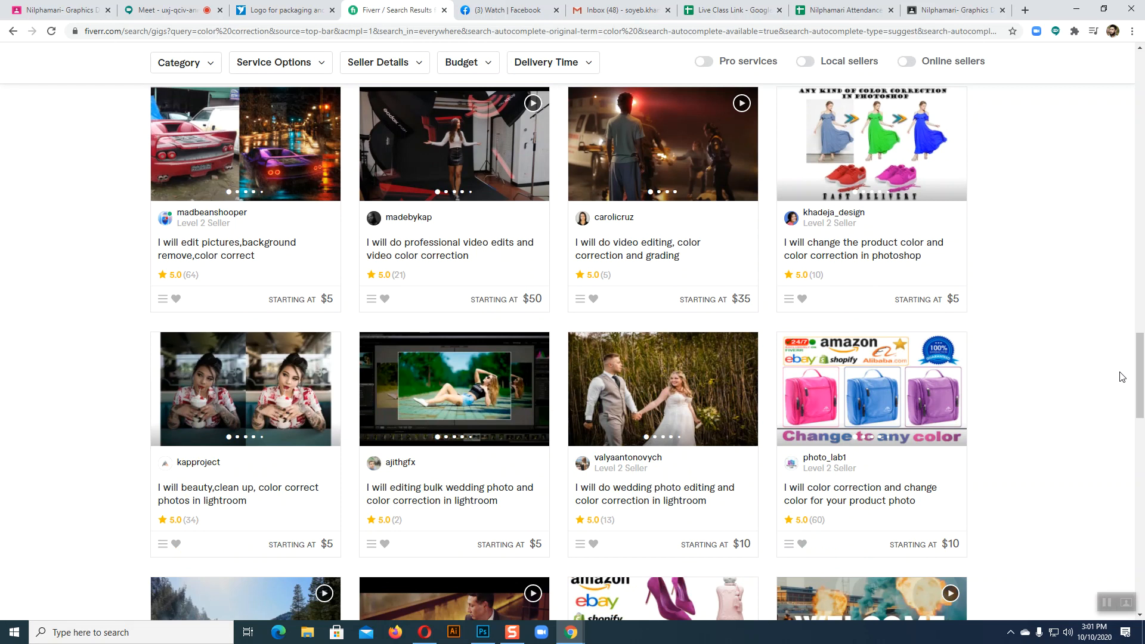
{"action": "scroll", "coordinate": [1121, 376], "scroll_direction": "down", "scroll_amount": 2}
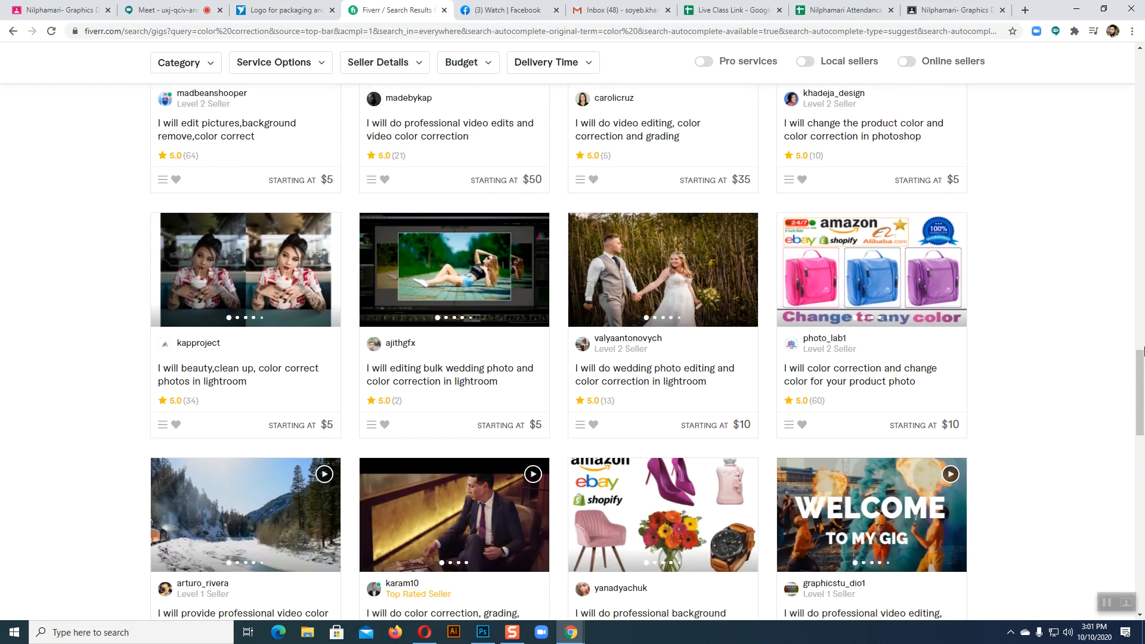
{"action": "scroll", "coordinate": [1056, 360], "scroll_direction": "down", "scroll_amount": 1}
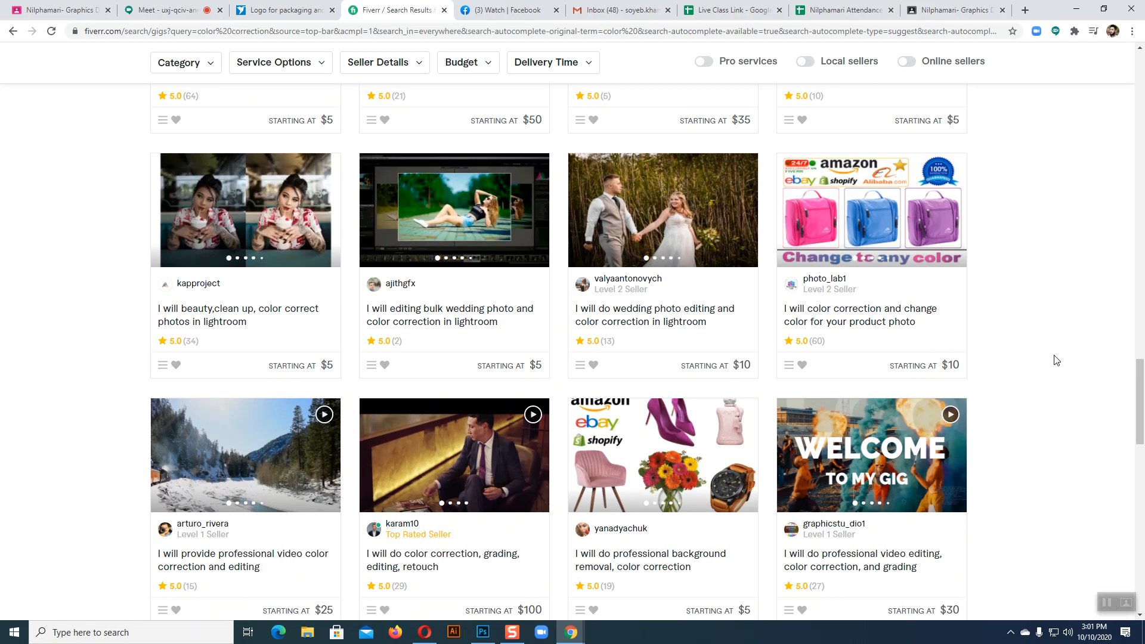
{"action": "scroll", "coordinate": [1056, 360], "scroll_direction": "down", "scroll_amount": 5}
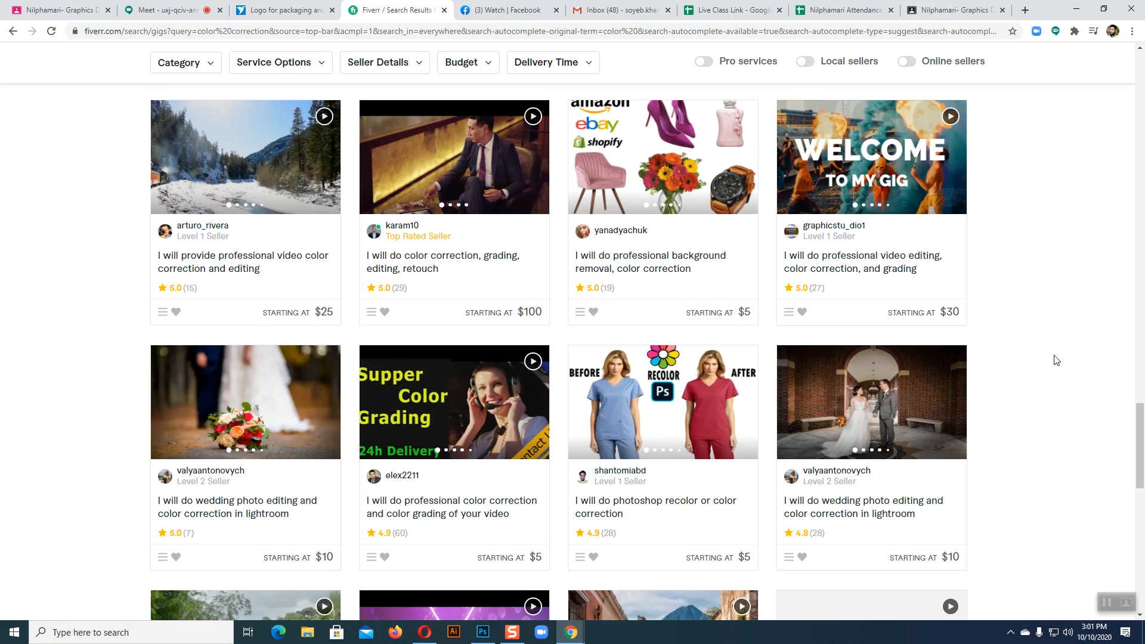
{"action": "scroll", "coordinate": [1056, 360], "scroll_direction": "down", "scroll_amount": 5}
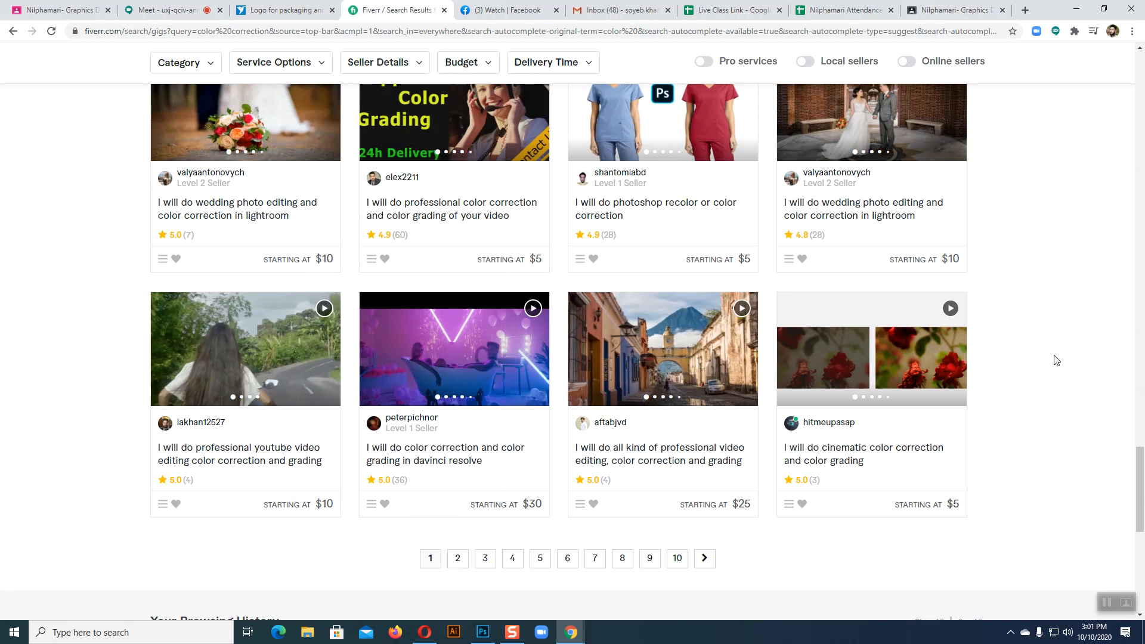
{"action": "scroll", "coordinate": [1057, 361], "scroll_direction": "down", "scroll_amount": 5}
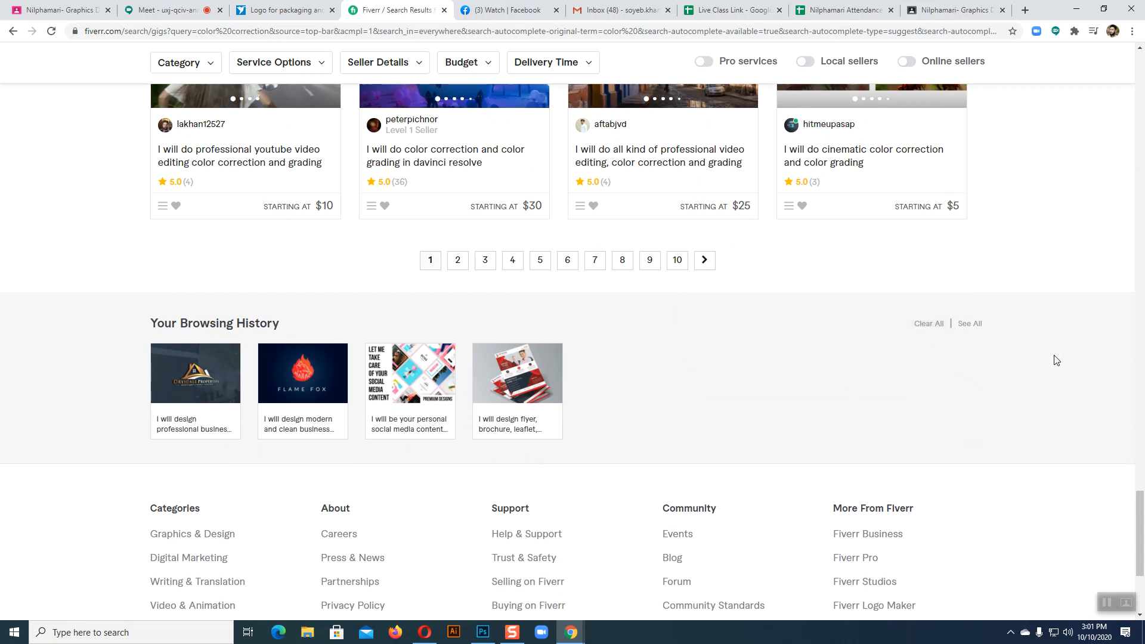
Run a Google search for "Home" in a new browser tab and show the image results
{"action": "left_click", "coordinate": [1024, 10]}
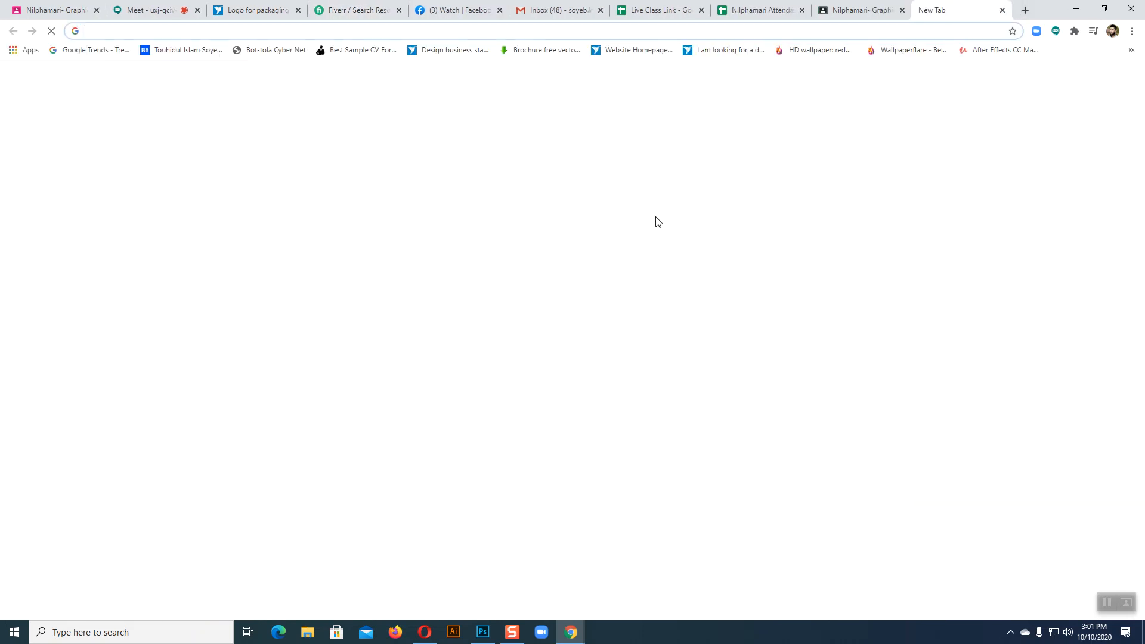
{"action": "left_click", "coordinate": [537, 249]}
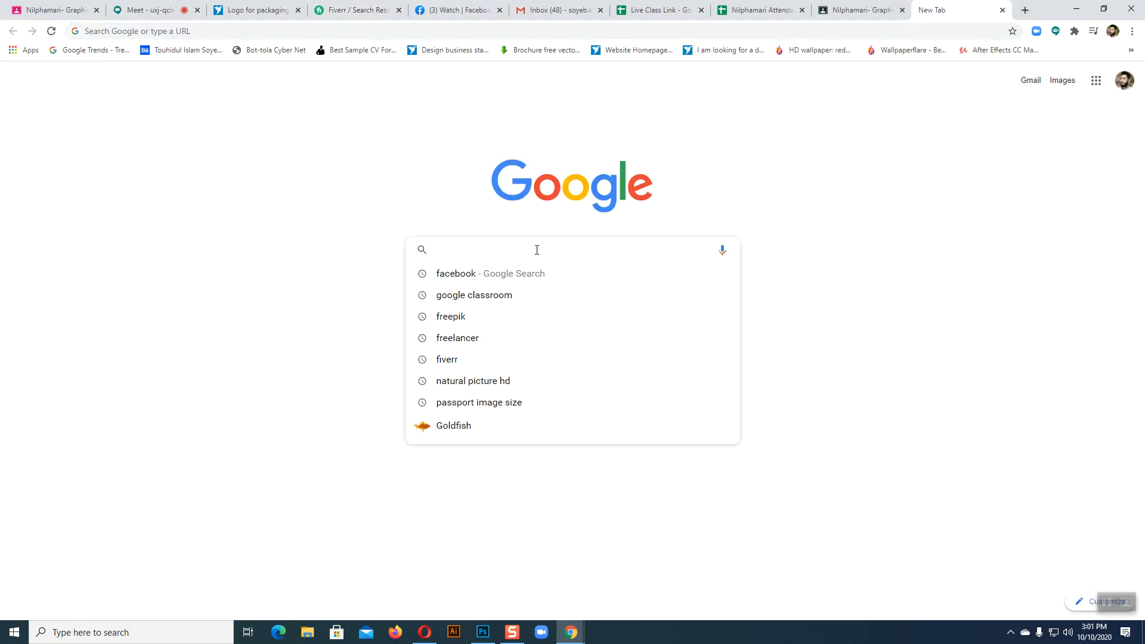
{"action": "type", "text": "Home"}
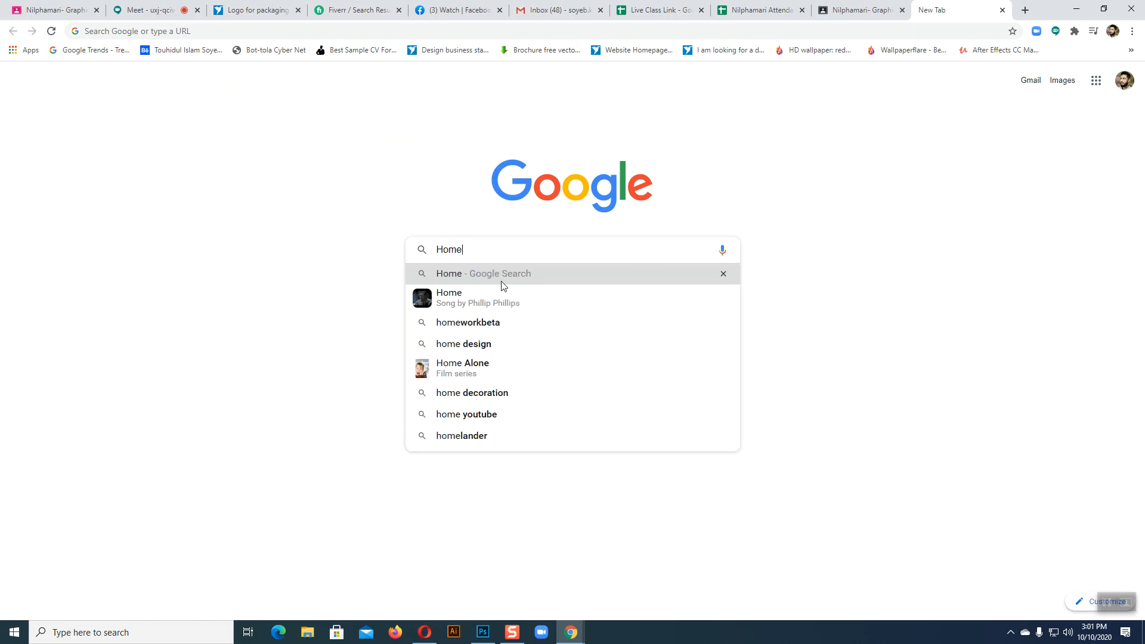
{"action": "left_click", "coordinate": [458, 266]}
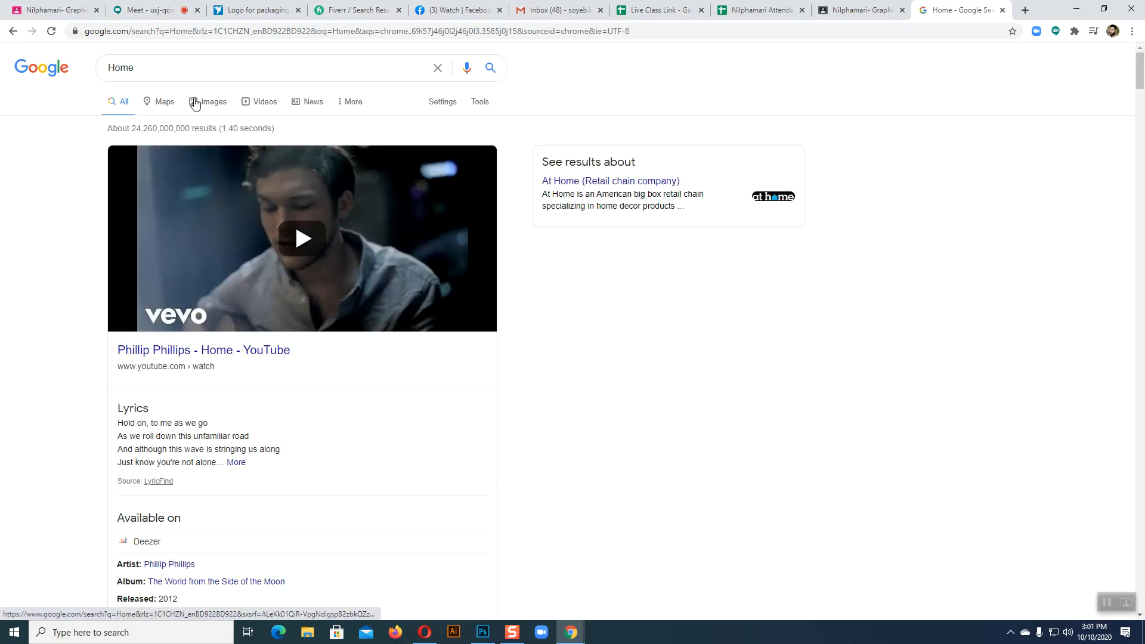
{"action": "left_click", "coordinate": [209, 103]}
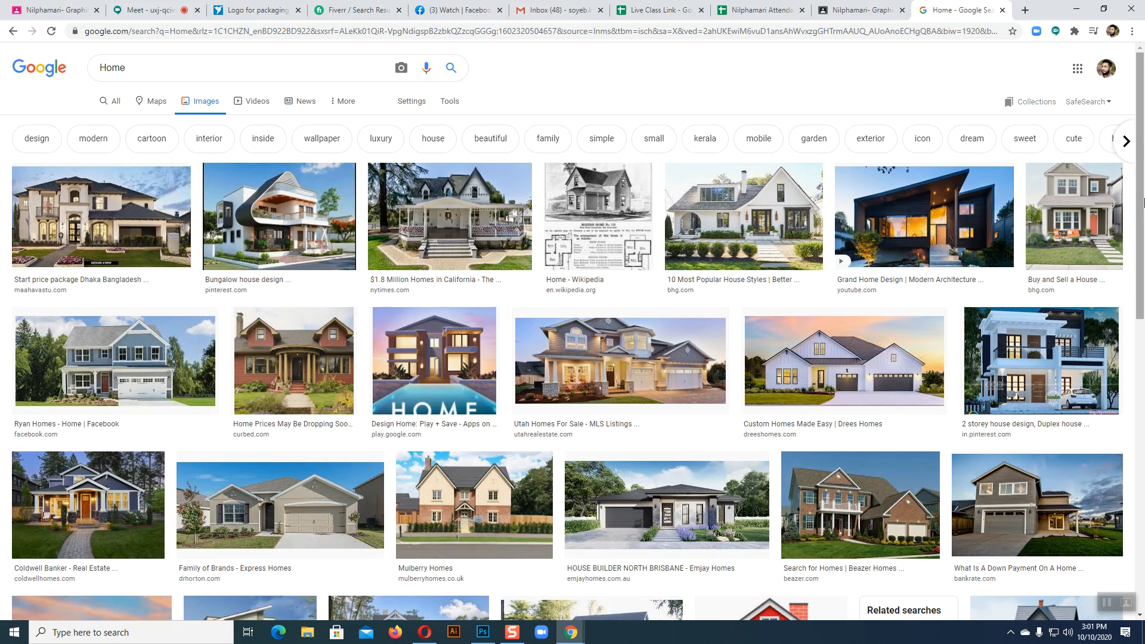
Find the blue HGTV Dream Home 2020 photo among the image results and open its large preview
{"action": "scroll", "coordinate": [918, 324], "scroll_direction": "down", "scroll_amount": 2}
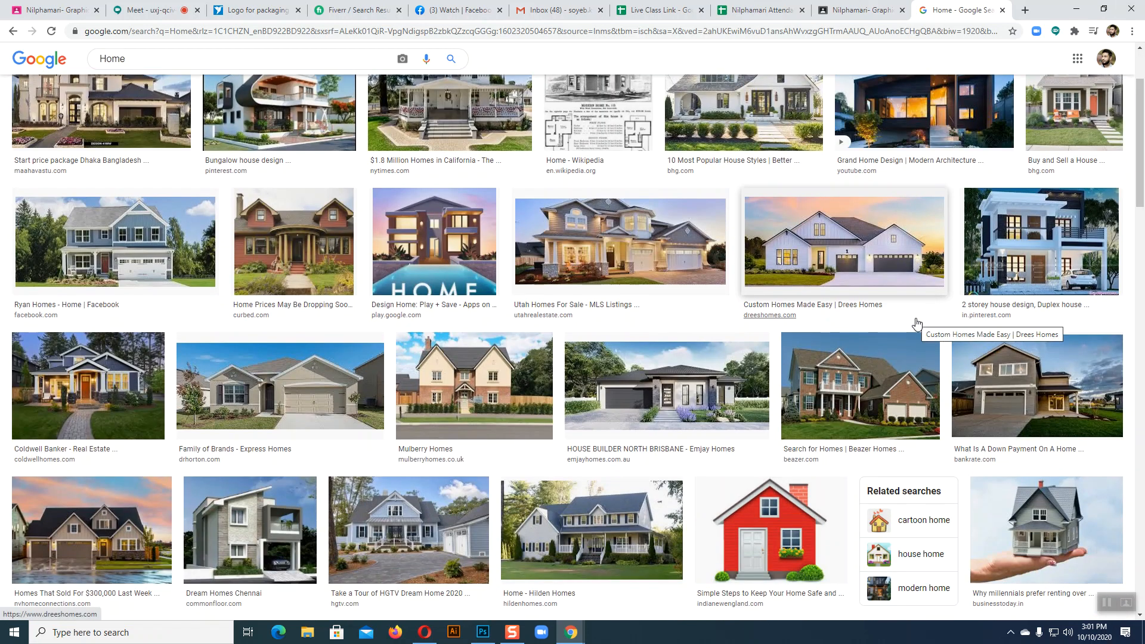
{"action": "scroll", "coordinate": [917, 323], "scroll_direction": "down", "scroll_amount": 3}
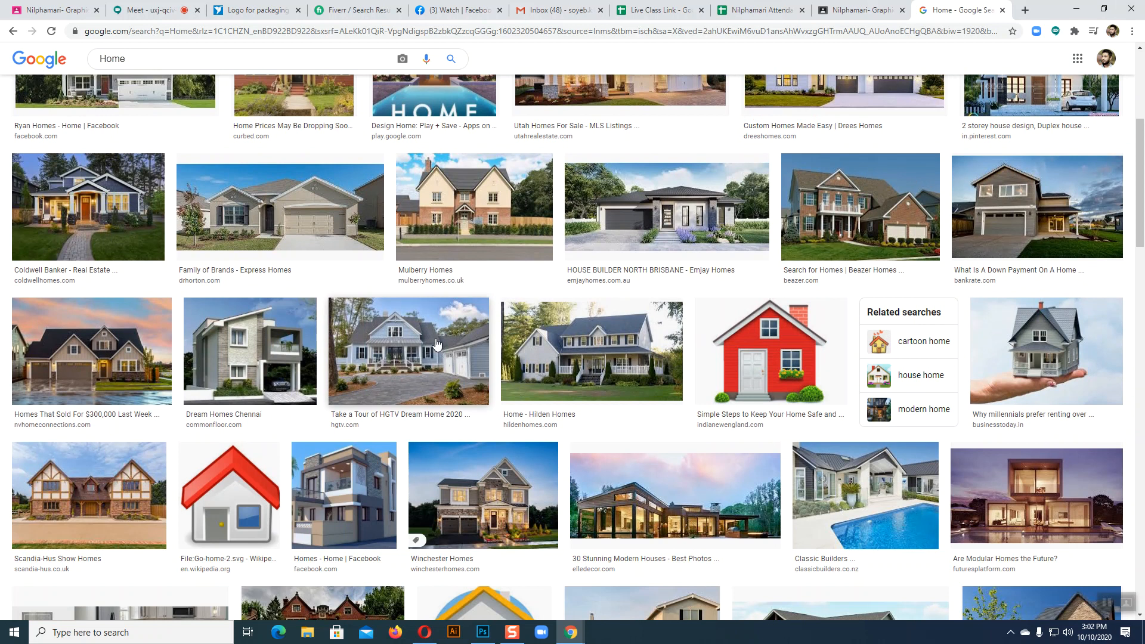
{"action": "left_click", "coordinate": [396, 331]}
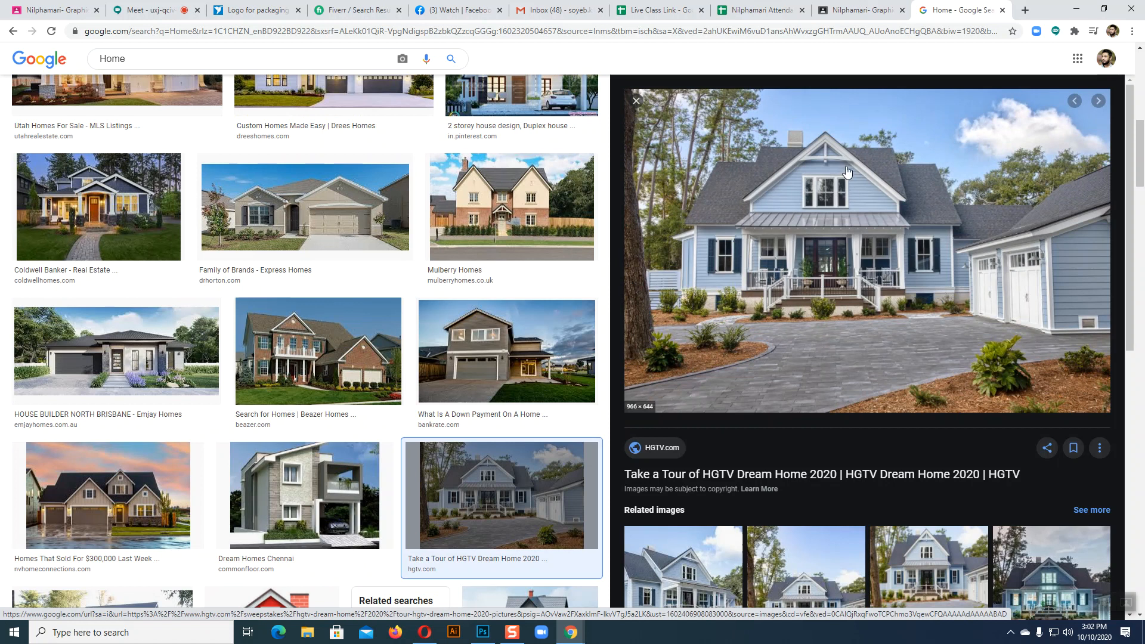
{"action": "scroll", "coordinate": [843, 270], "scroll_direction": "down", "scroll_amount": 4}
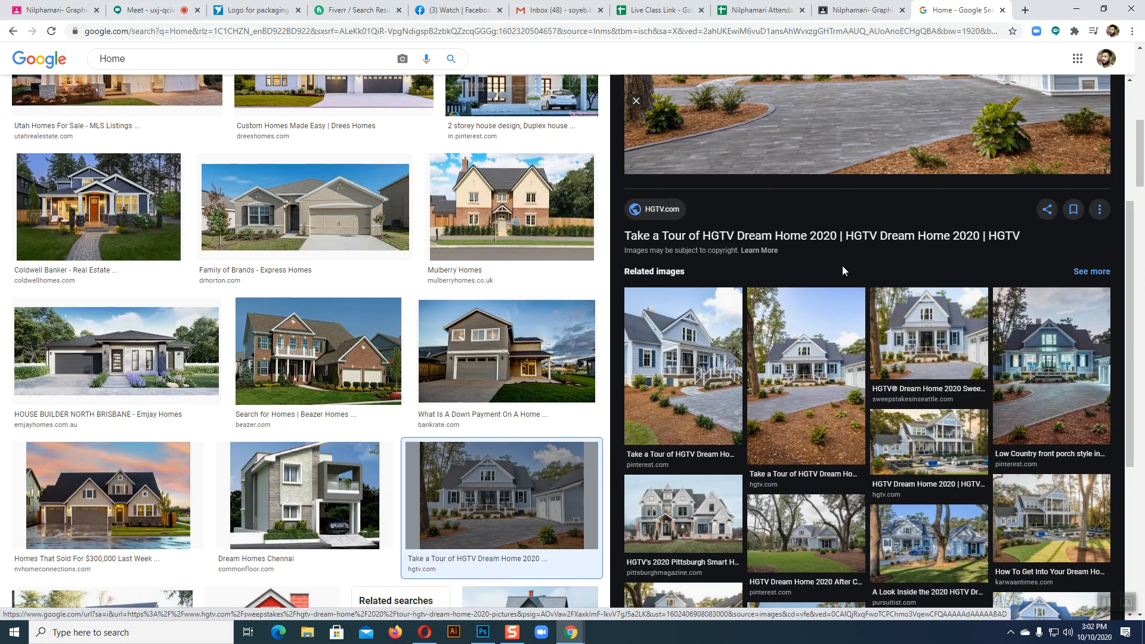
{"action": "scroll", "coordinate": [843, 270], "scroll_direction": "up", "scroll_amount": 4}
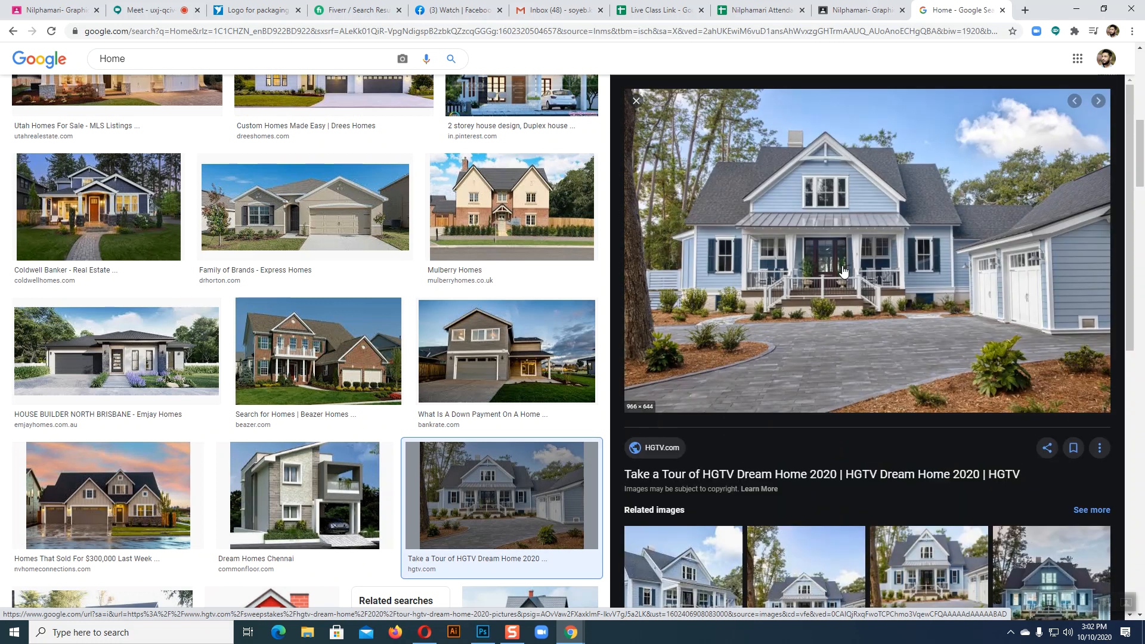
{"action": "scroll", "coordinate": [842, 270], "scroll_direction": "up", "scroll_amount": 1}
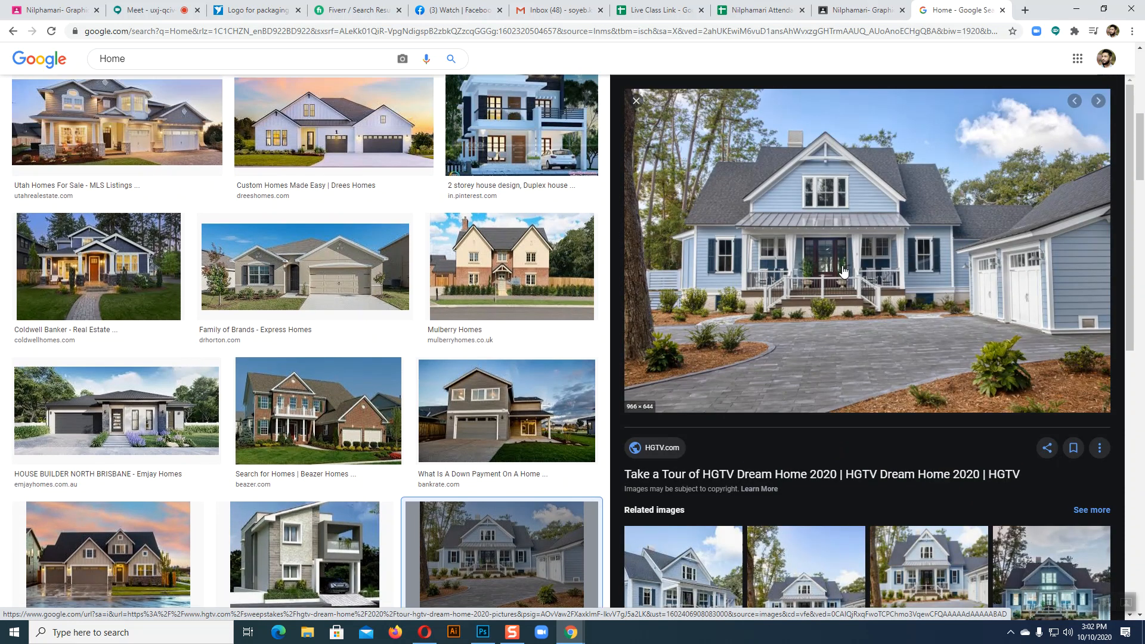
Open the HGTV house photo as a full image in its own tab and copy the image
{"action": "right_click", "coordinate": [894, 208]}
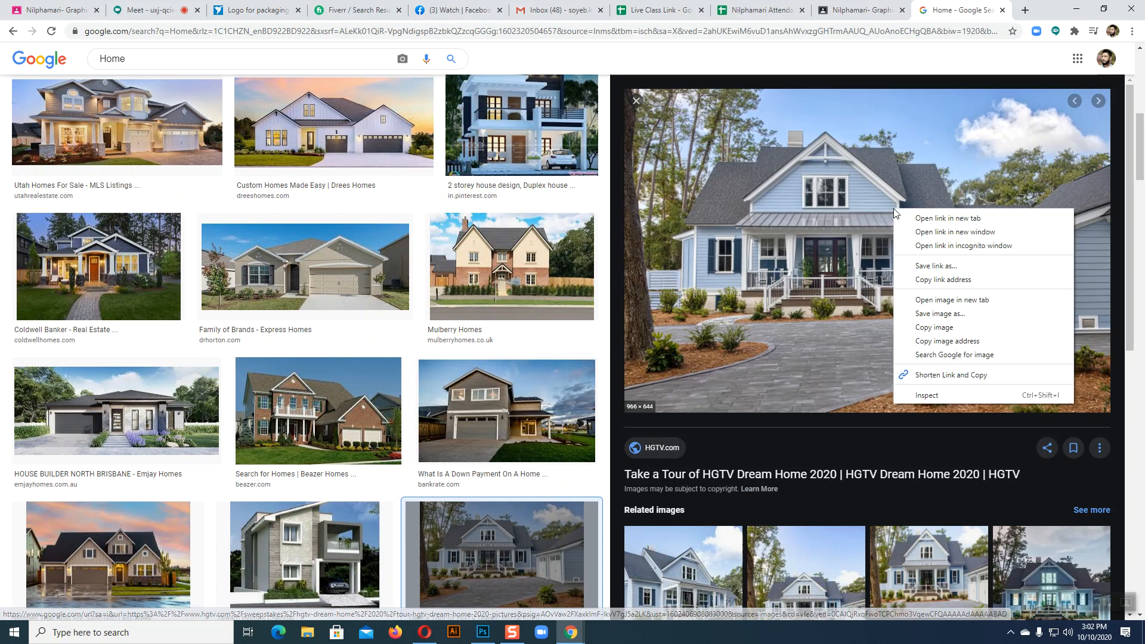
{"action": "left_click", "coordinate": [932, 302]}
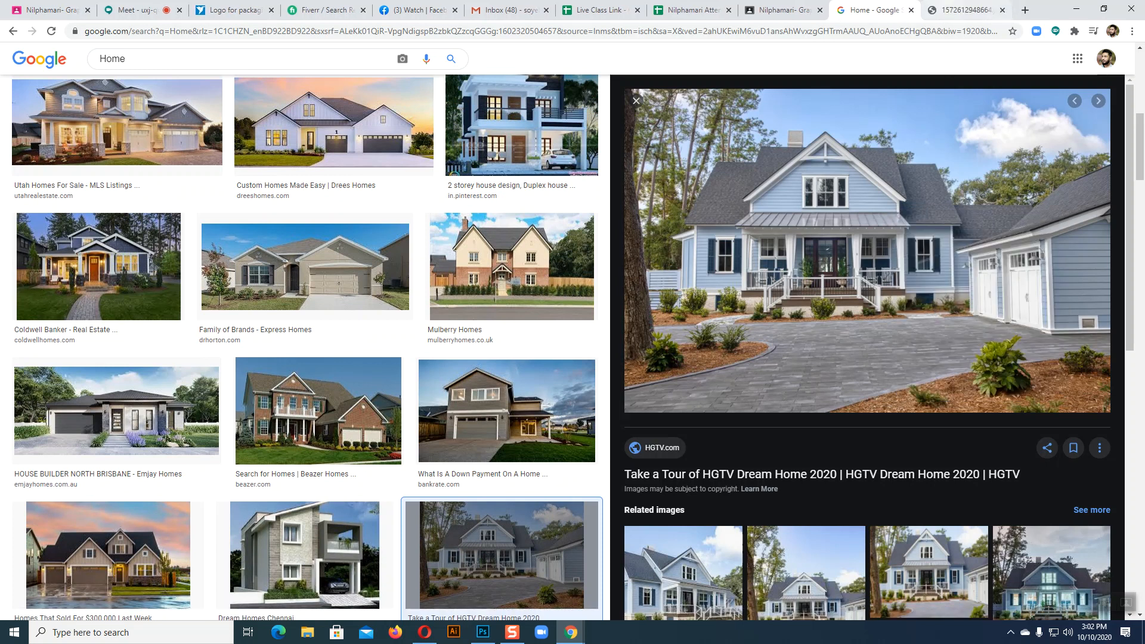
{"action": "left_click", "coordinate": [960, 10]}
{"action": "right_click", "coordinate": [604, 264]}
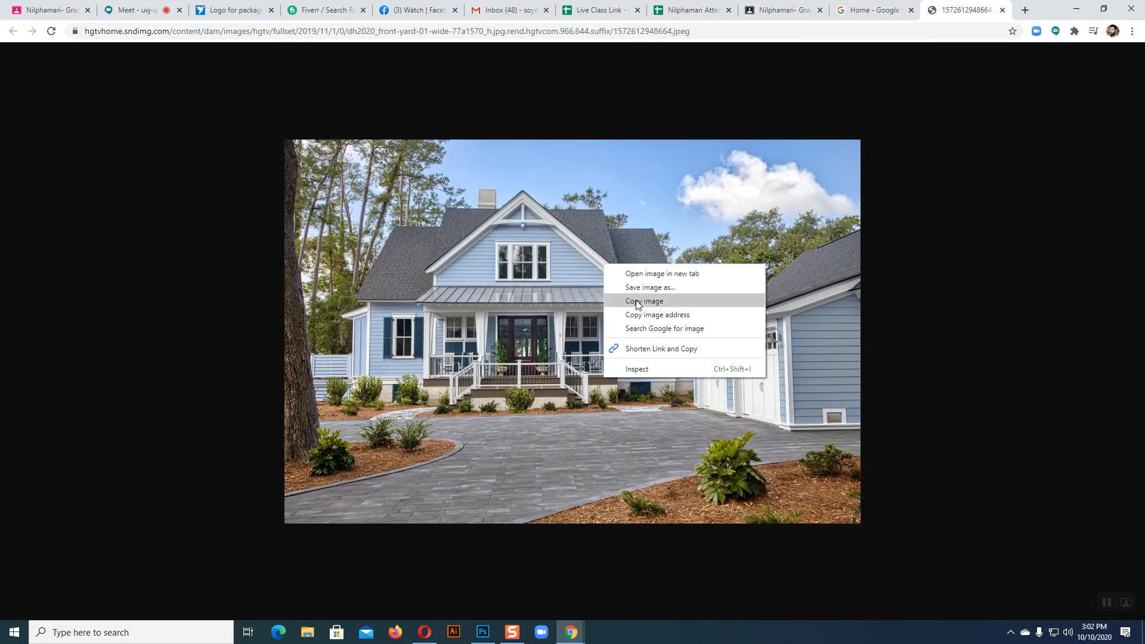
{"action": "left_click", "coordinate": [614, 300]}
Switch to Photoshop, dismiss the file-open dialog and create a Letter print document, 8.5 x 11 inches at 300 pixels/inch in RGB Color
{"action": "left_click", "coordinate": [482, 631]}
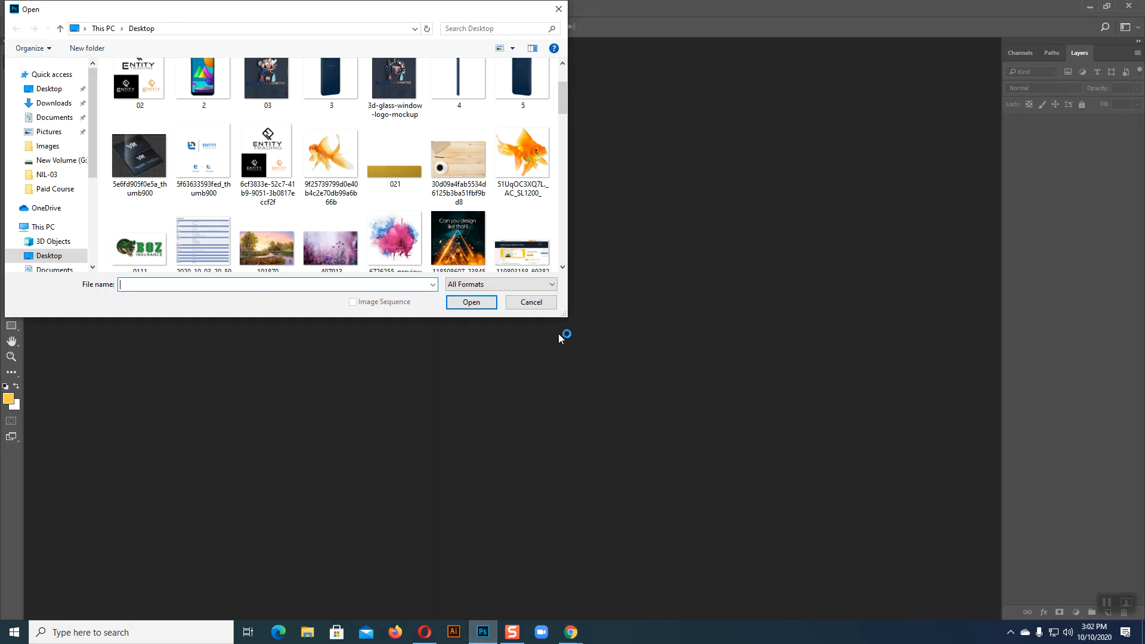
{"action": "left_click", "coordinate": [540, 304]}
{"action": "left_click", "coordinate": [33, 8]}
{"action": "left_click", "coordinate": [36, 22]}
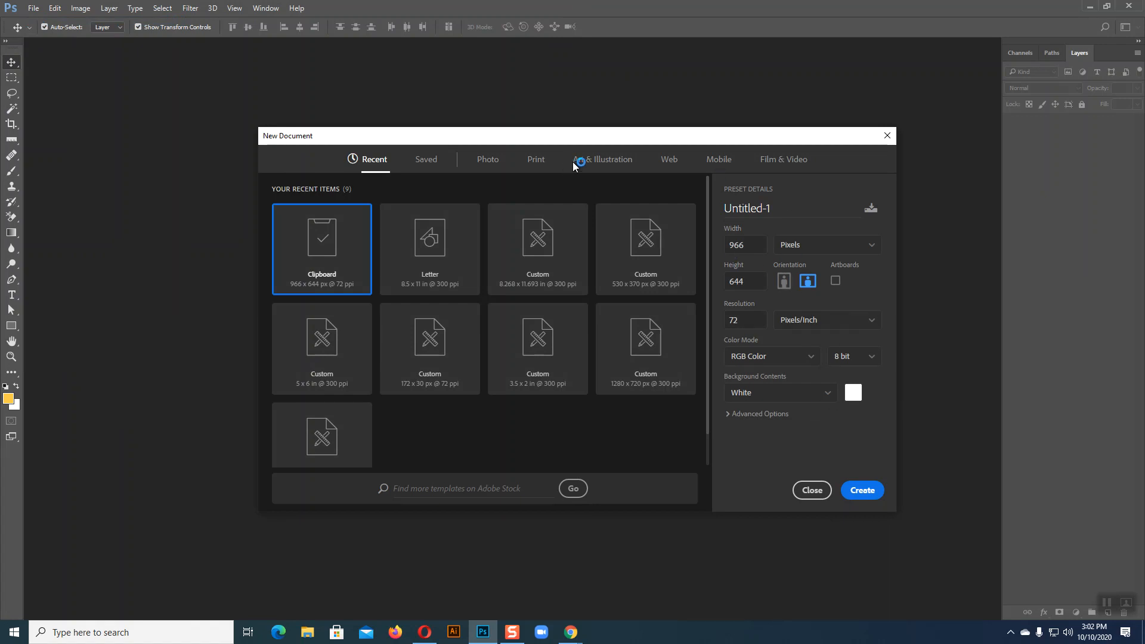
{"action": "left_click", "coordinate": [536, 159]}
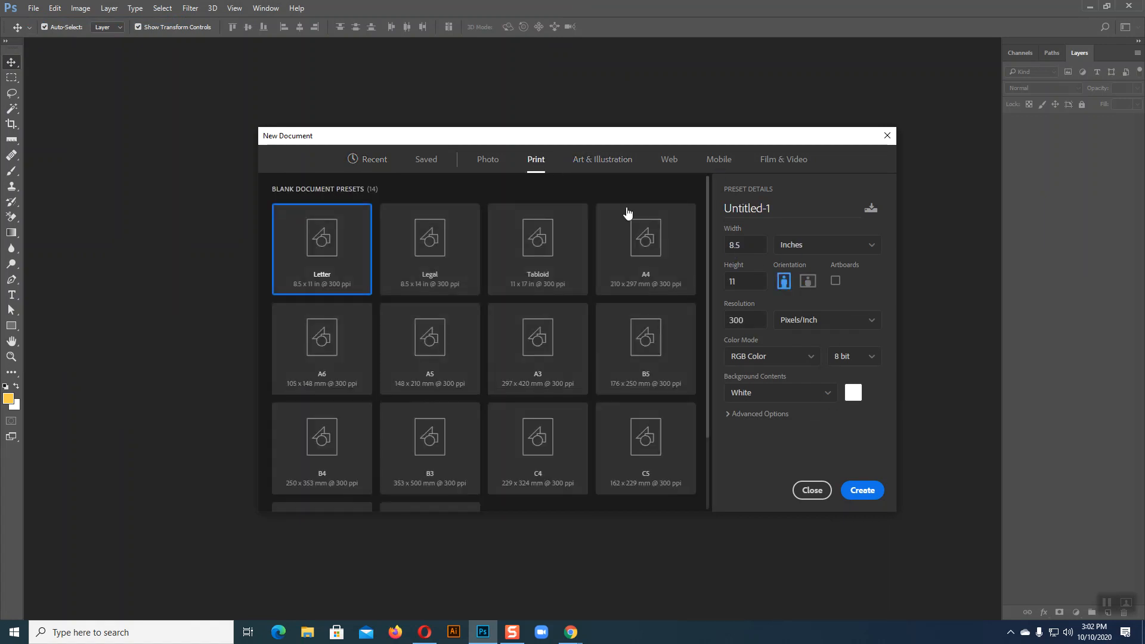
{"action": "left_click", "coordinate": [854, 490]}
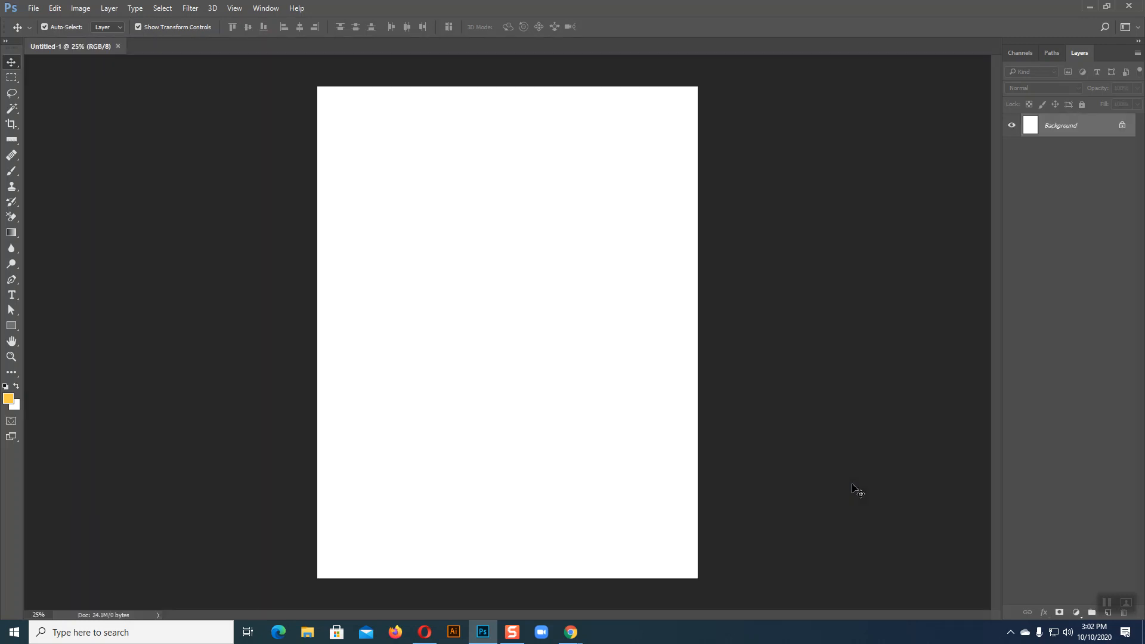
Paste the copied house photo, scale it to about 266% to span the page width, and deselect its layer
{"action": "key", "text": "ctrl+v"}
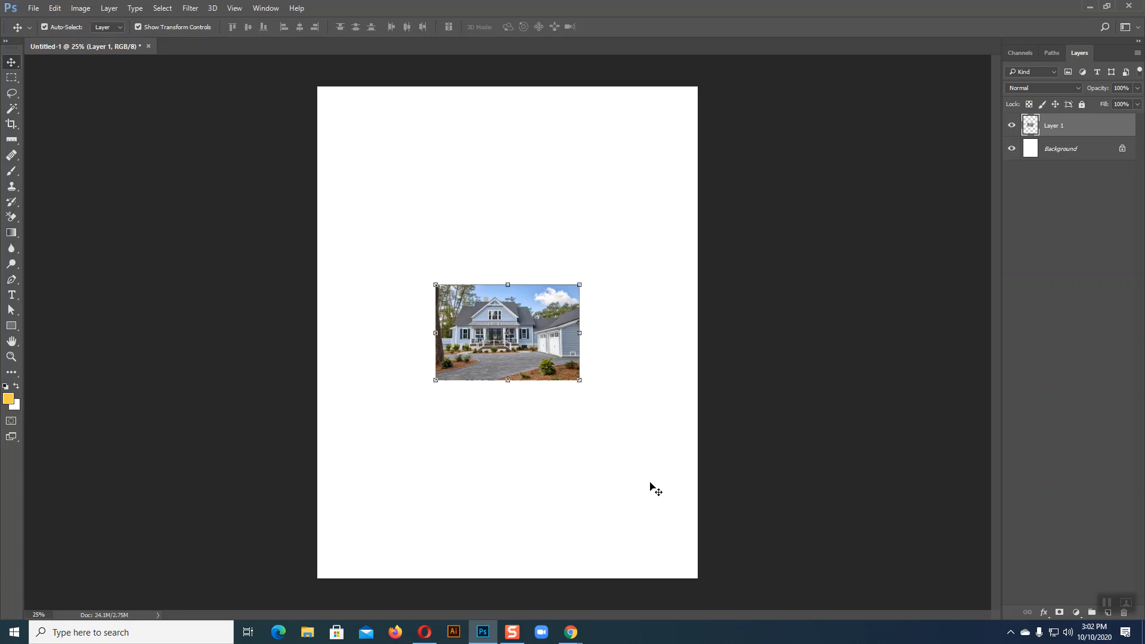
{"action": "left_click_drag", "start_coordinate": [581, 384], "coordinate": [701, 462]}
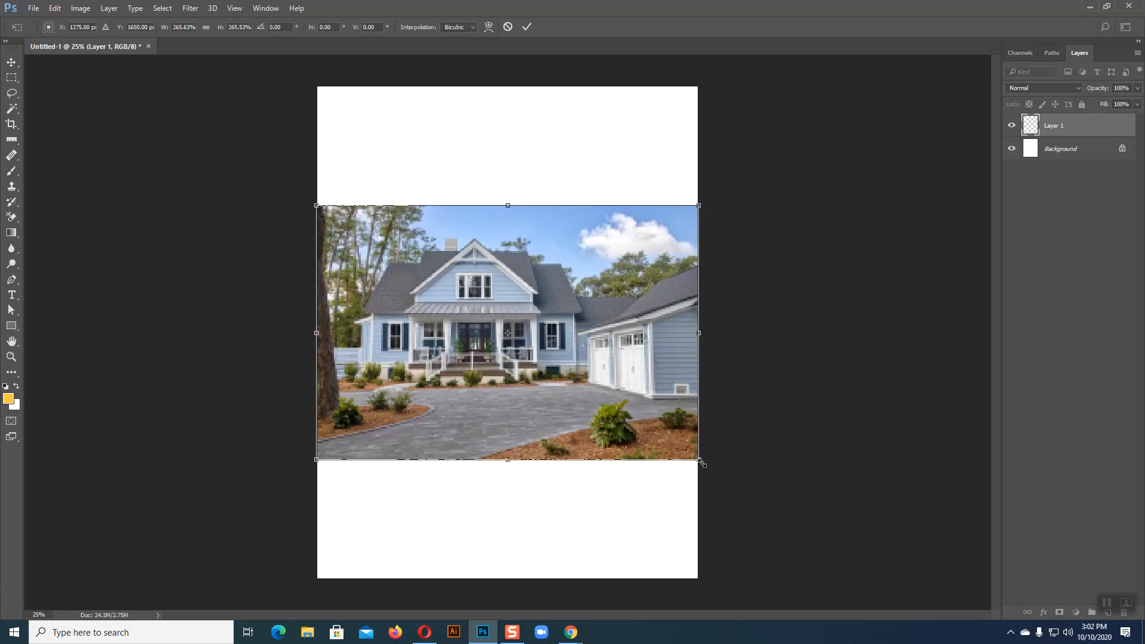
{"action": "key", "text": "Return"}
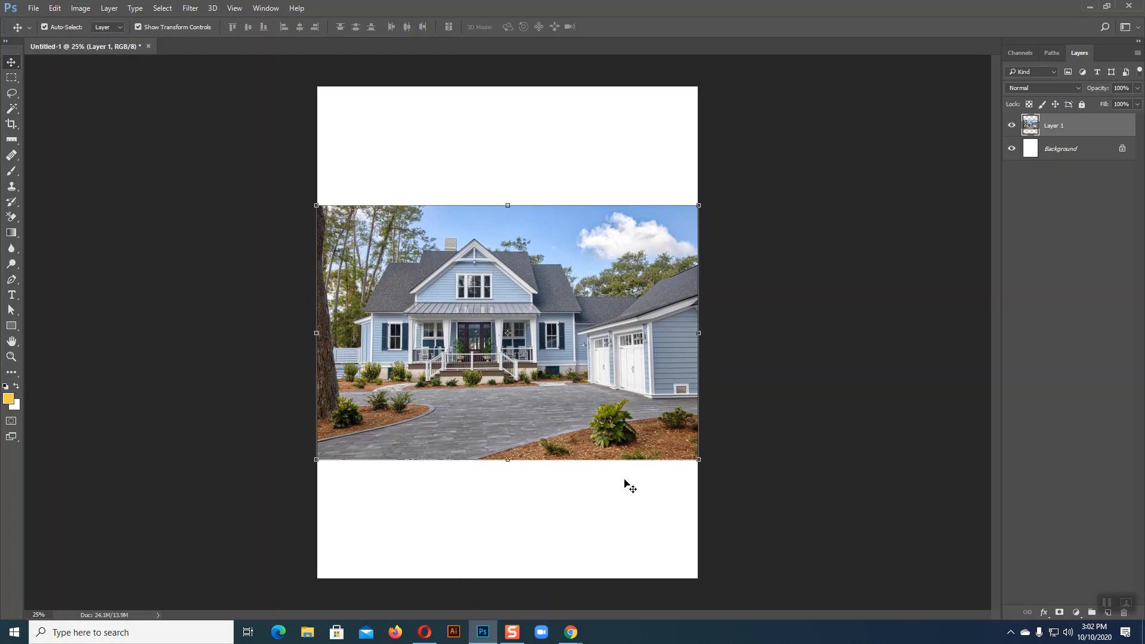
{"action": "left_click", "coordinate": [585, 485]}
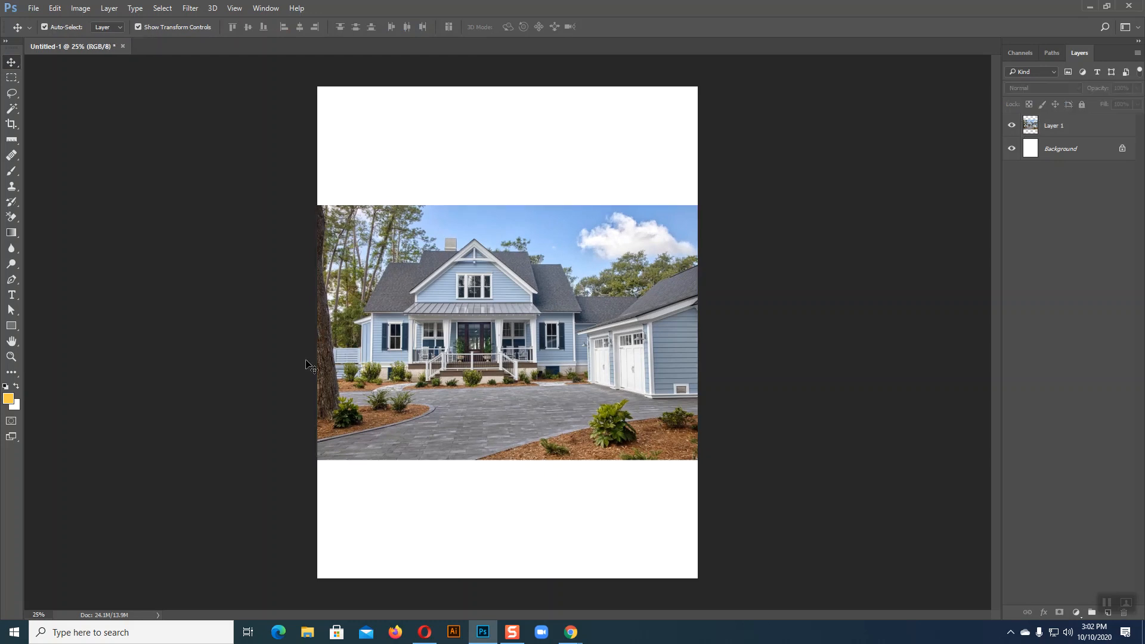
Close the untitled document without saving, then switch to Chrome and return to the Home image results
{"action": "left_click", "coordinate": [123, 47]}
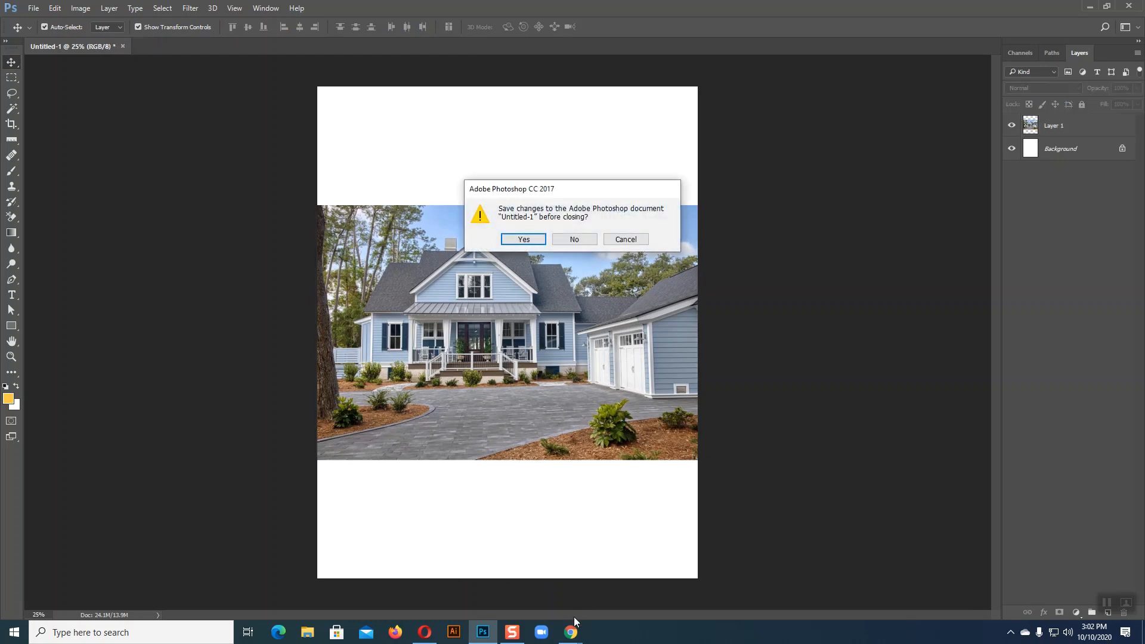
{"action": "left_click", "coordinate": [576, 242]}
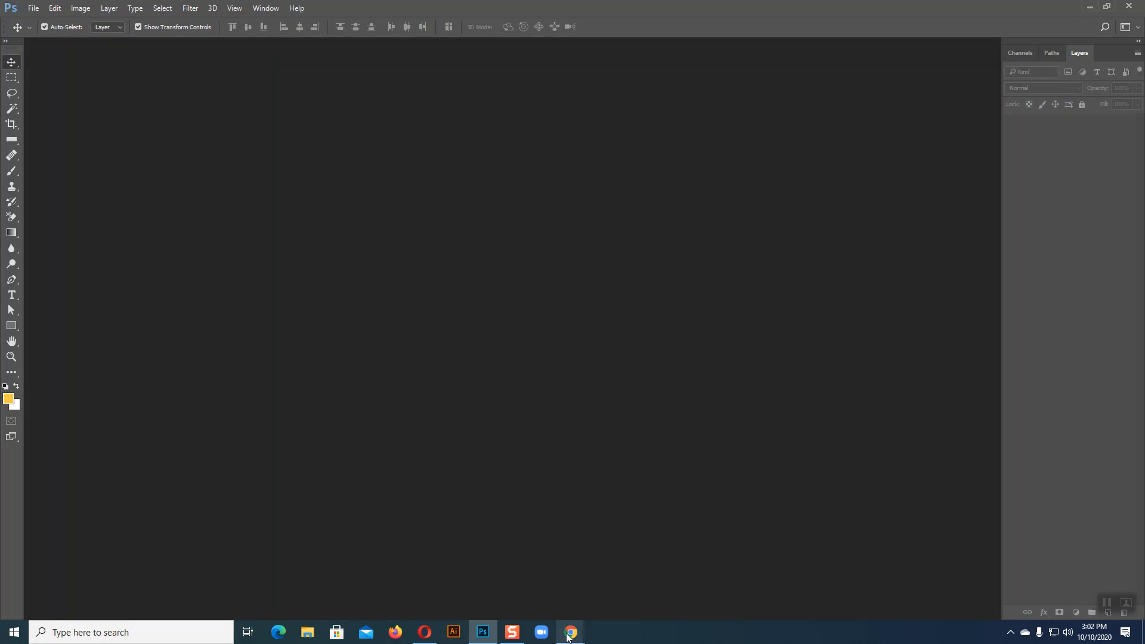
{"action": "mouse_move", "coordinate": [571, 631]}
{"action": "left_click", "coordinate": [549, 583]}
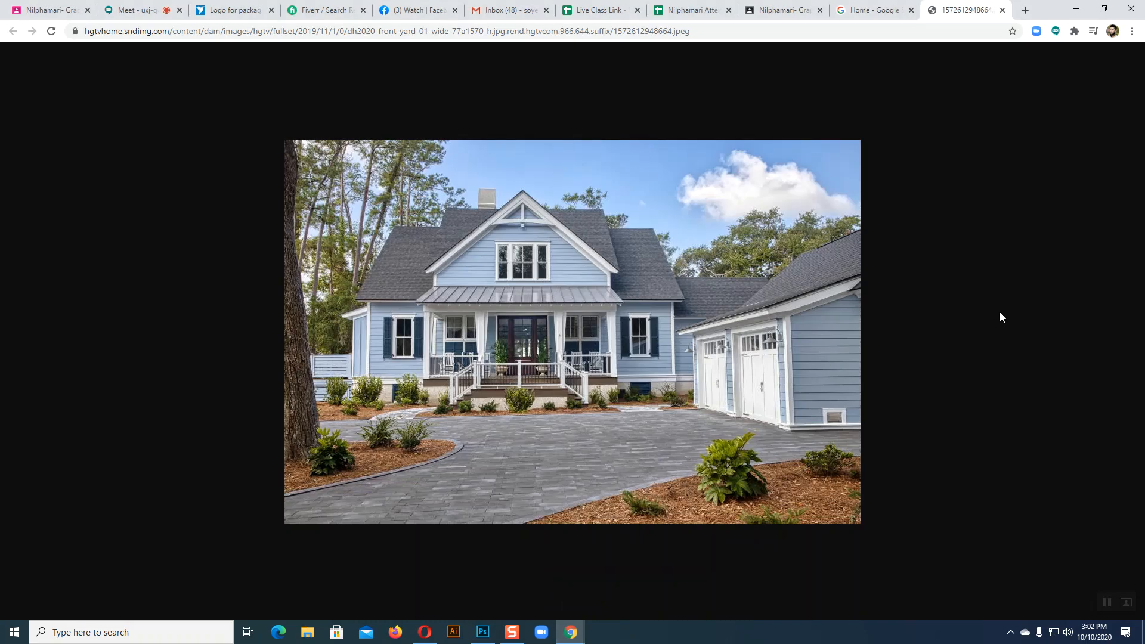
{"action": "left_click", "coordinate": [872, 11]}
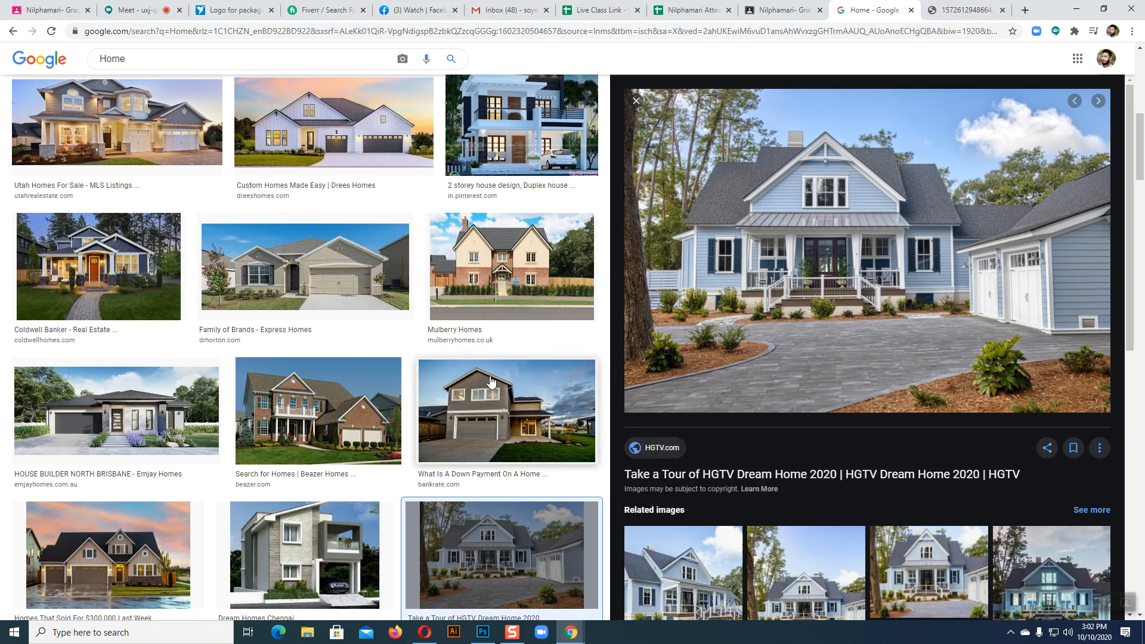
Preview the Beazer Homes and Hilden Homes photos and look through further house results for a suitable picture
{"action": "left_click", "coordinate": [305, 412]}
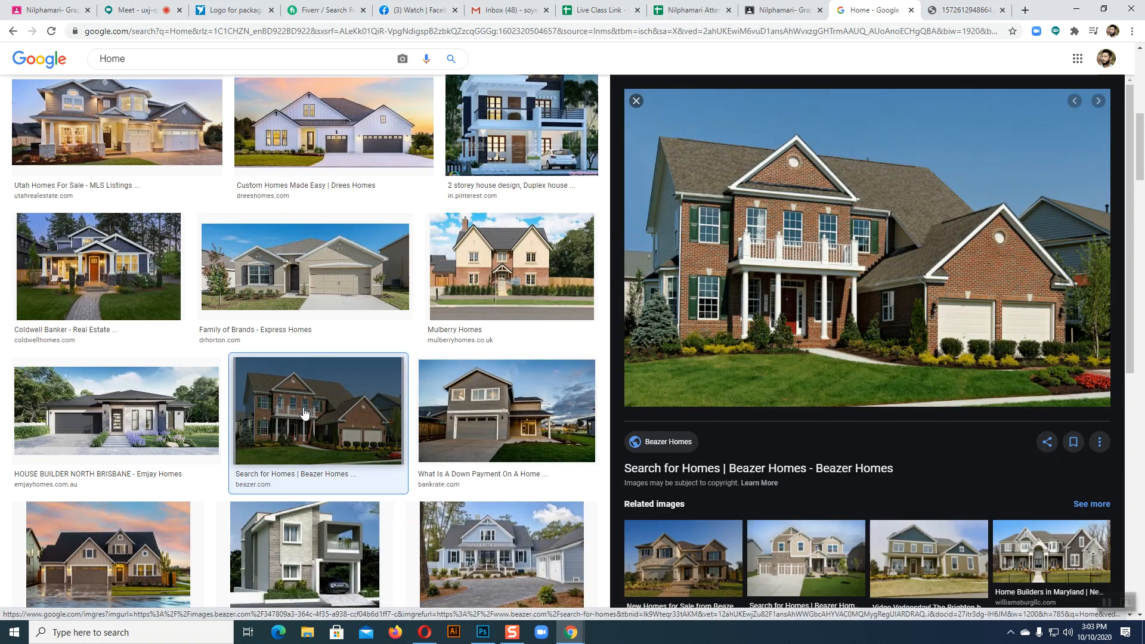
{"action": "scroll", "coordinate": [304, 413], "scroll_direction": "down", "scroll_amount": 3}
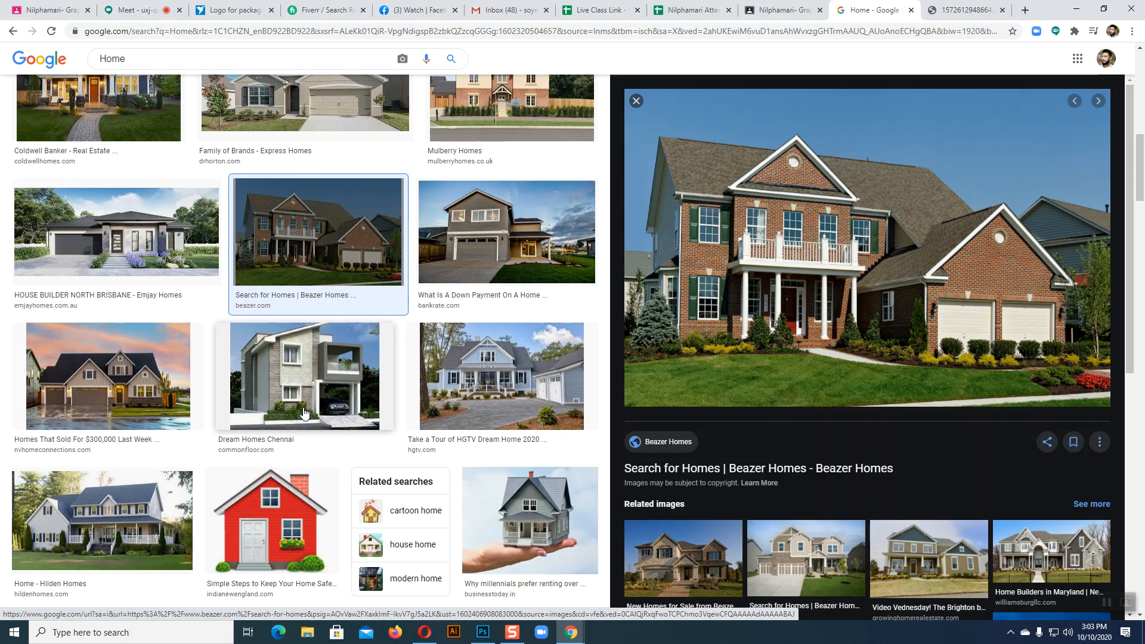
{"action": "scroll", "coordinate": [304, 413], "scroll_direction": "down", "scroll_amount": 5}
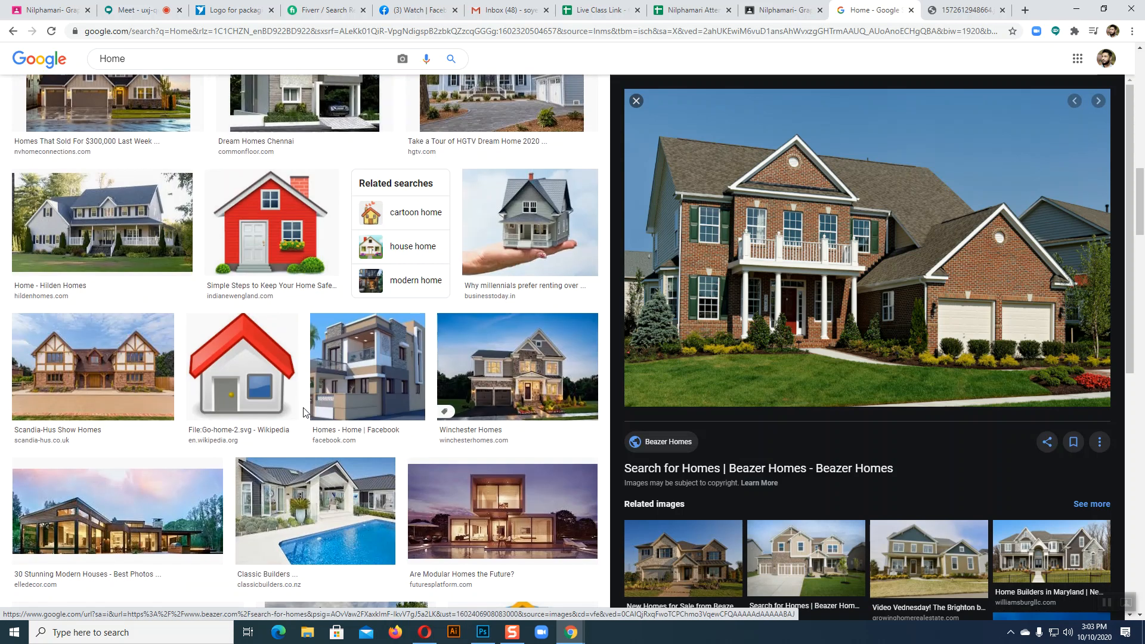
{"action": "left_click", "coordinate": [136, 251]}
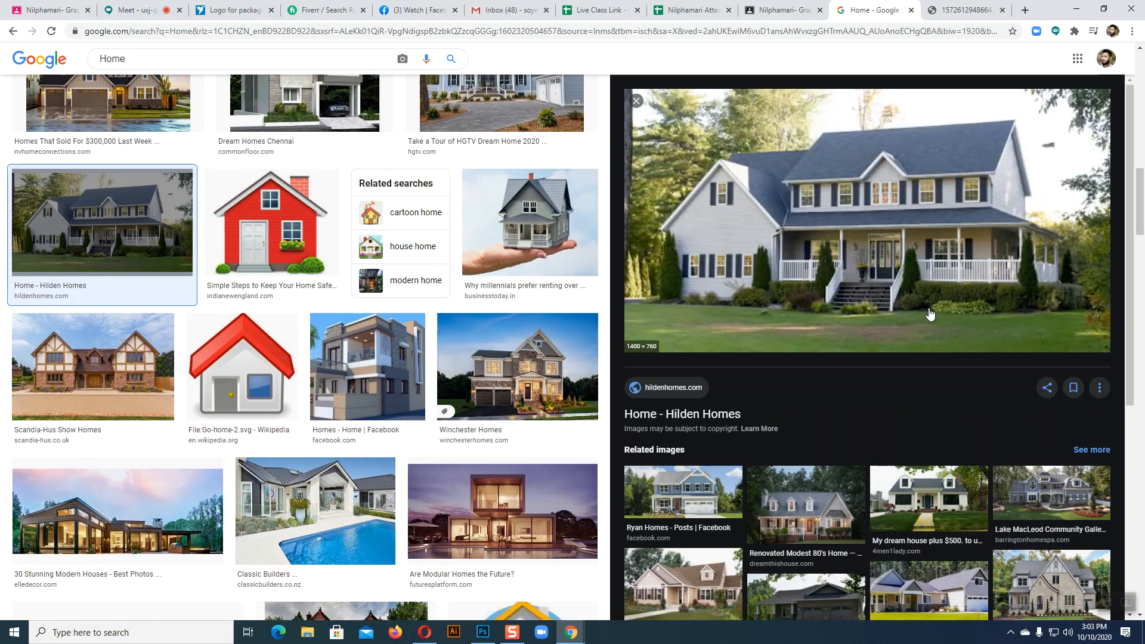
{"action": "scroll", "coordinate": [904, 330], "scroll_direction": "down", "scroll_amount": 5}
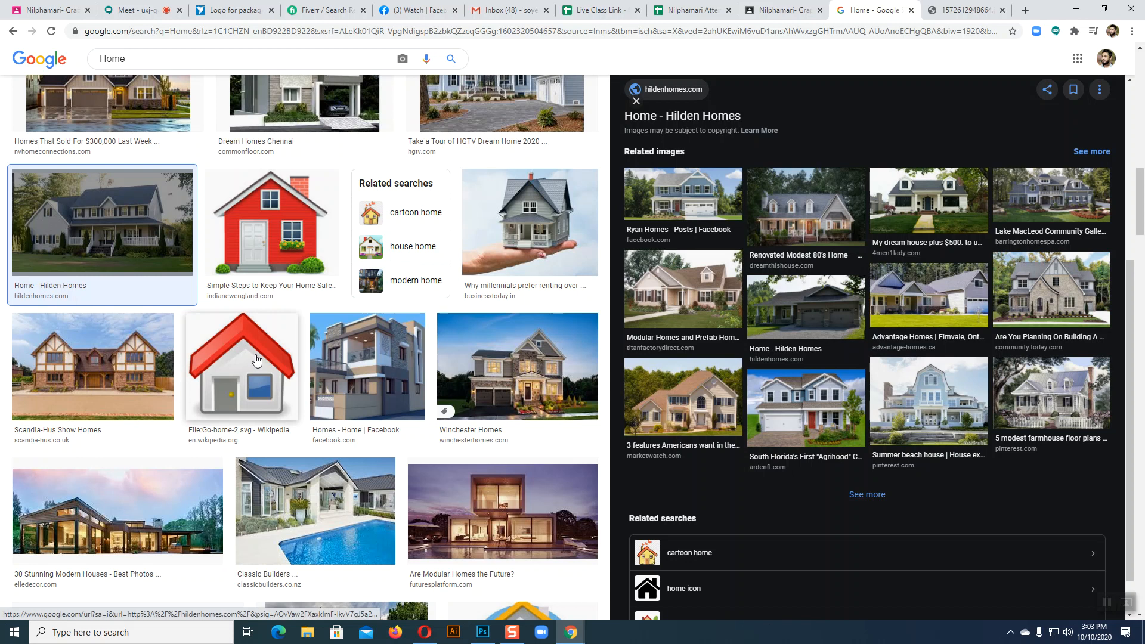
{"action": "scroll", "coordinate": [256, 360], "scroll_direction": "down", "scroll_amount": 5}
{"action": "scroll", "coordinate": [256, 360], "scroll_direction": "down", "scroll_amount": 3}
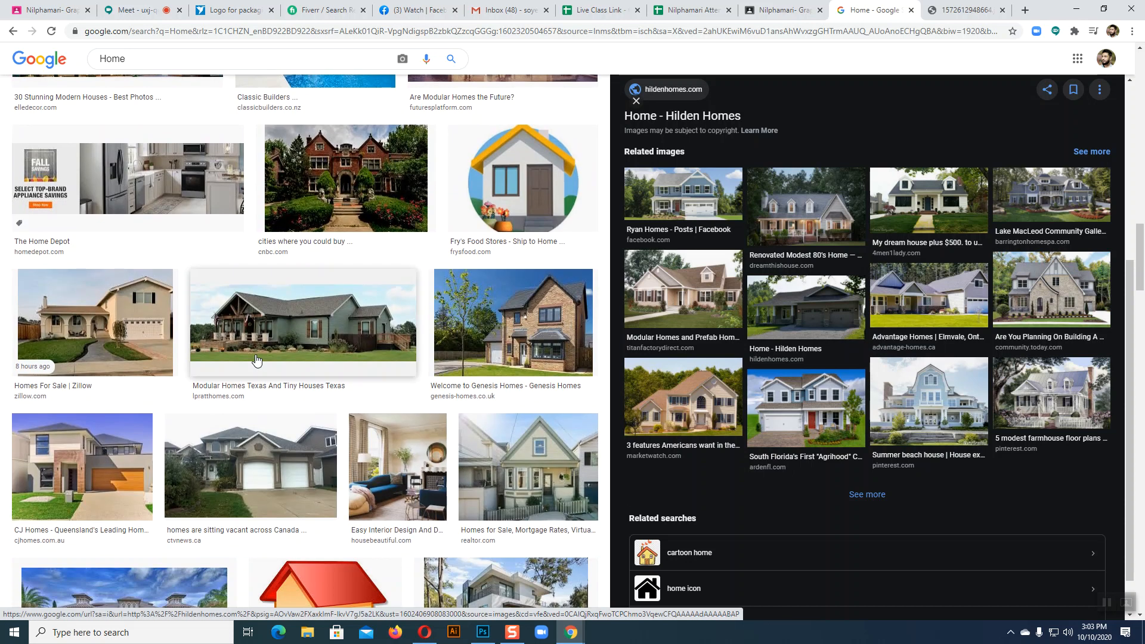
Open the full-size Zillow photo of the beige house in its own tab and save it to the Desktop as a JPEG image
{"action": "left_click", "coordinate": [96, 332]}
{"action": "right_click", "coordinate": [901, 241]}
{"action": "left_click", "coordinate": [958, 332]}
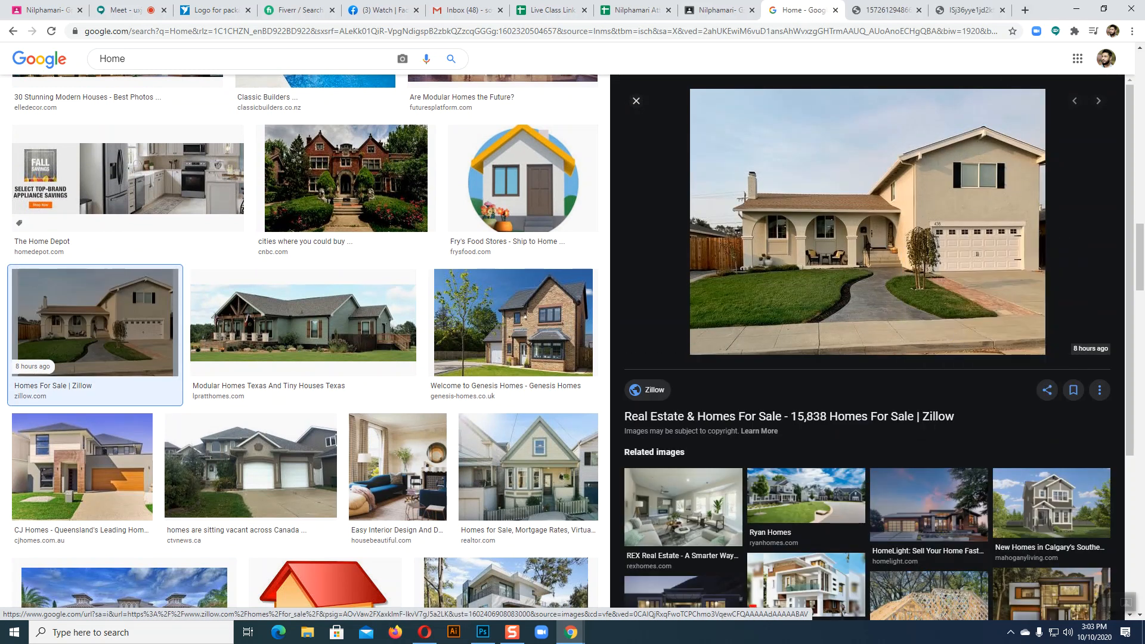
{"action": "left_click", "coordinate": [969, 10]}
{"action": "right_click", "coordinate": [614, 228]}
{"action": "left_click", "coordinate": [633, 251]}
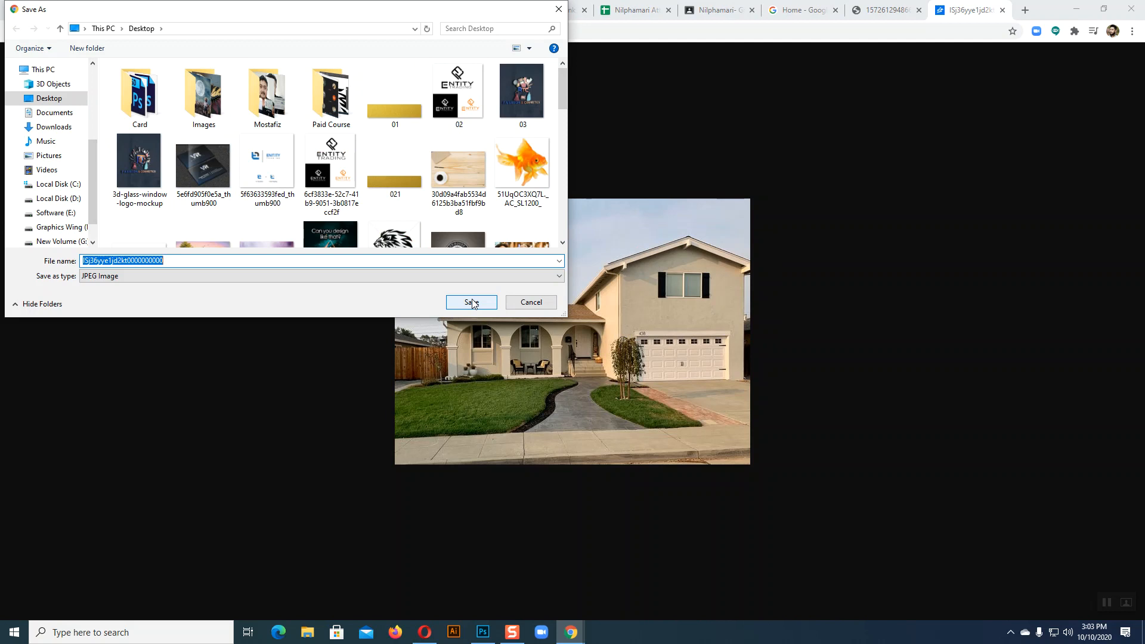
{"action": "left_click", "coordinate": [471, 302]}
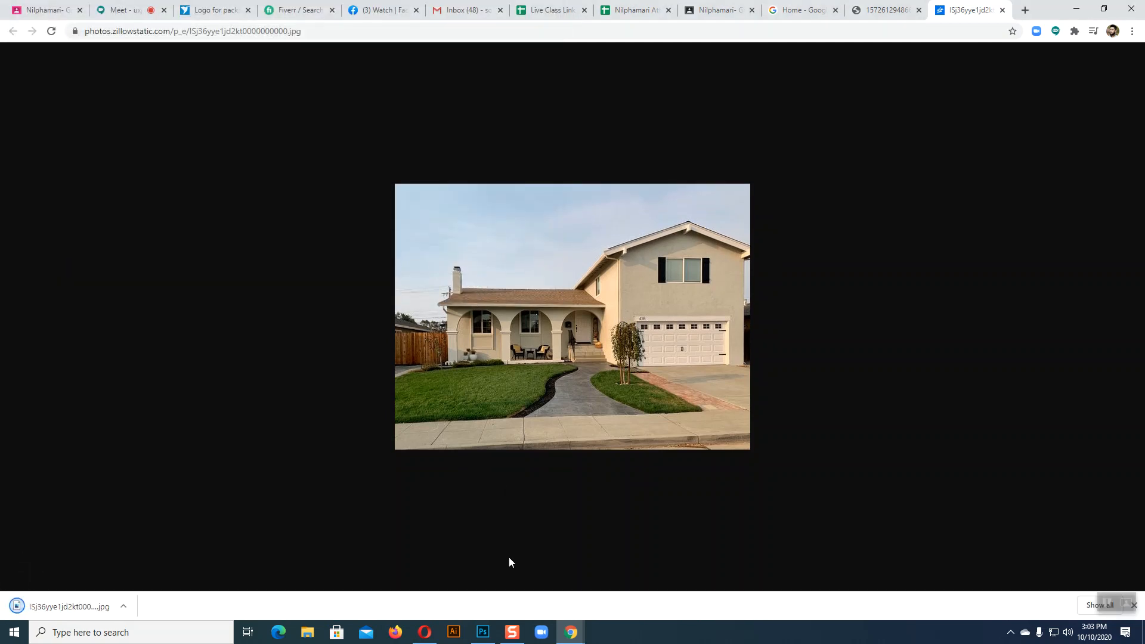
Switch to Photoshop and open the saved Zillow house photo from the Desktop
{"action": "left_click", "coordinate": [482, 631]}
{"action": "left_click", "coordinate": [33, 7]}
{"action": "key", "text": "Escape"}
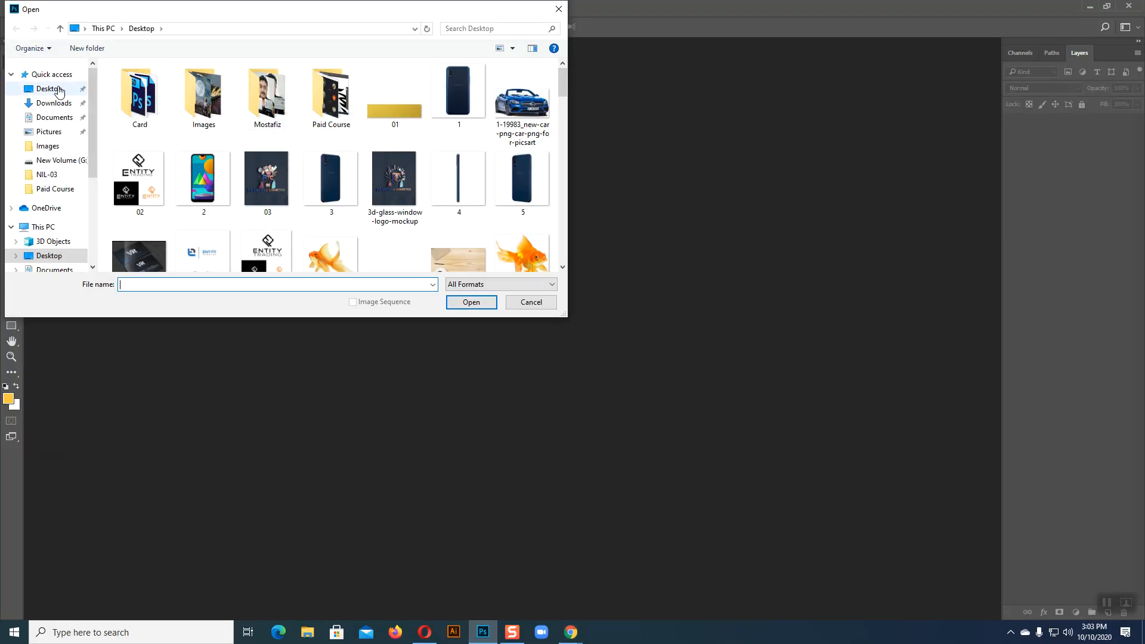
{"action": "scroll", "coordinate": [504, 167], "scroll_direction": "down", "scroll_amount": 2}
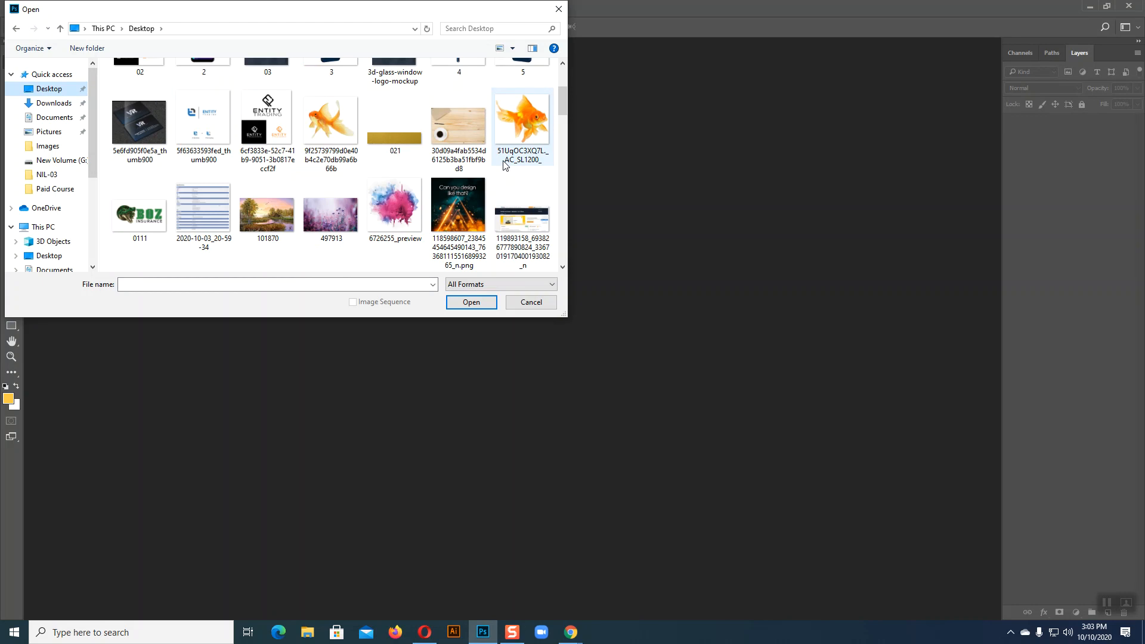
{"action": "scroll", "coordinate": [504, 165], "scroll_direction": "down", "scroll_amount": 3}
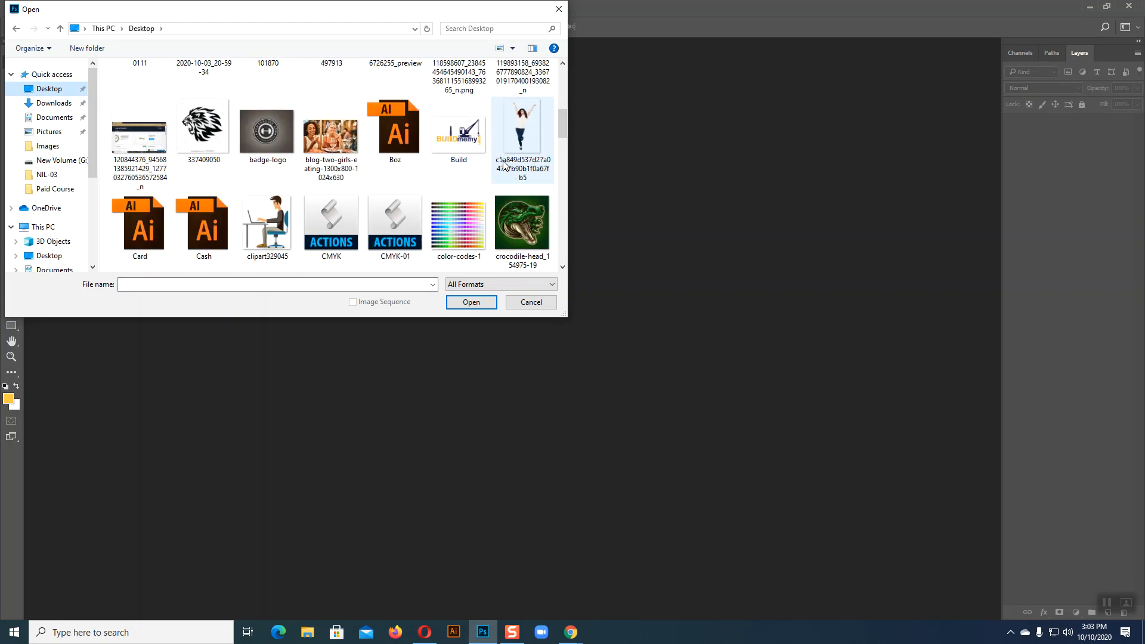
{"action": "scroll", "coordinate": [504, 165], "scroll_direction": "down", "scroll_amount": 2}
{"action": "scroll", "coordinate": [504, 166], "scroll_direction": "down", "scroll_amount": 2}
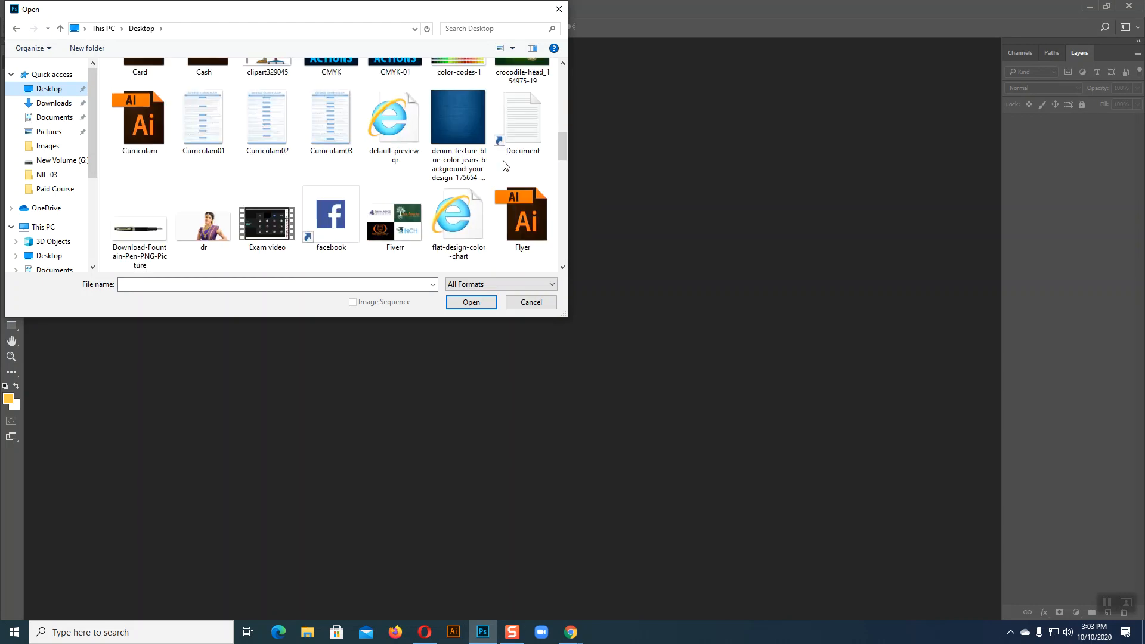
{"action": "scroll", "coordinate": [505, 165], "scroll_direction": "down", "scroll_amount": 2}
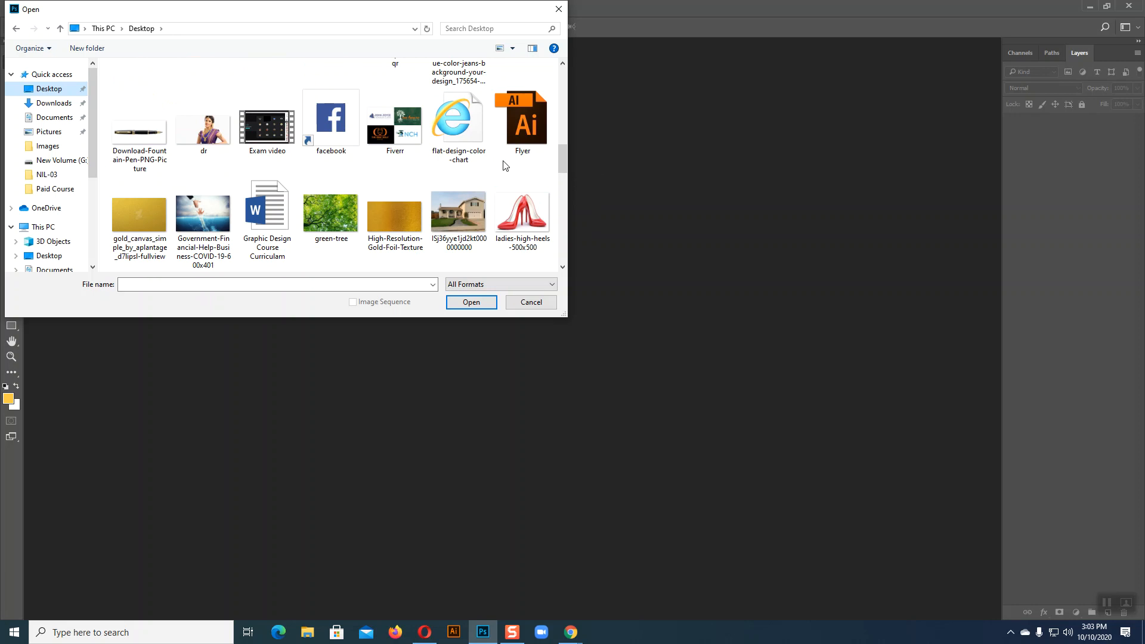
{"action": "left_click", "coordinate": [474, 215]}
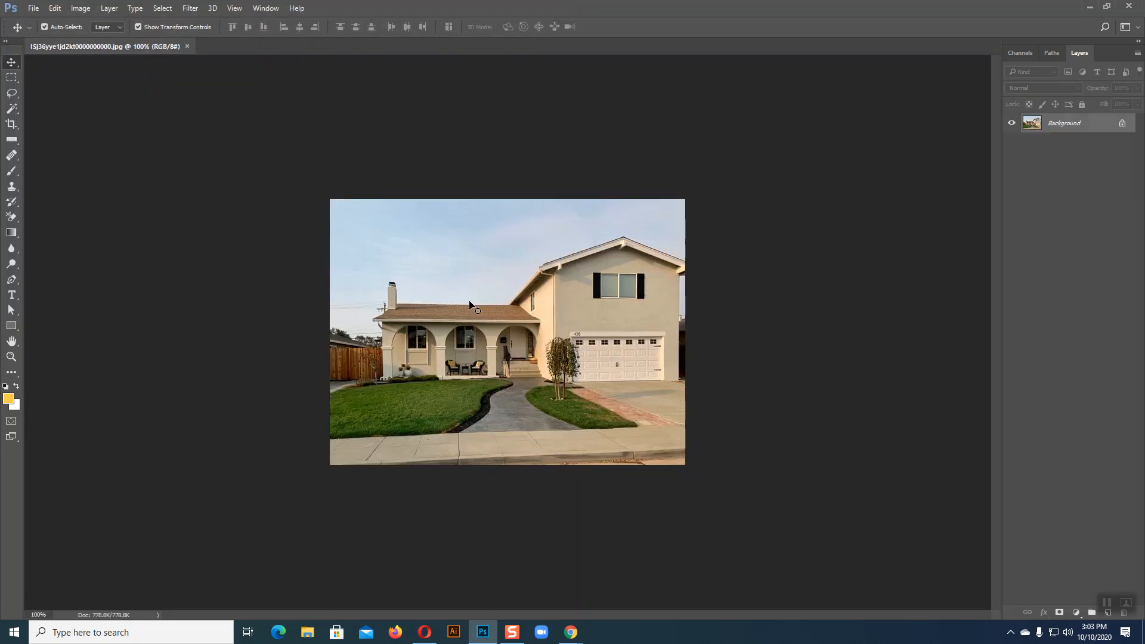
{"action": "key", "text": "ctrl+plus"}
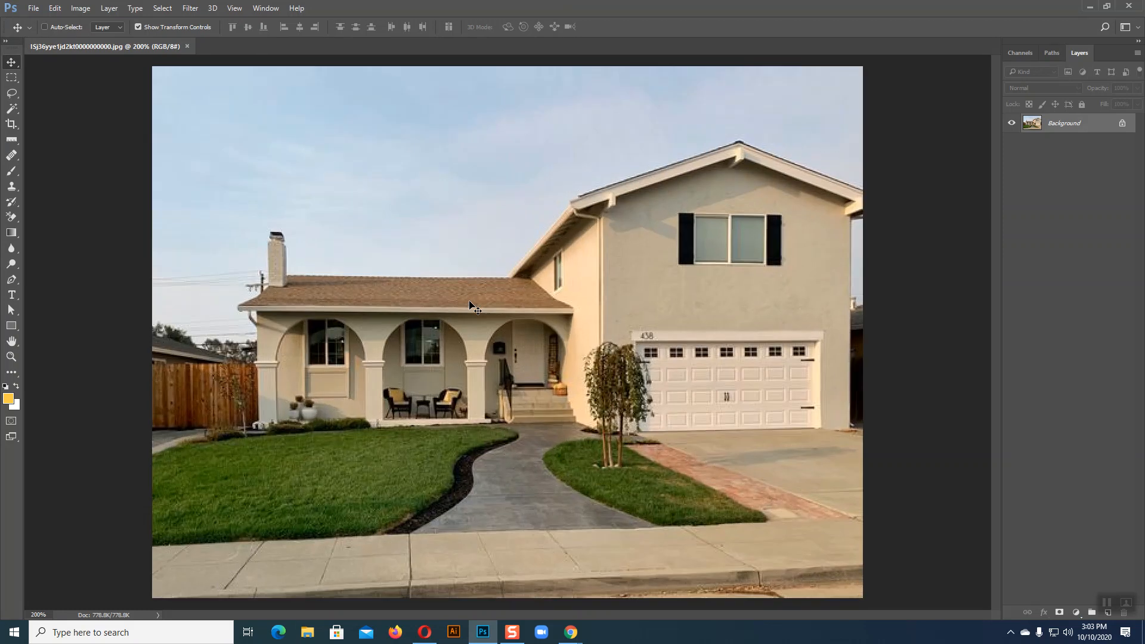
{"action": "key", "text": "ctrl+minus"}
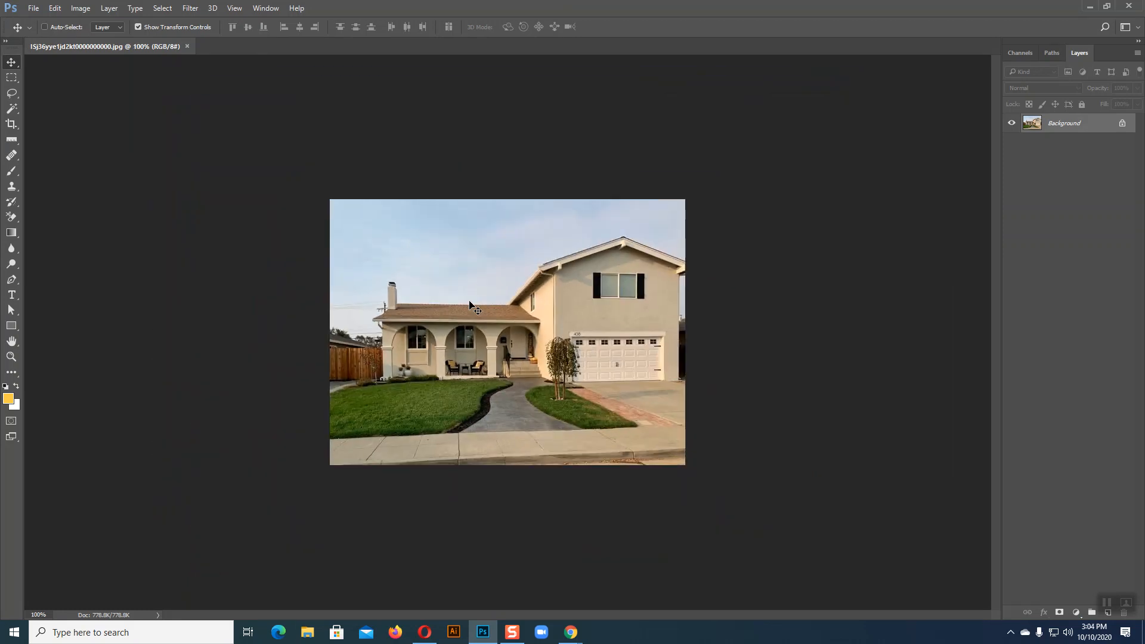
{"action": "key", "text": "ctrl+plus"}
{"action": "key", "text": "ctrl+minus"}
Open the Desktop images 1-19983_new-car-png-car-png-for-picsart, quality-tree-png-10202 and tree_PNG92714 together as separate documents
{"action": "left_click", "coordinate": [34, 8]}
{"action": "left_click", "coordinate": [46, 32]}
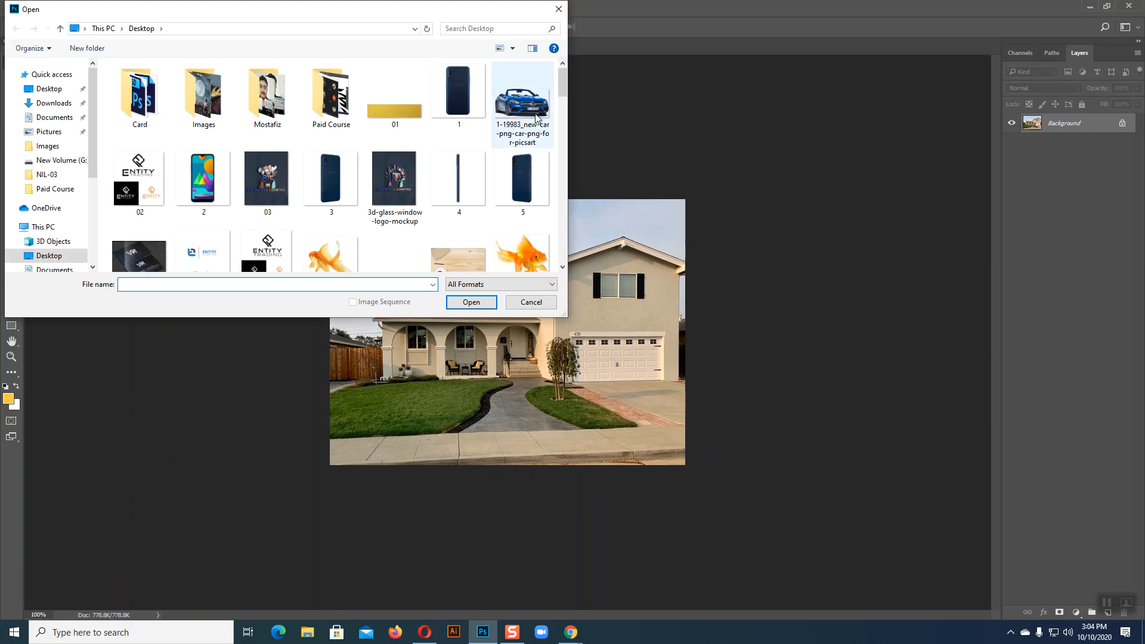
{"action": "left_click", "coordinate": [523, 98]}
{"action": "scroll", "coordinate": [517, 222], "scroll_direction": "down", "scroll_amount": 5}
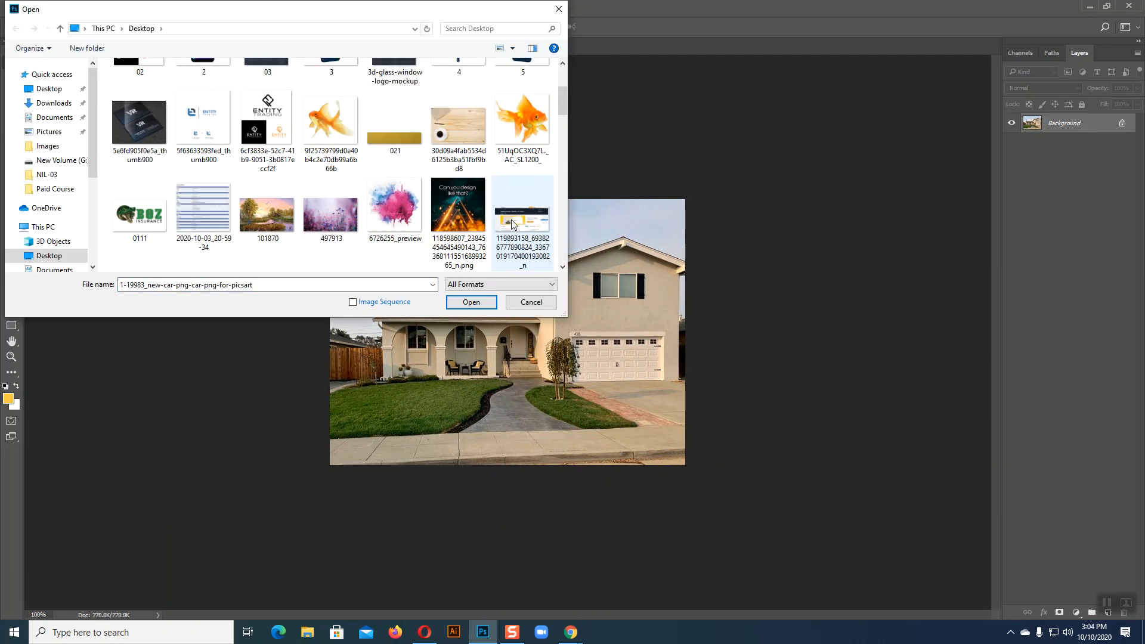
{"action": "scroll", "coordinate": [512, 224], "scroll_direction": "down", "scroll_amount": 6}
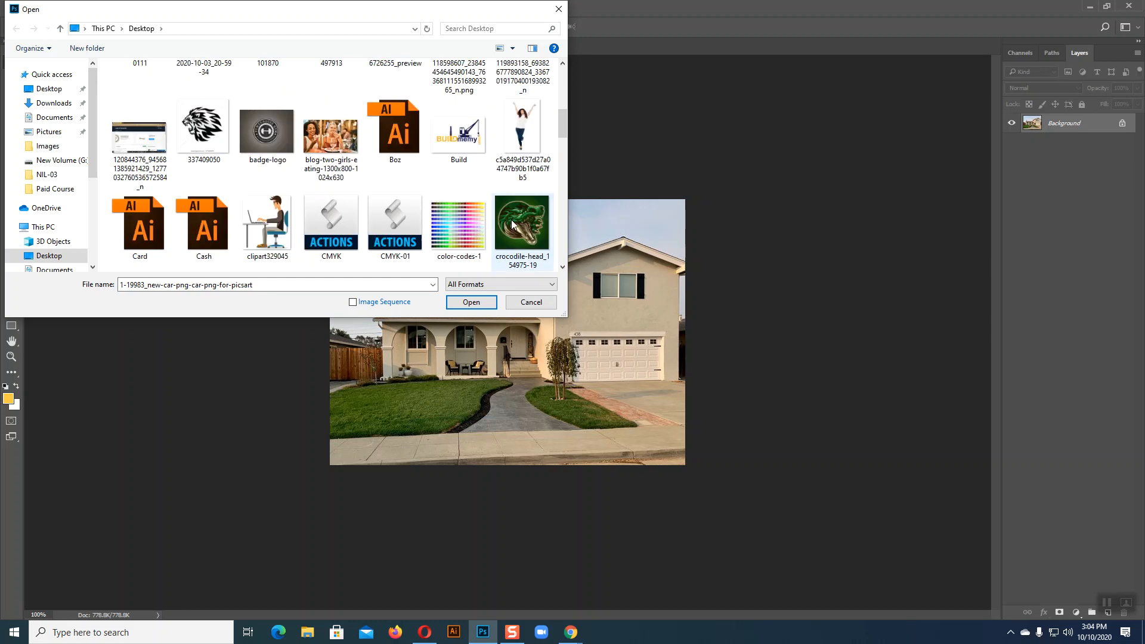
{"action": "scroll", "coordinate": [512, 224], "scroll_direction": "down", "scroll_amount": 6}
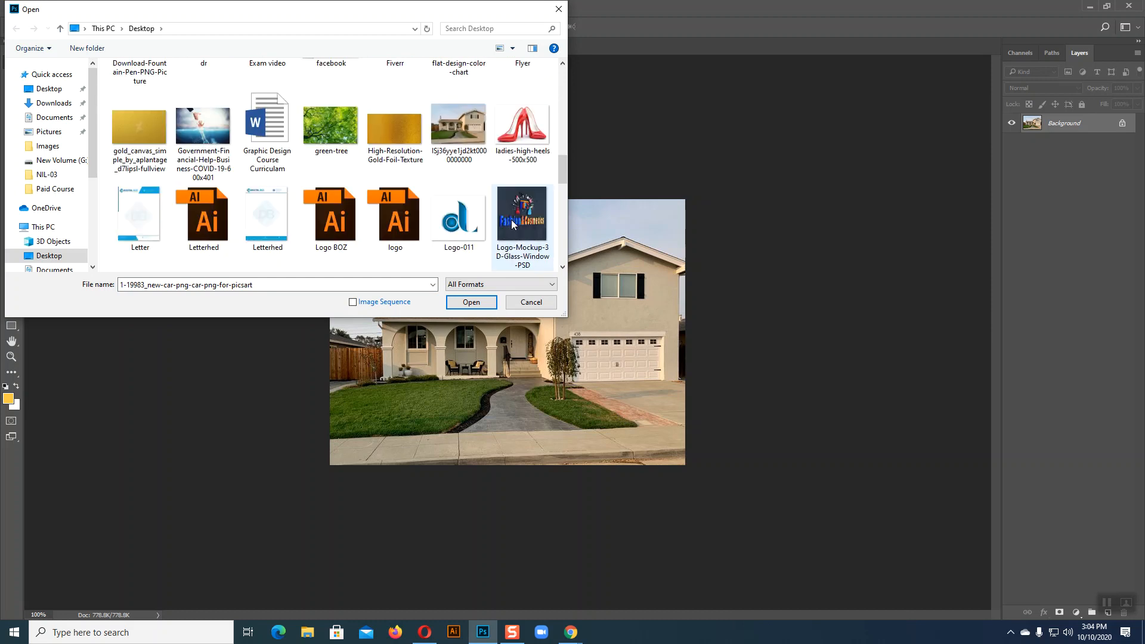
{"action": "scroll", "coordinate": [513, 223], "scroll_direction": "down", "scroll_amount": 4}
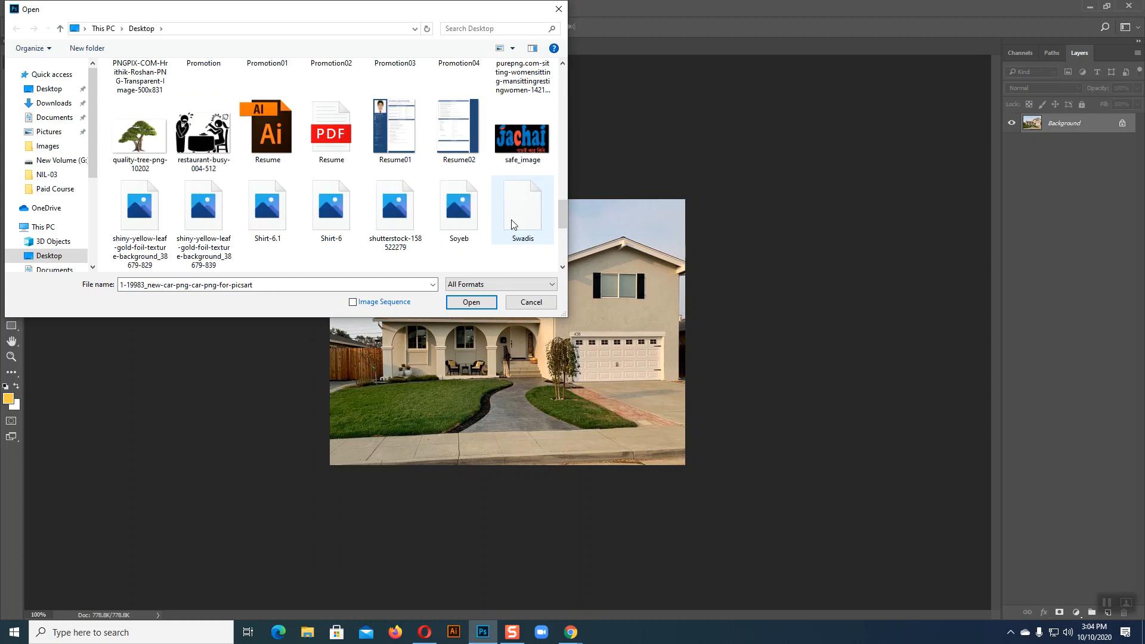
{"action": "left_click", "coordinate": [131, 148]}
{"action": "scroll", "coordinate": [419, 136], "scroll_direction": "down", "scroll_amount": 5}
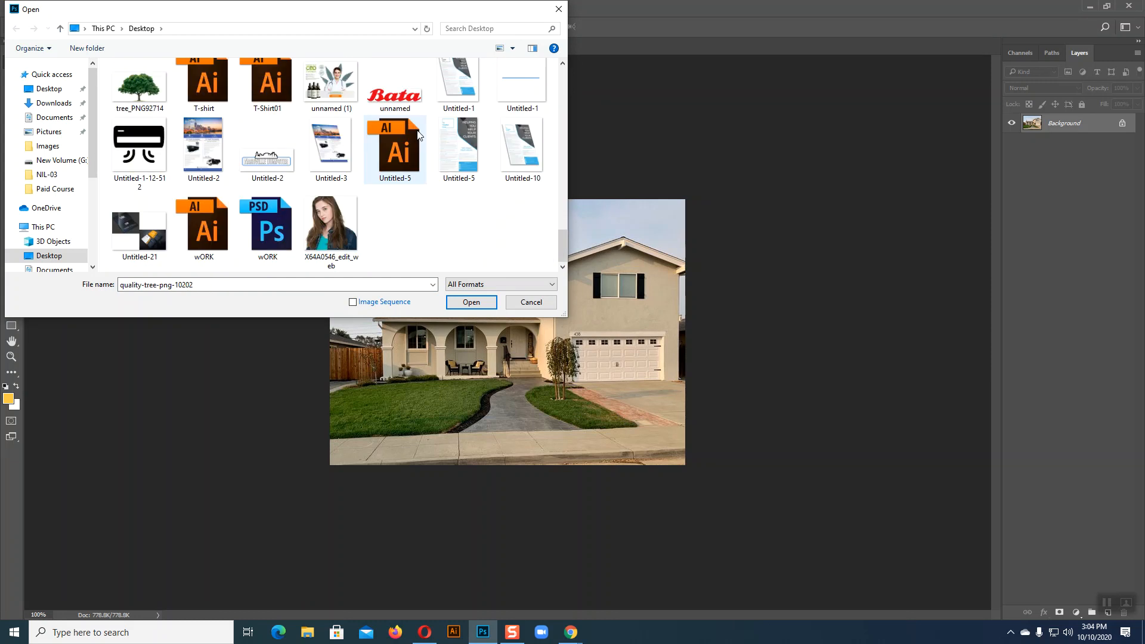
{"action": "left_click", "coordinate": [138, 88], "text": "ctrl"}
{"action": "scroll", "coordinate": [417, 179], "scroll_direction": "up", "scroll_amount": 3}
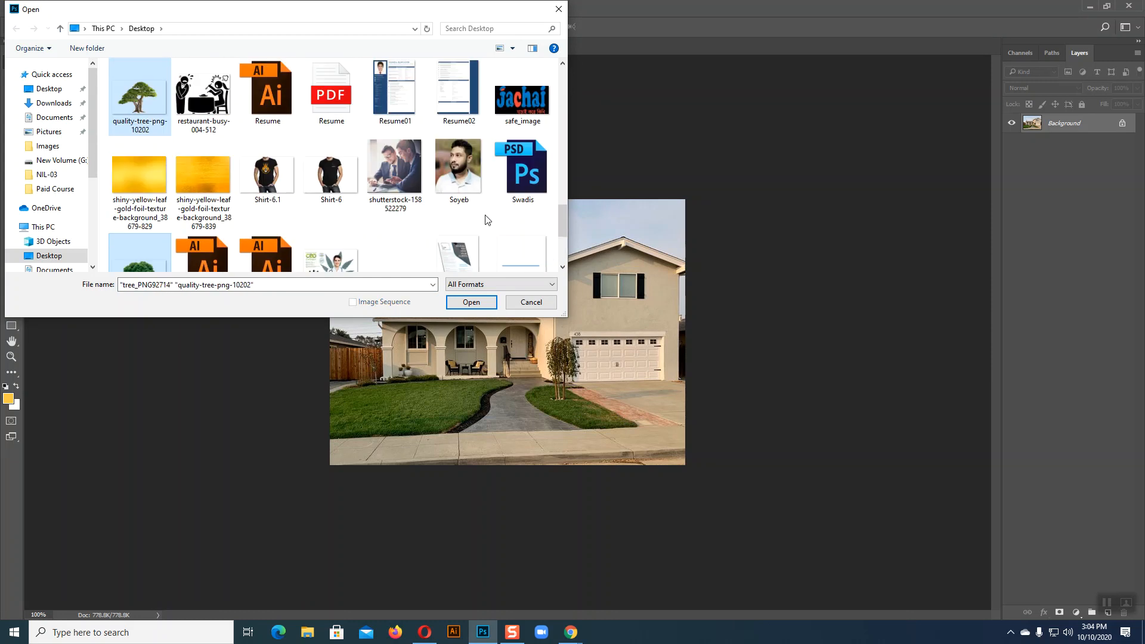
{"action": "scroll", "coordinate": [488, 220], "scroll_direction": "up", "scroll_amount": 15}
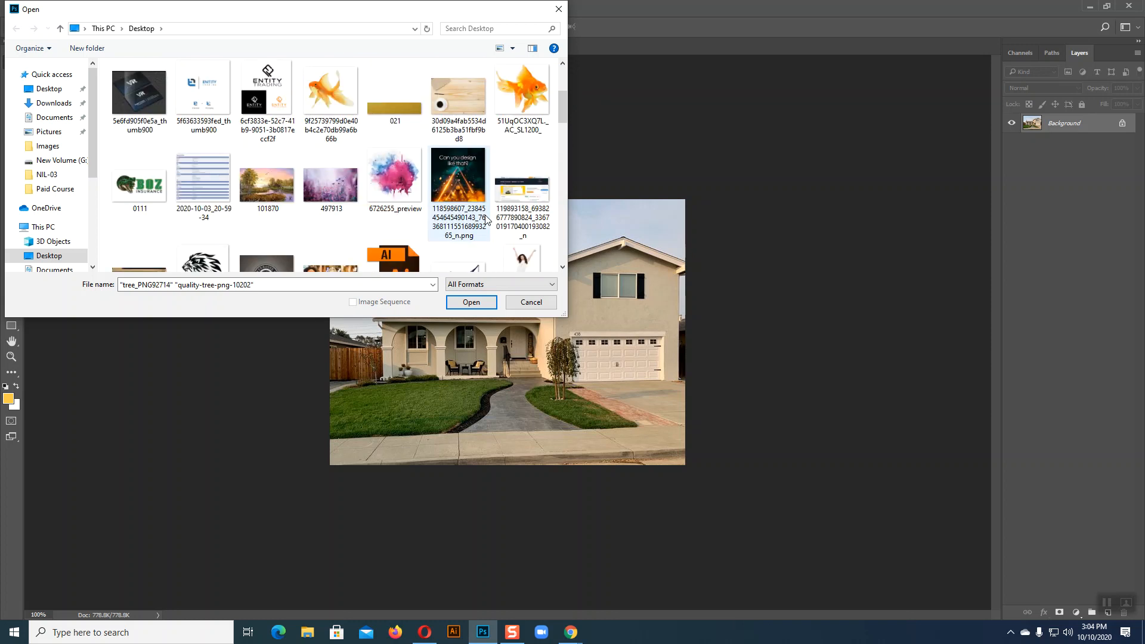
{"action": "left_click", "coordinate": [522, 99], "text": "ctrl"}
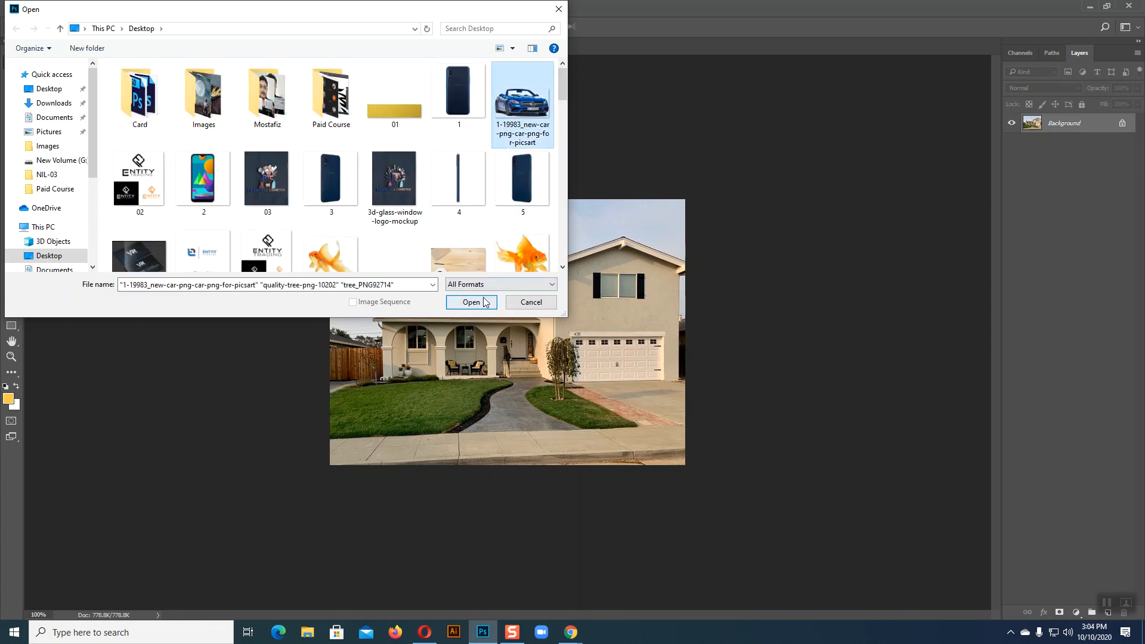
{"action": "left_click", "coordinate": [484, 302]}
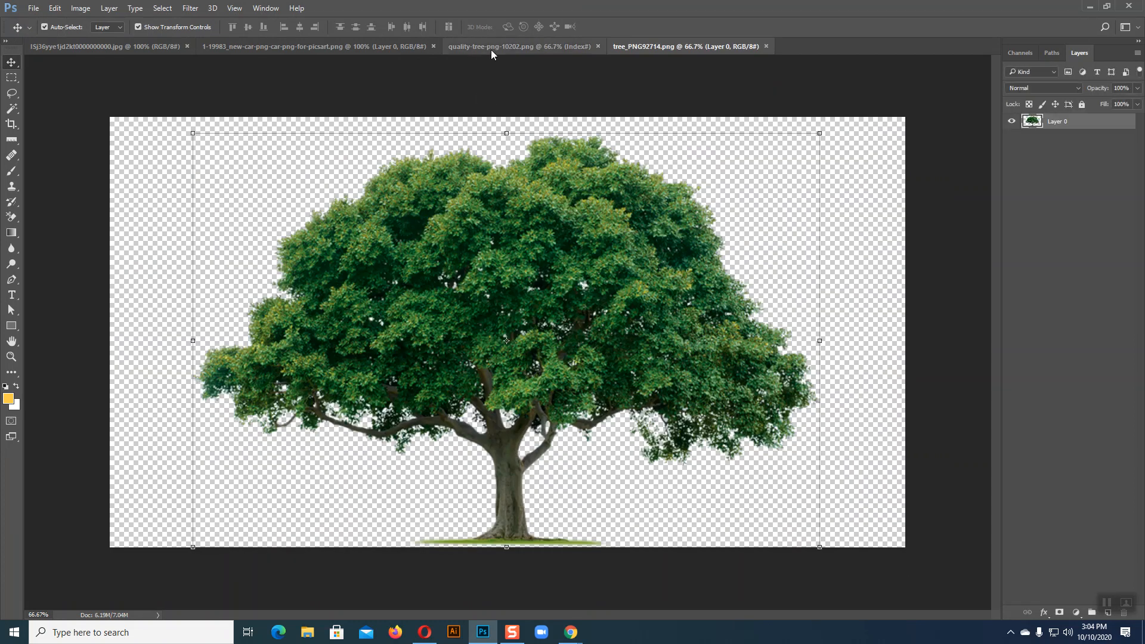
Copy the entire blue car image, close its document and paste the car into the house photo as a new layer
{"action": "left_click", "coordinate": [491, 49]}
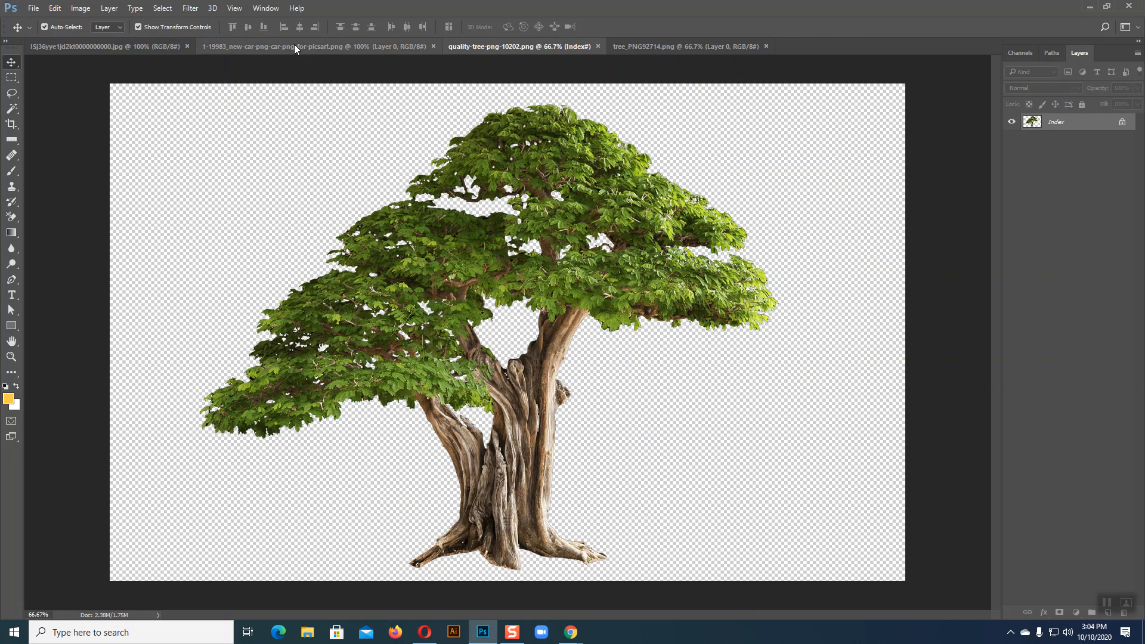
{"action": "left_click", "coordinate": [295, 45]}
{"action": "key", "text": "ctrl+a"}
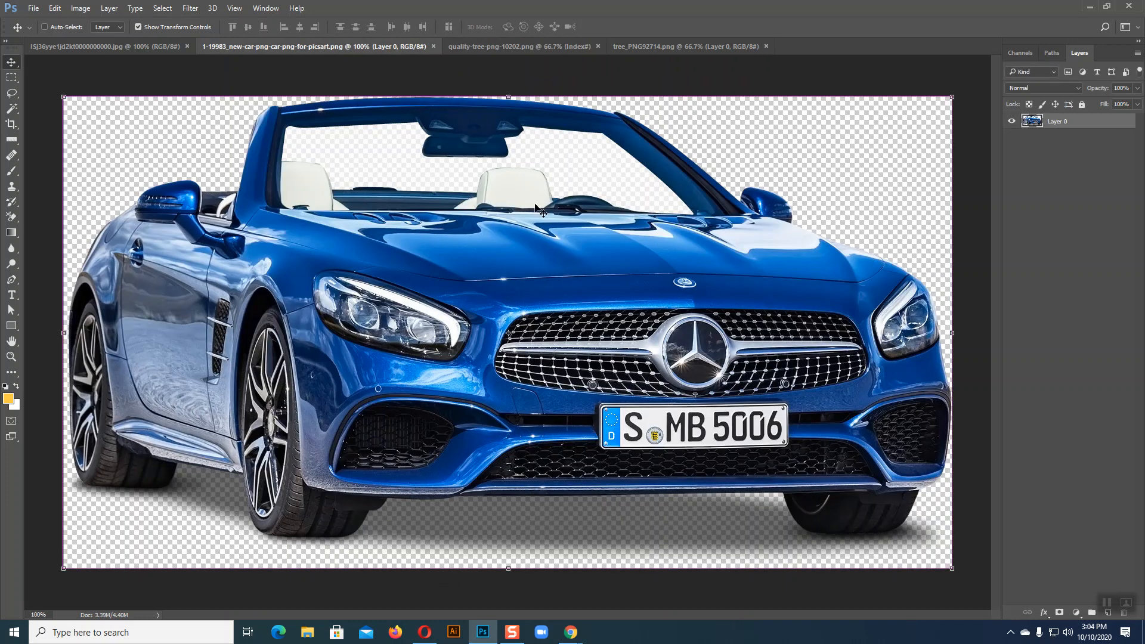
{"action": "left_click", "coordinate": [432, 46]}
{"action": "left_click", "coordinate": [93, 47]}
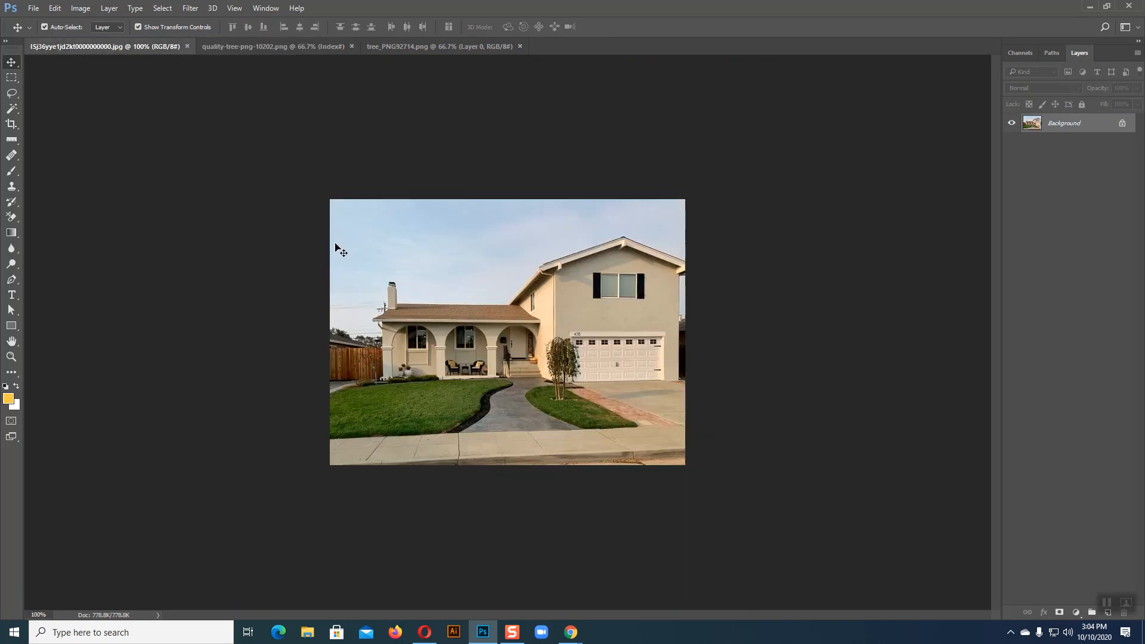
{"action": "key", "text": "ctrl+v"}
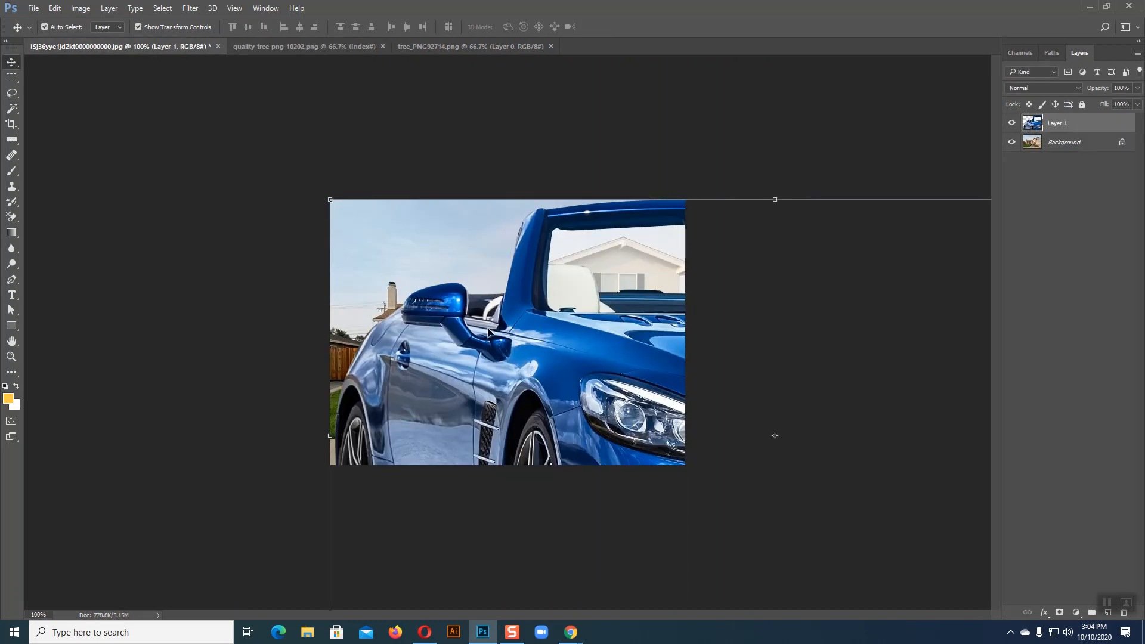
Scale the pasted blue car down to fit the driveway in front of the garage door and keep its layer selected
{"action": "left_click_drag", "start_coordinate": [330, 199], "coordinate": [573, 356]}
{"action": "left_click_drag", "start_coordinate": [648, 360], "coordinate": [653, 391]}
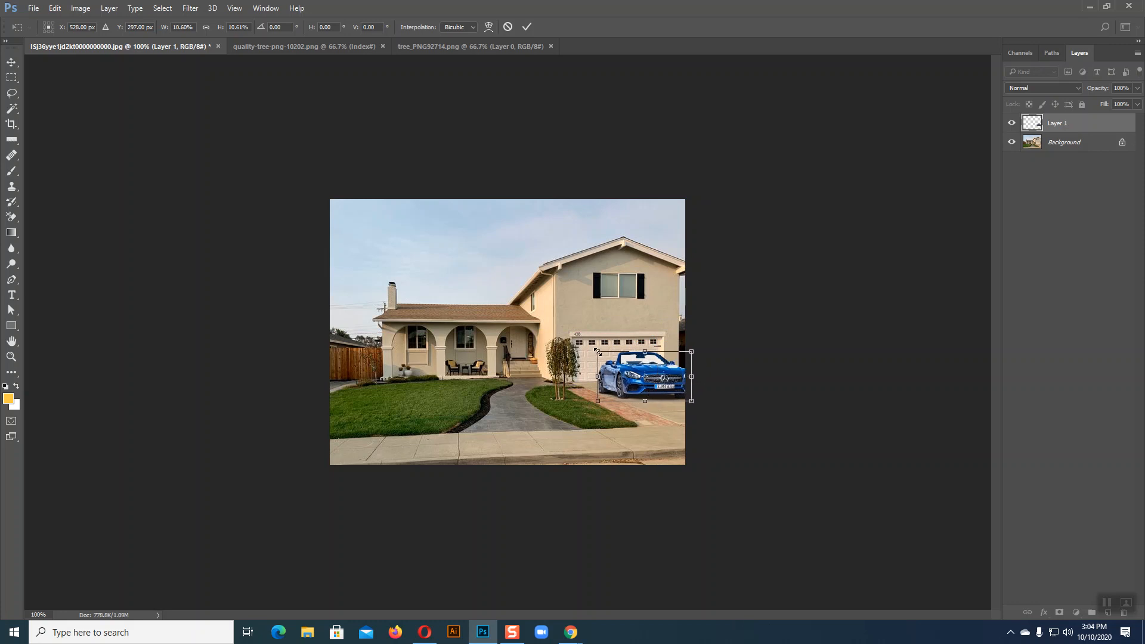
{"action": "left_click_drag", "start_coordinate": [595, 350], "coordinate": [600, 352]}
{"action": "left_click_drag", "start_coordinate": [634, 392], "coordinate": [632, 391]}
{"action": "key", "text": "Return"}
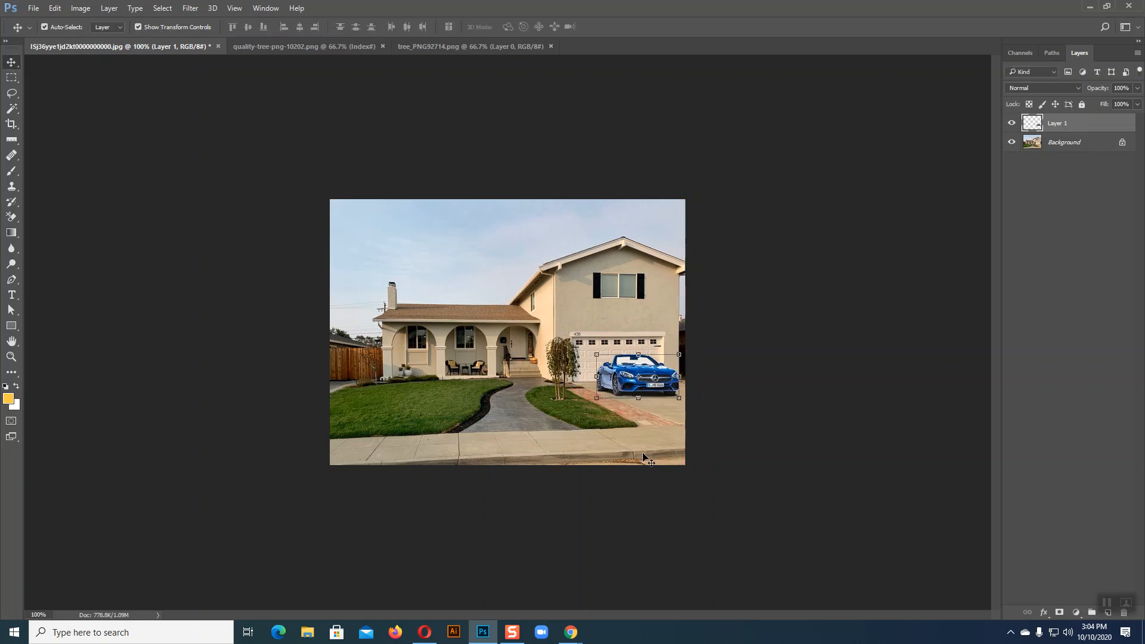
{"action": "left_click", "coordinate": [643, 455]}
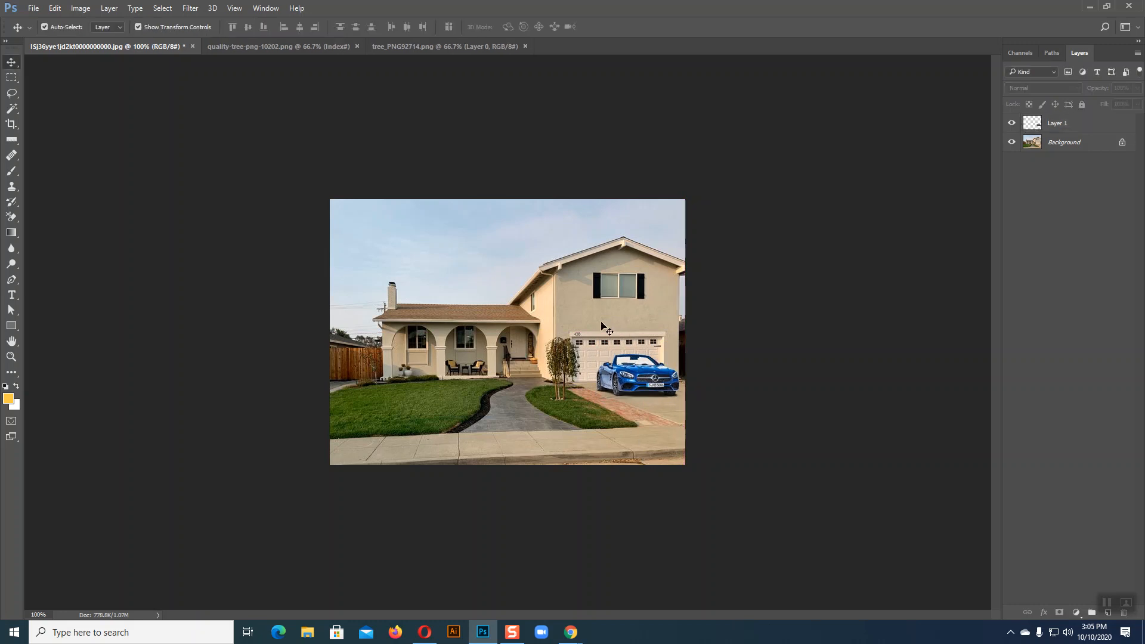
{"action": "left_click", "coordinate": [637, 382]}
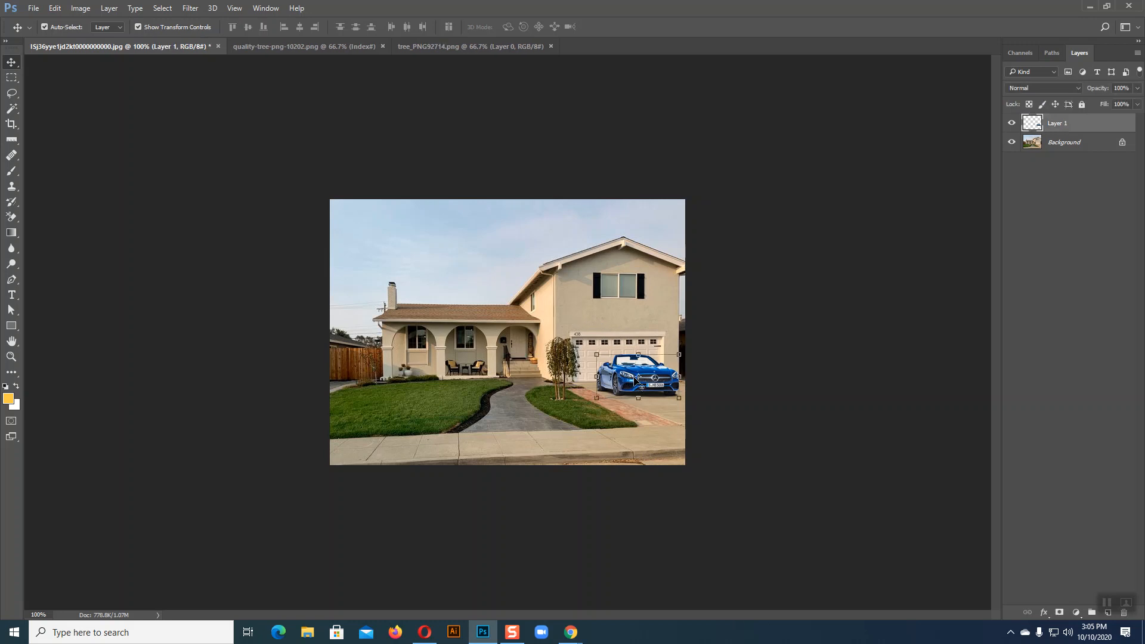
{"action": "key", "text": "ctrl+plus"}
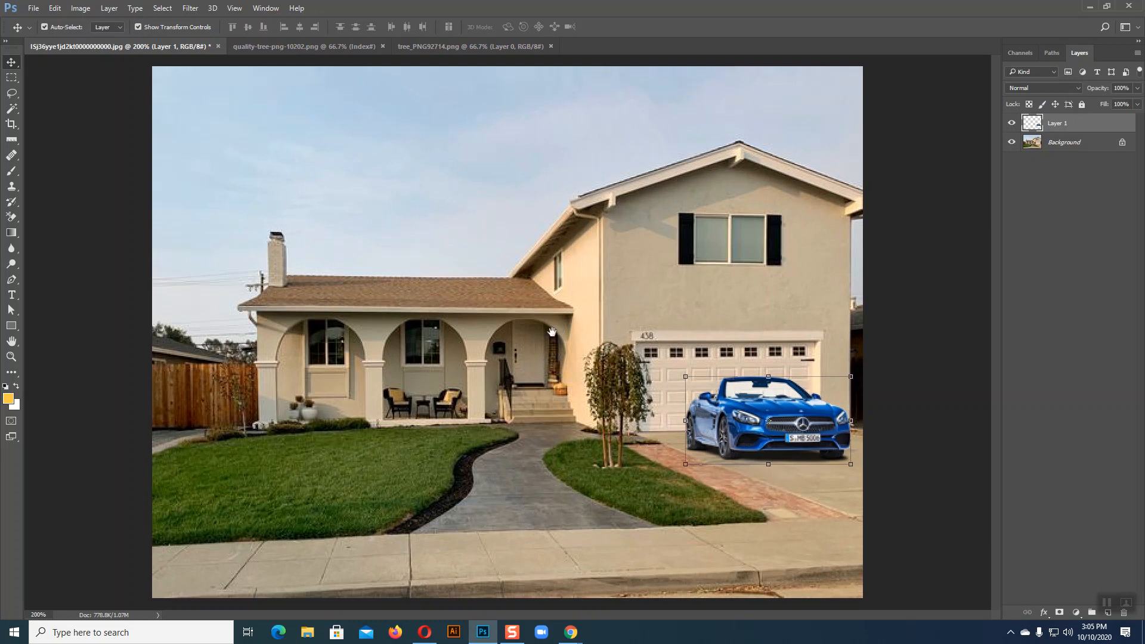
{"action": "left_click", "coordinate": [81, 8]}
{"action": "mouse_move", "coordinate": [115, 38]}
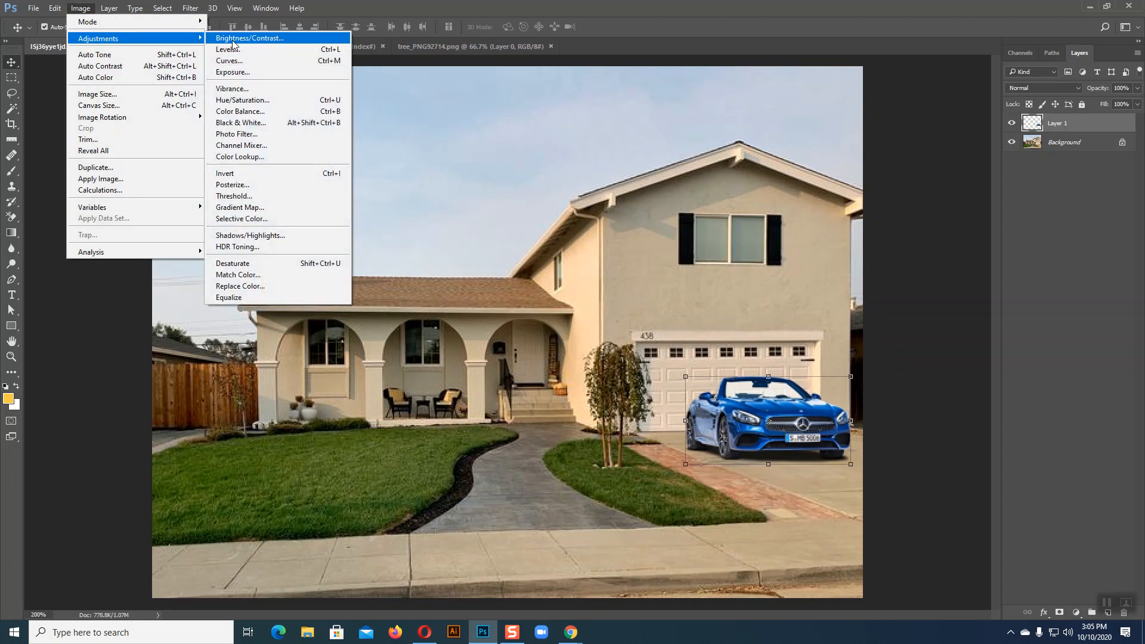
{"action": "left_click", "coordinate": [235, 40]}
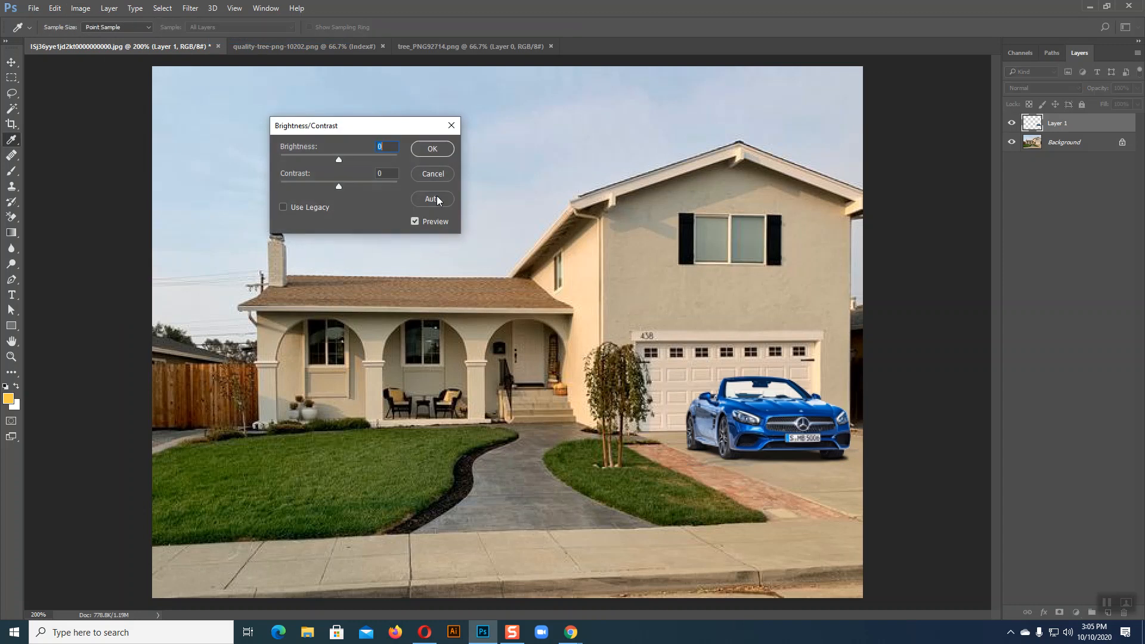
{"action": "left_click", "coordinate": [427, 174]}
Apply a Color Balance adjustment to the car layer, shifting its midtones and shadows toward yellow
{"action": "left_click", "coordinate": [80, 8]}
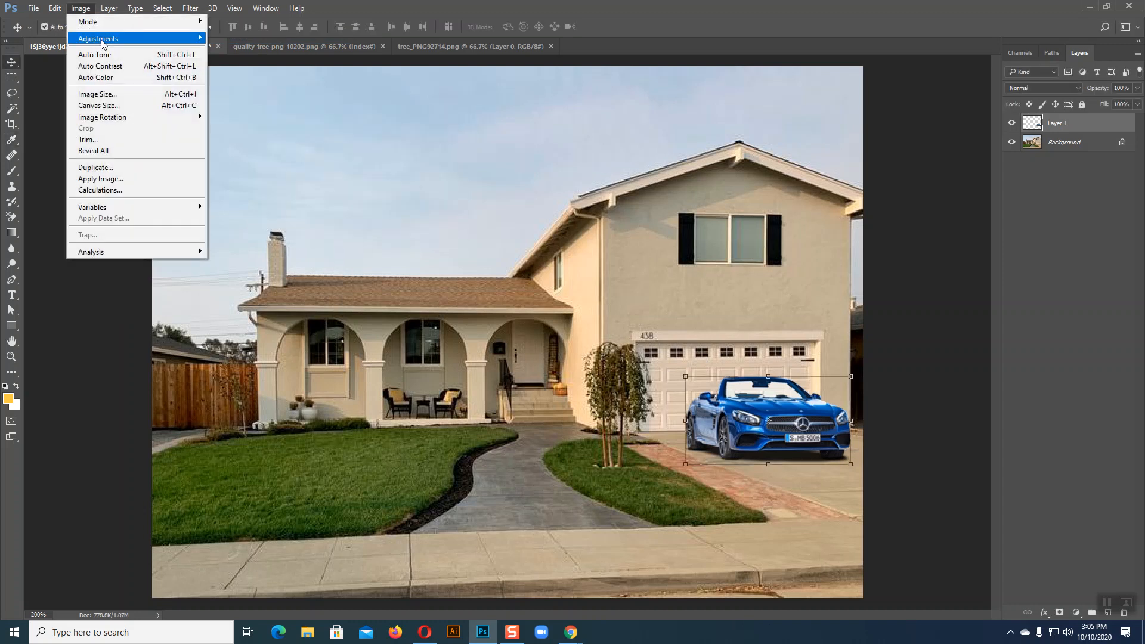
{"action": "mouse_move", "coordinate": [125, 40]}
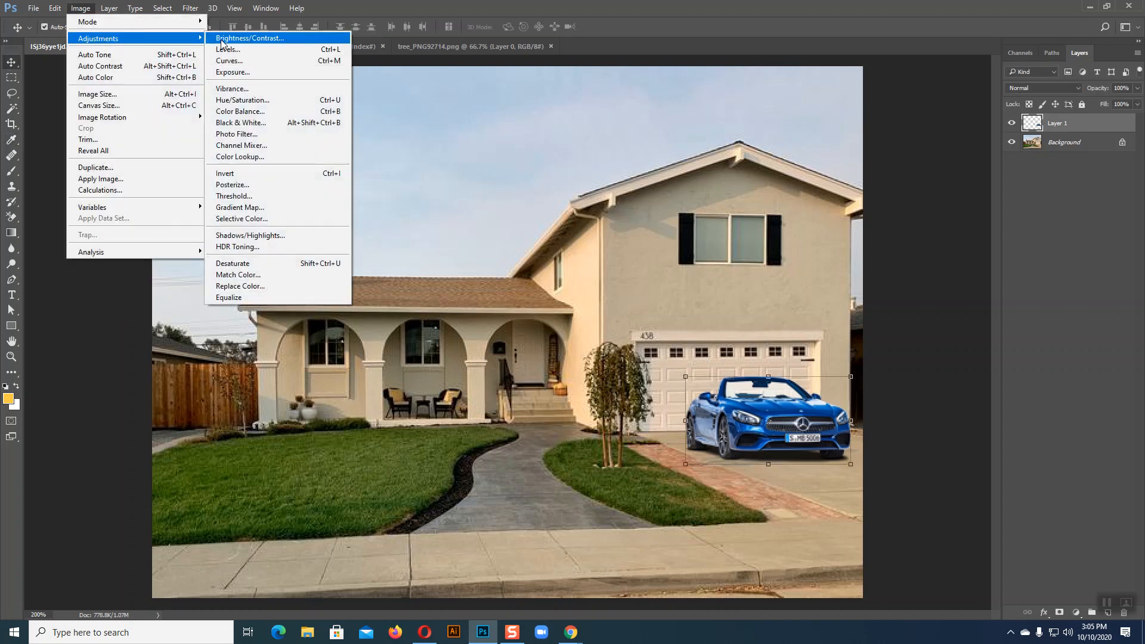
{"action": "left_click", "coordinate": [237, 111]}
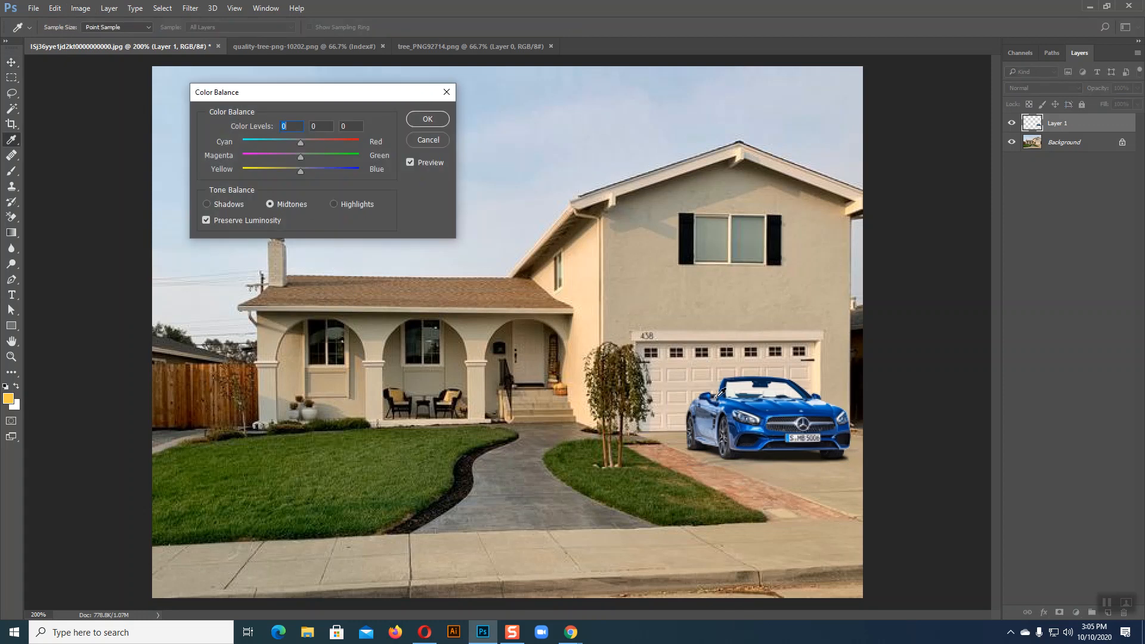
{"action": "left_click_drag", "start_coordinate": [299, 171], "coordinate": [287, 174]}
{"action": "left_click_drag", "start_coordinate": [278, 174], "coordinate": [278, 174]}
{"action": "left_click", "coordinate": [206, 203]}
{"action": "mouse_move", "coordinate": [301, 173]}
{"action": "left_mouse_down"}
{"action": "mouse_move", "coordinate": [291, 172]}
{"action": "mouse_move", "coordinate": [300, 176]}
{"action": "left_mouse_up"}
{"action": "left_click", "coordinate": [300, 177]}
{"action": "left_click", "coordinate": [296, 157]}
{"action": "left_click_drag", "start_coordinate": [303, 170], "coordinate": [292, 172]}
{"action": "key", "text": "v"}
{"action": "left_click", "coordinate": [428, 119]}
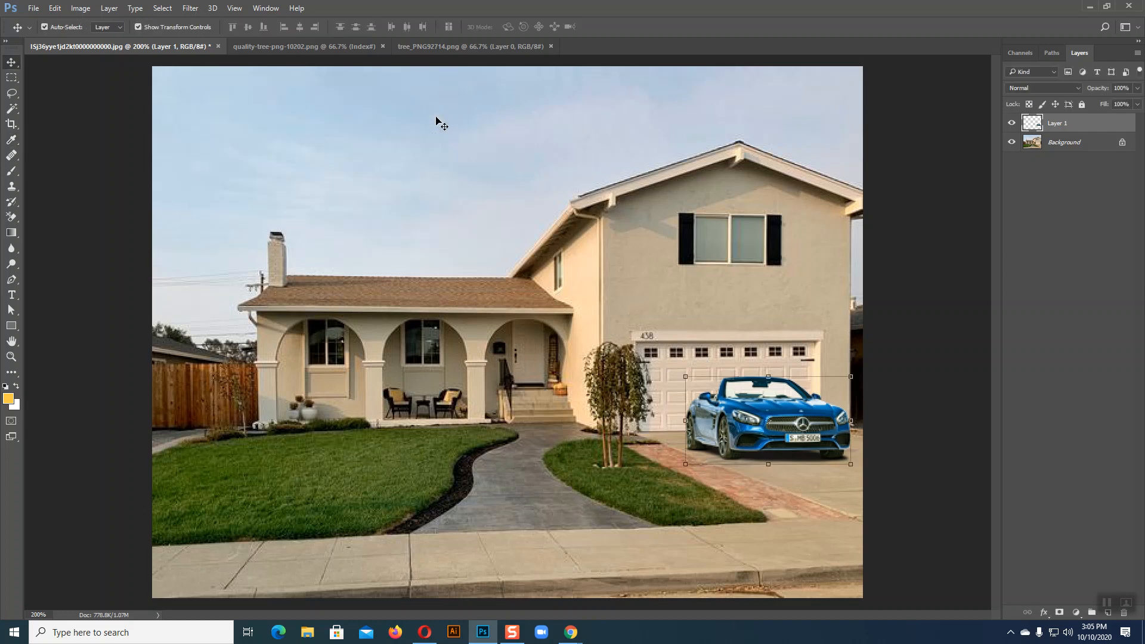
Examine how the color-corrected car blends with the driveway and house, with its layer selected and deselected
{"action": "key", "text": "ctrl+minus"}
{"action": "key", "text": "ctrl+plus"}
{"action": "left_click", "coordinate": [913, 485]}
{"action": "left_click", "coordinate": [752, 435]}
{"action": "left_click", "coordinate": [886, 476]}
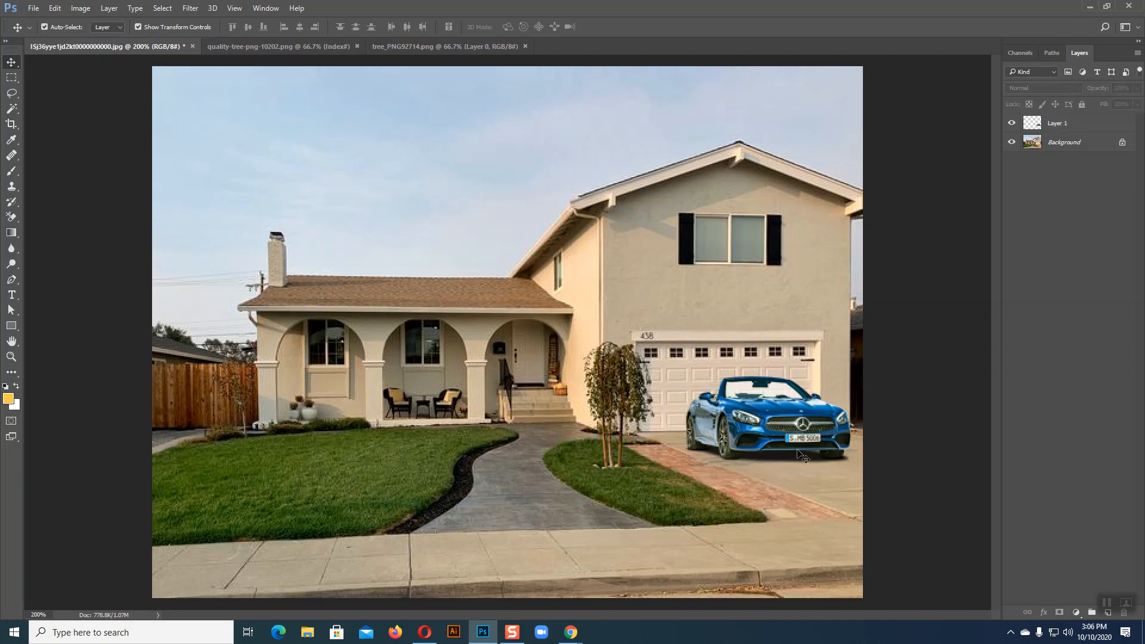
{"action": "left_click", "coordinate": [797, 446]}
{"action": "left_click", "coordinate": [909, 459]}
{"action": "left_click", "coordinate": [909, 459]}
{"action": "left_click", "coordinate": [787, 428]}
{"action": "left_click", "coordinate": [878, 436]}
Copy the entire quality-tree-png-10202 image and paste it into the house photo as a new layer
{"action": "left_click", "coordinate": [324, 49]}
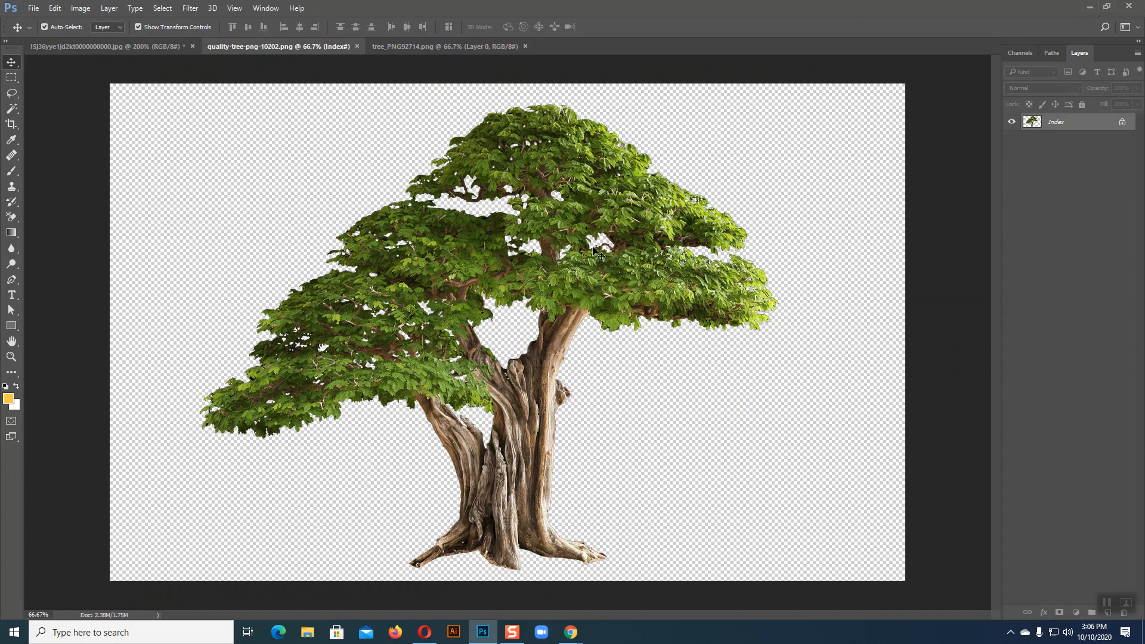
{"action": "key", "text": "ctrl+a"}
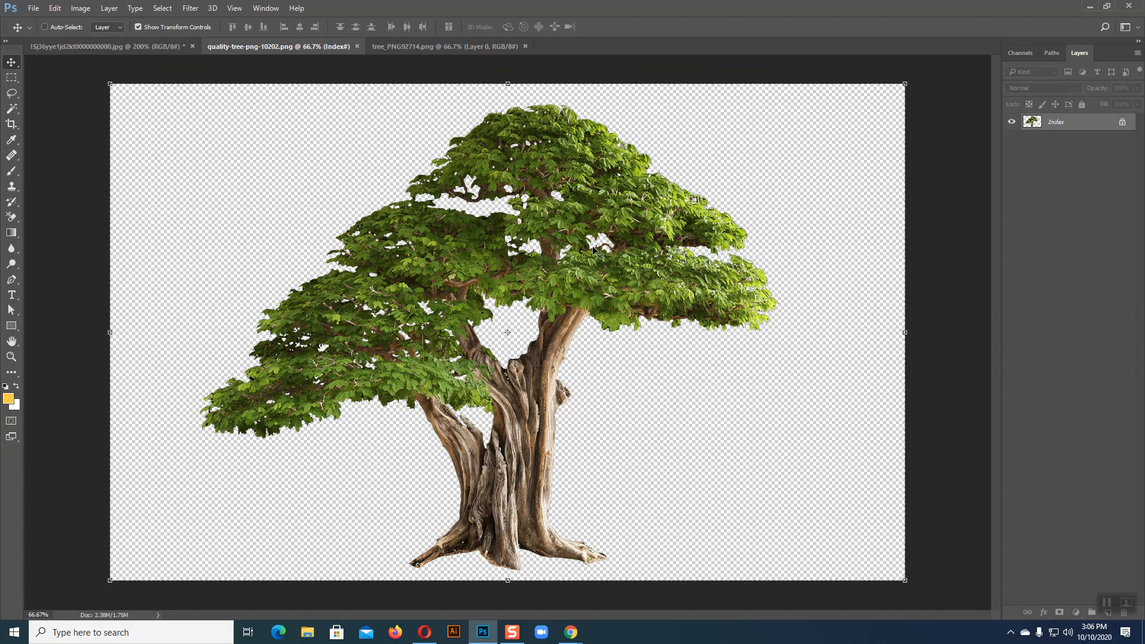
{"action": "left_click", "coordinate": [156, 45]}
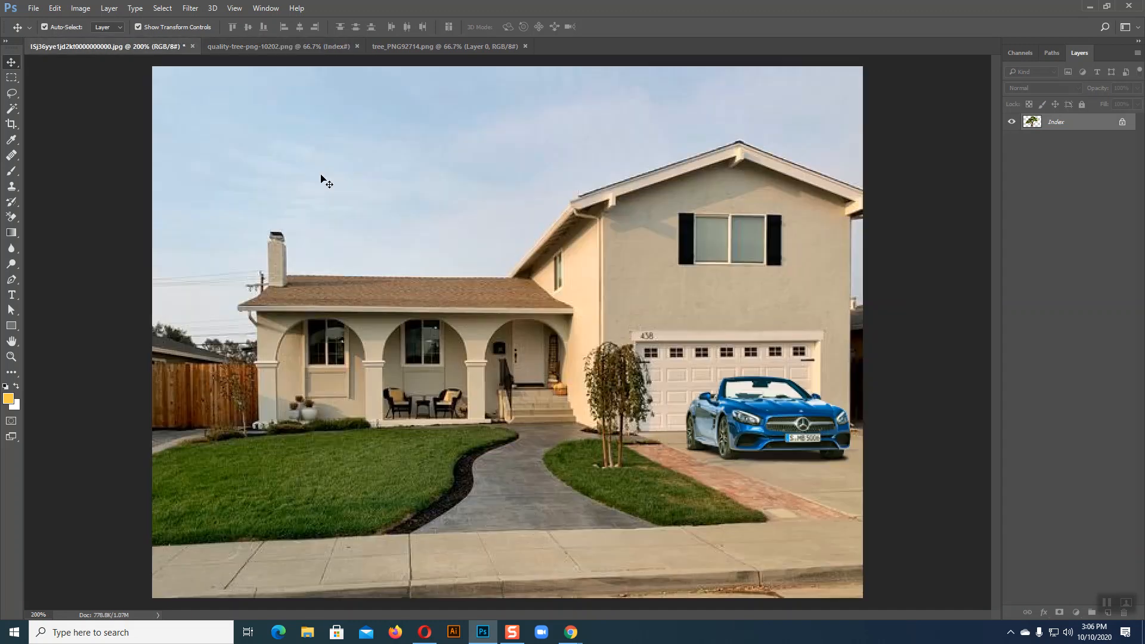
{"action": "key", "text": "ctrl+v"}
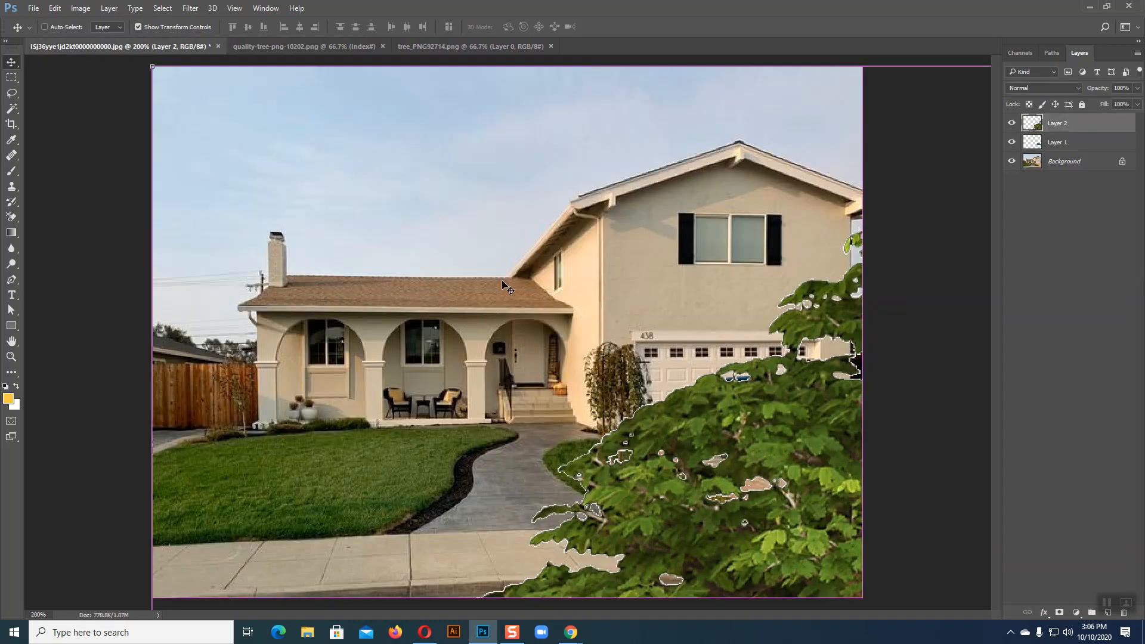
Scale the pasted tree down to about 14.4% and place it on the front lawn
{"action": "left_click_drag", "start_coordinate": [150, 67], "coordinate": [382, 257]}
{"action": "left_click_drag", "start_coordinate": [516, 409], "coordinate": [353, 410]}
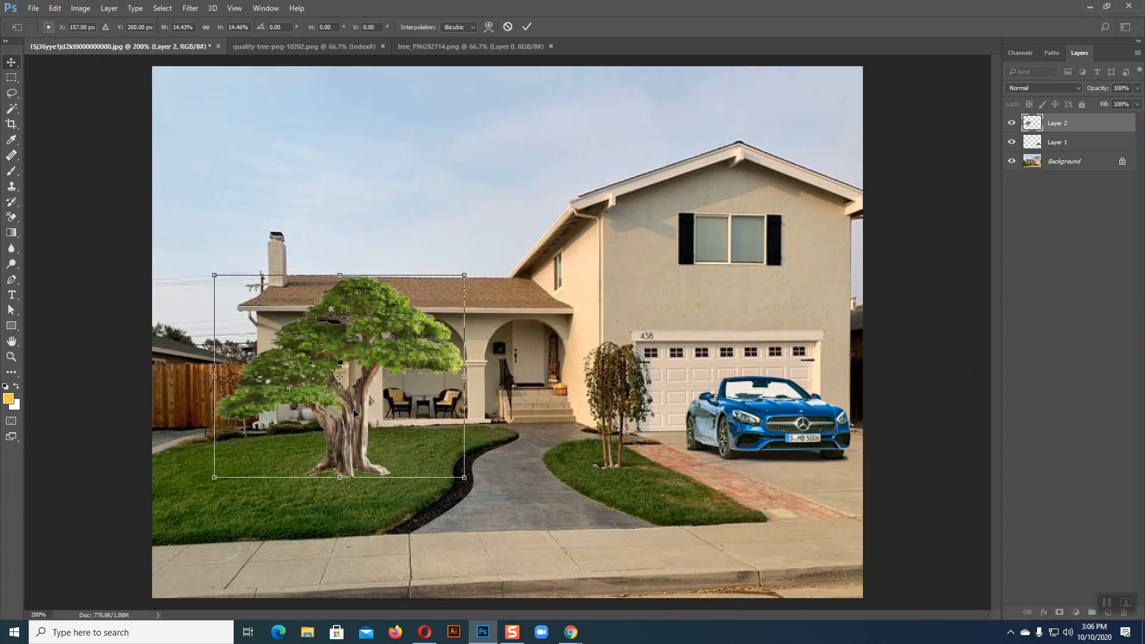
{"action": "key", "text": "Return"}
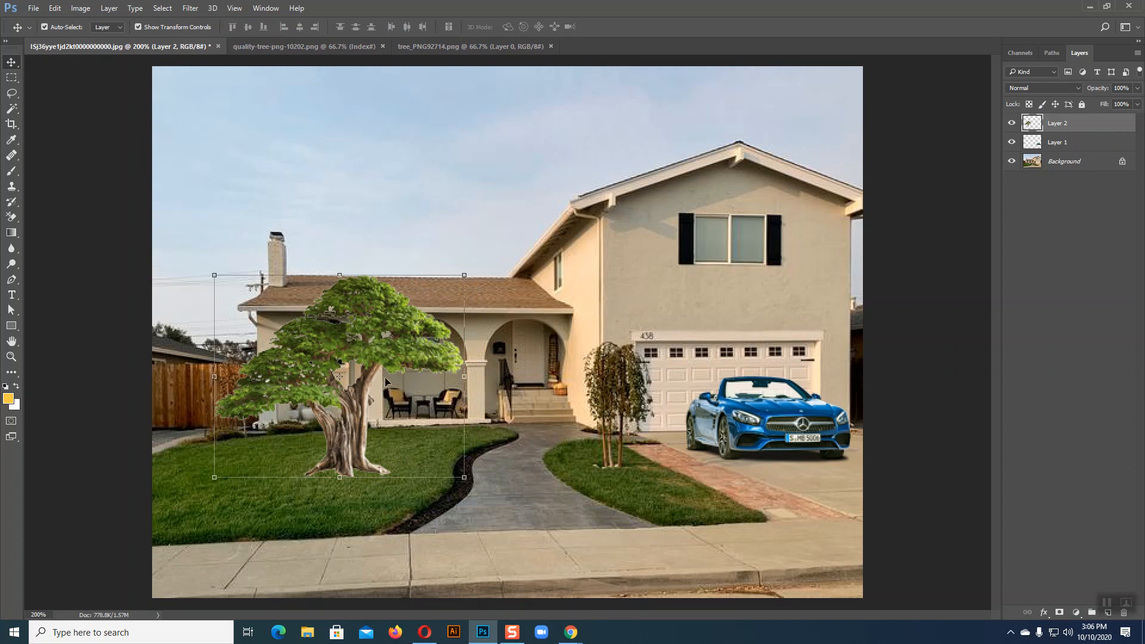
Flip the tree horizontally, enlarge it to about 144% and reposition it with its trunk on the front lawn
{"action": "left_click", "coordinate": [54, 7]}
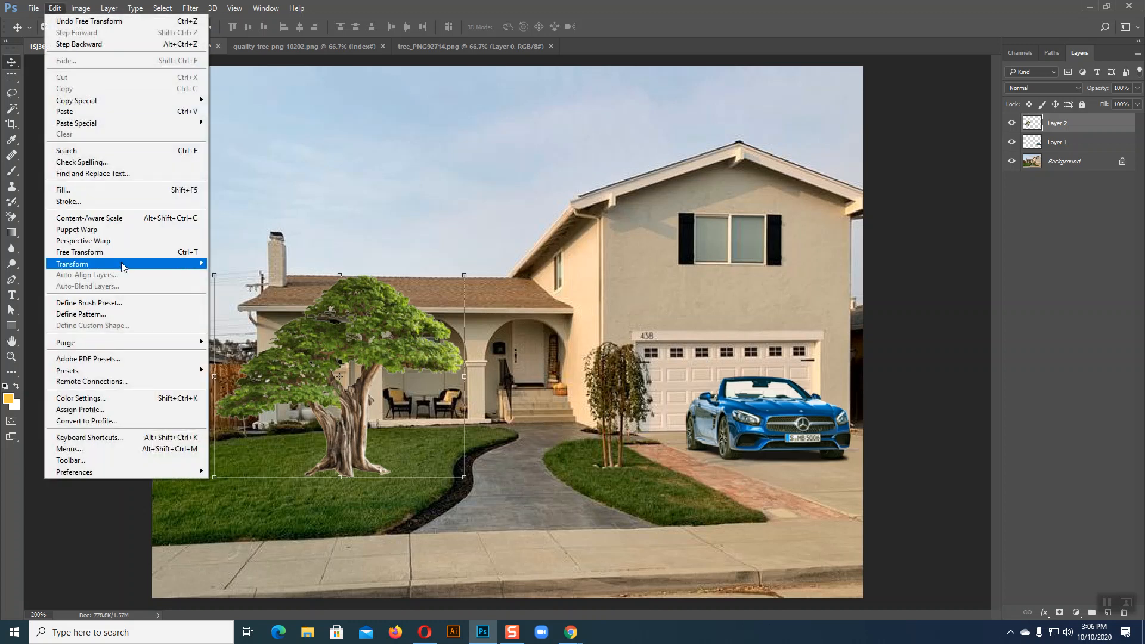
{"action": "mouse_move", "coordinate": [128, 264]}
{"action": "left_click", "coordinate": [242, 392]}
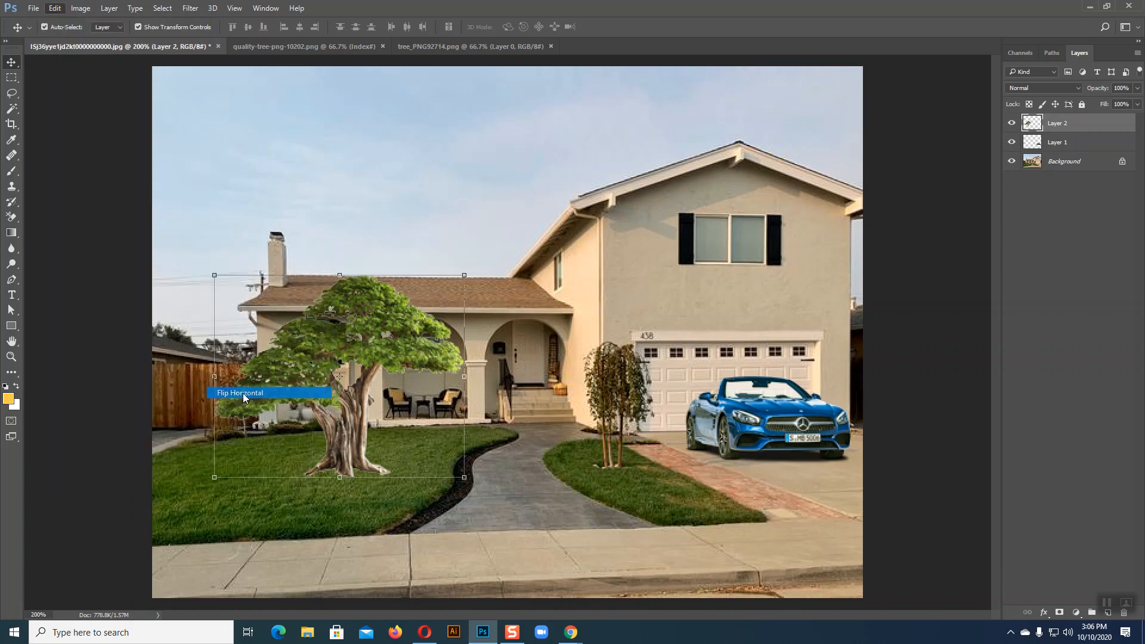
{"action": "left_click_drag", "start_coordinate": [335, 394], "coordinate": [354, 389]}
{"action": "left_click_drag", "start_coordinate": [481, 267], "coordinate": [540, 228]}
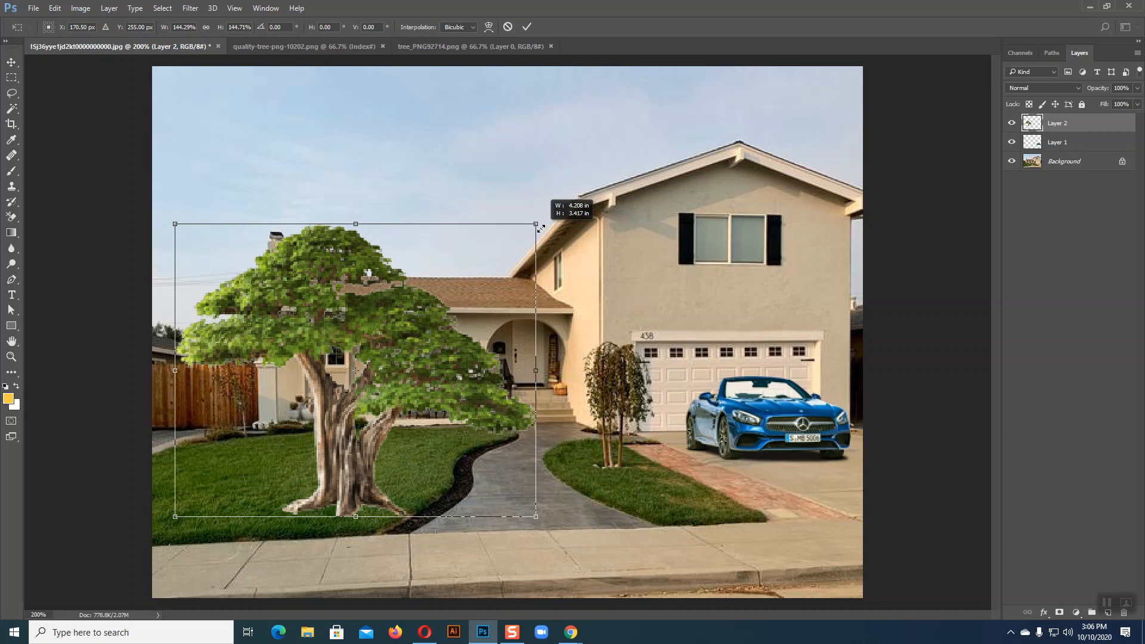
{"action": "left_click_drag", "start_coordinate": [377, 439], "coordinate": [380, 405]}
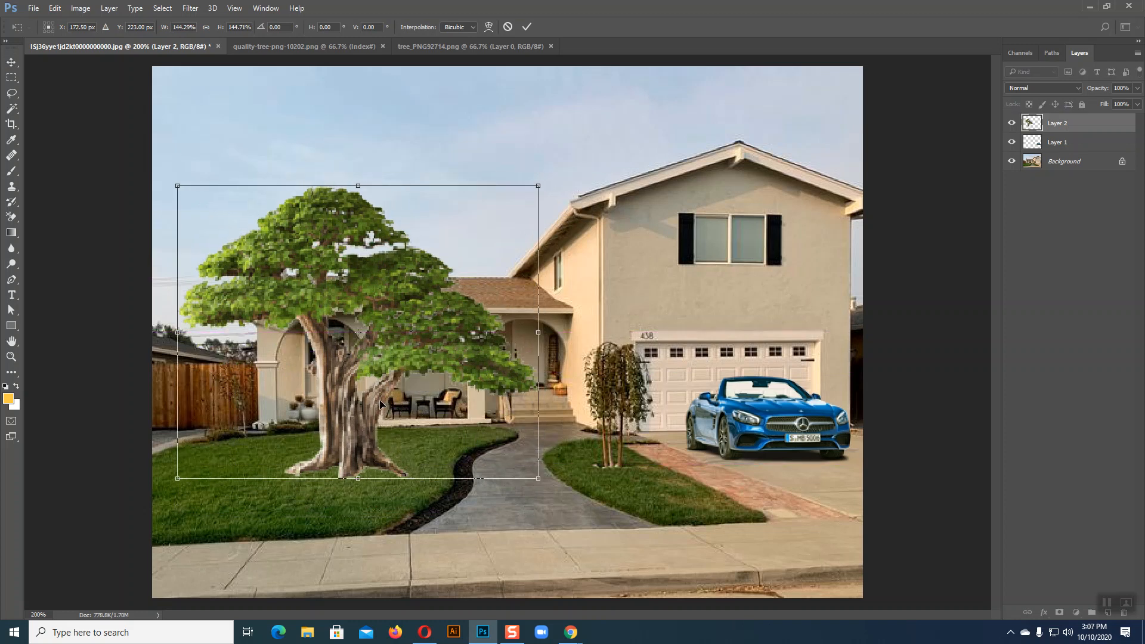
{"action": "key", "text": "Return"}
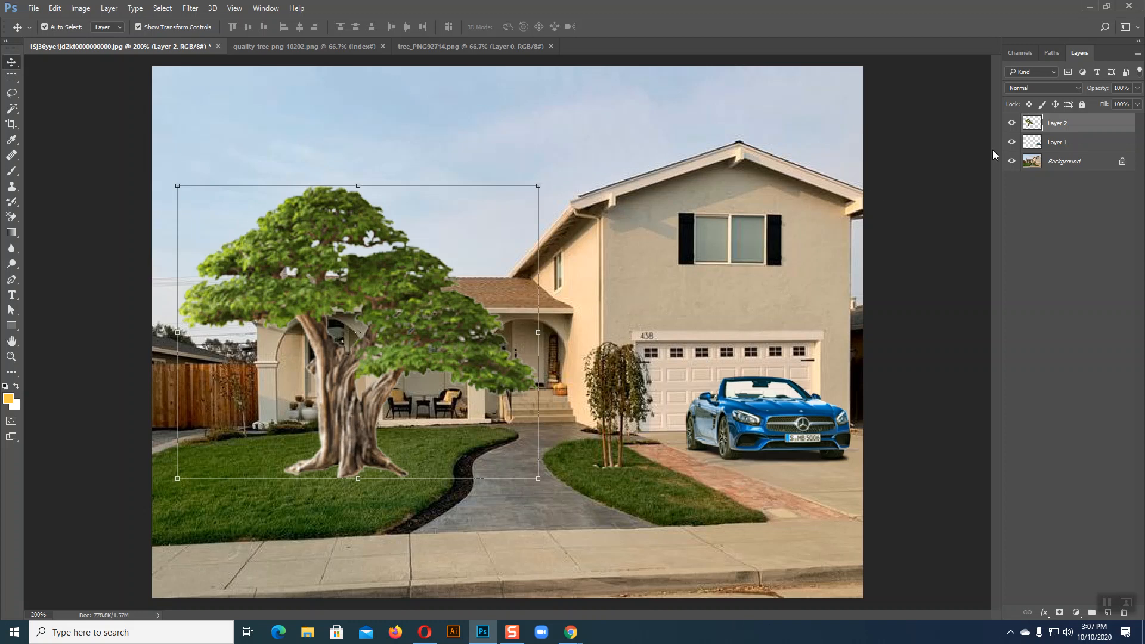
Hide the flipped tree's layer and copy the whole tree_PNG92714 image into the house photo as a new layer
{"action": "left_click", "coordinate": [1013, 124]}
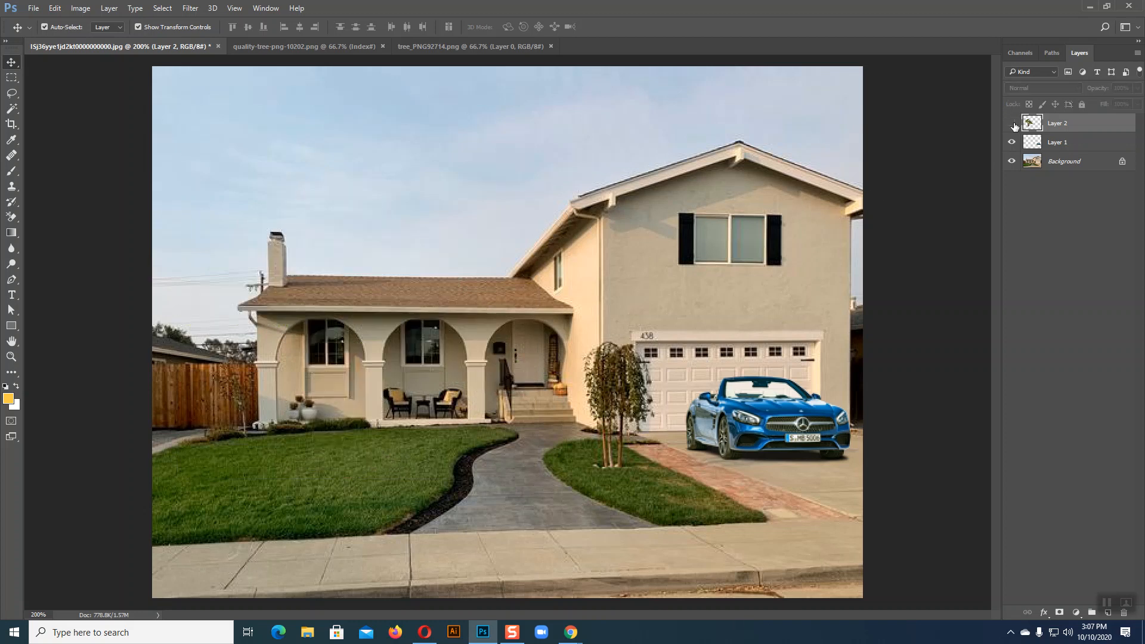
{"action": "left_click", "coordinate": [468, 47]}
{"action": "key", "text": "ctrl"}
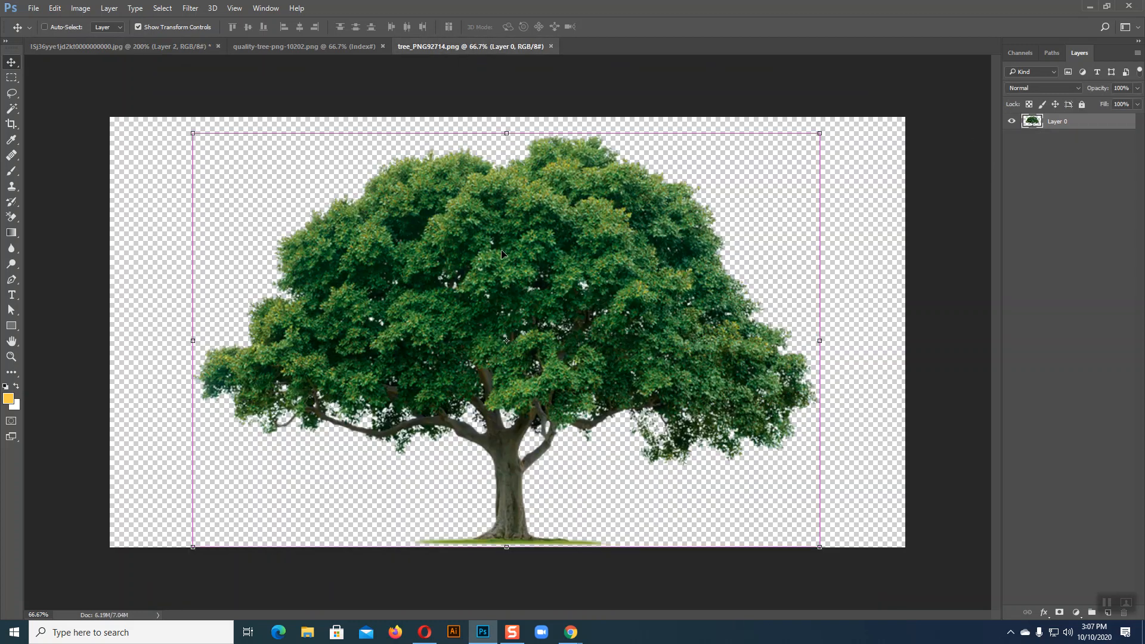
{"action": "key", "text": "ctrl+a"}
{"action": "left_click_drag", "start_coordinate": [502, 252], "coordinate": [553, 329]}
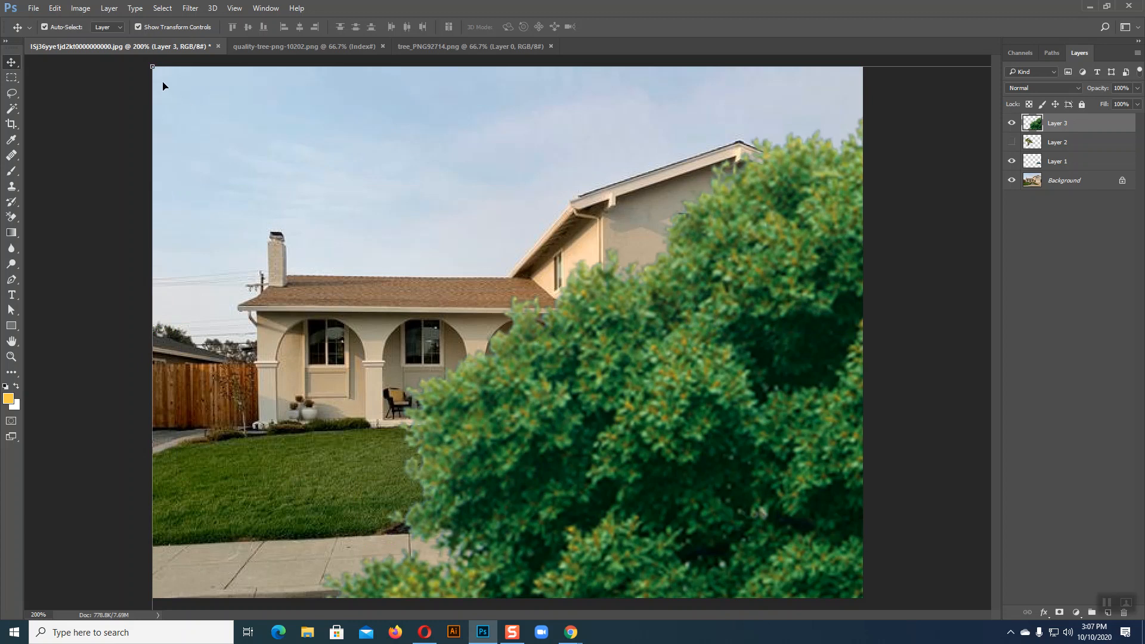
Scale the round green tree down to about 23.4% and place it on the lawn in front of the arched porch
{"action": "left_click_drag", "start_coordinate": [152, 67], "coordinate": [545, 372]}
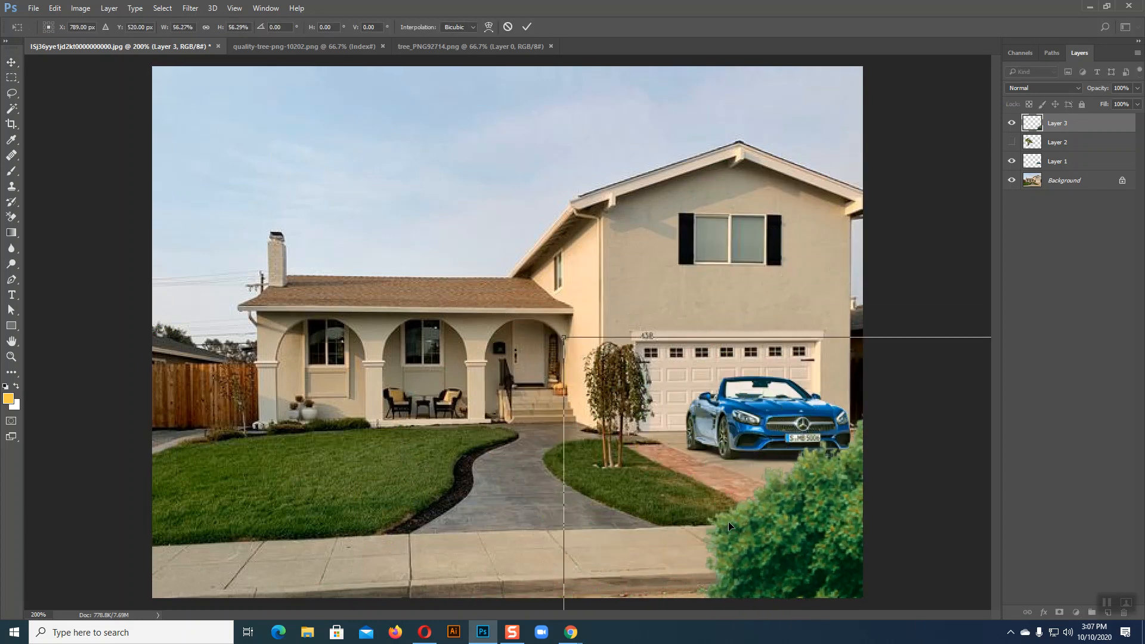
{"action": "left_click_drag", "start_coordinate": [734, 532], "coordinate": [425, 310]}
{"action": "left_click_drag", "start_coordinate": [250, 116], "coordinate": [571, 380]}
{"action": "left_click_drag", "start_coordinate": [650, 439], "coordinate": [309, 316]}
{"action": "left_click_drag", "start_coordinate": [524, 236], "coordinate": [545, 212]}
{"action": "left_click_drag", "start_coordinate": [333, 347], "coordinate": [271, 338]}
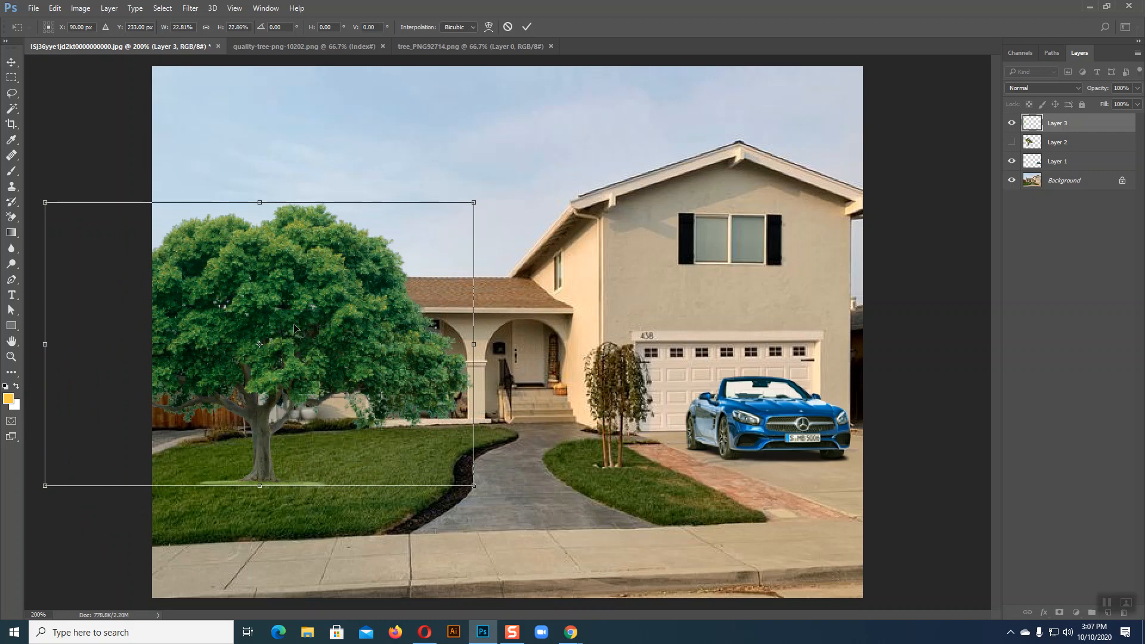
{"action": "left_click_drag", "start_coordinate": [473, 204], "coordinate": [476, 195]}
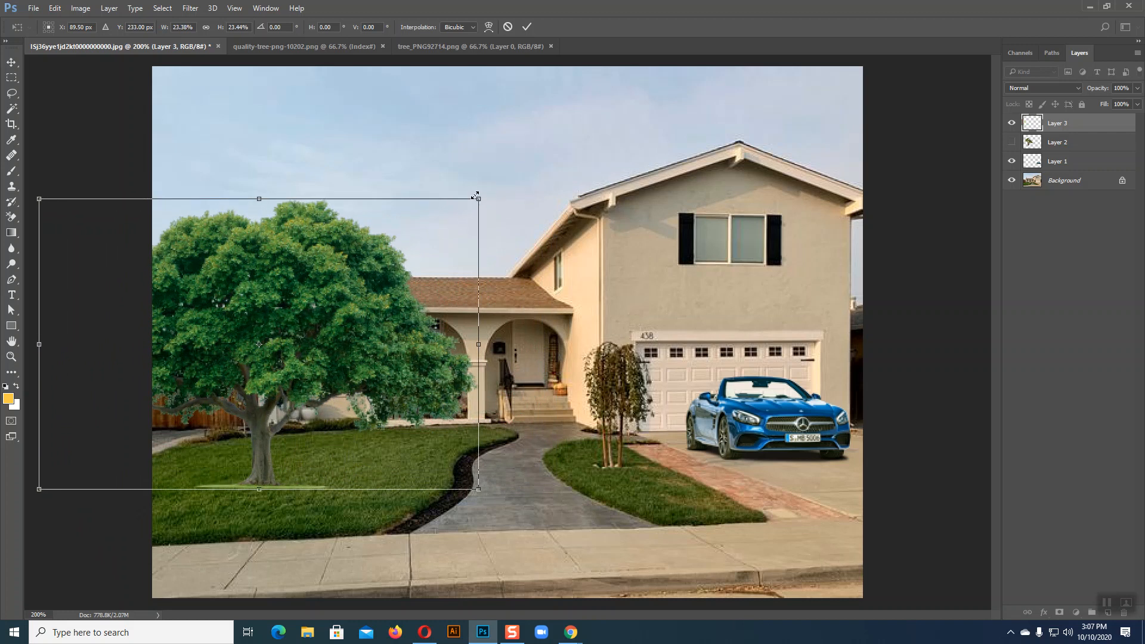
{"action": "key", "text": "Return"}
{"action": "left_click", "coordinate": [541, 504]}
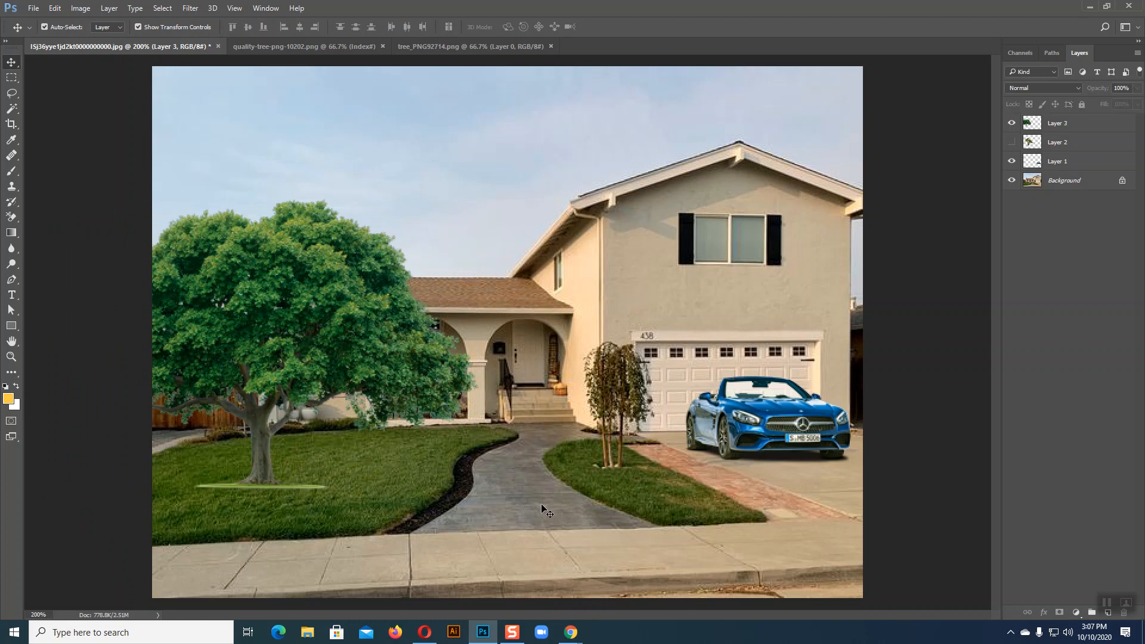
{"action": "left_click", "coordinate": [273, 364]}
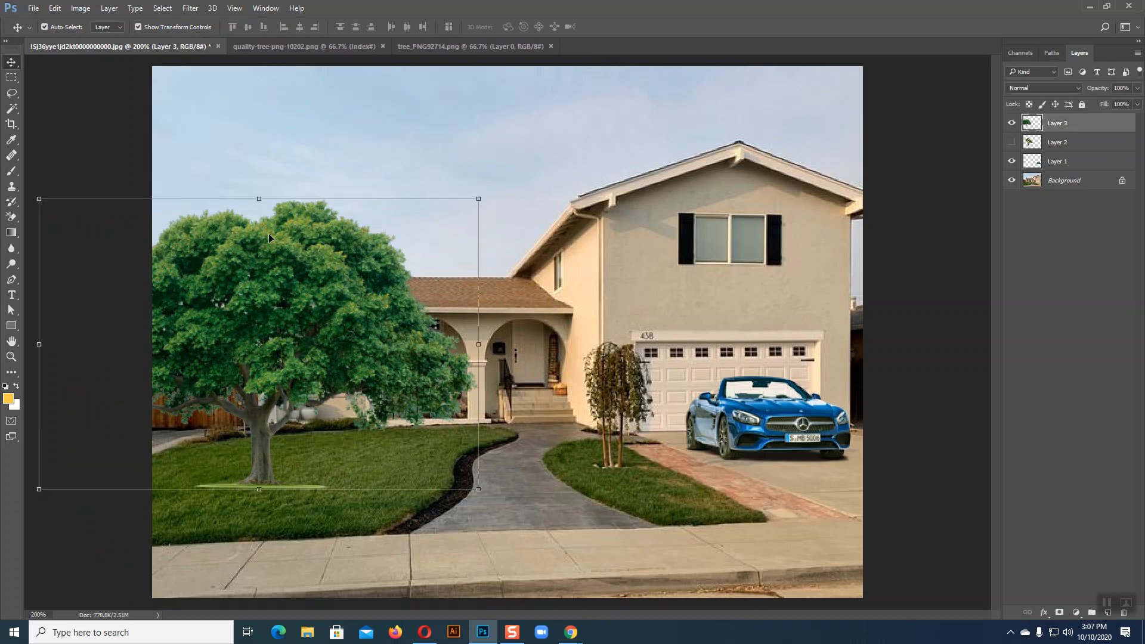
{"action": "left_click", "coordinate": [80, 8]}
{"action": "mouse_move", "coordinate": [105, 40]}
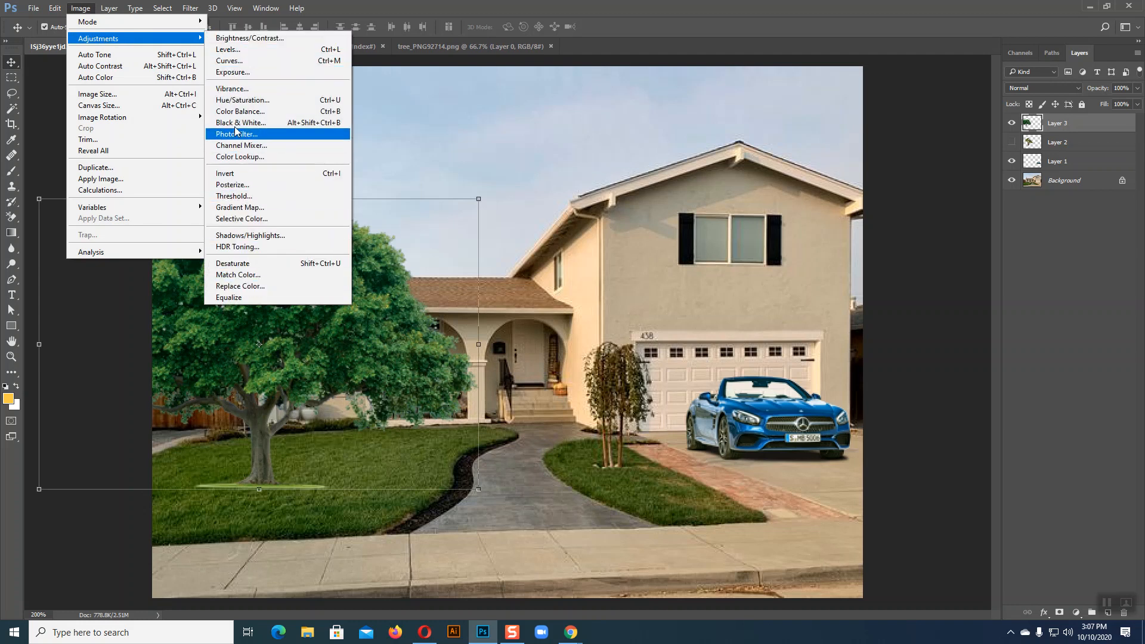
{"action": "left_click", "coordinate": [237, 59]}
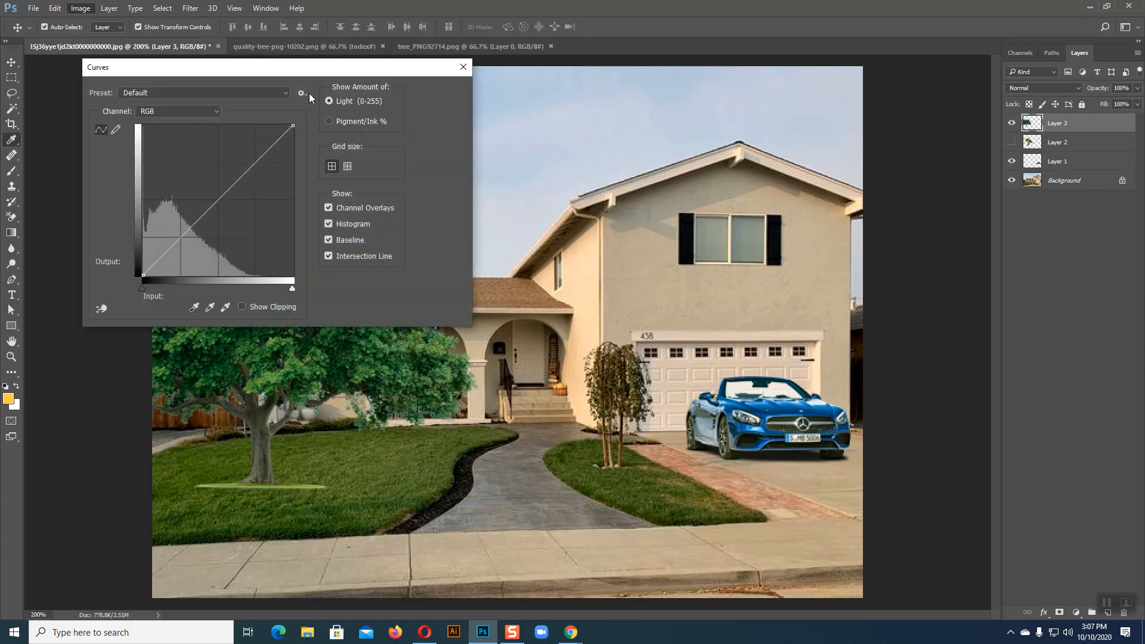
{"action": "left_click_drag", "start_coordinate": [286, 69], "coordinate": [744, 83]}
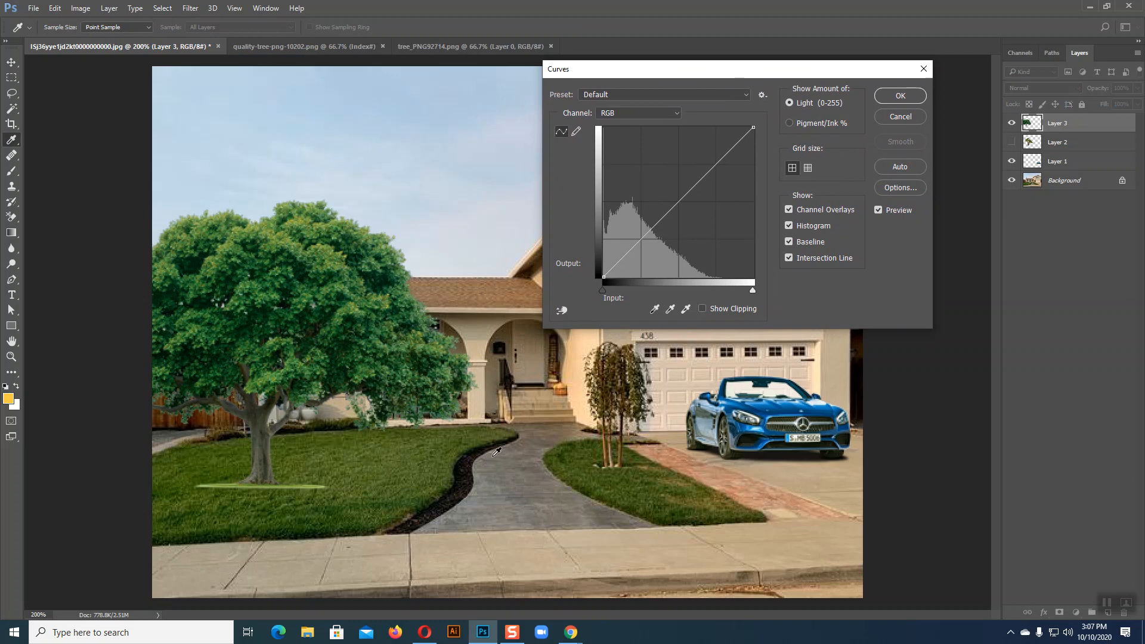
{"action": "left_click", "coordinate": [562, 311]}
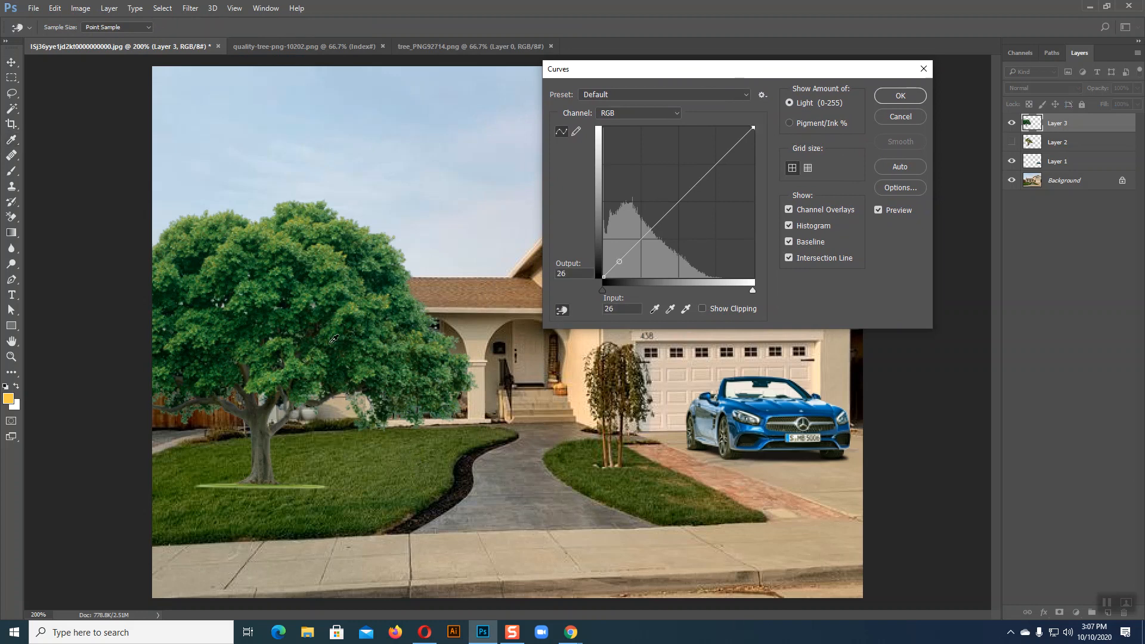
{"action": "left_click", "coordinate": [266, 231]}
{"action": "mouse_move", "coordinate": [660, 223]}
{"action": "left_mouse_down"}
{"action": "mouse_move", "coordinate": [648, 217]}
{"action": "mouse_move", "coordinate": [669, 204]}
{"action": "left_mouse_up"}
{"action": "left_click", "coordinate": [904, 120]}
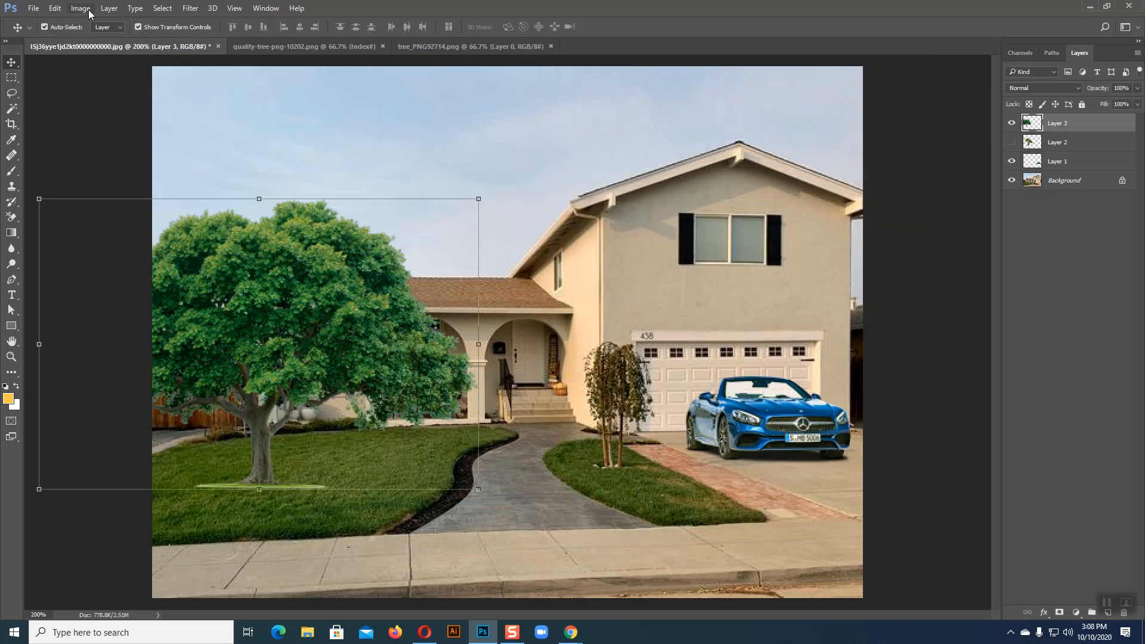
{"action": "left_click", "coordinate": [77, 135]}
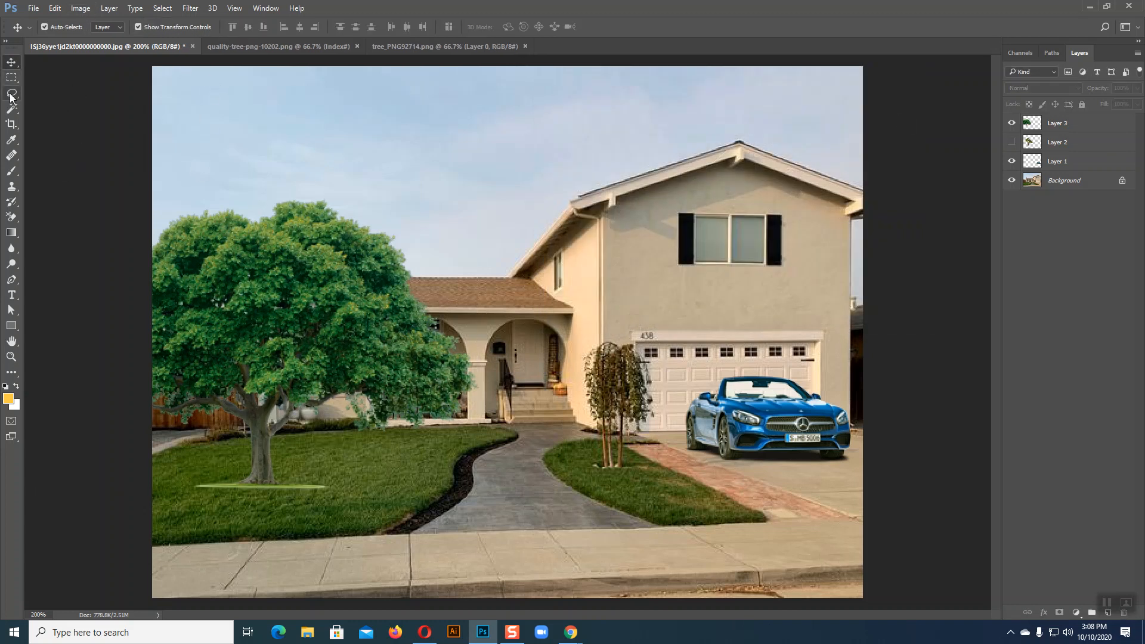
{"action": "left_click", "coordinate": [10, 93]}
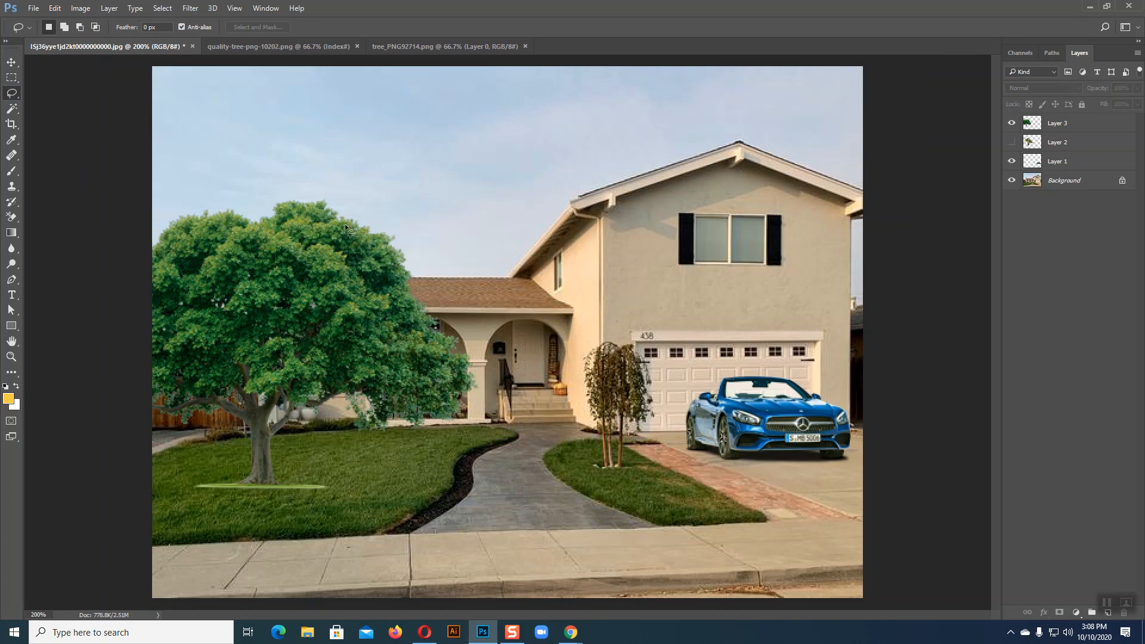
{"action": "mouse_move", "coordinate": [105, 342]}
{"action": "left_mouse_down"}
{"action": "mouse_move", "coordinate": [106, 290]}
{"action": "mouse_move", "coordinate": [172, 191]}
{"action": "mouse_move", "coordinate": [253, 160]}
{"action": "mouse_move", "coordinate": [352, 175]}
{"action": "left_mouse_up"}
{"action": "left_click_drag", "start_coordinate": [370, 229], "coordinate": [371, 227]}
{"action": "key", "text": "ctrl+d"}
Quick-select the upper-left part of the round tree's foliage on Layer 3
{"action": "right_click", "coordinate": [11, 108]}
{"action": "left_click", "coordinate": [72, 108]}
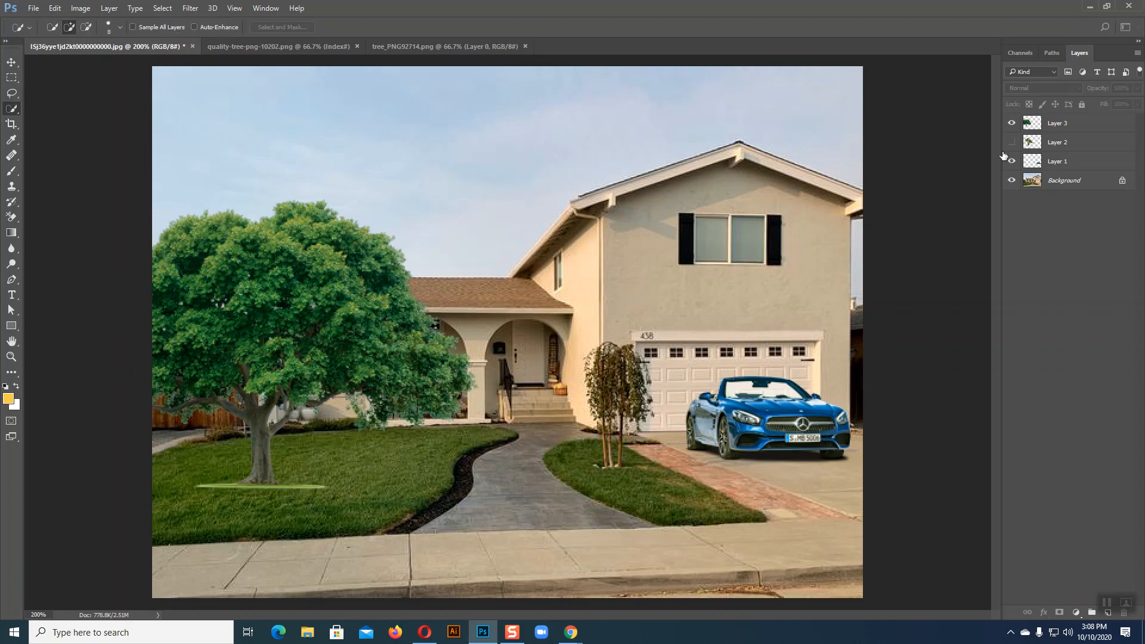
{"action": "left_click", "coordinate": [1058, 125]}
{"action": "mouse_move", "coordinate": [216, 233]}
{"action": "left_mouse_down"}
{"action": "mouse_move", "coordinate": [186, 287]}
{"action": "mouse_move", "coordinate": [194, 340]}
{"action": "mouse_move", "coordinate": [181, 374]}
{"action": "mouse_move", "coordinate": [192, 392]}
{"action": "mouse_move", "coordinate": [274, 319]}
{"action": "mouse_move", "coordinate": [260, 250]}
{"action": "mouse_move", "coordinate": [281, 220]}
{"action": "mouse_move", "coordinate": [321, 214]}
{"action": "left_mouse_up"}
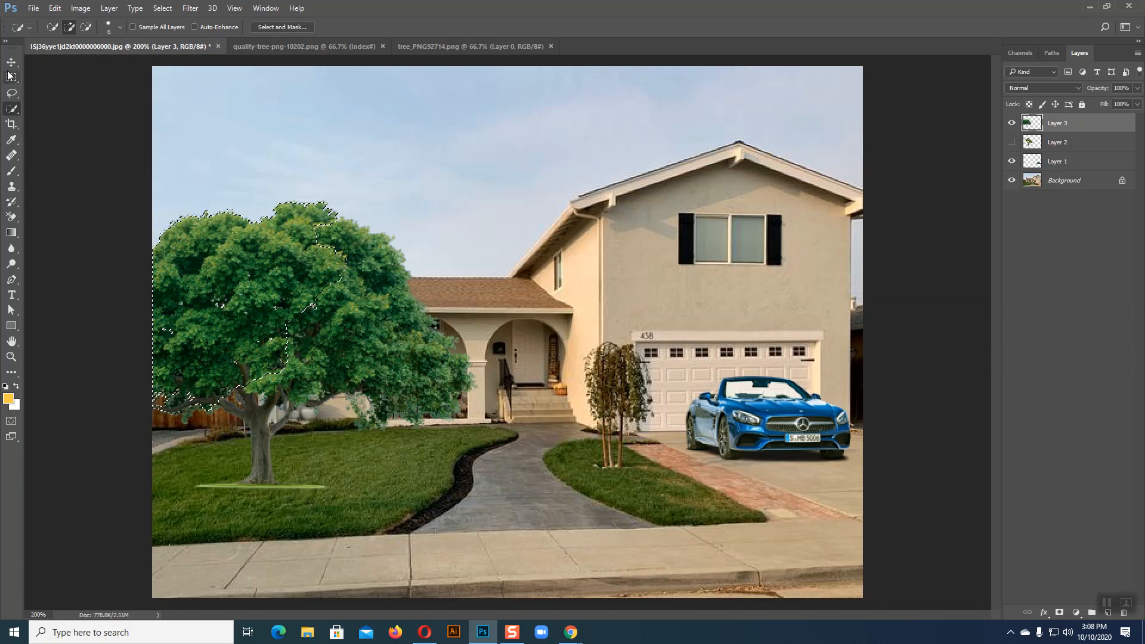
{"action": "mouse_move", "coordinate": [317, 314]}
{"action": "left_mouse_down"}
{"action": "mouse_move", "coordinate": [182, 332]}
{"action": "mouse_move", "coordinate": [159, 374]}
{"action": "mouse_move", "coordinate": [301, 353]}
{"action": "mouse_move", "coordinate": [174, 345]}
{"action": "mouse_move", "coordinate": [234, 339]}
{"action": "mouse_move", "coordinate": [152, 378]}
{"action": "mouse_move", "coordinate": [244, 338]}
{"action": "mouse_move", "coordinate": [180, 359]}
{"action": "mouse_move", "coordinate": [216, 389]}
{"action": "mouse_move", "coordinate": [176, 400]}
{"action": "left_mouse_up"}
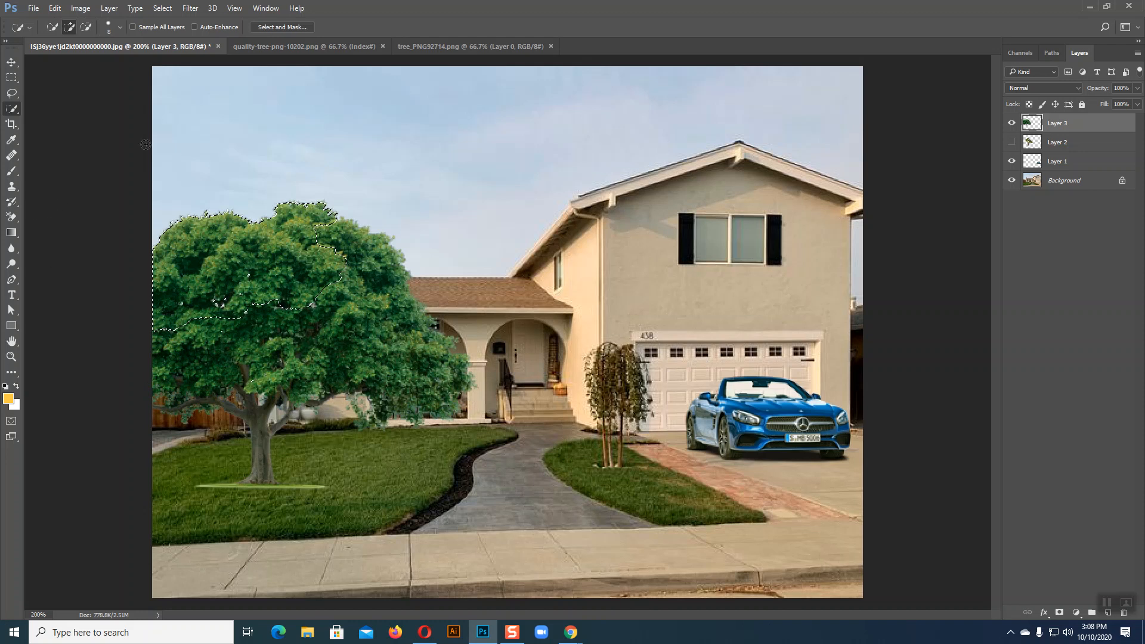
Open a Color Lookup adjustment for the selected foliage and place its dialog clear of the tree
{"action": "left_click", "coordinate": [81, 8]}
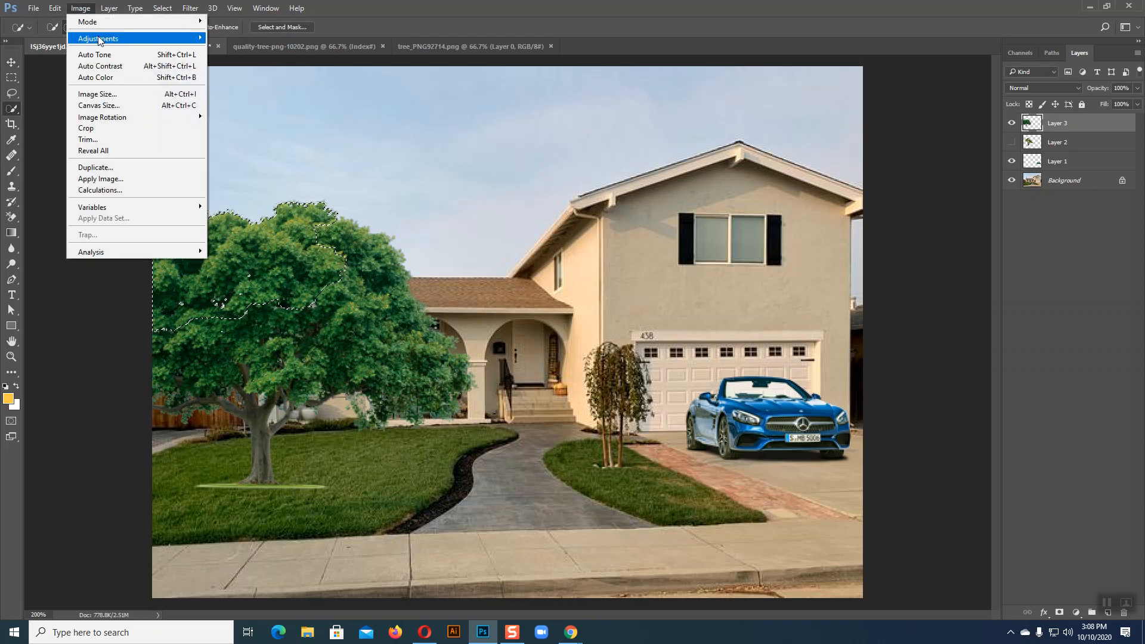
{"action": "mouse_move", "coordinate": [98, 38]}
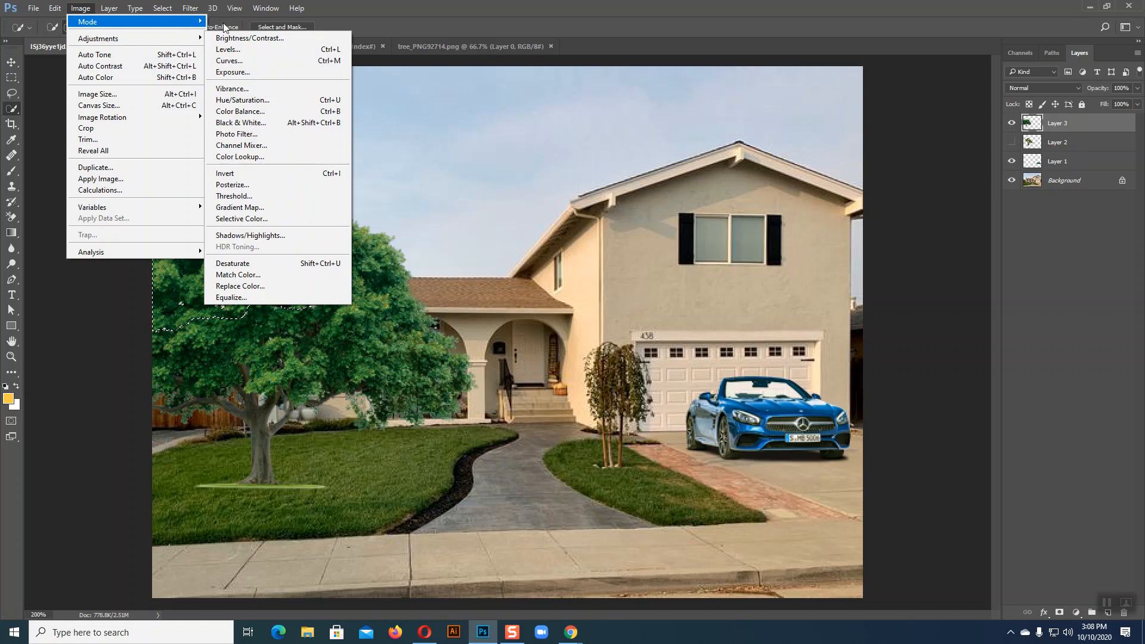
{"action": "left_click", "coordinate": [245, 156]}
{"action": "left_click_drag", "start_coordinate": [332, 152], "coordinate": [569, 103]}
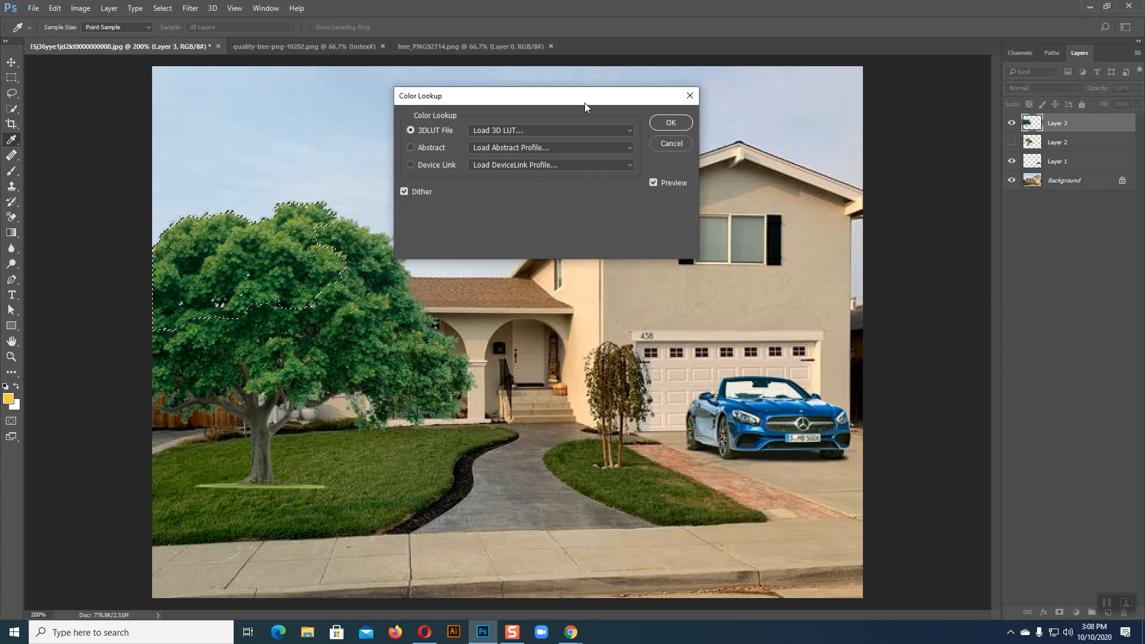
Compare the 3DLUT looks on the selected foliage, including Bleach Bypass, Crisp_Warm, FallColors, filmstock_50 and the Fuji film presets
{"action": "left_click", "coordinate": [625, 131]}
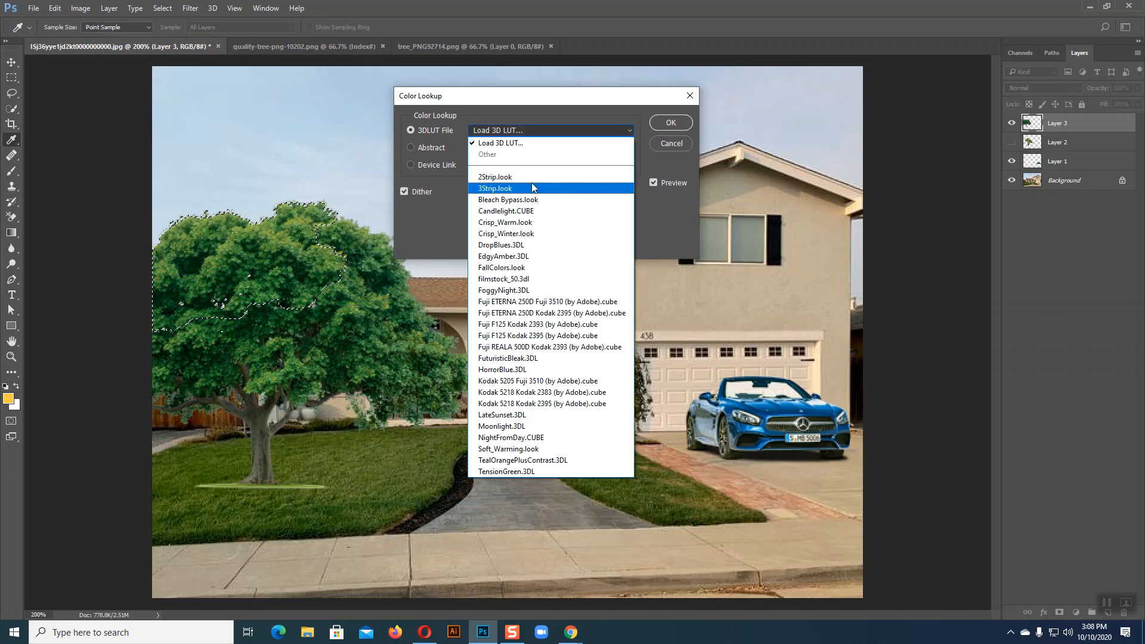
{"action": "left_click", "coordinate": [533, 188]}
{"action": "key", "text": "Down"}
{"action": "key", "text": "Down"}
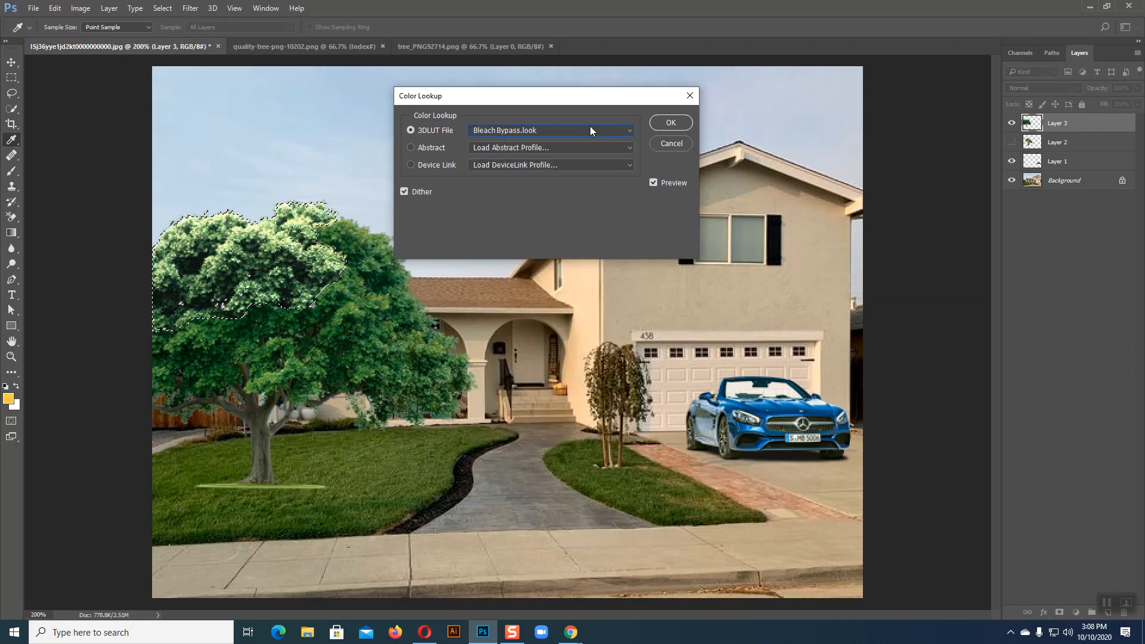
{"action": "key", "text": "Down"}
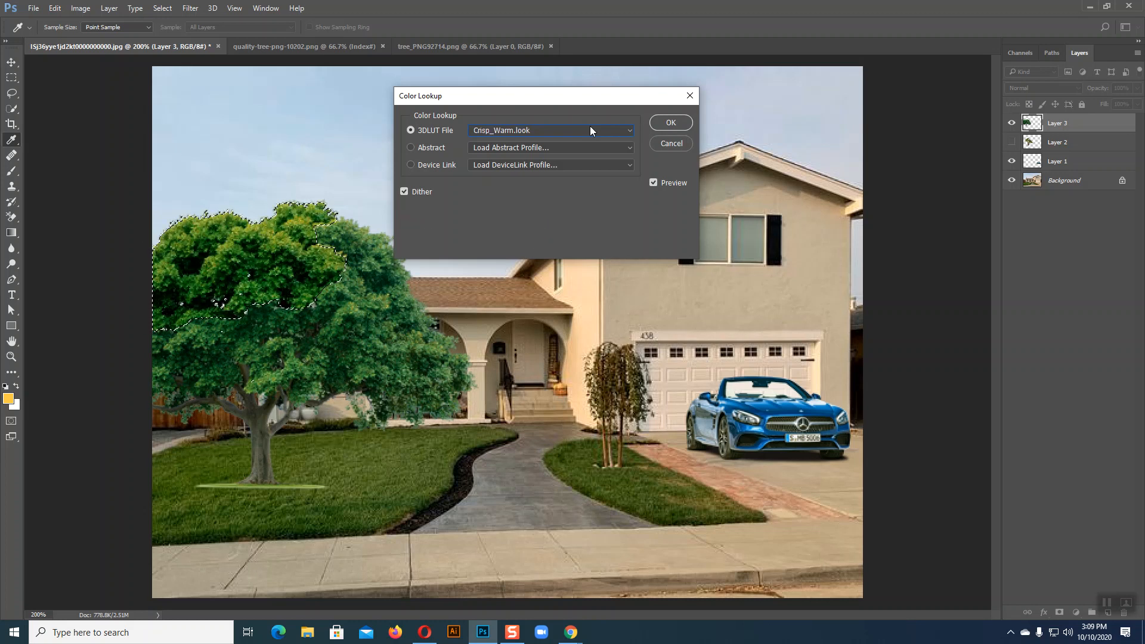
{"action": "key", "text": "Down"}
{"action": "key", "text": "Down"}
{"action": "key", "text": "Down"}
{"action": "key", "text": "Down"}
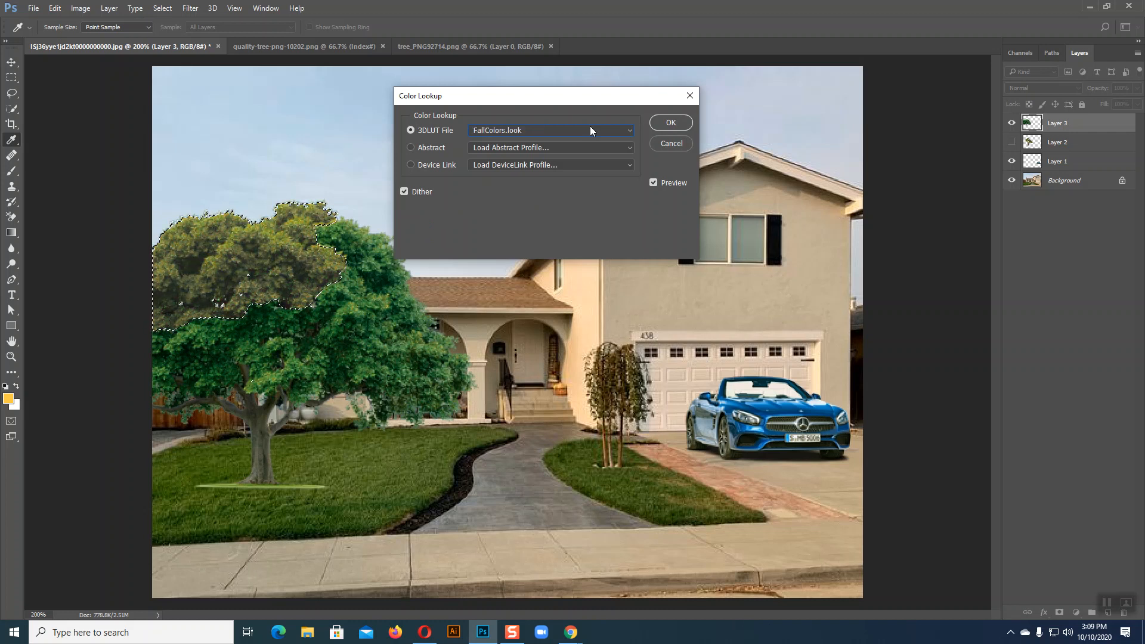
{"action": "key", "text": "Down"}
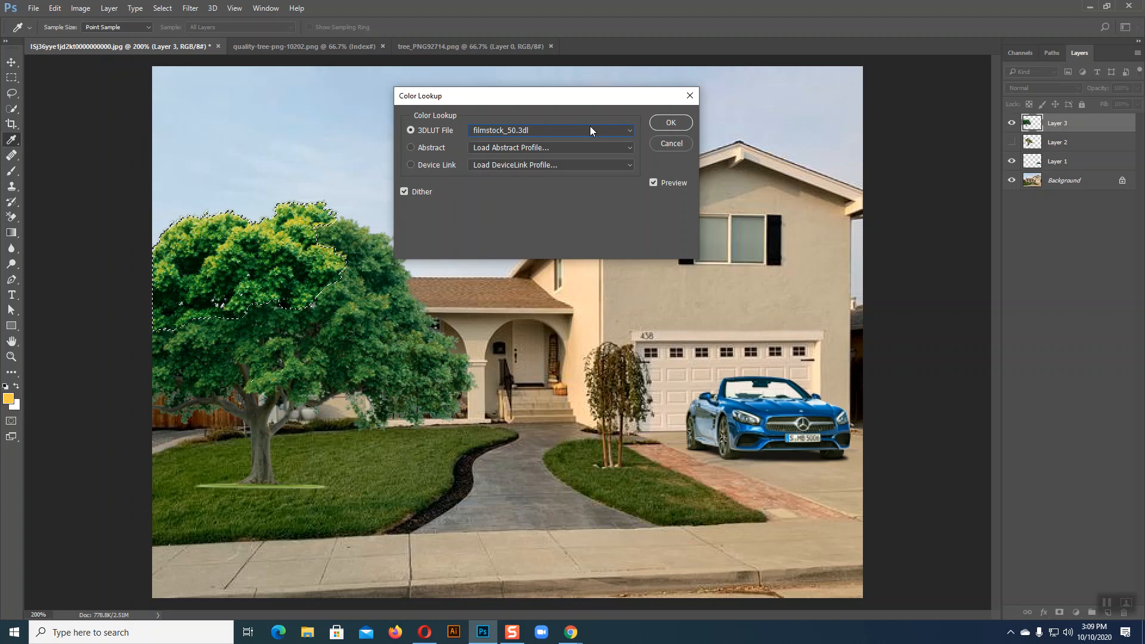
{"action": "key", "text": "Down"}
{"action": "key", "text": "Down"}
{"action": "key", "text": "Down"}
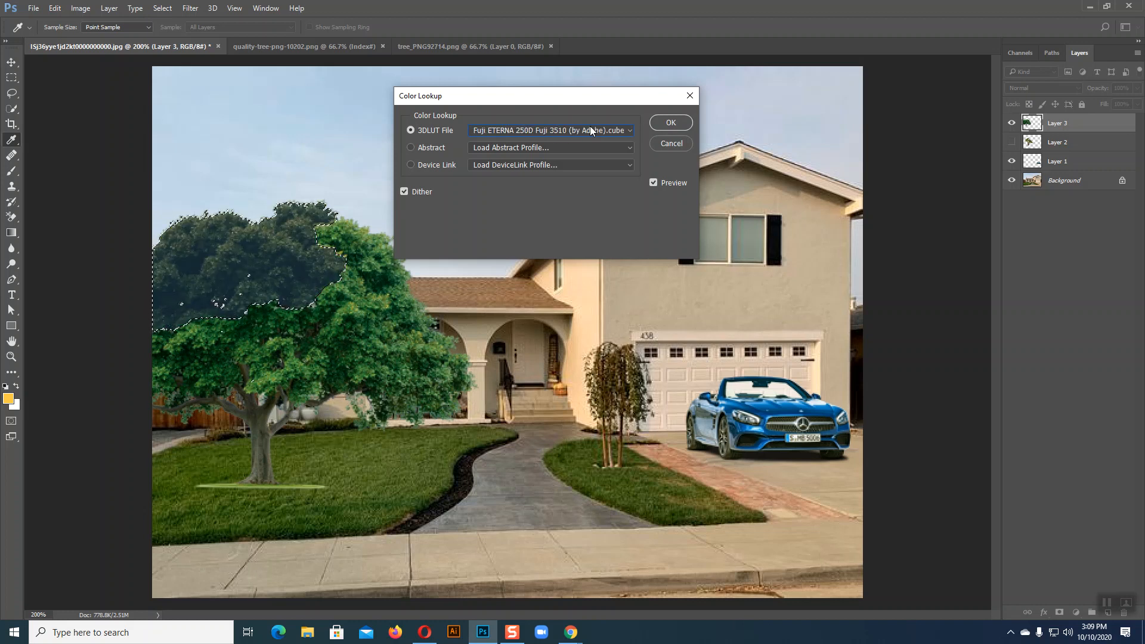
{"action": "key", "text": "Down"}
{"action": "key", "text": "Down"}
{"action": "key", "text": "Down"}
{"action": "key", "text": "Down"}
{"action": "key", "text": "Down"}
{"action": "key", "text": "Down"}
{"action": "key", "text": "Up"}
{"action": "key", "text": "Up"}
{"action": "key", "text": "Up"}
{"action": "key", "text": "Up"}
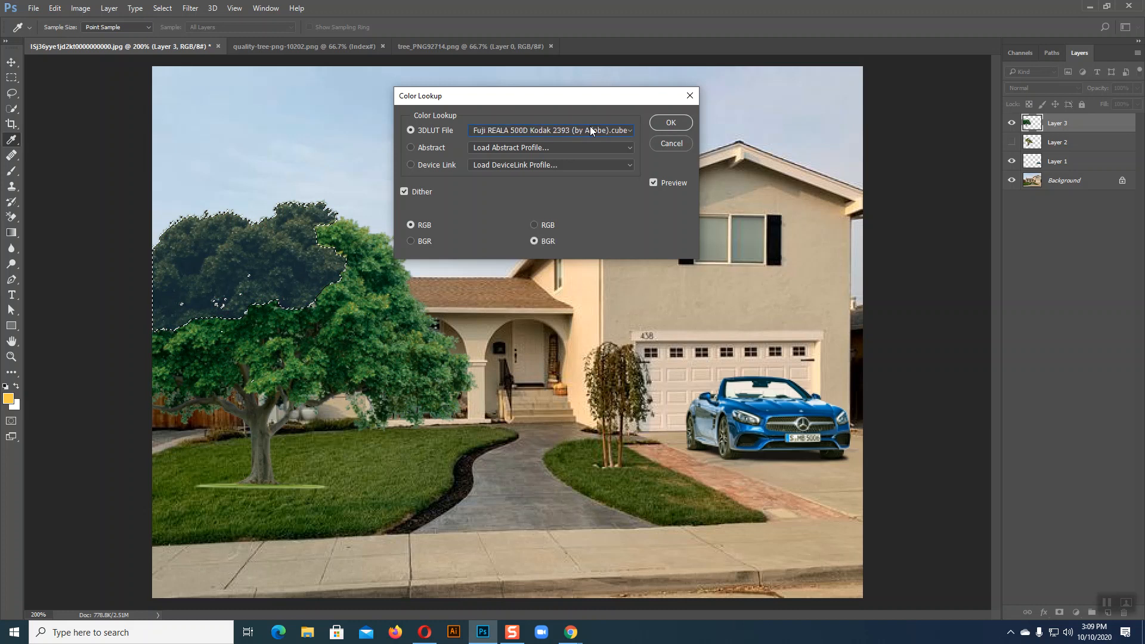
{"action": "key", "text": "Up"}
{"action": "key", "text": "Up"}
{"action": "key", "text": "Up"}
{"action": "key", "text": "Up"}
{"action": "key", "text": "Up"}
{"action": "key", "text": "Up"}
{"action": "key", "text": "Up"}
{"action": "key", "text": "Up"}
{"action": "key", "text": "Up"}
{"action": "key", "text": "Up"}
{"action": "key", "text": "Up"}
{"action": "key", "text": "Up"}
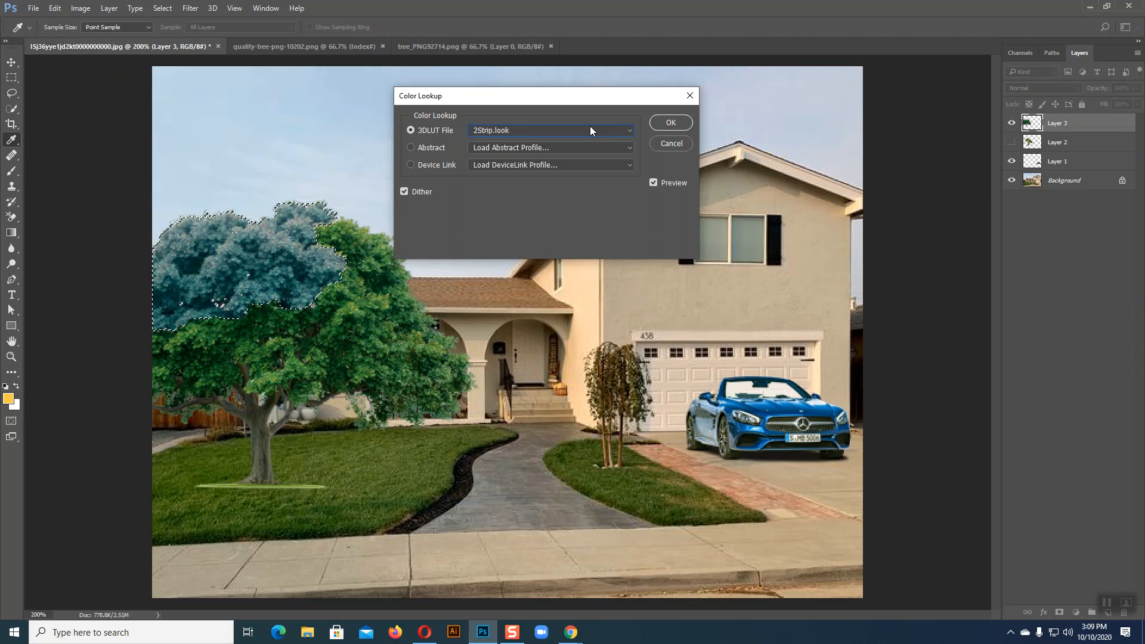
{"action": "key", "text": "Down"}
{"action": "key", "text": "Down"}
{"action": "key", "text": "Up"}
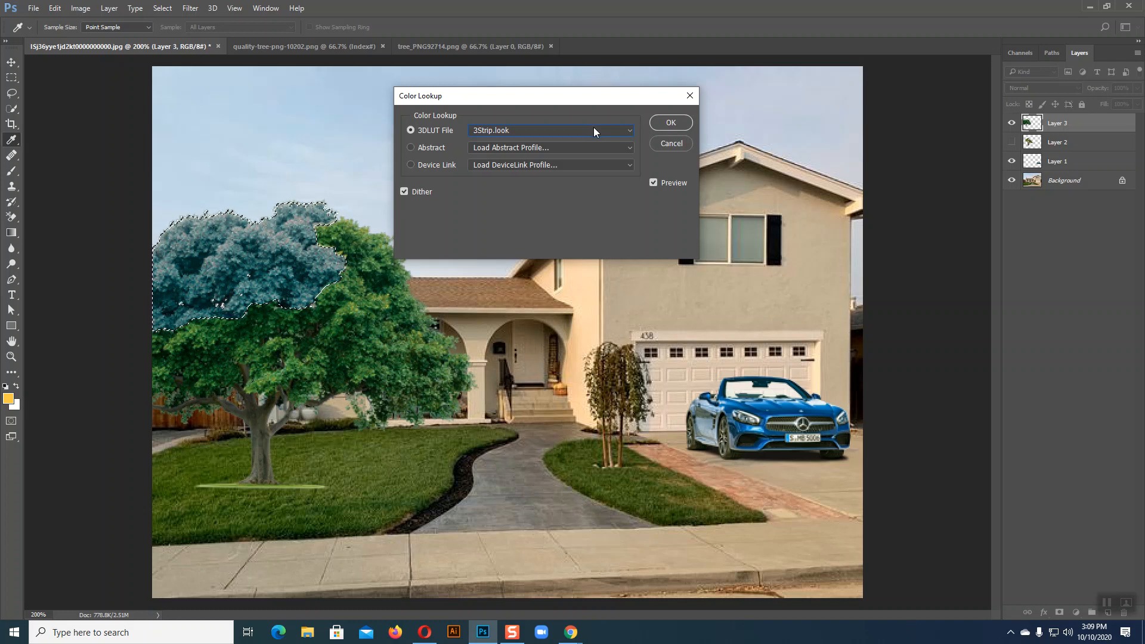
Apply the Crisp_Warm.look 3DLUT to the selected foliage
{"action": "left_click", "coordinate": [604, 132]}
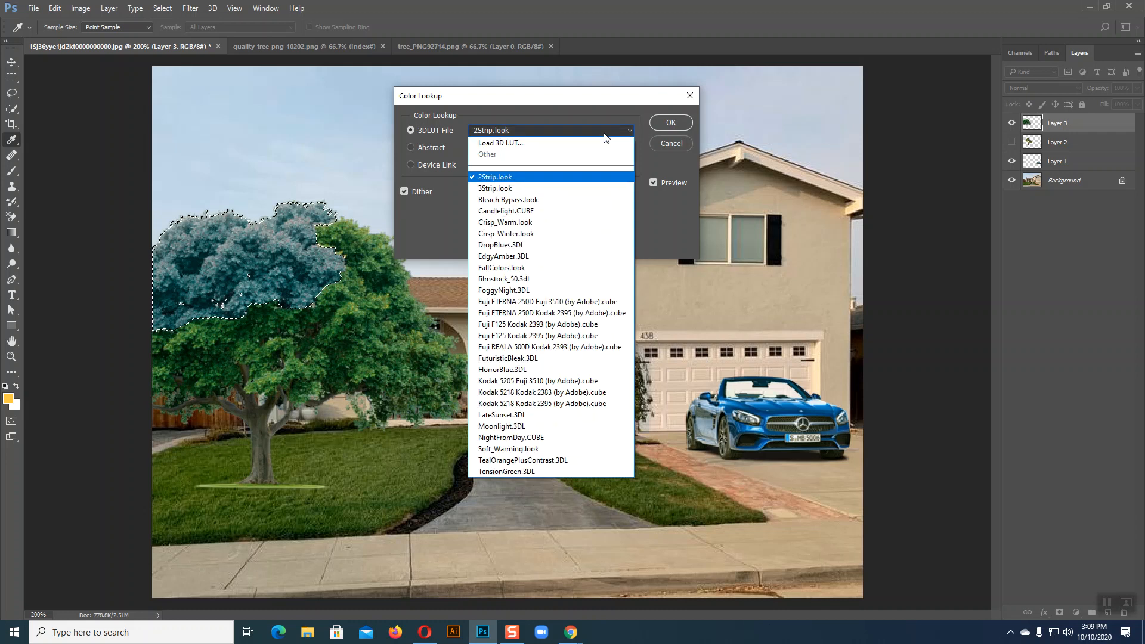
{"action": "left_click", "coordinate": [516, 201]}
{"action": "scroll", "coordinate": [571, 131], "scroll_direction": "down", "scroll_amount": 4}
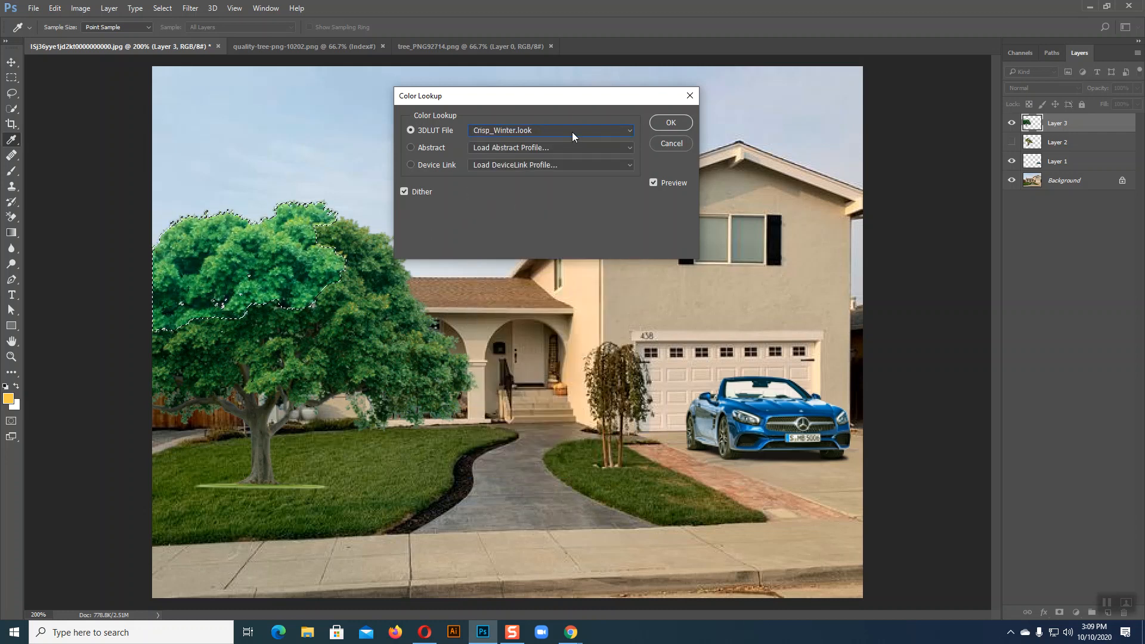
{"action": "scroll", "coordinate": [572, 131], "scroll_direction": "up", "scroll_amount": 1}
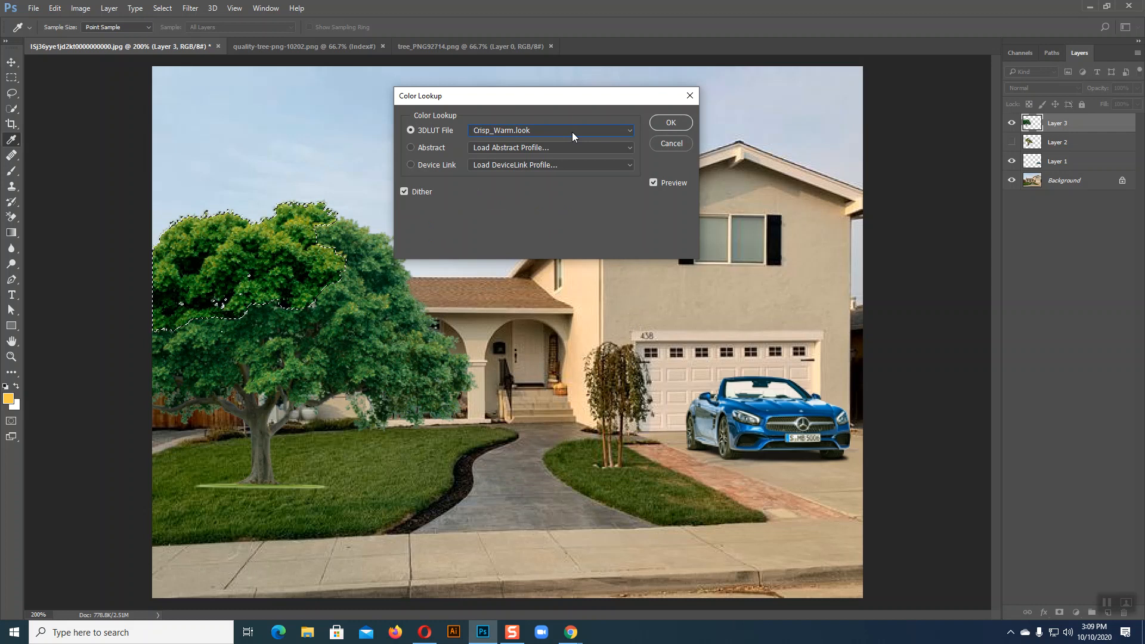
{"action": "left_click", "coordinate": [664, 125]}
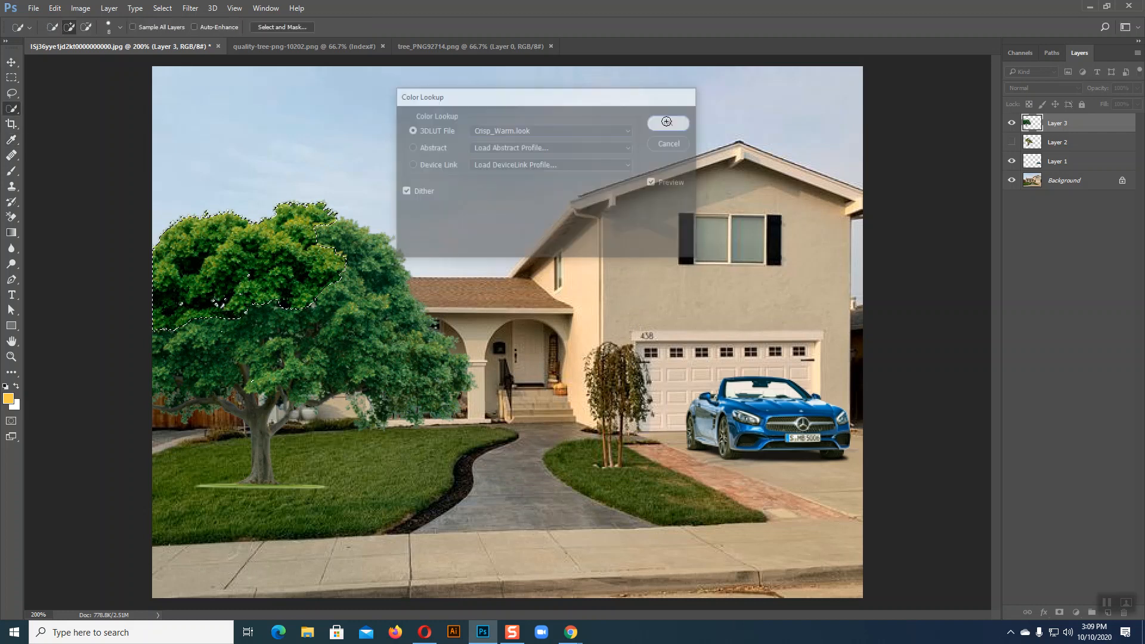
Raise the selected foliage's brightness to 8 with a Brightness/Contrast adjustment
{"action": "left_click", "coordinate": [81, 8]}
{"action": "mouse_move", "coordinate": [149, 38]}
{"action": "left_click", "coordinate": [255, 38]}
{"action": "left_click_drag", "start_coordinate": [338, 160], "coordinate": [342, 160]}
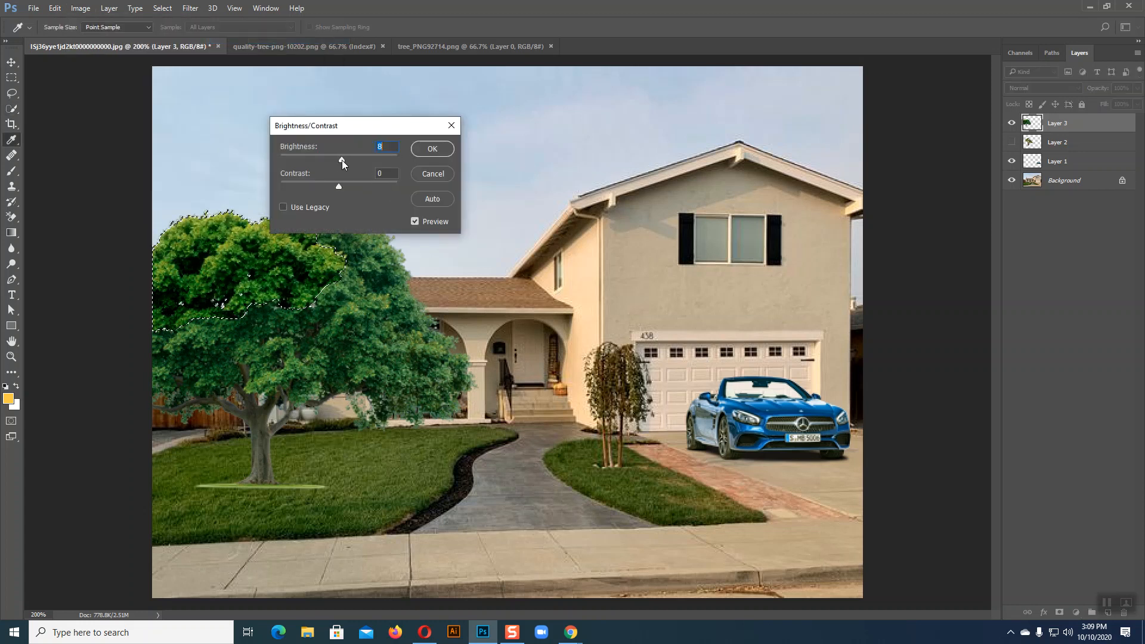
{"action": "left_click", "coordinate": [423, 148]}
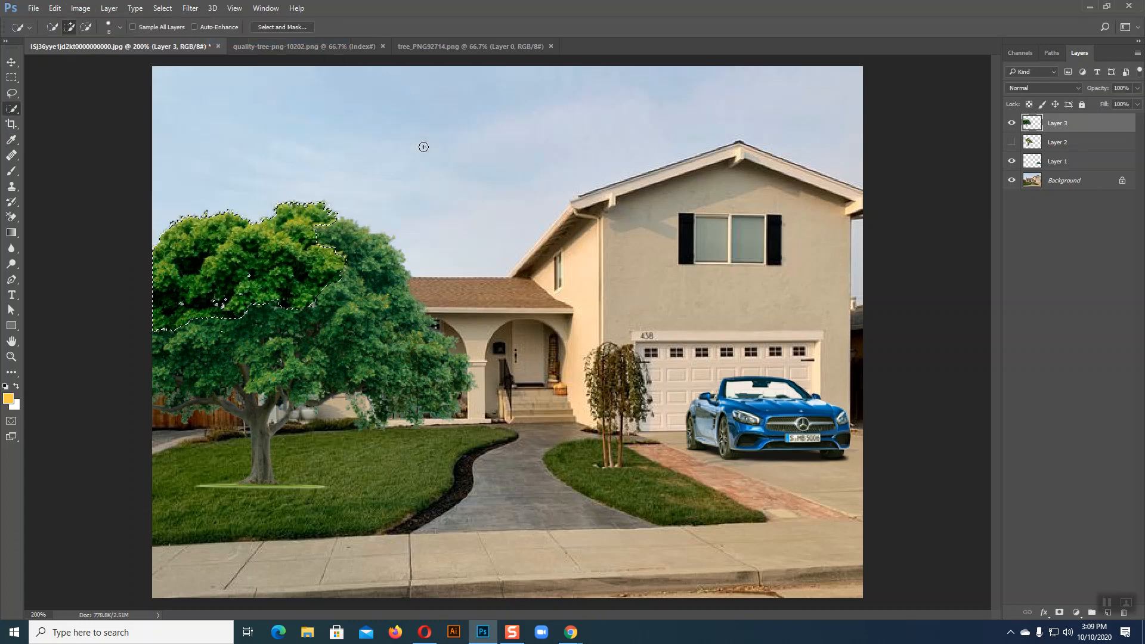
Apply Color Balance to the selected foliage's midtones with +35 toward red and -35 toward yellow
{"action": "left_click", "coordinate": [80, 8]}
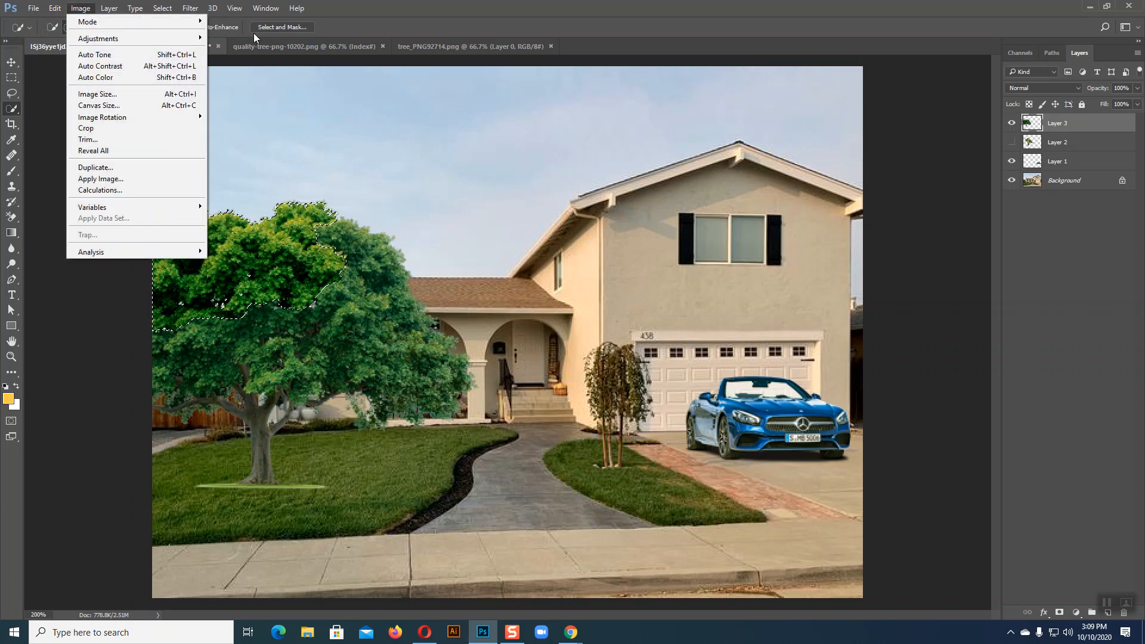
{"action": "mouse_move", "coordinate": [170, 39]}
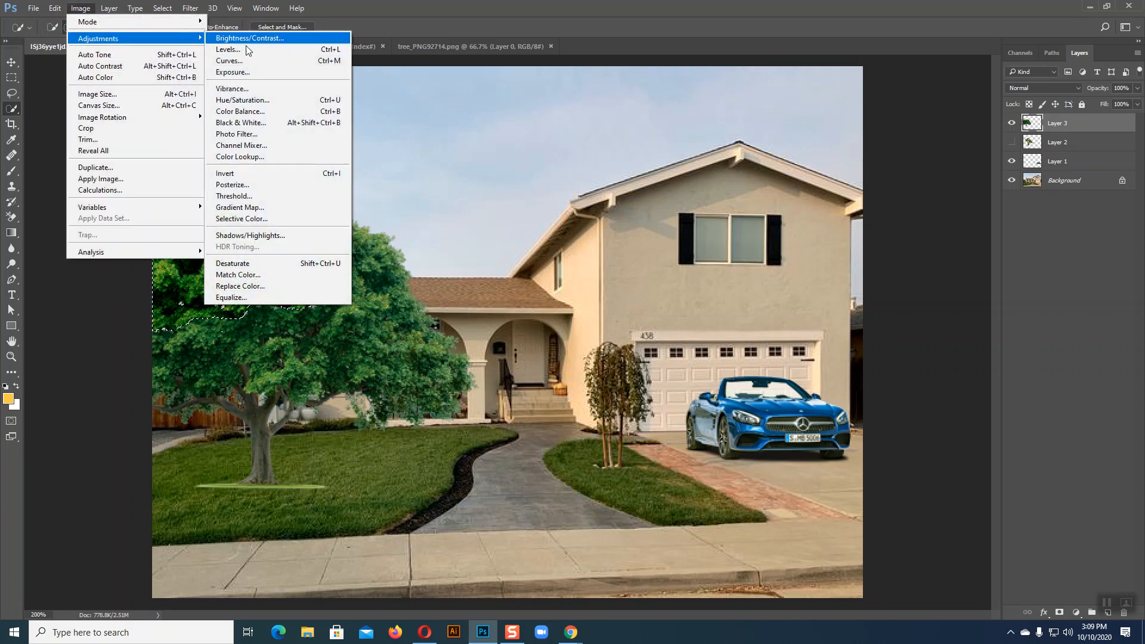
{"action": "left_click", "coordinate": [254, 112]}
{"action": "left_click_drag", "start_coordinate": [372, 98], "coordinate": [467, 96]}
{"action": "left_click_drag", "start_coordinate": [465, 167], "coordinate": [498, 140]}
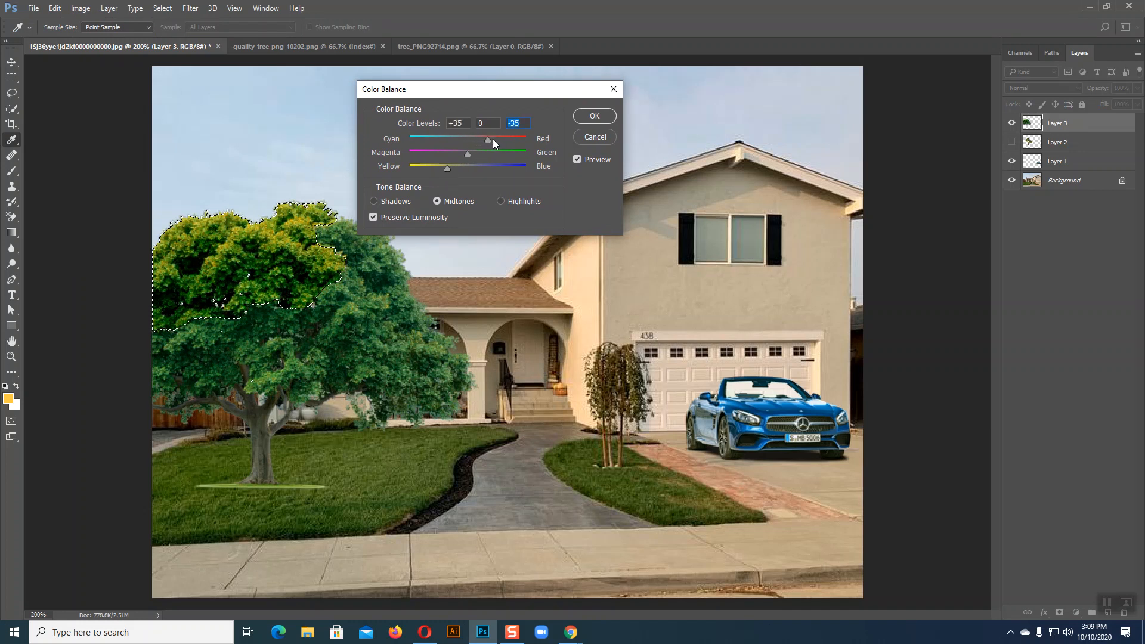
{"action": "left_click", "coordinate": [594, 116]}
Deselect the foliage and check the whole composite at a smaller magnification
{"action": "key", "text": "w"}
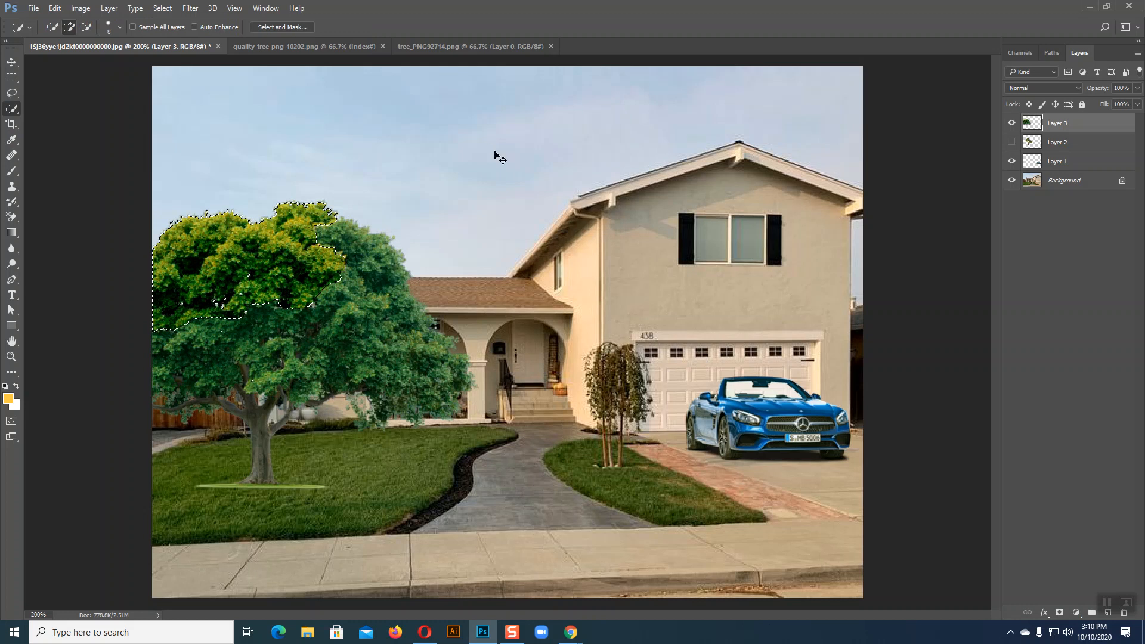
{"action": "key", "text": "ctrl+d"}
{"action": "key", "text": "ctrl+minus"}
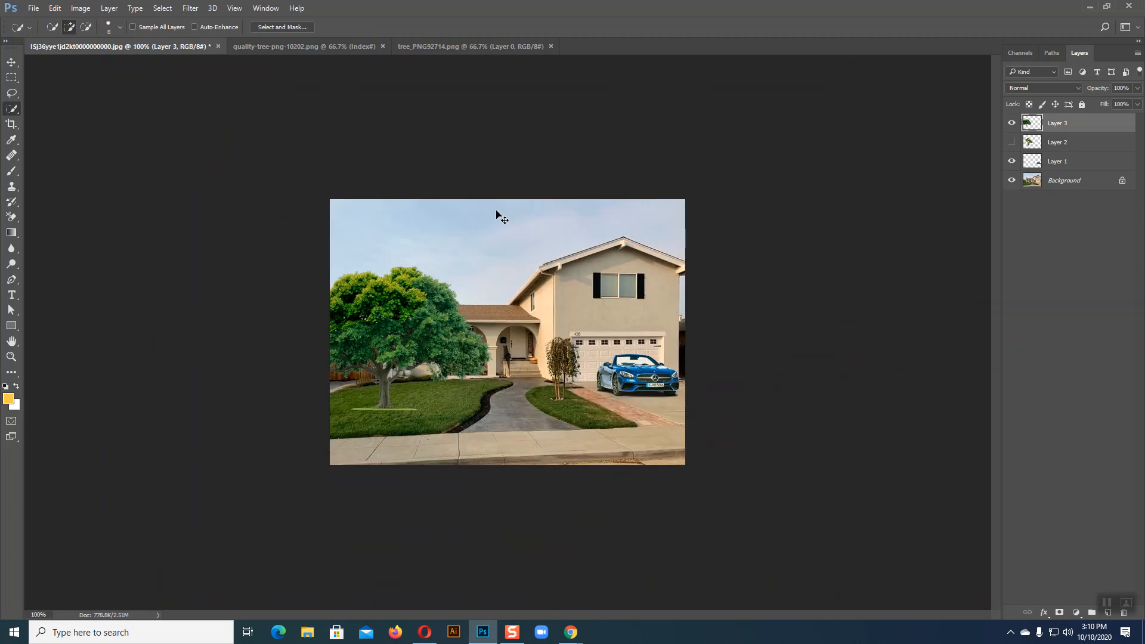
{"action": "key", "text": "ctrl+plus"}
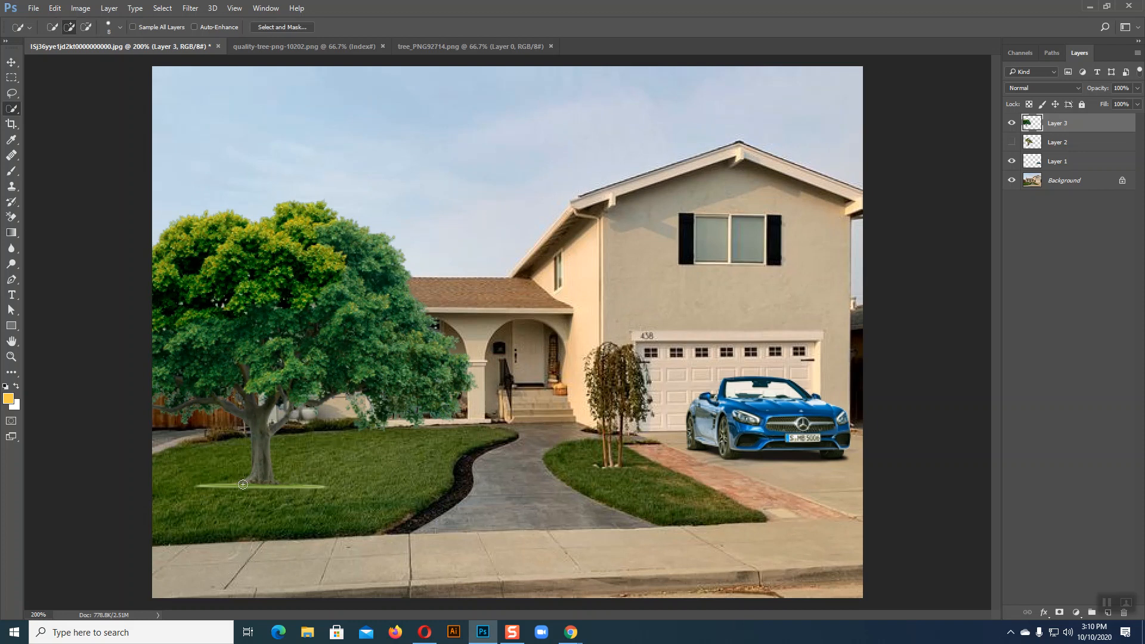
Clone lawn from the Background over the bright green strip right of the trunk on Layer 3 using a 10 px Clone Stamp brush
{"action": "key", "text": "ctrl+plus"}
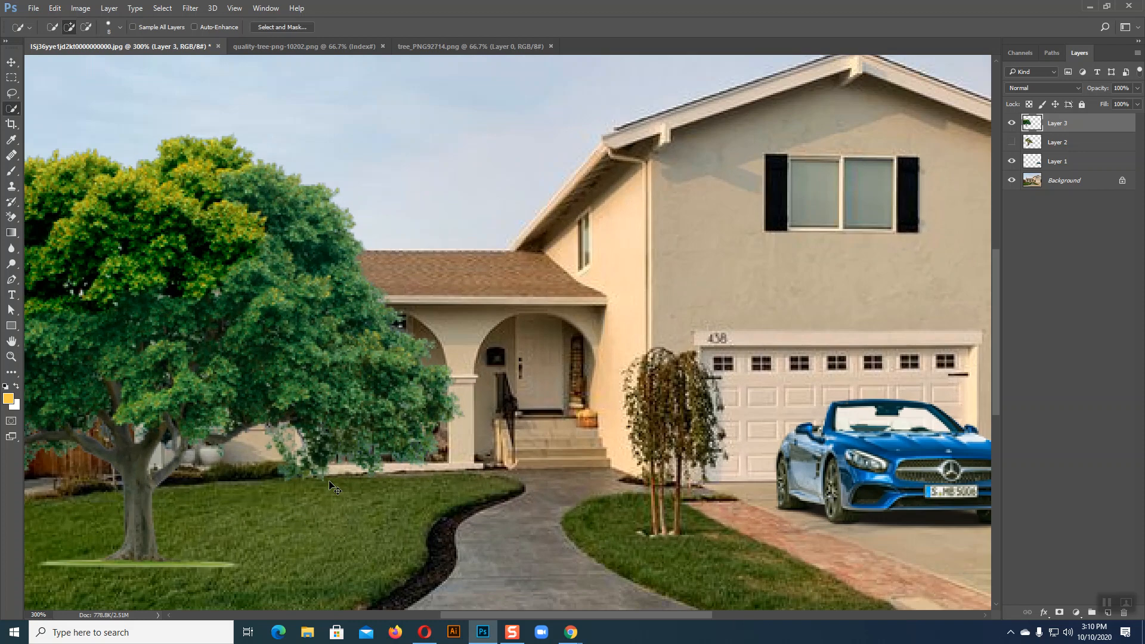
{"action": "left_click_drag", "start_coordinate": [308, 561], "coordinate": [535, 398]}
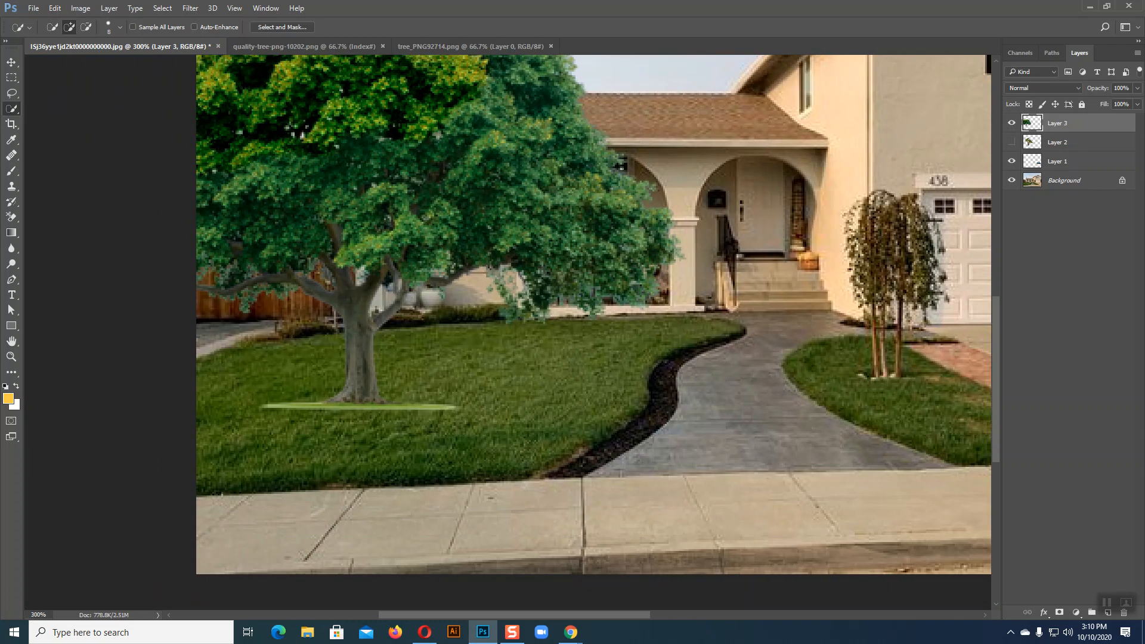
{"action": "left_click", "coordinate": [12, 186]}
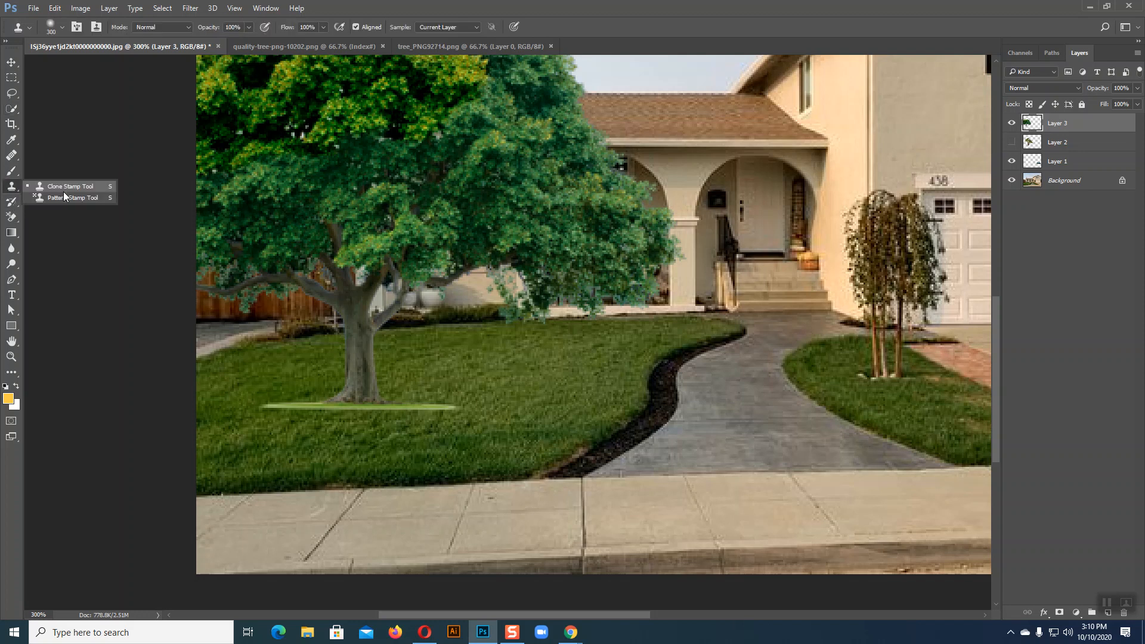
{"action": "key", "text": "bracketleft"}
{"action": "key", "text": "bracketleft"}
{"action": "key", "text": "bracketleft"}
{"action": "key", "text": "bracketleft"}
{"action": "key", "text": "bracketleft"}
{"action": "key", "text": "bracketleft"}
{"action": "key", "text": "bracketleft"}
{"action": "key", "text": "bracketleft"}
{"action": "key", "text": "bracketleft"}
{"action": "key", "text": "bracketleft"}
{"action": "key", "text": "bracketleft"}
{"action": "key", "text": "bracketleft"}
{"action": "key", "text": "bracketleft"}
{"action": "key", "text": "bracketleft"}
{"action": "key", "text": "bracketleft"}
{"action": "scroll", "coordinate": [371, 374], "scroll_direction": "up", "scroll_amount": 2}
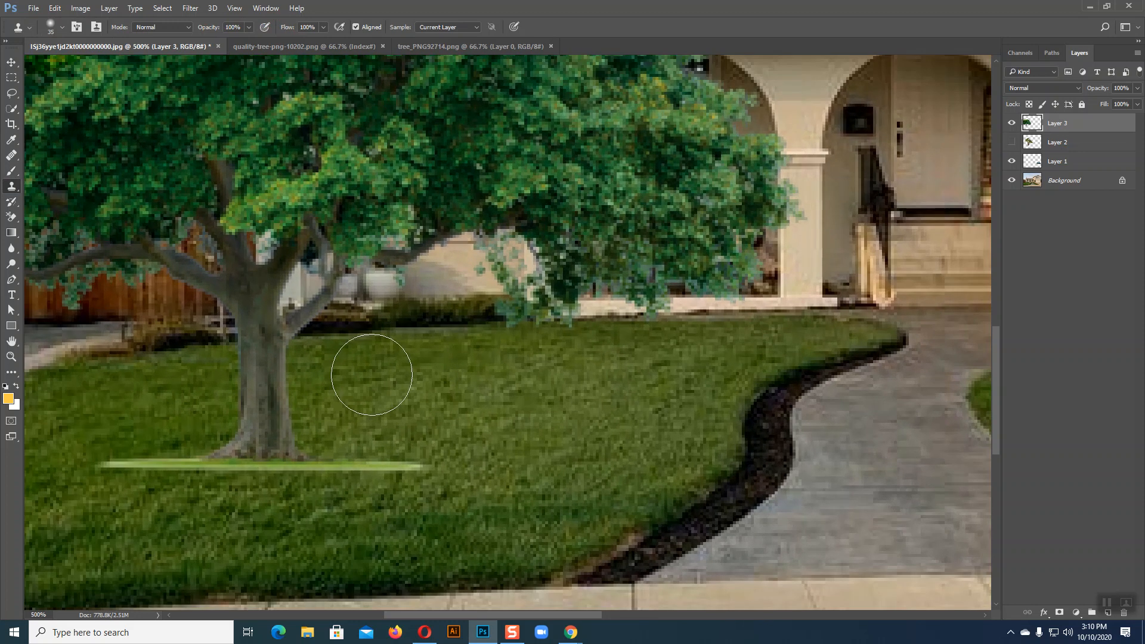
{"action": "key", "text": "bracketleft"}
{"action": "key", "text": "bracketleft"}
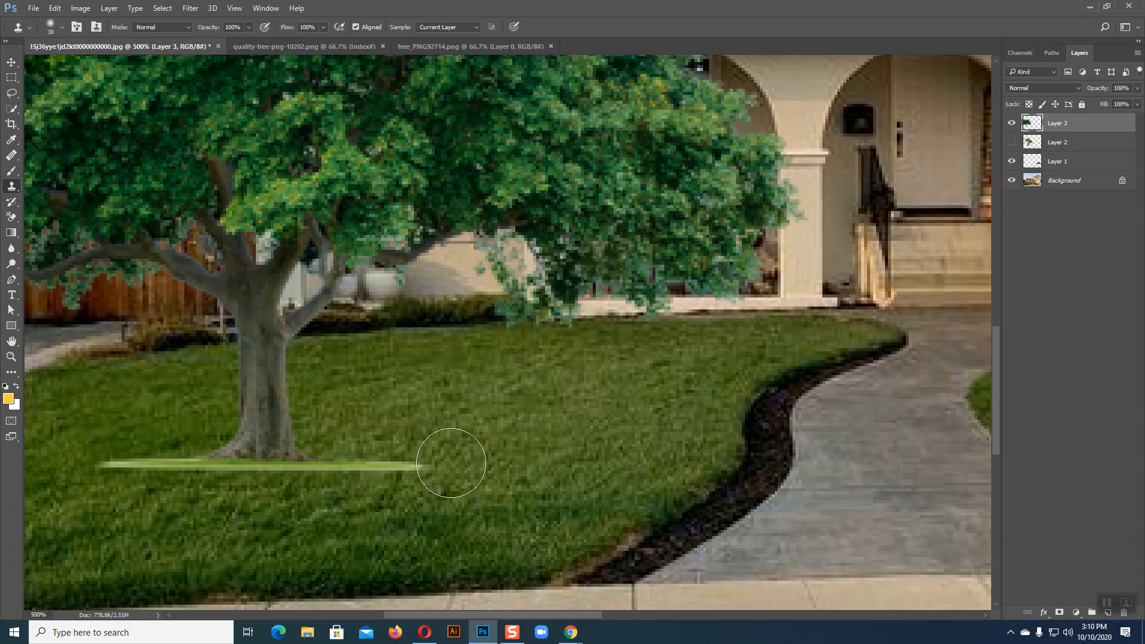
{"action": "key", "text": "bracketleft"}
{"action": "key", "text": "bracketright"}
{"action": "left_click", "coordinate": [1053, 184]}
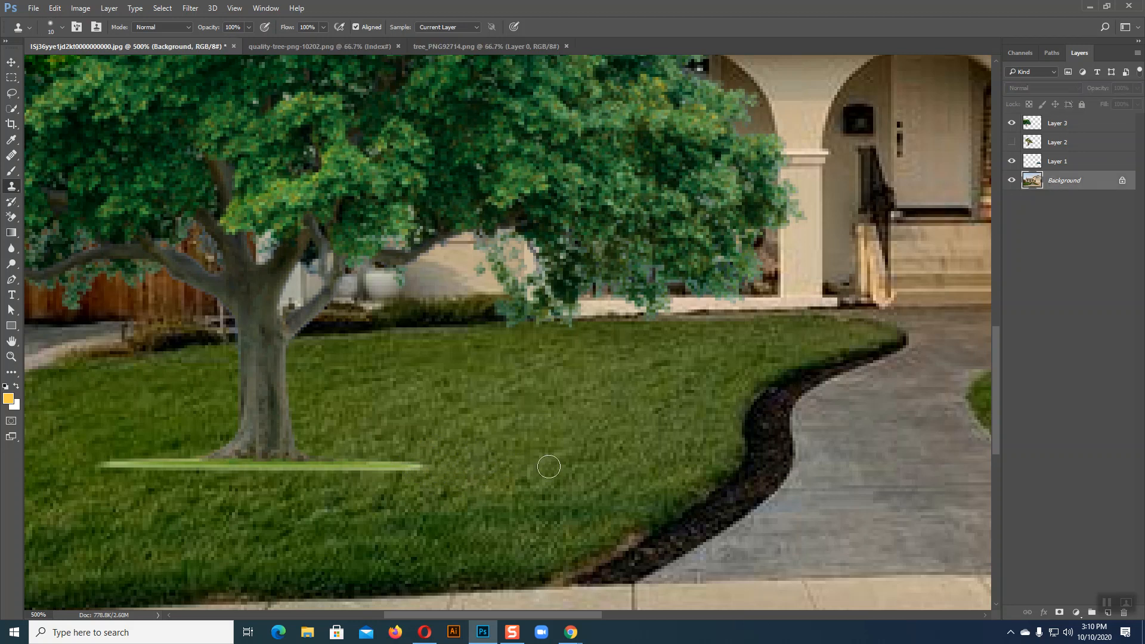
{"action": "left_click", "coordinate": [1057, 124]}
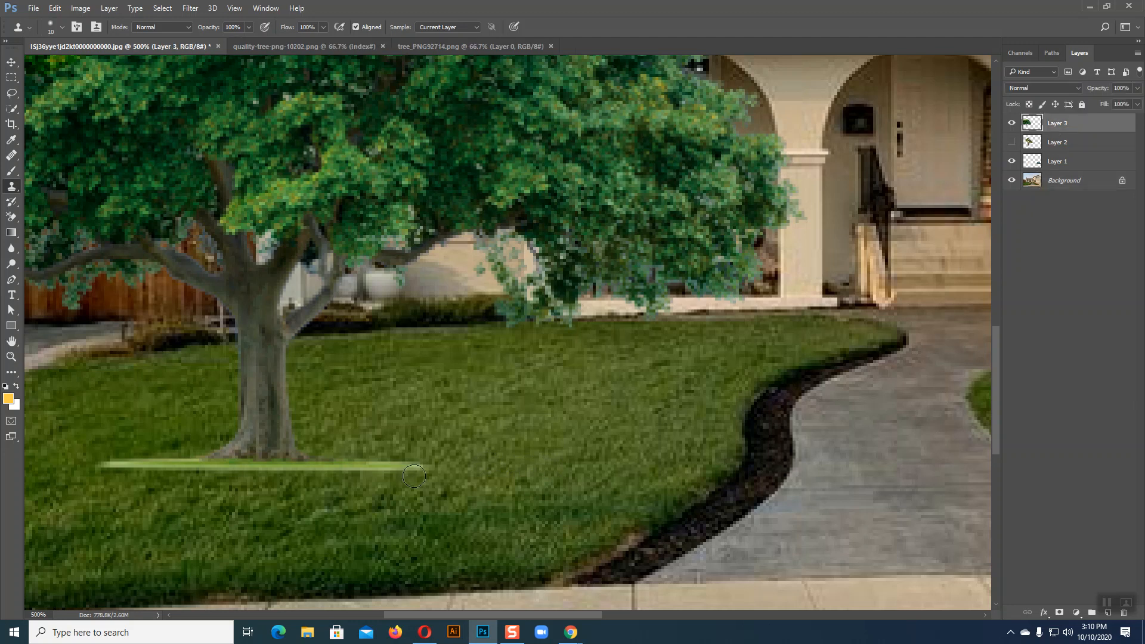
{"action": "left_click_drag", "start_coordinate": [430, 466], "coordinate": [330, 468]}
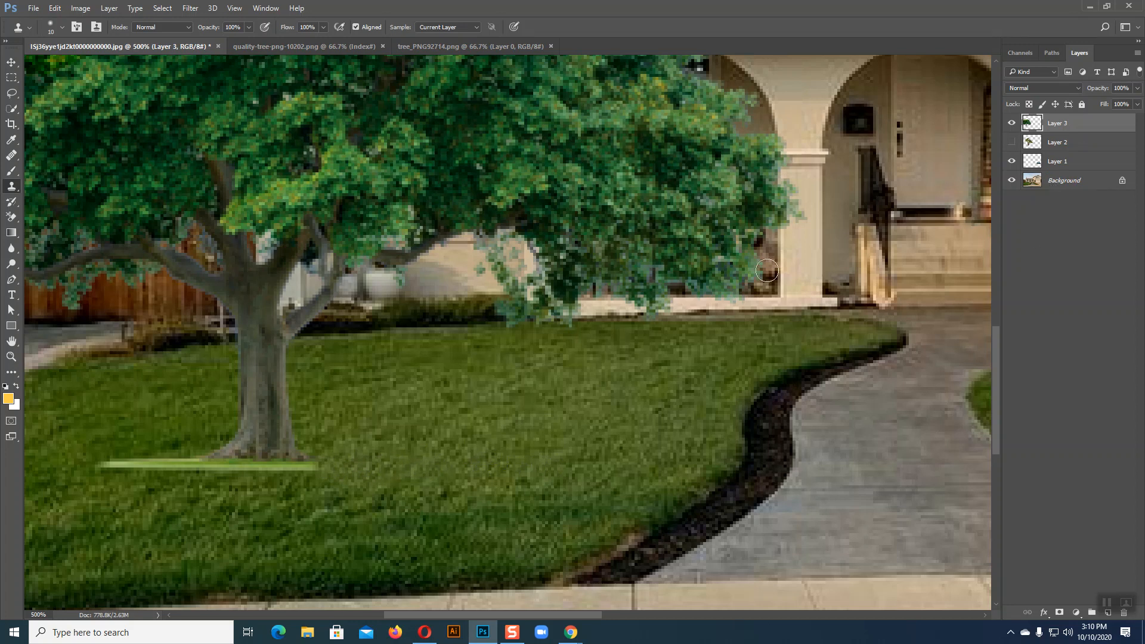
{"action": "left_click_drag", "start_coordinate": [328, 468], "coordinate": [275, 475]}
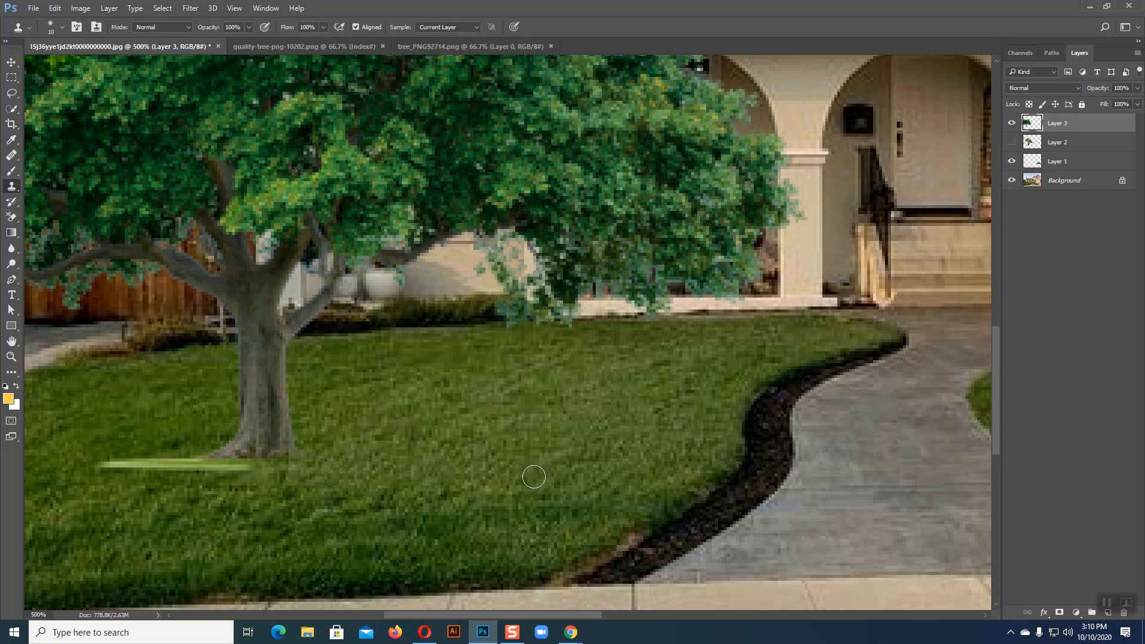
Clone Background lawn over the remaining bright green strip left of the trunk and beneath it on Layer 3
{"action": "left_click_drag", "start_coordinate": [355, 500], "coordinate": [516, 503]}
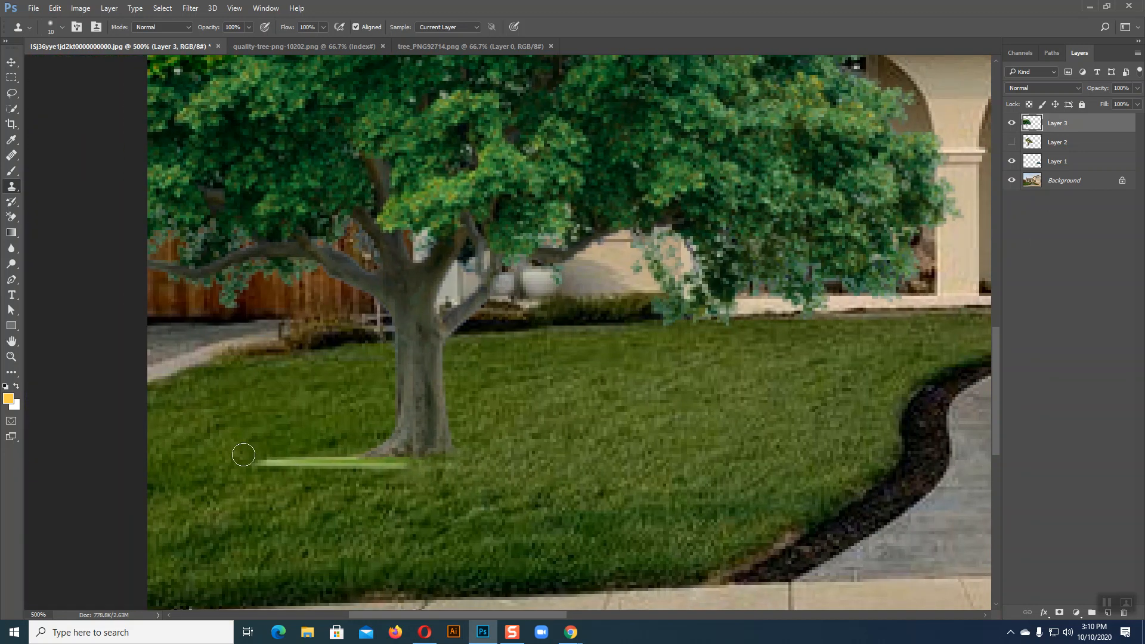
{"action": "left_click", "coordinate": [1062, 180]}
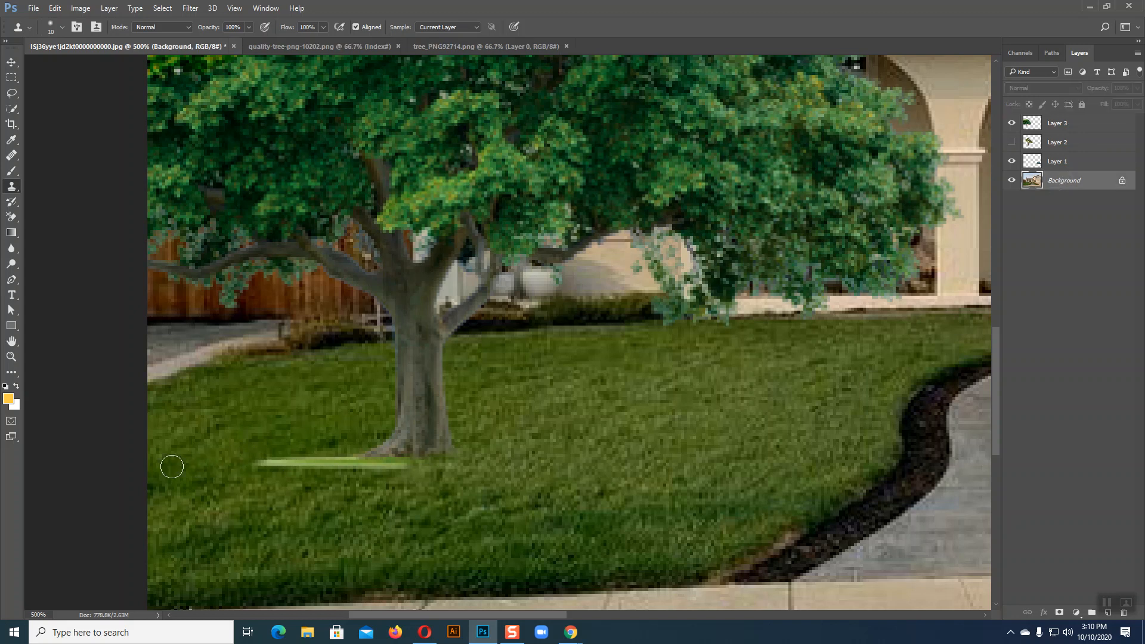
{"action": "left_click", "coordinate": [1056, 124]}
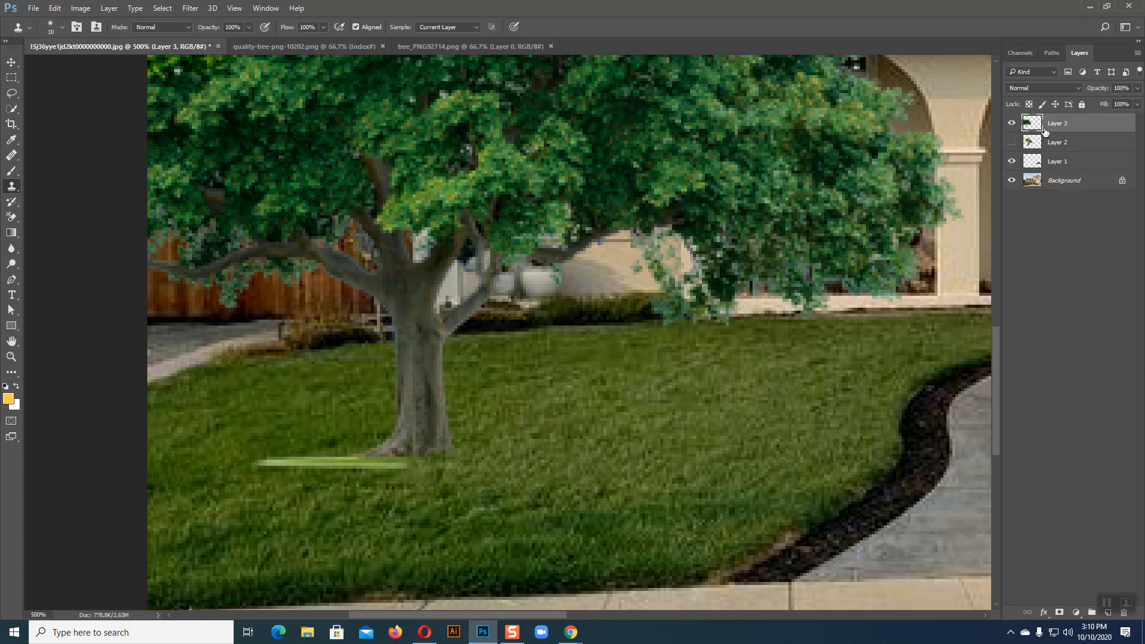
{"action": "mouse_move", "coordinate": [268, 461]}
{"action": "left_mouse_down"}
{"action": "mouse_move", "coordinate": [461, 471]}
{"action": "mouse_move", "coordinate": [390, 478]}
{"action": "mouse_move", "coordinate": [348, 468]}
{"action": "mouse_move", "coordinate": [373, 486]}
{"action": "left_mouse_up"}
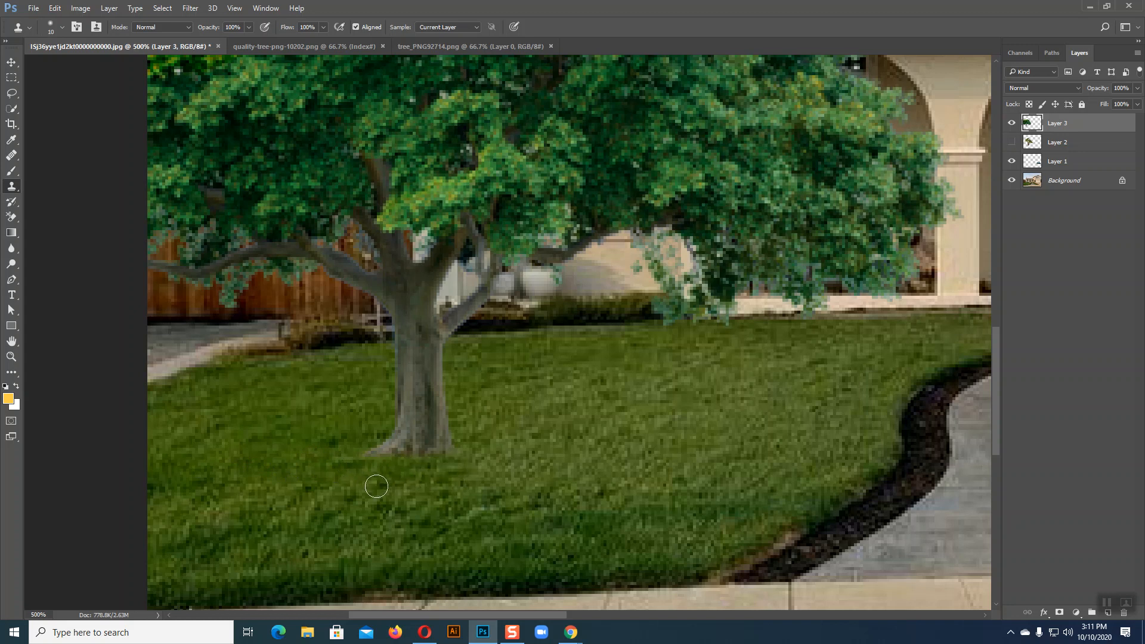
Deselect the layers and review the cleaned-up tree base within the whole composite
{"action": "left_click", "coordinate": [11, 62]}
{"action": "left_click", "coordinate": [139, 141]}
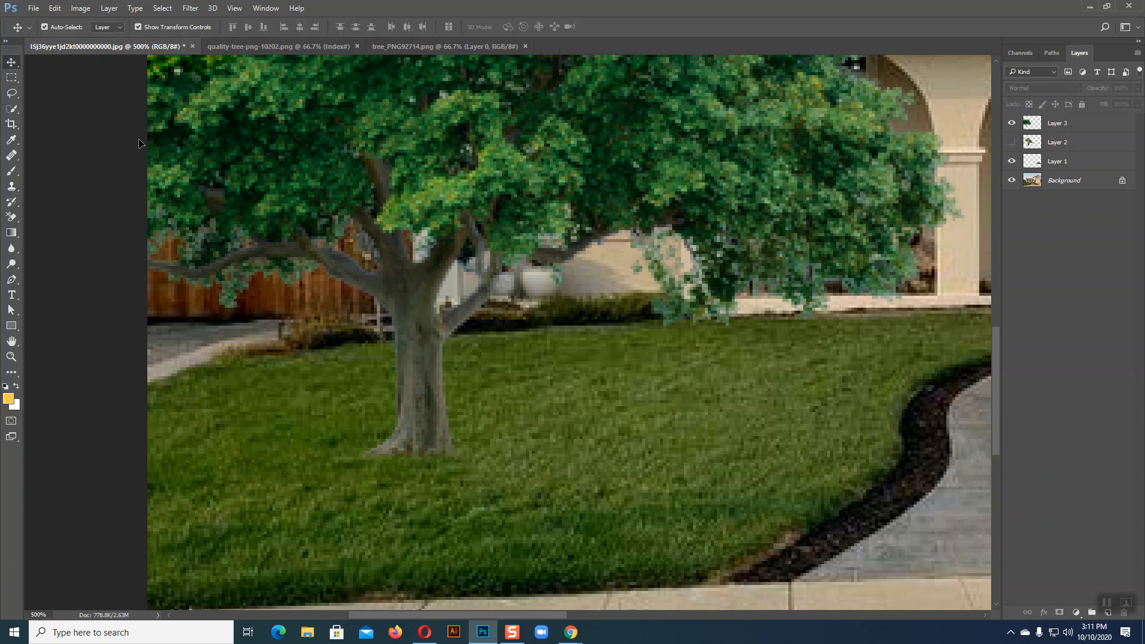
{"action": "key", "text": "ctrl+minus"}
{"action": "key", "text": "ctrl+minus"}
{"action": "key", "text": "ctrl+minus"}
{"action": "key", "text": "ctrl+minus"}
{"action": "key", "text": "ctrl+minus"}
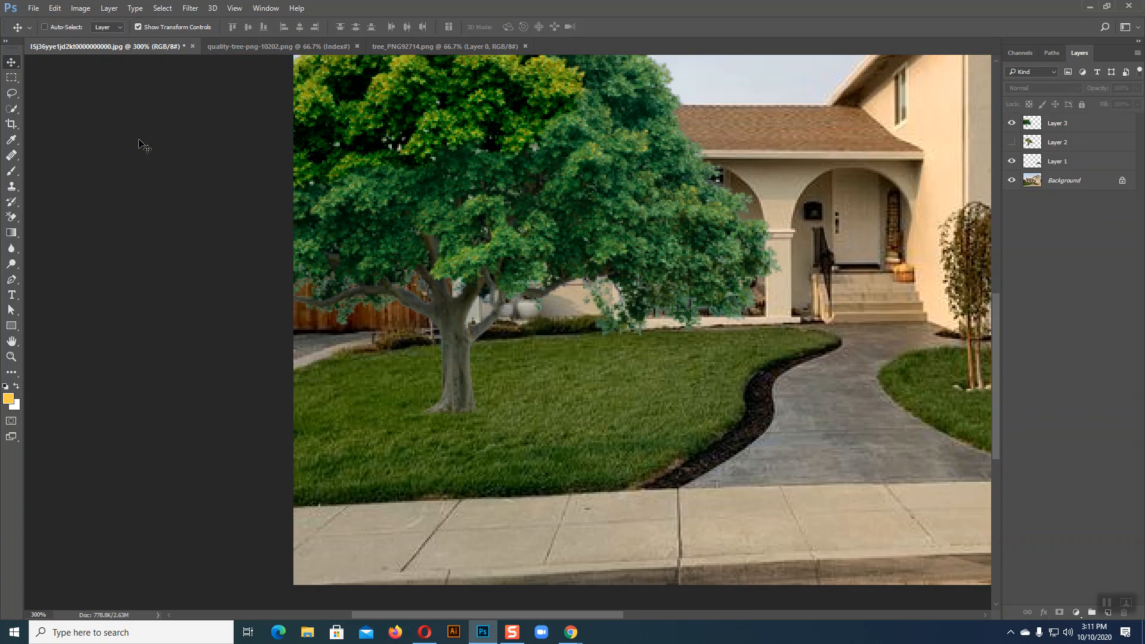
{"action": "key", "text": "ctrl+plus"}
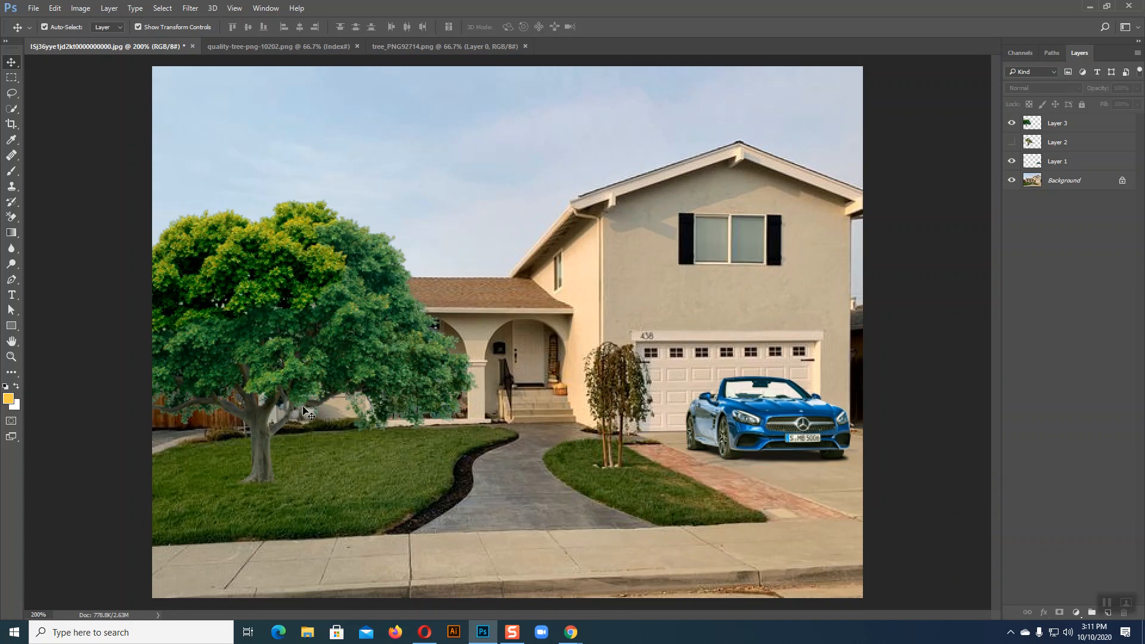
Apply Color Balance to the midtones of the large tree's layer with +36 toward red
{"action": "left_click", "coordinate": [338, 341]}
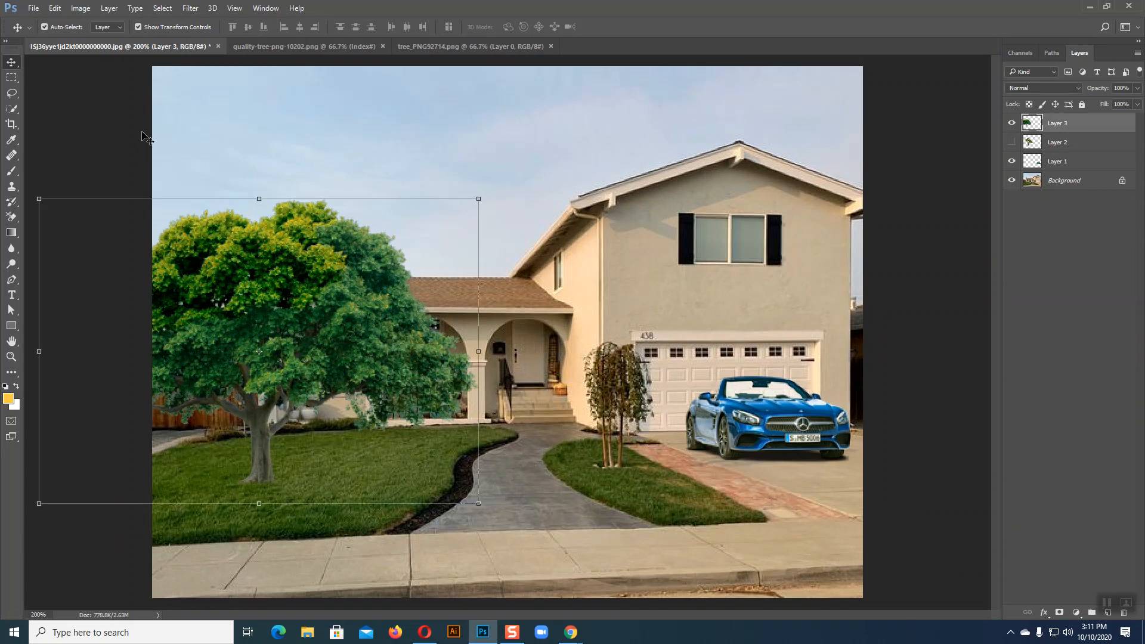
{"action": "left_click", "coordinate": [81, 8]}
{"action": "mouse_move", "coordinate": [173, 39]}
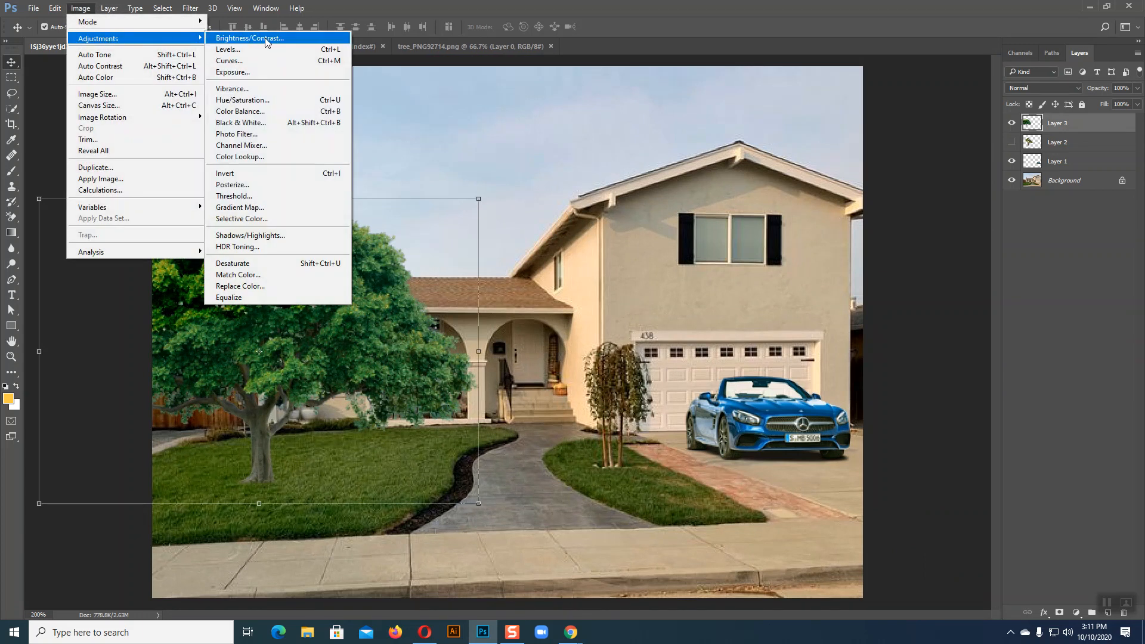
{"action": "left_click", "coordinate": [261, 113]}
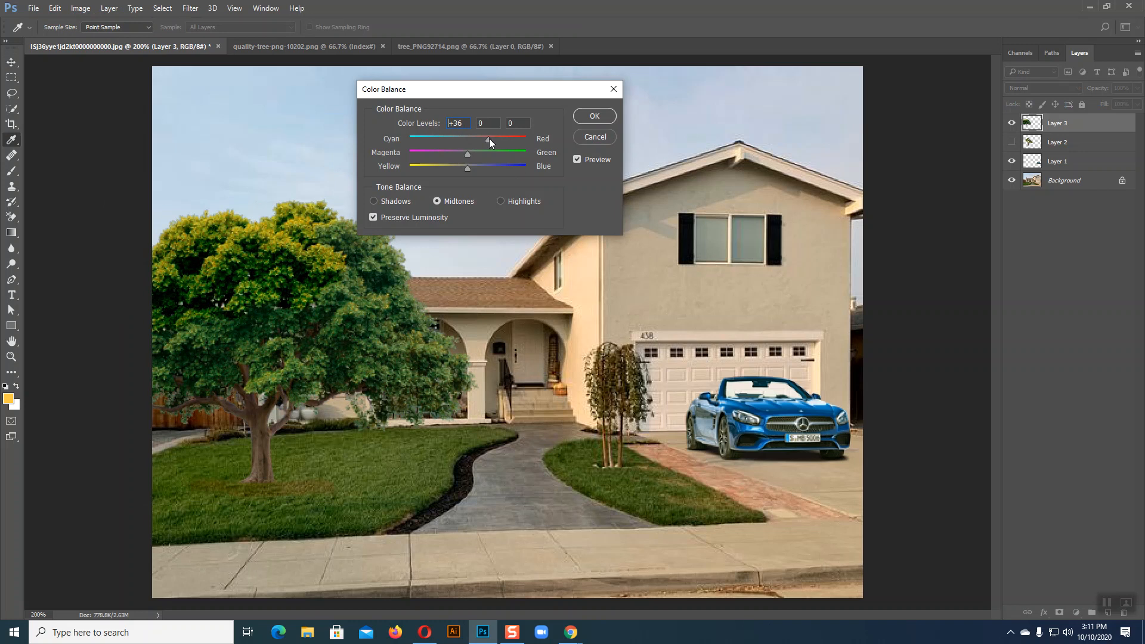
{"action": "left_click", "coordinate": [595, 117]}
{"action": "key", "text": "v"}
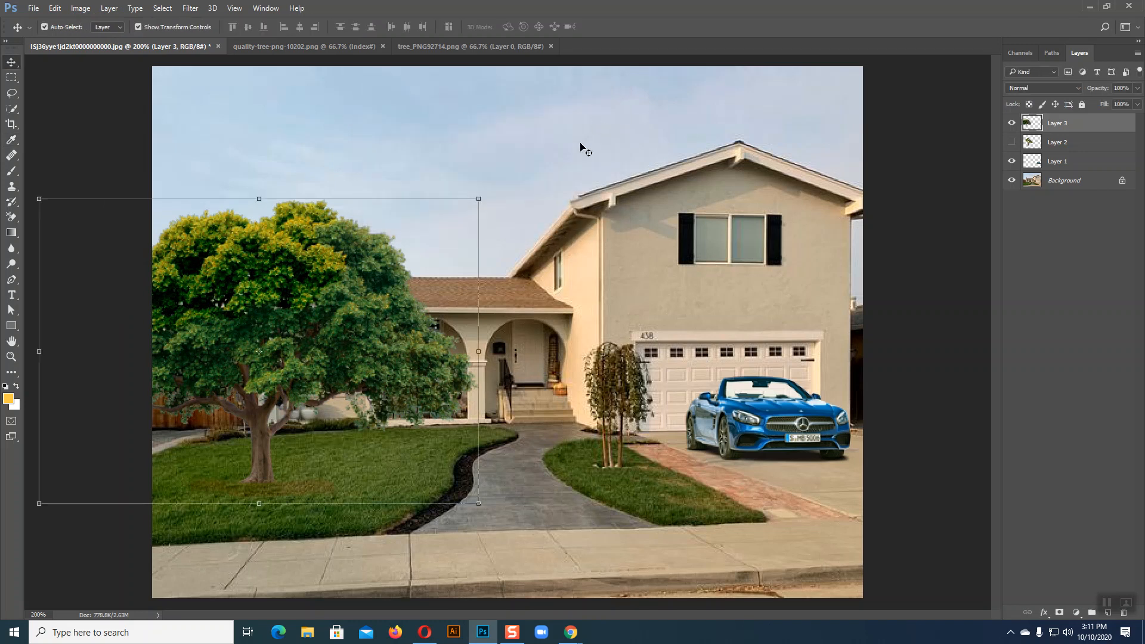
Clone Background lawn over the reddish patch right of the trunk on Layer 3 with a 20 px Clone Stamp brush
{"action": "key", "text": "ctrl+plus"}
{"action": "left_click_drag", "start_coordinate": [269, 489], "coordinate": [434, 340]}
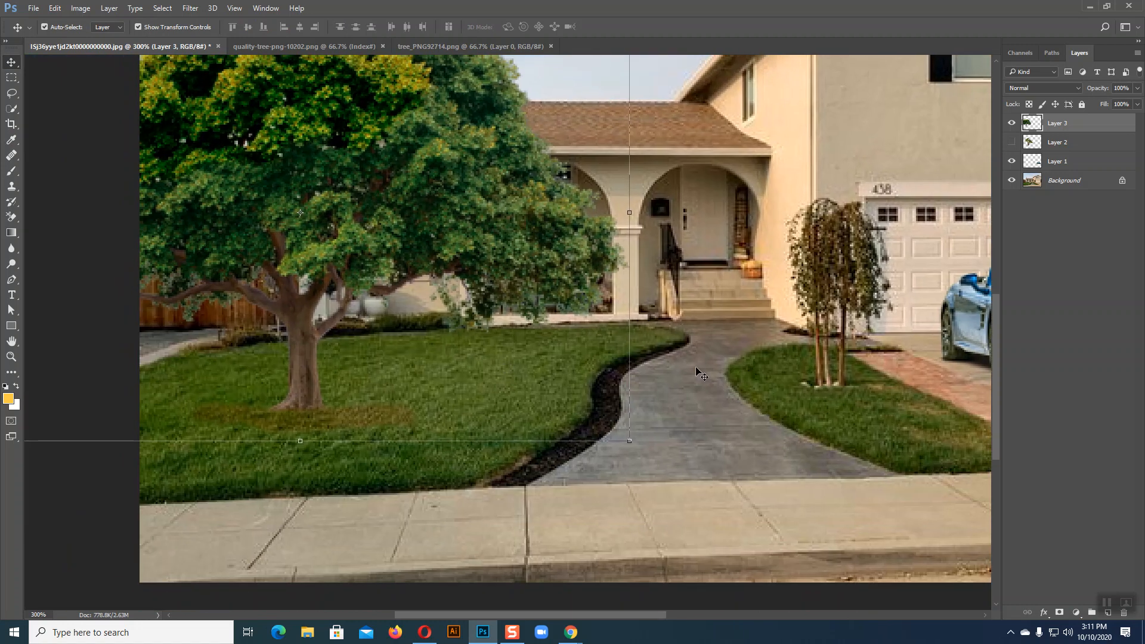
{"action": "left_click", "coordinate": [1053, 182]}
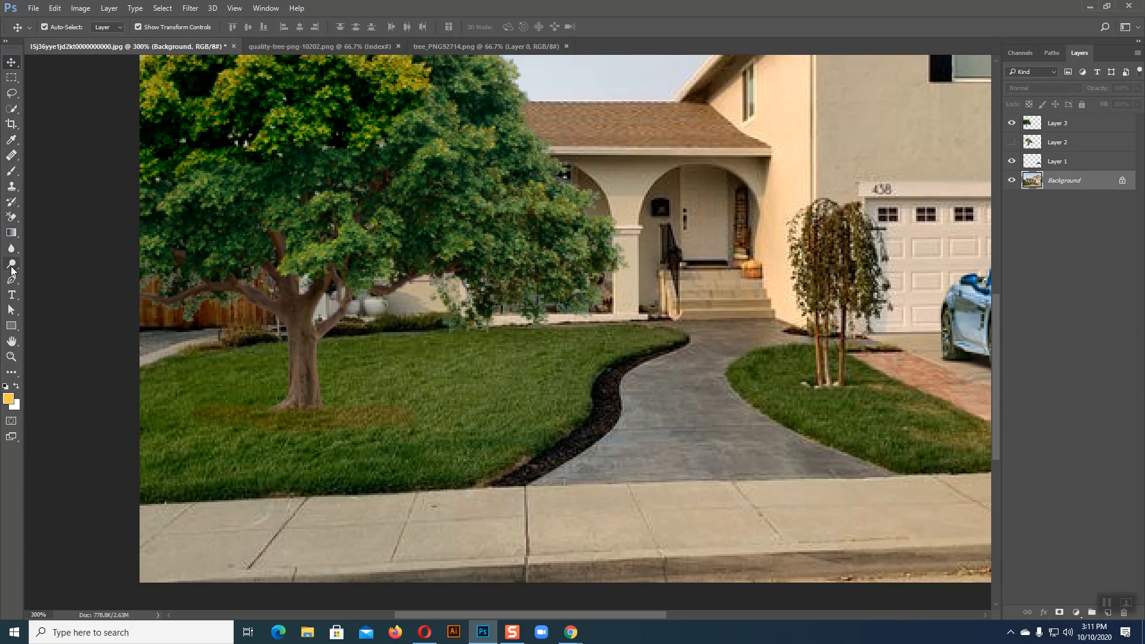
{"action": "left_click", "coordinate": [13, 188]}
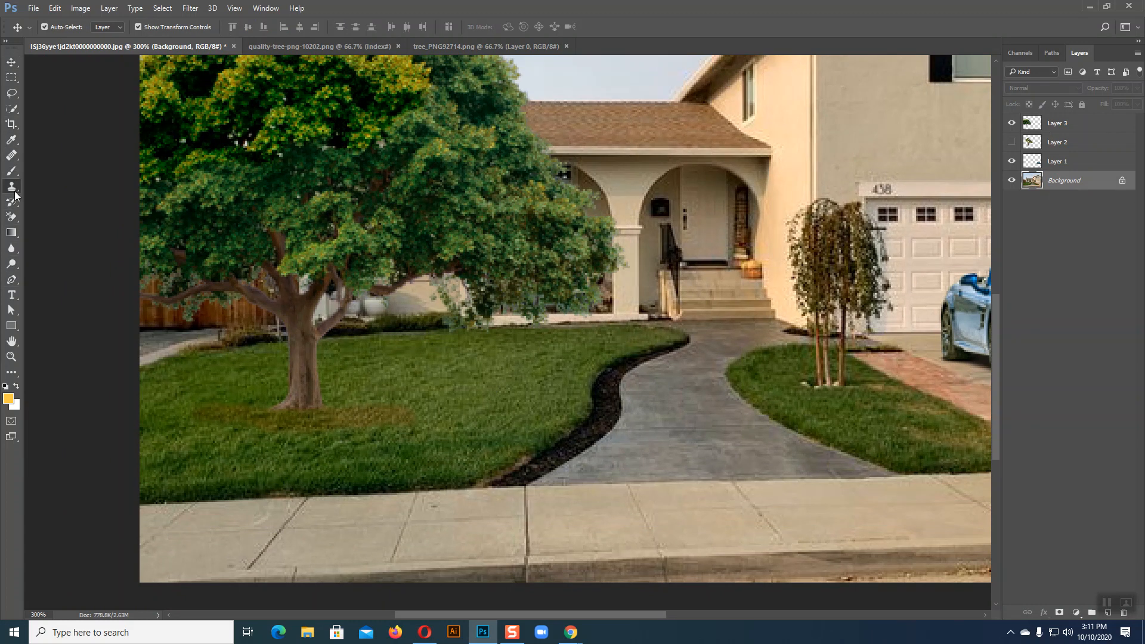
{"action": "key", "text": "bracketright"}
{"action": "key", "text": "bracketright"}
{"action": "key", "text": "bracketright"}
{"action": "key", "text": "bracketright"}
{"action": "key", "text": "bracketright"}
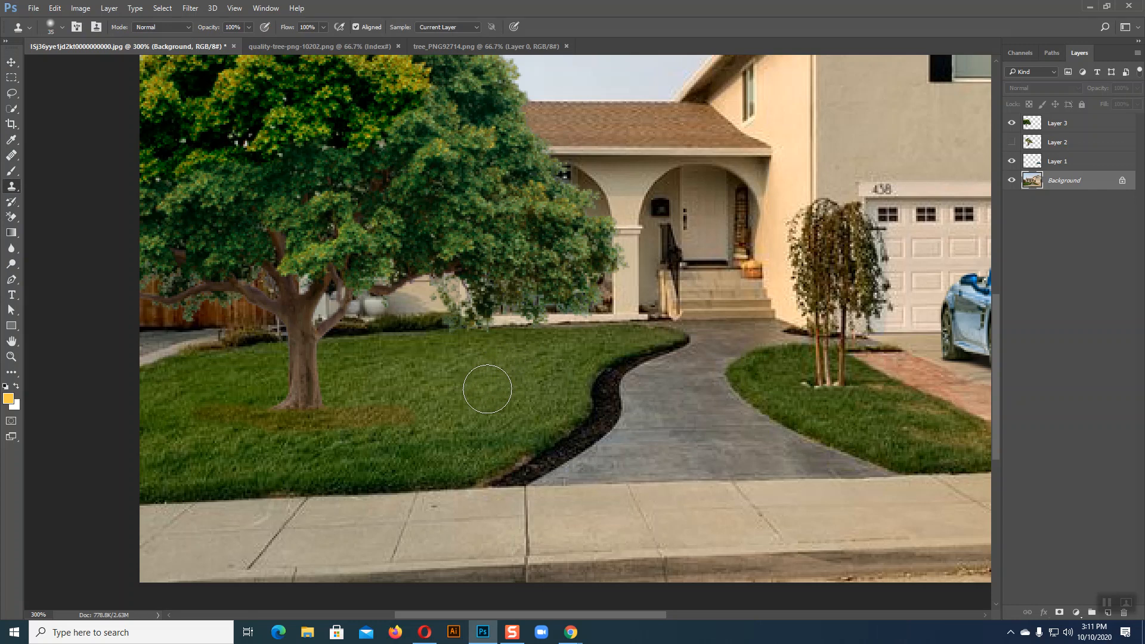
{"action": "key", "text": "bracketleft"}
{"action": "key", "text": "bracketleft"}
{"action": "key", "text": "bracketleft"}
{"action": "left_click", "coordinate": [1055, 124]}
{"action": "mouse_move", "coordinate": [420, 411]}
{"action": "left_mouse_down"}
{"action": "mouse_move", "coordinate": [387, 415]}
{"action": "mouse_move", "coordinate": [395, 405]}
{"action": "mouse_move", "coordinate": [341, 415]}
{"action": "mouse_move", "coordinate": [355, 412]}
{"action": "mouse_move", "coordinate": [331, 429]}
{"action": "mouse_move", "coordinate": [343, 415]}
{"action": "mouse_move", "coordinate": [315, 418]}
{"action": "mouse_move", "coordinate": [346, 411]}
{"action": "left_mouse_up"}
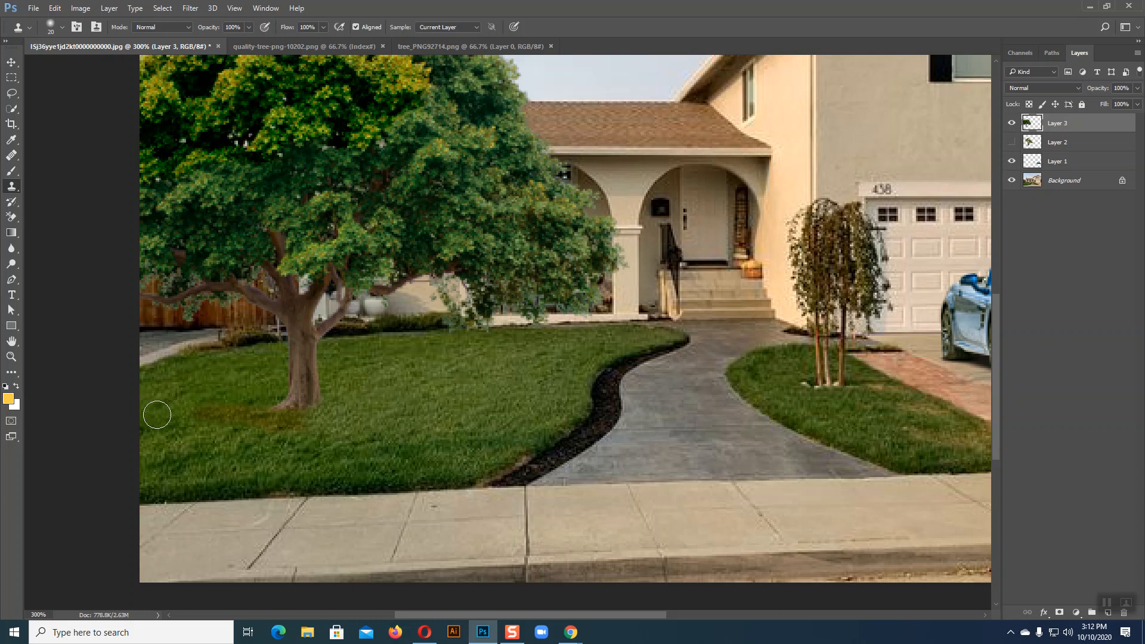
Undo the stray stamp and clone Background lawn over the reddish patch left of and below the trunk on Layer 3
{"action": "left_click", "coordinate": [898, 420]}
{"action": "key", "text": "ctrl+z"}
{"action": "left_click", "coordinate": [1061, 181]}
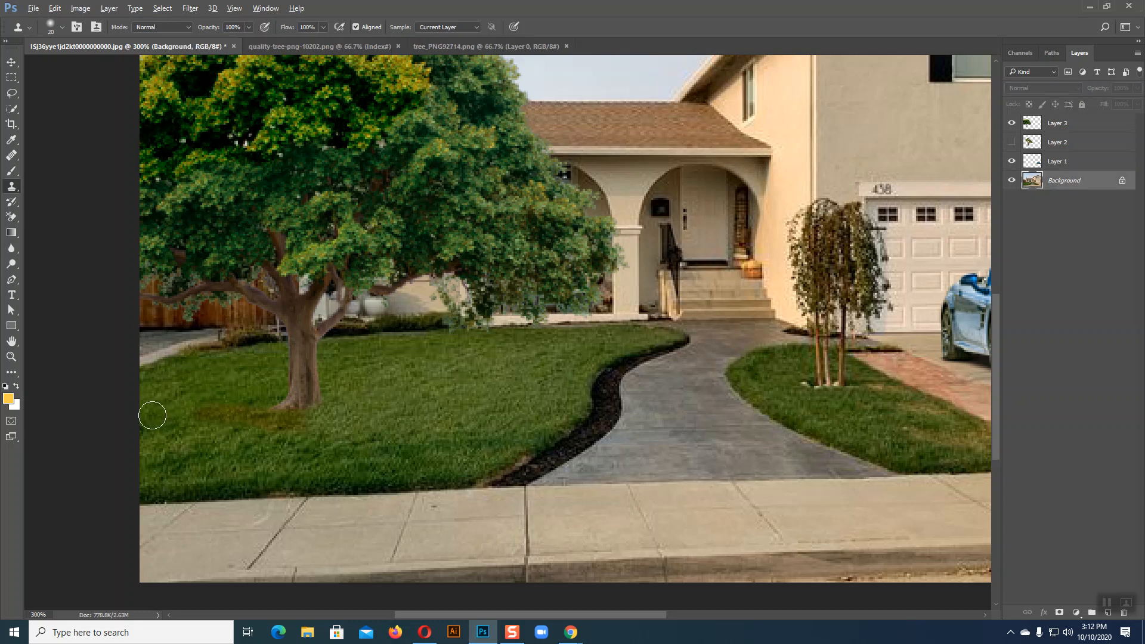
{"action": "left_click", "coordinate": [1074, 124]}
{"action": "mouse_move", "coordinate": [177, 440]}
{"action": "left_mouse_down"}
{"action": "mouse_move", "coordinate": [179, 417]}
{"action": "mouse_move", "coordinate": [212, 414]}
{"action": "mouse_move", "coordinate": [333, 434]}
{"action": "left_mouse_up"}
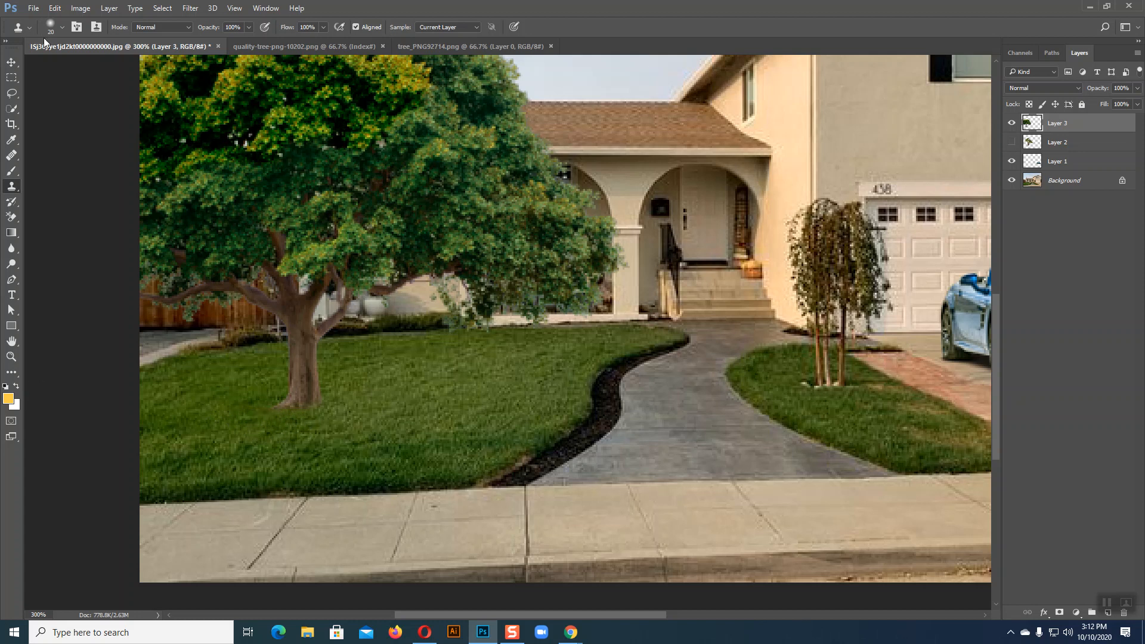
Deselect the layers and check how the large tree and cloned lawn fit the whole composite
{"action": "left_click", "coordinate": [12, 62]}
{"action": "left_click", "coordinate": [688, 361], "text": "ctrl"}
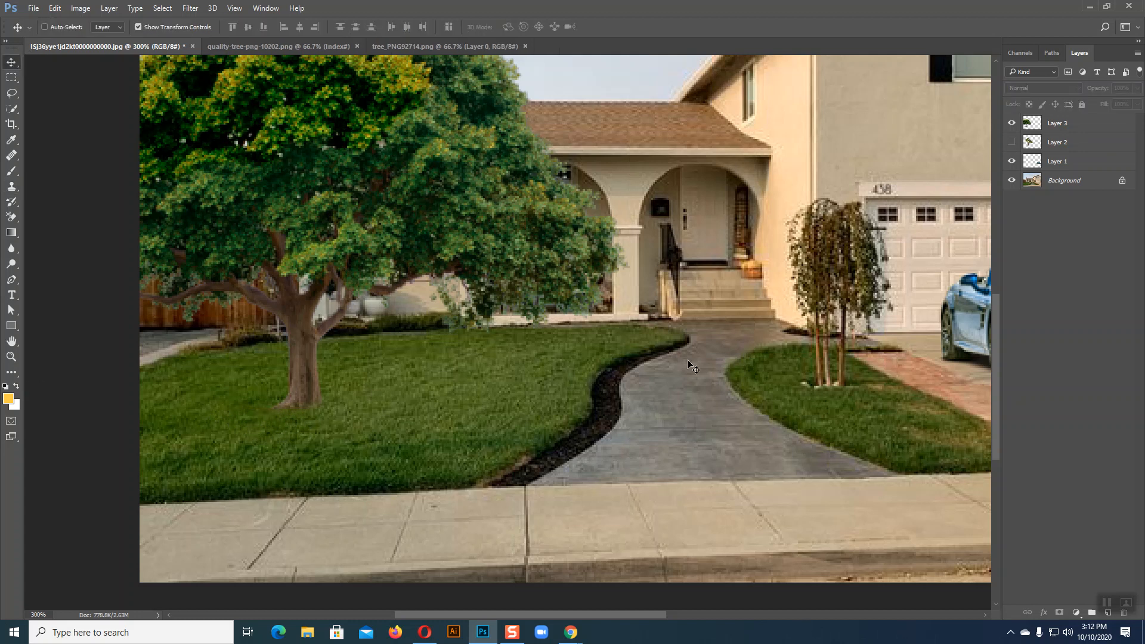
{"action": "key", "text": "ctrl+minus"}
{"action": "key", "text": "ctrl+minus"}
{"action": "key", "text": "ctrl+minus"}
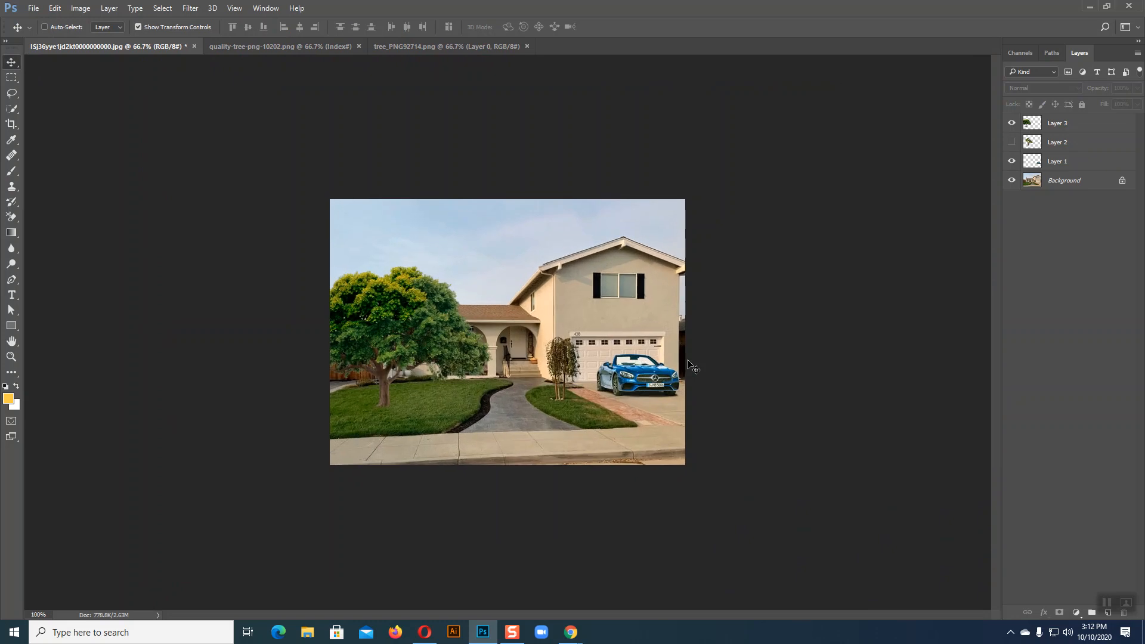
{"action": "key", "text": "ctrl+plus"}
{"action": "key", "text": "ctrl+plus"}
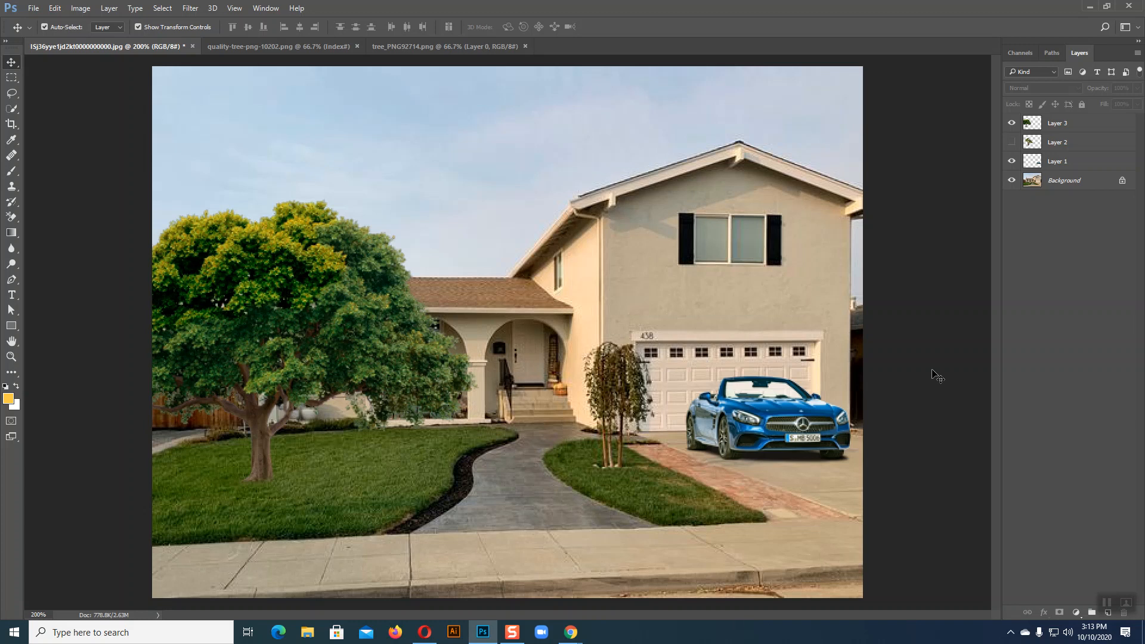
Examine the tree's edge and the house entrance at up to 1600% magnification, and return to the whole composite at 200%
{"action": "key", "text": "ctrl+plus"}
{"action": "key", "text": "ctrl+minus"}
{"action": "key", "text": "ctrl+plus"}
{"action": "key", "text": "ctrl+plus"}
{"action": "key", "text": "ctrl+plus"}
{"action": "key", "text": "ctrl+plus"}
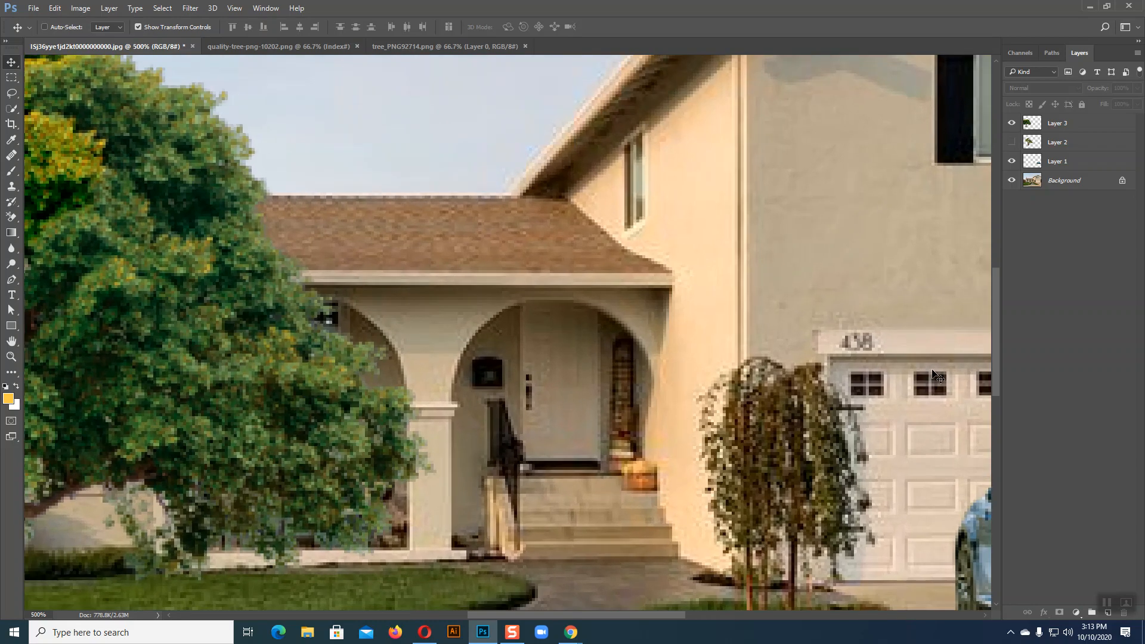
{"action": "key", "text": "ctrl+plus"}
{"action": "key", "text": "ctrl+plus"}
{"action": "key", "text": "ctrl+plus"}
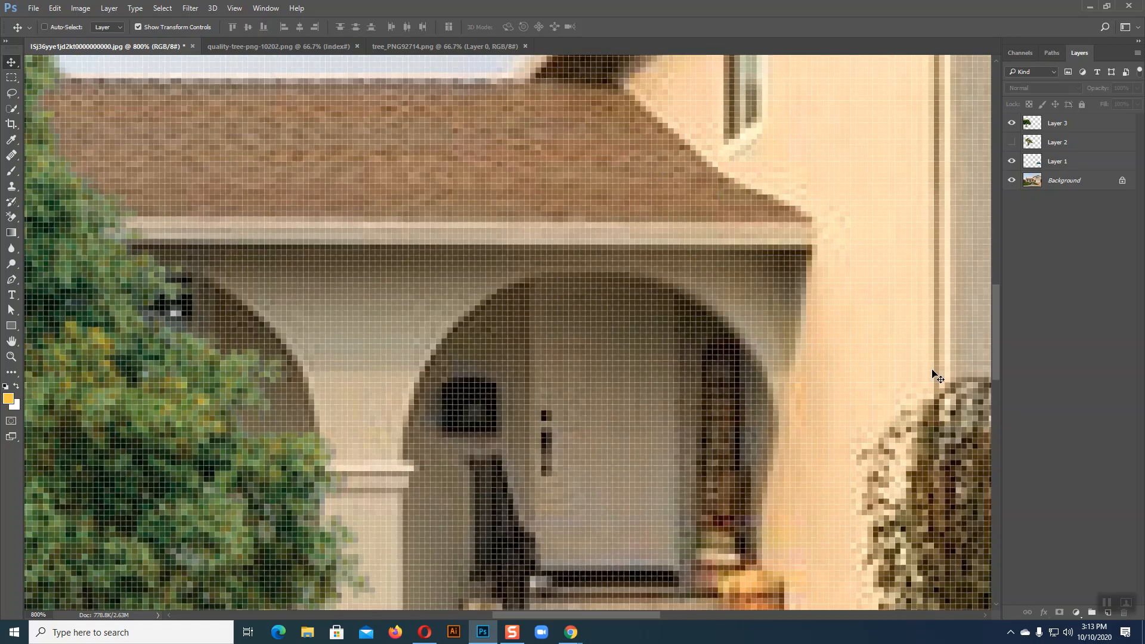
{"action": "key", "text": "ctrl+plus"}
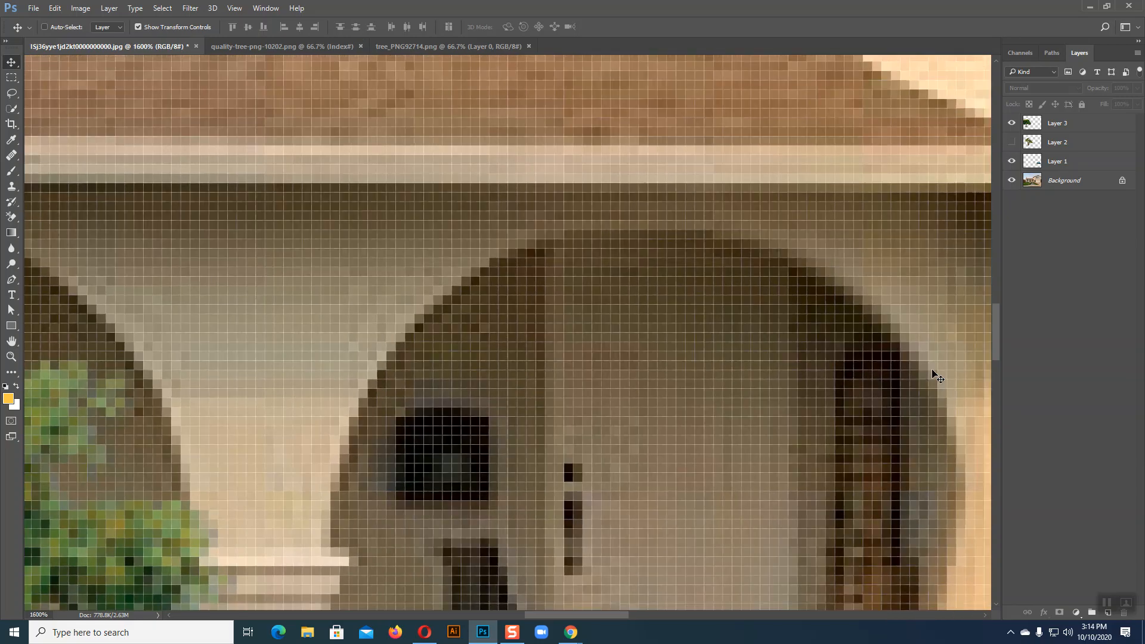
{"action": "key", "text": "ctrl+minus"}
{"action": "key", "text": "ctrl+minus"}
{"action": "key", "text": "ctrl+minus"}
{"action": "key", "text": "ctrl+minus"}
{"action": "key", "text": "ctrl+minus"}
{"action": "key", "text": "ctrl+minus"}
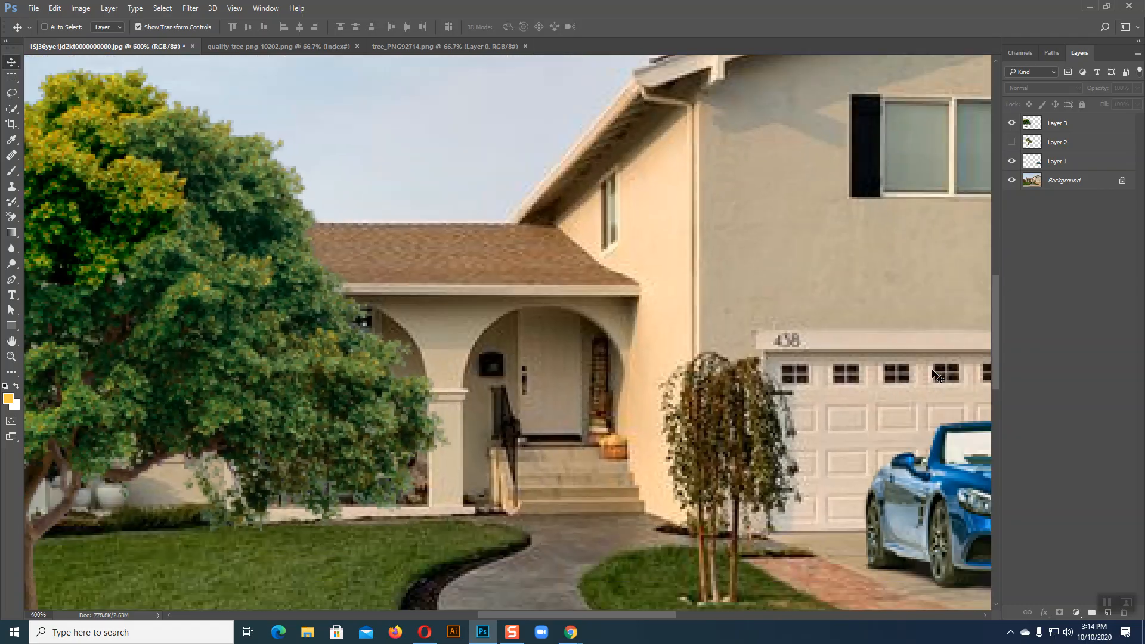
{"action": "key", "text": "ctrl+minus"}
{"action": "key", "text": "ctrl+minus"}
{"action": "key", "text": "ctrl+minus"}
{"action": "key", "text": "ctrl+plus"}
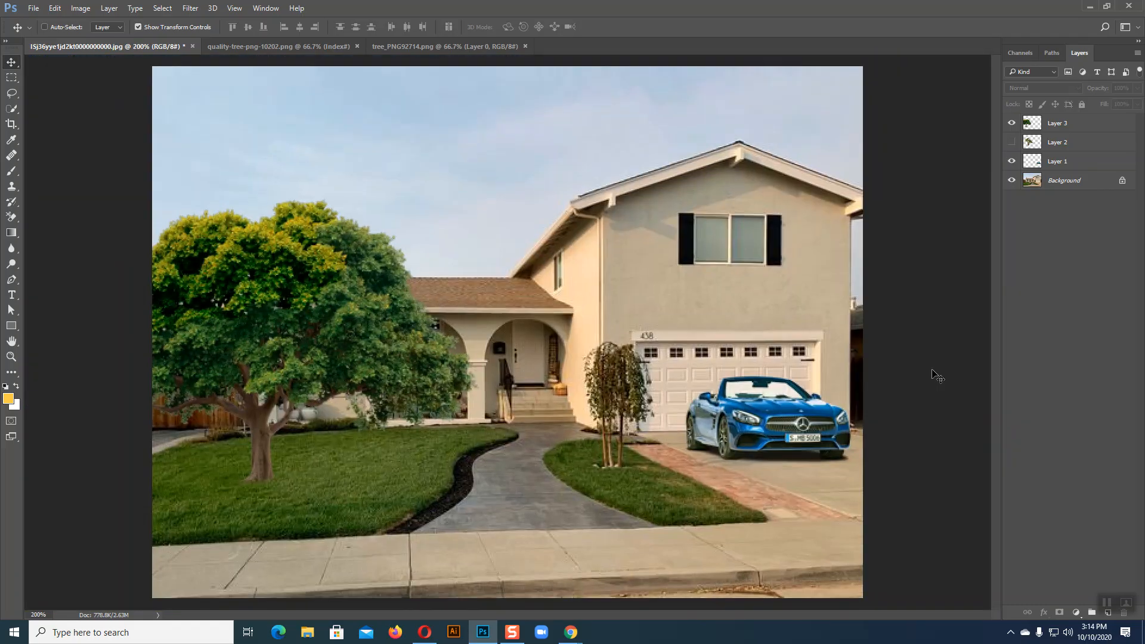
Examine the house entrance and tree foliage up close, and return to the whole composite fitted to the window
{"action": "key", "text": "ctrl+plus"}
{"action": "key", "text": "ctrl+plus"}
{"action": "key", "text": "ctrl+plus"}
{"action": "key", "text": "ctrl+plus"}
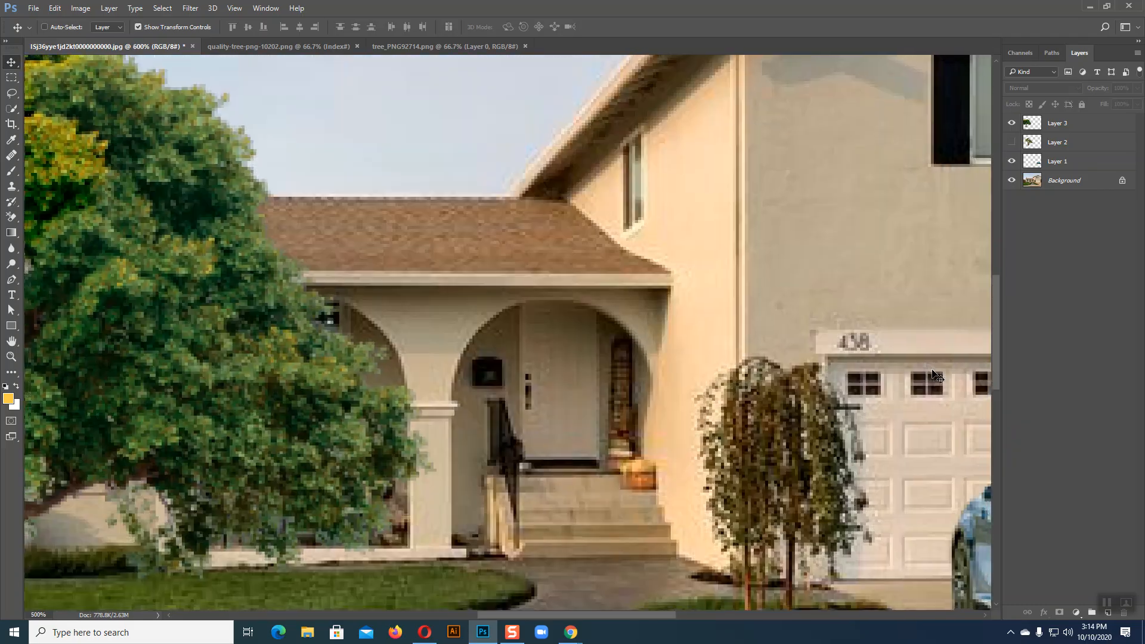
{"action": "key", "text": "ctrl+minus"}
{"action": "key", "text": "ctrl+minus"}
{"action": "key", "text": "ctrl+minus"}
{"action": "key", "text": "ctrl+minus"}
{"action": "key", "text": "ctrl+minus"}
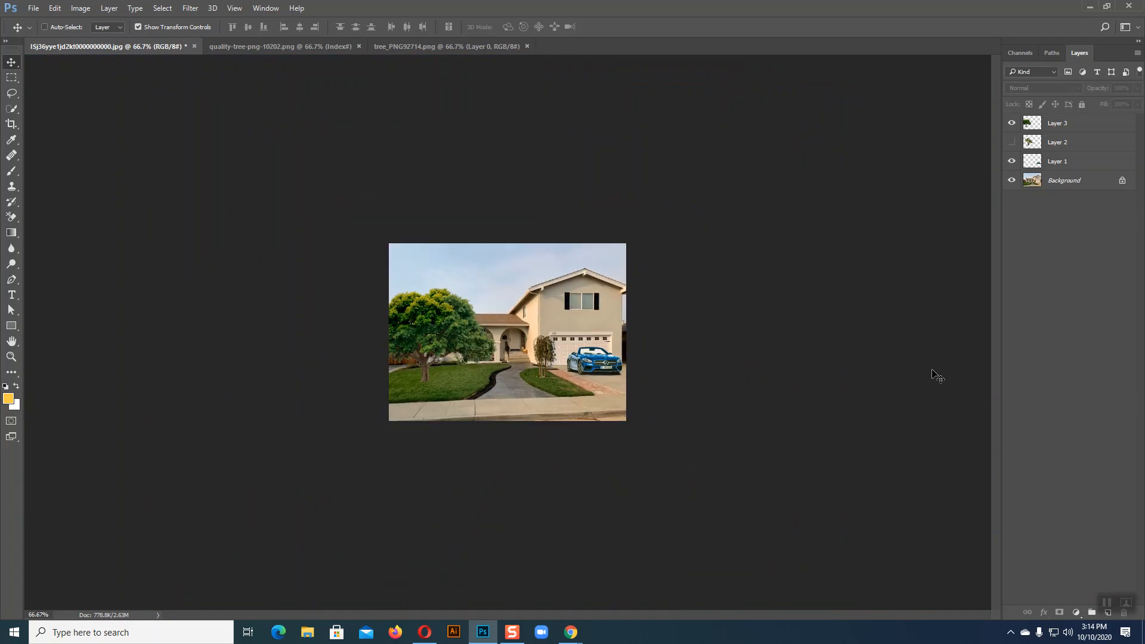
{"action": "key", "text": "ctrl+0"}
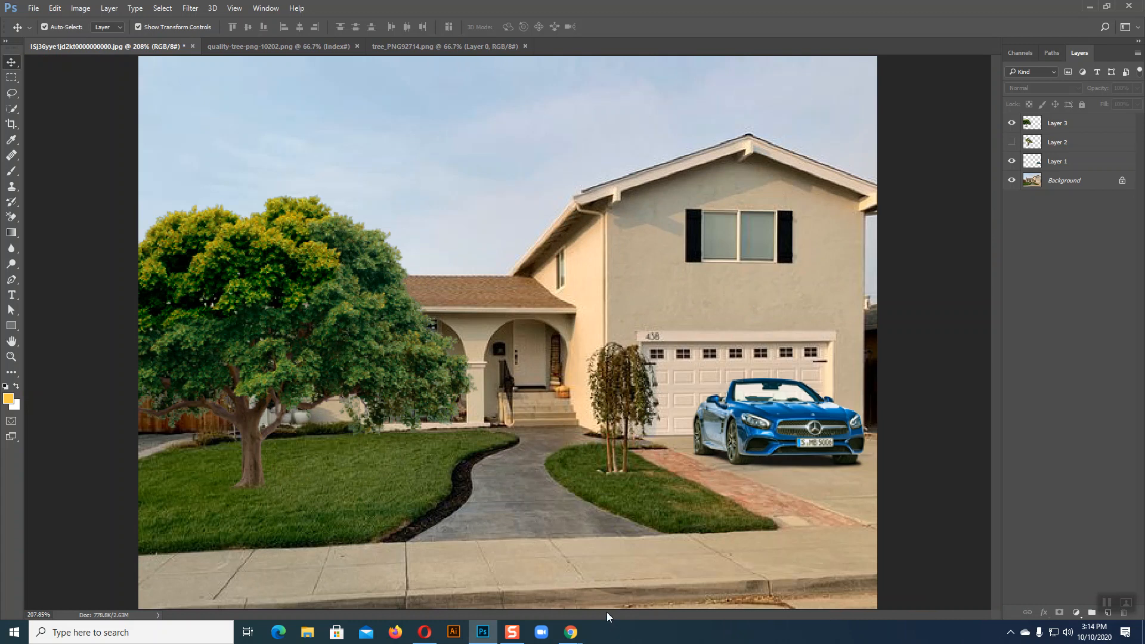
Switch to Chrome to view the original house photo, the blue house photo and the Google home image results, and return to Photoshop
{"action": "mouse_move", "coordinate": [571, 632]}
{"action": "left_click", "coordinate": [501, 572]}
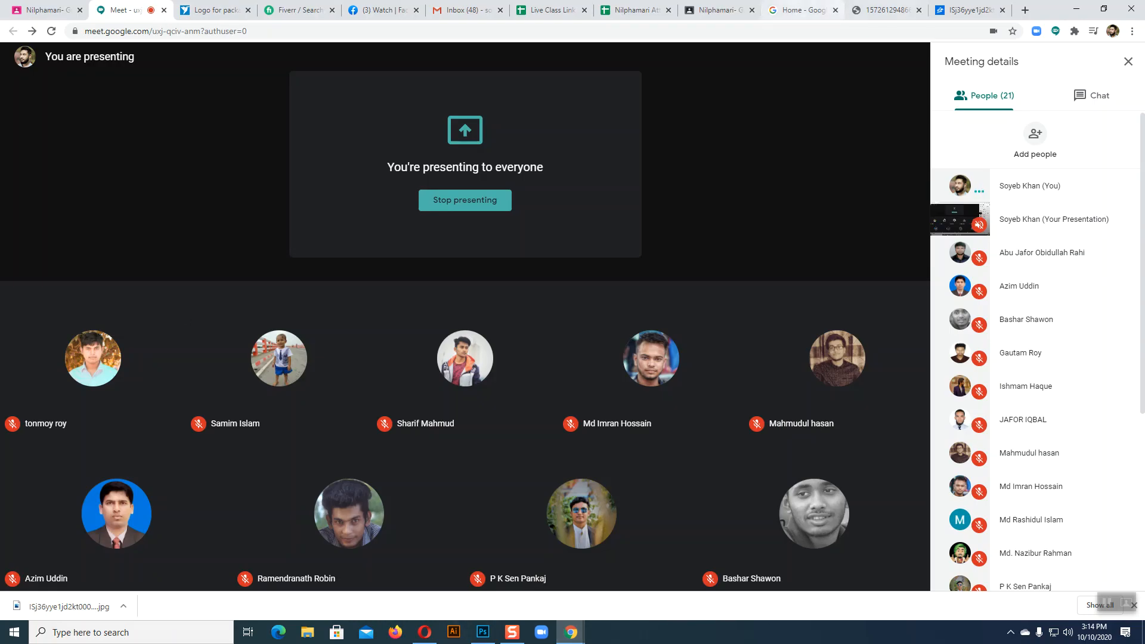
{"action": "left_click", "coordinate": [968, 10]}
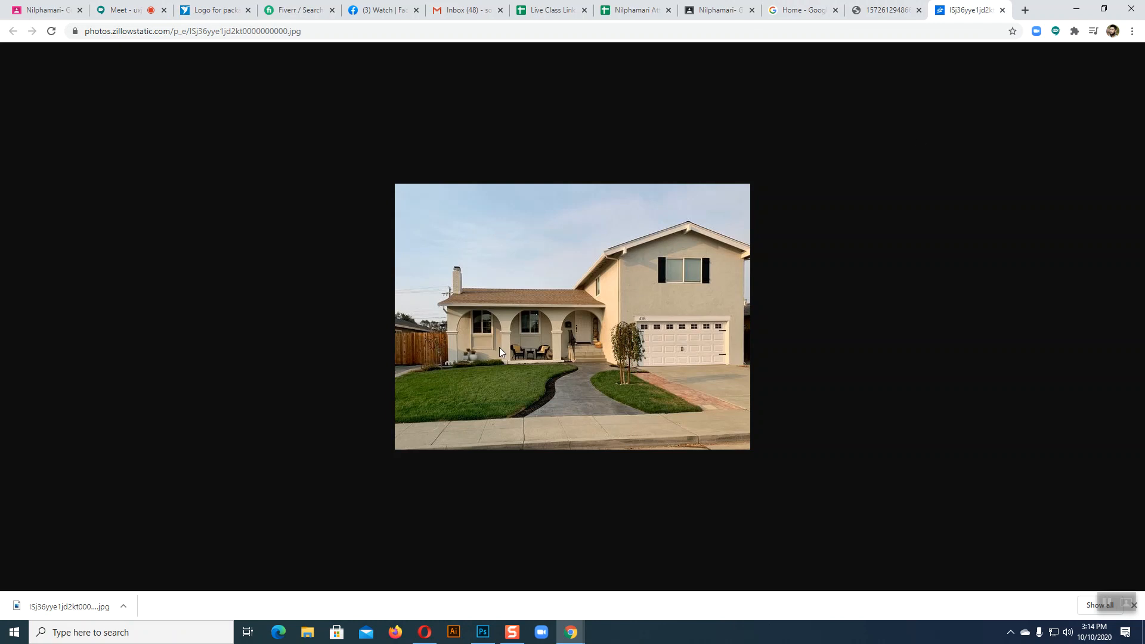
{"action": "key", "text": "ctrl+shift+Tab"}
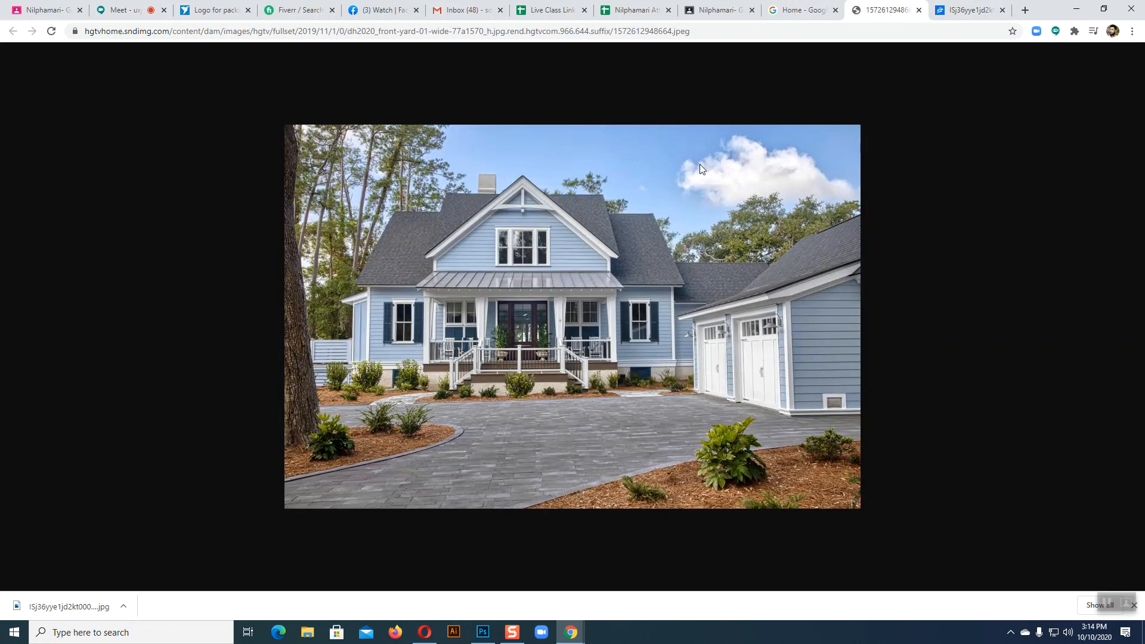
{"action": "key", "text": "ctrl+shift+Tab"}
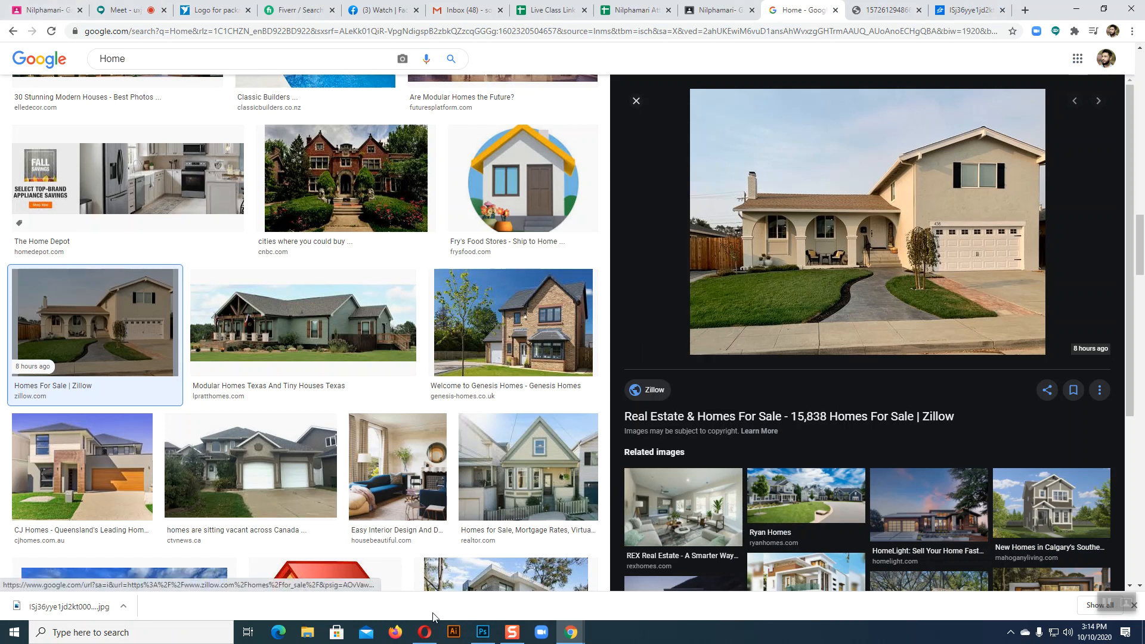
{"action": "left_click", "coordinate": [484, 638]}
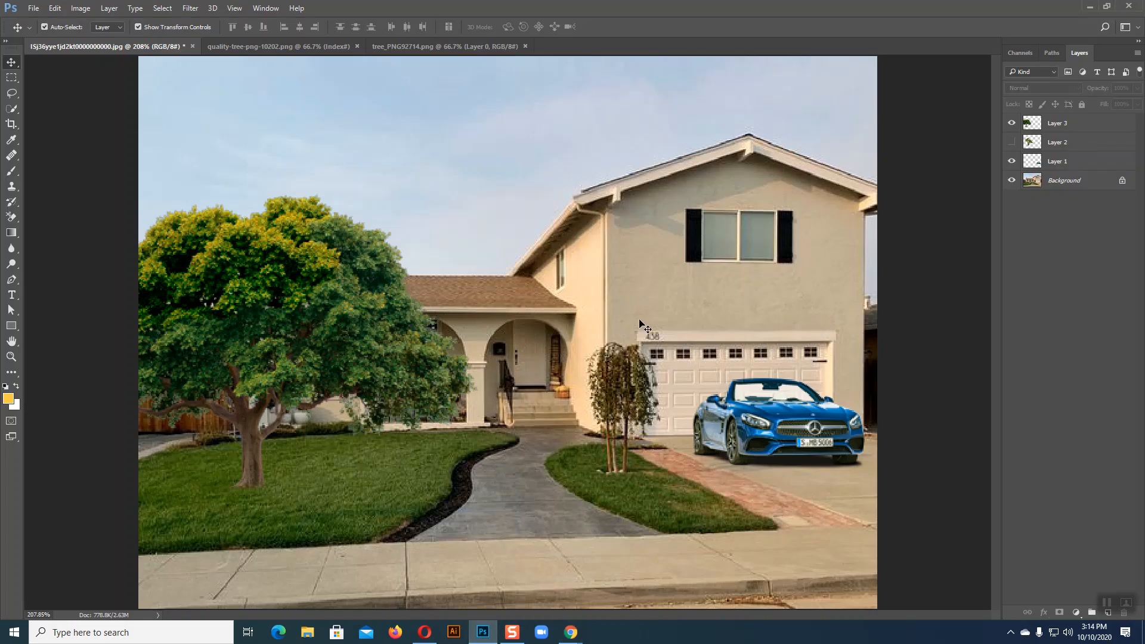
Inspect the composite's tree, small tree and car at higher magnification, and return to the full view
{"action": "key", "text": "ctrl+plus"}
{"action": "key", "text": "ctrl+plus"}
{"action": "key", "text": "ctrl+plus"}
{"action": "key", "text": "ctrl+plus"}
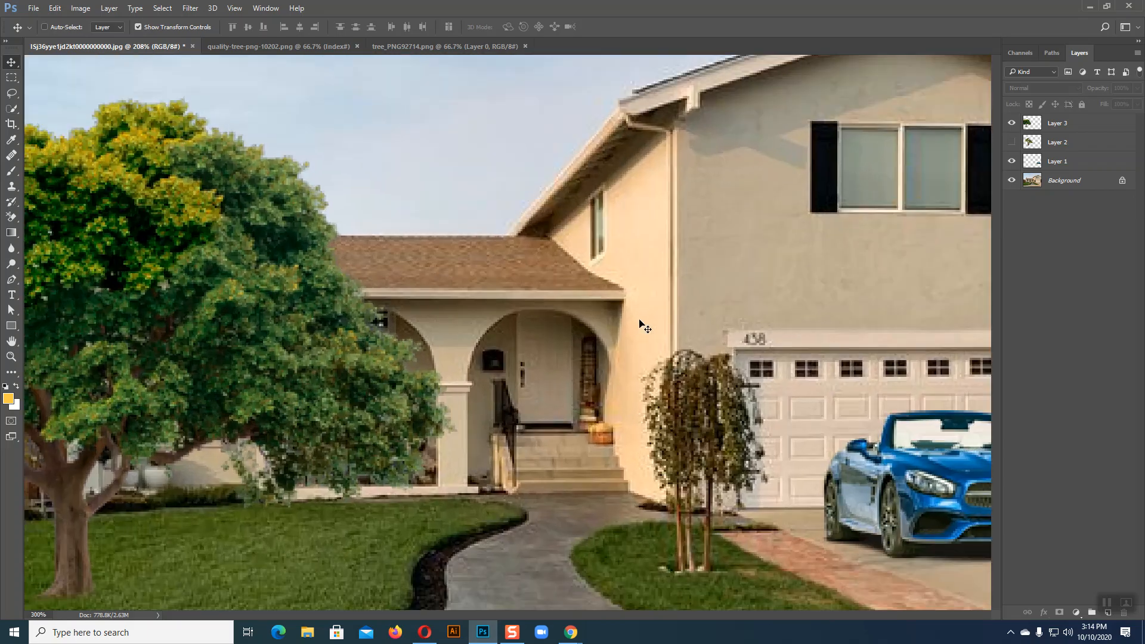
{"action": "key", "text": "ctrl+minus"}
{"action": "key", "text": "ctrl+minus"}
{"action": "key", "text": "ctrl+minus"}
{"action": "key", "text": "ctrl+minus"}
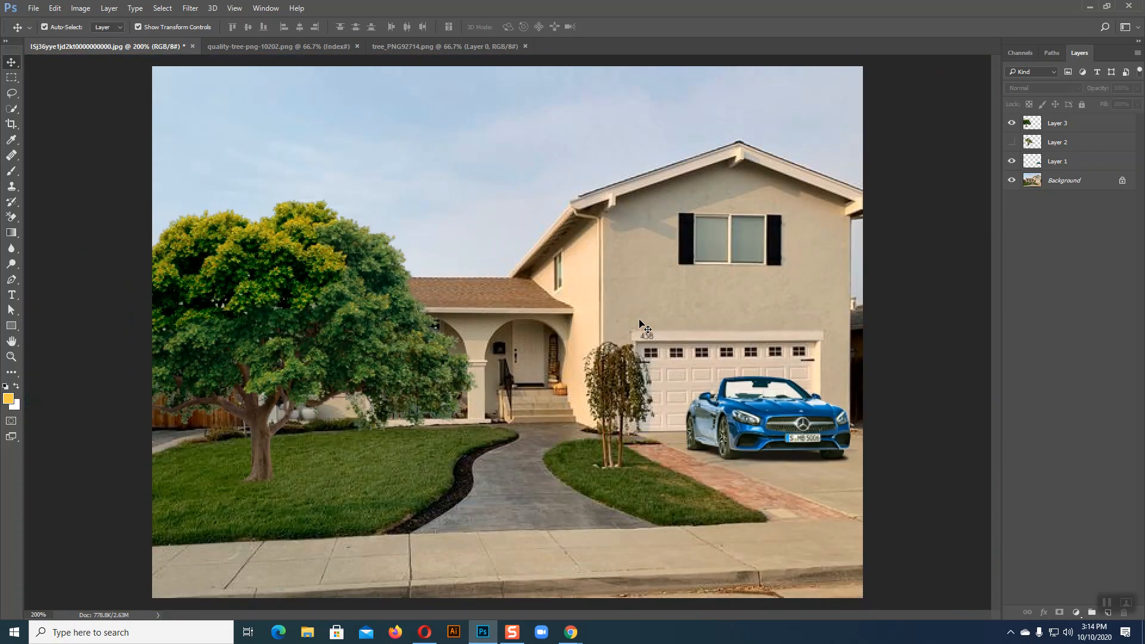
{"action": "scroll", "coordinate": [640, 324], "scroll_direction": "up", "scroll_amount": 1}
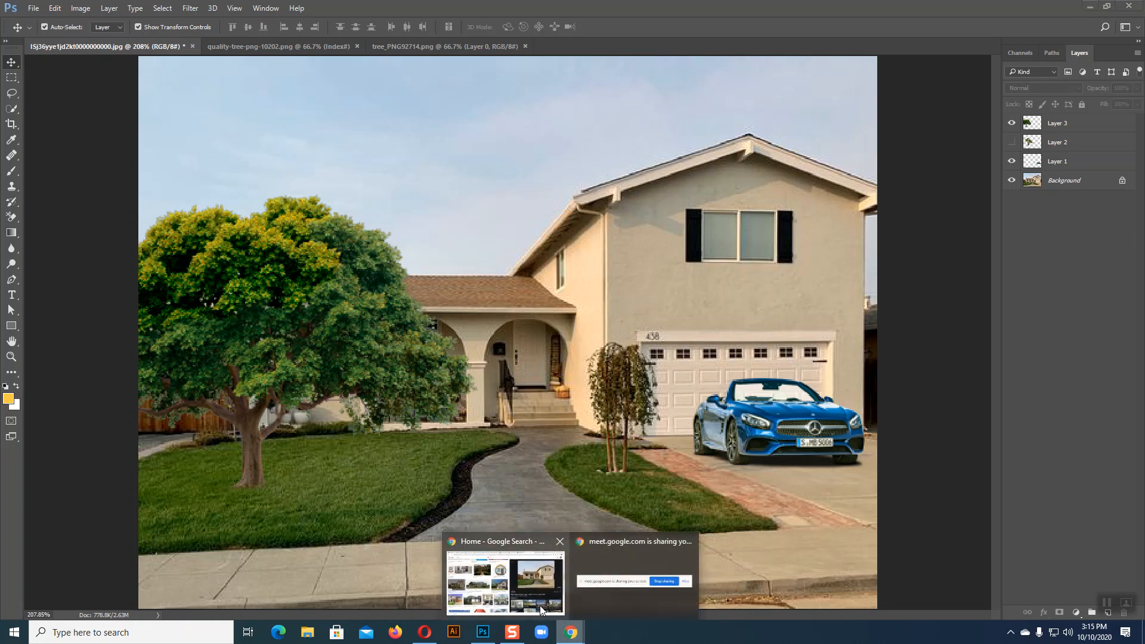
Switch to Chrome and bring up the start of the Fiverr "color correction" results page
{"action": "left_click", "coordinate": [507, 583]}
{"action": "left_click", "coordinate": [214, 9]}
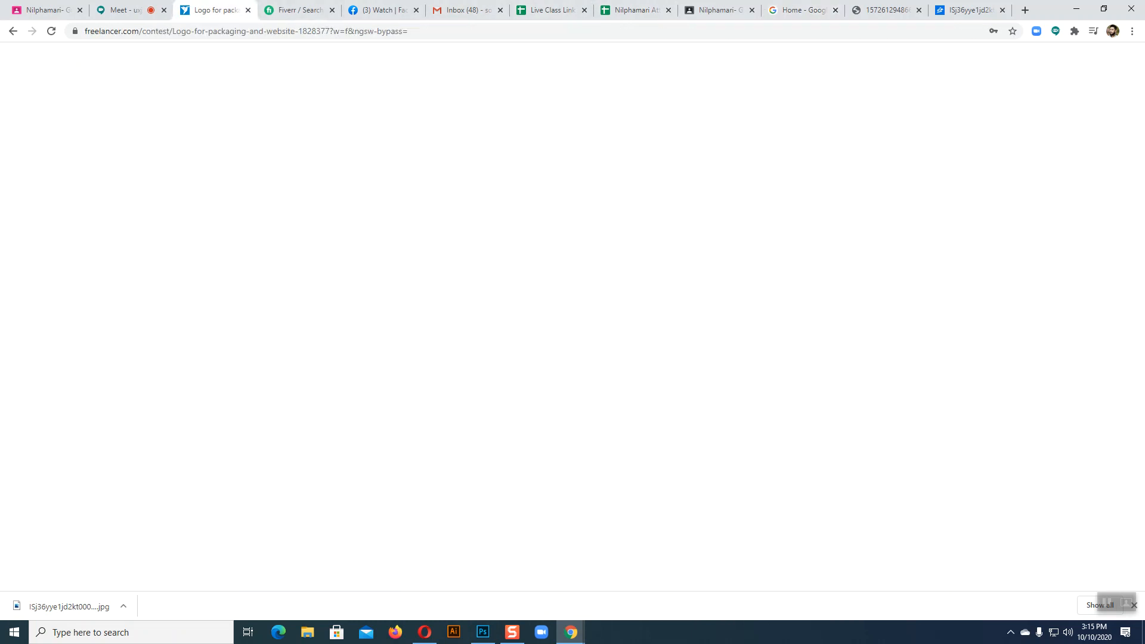
{"action": "left_click", "coordinate": [293, 10]}
{"action": "scroll", "coordinate": [393, 217], "scroll_direction": "up", "scroll_amount": 7}
{"action": "scroll", "coordinate": [401, 269], "scroll_direction": "up", "scroll_amount": 15}
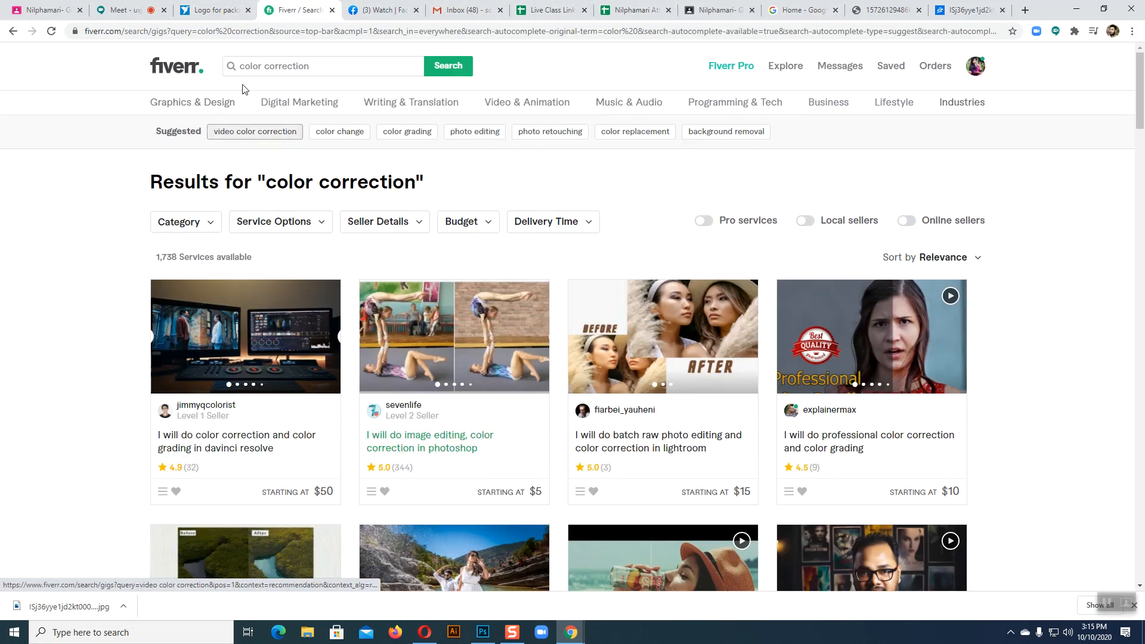
Search Fiverr for "Low resolution to high", correcting the misspelled "resulation" to "resolution"
{"action": "left_click", "coordinate": [236, 68]}
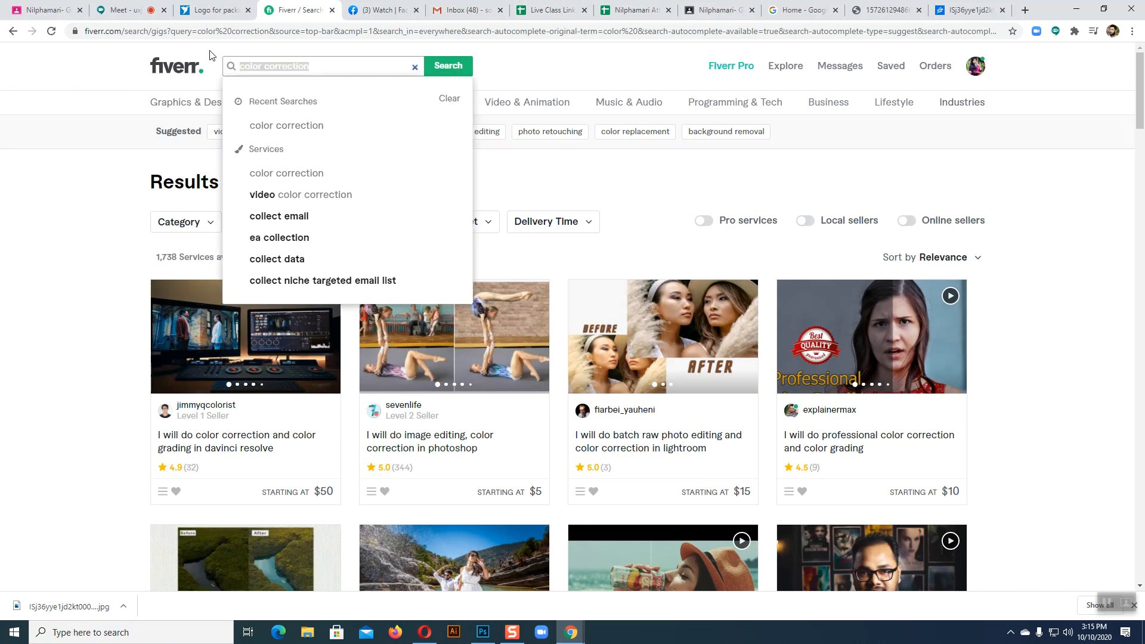
{"action": "left_click", "coordinate": [210, 54]}
{"action": "type", "text": "L"}
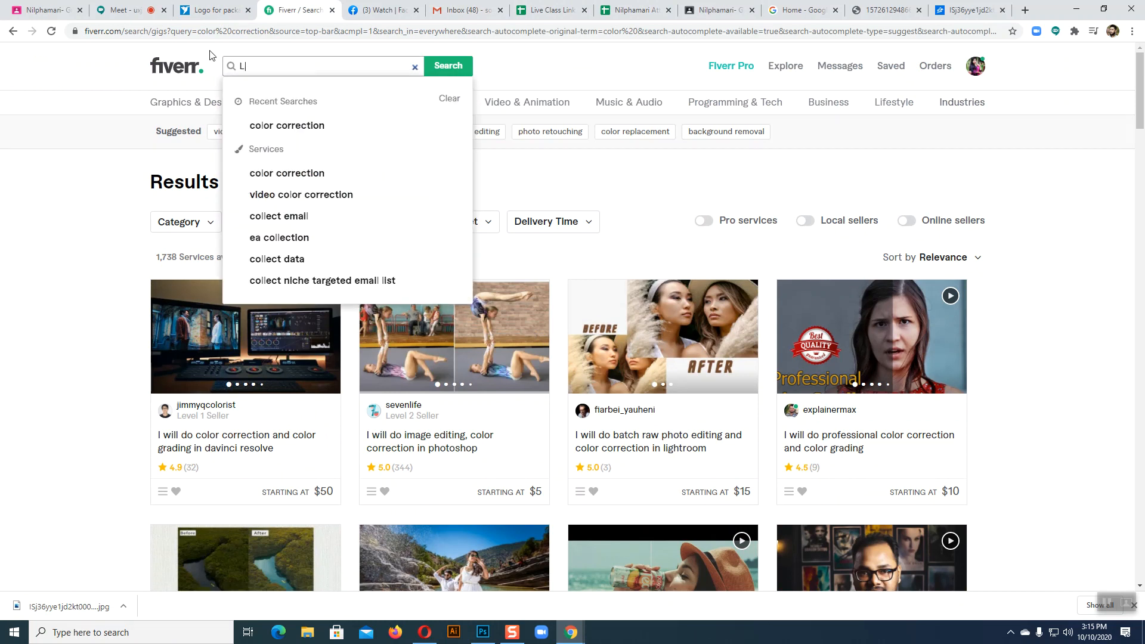
{"action": "type", "text": "ow "}
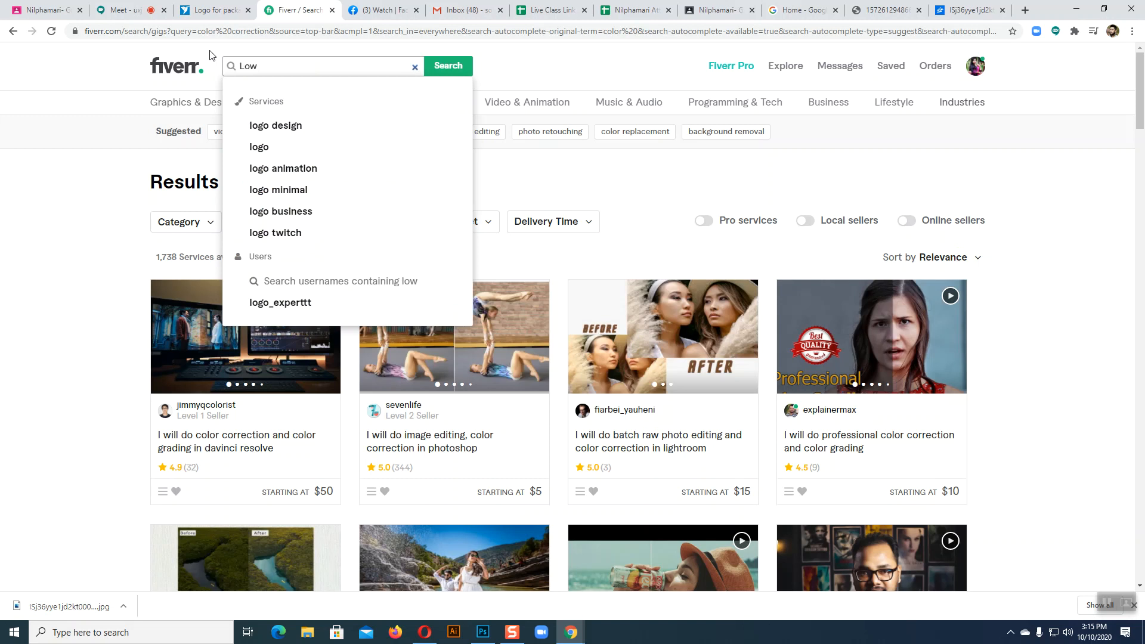
{"action": "type", "text": "re"}
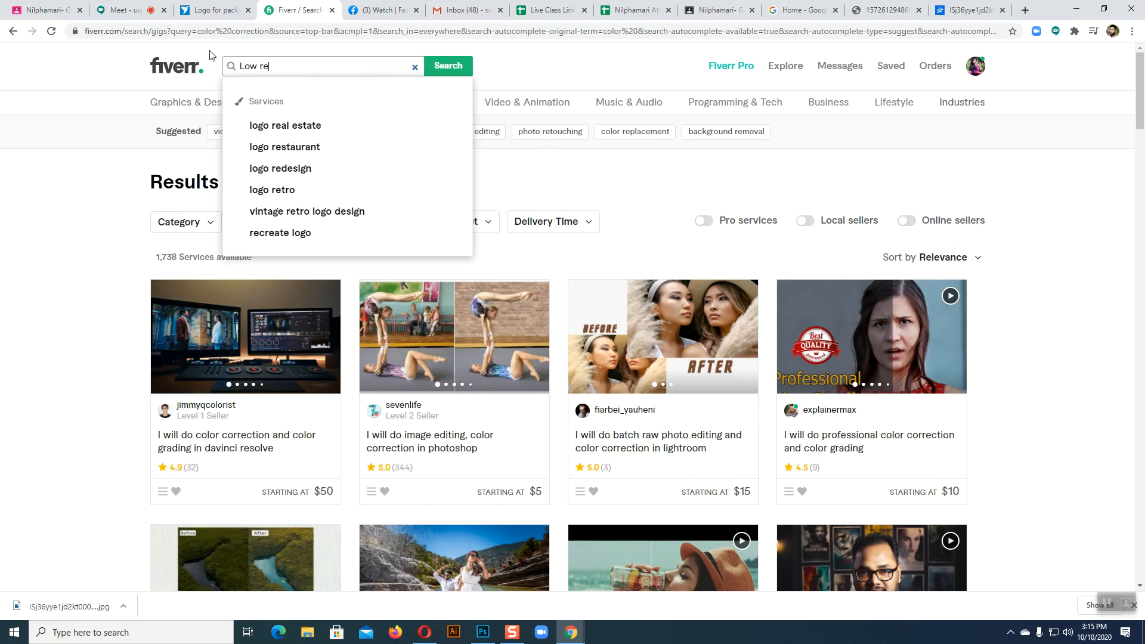
{"action": "type", "text": "sulation to"}
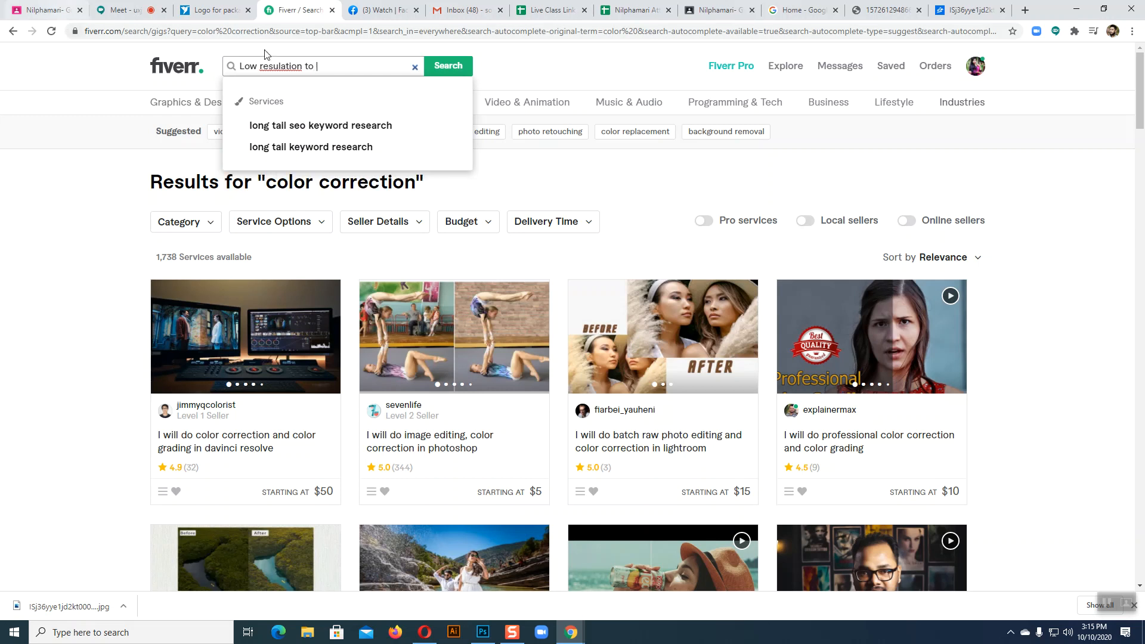
{"action": "right_click", "coordinate": [278, 66]}
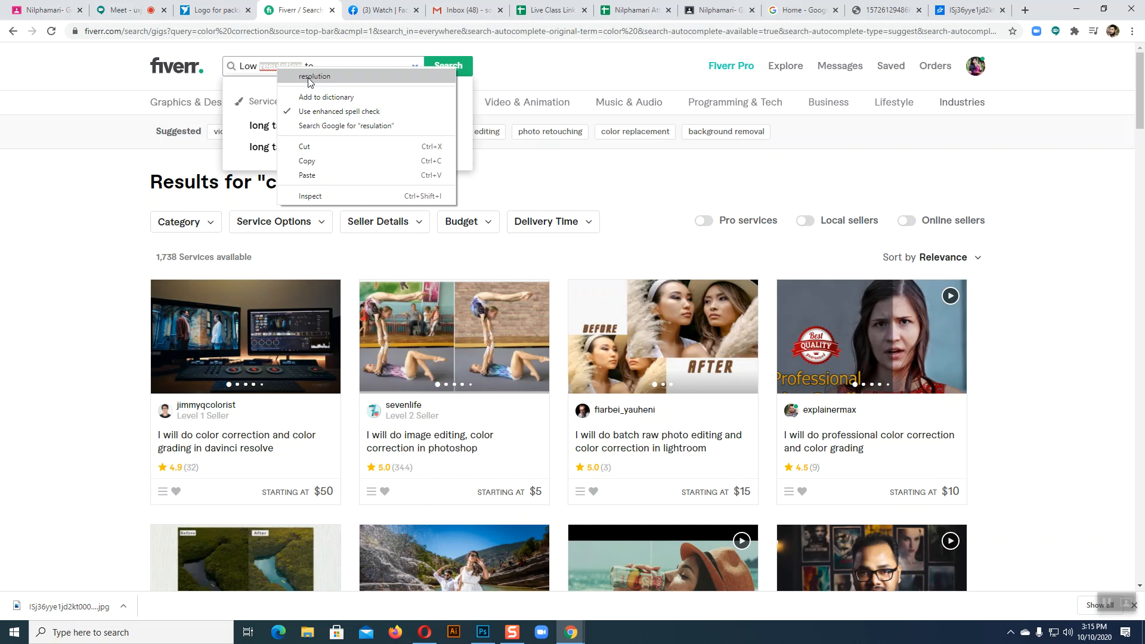
{"action": "left_click", "coordinate": [316, 76]}
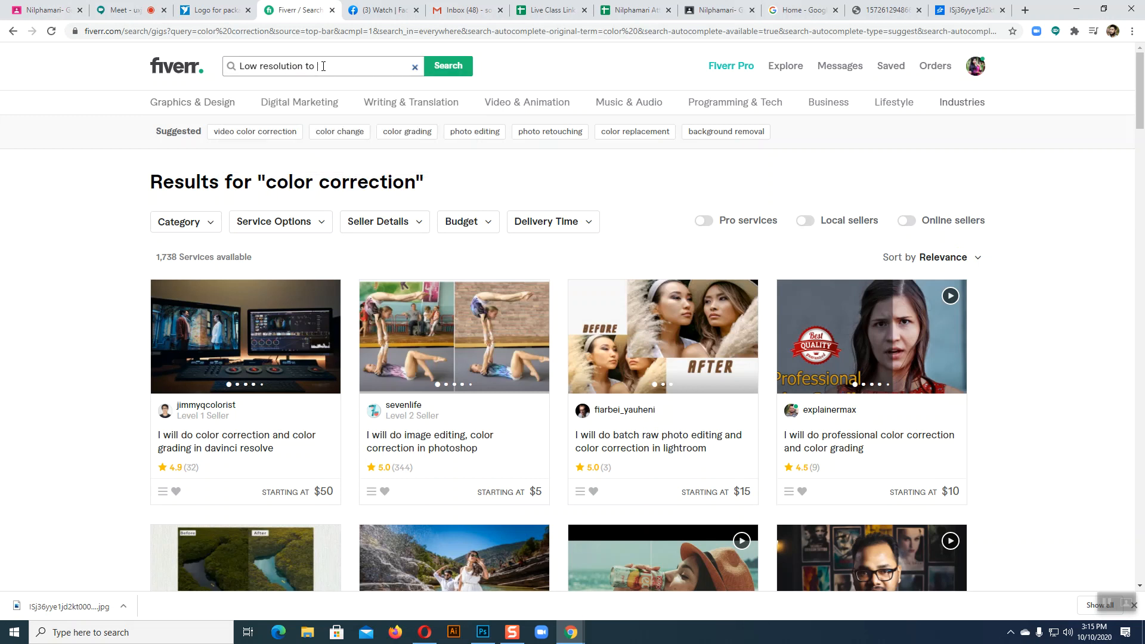
{"action": "type", "text": "high"}
{"action": "left_click", "coordinate": [451, 67]}
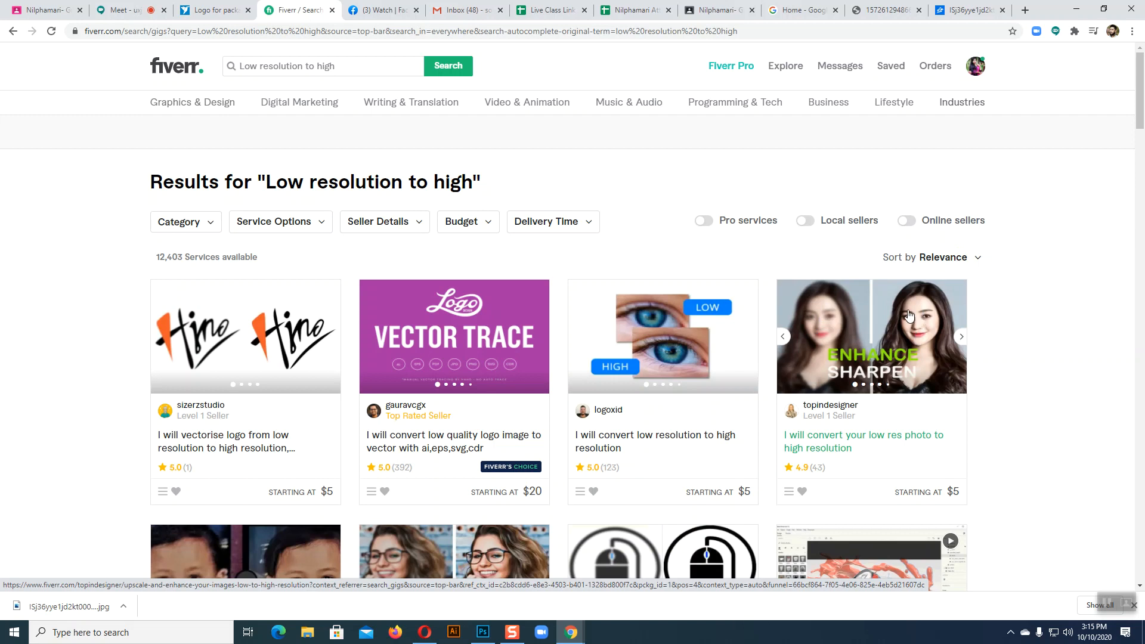
Open the $5 gig "I will convert your low res photo to high resolution" and look through its sample images
{"action": "scroll", "coordinate": [918, 317], "scroll_direction": "down", "scroll_amount": 4}
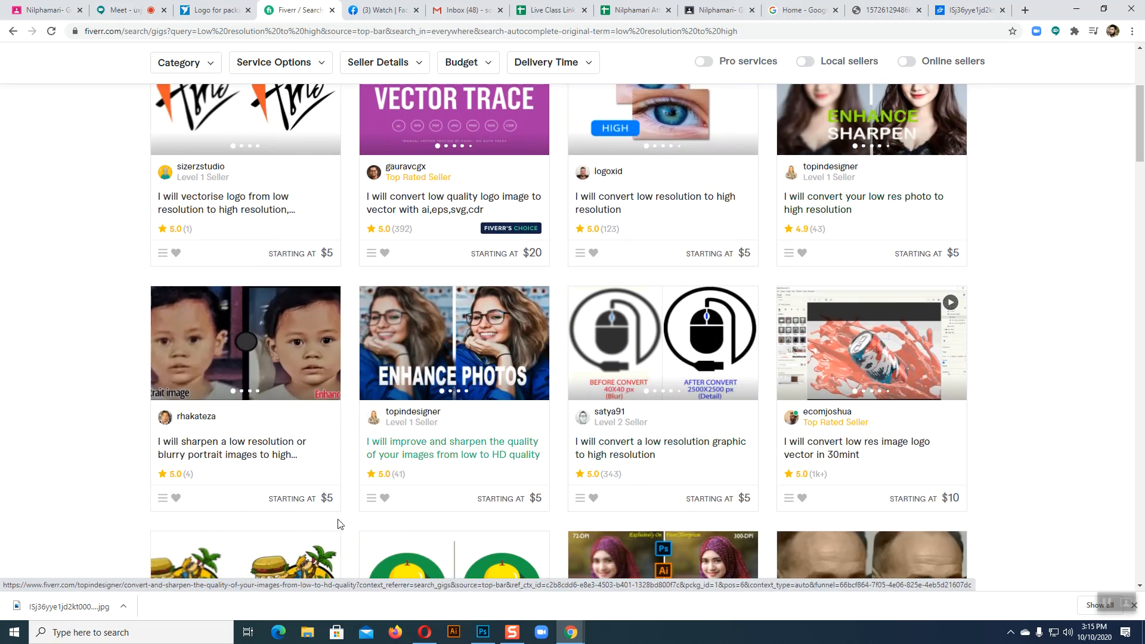
{"action": "scroll", "coordinate": [909, 191], "scroll_direction": "up", "scroll_amount": 3}
{"action": "left_click", "coordinate": [793, 271]}
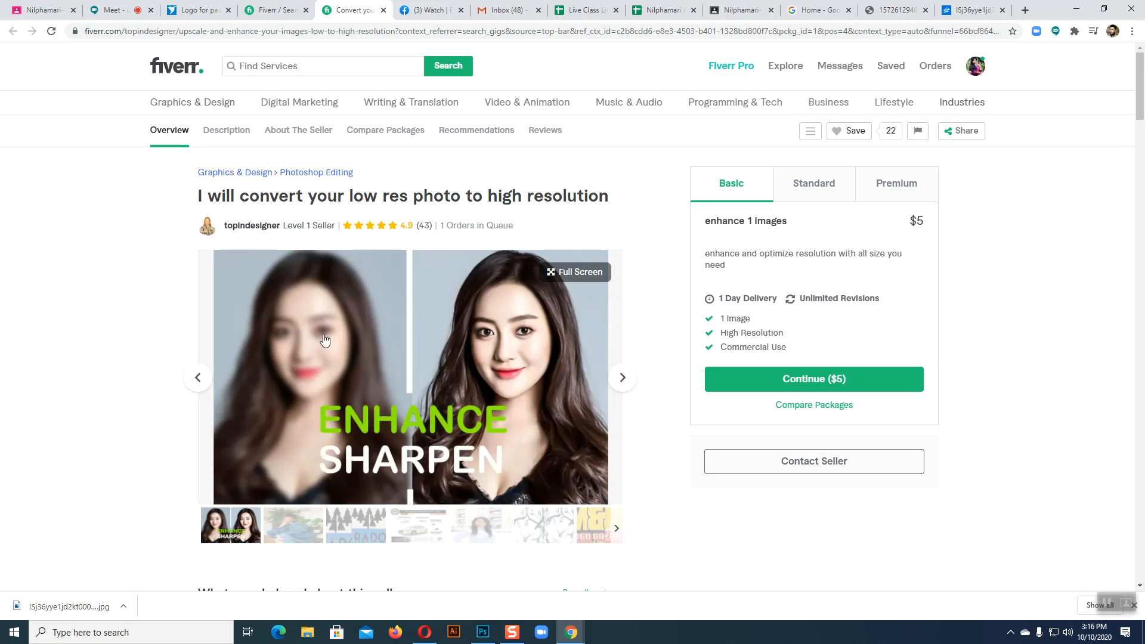
{"action": "left_click", "coordinate": [621, 378]}
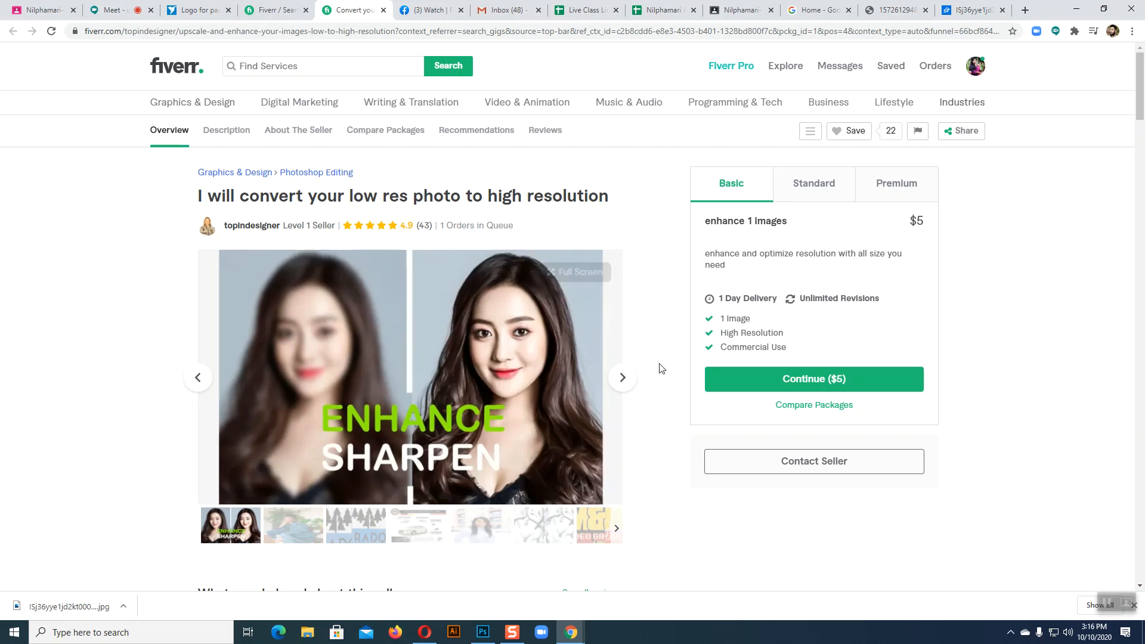
{"action": "left_click", "coordinate": [623, 379]}
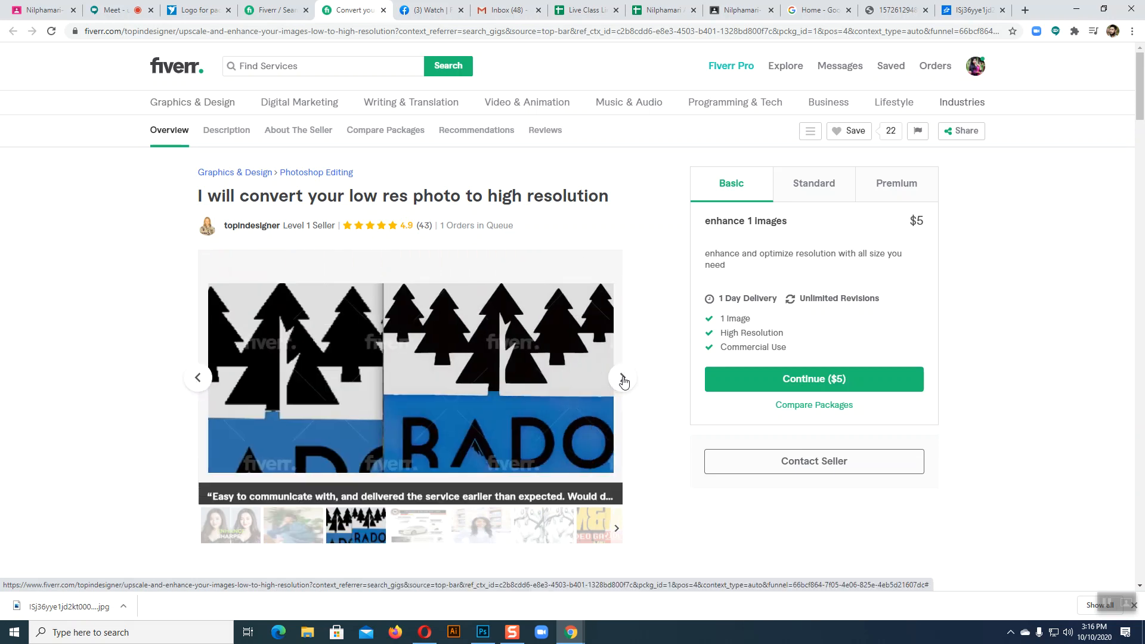
{"action": "left_click", "coordinate": [623, 379]}
{"action": "left_click", "coordinate": [623, 379]}
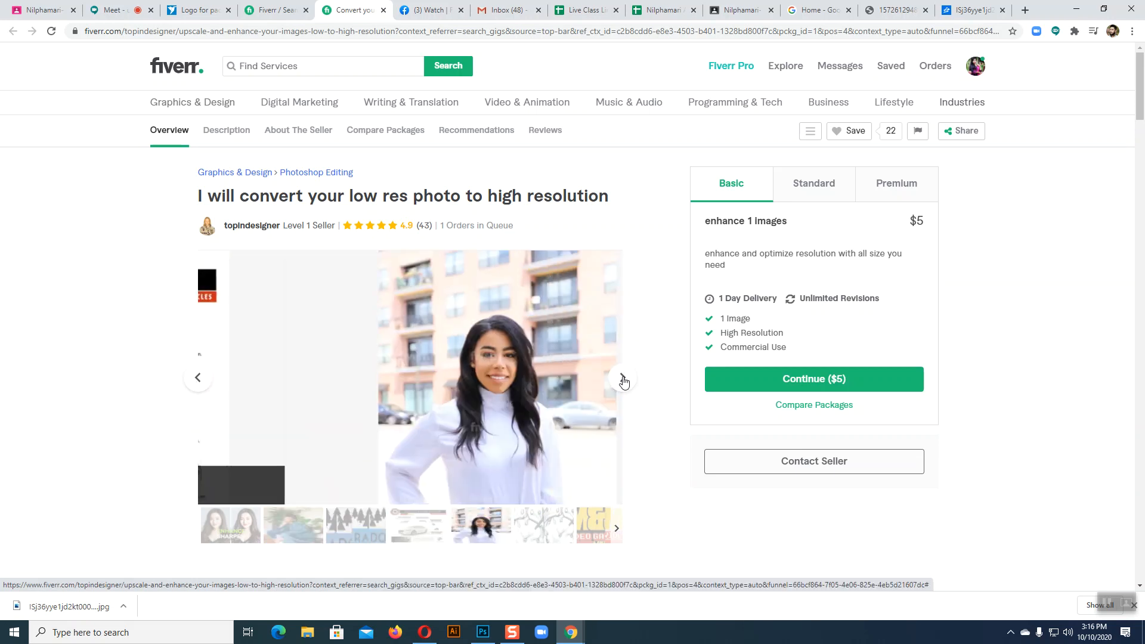
{"action": "scroll", "coordinate": [621, 381], "scroll_direction": "down", "scroll_amount": 4}
{"action": "scroll", "coordinate": [620, 380], "scroll_direction": "up", "scroll_amount": 4}
Return to the "Low resolution to high" results and look over further image-enhancement gigs
{"action": "left_click", "coordinate": [273, 9]}
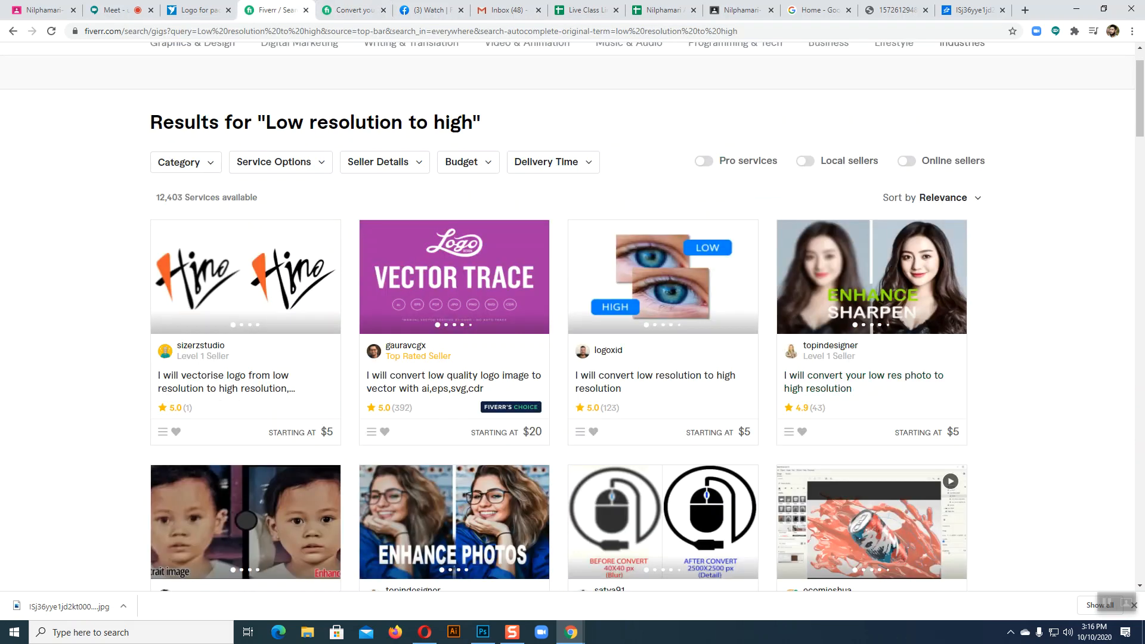
{"action": "scroll", "coordinate": [15, 332], "scroll_direction": "down", "scroll_amount": 4}
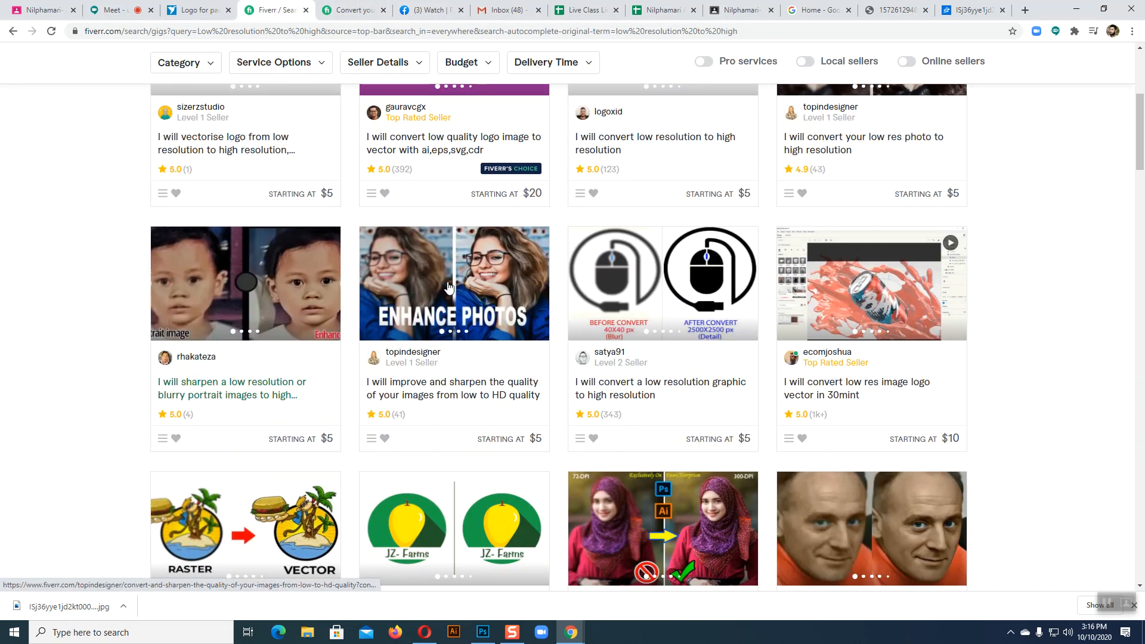
{"action": "scroll", "coordinate": [936, 309], "scroll_direction": "down", "scroll_amount": 5}
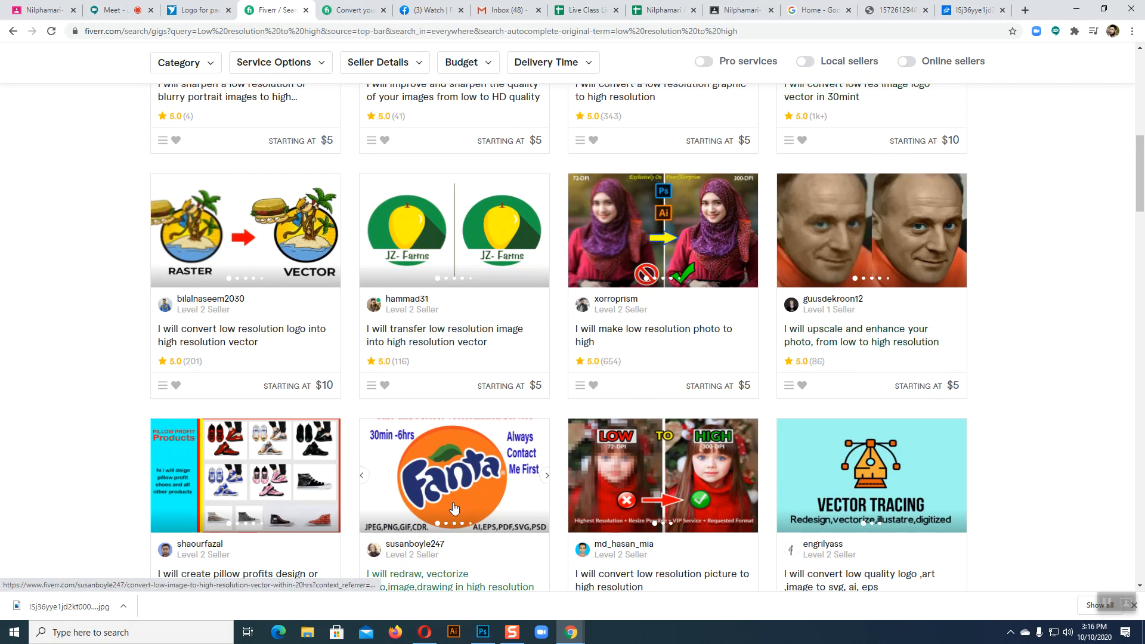
Switch to Photoshop and open the practice portrait images, including 7952410c69ddf5fffd2d977ce6756a5f.jpg
{"action": "left_click", "coordinate": [482, 634]}
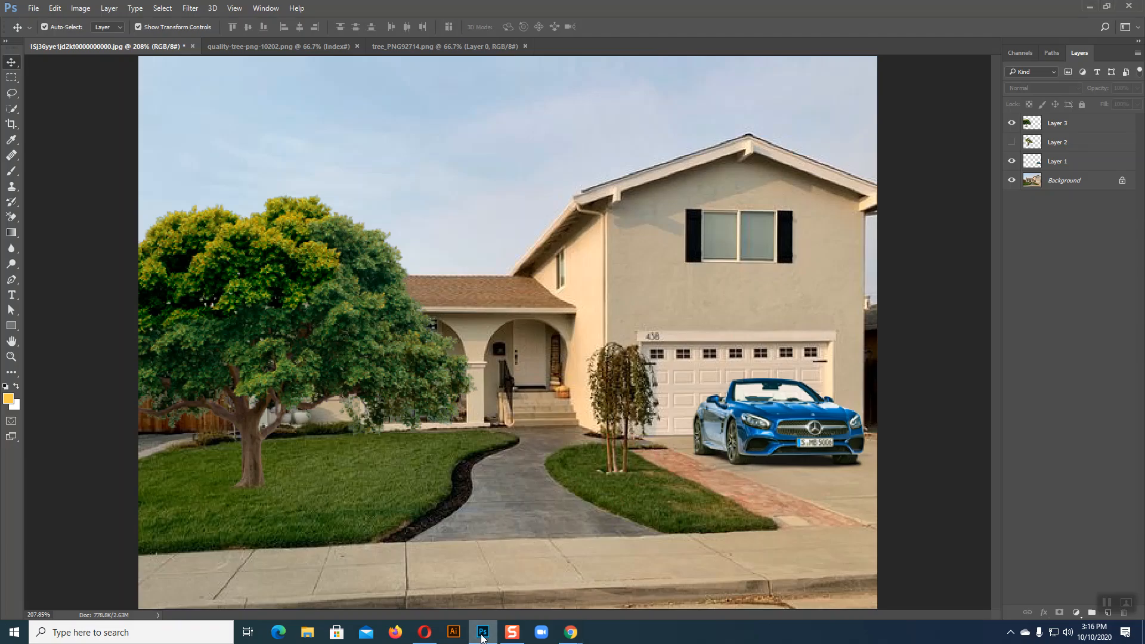
{"action": "left_click", "coordinate": [33, 8]}
{"action": "left_click", "coordinate": [42, 34]}
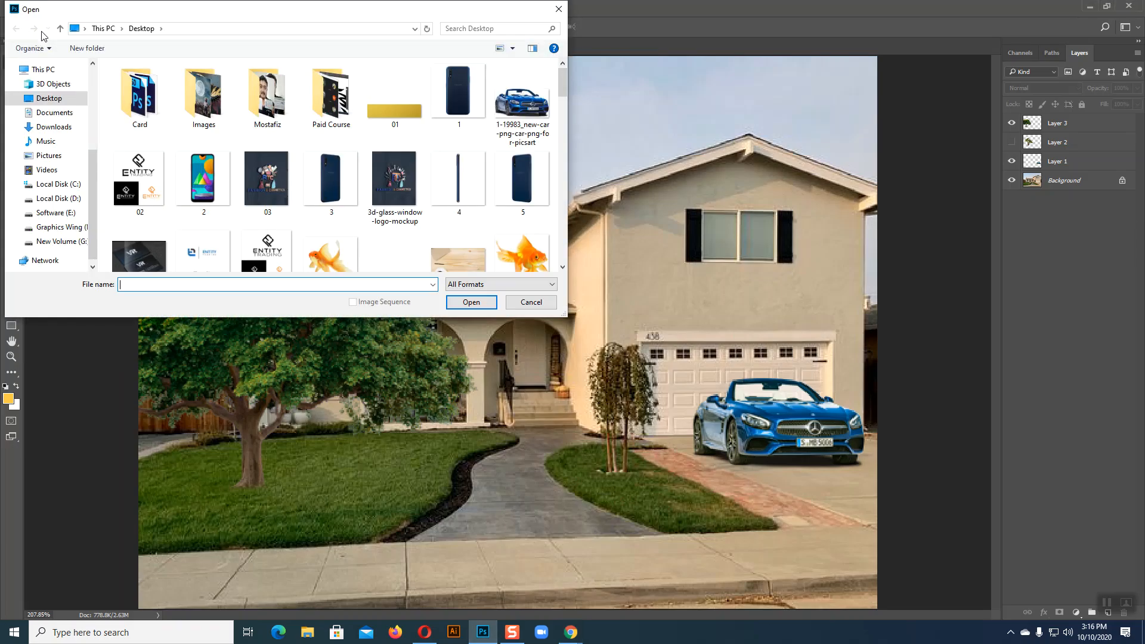
{"action": "scroll", "coordinate": [519, 140], "scroll_direction": "down", "scroll_amount": 3}
{"action": "scroll", "coordinate": [519, 141], "scroll_direction": "up", "scroll_amount": 3}
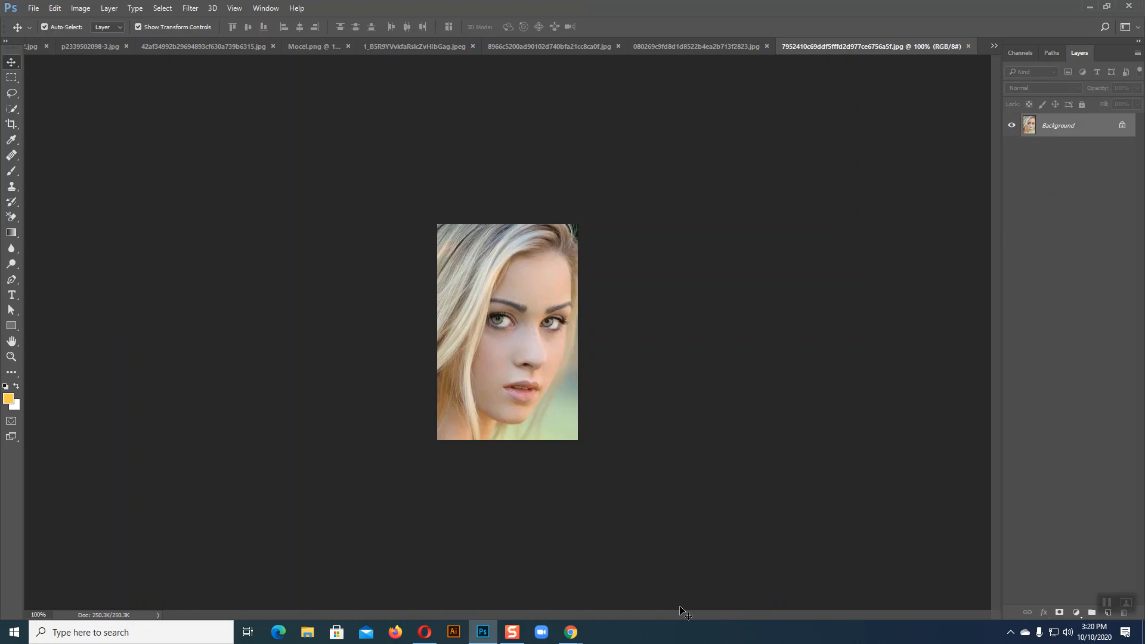
Examine the blonde woman's portrait at several magnifications, and bring up the dark-haired woman's portrait document
{"action": "key", "text": "ctrl+plus"}
{"action": "key", "text": "ctrl+plus"}
{"action": "key", "text": "ctrl+plus"}
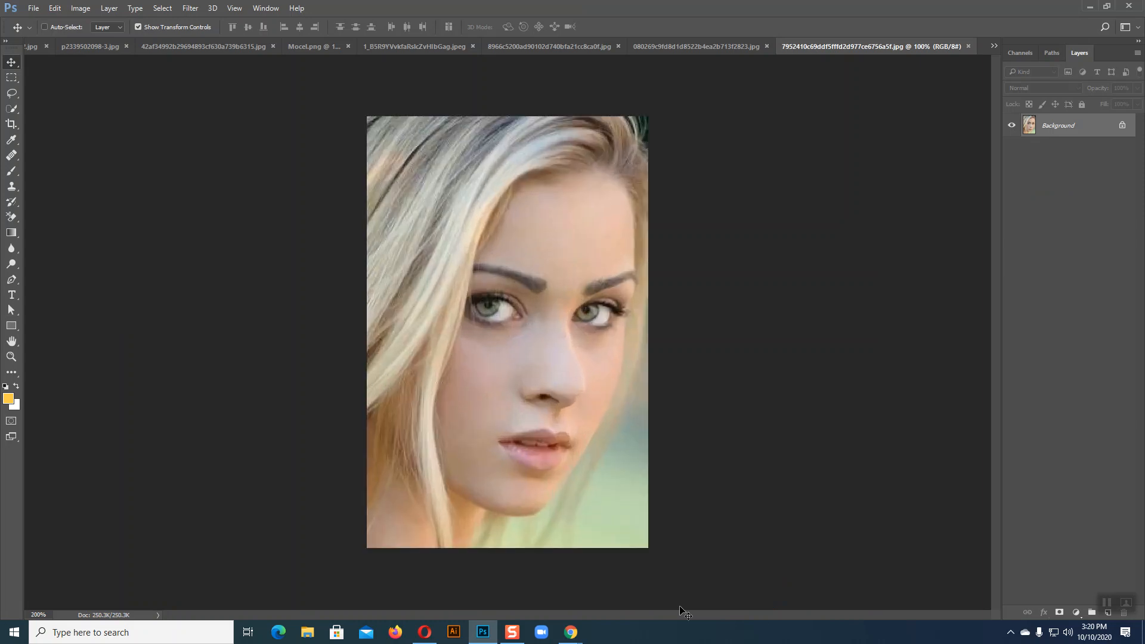
{"action": "key", "text": "ctrl+plus"}
{"action": "key", "text": "ctrl+plus"}
{"action": "key", "text": "ctrl+minus"}
{"action": "key", "text": "ctrl+minus"}
{"action": "key", "text": "ctrl+plus"}
{"action": "key", "text": "ctrl+plus"}
{"action": "key", "text": "ctrl+plus"}
{"action": "key", "text": "ctrl+minus"}
{"action": "key", "text": "ctrl+minus"}
{"action": "key", "text": "ctrl+minus"}
{"action": "key", "text": "ctrl+minus"}
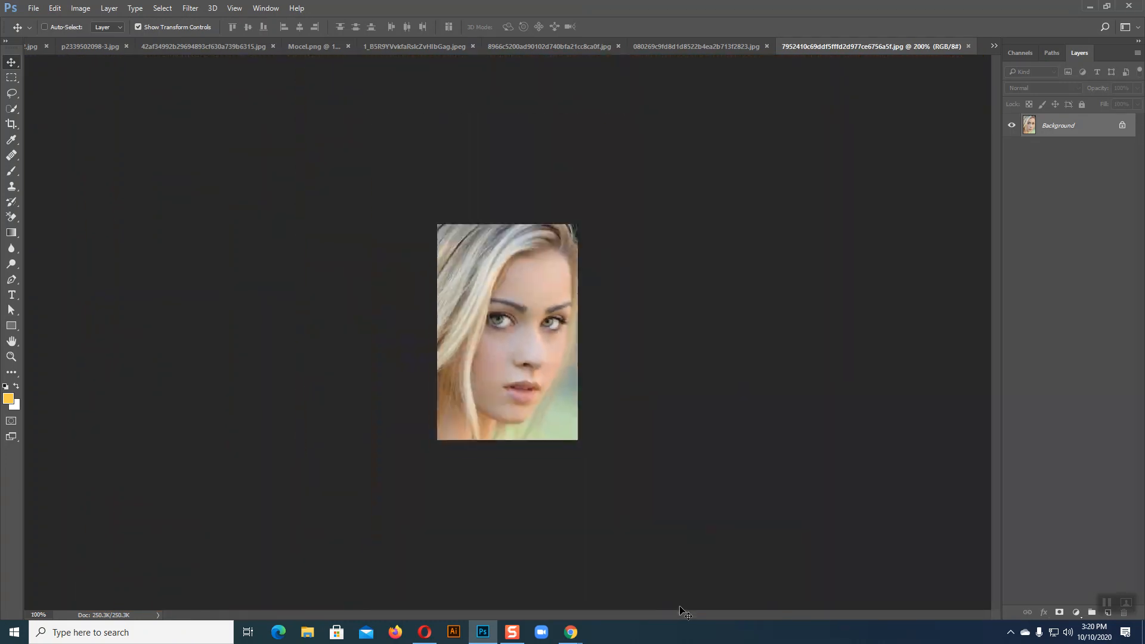
{"action": "left_click", "coordinate": [680, 47]}
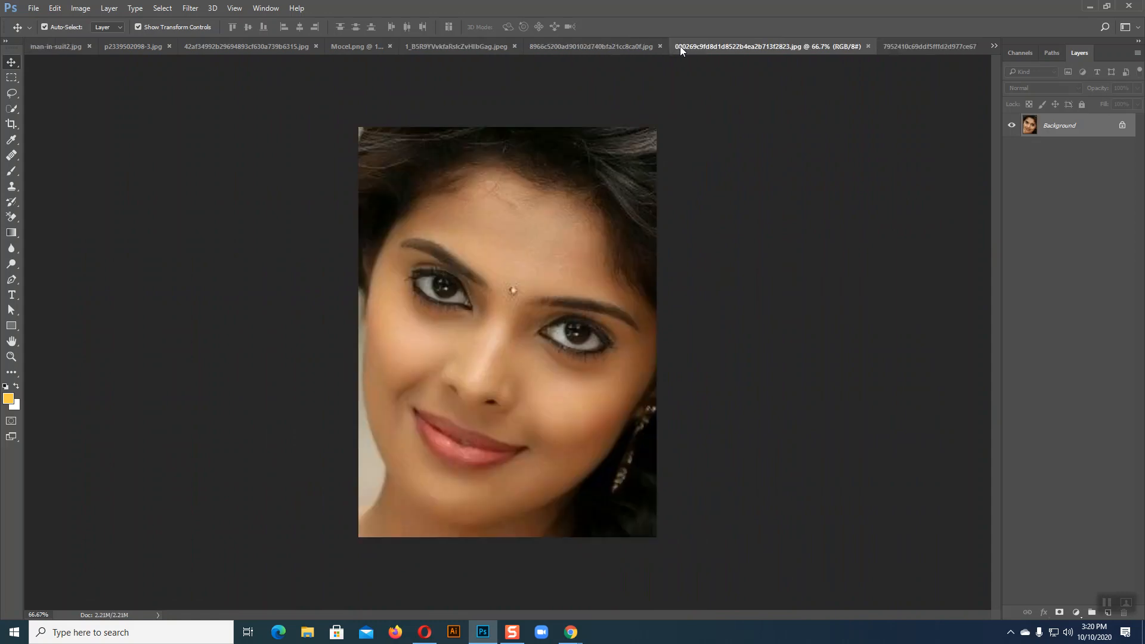
Examine the dark-haired woman's portrait at 200%, and inspect 8966c5200ad90102d740bfa21cc8ca0f.jpg at 300% around the eyes
{"action": "key", "text": "ctrl+plus"}
{"action": "key", "text": "ctrl+plus"}
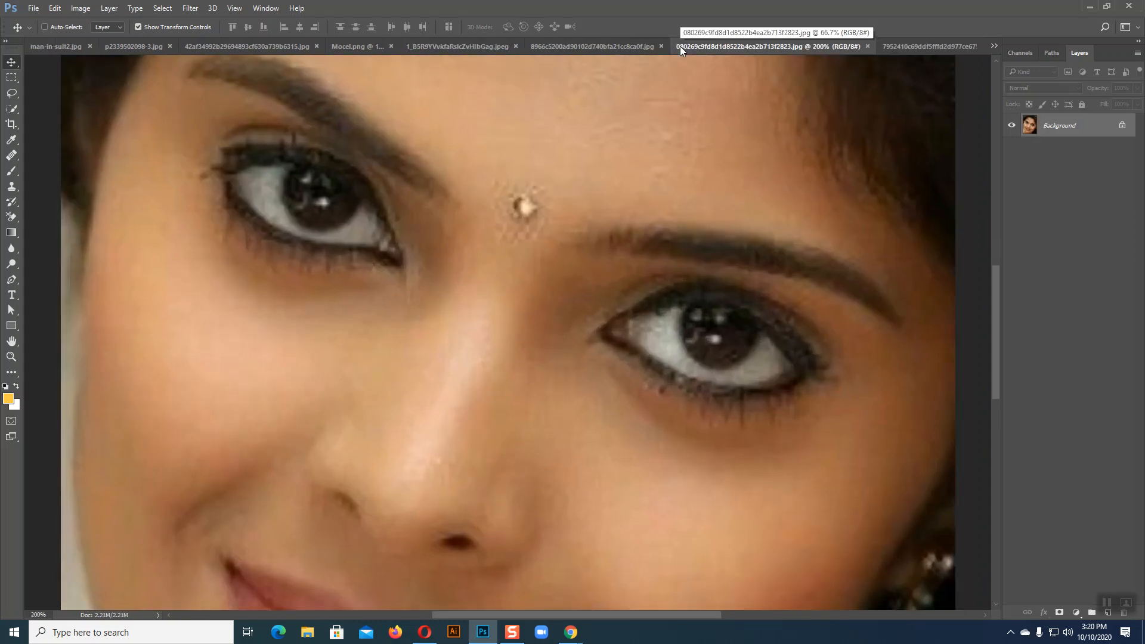
{"action": "key", "text": "ctrl+minus"}
{"action": "key", "text": "ctrl+minus"}
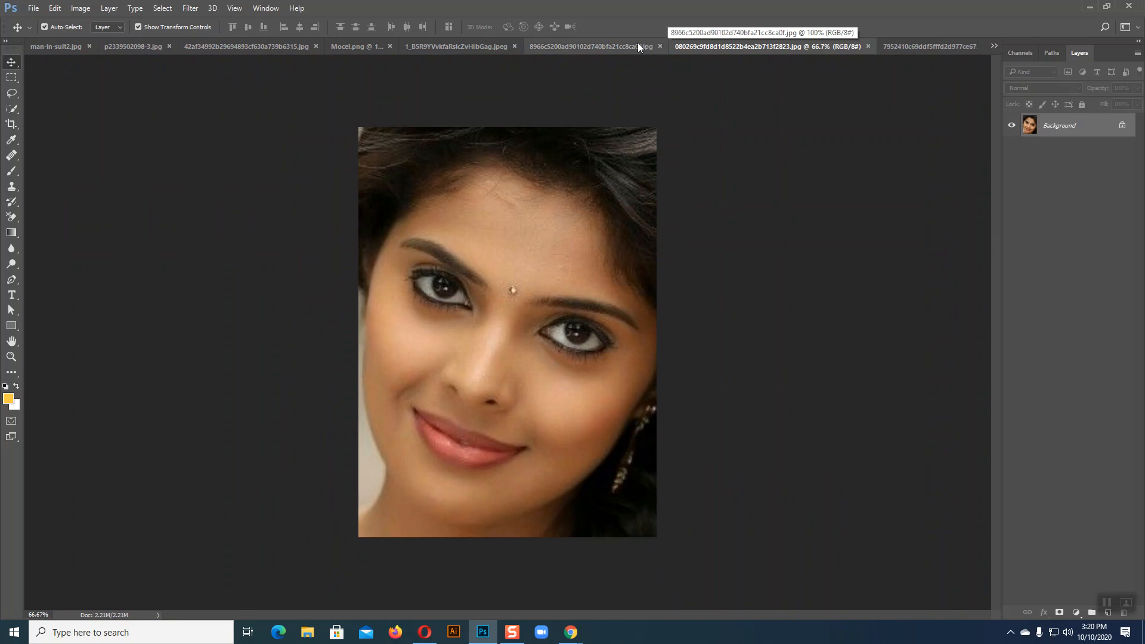
{"action": "left_click", "coordinate": [642, 47]}
{"action": "key", "text": "ctrl+plus"}
{"action": "key", "text": "ctrl+plus"}
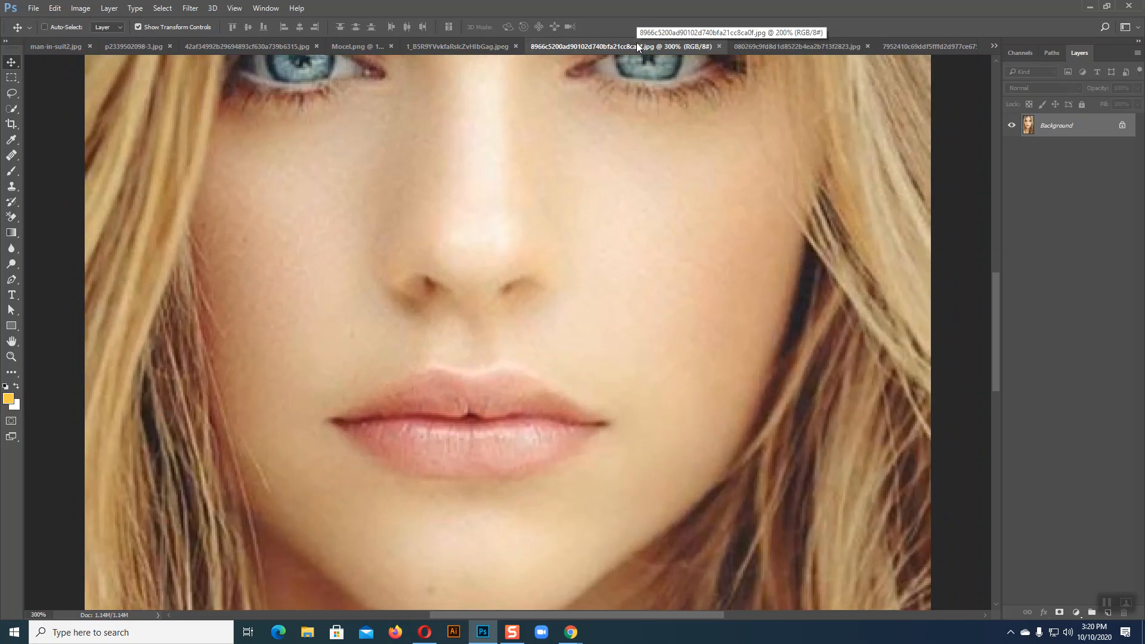
{"action": "scroll", "coordinate": [555, 123], "scroll_direction": "up", "scroll_amount": 5}
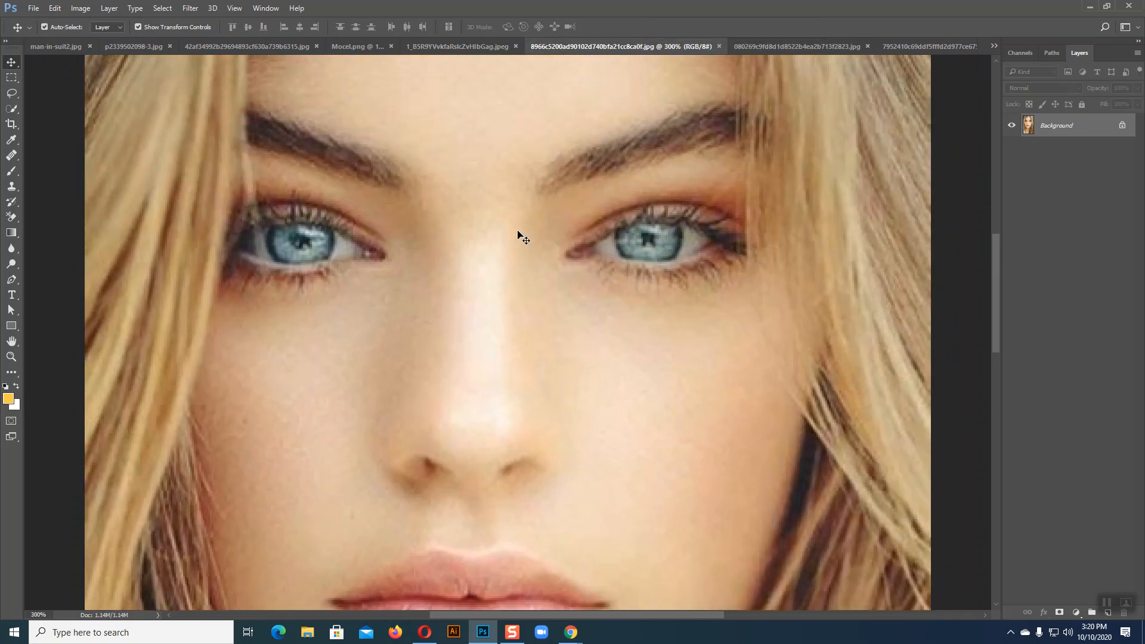
Bring up the curly-haired girl's portrait and examine its quality at several magnifications up to 600%
{"action": "left_click", "coordinate": [490, 47]}
{"action": "key", "text": "ctrl+plus"}
{"action": "key", "text": "ctrl+plus"}
{"action": "key", "text": "ctrl+plus"}
{"action": "key", "text": "ctrl+plus"}
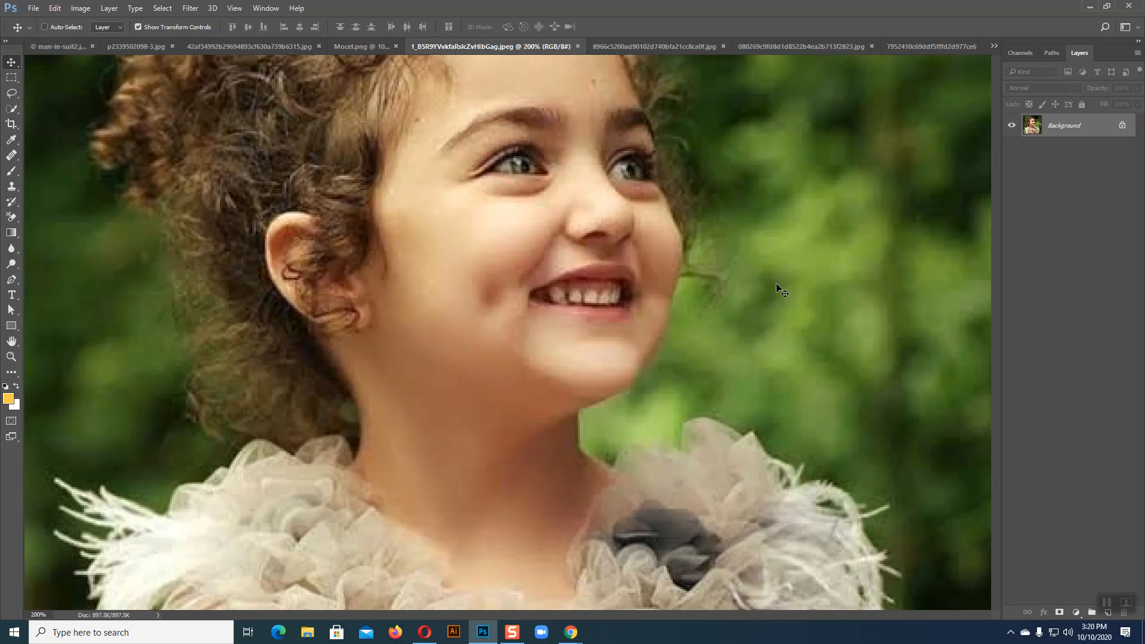
{"action": "key", "text": "ctrl+minus"}
{"action": "key", "text": "ctrl+minus"}
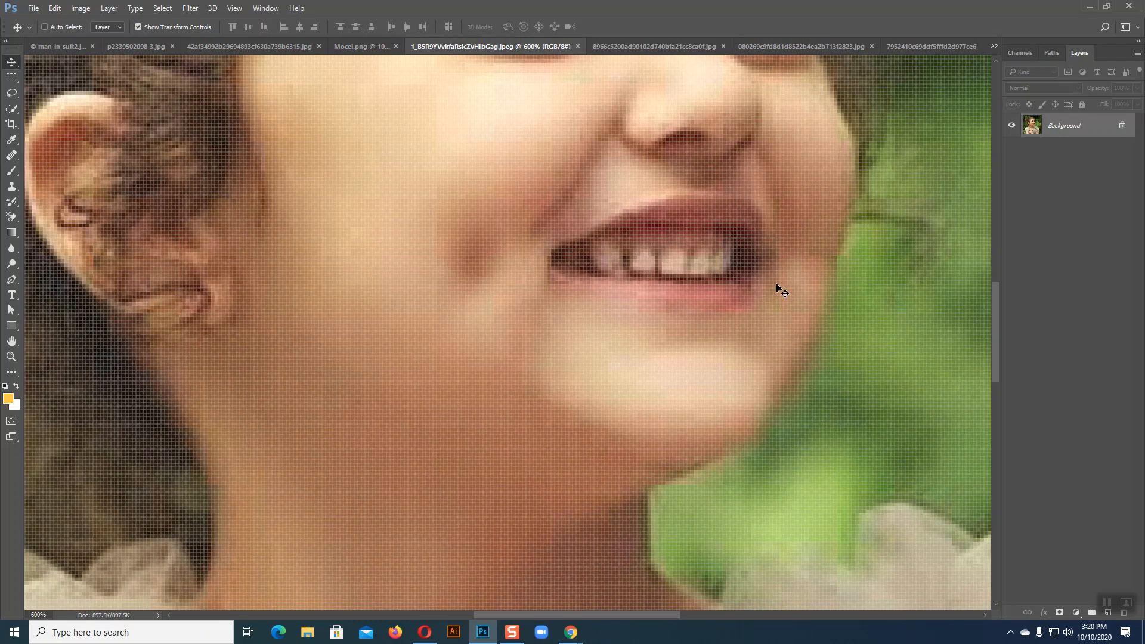
{"action": "key", "text": "ctrl+minus"}
{"action": "key", "text": "ctrl+minus"}
{"action": "key", "text": "ctrl+minus"}
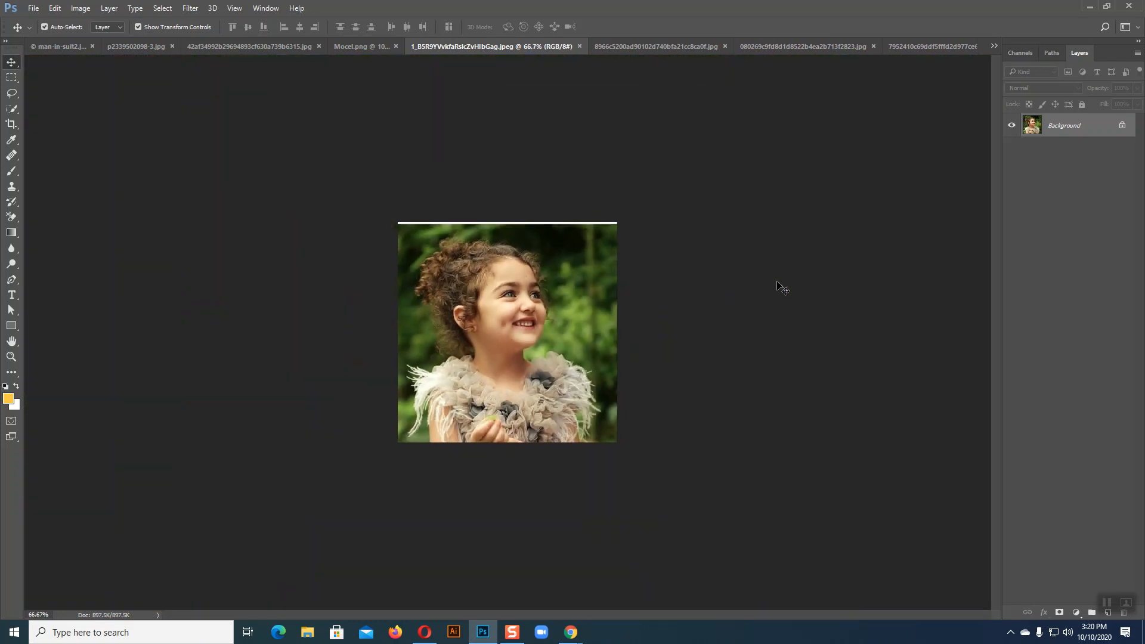
Bring up Mocel.png and examine its pixel quality at magnifications up to 500%, ending at 200%
{"action": "left_click", "coordinate": [349, 47]}
{"action": "key", "text": "ctrl+plus"}
{"action": "key", "text": "ctrl+plus"}
{"action": "key", "text": "ctrl+plus"}
{"action": "key", "text": "ctrl+plus"}
{"action": "key", "text": "ctrl+plus"}
{"action": "key", "text": "ctrl+plus"}
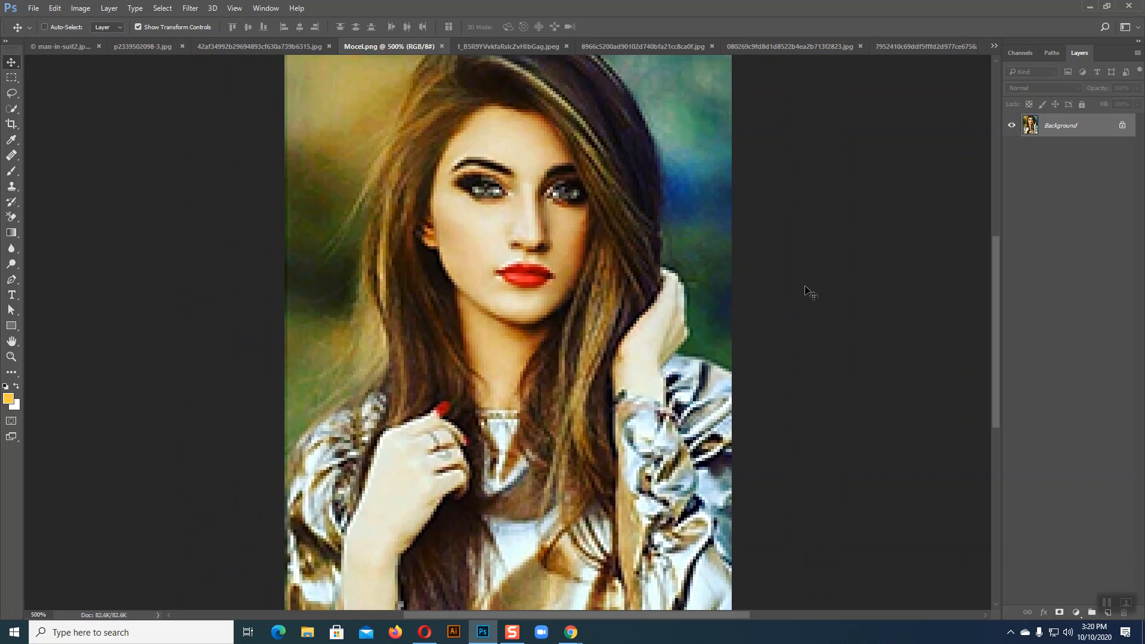
{"action": "key", "text": "ctrl+minus"}
{"action": "key", "text": "ctrl+minus"}
{"action": "key", "text": "ctrl+minus"}
{"action": "key", "text": "ctrl+minus"}
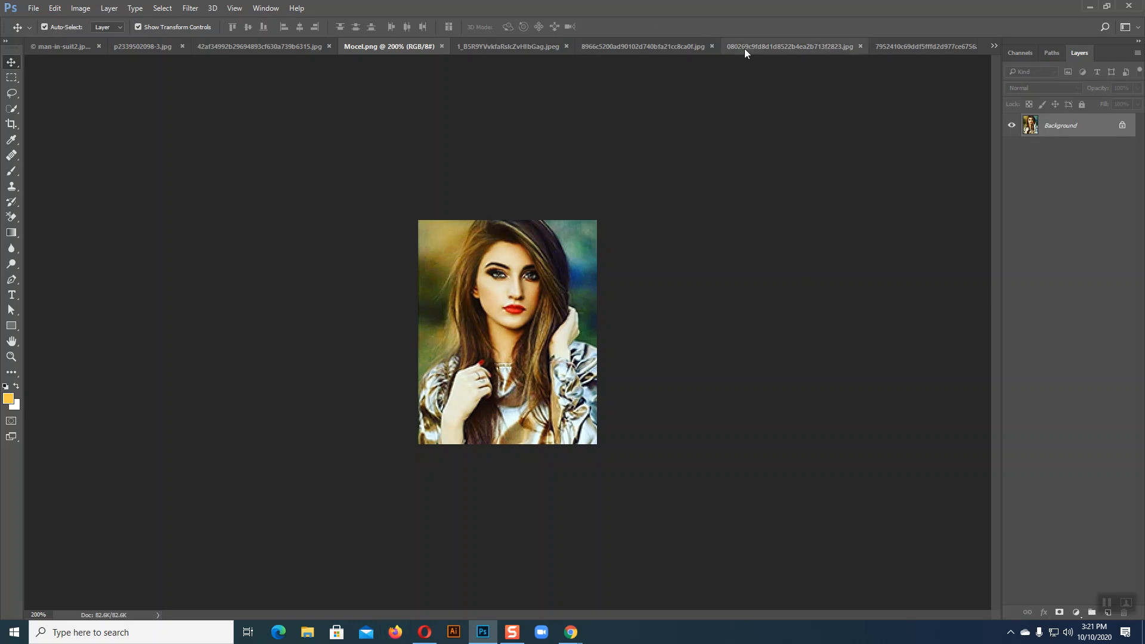
{"action": "left_click", "coordinate": [71, 47]}
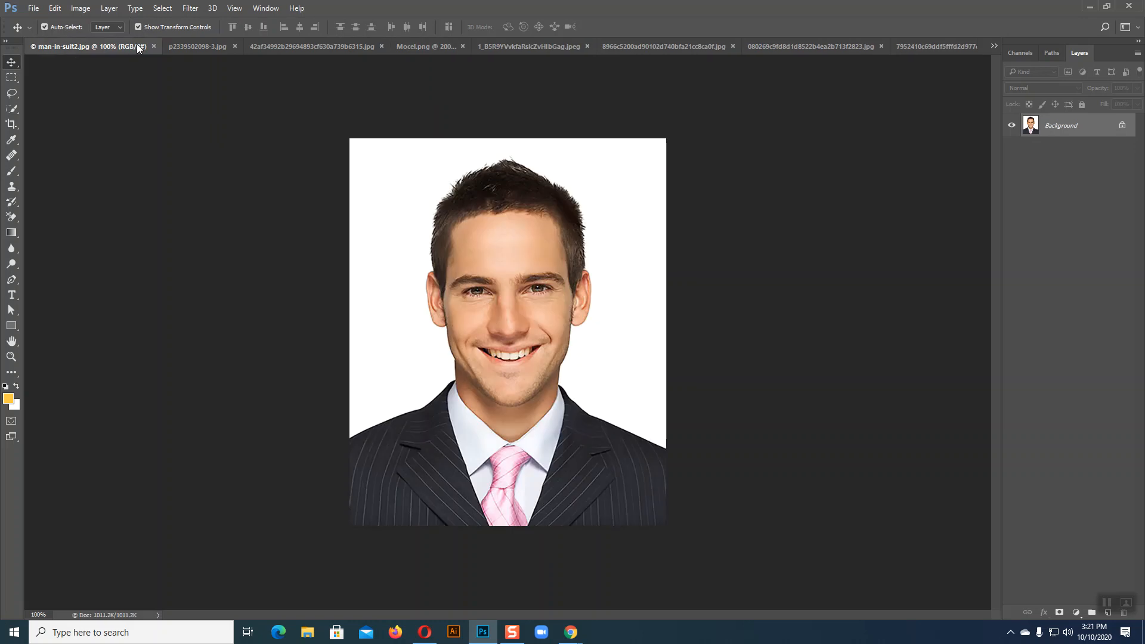
{"action": "left_click", "coordinate": [216, 46]}
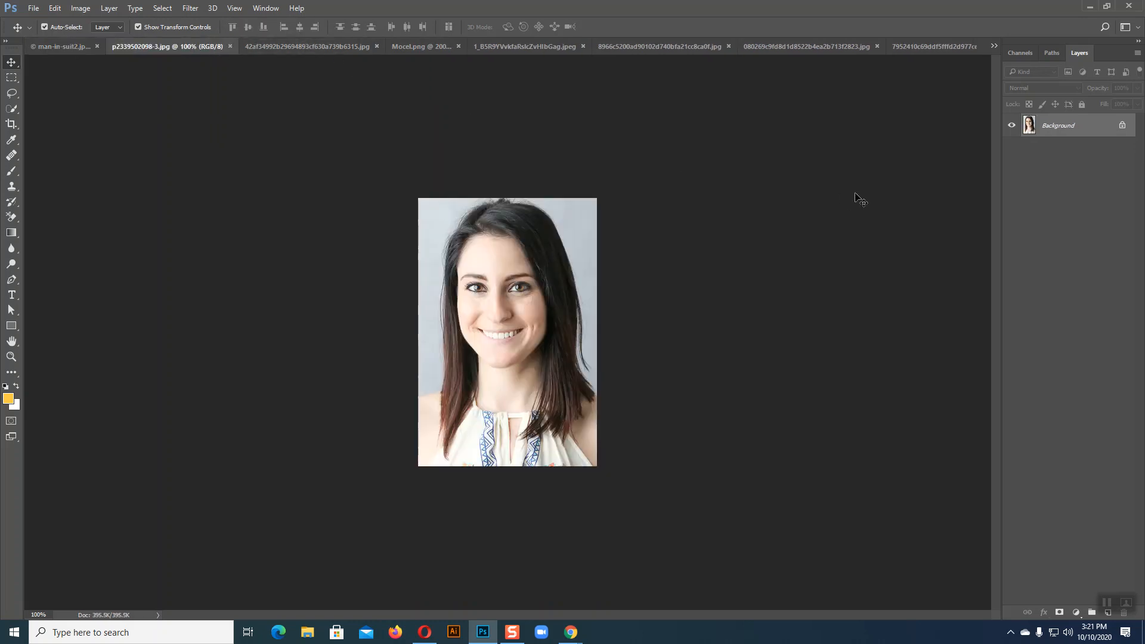
{"action": "key", "text": "ctrl+plus"}
{"action": "key", "text": "ctrl+plus"}
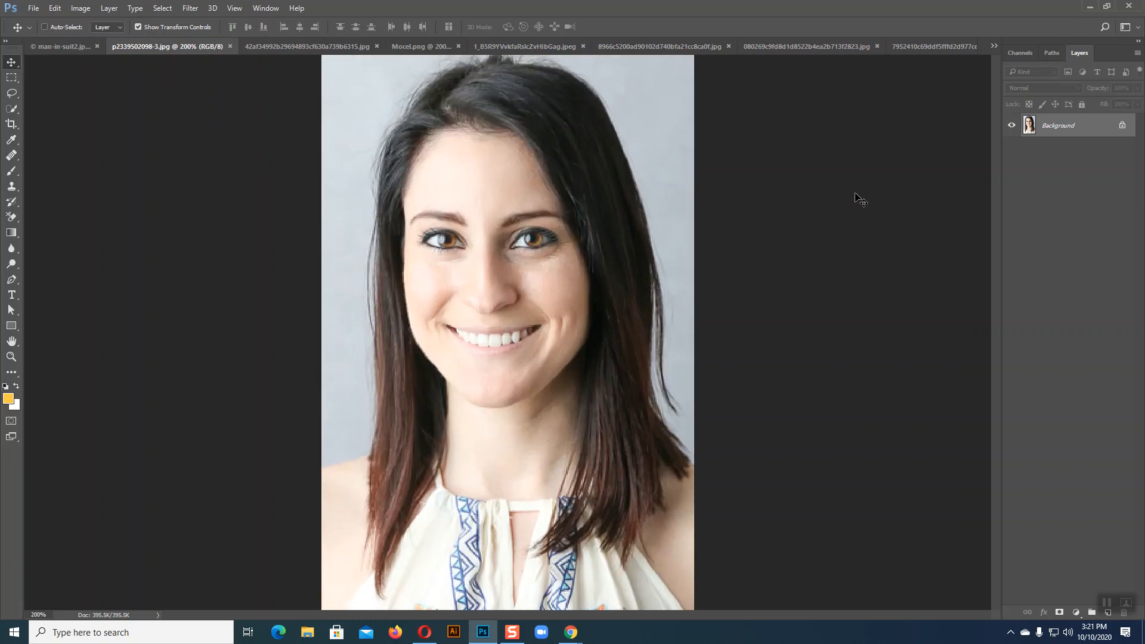
{"action": "key", "text": "ctrl+plus"}
{"action": "key", "text": "ctrl+plus"}
{"action": "key", "text": "ctrl+plus"}
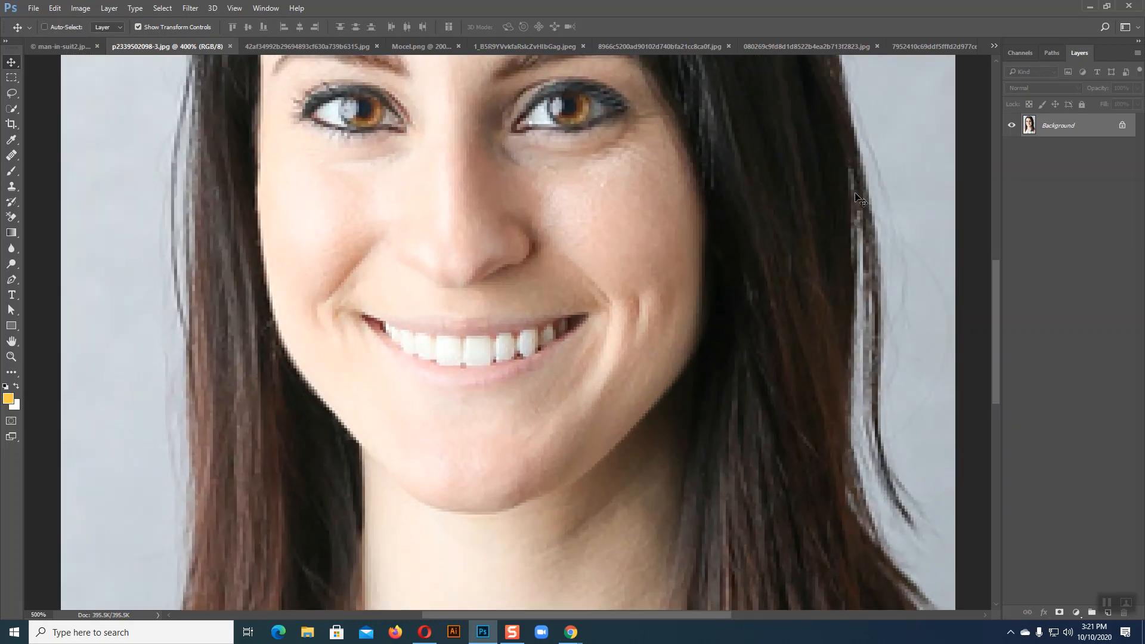
{"action": "key", "text": "ctrl+minus"}
{"action": "key", "text": "ctrl+minus"}
{"action": "key", "text": "ctrl+minus"}
{"action": "key", "text": "ctrl+minus"}
{"action": "key", "text": "ctrl+minus"}
{"action": "key", "text": "ctrl+minus"}
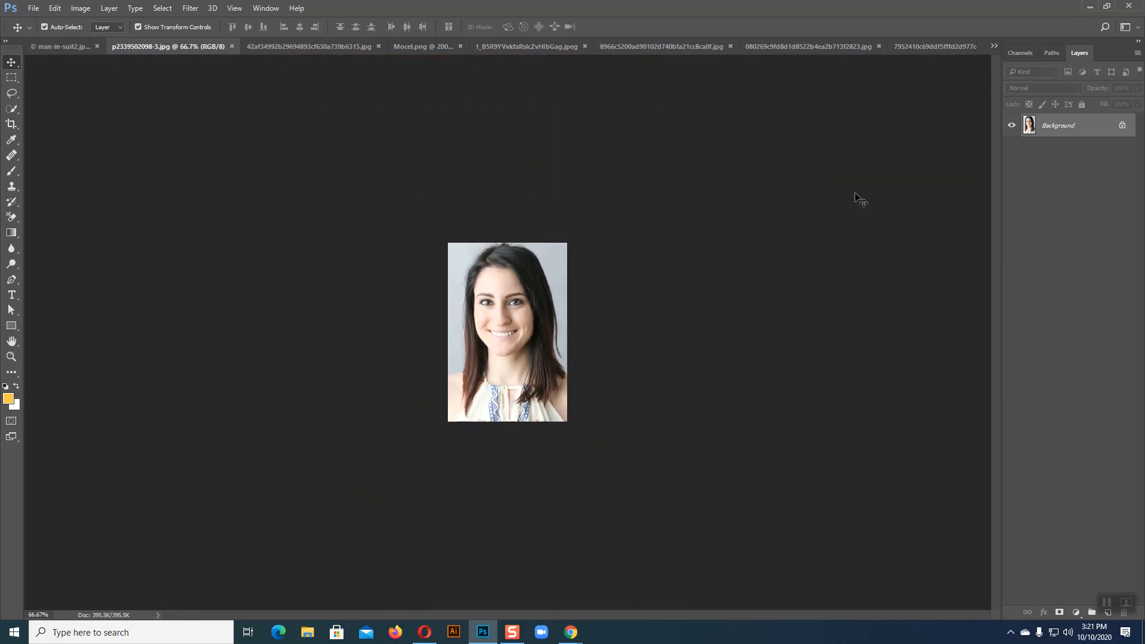
{"action": "key", "text": "ctrl+0"}
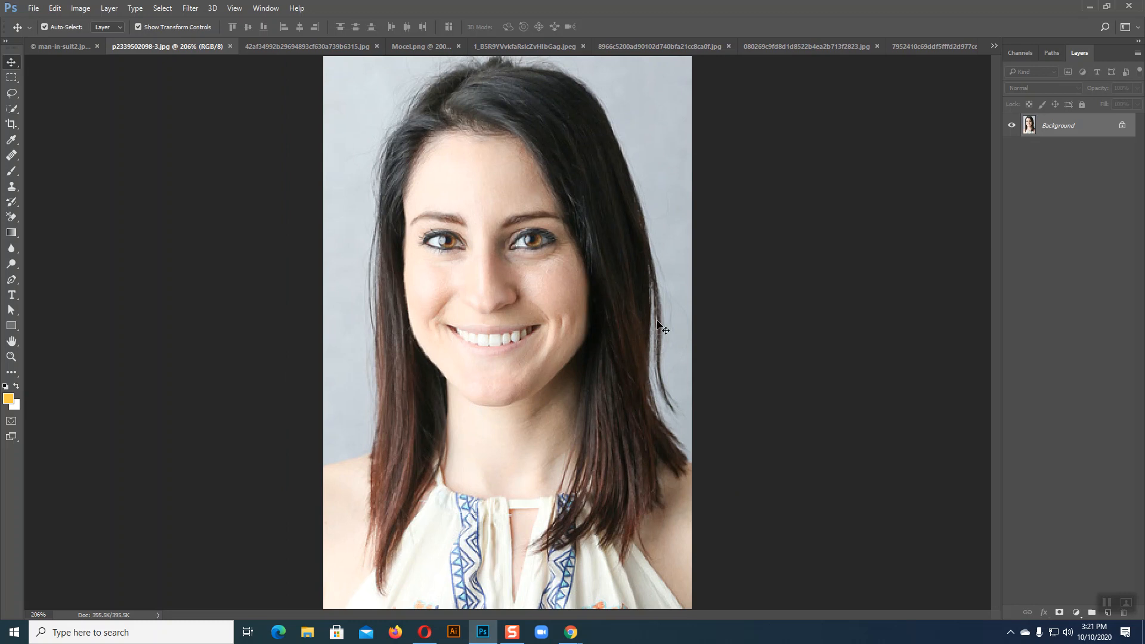
{"action": "left_click", "coordinate": [341, 48]}
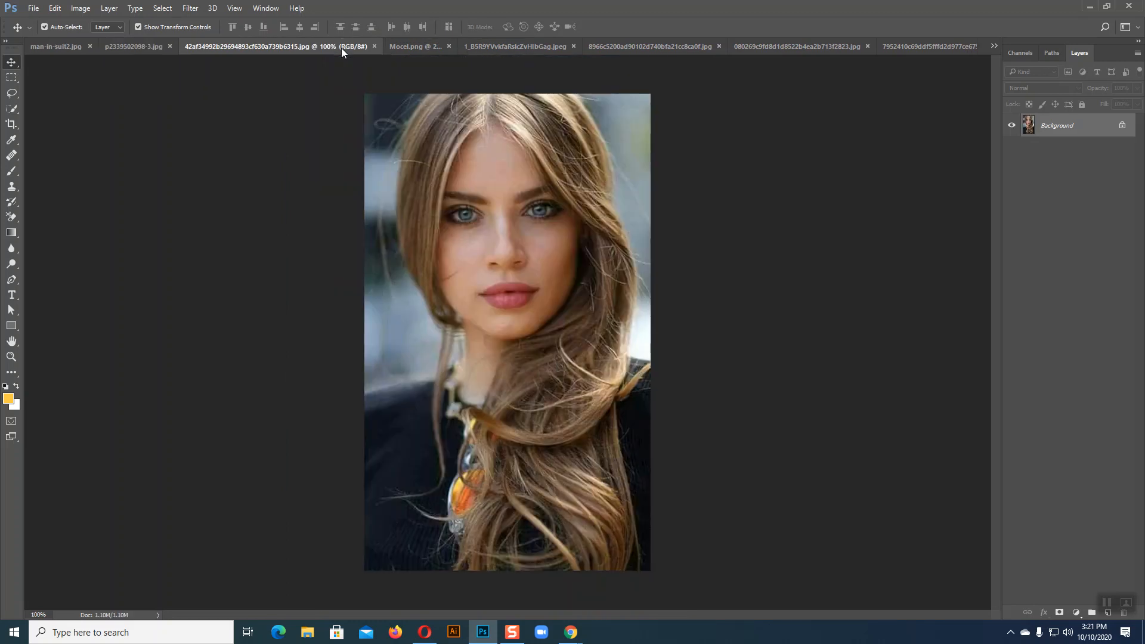
{"action": "left_click", "coordinate": [152, 52]}
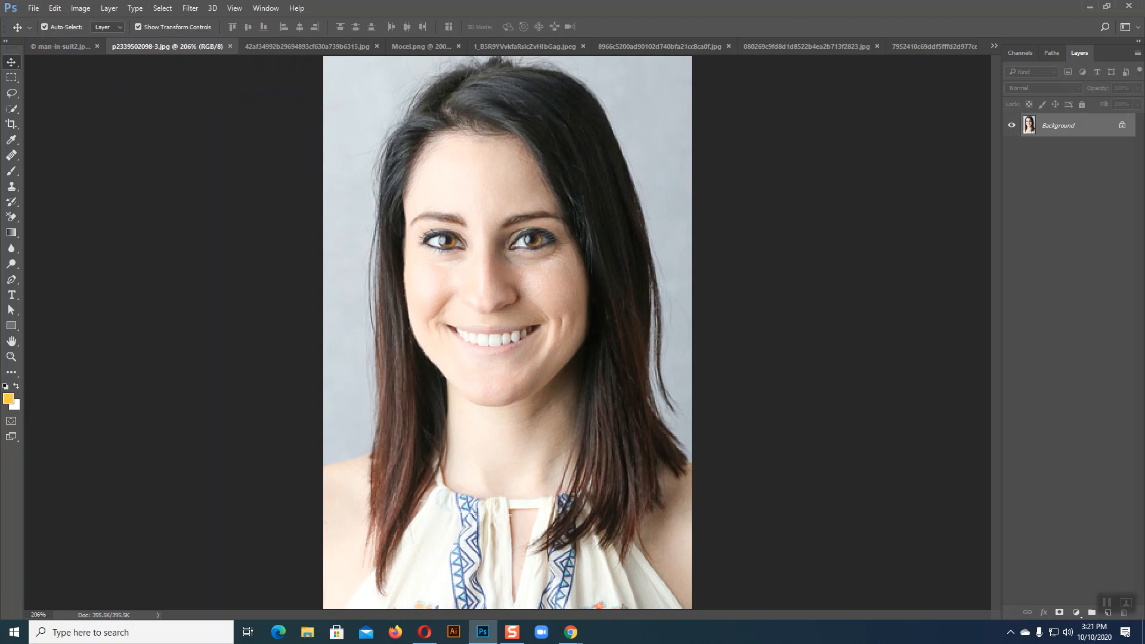
{"action": "left_click", "coordinate": [81, 12]}
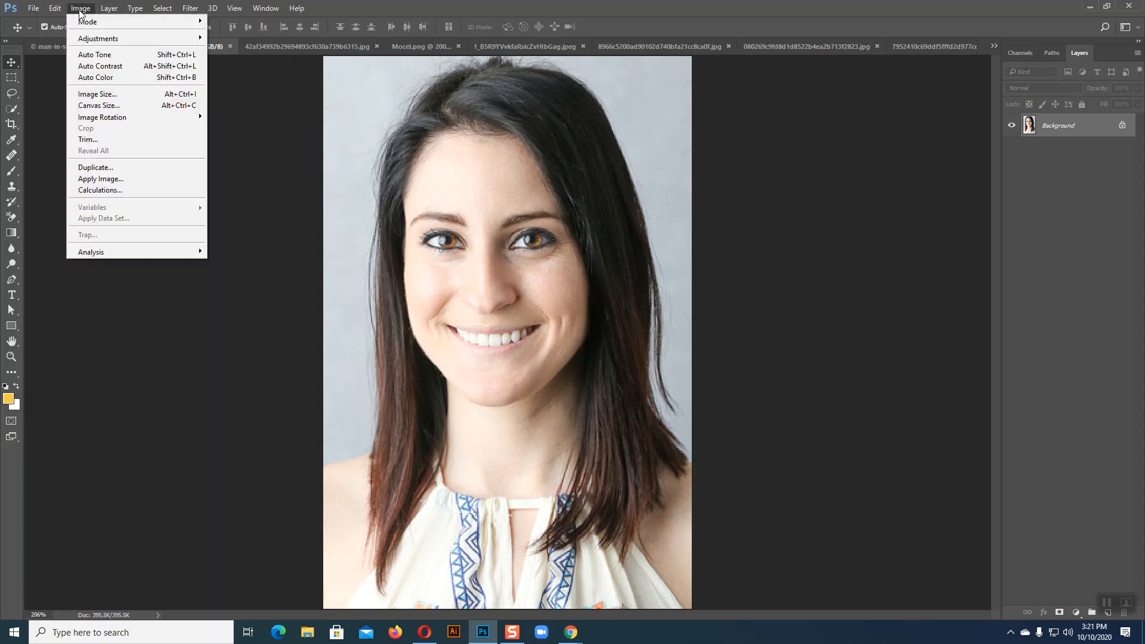
{"action": "left_click", "coordinate": [99, 95]}
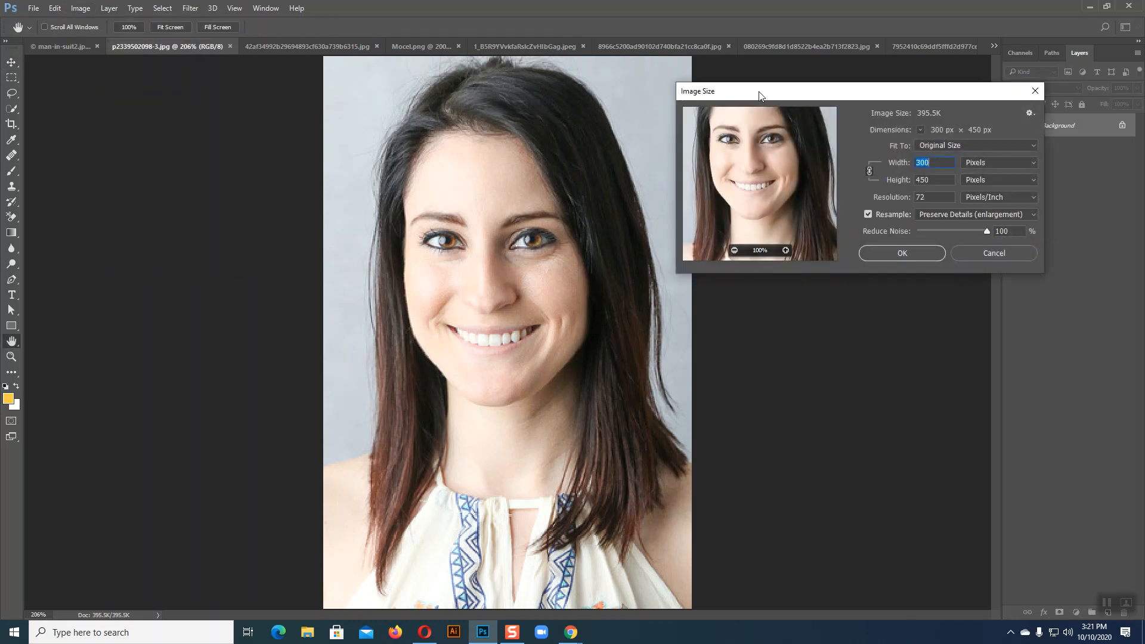
{"action": "left_click_drag", "start_coordinate": [832, 98], "coordinate": [685, 146]}
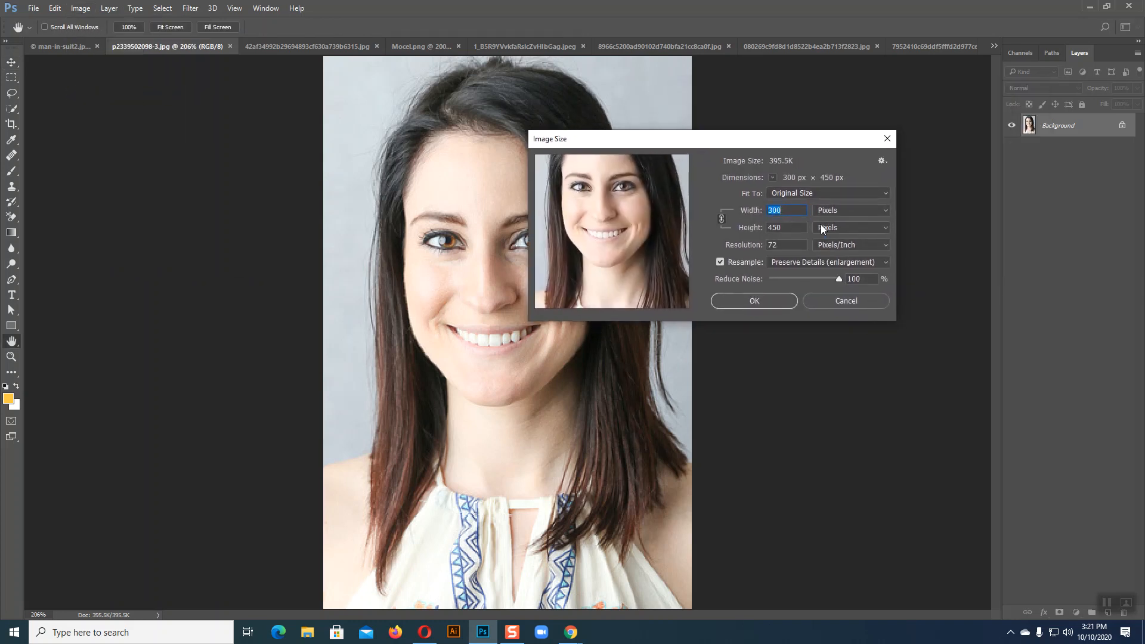
{"action": "left_click", "coordinate": [770, 227]}
{"action": "left_click", "coordinate": [786, 209]}
{"action": "left_click_drag", "start_coordinate": [783, 210], "coordinate": [760, 231]}
{"action": "left_click", "coordinate": [779, 247]}
{"action": "left_click_drag", "start_coordinate": [779, 247], "coordinate": [765, 247]}
{"action": "left_click_drag", "start_coordinate": [731, 135], "coordinate": [850, 73]}
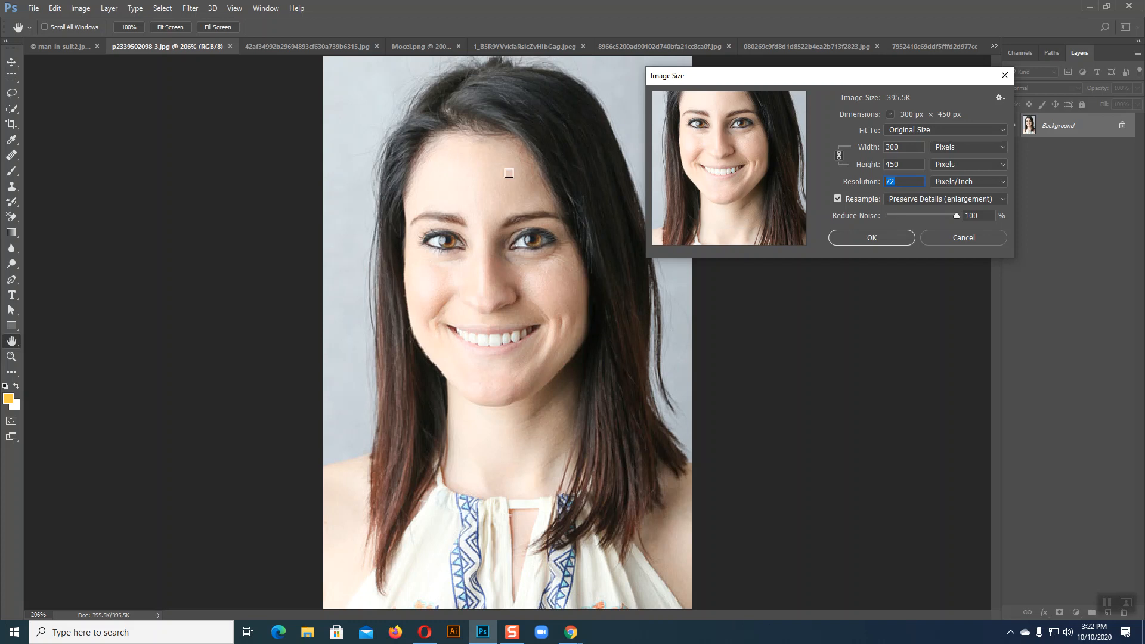
{"action": "left_click_drag", "start_coordinate": [901, 80], "coordinate": [903, 181]}
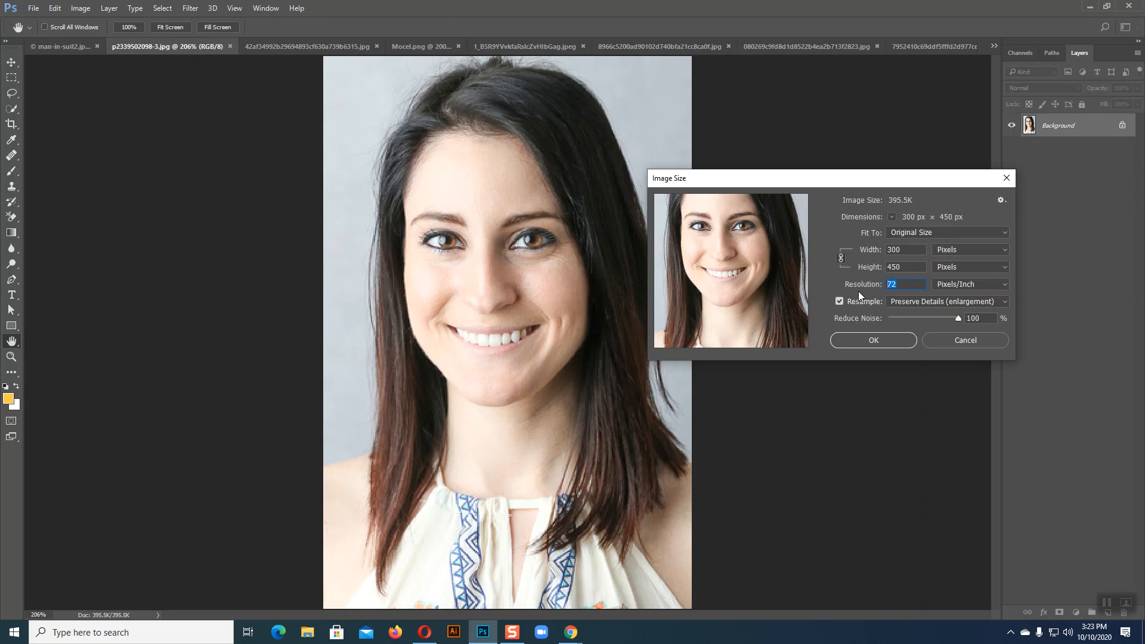
Try a resolution of 300 pixels/inch and check the recalculated width and height
{"action": "type", "text": "300"}
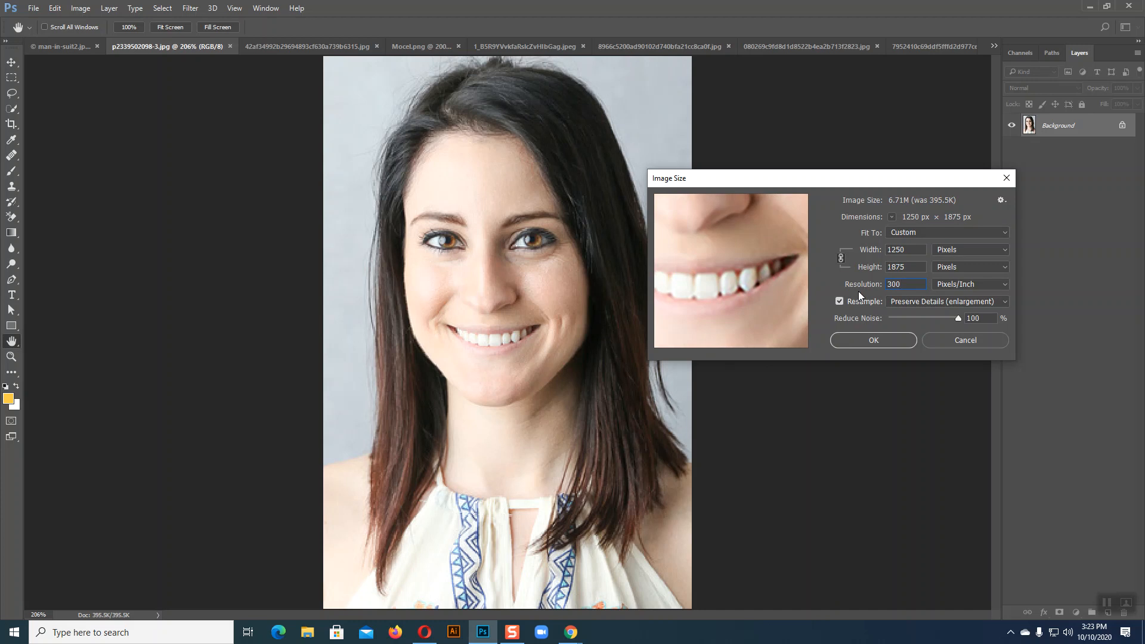
{"action": "double_click", "coordinate": [896, 285]}
{"action": "double_click", "coordinate": [890, 250]}
{"action": "double_click", "coordinate": [904, 266]}
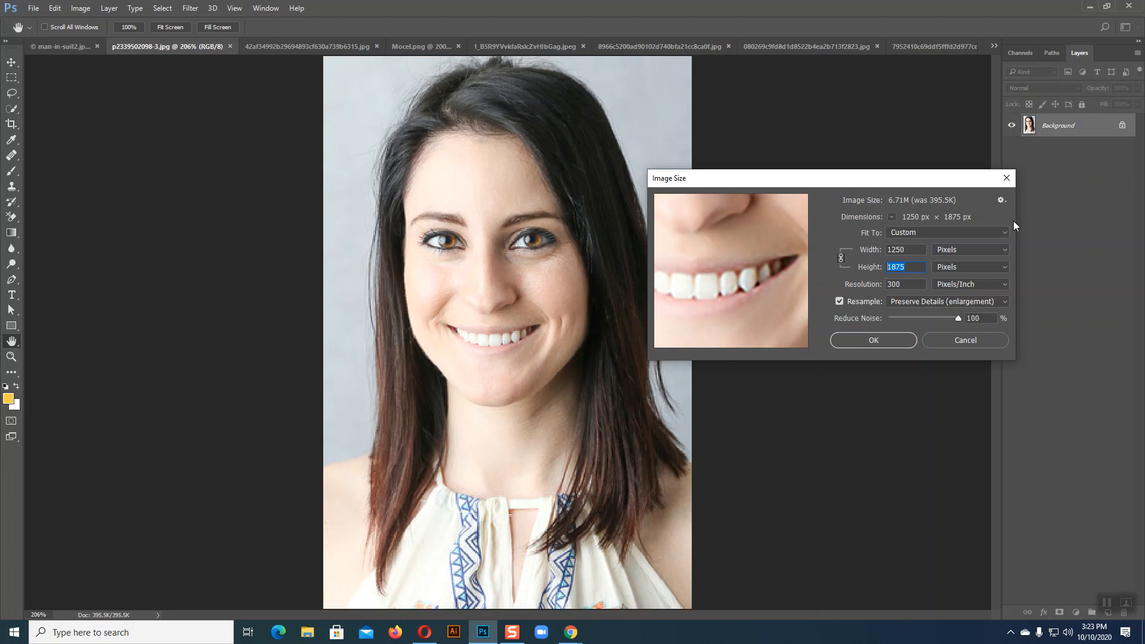
Try a resolution of 150 pixels/inch and inspect the woman's eyes in the Image Size preview
{"action": "left_click", "coordinate": [916, 286]}
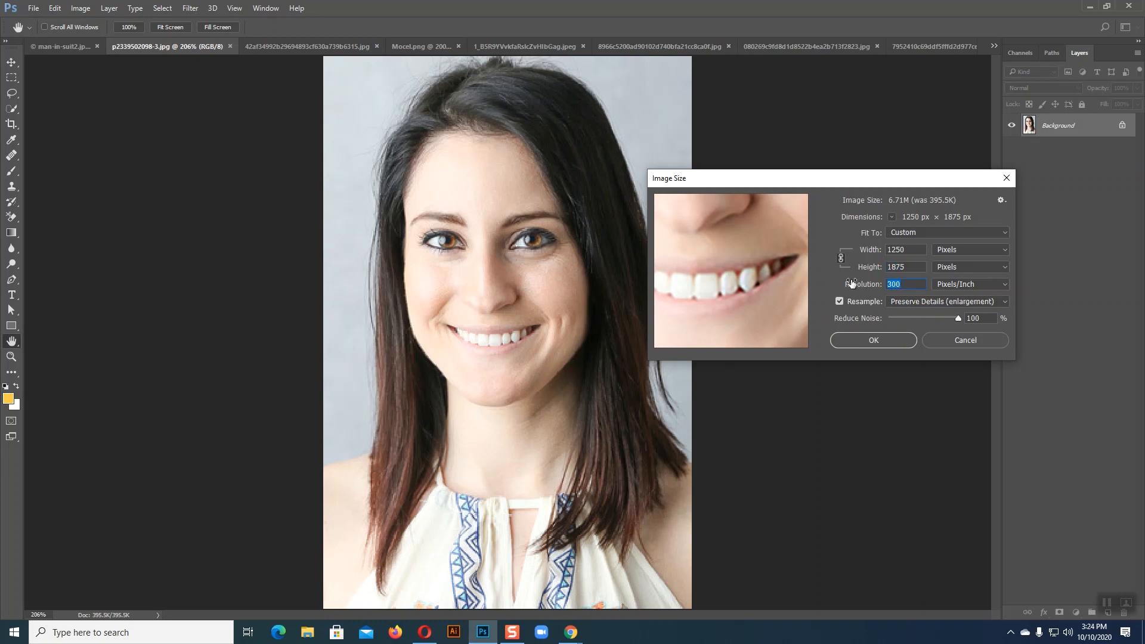
{"action": "type", "text": "150"}
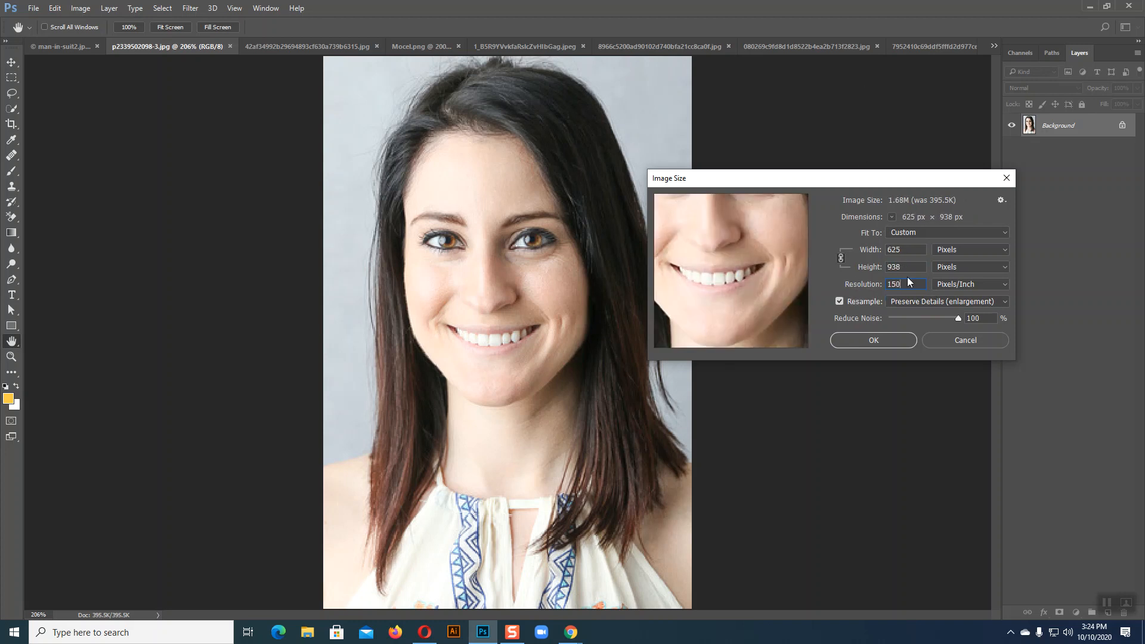
{"action": "left_click_drag", "start_coordinate": [757, 245], "coordinate": [740, 303]}
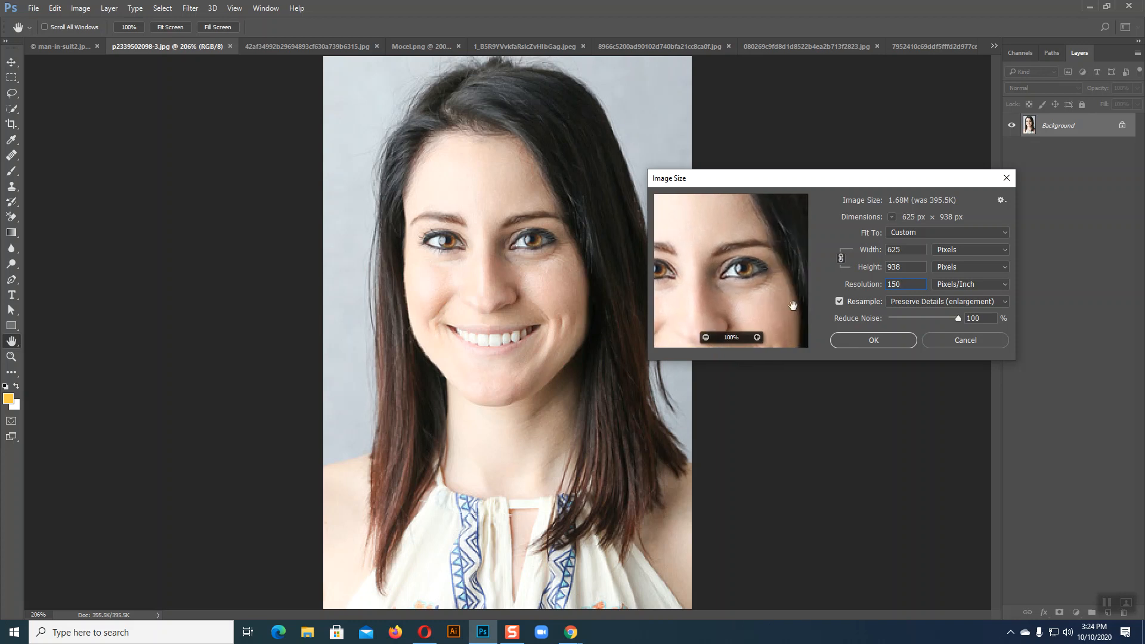
Try resolutions of 100 and 50 pixels/inch to compare the recalculated image dimensions
{"action": "double_click", "coordinate": [895, 284]}
{"action": "type", "text": "100"}
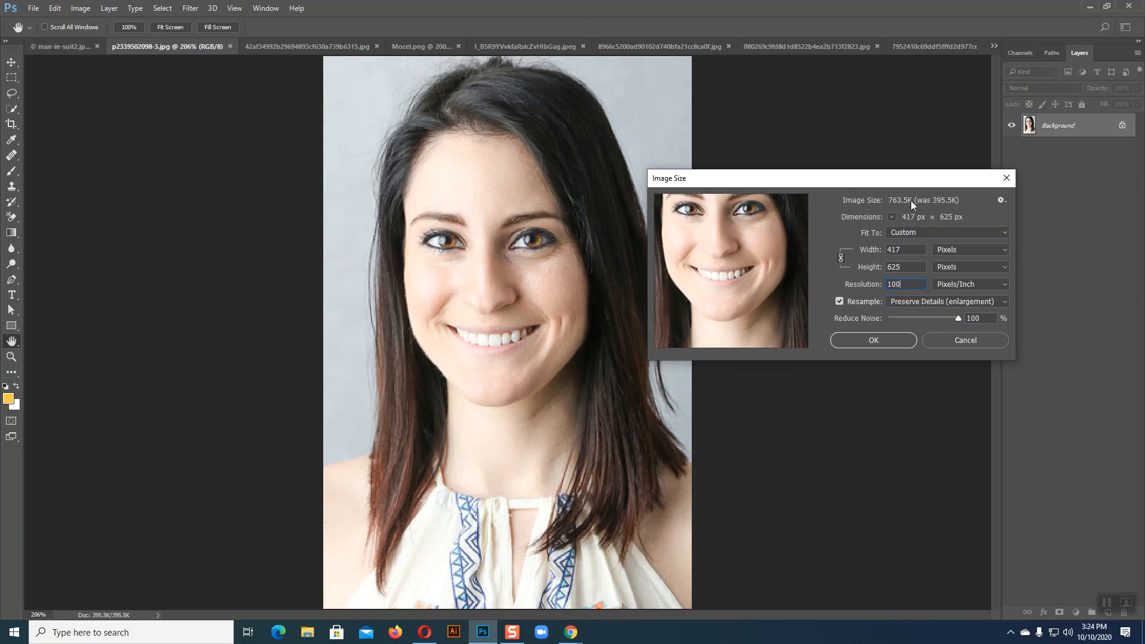
{"action": "double_click", "coordinate": [898, 284]}
{"action": "type", "text": "50"}
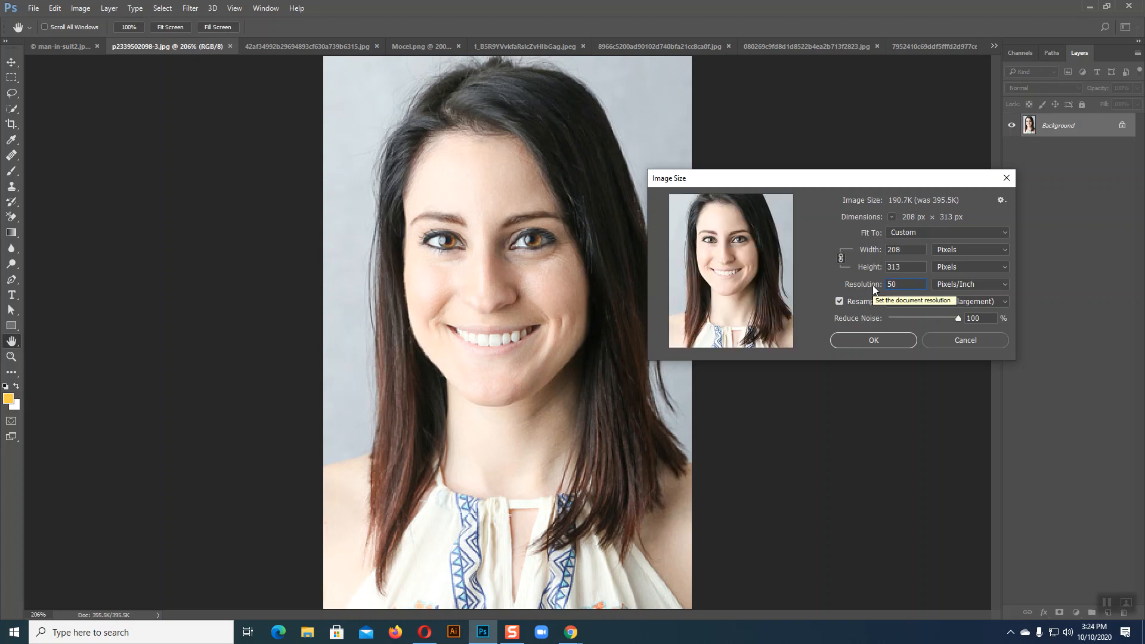
Set the resolution to 200 pixels/inch and inspect the forehead and eye area in the preview
{"action": "left_click_drag", "start_coordinate": [901, 289], "coordinate": [856, 291]}
{"action": "type", "text": "200"}
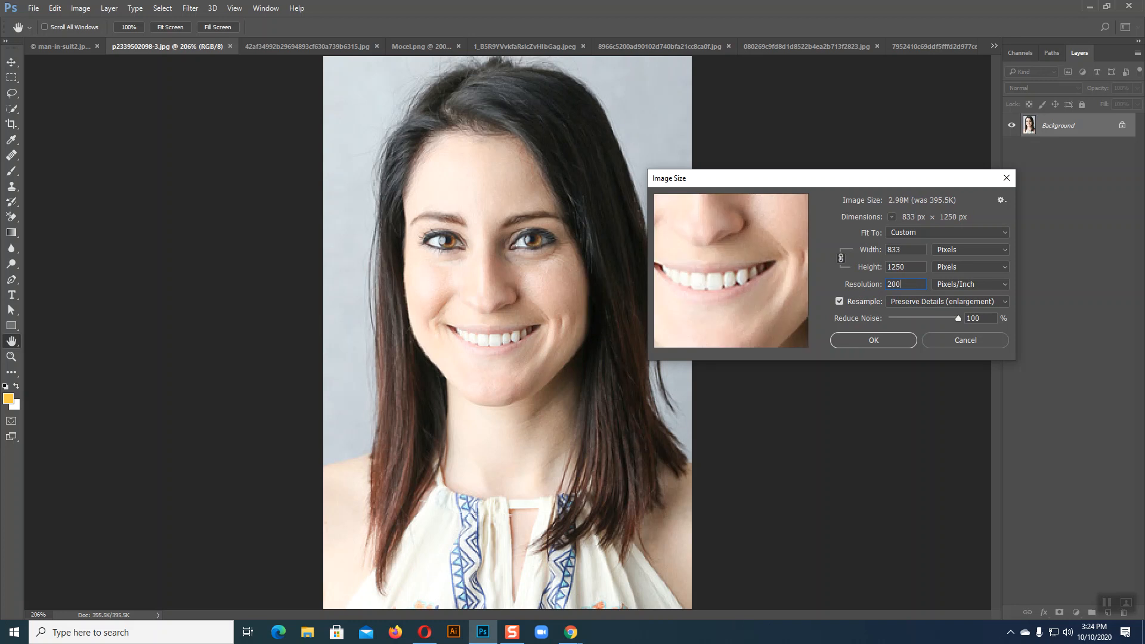
{"action": "mouse_move", "coordinate": [753, 234]}
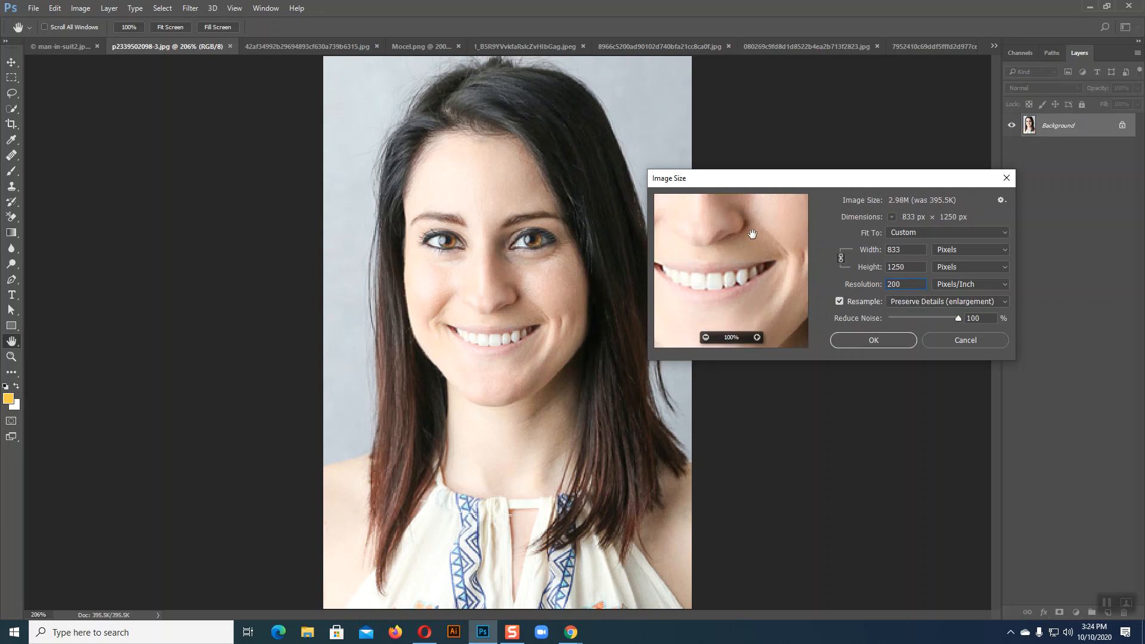
{"action": "left_click_drag", "start_coordinate": [753, 234], "coordinate": [723, 368]}
{"action": "left_click_drag", "start_coordinate": [744, 309], "coordinate": [774, 329]}
{"action": "left_click_drag", "start_coordinate": [761, 268], "coordinate": [756, 303]}
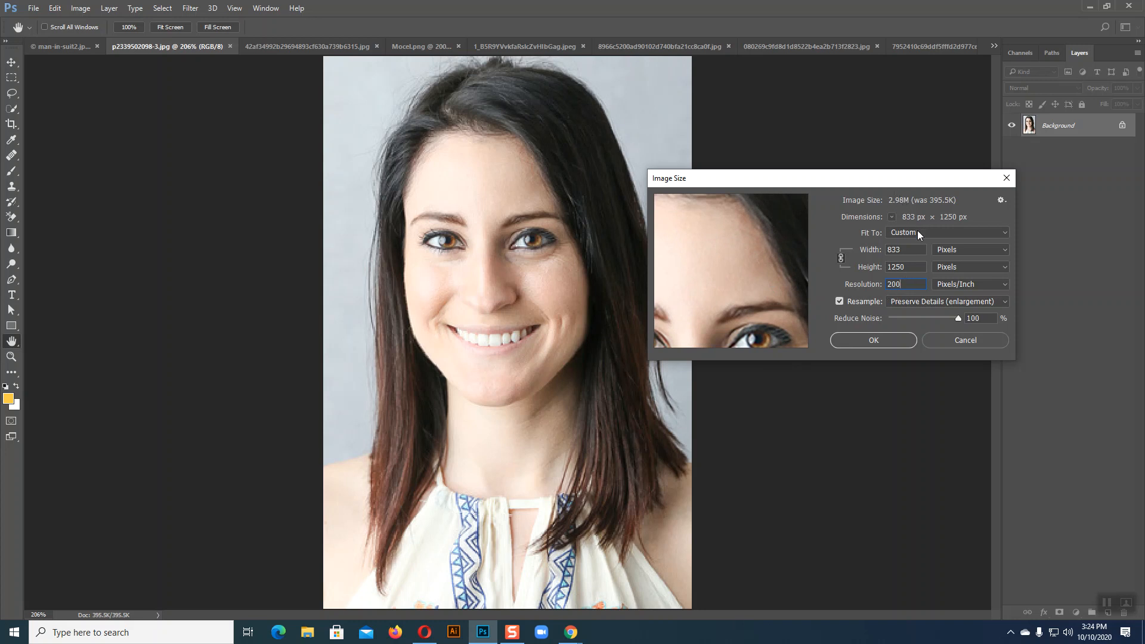
Try an image width of 2000 pixels and inspect the eye in the Image Size preview
{"action": "left_click_drag", "start_coordinate": [909, 251], "coordinate": [885, 244]}
{"action": "type", "text": "2000"}
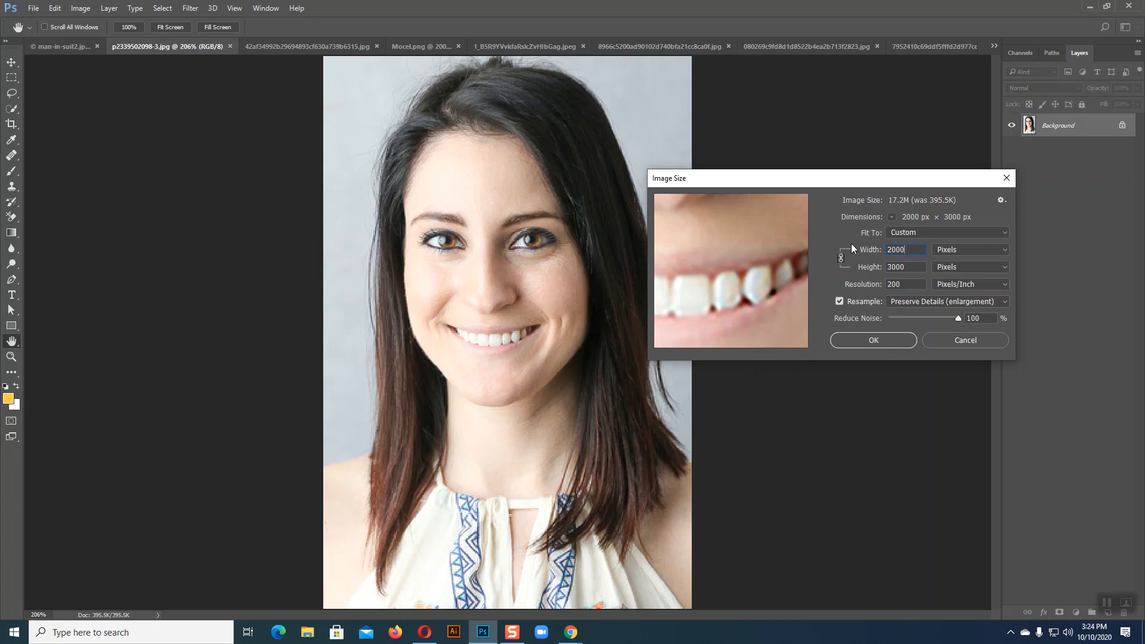
{"action": "left_click_drag", "start_coordinate": [724, 225], "coordinate": [761, 324]}
{"action": "left_click_drag", "start_coordinate": [759, 258], "coordinate": [734, 263]}
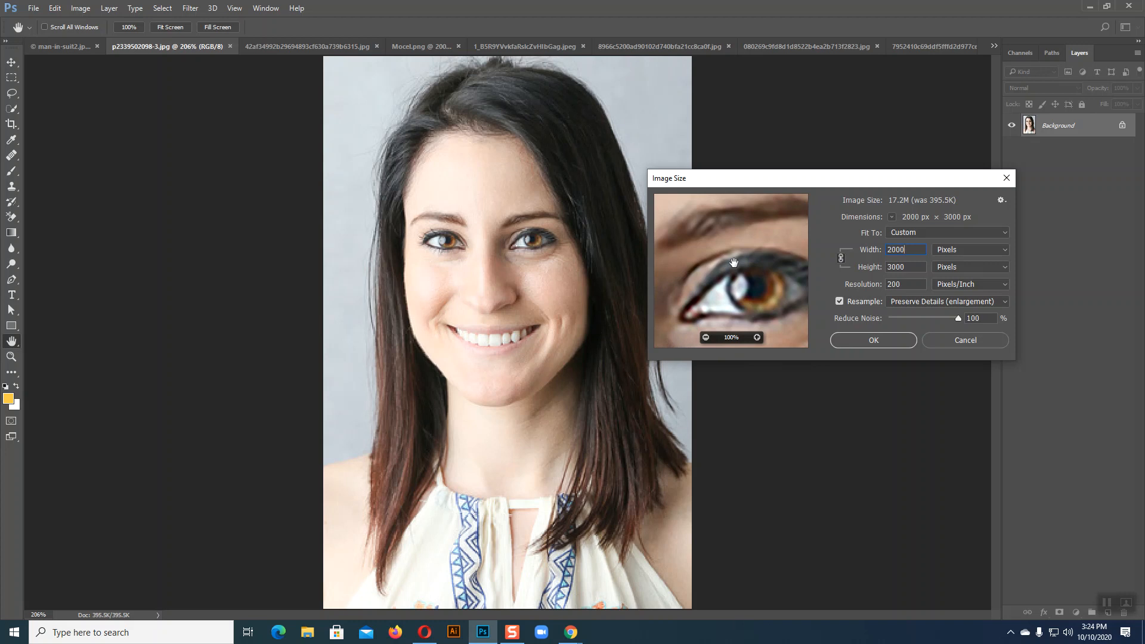
Clear the trial image width and cancel the pending Image Size changes
{"action": "key", "text": "BackSpace"}
{"action": "key", "text": "BackSpace"}
{"action": "key", "text": "BackSpace"}
{"action": "key", "text": "BackSpace"}
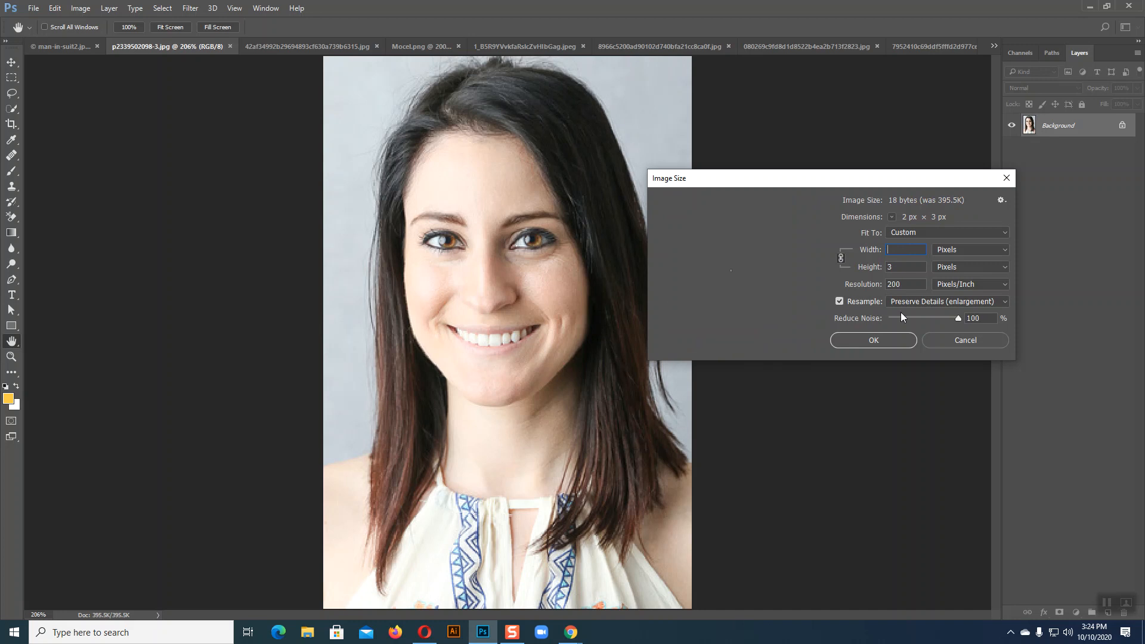
{"action": "left_click", "coordinate": [966, 340]}
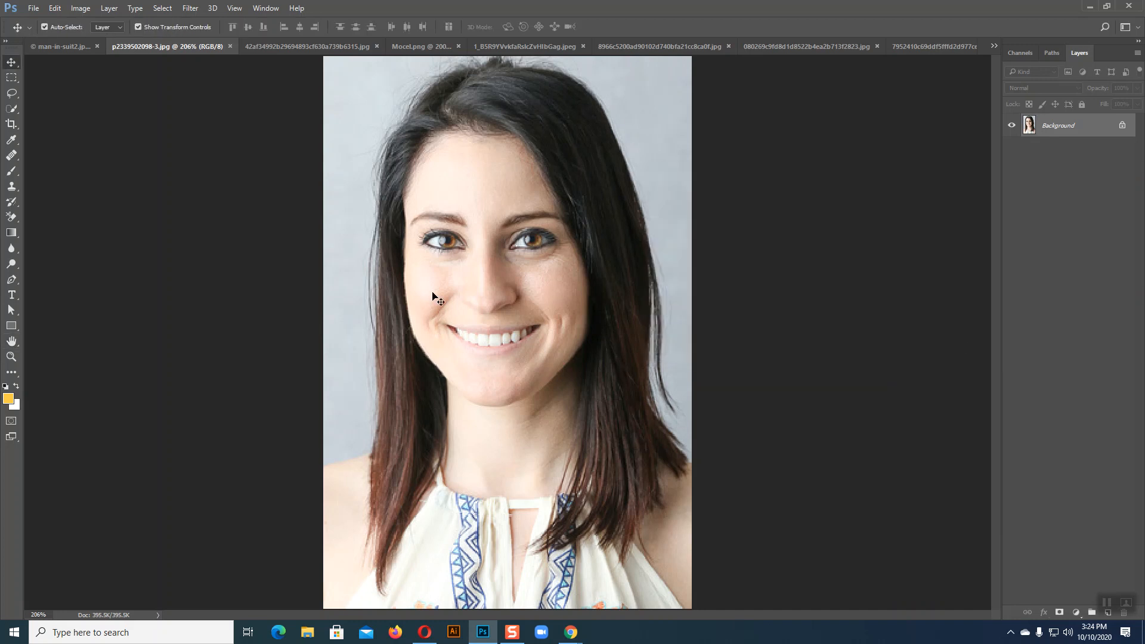
Reopen the portrait's Image Size settings and set the resolution to 300 pixels/inch
{"action": "left_click", "coordinate": [82, 8]}
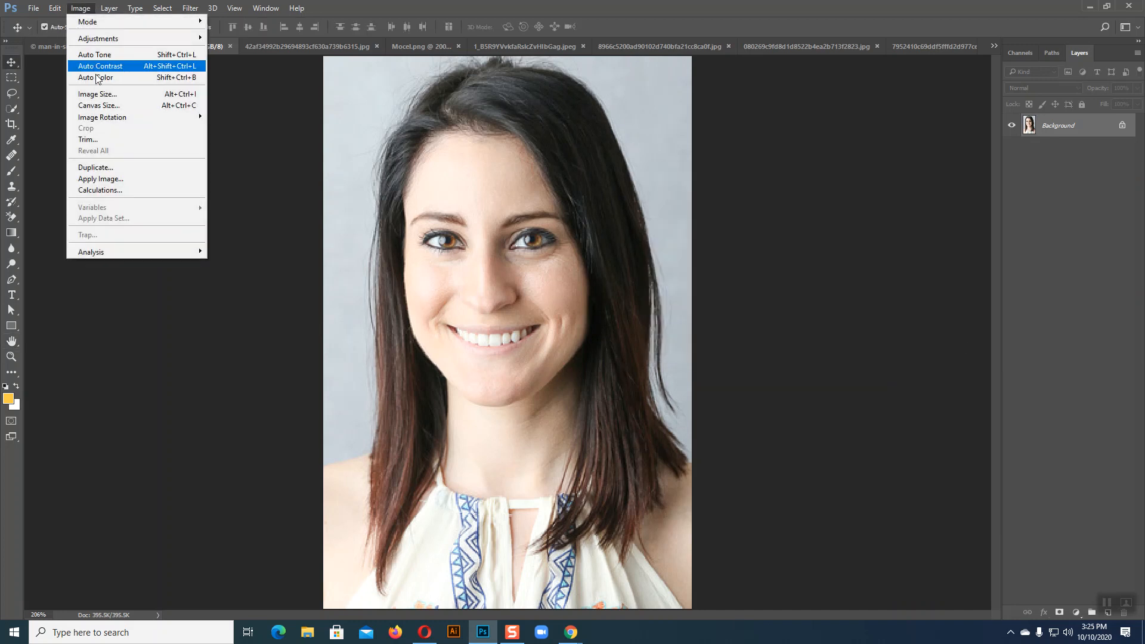
{"action": "left_click", "coordinate": [98, 91]}
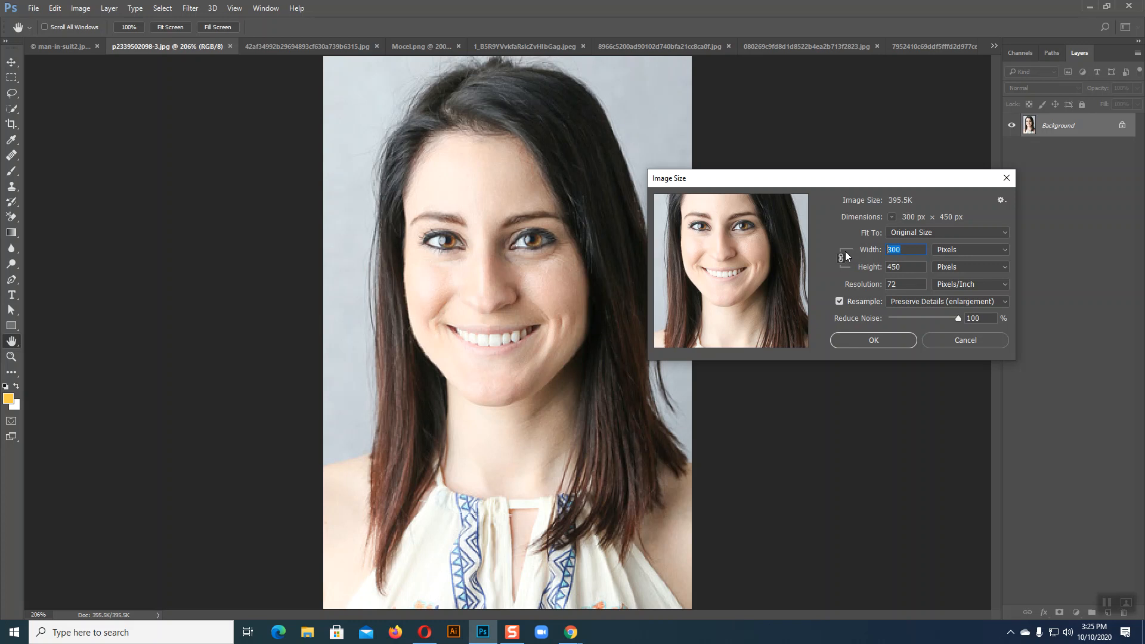
{"action": "left_click", "coordinate": [877, 287]}
{"action": "type", "text": "300"}
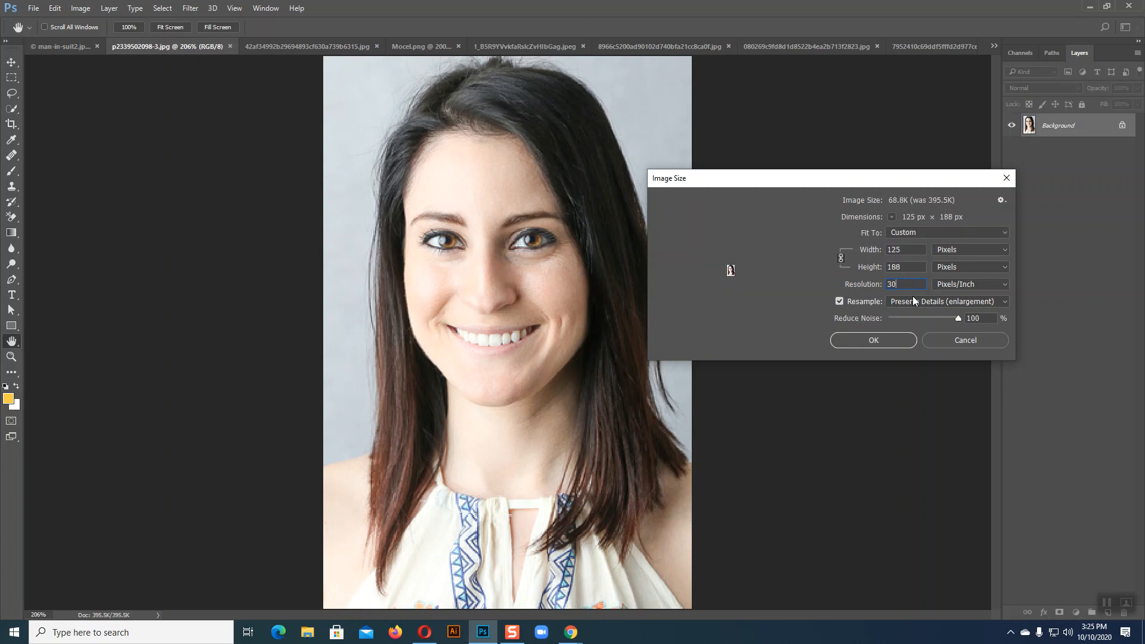
{"action": "double_click", "coordinate": [905, 250]}
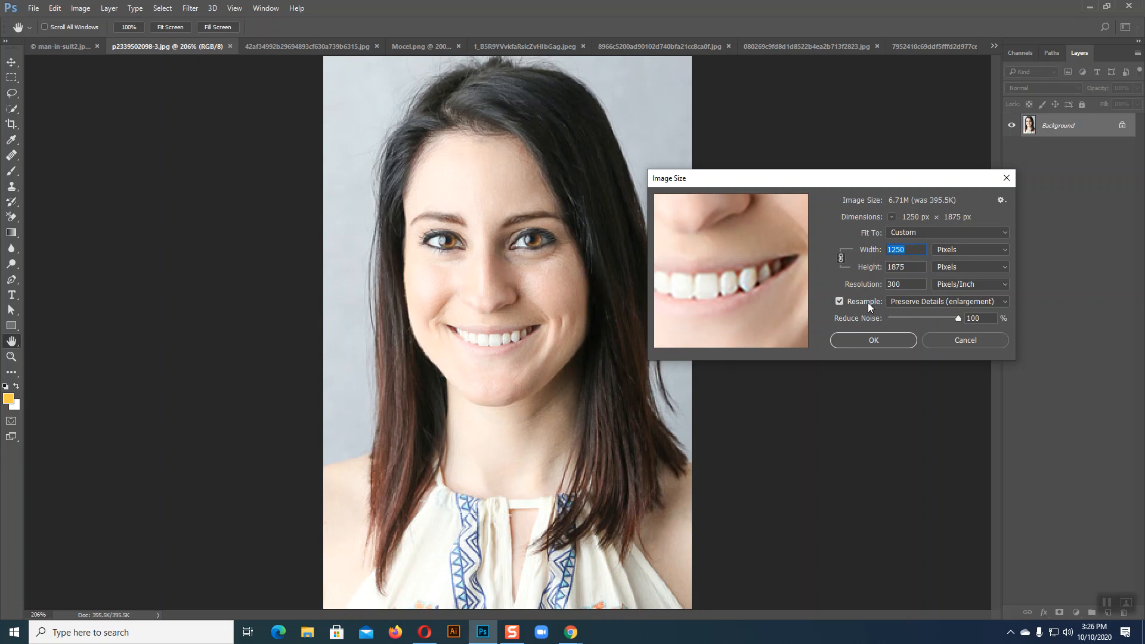
Check the available resampling methods and inspect the woman's eye in the Image Size preview
{"action": "left_click", "coordinate": [929, 302]}
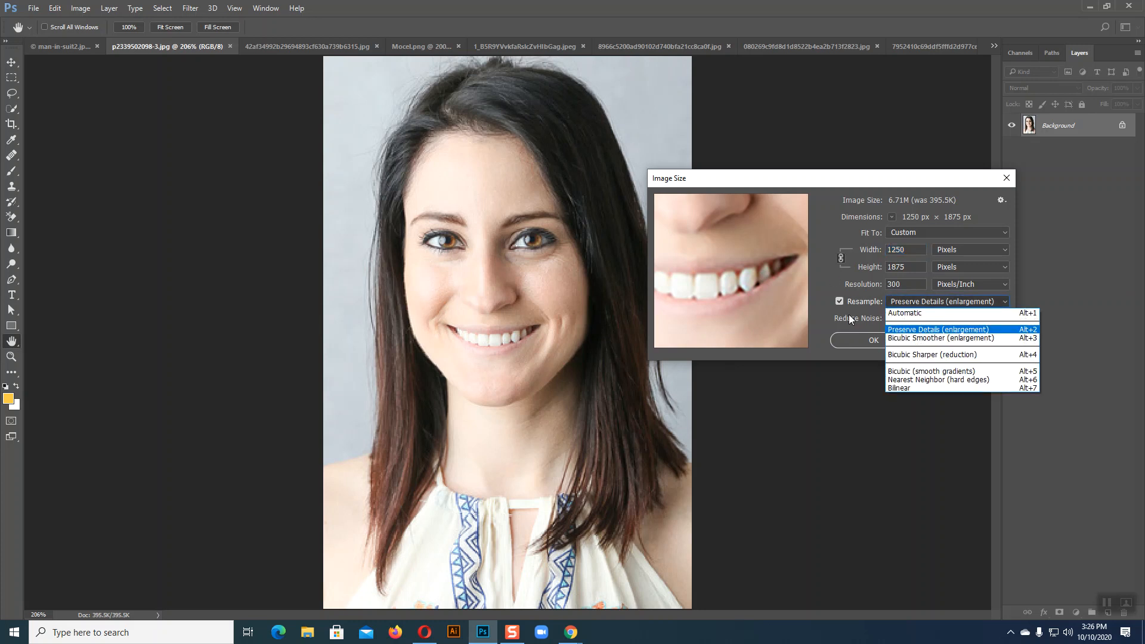
{"action": "left_click", "coordinate": [855, 387]}
{"action": "left_click_drag", "start_coordinate": [749, 260], "coordinate": [728, 340]}
{"action": "left_click_drag", "start_coordinate": [727, 302], "coordinate": [684, 304]}
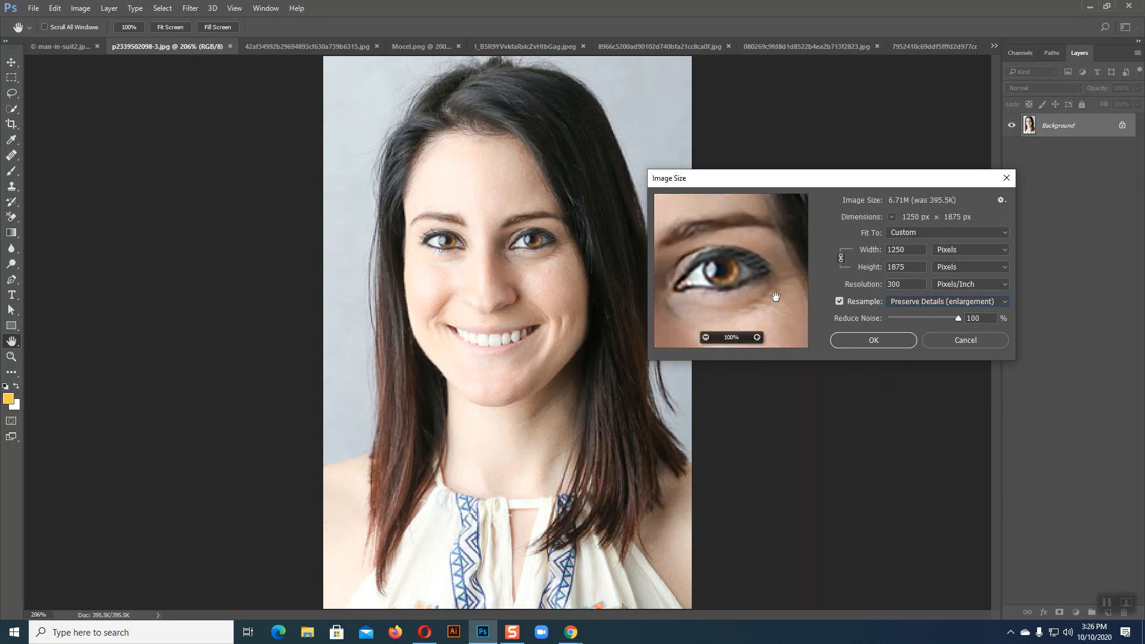
{"action": "left_click_drag", "start_coordinate": [712, 235], "coordinate": [736, 231]}
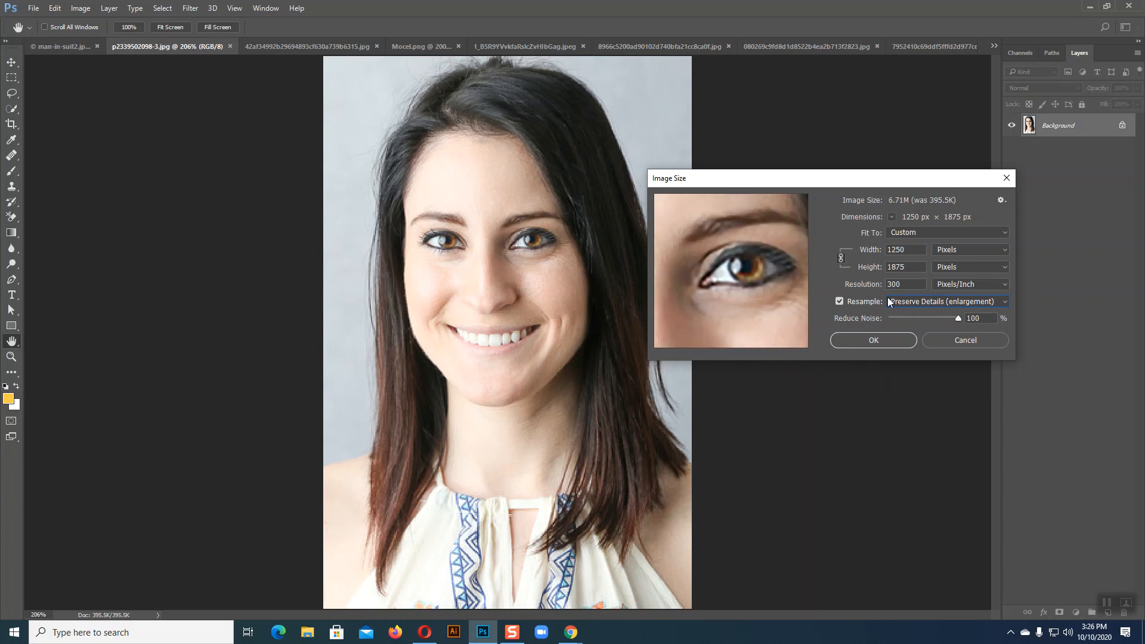
Try Automatic resampling and compare the eye area with Preserve Details (enlargement)
{"action": "left_click", "coordinate": [914, 300]}
{"action": "left_click", "coordinate": [908, 311]}
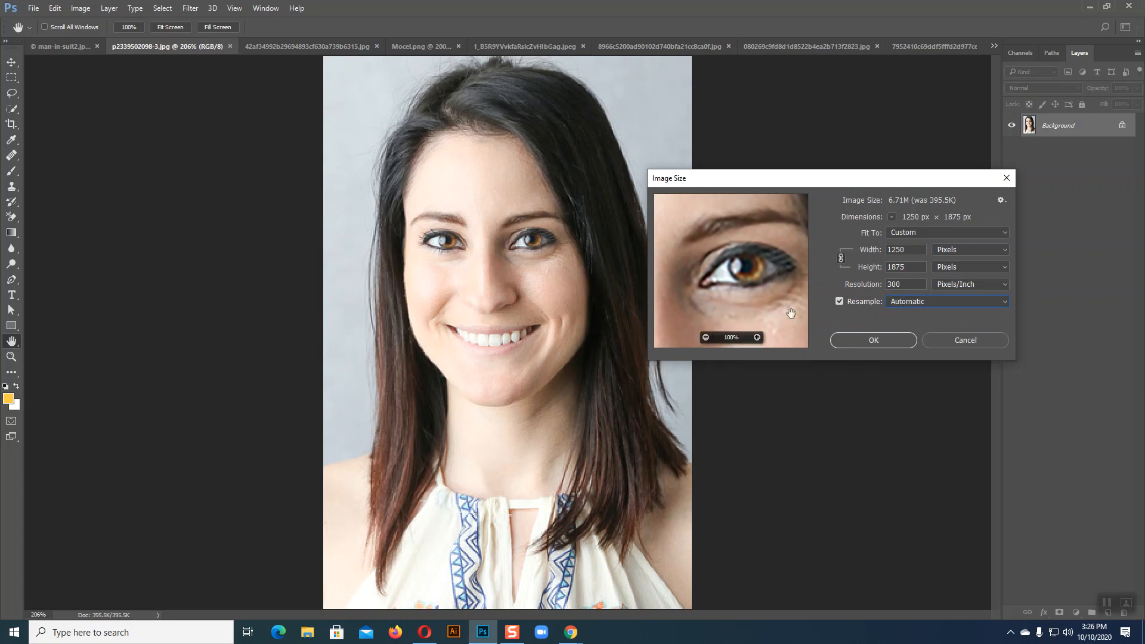
{"action": "left_click_drag", "start_coordinate": [783, 315], "coordinate": [771, 298]}
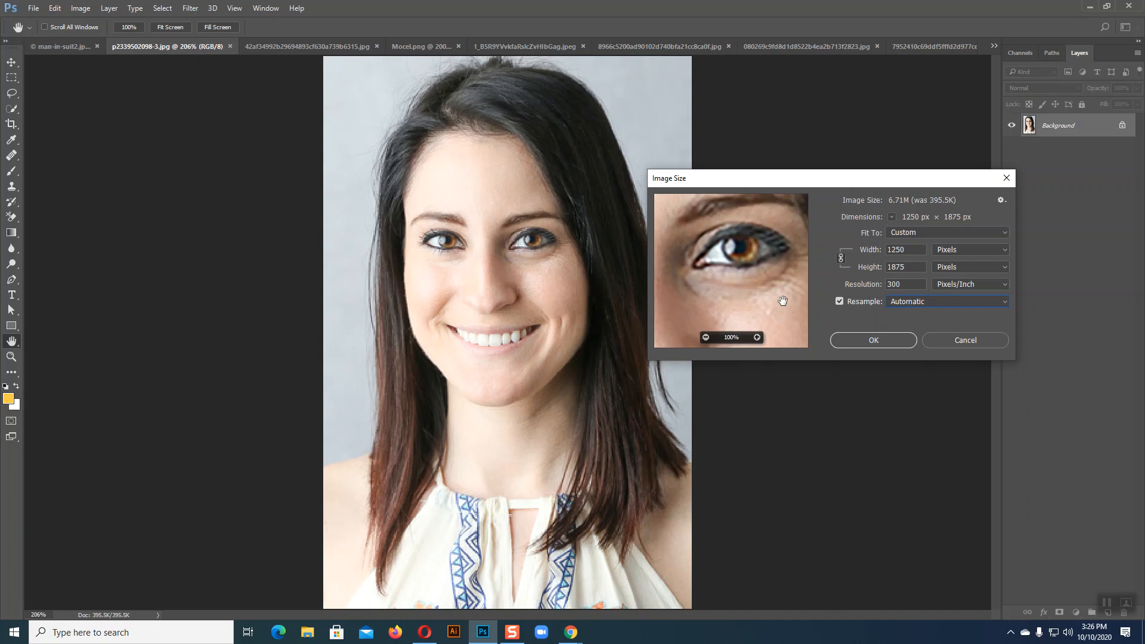
{"action": "left_click", "coordinate": [900, 301]}
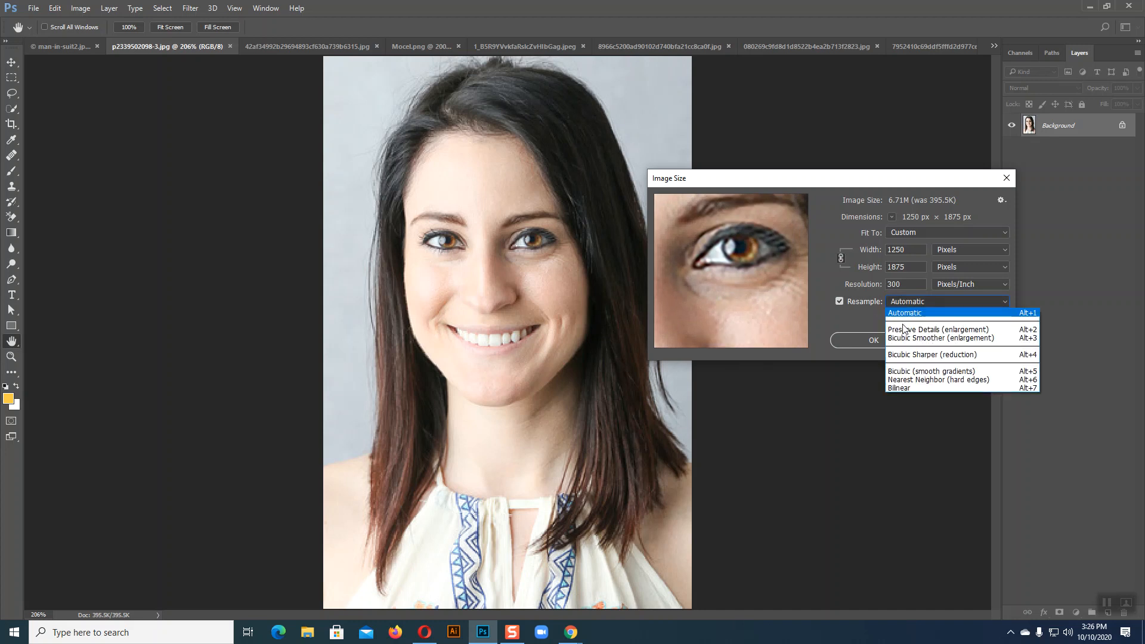
{"action": "left_click", "coordinate": [903, 326]}
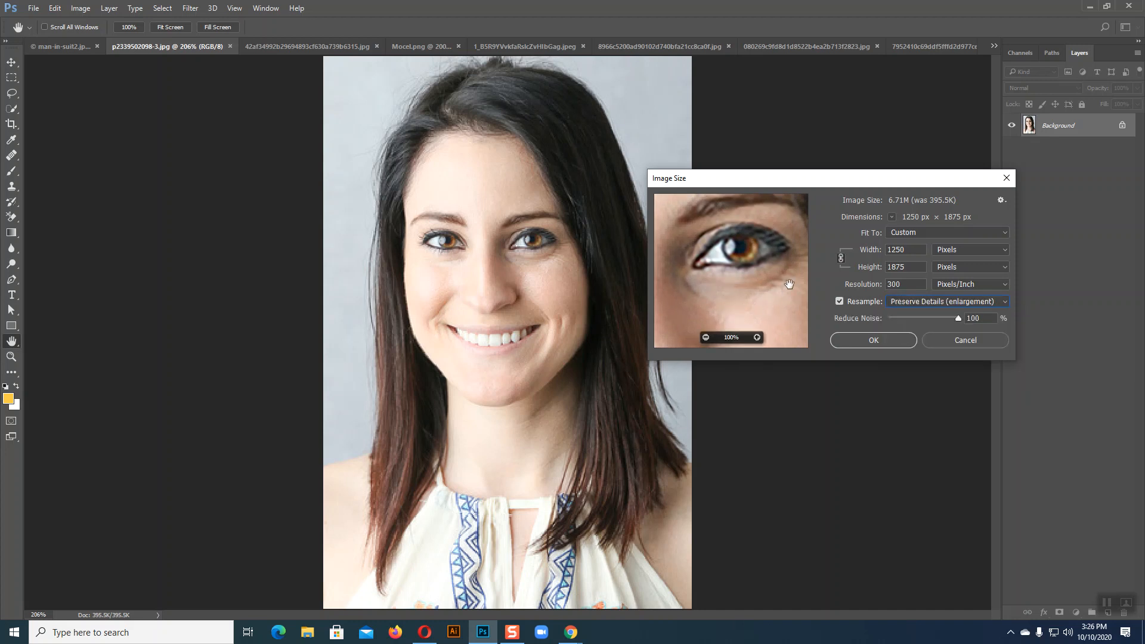
Try the Bicubic Smoother (enlargement) and Bicubic Sharper (reduction) resampling methods on the eye preview
{"action": "left_click", "coordinate": [900, 301]}
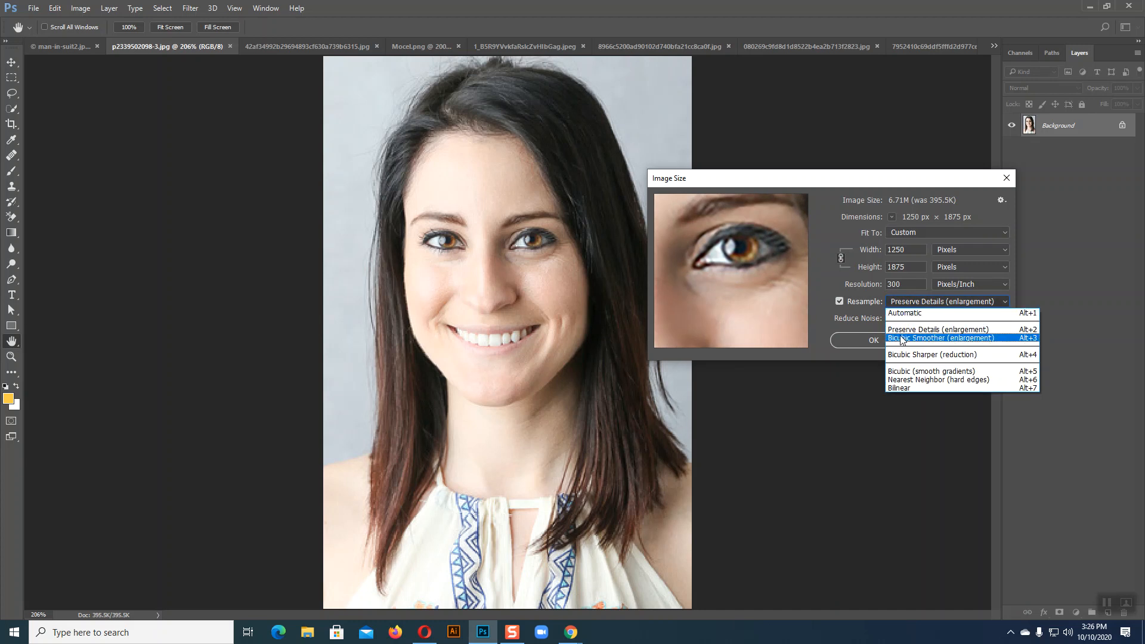
{"action": "left_click", "coordinate": [902, 340]}
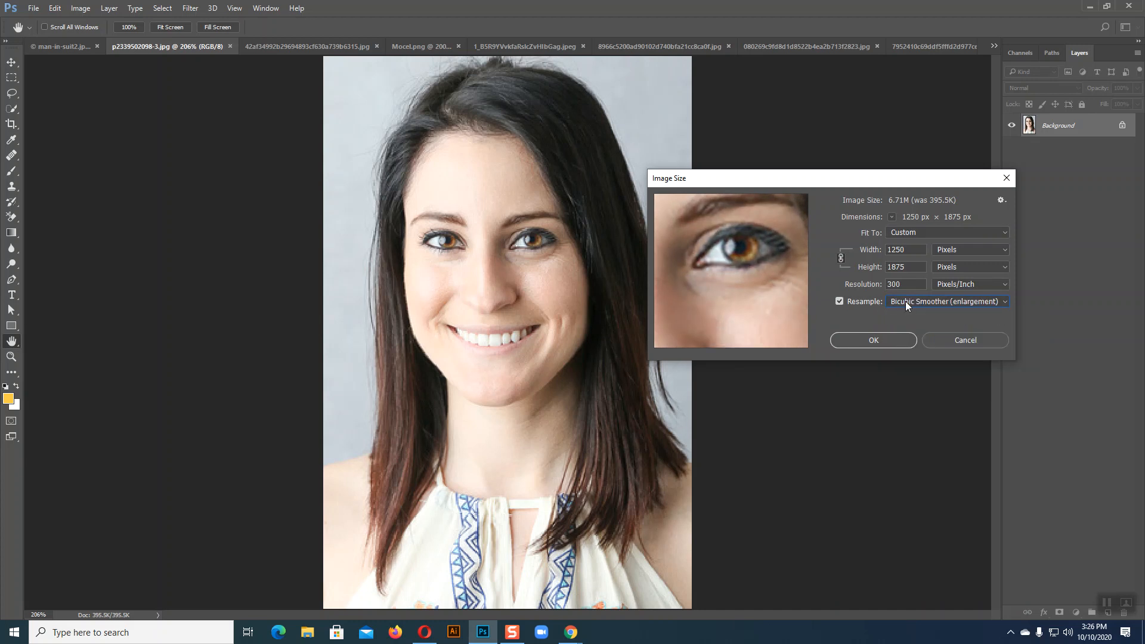
{"action": "left_click", "coordinate": [904, 301]}
{"action": "left_click", "coordinate": [906, 354]}
{"action": "mouse_move", "coordinate": [730, 305]}
{"action": "left_mouse_down"}
{"action": "mouse_move", "coordinate": [748, 297]}
{"action": "mouse_move", "coordinate": [739, 299]}
{"action": "left_mouse_up"}
Compare Bicubic (smooth gradients), Nearest Neighbor (hard edges) and Bilinear resampling on the eye preview
{"action": "left_click", "coordinate": [909, 303]}
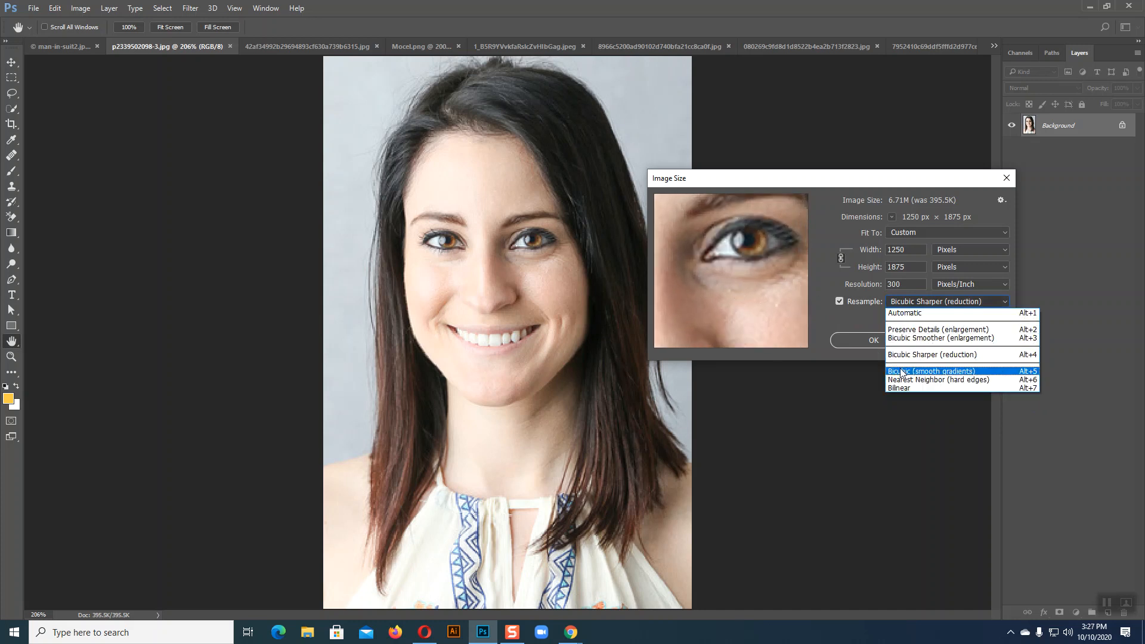
{"action": "left_click", "coordinate": [900, 370]}
{"action": "left_click", "coordinate": [905, 303]}
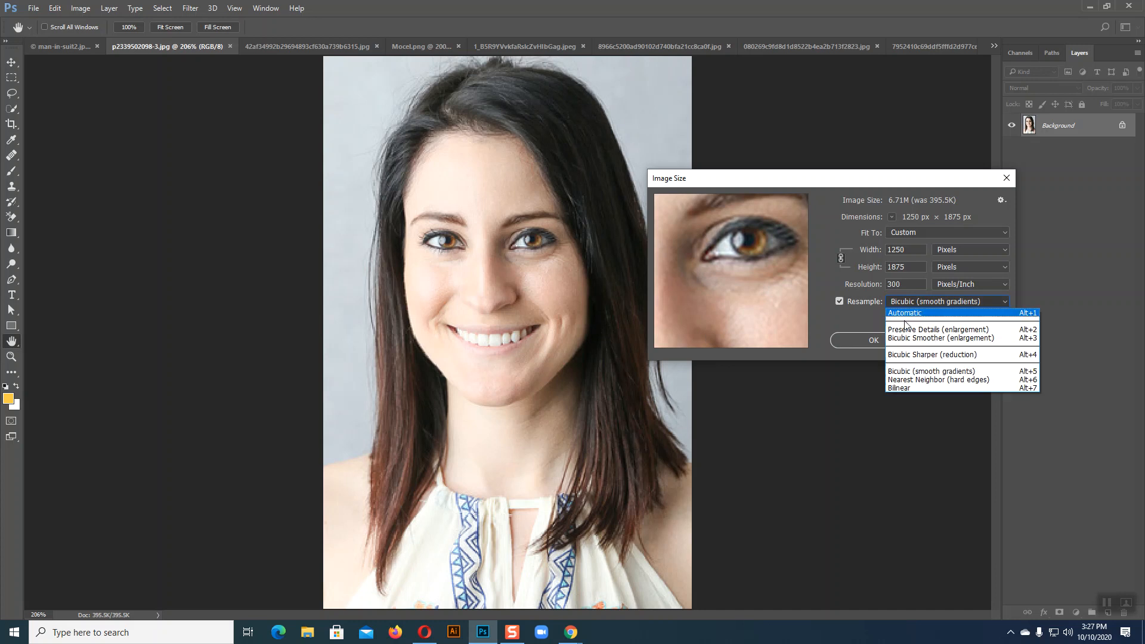
{"action": "left_click", "coordinate": [906, 379]}
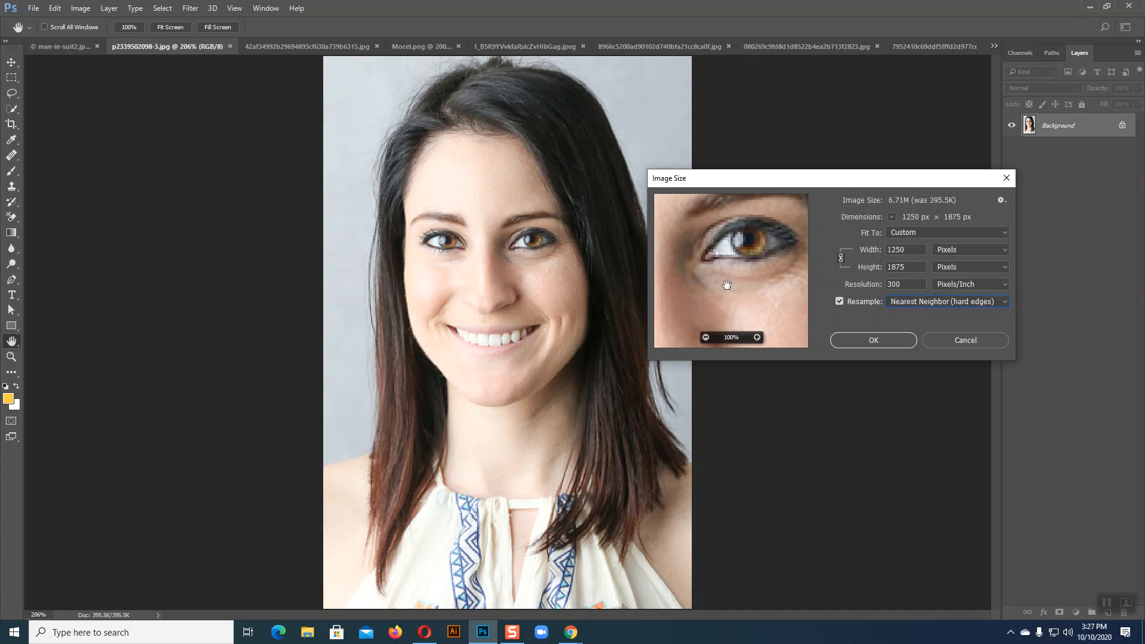
{"action": "left_click", "coordinate": [907, 303]}
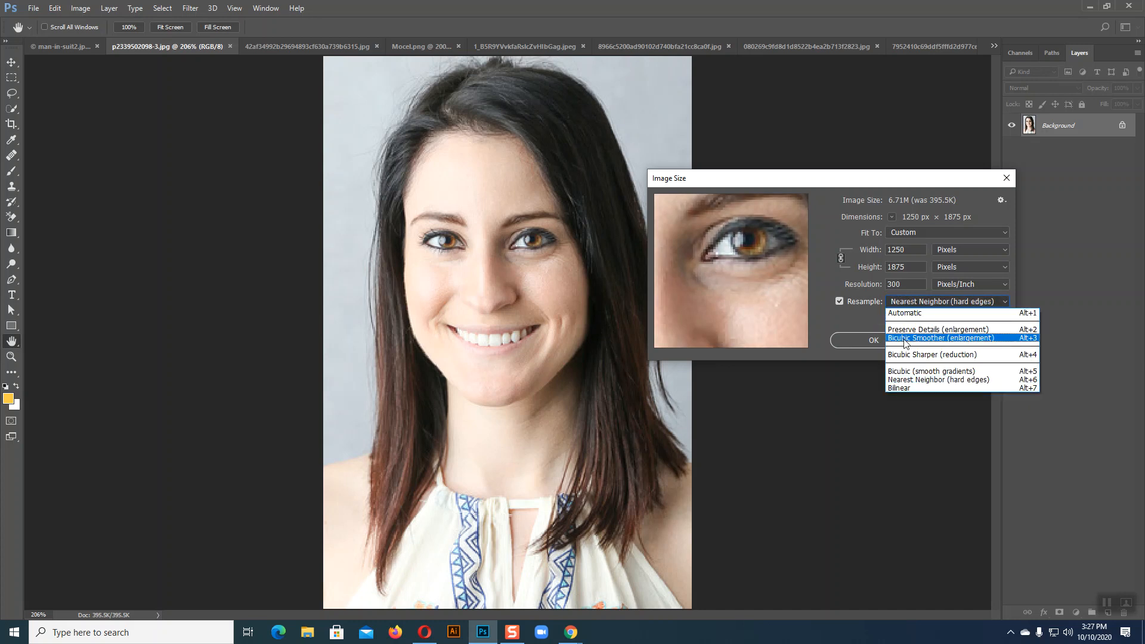
{"action": "left_click", "coordinate": [900, 386]}
{"action": "left_click_drag", "start_coordinate": [755, 291], "coordinate": [757, 322]}
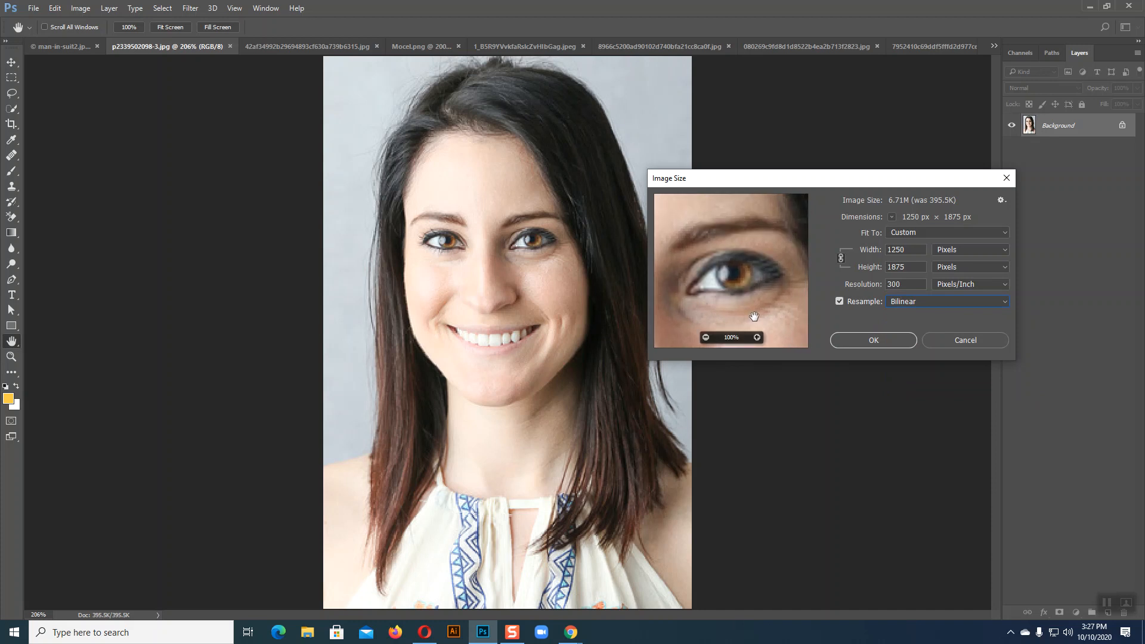
Set the resampling method to Preserve Details (enlargement)
{"action": "left_click", "coordinate": [894, 301]}
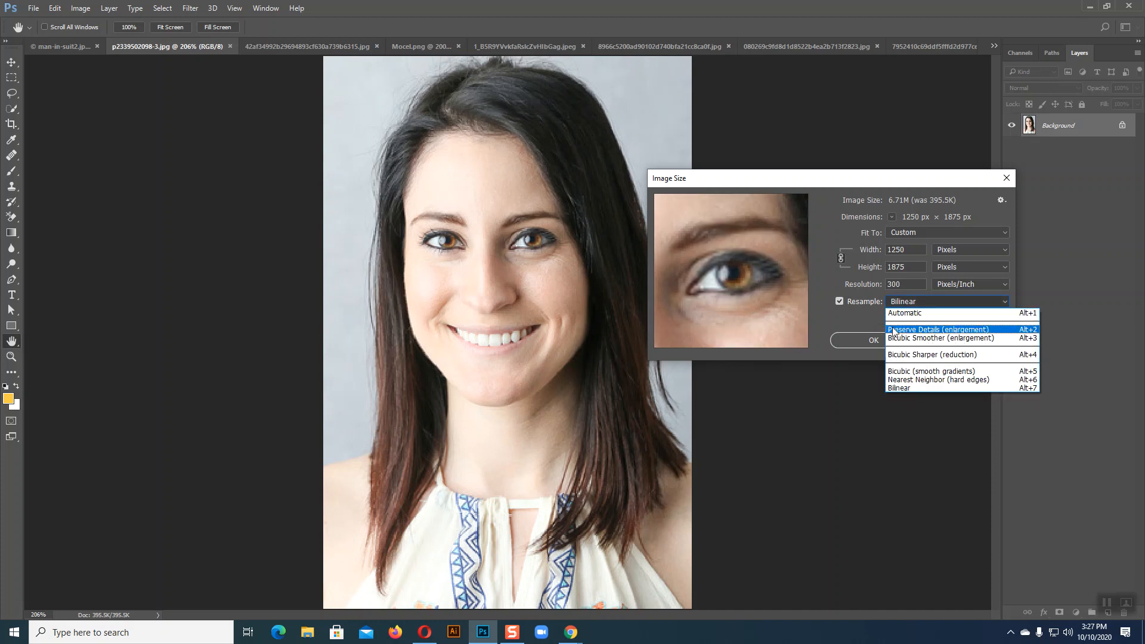
{"action": "left_click", "coordinate": [920, 330]}
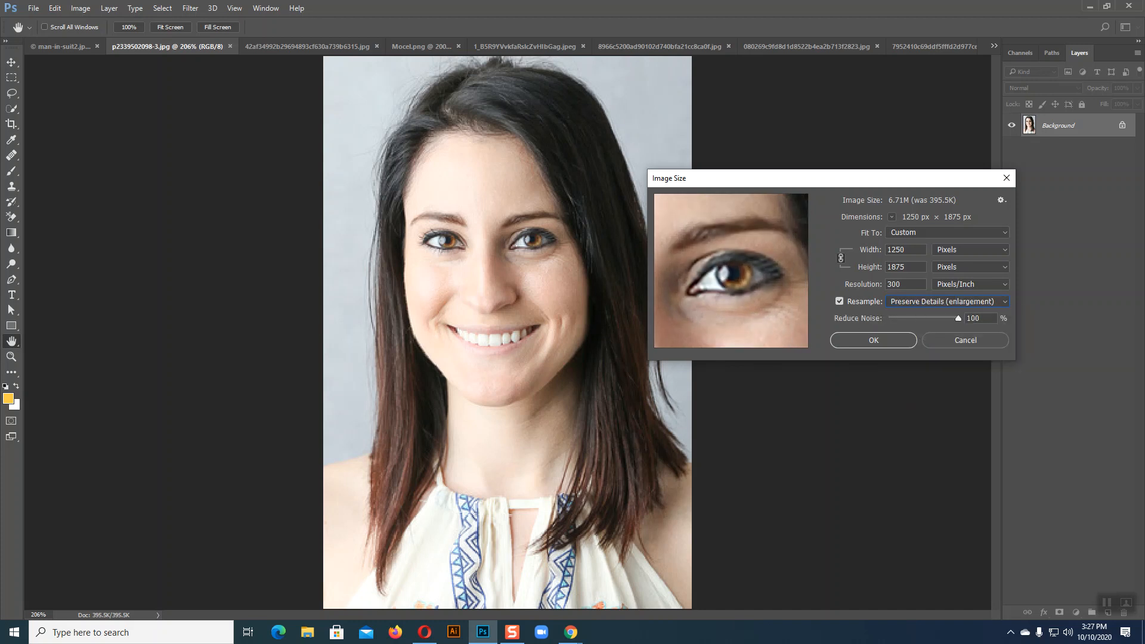
{"action": "left_click", "coordinate": [930, 302]}
{"action": "left_click", "coordinate": [913, 330]}
Try different Reduce Noise amounts and apply the enlargement to the portrait
{"action": "left_click_drag", "start_coordinate": [958, 317], "coordinate": [887, 318]}
{"action": "left_click_drag", "start_coordinate": [887, 317], "coordinate": [942, 318]}
{"action": "left_click_drag", "start_coordinate": [960, 318], "coordinate": [958, 319]}
{"action": "left_click", "coordinate": [874, 340]}
{"action": "key", "text": "v"}
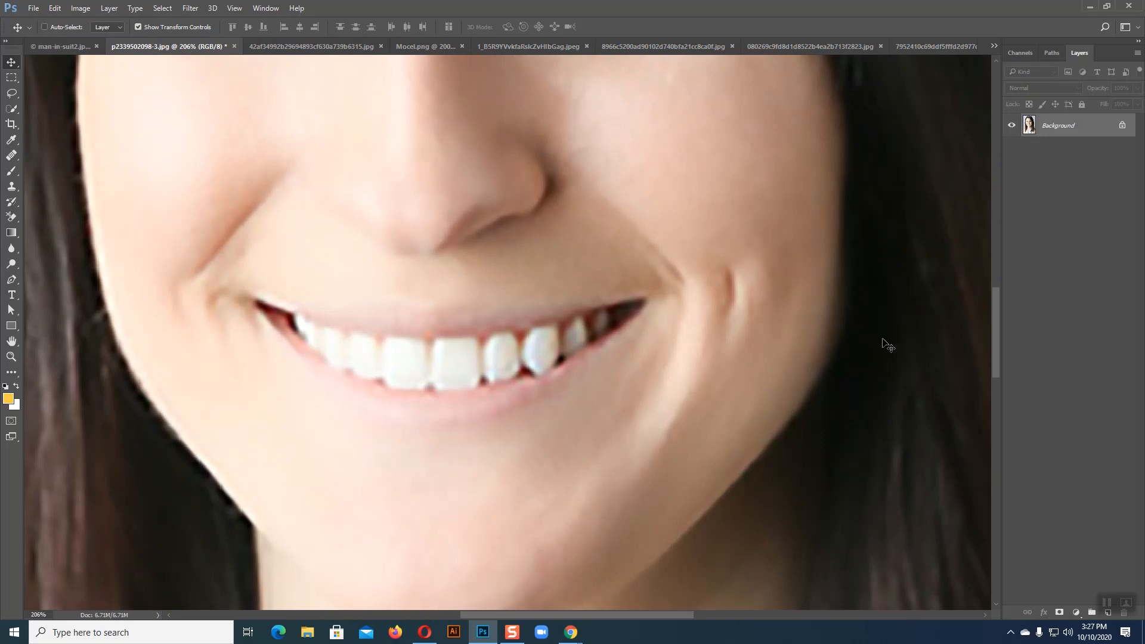
{"action": "key", "text": "ctrl+0"}
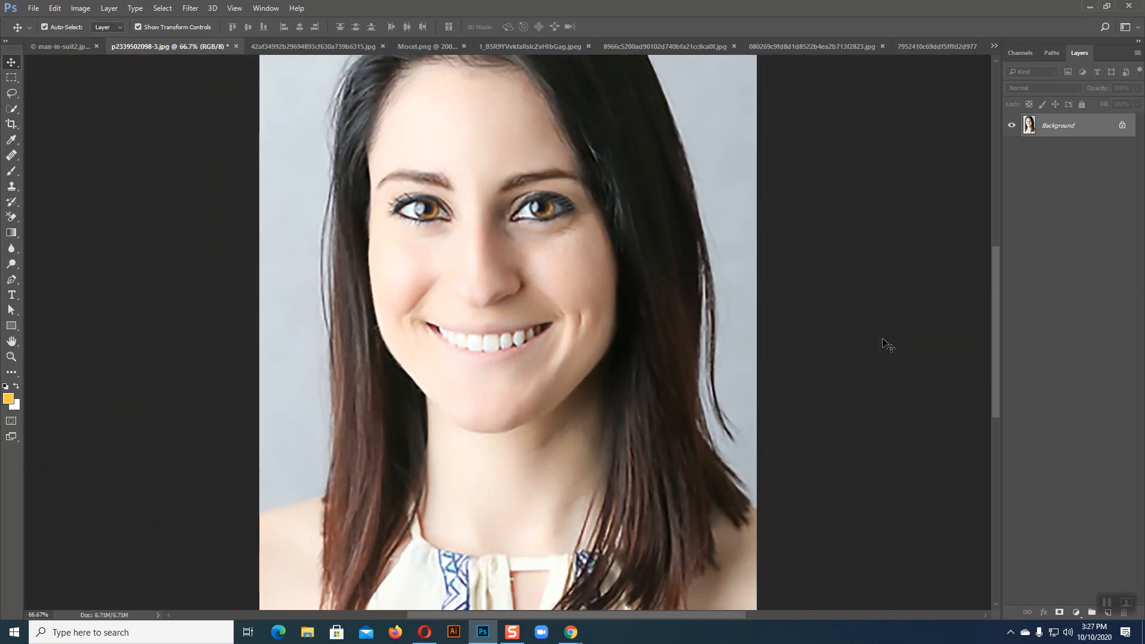
{"action": "scroll", "coordinate": [738, 220], "scroll_direction": "up", "scroll_amount": 2}
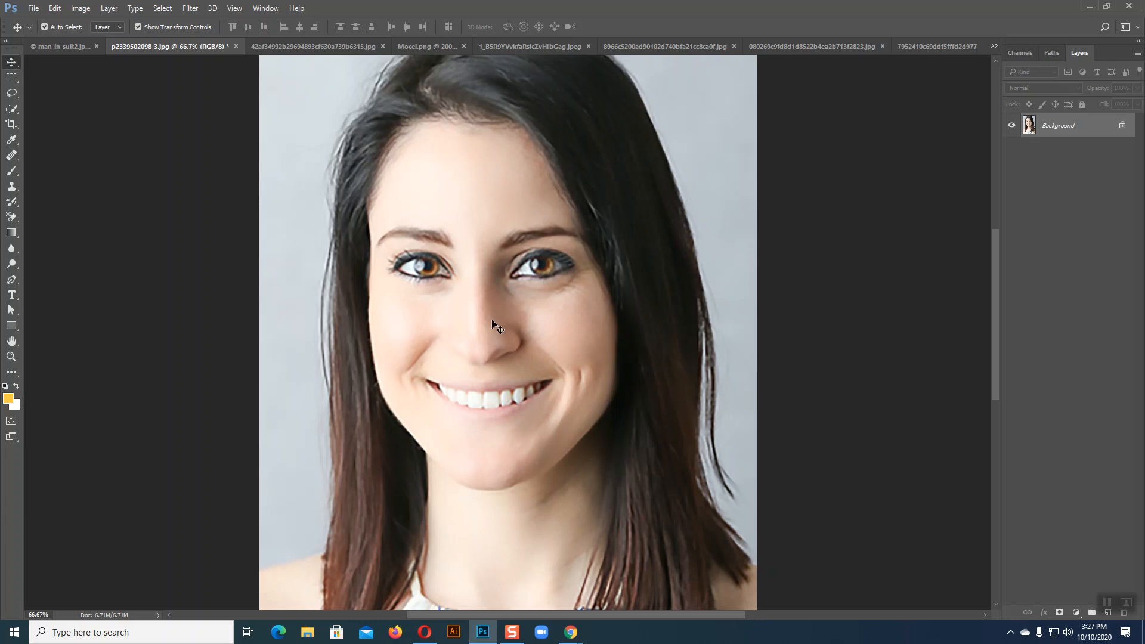
Switch to 42af34992b29694893cf630a739b6315.jpg and examine the woman's face at 300% zoom
{"action": "left_click", "coordinate": [307, 46]}
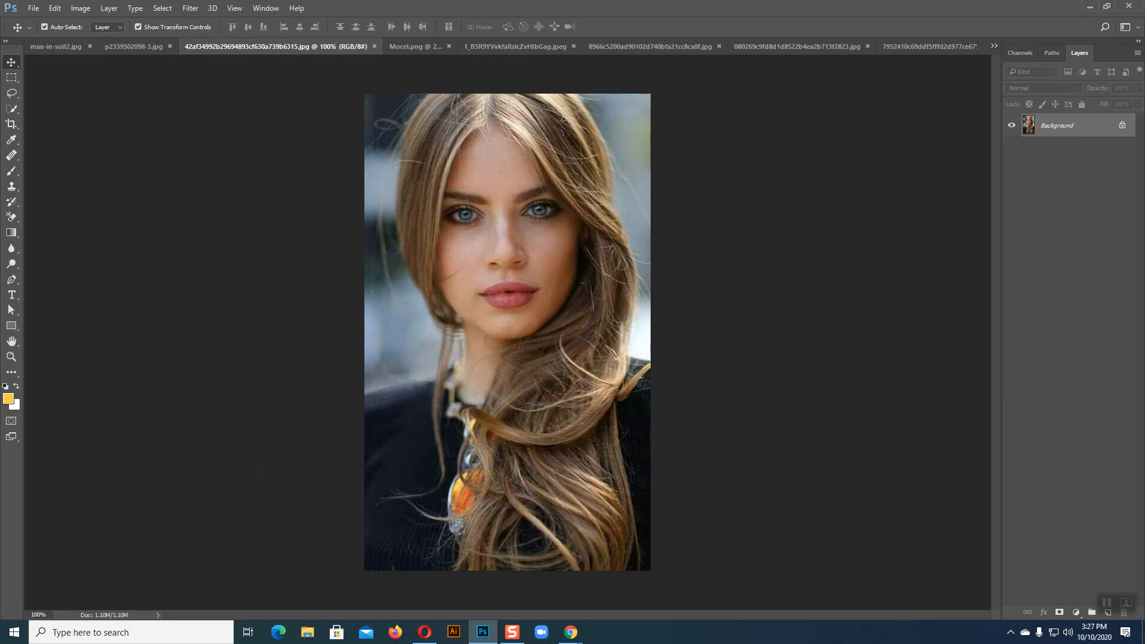
{"action": "key", "text": "ctrl"}
{"action": "key", "text": "ctrl+plus"}
{"action": "key", "text": "ctrl+plus"}
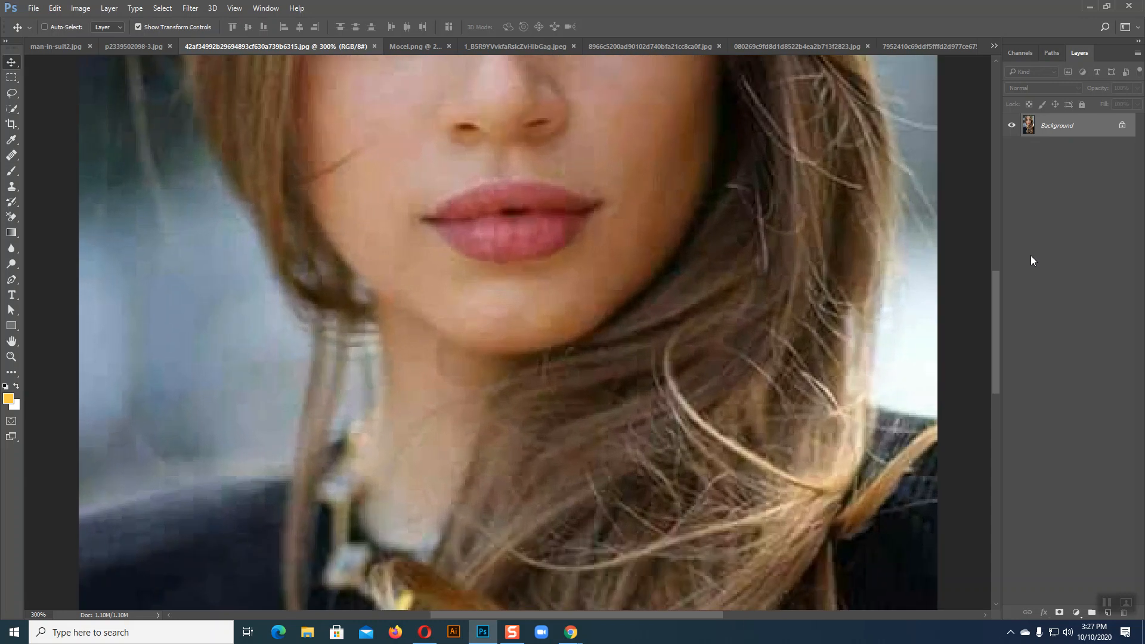
{"action": "scroll", "coordinate": [711, 316], "scroll_direction": "up", "scroll_amount": 5}
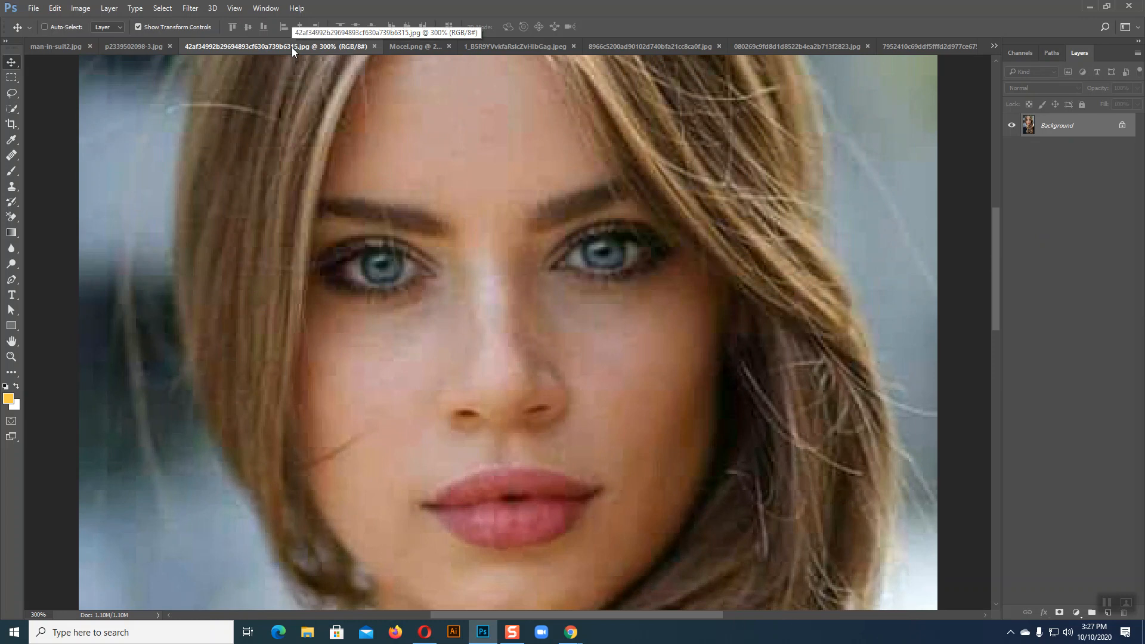
{"action": "key", "text": "ctrl+1"}
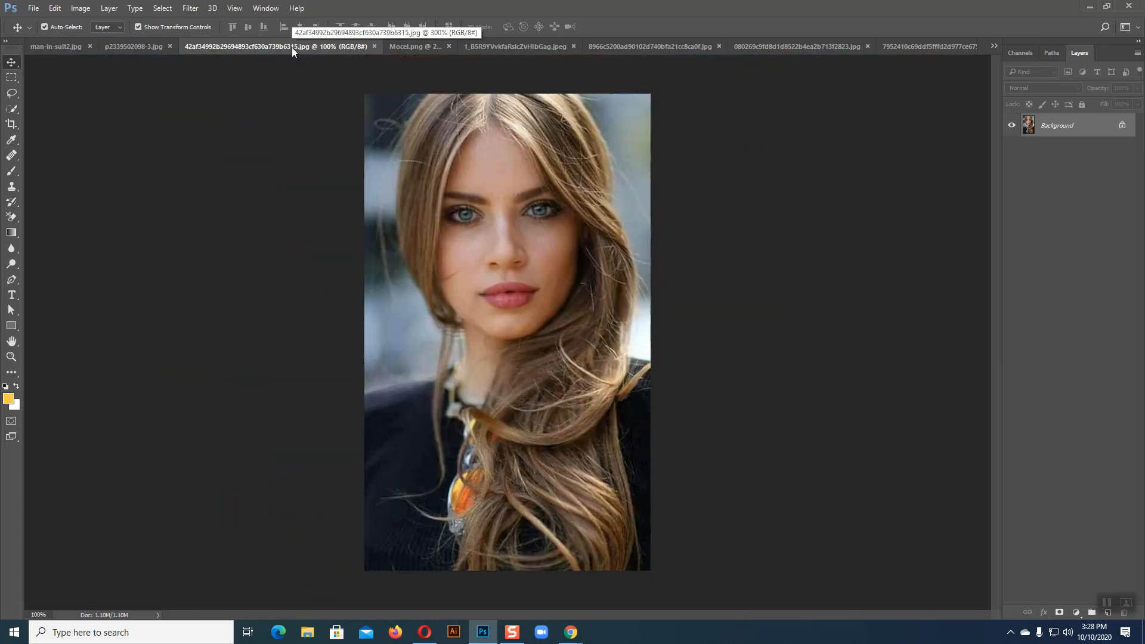
Enlarge the long-haired woman's portrait by setting its resolution to 300 pixels/inch with Preserve Details (enlargement) resampling
{"action": "left_click", "coordinate": [81, 8]}
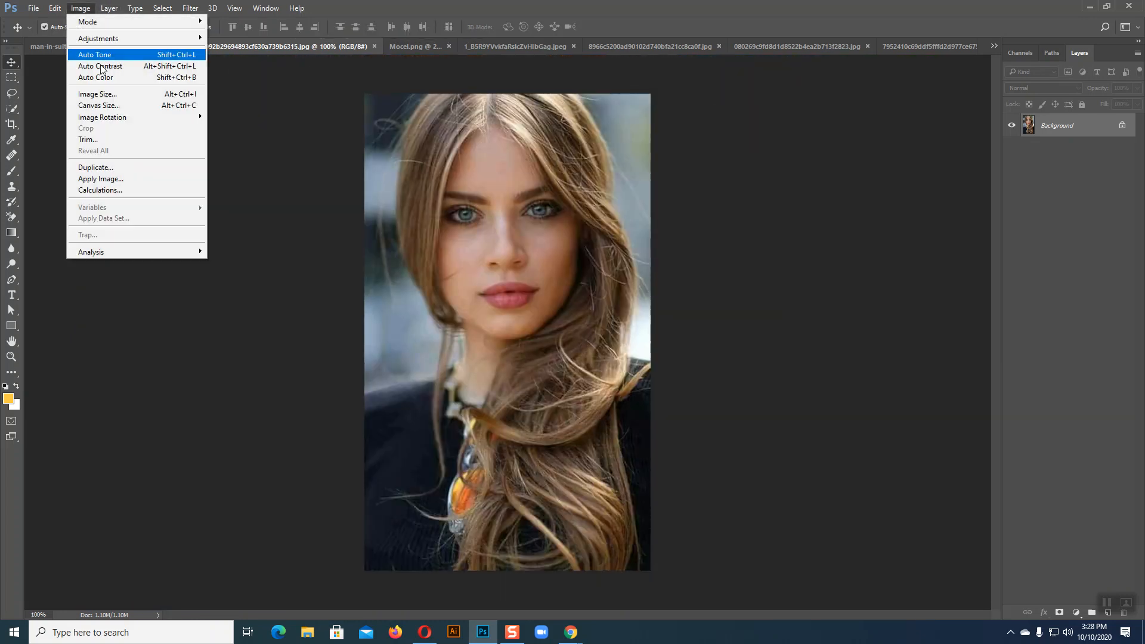
{"action": "left_click", "coordinate": [105, 93]}
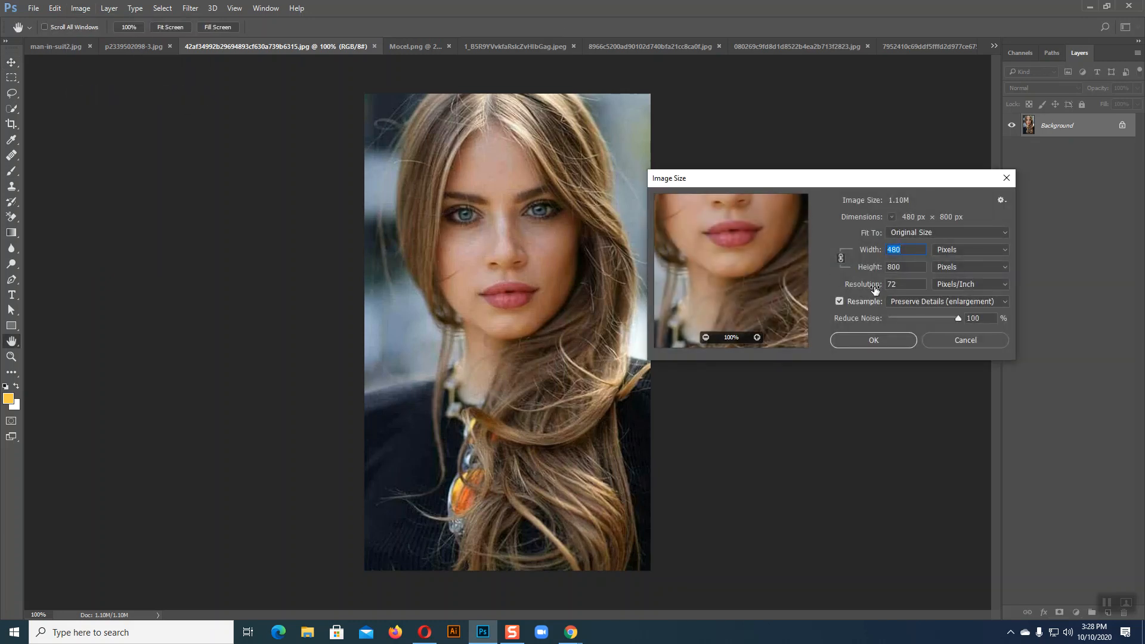
{"action": "left_click", "coordinate": [889, 284]}
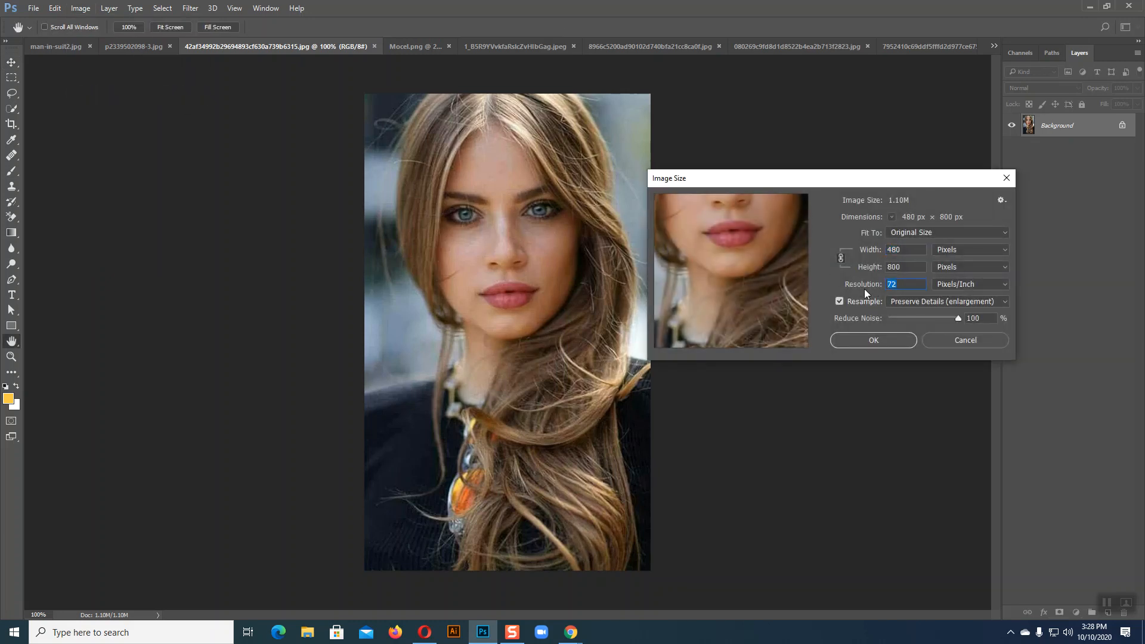
{"action": "type", "text": "300"}
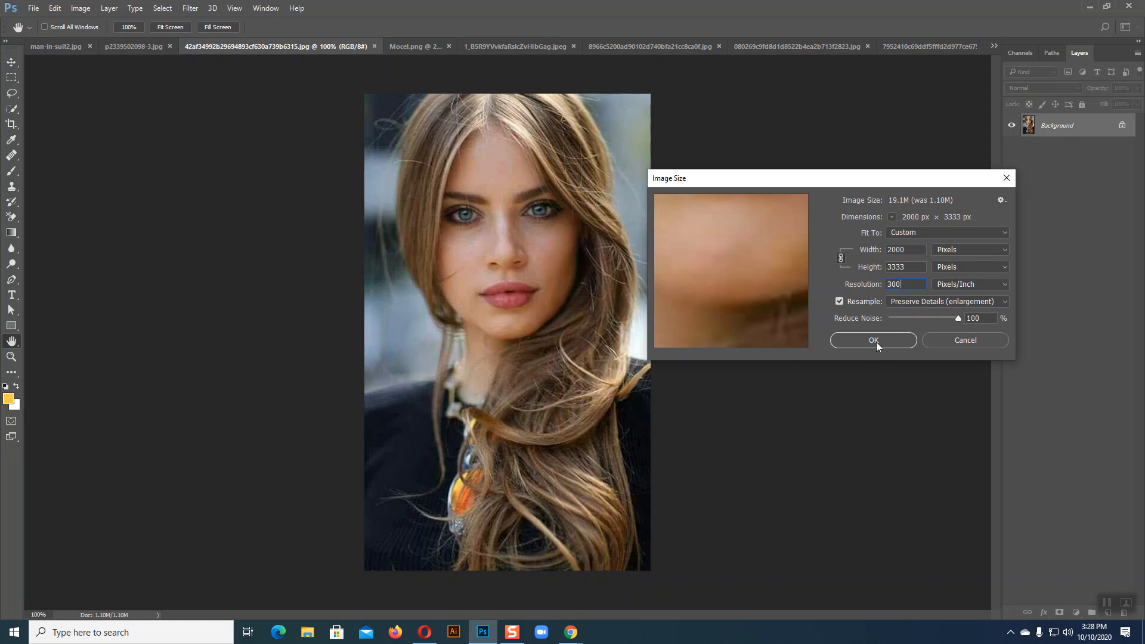
{"action": "left_click_drag", "start_coordinate": [714, 253], "coordinate": [672, 345]}
{"action": "left_click_drag", "start_coordinate": [736, 299], "coordinate": [671, 346]}
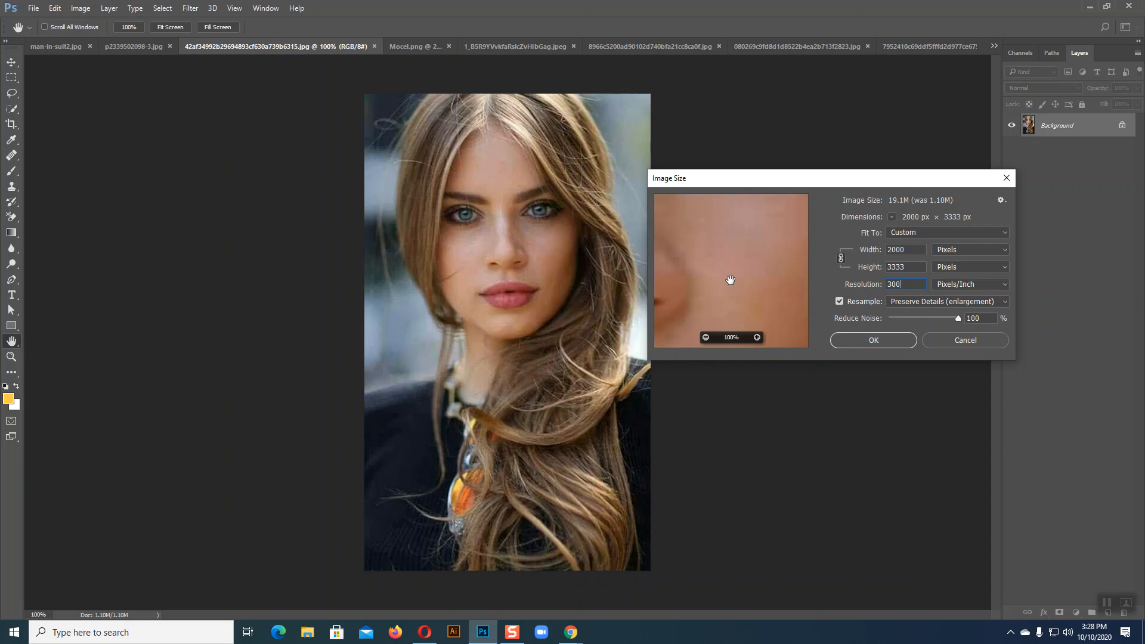
{"action": "left_click", "coordinate": [872, 340]}
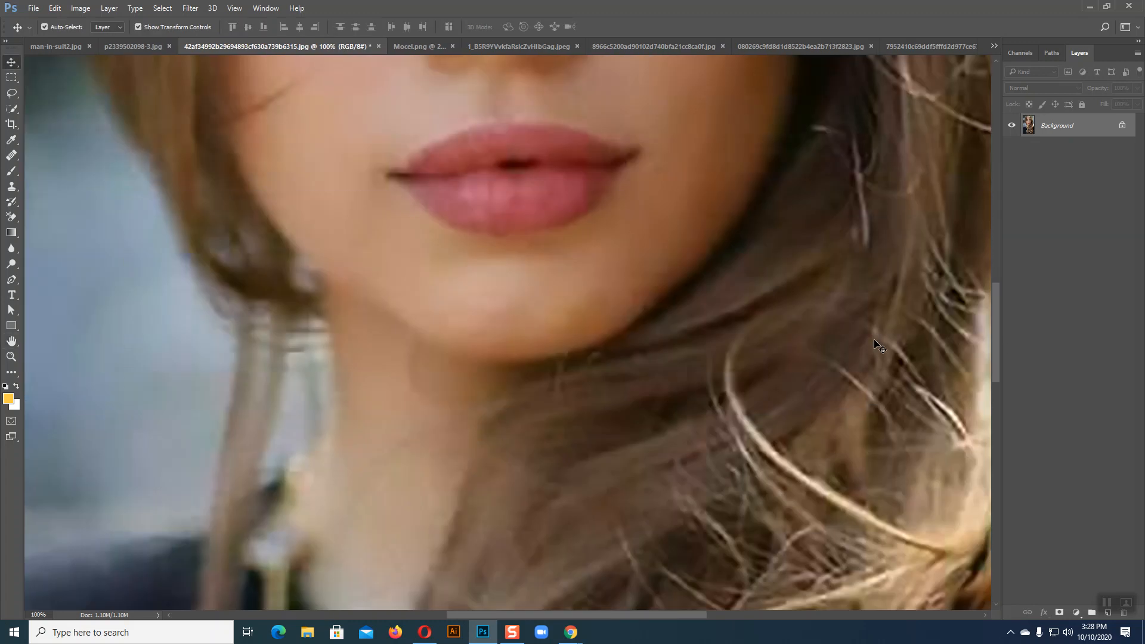
Switch to Mocel.png and enlarge it by setting its resolution to 300 pixels/inch with Preserve Details (enlargement) resampling
{"action": "key", "text": "ctrl+minus"}
{"action": "key", "text": "ctrl+minus"}
{"action": "key", "text": "ctrl+minus"}
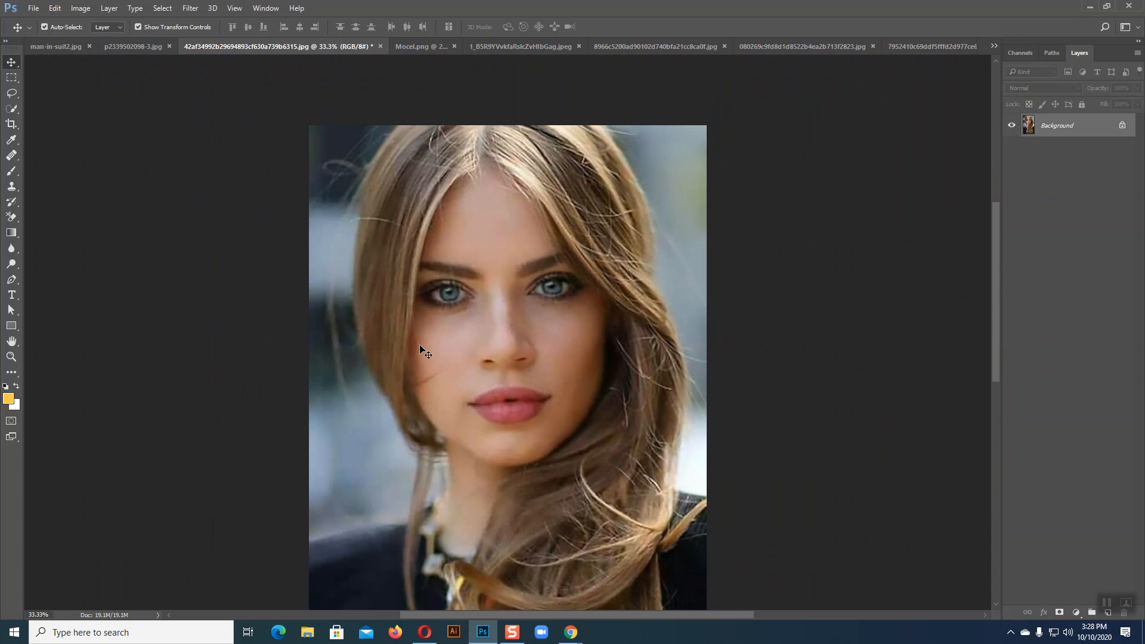
{"action": "left_click", "coordinate": [421, 45]}
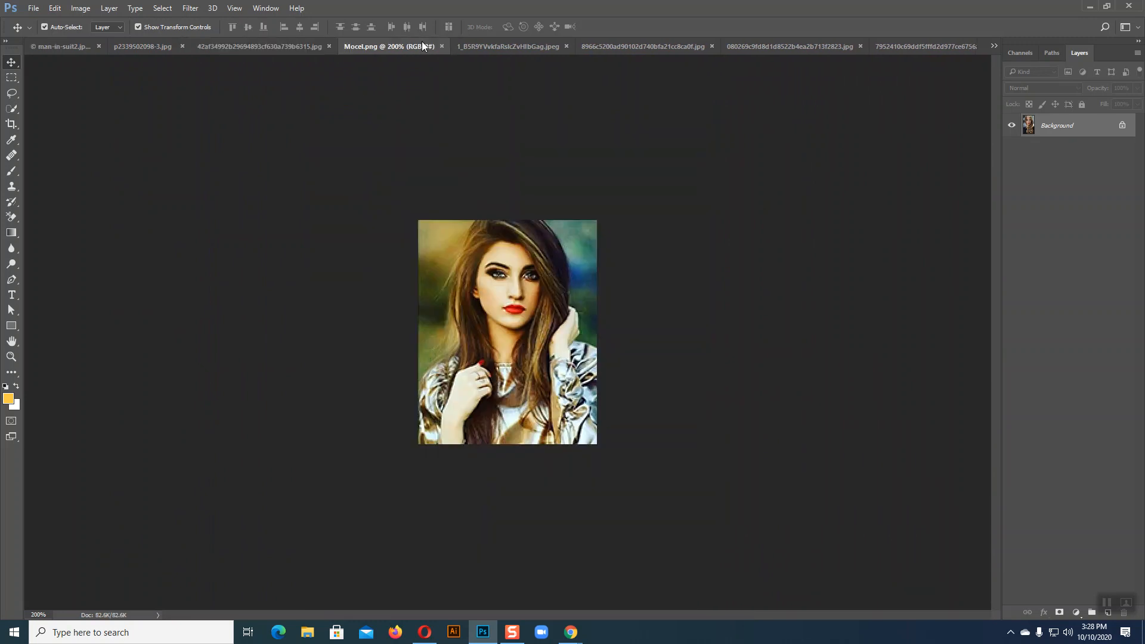
{"action": "left_click", "coordinate": [82, 8]}
{"action": "left_click", "coordinate": [426, 226]}
{"action": "left_click", "coordinate": [81, 8]}
{"action": "left_click", "coordinate": [119, 92]}
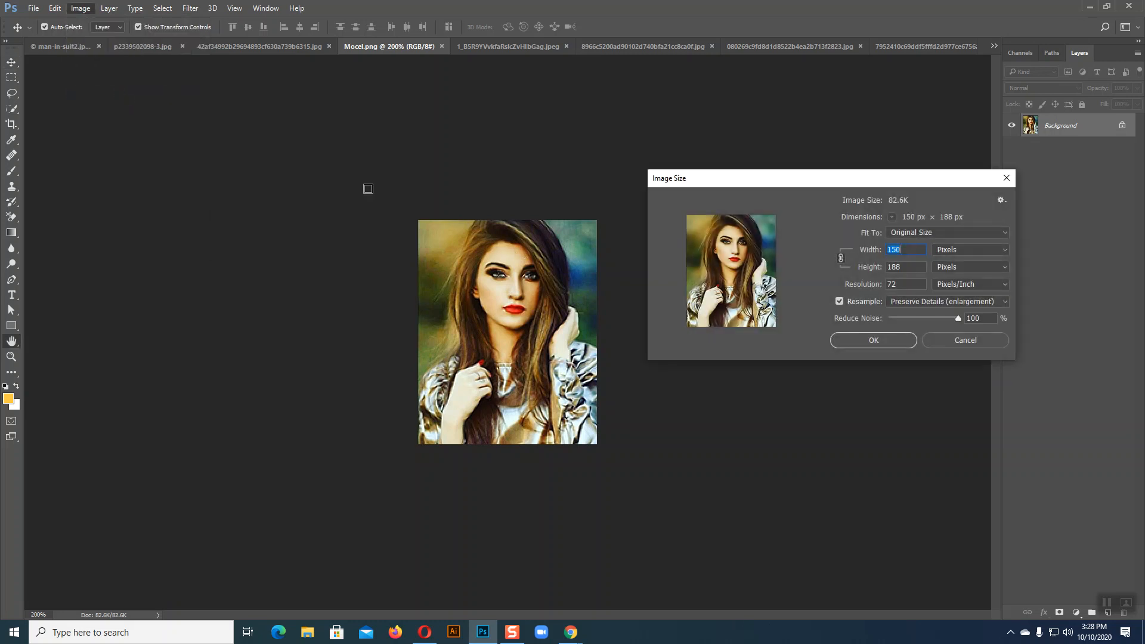
{"action": "double_click", "coordinate": [895, 285]}
{"action": "type", "text": "300"}
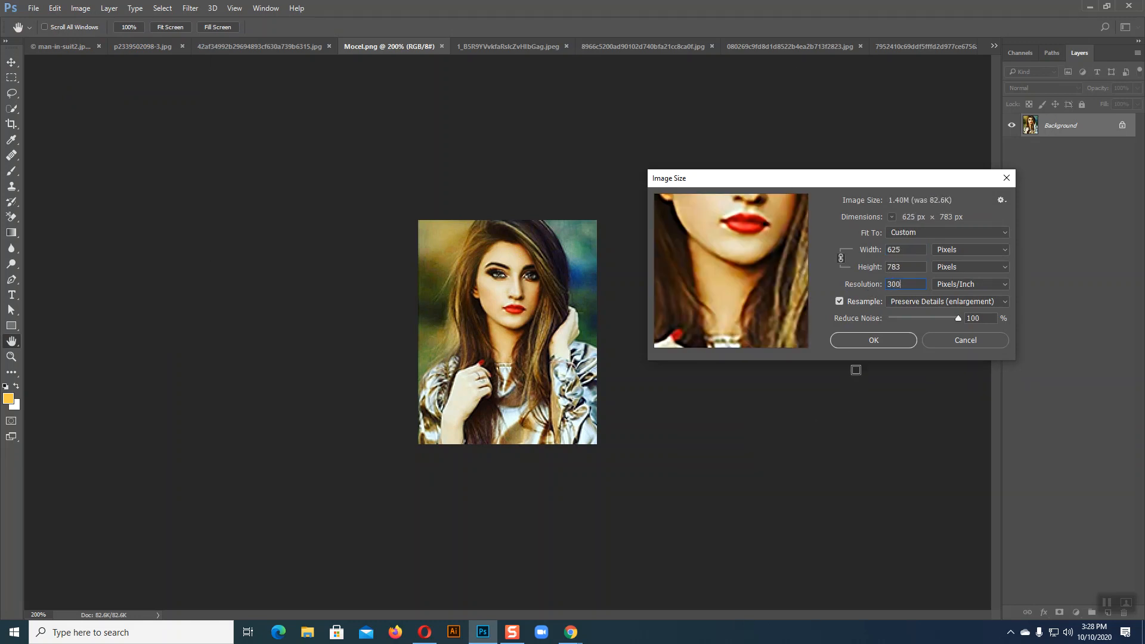
{"action": "left_click", "coordinate": [872, 340]}
Examine the enlarged Mocel.png portrait and close the document without saving its changes
{"action": "key", "text": "v"}
{"action": "scroll", "coordinate": [639, 349], "scroll_direction": "up", "scroll_amount": 1}
{"action": "scroll", "coordinate": [638, 344], "scroll_direction": "up", "scroll_amount": 3}
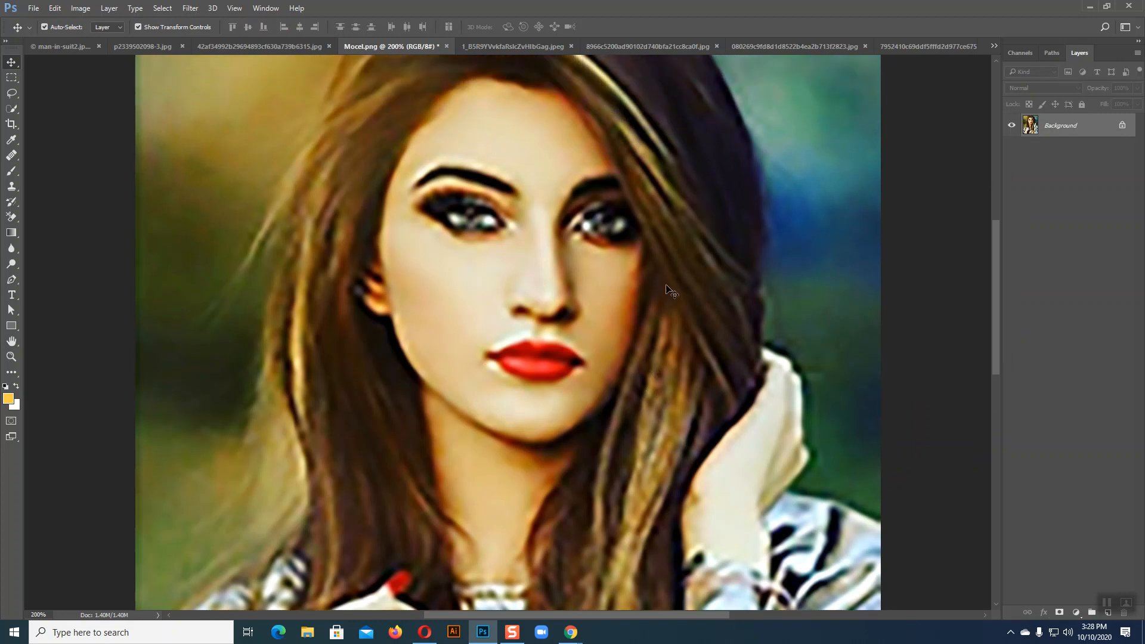
{"action": "key", "text": "ctrl+minus"}
{"action": "key", "text": "ctrl+minus"}
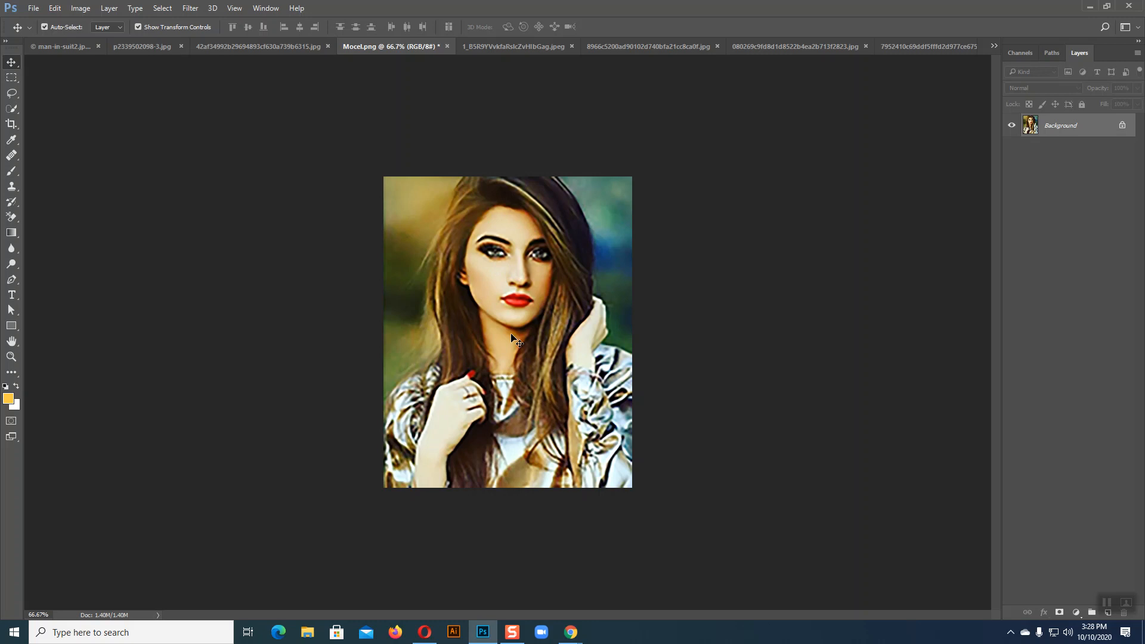
{"action": "left_click", "coordinate": [447, 46]}
{"action": "left_click", "coordinate": [575, 241]}
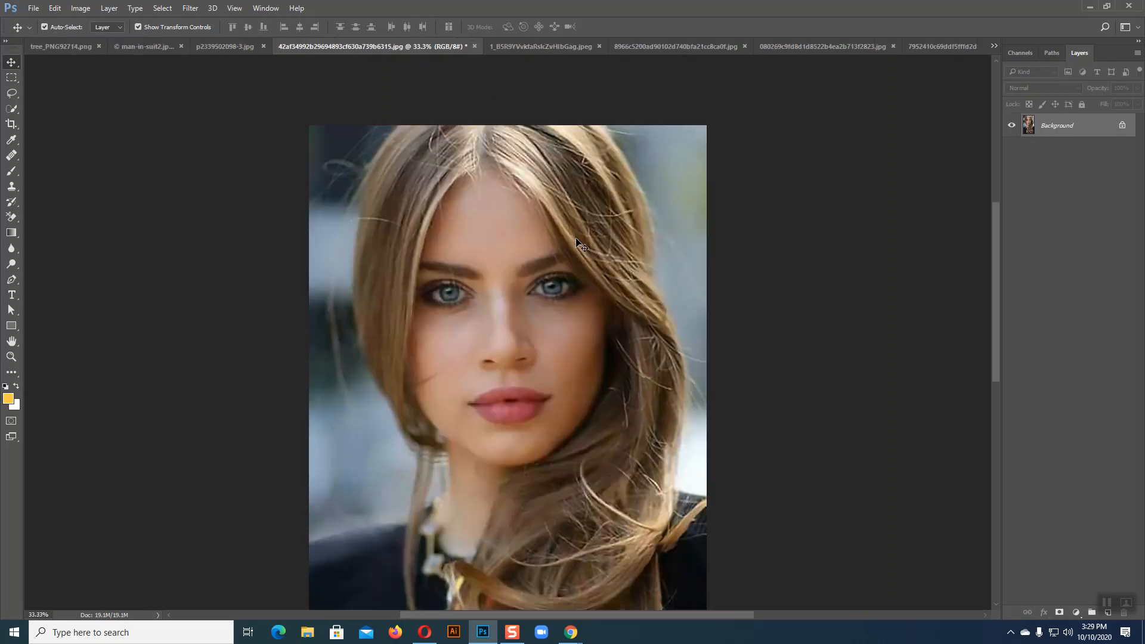
Enlarge the curly-haired girl's portrait by setting its resolution to 300 pixels/inch with Preserve Details (enlargement) resampling
{"action": "left_click", "coordinate": [528, 46]}
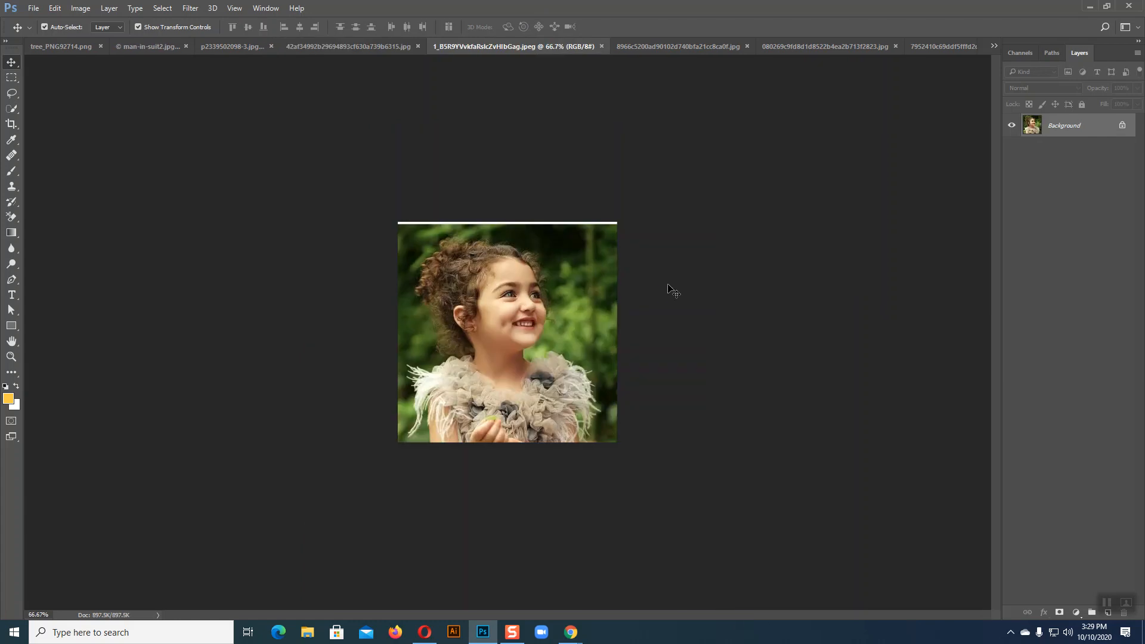
{"action": "key", "text": "ctrl+plus"}
{"action": "key", "text": "ctrl+plus"}
{"action": "key", "text": "ctrl+plus"}
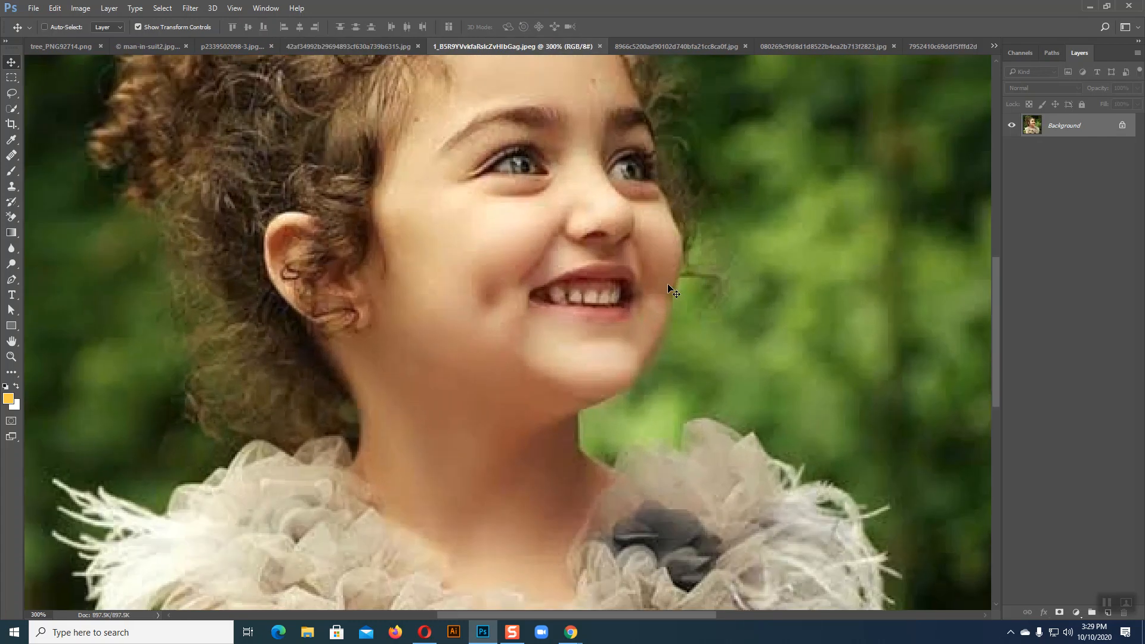
{"action": "key", "text": "ctrl+plus"}
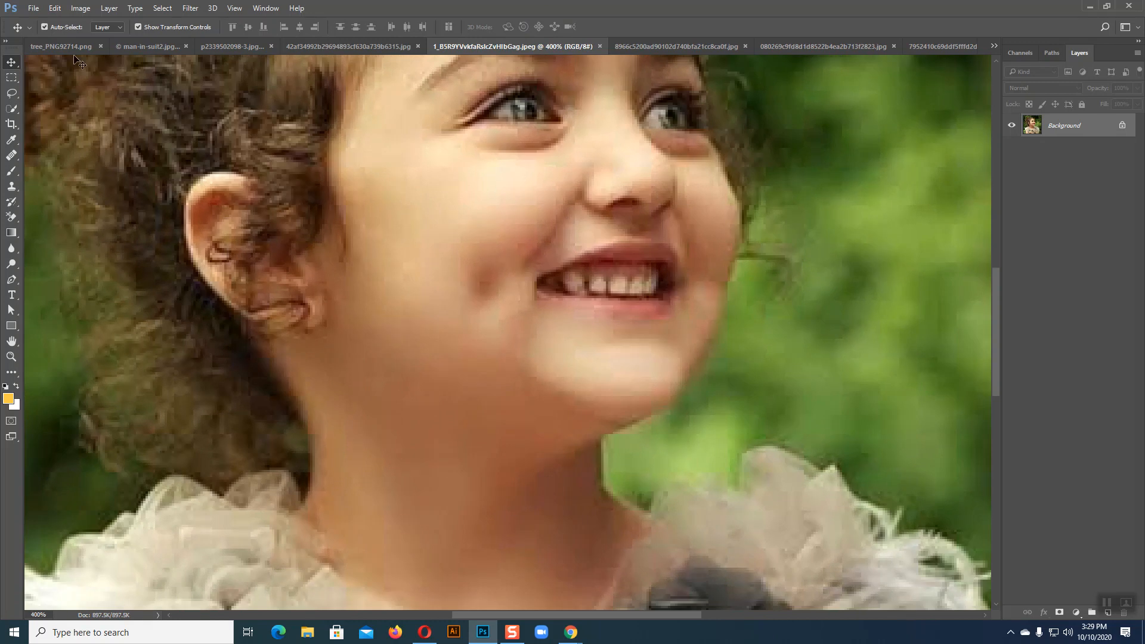
{"action": "left_click", "coordinate": [80, 9]}
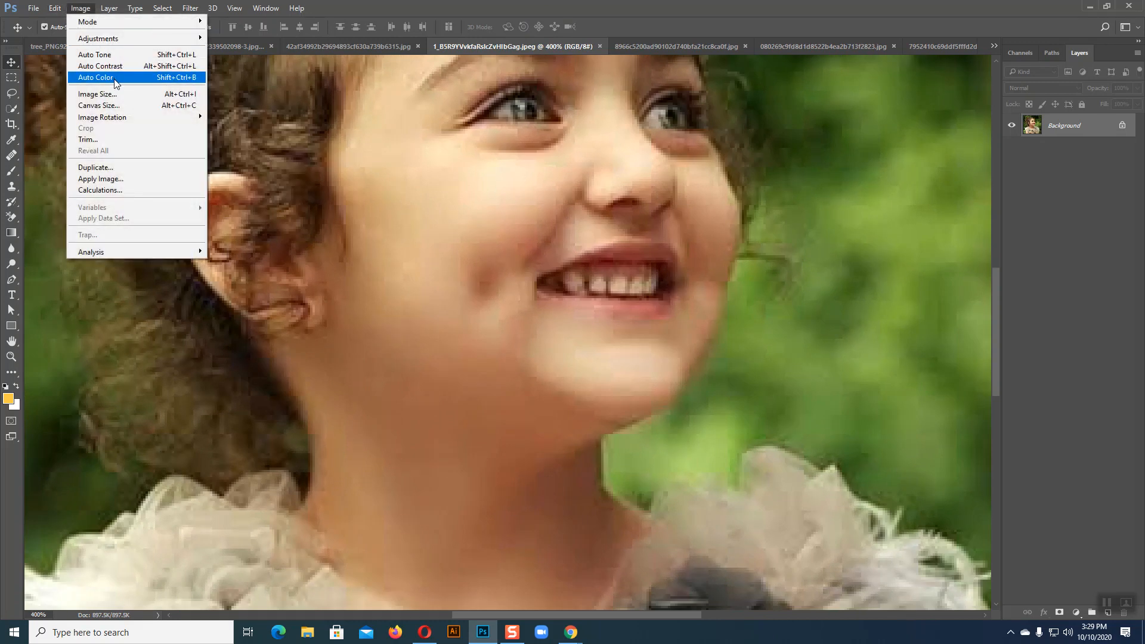
{"action": "left_click", "coordinate": [116, 94]}
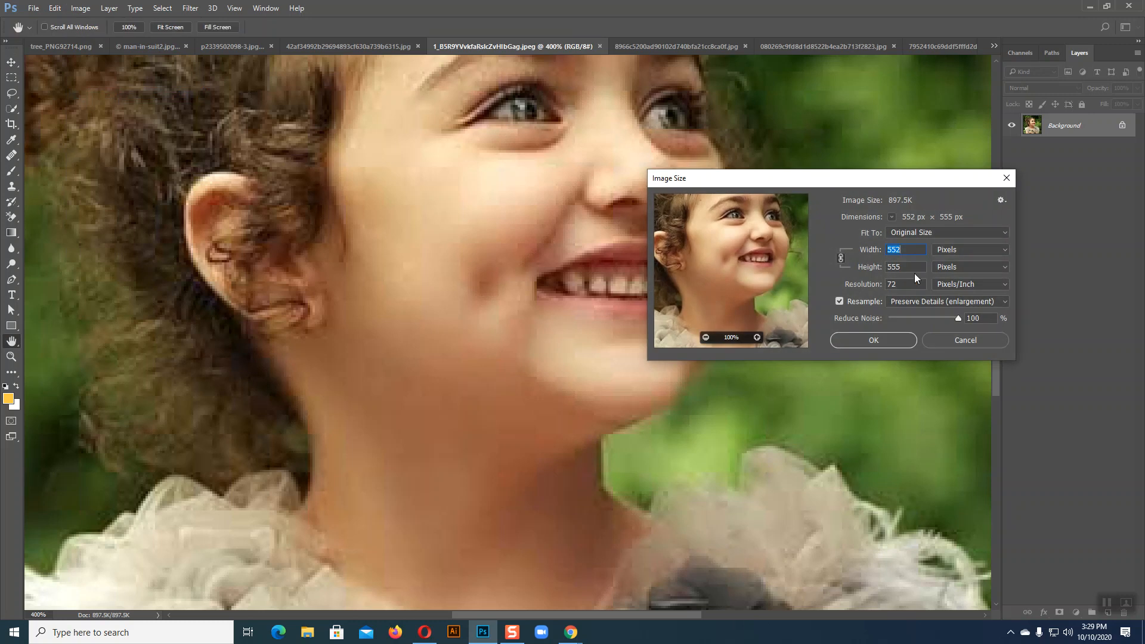
{"action": "double_click", "coordinate": [912, 281]}
{"action": "type", "text": "300"}
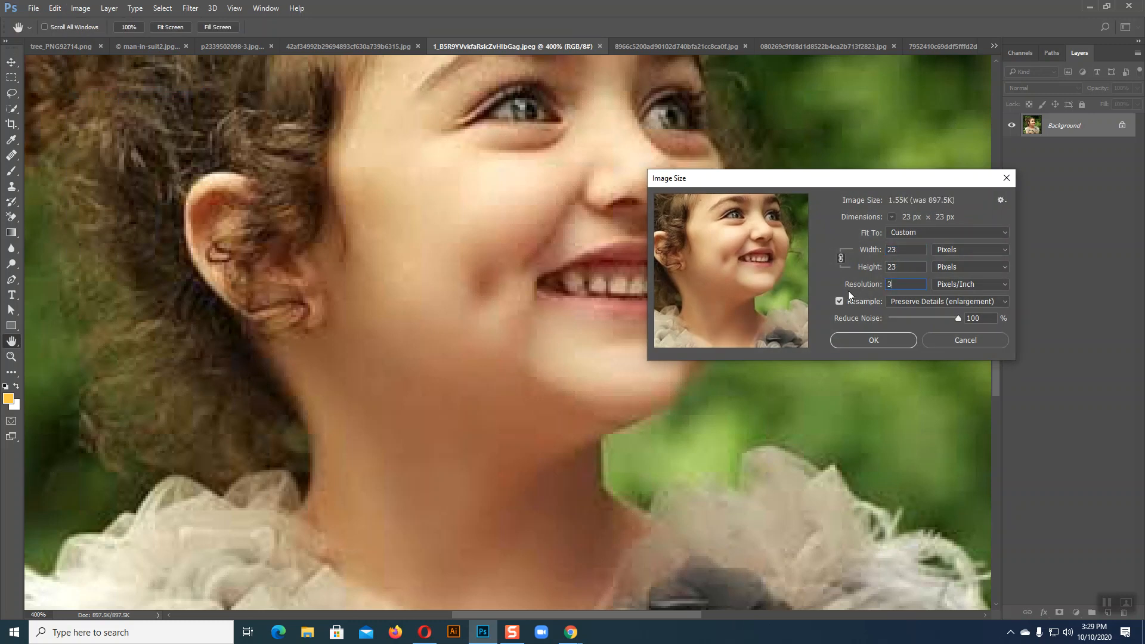
{"action": "left_click", "coordinate": [864, 338]}
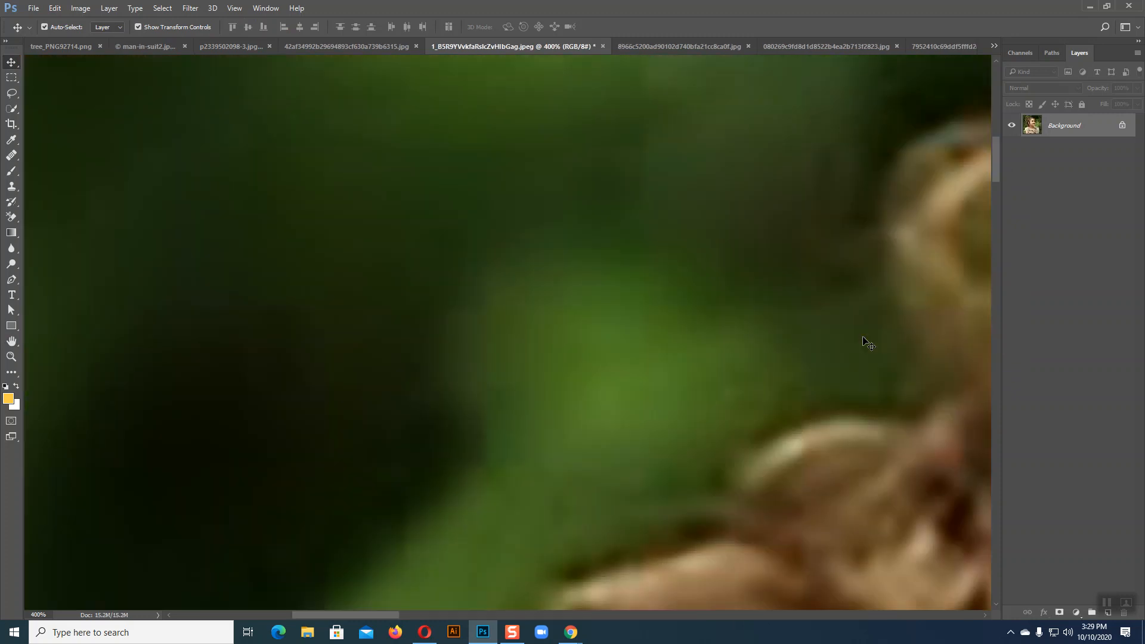
Examine the girl's face and hair in the enlarged portrait up close and at 66.7% zoom, keeping the document open
{"action": "left_click_drag", "start_coordinate": [887, 346], "coordinate": [509, 400]}
{"action": "key", "text": "ctrl+minus"}
{"action": "key", "text": "ctrl+minus"}
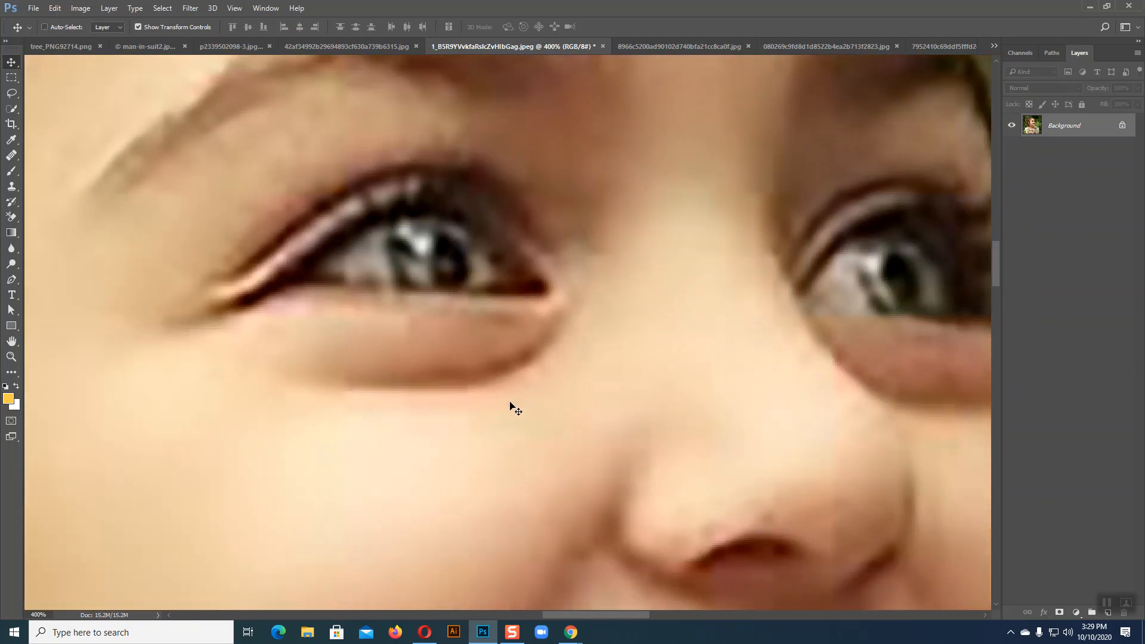
{"action": "key", "text": "ctrl+minus"}
{"action": "key", "text": "ctrl+minus"}
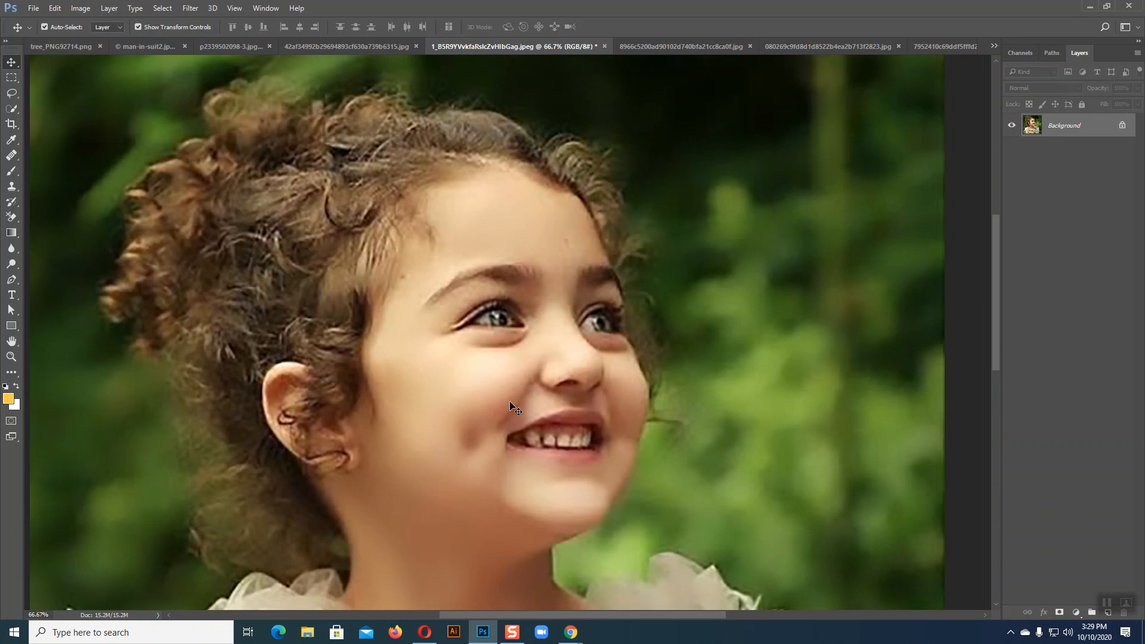
{"action": "scroll", "coordinate": [525, 401], "scroll_direction": "down", "scroll_amount": 4}
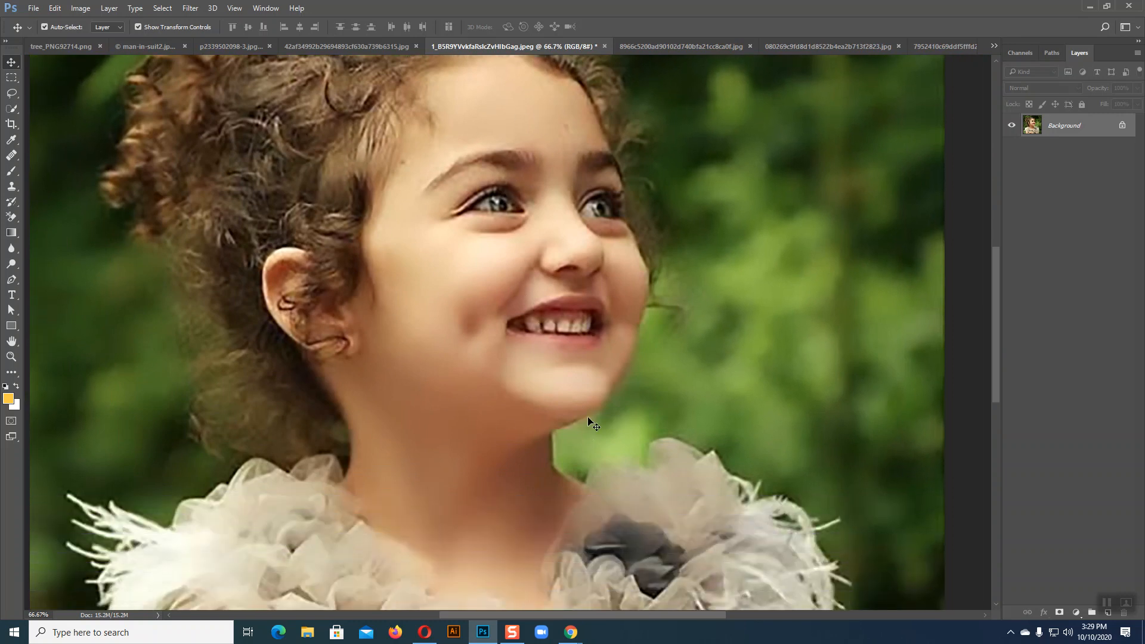
{"action": "left_click", "coordinate": [604, 46]}
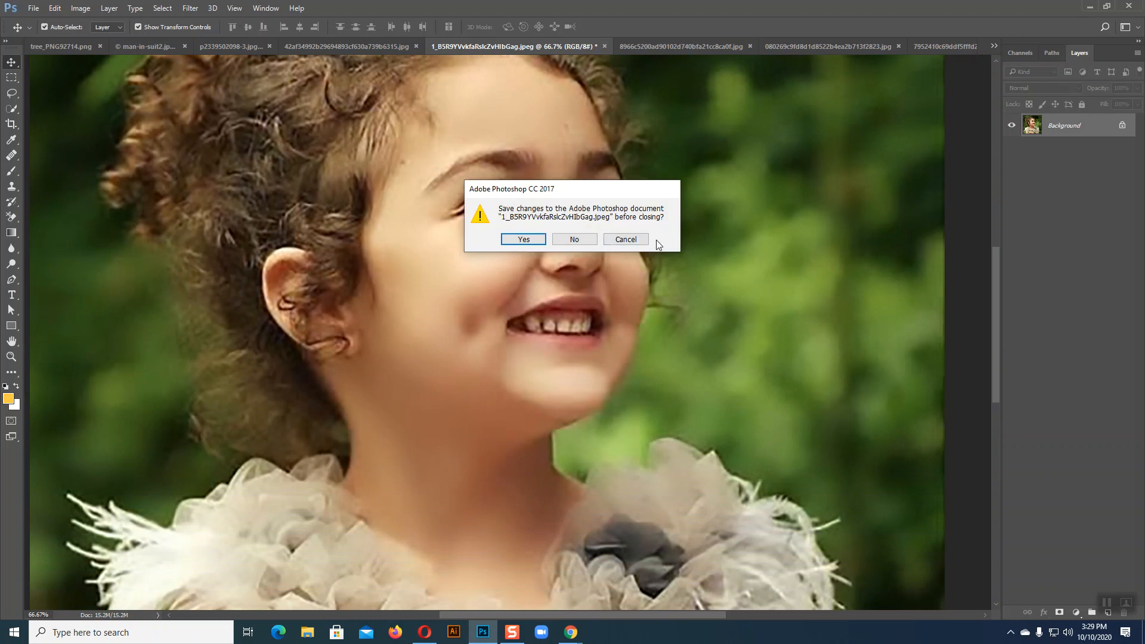
{"action": "left_click", "coordinate": [638, 240]}
Enlarge 8966c5200ad90102d740bfa21cc8ca0f.jpg by setting its resolution to 300 pixels/inch with Preserve Details (enlargement) resampling
{"action": "left_click", "coordinate": [666, 50]}
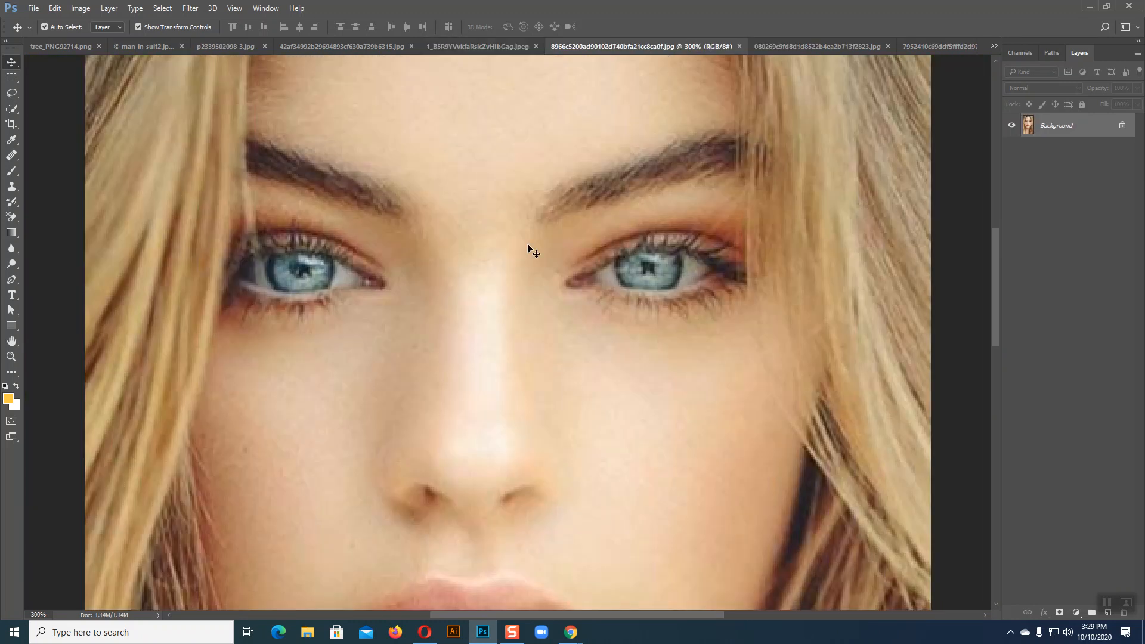
{"action": "left_click", "coordinate": [81, 8]}
{"action": "left_click", "coordinate": [95, 94]}
{"action": "left_click", "coordinate": [902, 284]}
{"action": "key", "text": "BackSpace"}
{"action": "key", "text": "BackSpace"}
{"action": "type", "text": "300"}
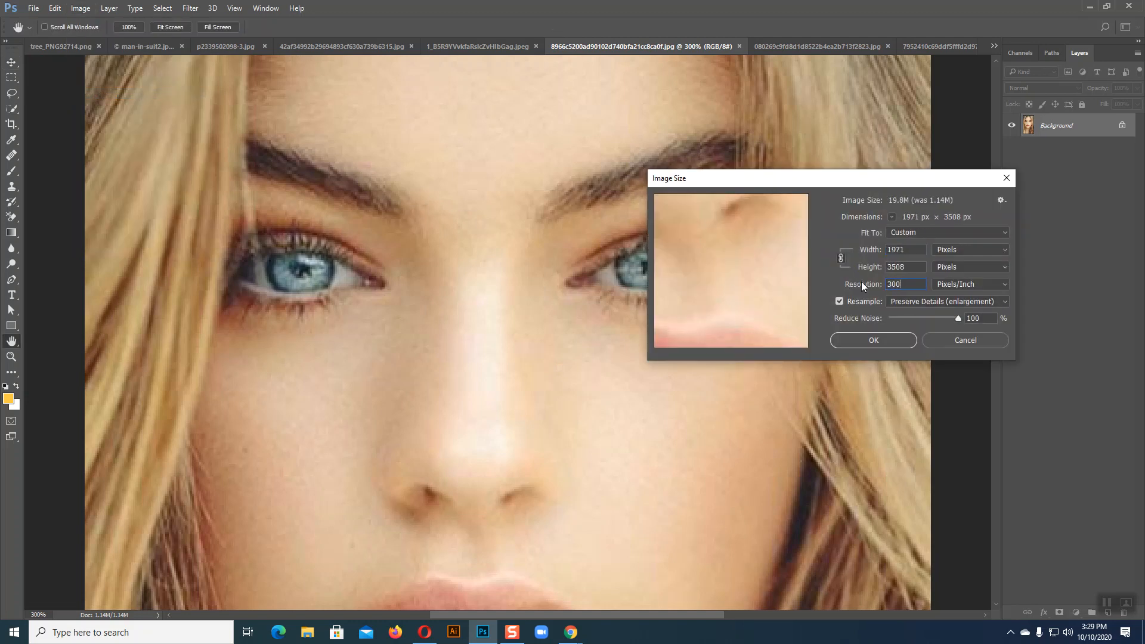
{"action": "left_click", "coordinate": [872, 340]}
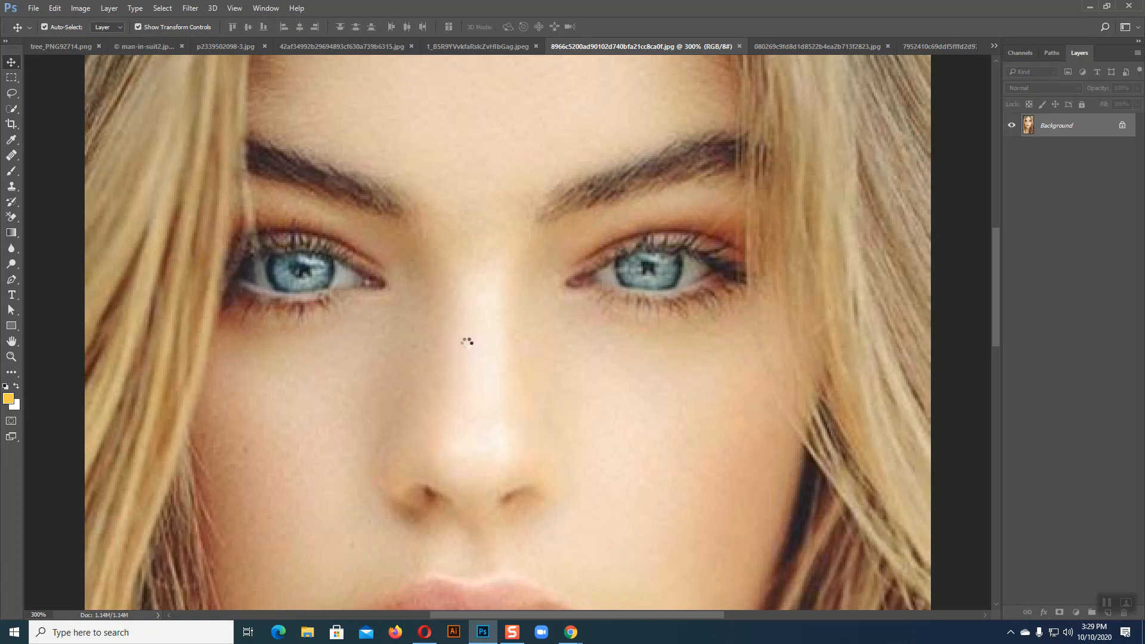
Examine the enlarged blonde woman's eyes, lips and hair at 66.7% zoom and the whole portrait at 25%
{"action": "scroll", "coordinate": [602, 343], "scroll_direction": "down", "scroll_amount": 4}
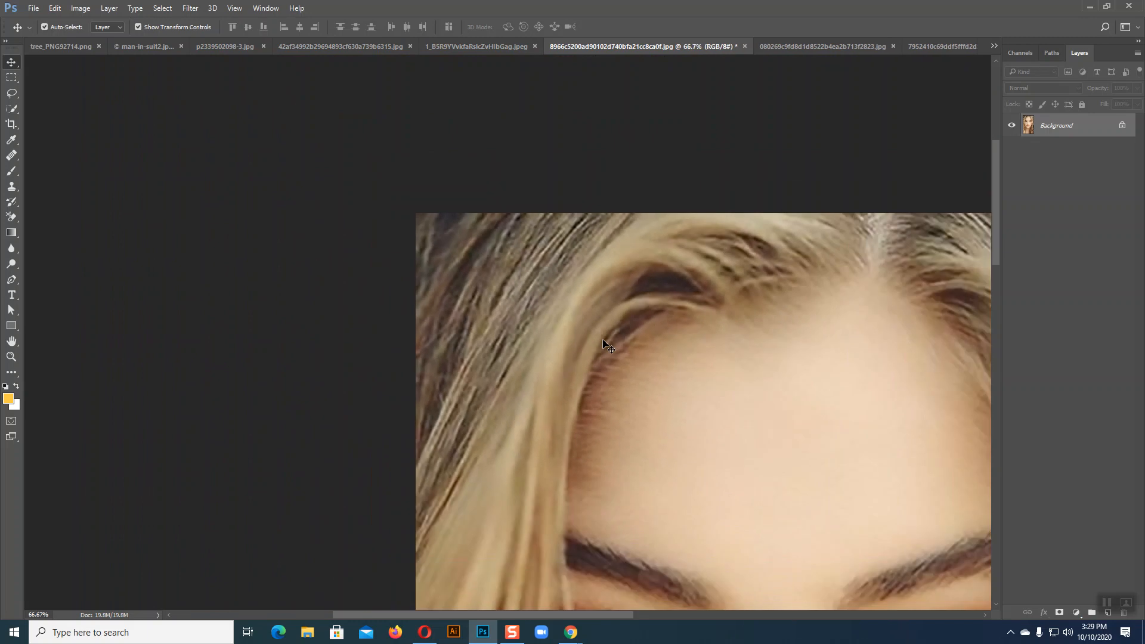
{"action": "scroll", "coordinate": [749, 301], "scroll_direction": "down", "scroll_amount": 5}
{"action": "scroll", "coordinate": [793, 325], "scroll_direction": "down", "scroll_amount": 10}
{"action": "left_click_drag", "start_coordinate": [895, 440], "coordinate": [690, 423]}
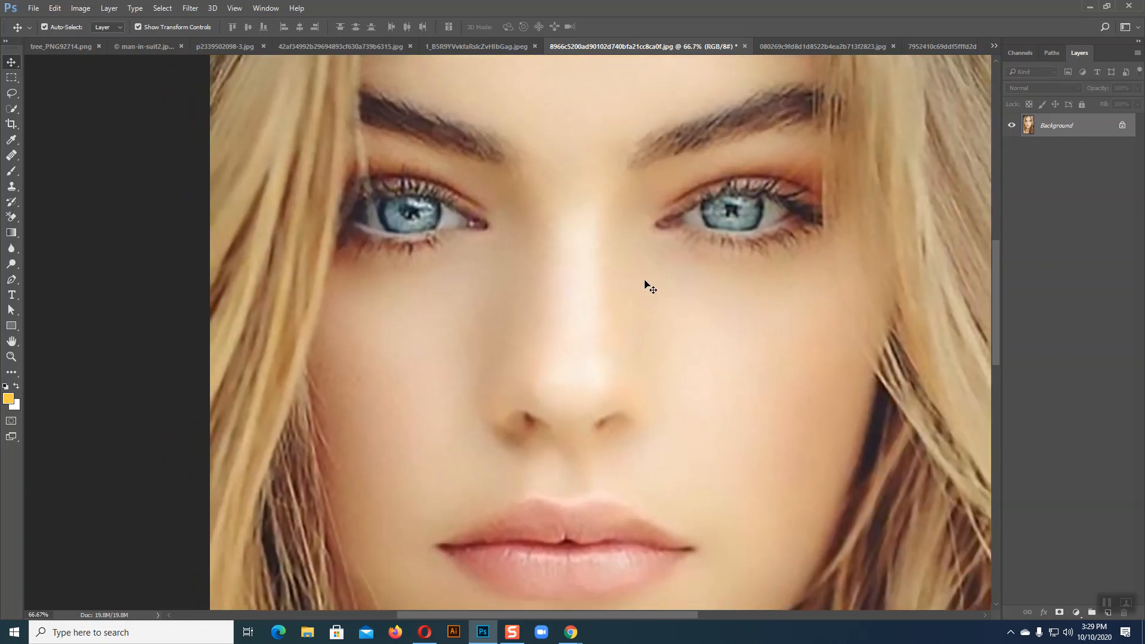
{"action": "scroll", "coordinate": [685, 567], "scroll_direction": "down", "scroll_amount": 5}
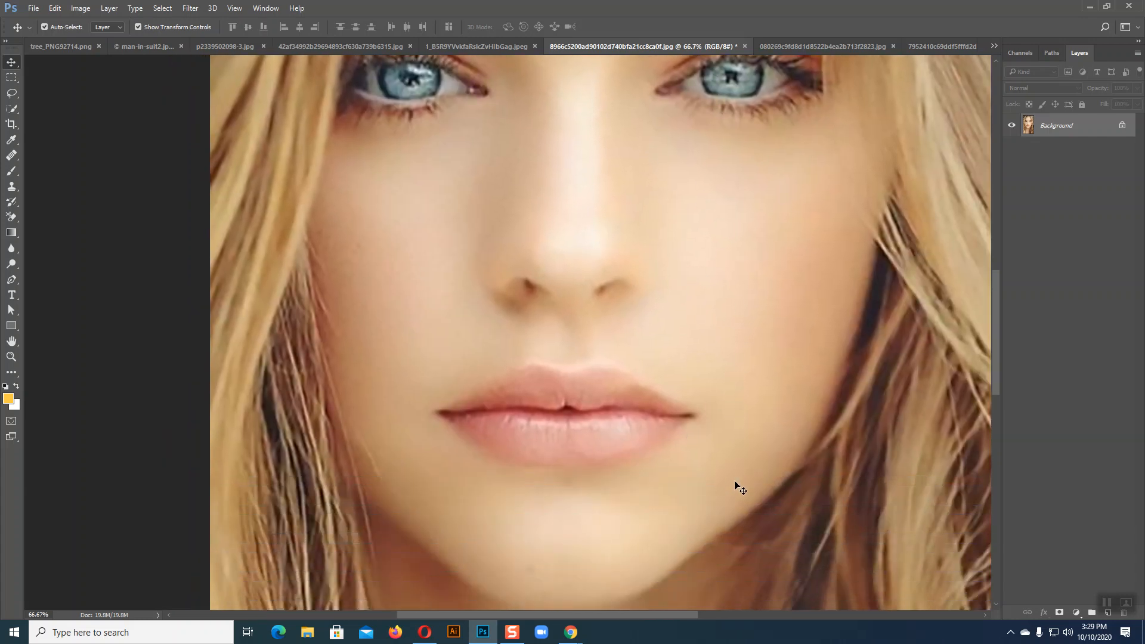
{"action": "key", "text": "ctrl+minus"}
{"action": "key", "text": "ctrl+minus"}
{"action": "key", "text": "ctrl+minus"}
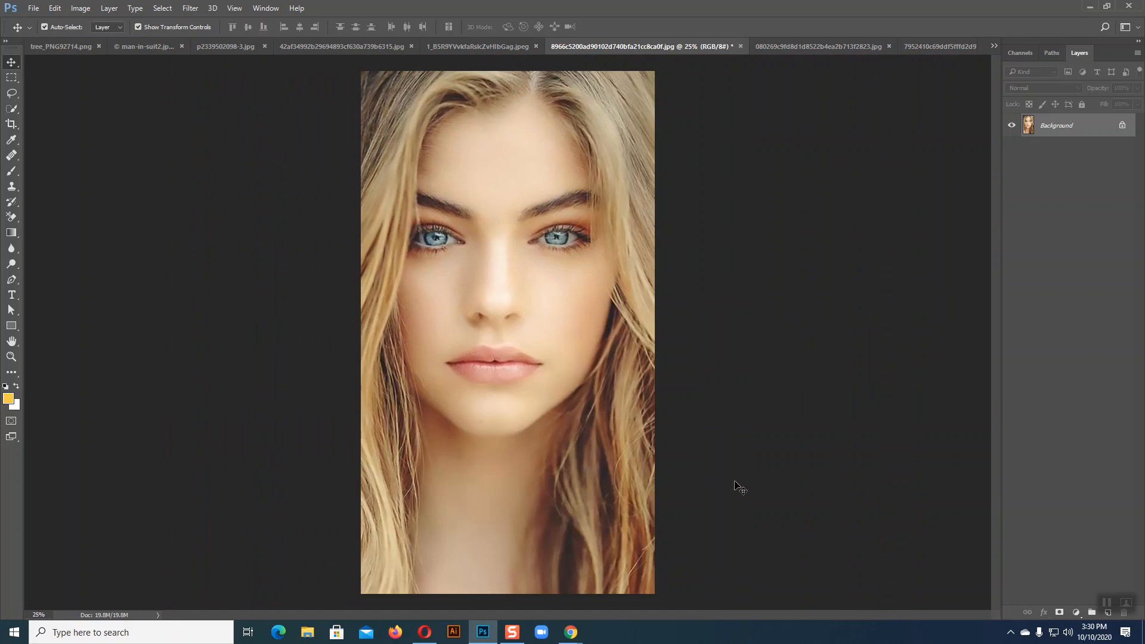
Bring up 7952410c69ddf5fffd2d977ce6756a5f.jpg and close that document
{"action": "left_click", "coordinate": [796, 51]}
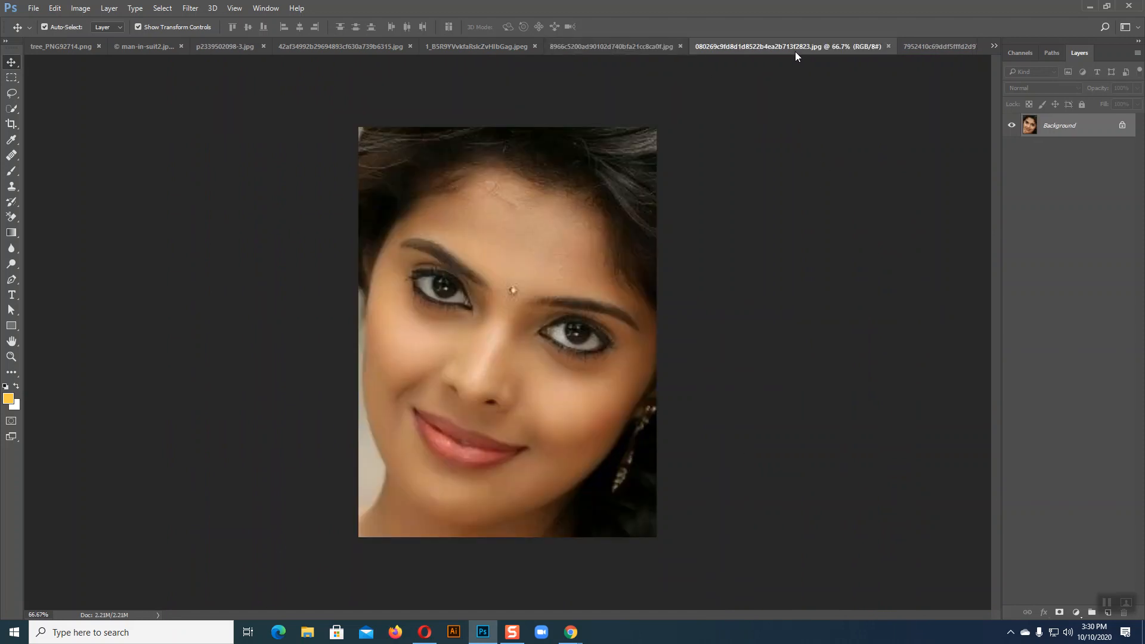
{"action": "left_click", "coordinate": [924, 45]}
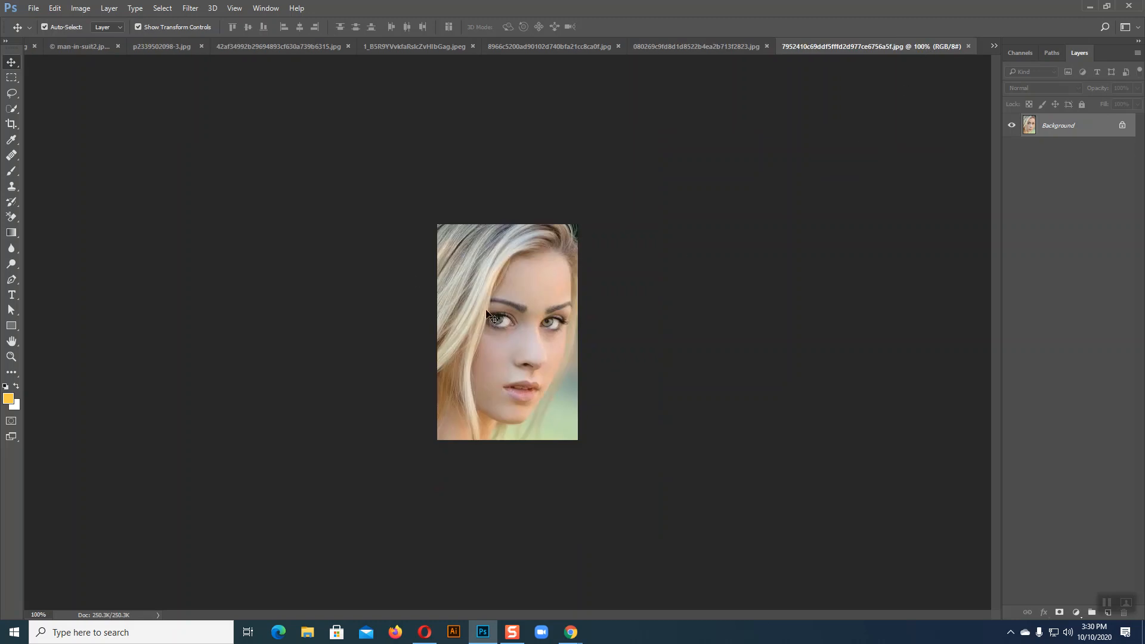
{"action": "left_click", "coordinate": [968, 46]}
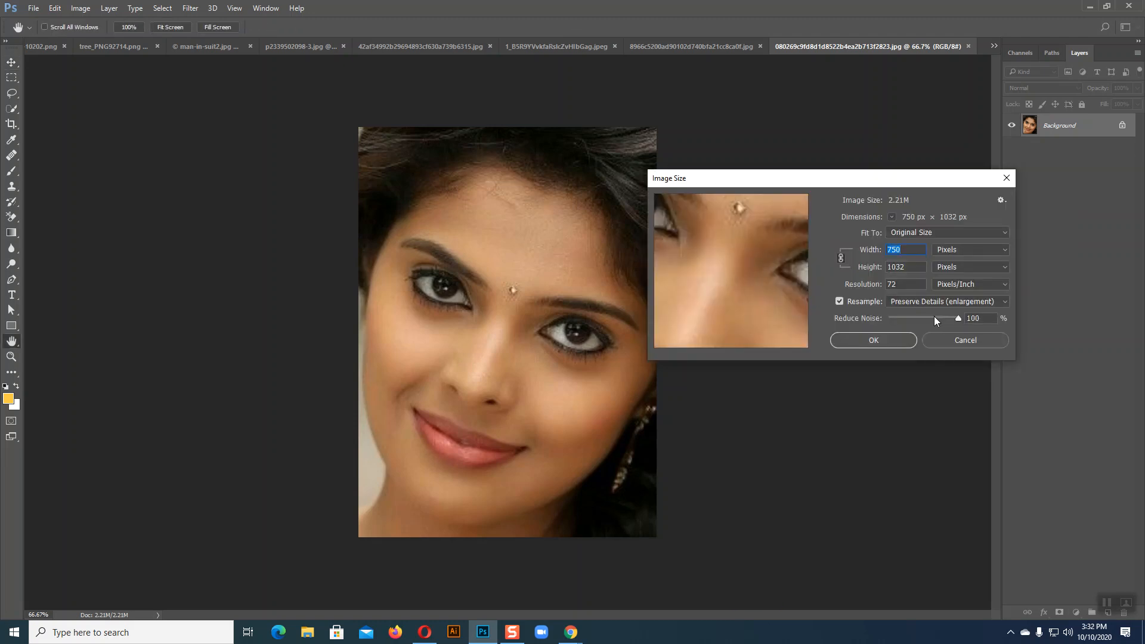
Try a resolution of 300 pixels/inch and a width of 5000 pixels for the dark-haired woman's portrait, checking her eye in the preview
{"action": "left_click_drag", "start_coordinate": [906, 285], "coordinate": [876, 287]}
{"action": "type", "text": "300"}
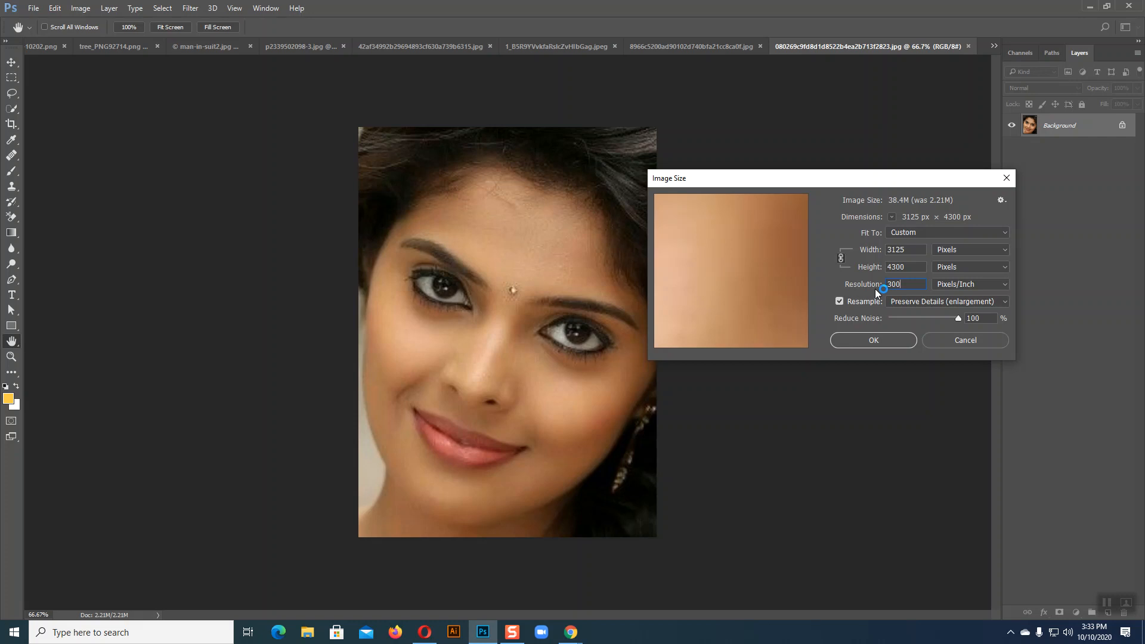
{"action": "left_click_drag", "start_coordinate": [904, 284], "coordinate": [881, 290]}
{"action": "left_click_drag", "start_coordinate": [905, 249], "coordinate": [880, 253]}
{"action": "left_click", "coordinate": [861, 251]}
{"action": "type", "text": "5000"}
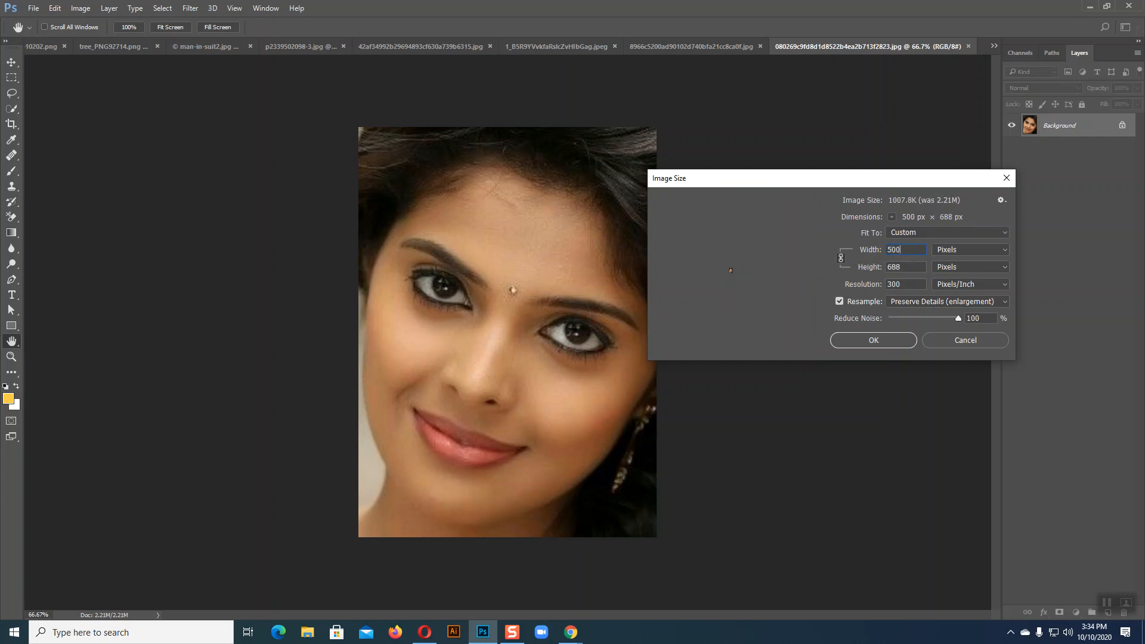
{"action": "left_click_drag", "start_coordinate": [736, 223], "coordinate": [718, 373]}
{"action": "left_click", "coordinate": [705, 338]}
{"action": "left_click", "coordinate": [705, 338]}
{"action": "left_click", "coordinate": [706, 338]}
{"action": "left_click", "coordinate": [705, 338]}
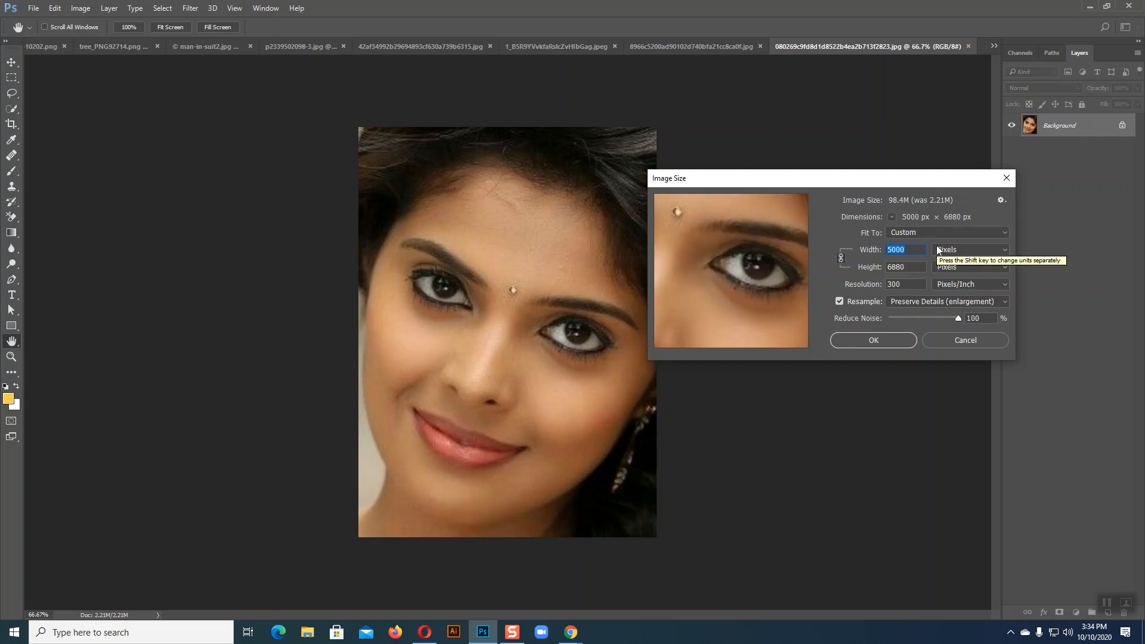
Reset the Image Size values of the dark-haired woman's portrait to Original Size
{"action": "left_click", "coordinate": [910, 285]}
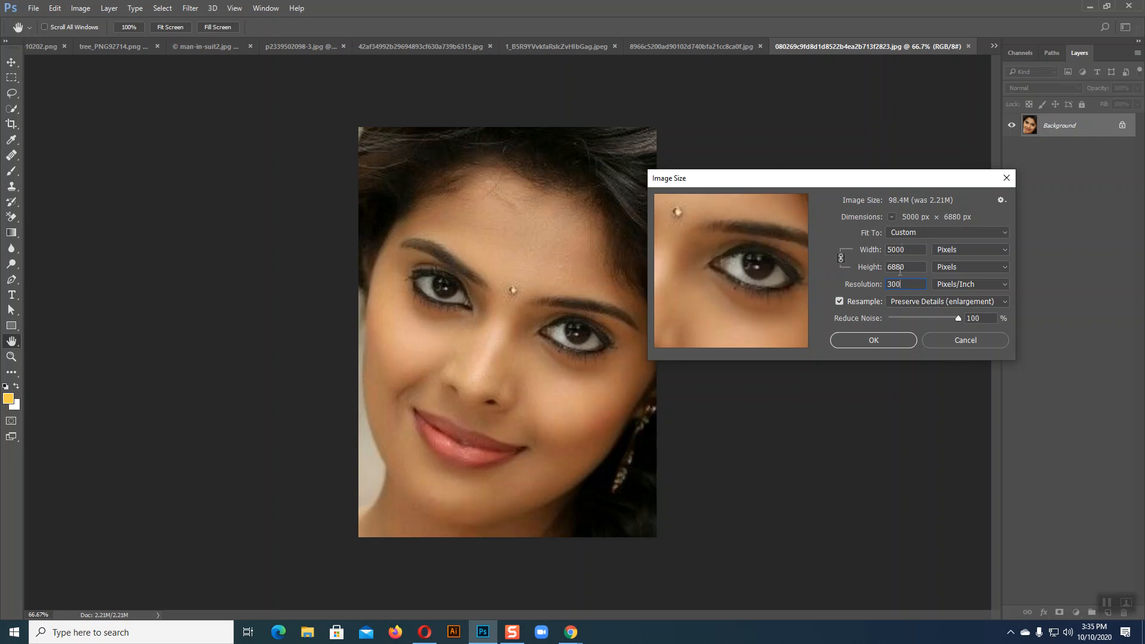
{"action": "left_click_drag", "start_coordinate": [905, 266], "coordinate": [891, 267]}
{"action": "left_click", "coordinate": [1053, 339]}
{"action": "left_click", "coordinate": [840, 260]}
{"action": "left_click", "coordinate": [840, 260]}
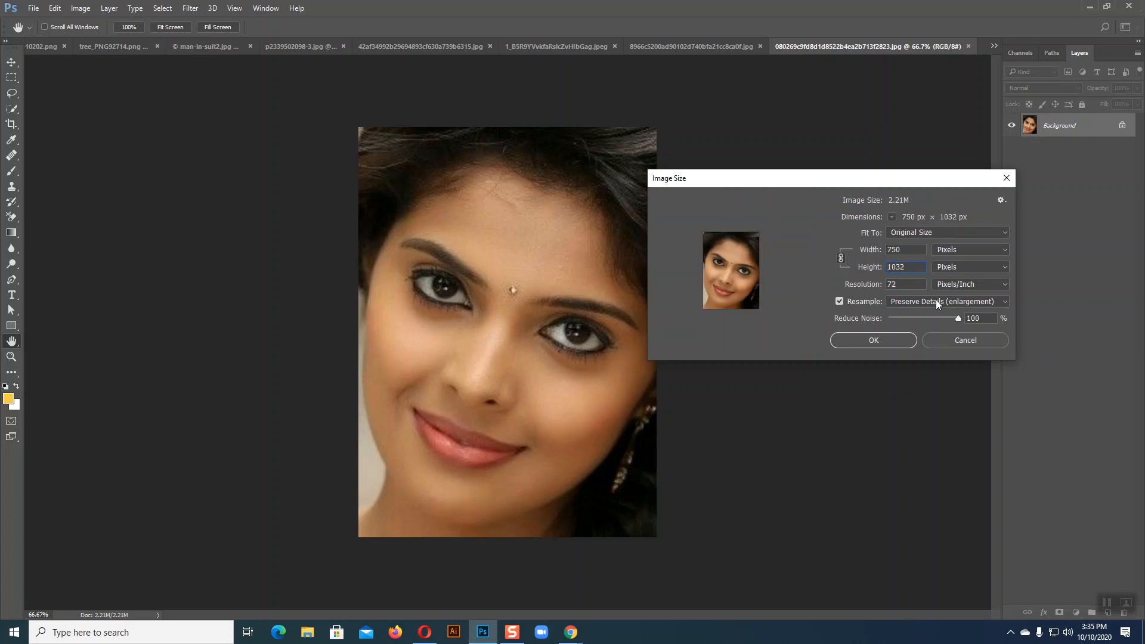
Set the dark-haired woman's portrait to a resolution of 300 pixels/inch and select its width value
{"action": "double_click", "coordinate": [906, 284]}
{"action": "type", "text": "300"}
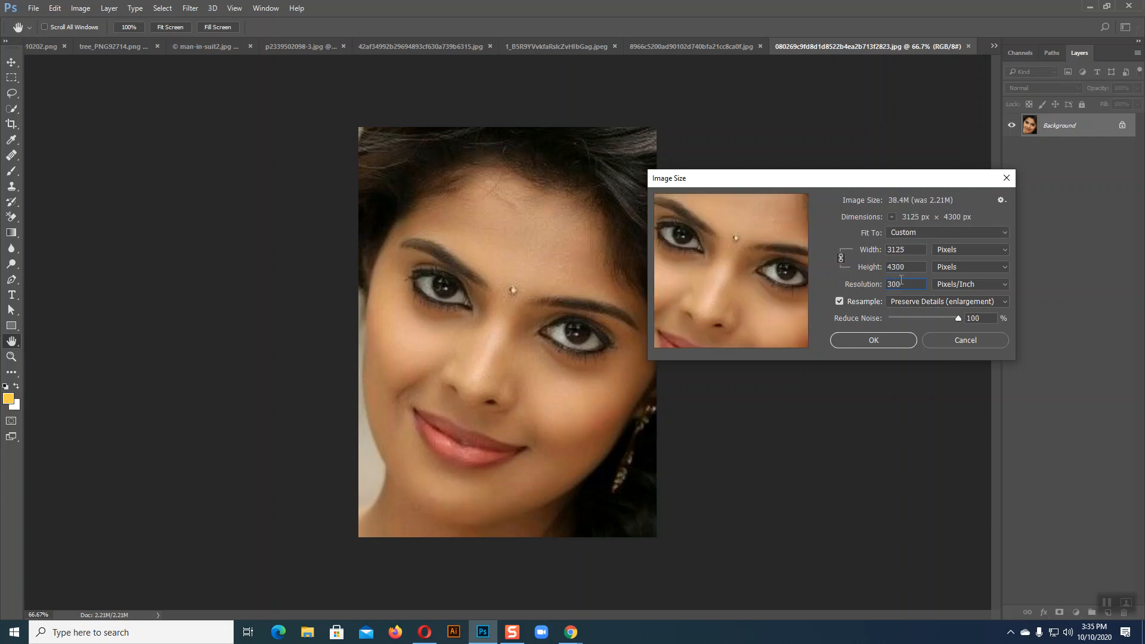
{"action": "left_click_drag", "start_coordinate": [906, 249], "coordinate": [885, 249]}
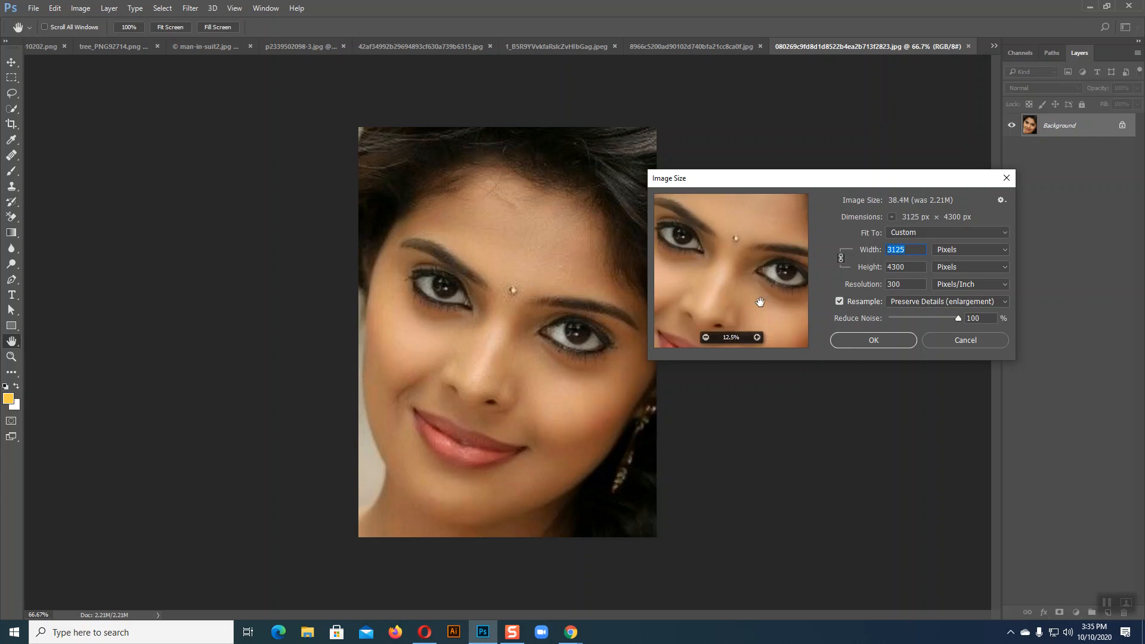
Try a width of 5000 pixels for the dark-haired woman's portrait, check her eye in the preview, and cancel the resize
{"action": "left_click_drag", "start_coordinate": [758, 288], "coordinate": [724, 303]}
{"action": "left_click_drag", "start_coordinate": [739, 261], "coordinate": [733, 270]}
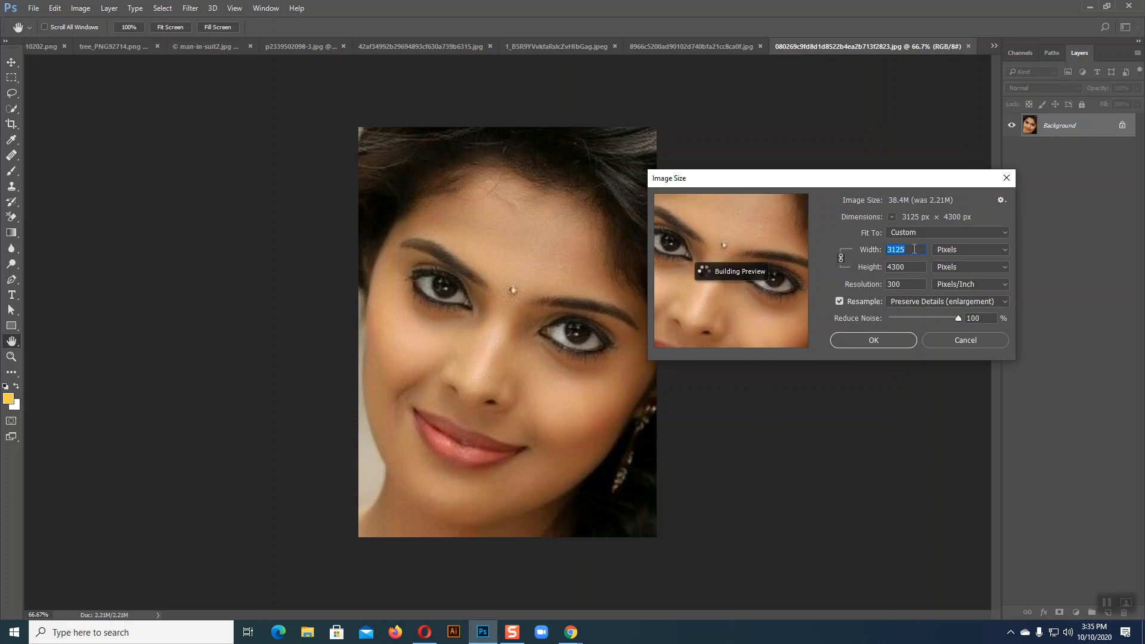
{"action": "type", "text": "500"}
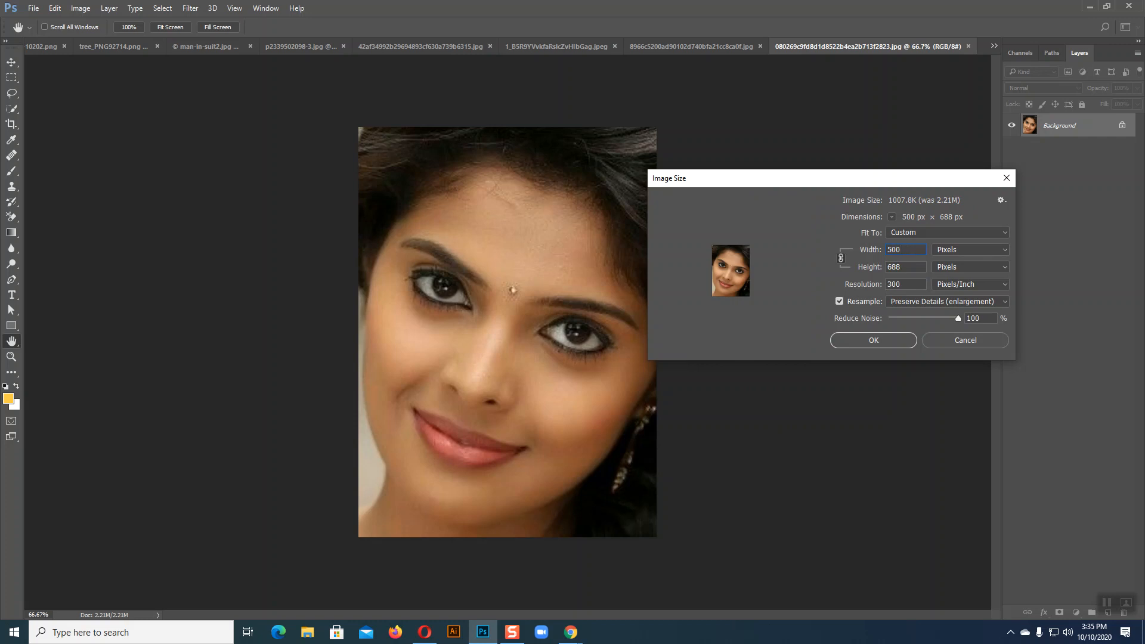
{"action": "type", "text": "21"}
{"action": "key", "text": "BackSpace"}
{"action": "key", "text": "BackSpace"}
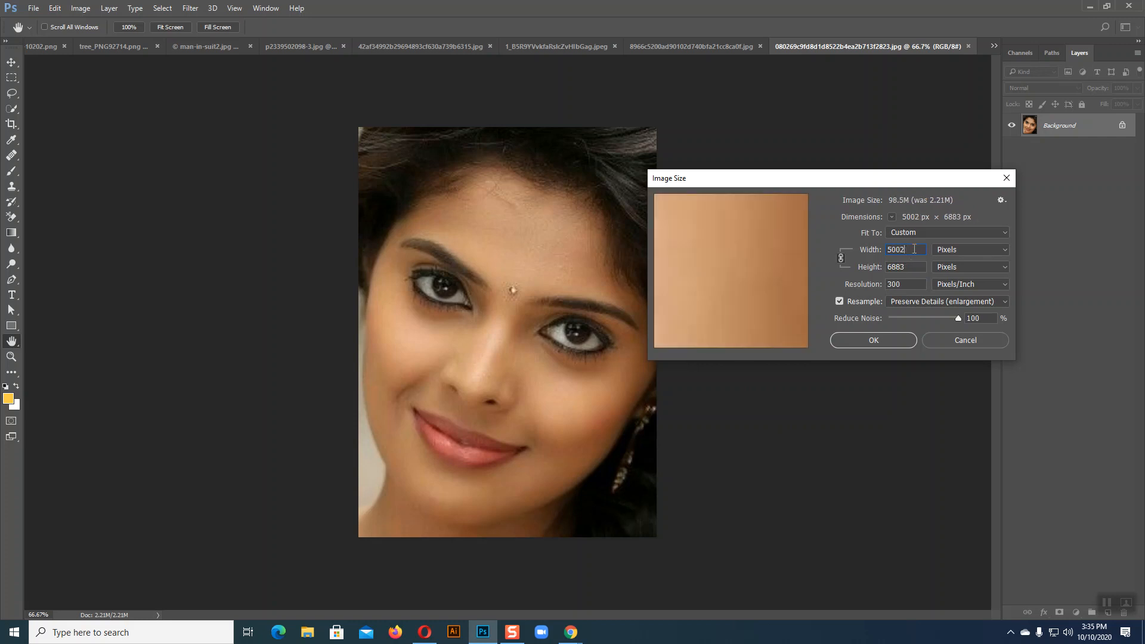
{"action": "type", "text": "0"}
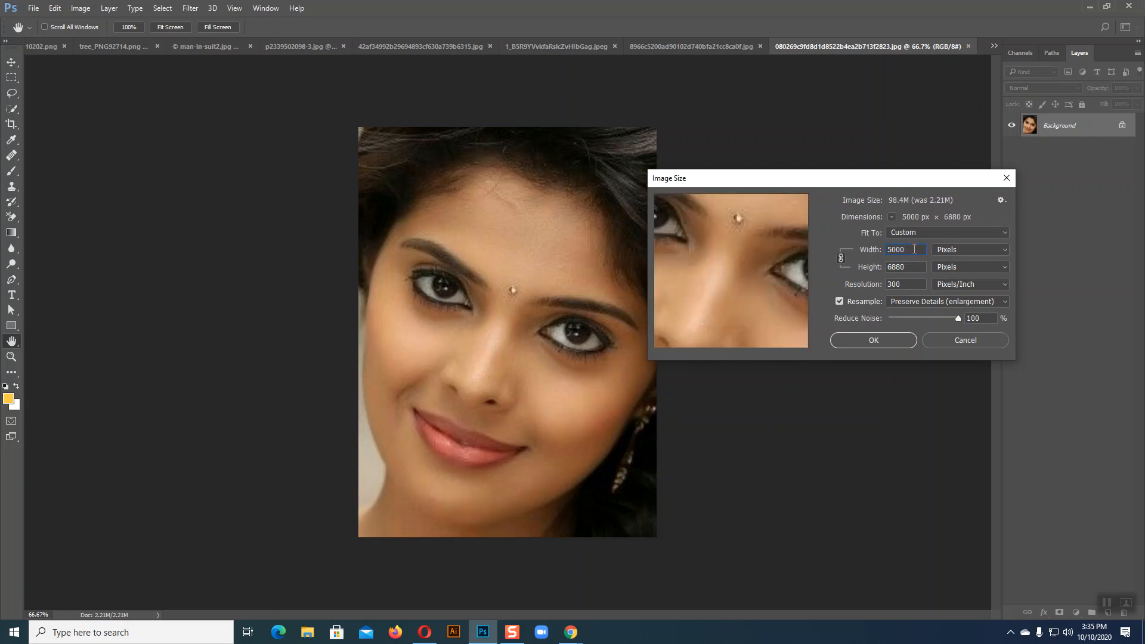
{"action": "left_click_drag", "start_coordinate": [759, 285], "coordinate": [676, 296]}
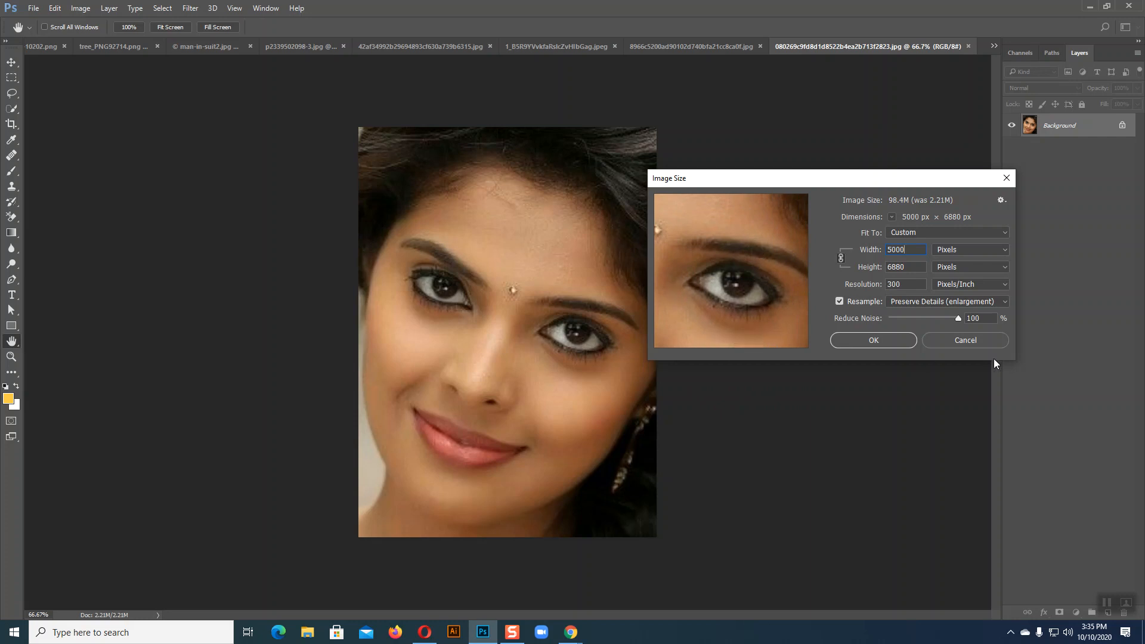
{"action": "left_click", "coordinate": [975, 340]}
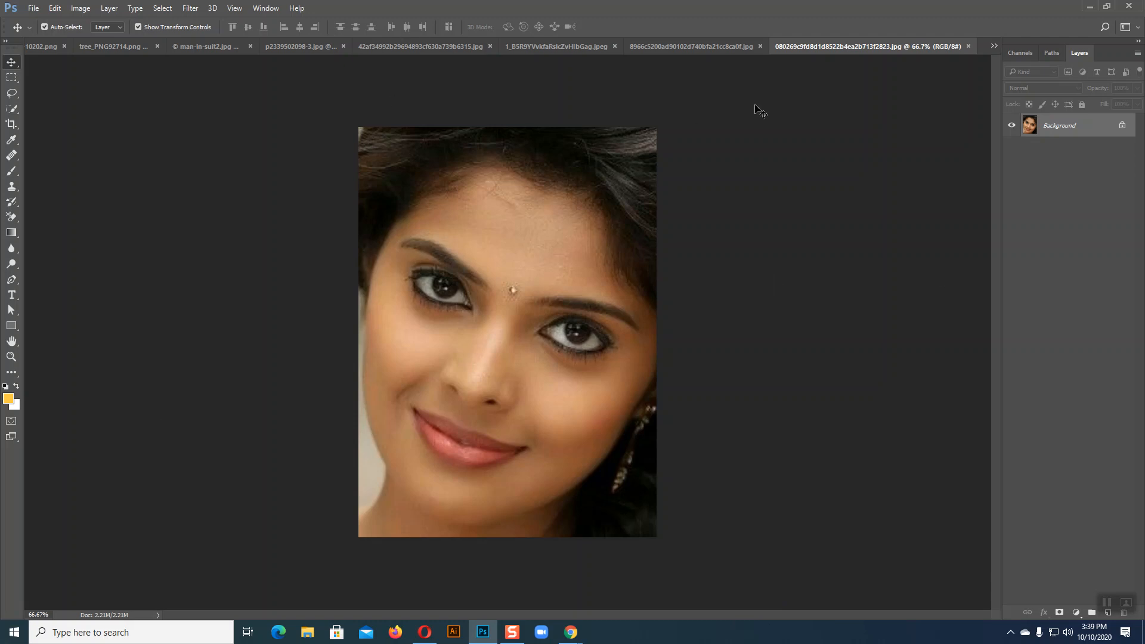
Close the dark-haired woman's, the blonde woman's and the curly-haired girl's portraits without saving changes
{"action": "left_click", "coordinate": [970, 46]}
{"action": "left_click", "coordinate": [971, 46]}
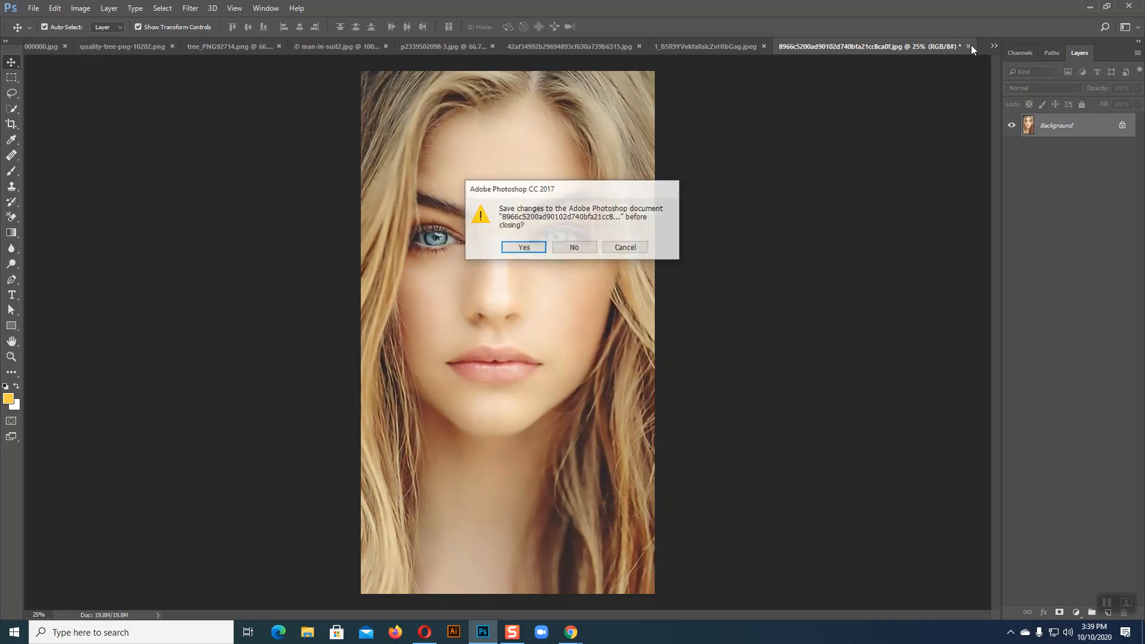
{"action": "left_click", "coordinate": [591, 251]}
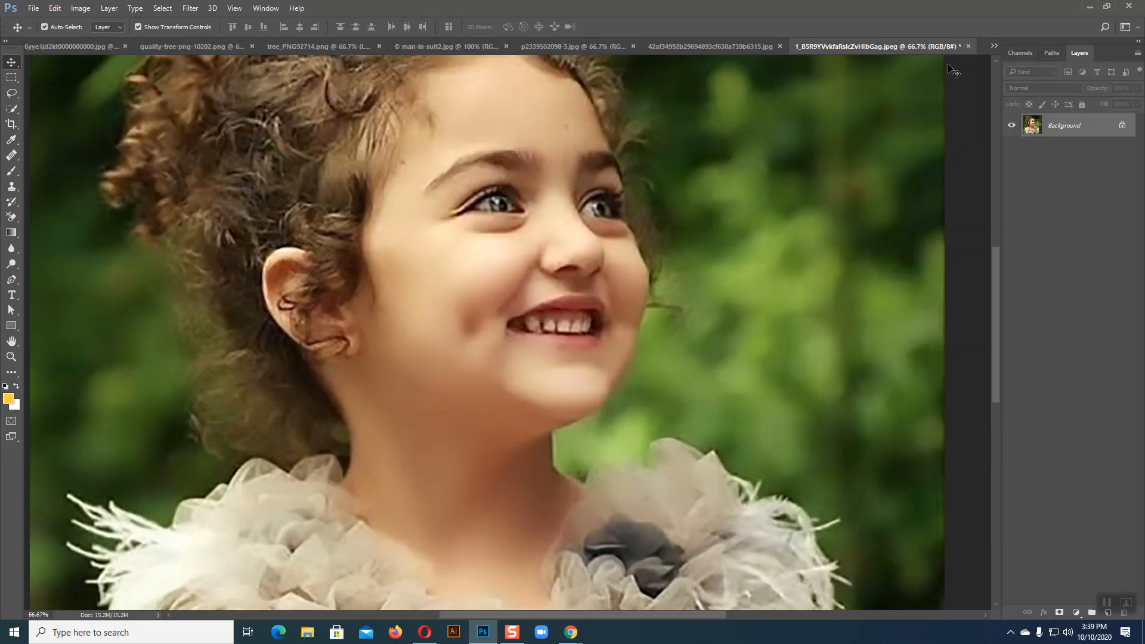
{"action": "left_click", "coordinate": [968, 47]}
{"action": "left_click", "coordinate": [572, 239]}
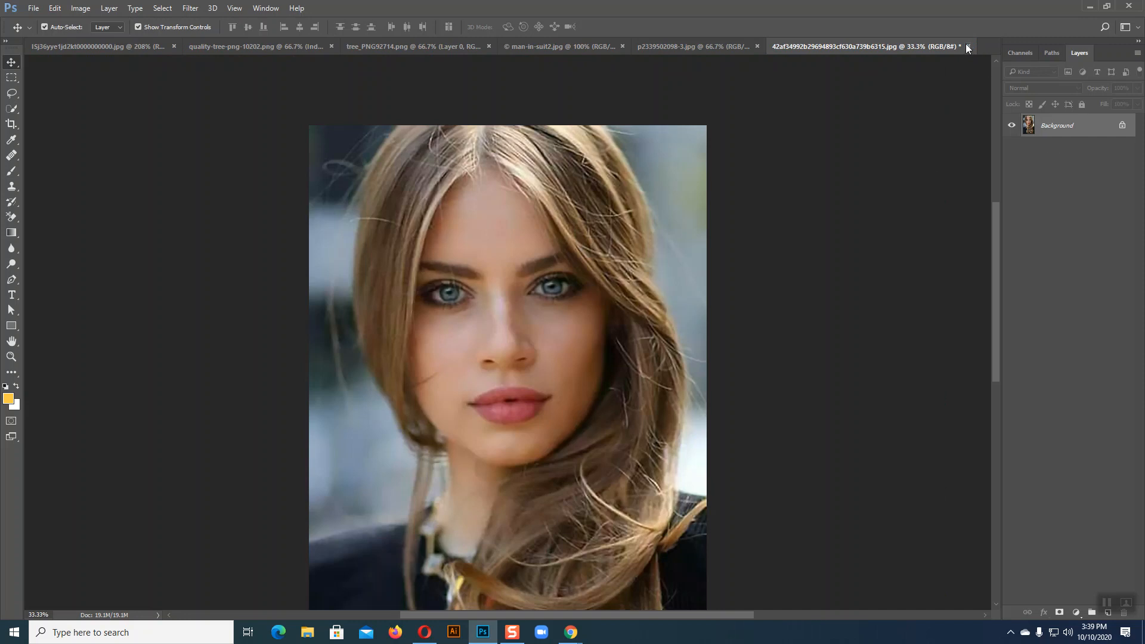
{"action": "left_click", "coordinate": [967, 47]}
{"action": "left_click", "coordinate": [564, 247]}
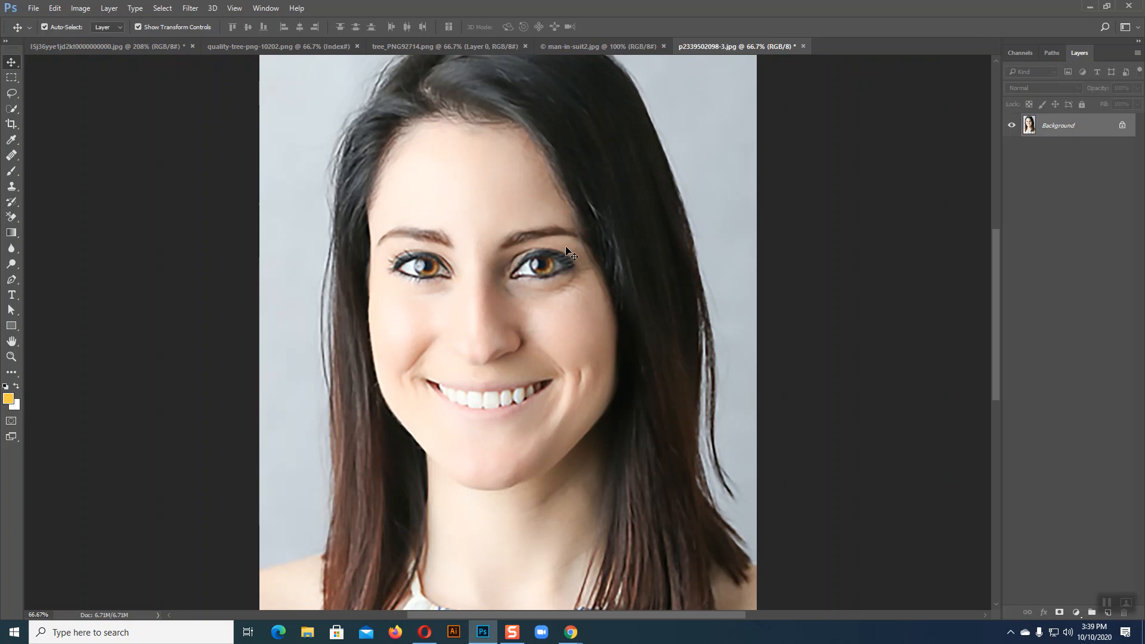
{"action": "left_click", "coordinate": [802, 47]}
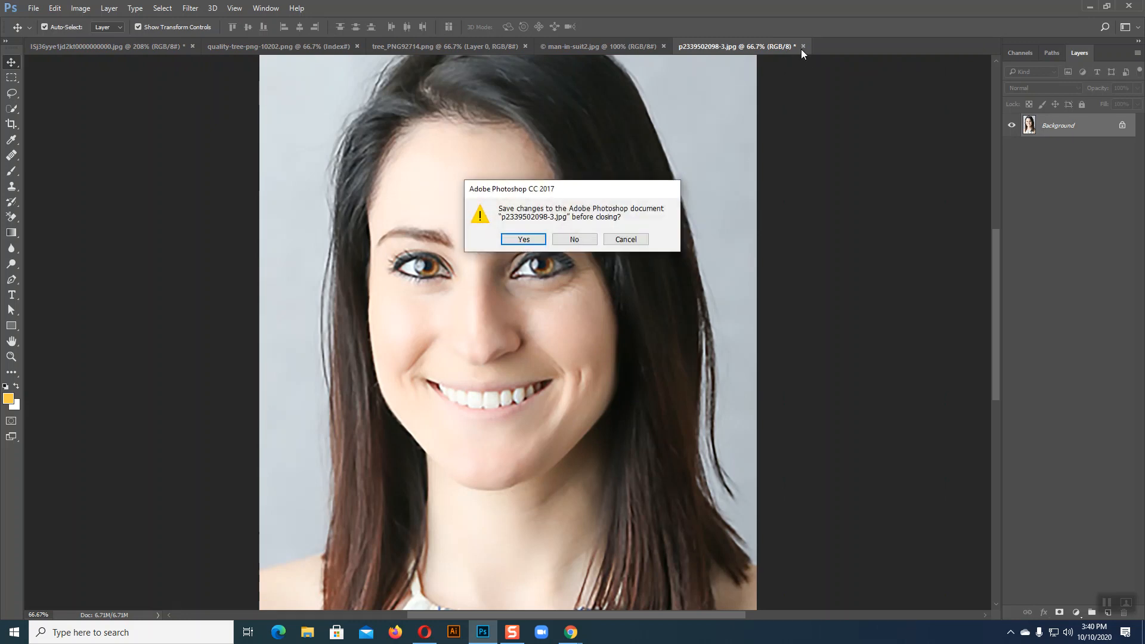
{"action": "left_click", "coordinate": [594, 241]}
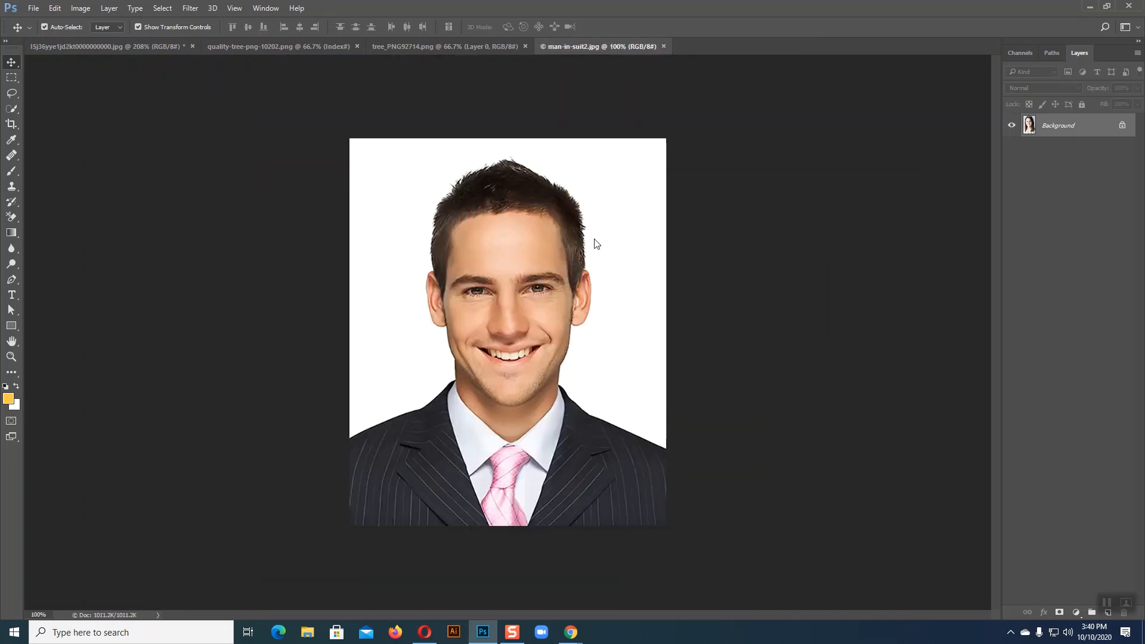
{"action": "left_click", "coordinate": [664, 47]}
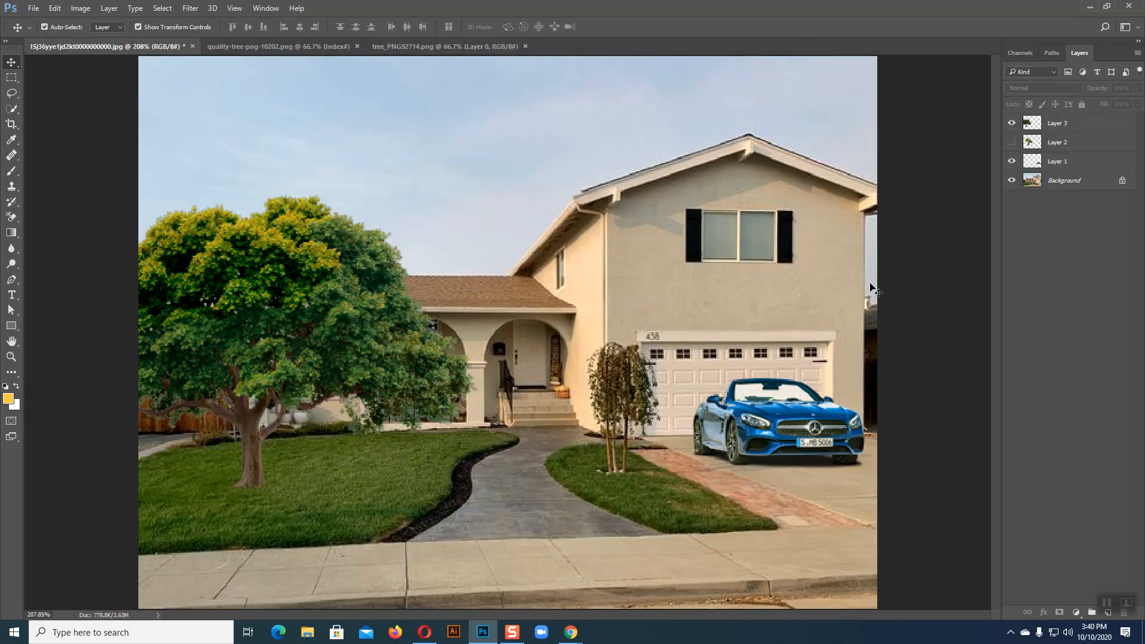
Close quality-tree-png-10202.png and tree_PNG92714.png, keeping only the house composite open
{"action": "left_click", "coordinate": [274, 48]}
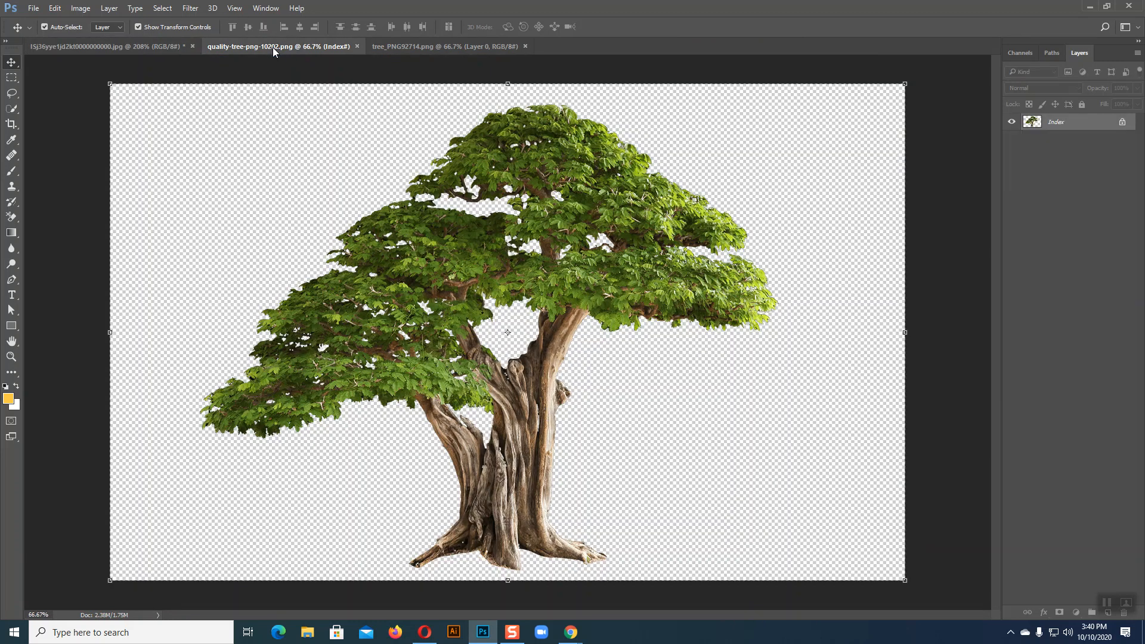
{"action": "left_click", "coordinate": [356, 46]}
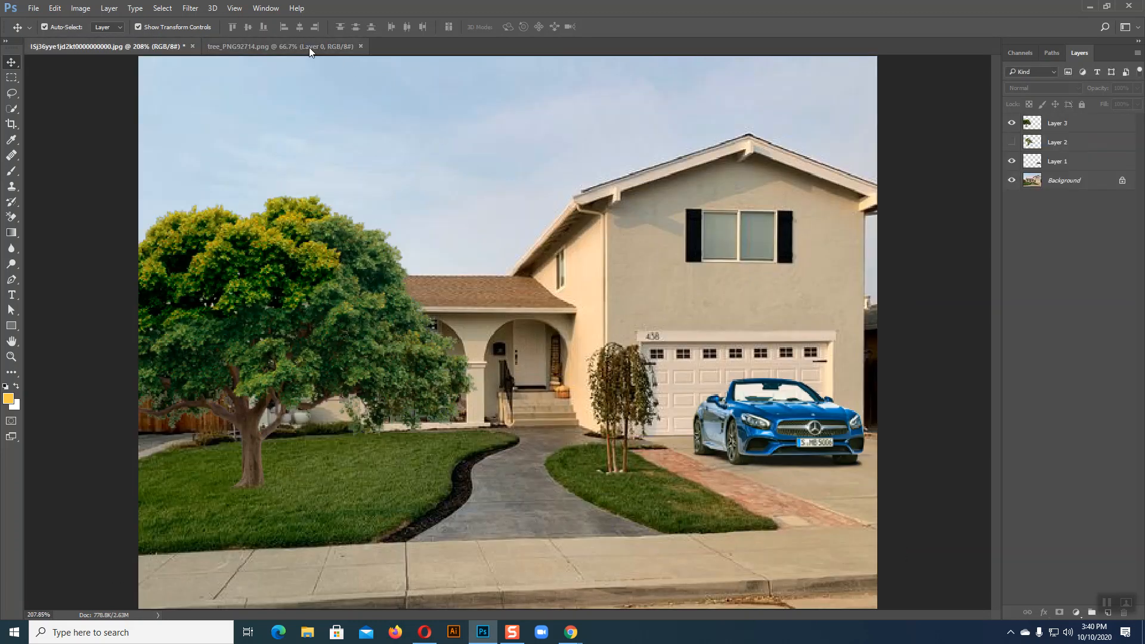
{"action": "left_click", "coordinate": [366, 50]}
{"action": "left_click", "coordinate": [360, 46]}
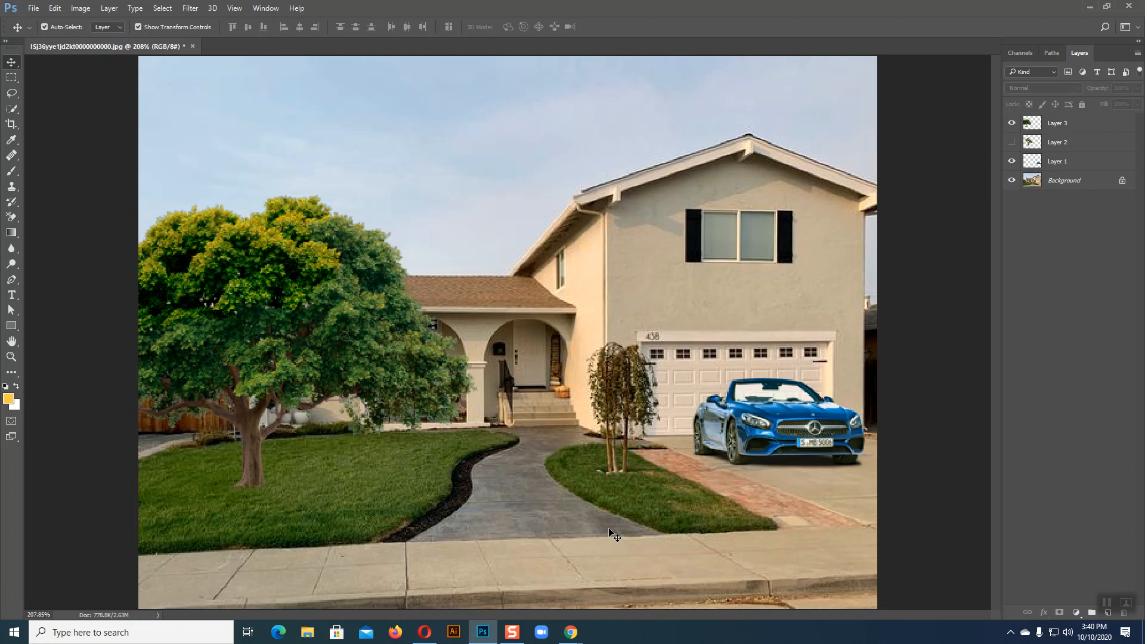
{"action": "left_click", "coordinate": [33, 9]}
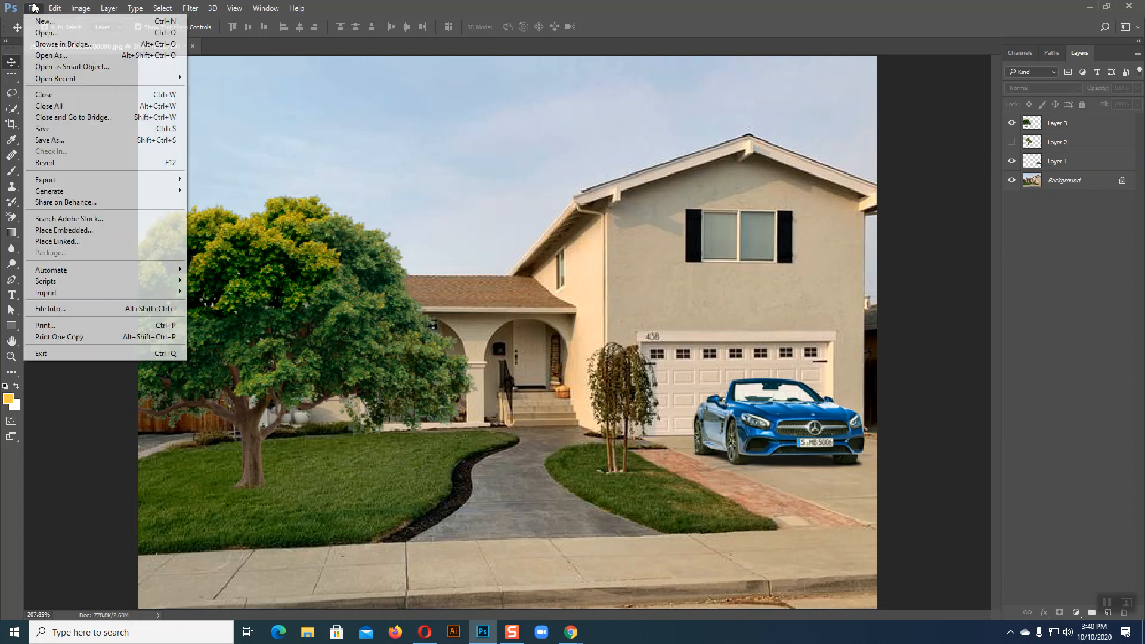
{"action": "left_click", "coordinate": [34, 33]}
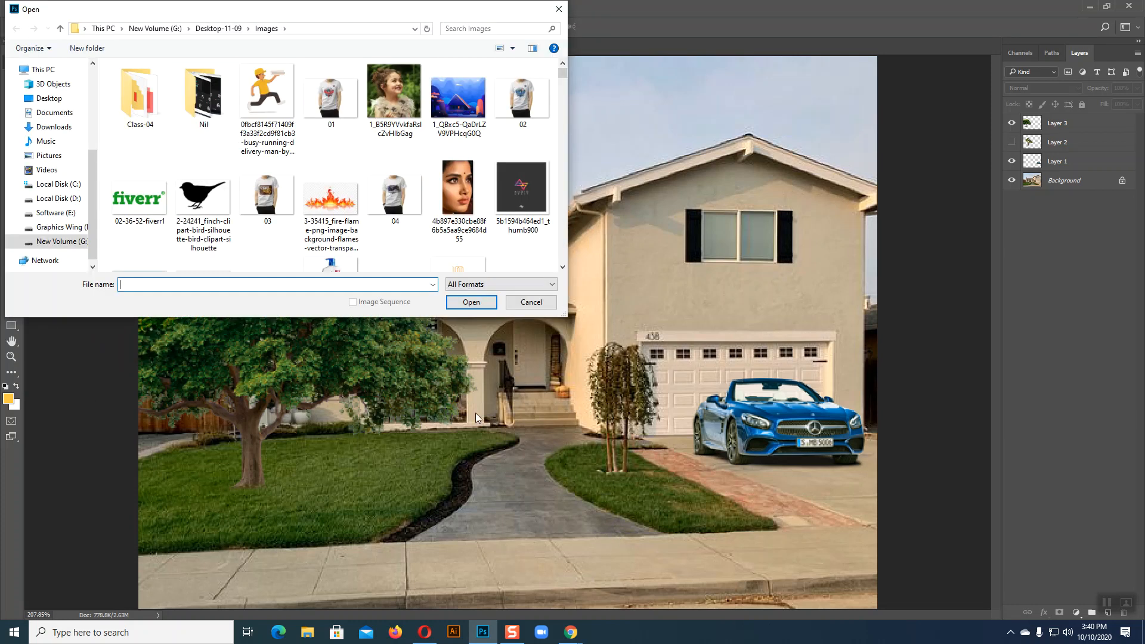
{"action": "left_click", "coordinate": [532, 302]}
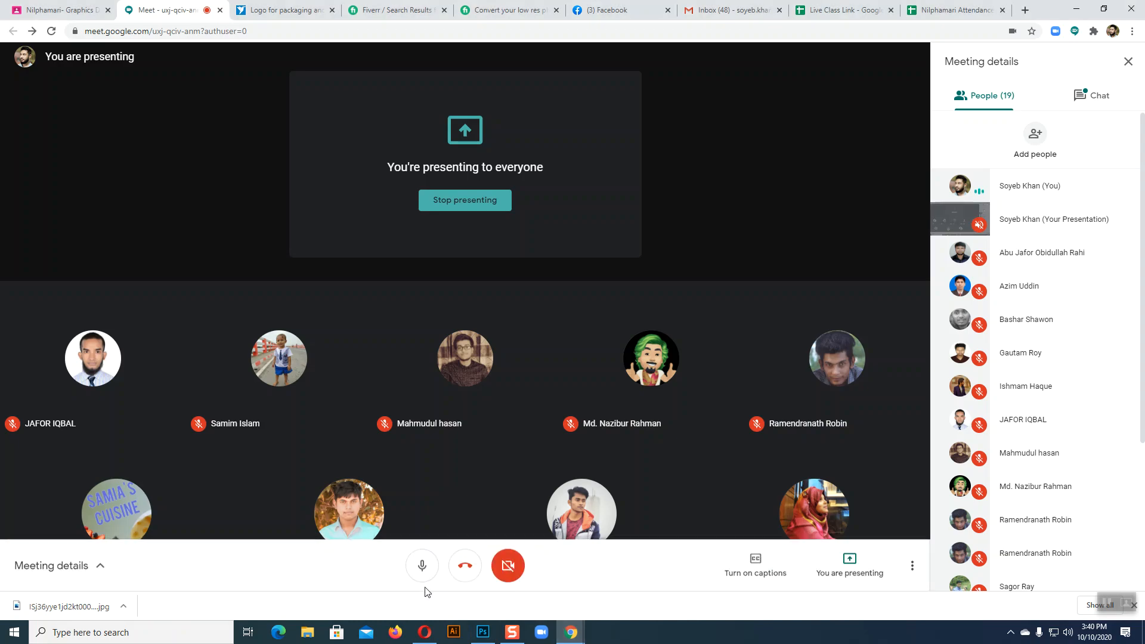
Toggle the microphone in the Google Meet call and switch back to Photoshop
{"action": "left_click", "coordinate": [423, 567]}
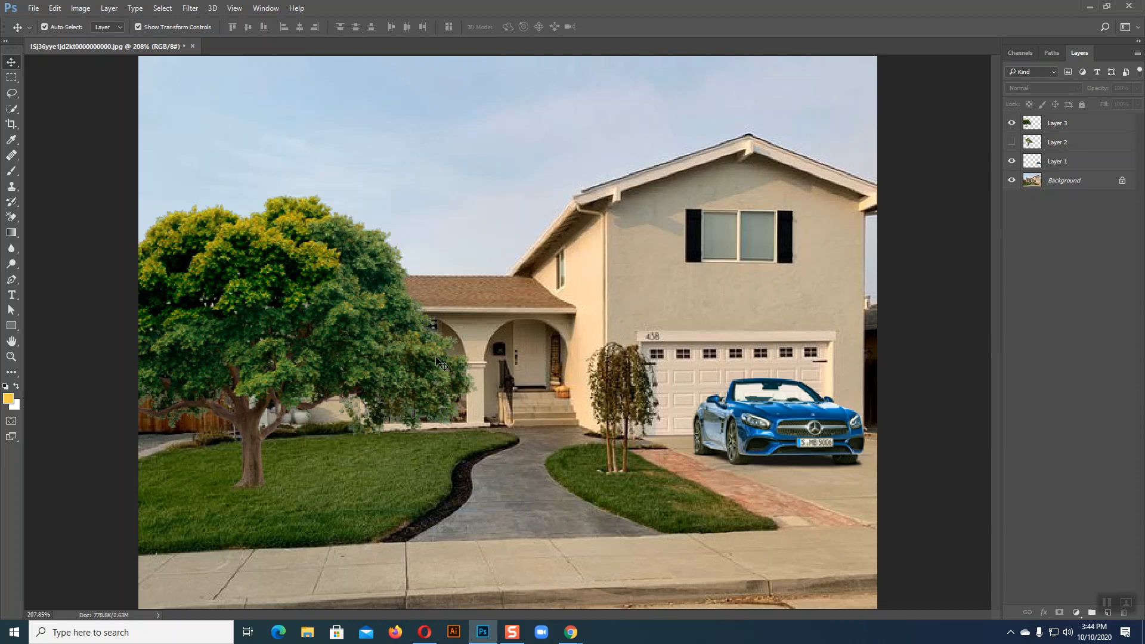
{"action": "mouse_move", "coordinate": [570, 632]}
{"action": "left_click", "coordinate": [549, 600]}
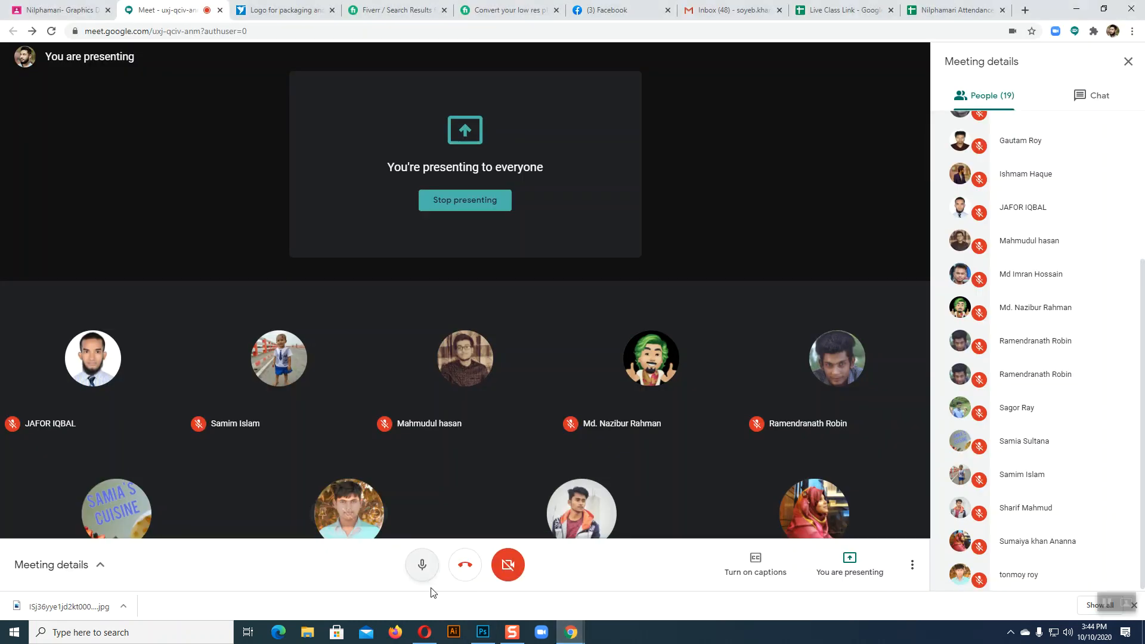
{"action": "left_click", "coordinate": [483, 632]}
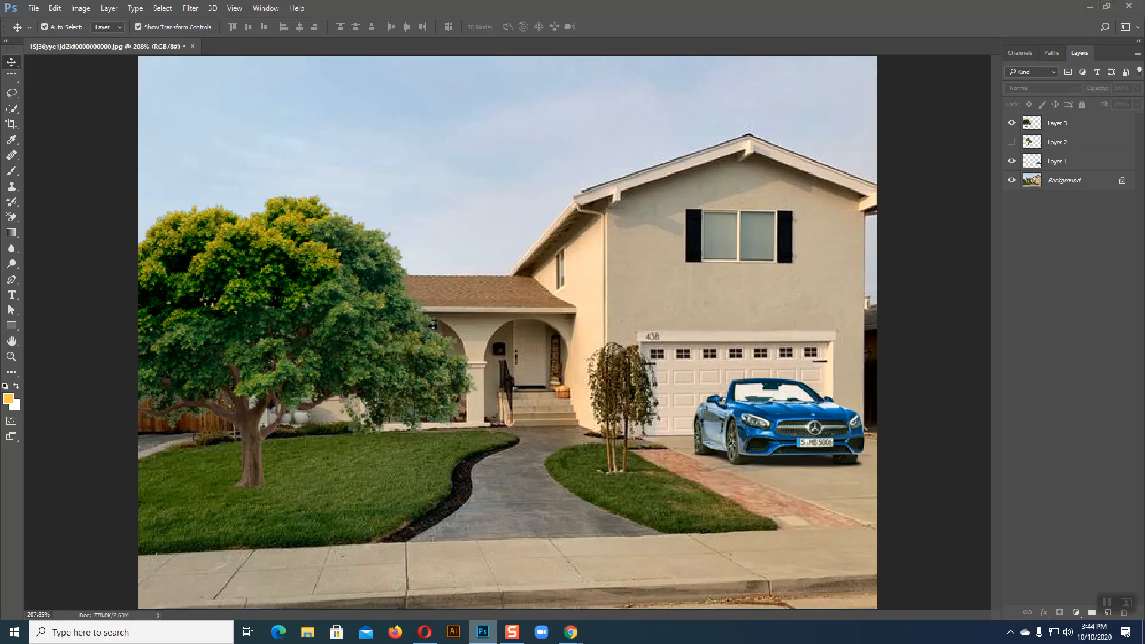
Open the forest tiger image 5e18c39949878c1cd01b369d from the Images folder
{"action": "left_click", "coordinate": [33, 8]}
{"action": "left_click", "coordinate": [39, 32]}
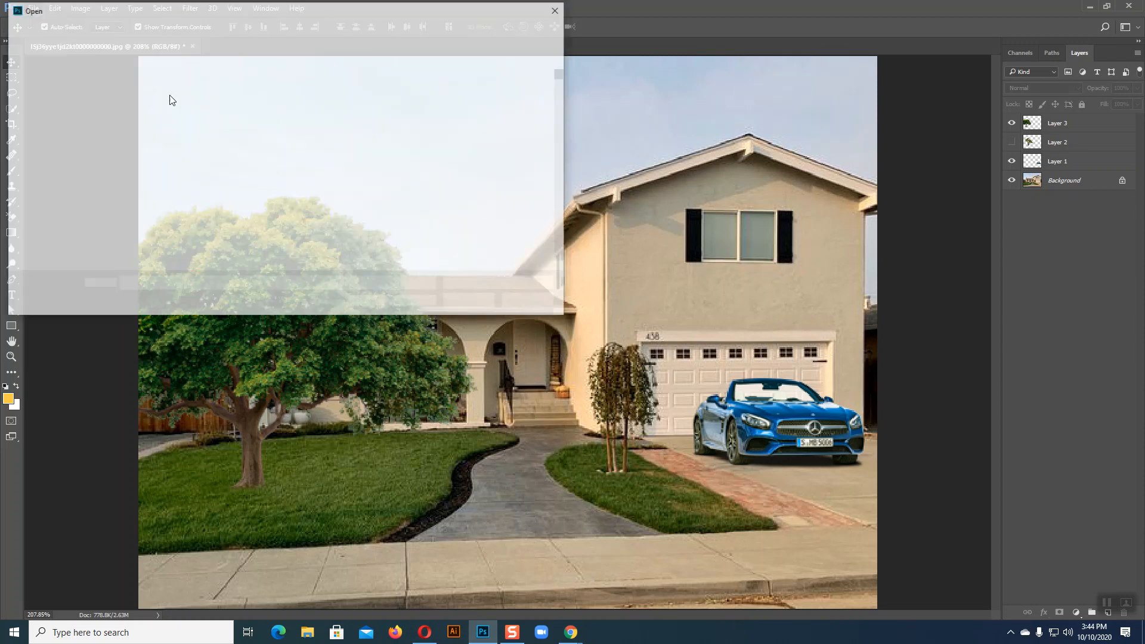
{"action": "scroll", "coordinate": [463, 161], "scroll_direction": "down", "scroll_amount": 3}
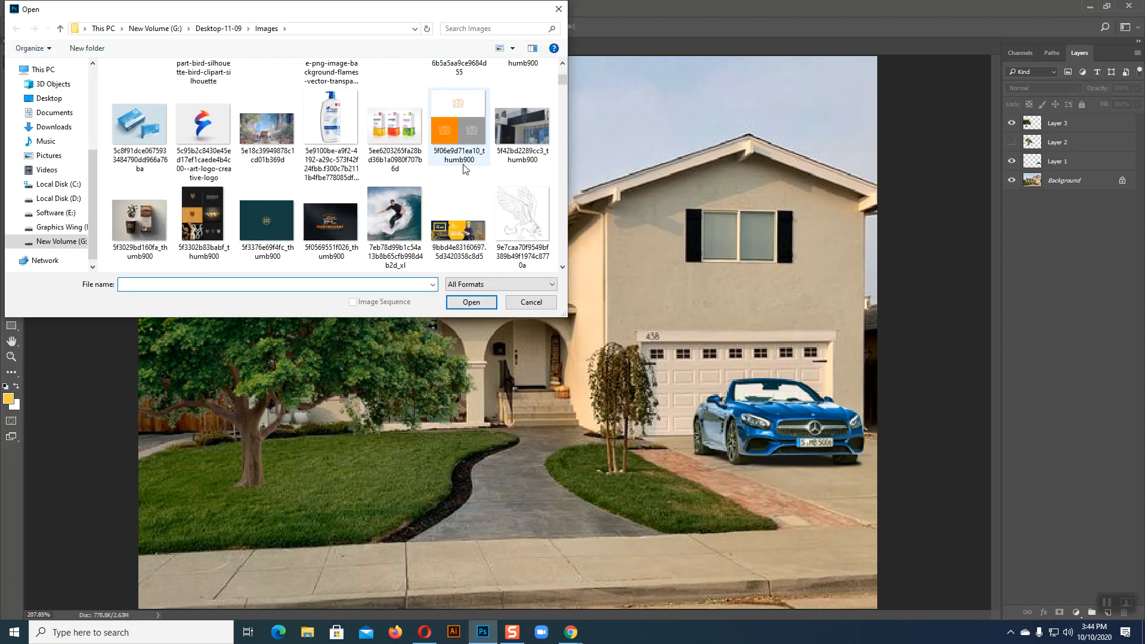
{"action": "left_click", "coordinate": [273, 125]}
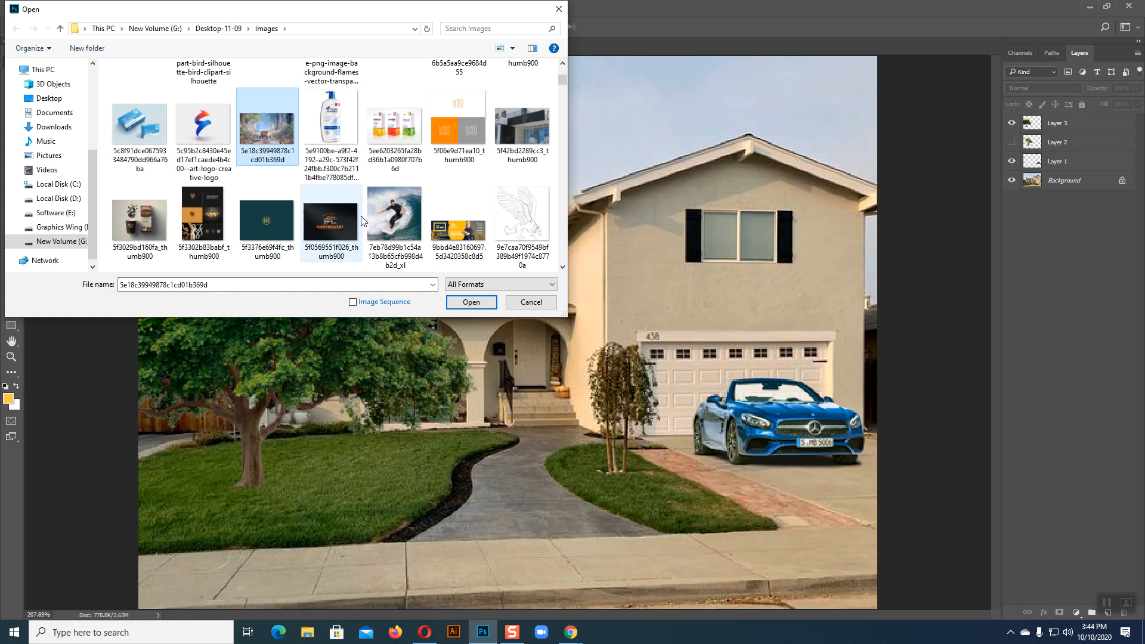
{"action": "left_click", "coordinate": [469, 302]}
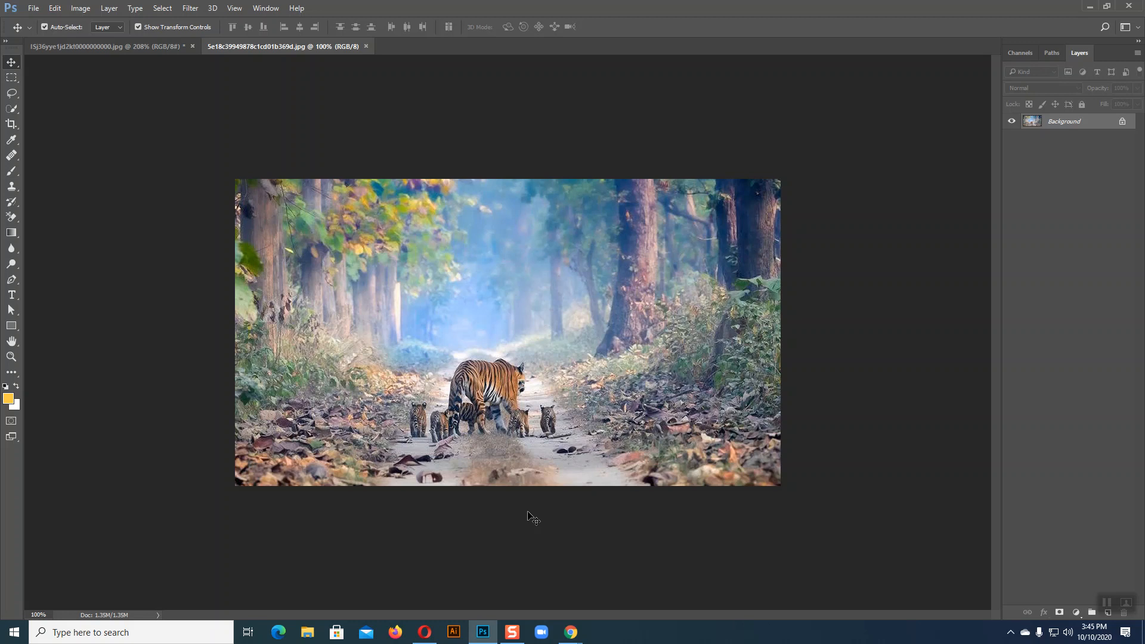
Open the moonlit night sky image 271758 from the Images folder
{"action": "left_click", "coordinate": [33, 8]}
{"action": "left_click", "coordinate": [27, 31]}
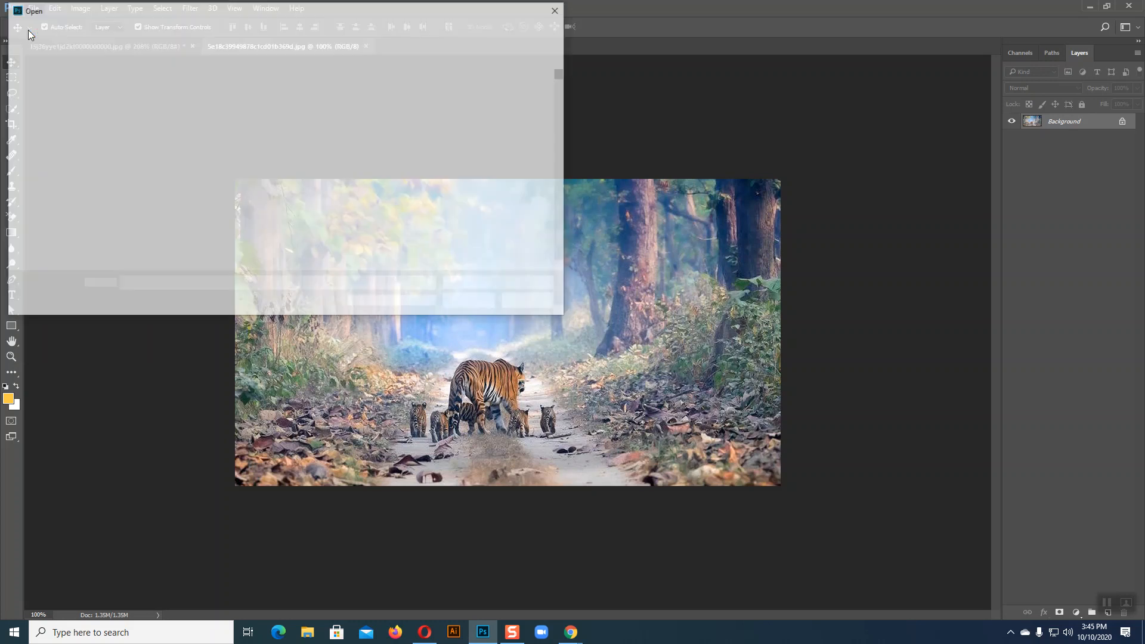
{"action": "scroll", "coordinate": [435, 126], "scroll_direction": "down", "scroll_amount": 3}
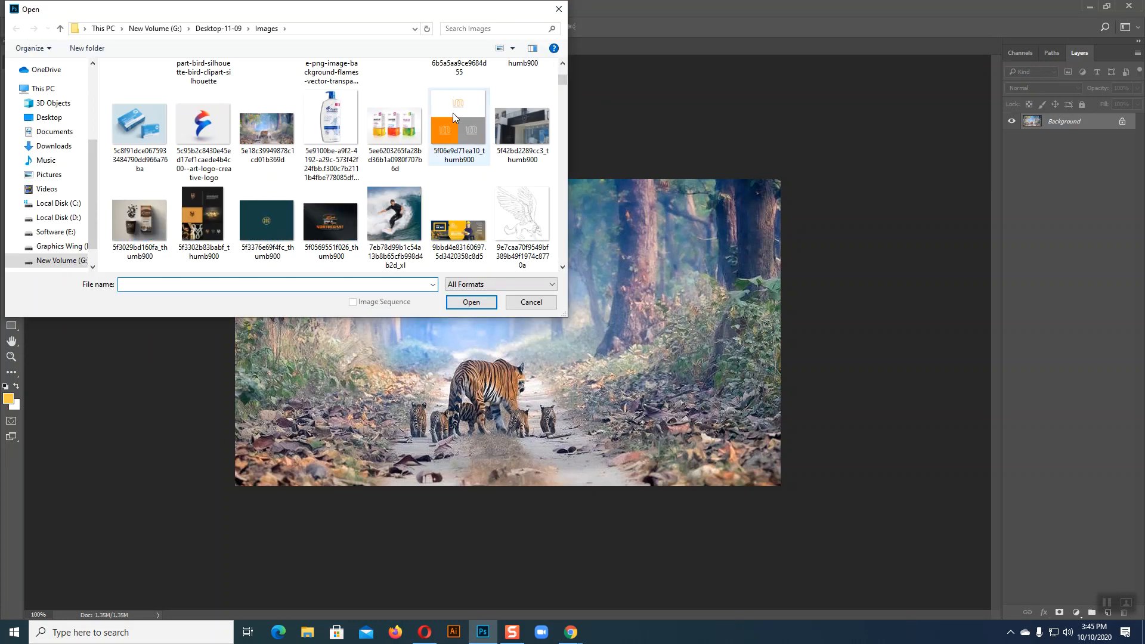
{"action": "scroll", "coordinate": [435, 126], "scroll_direction": "down", "scroll_amount": 3}
{"action": "scroll", "coordinate": [436, 126], "scroll_direction": "down", "scroll_amount": 3}
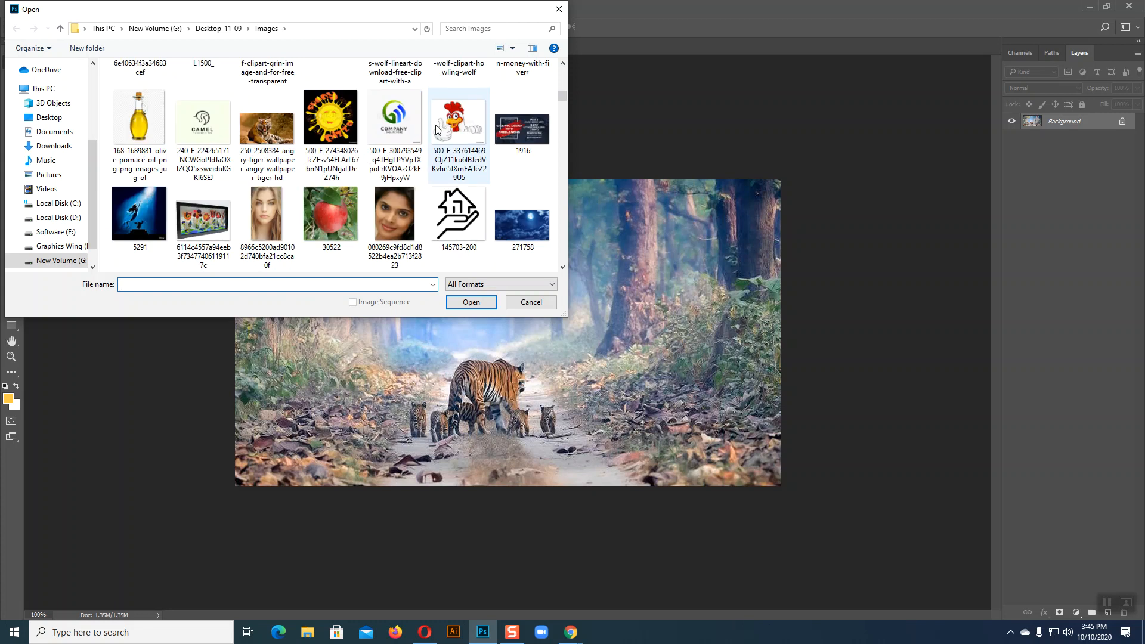
{"action": "left_click", "coordinate": [267, 130]}
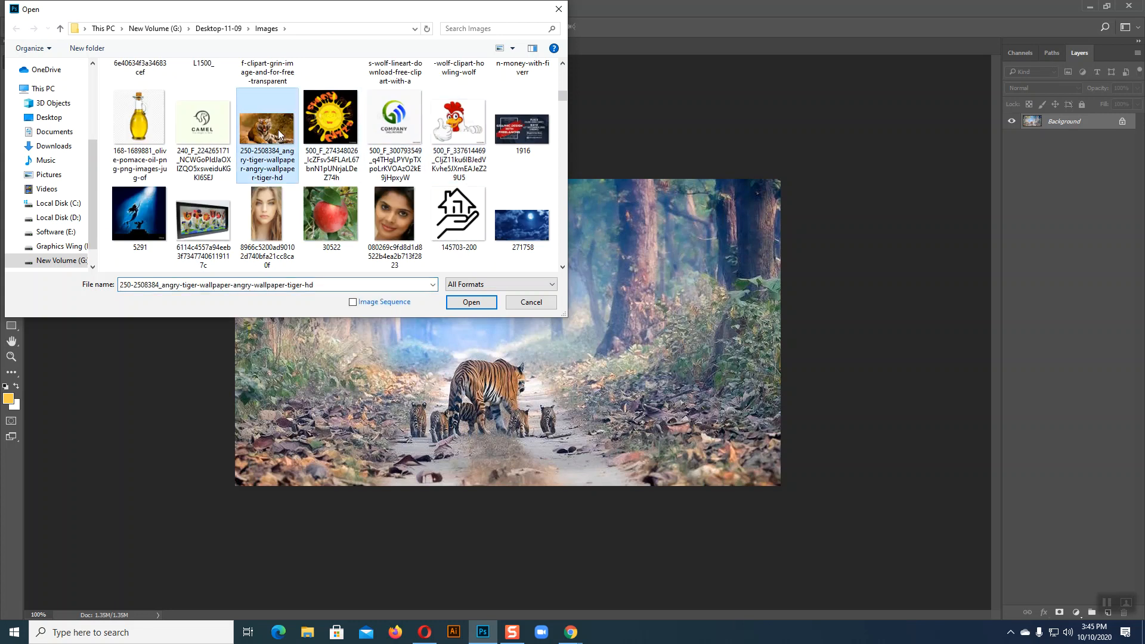
{"action": "left_click", "coordinate": [519, 225]}
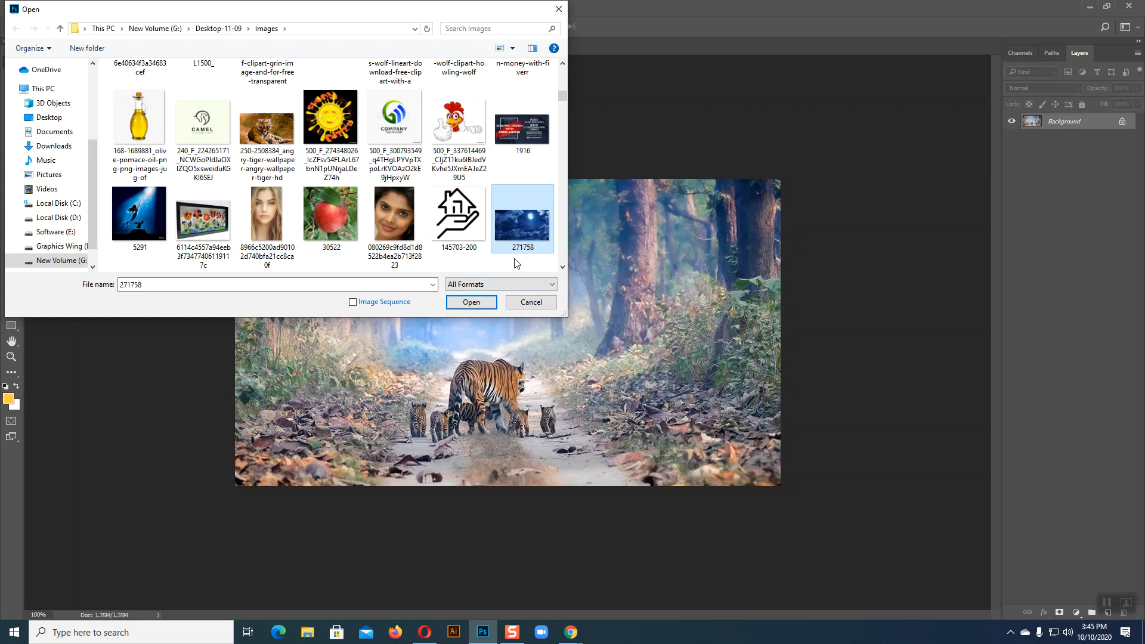
{"action": "left_click", "coordinate": [470, 301]}
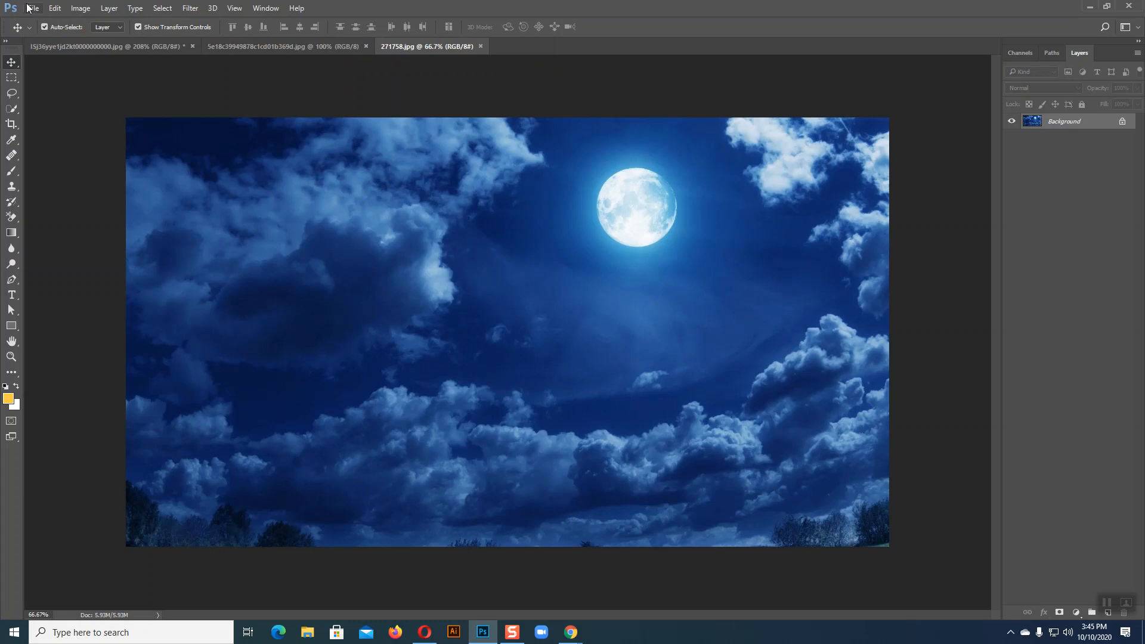
On the forest tiger image, clear the Crop tool's ratio values, set its preset to W x H x Resolution, and dismiss the crop preview
{"action": "left_click", "coordinate": [299, 43]}
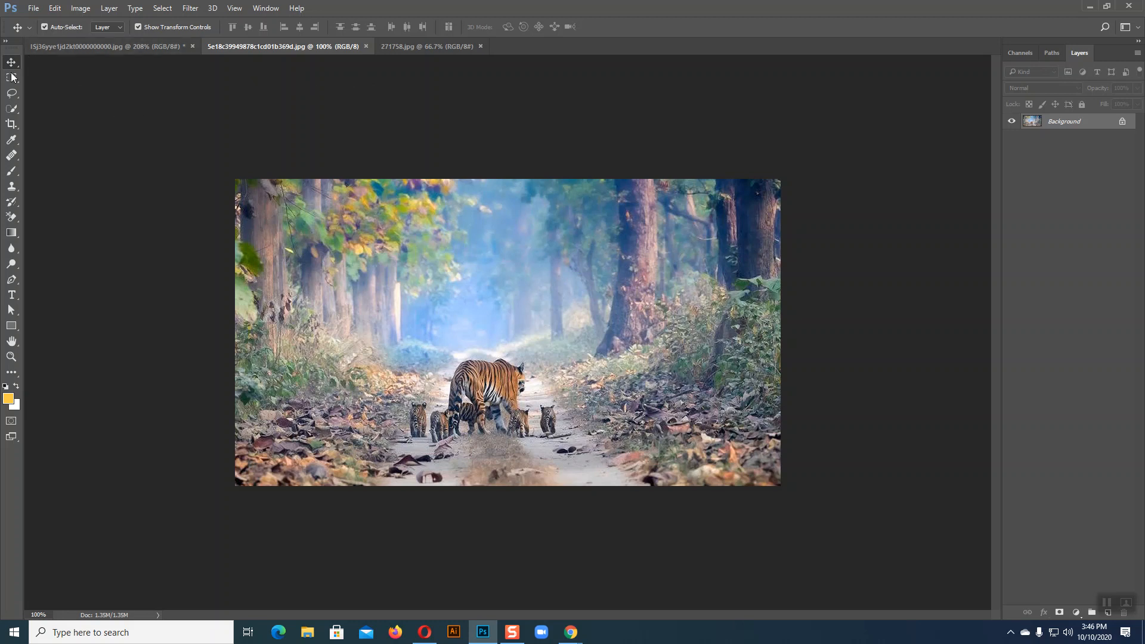
{"action": "left_click", "coordinate": [9, 125]}
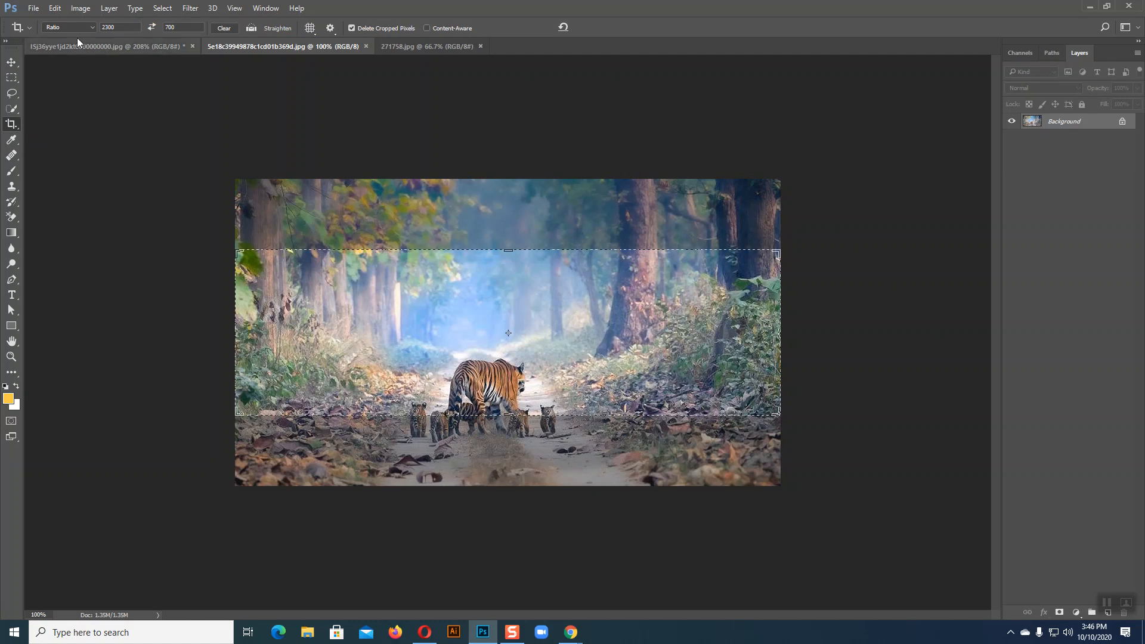
{"action": "left_click", "coordinate": [226, 28]}
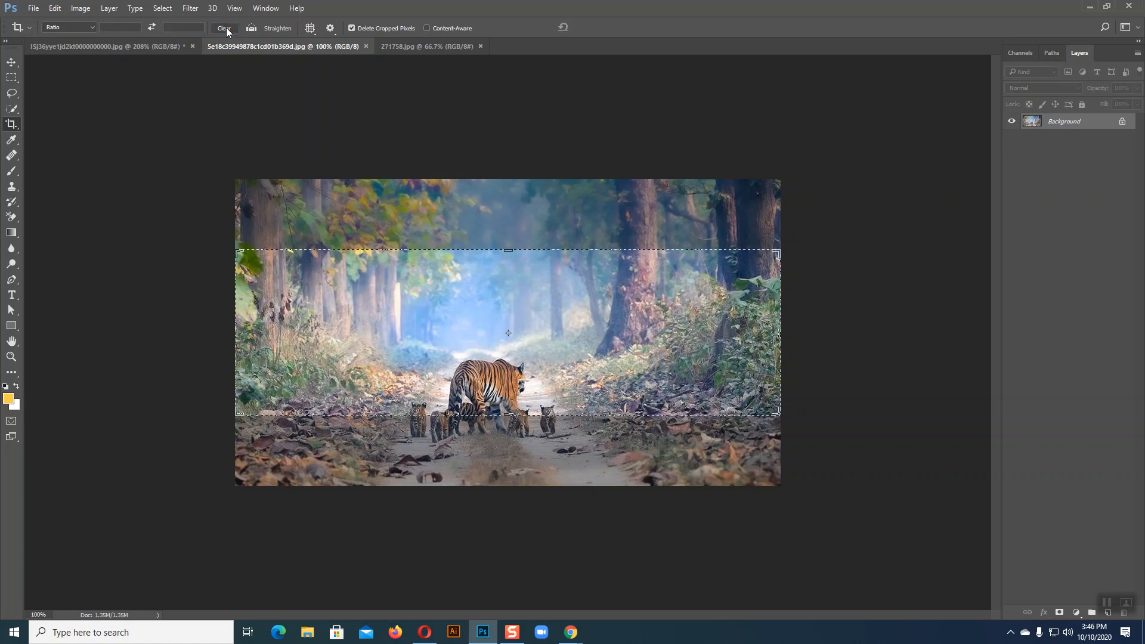
{"action": "left_click", "coordinate": [77, 27]}
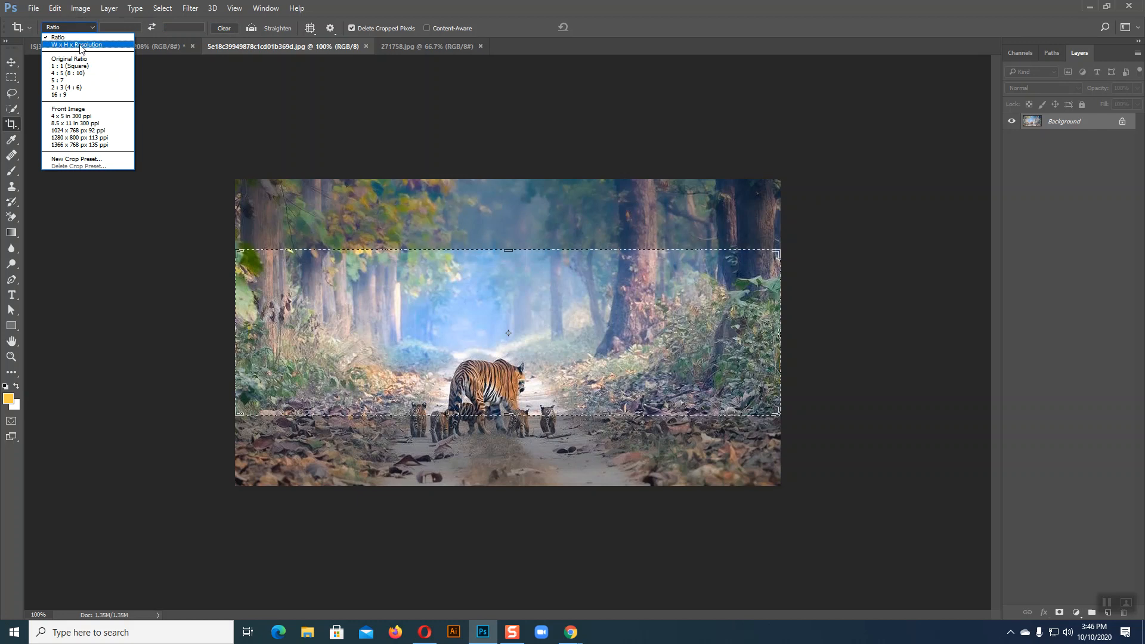
{"action": "left_click", "coordinate": [80, 46]}
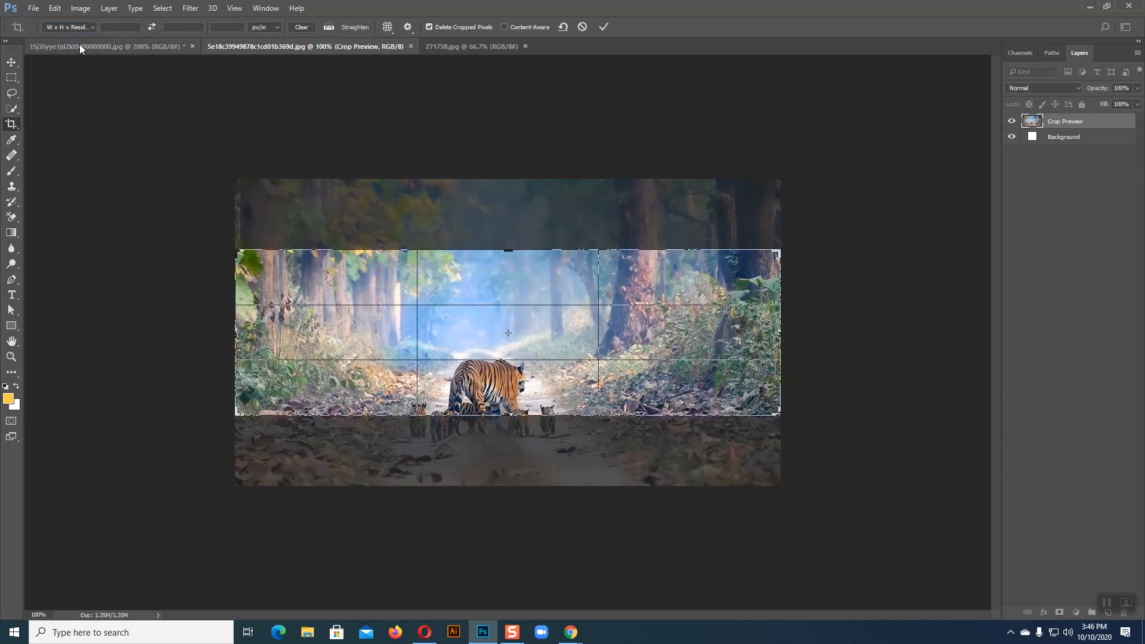
{"action": "left_click", "coordinate": [10, 61]}
{"action": "left_click", "coordinate": [641, 239]}
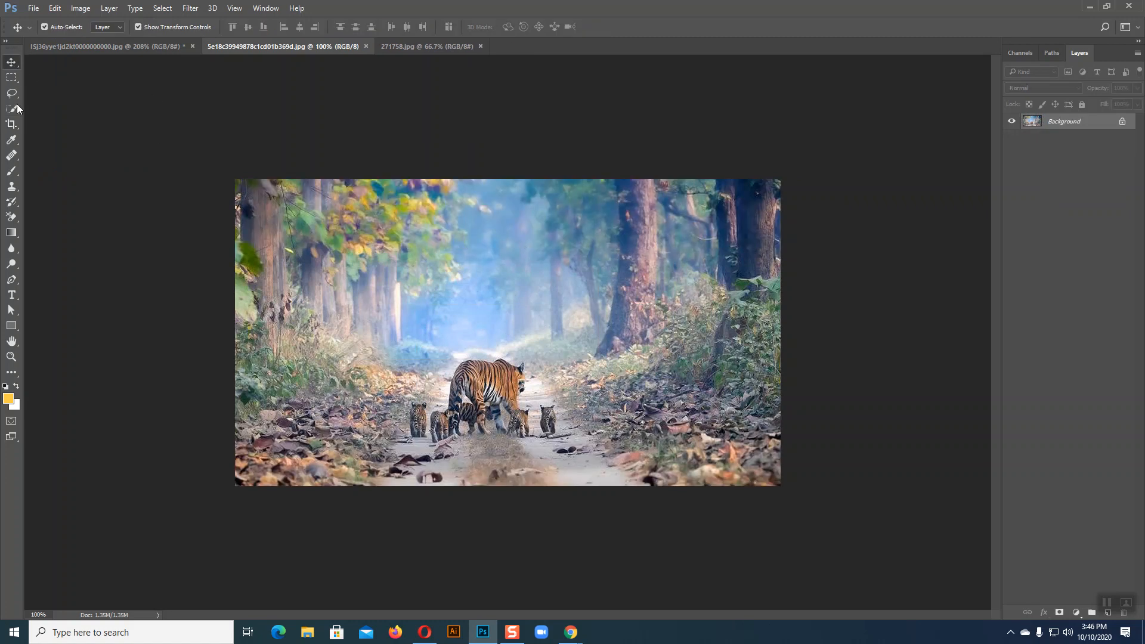
Crop the tiger image inward from both sides and slightly from its upper edge around the tiger family, and undo the crop
{"action": "left_click", "coordinate": [11, 124]}
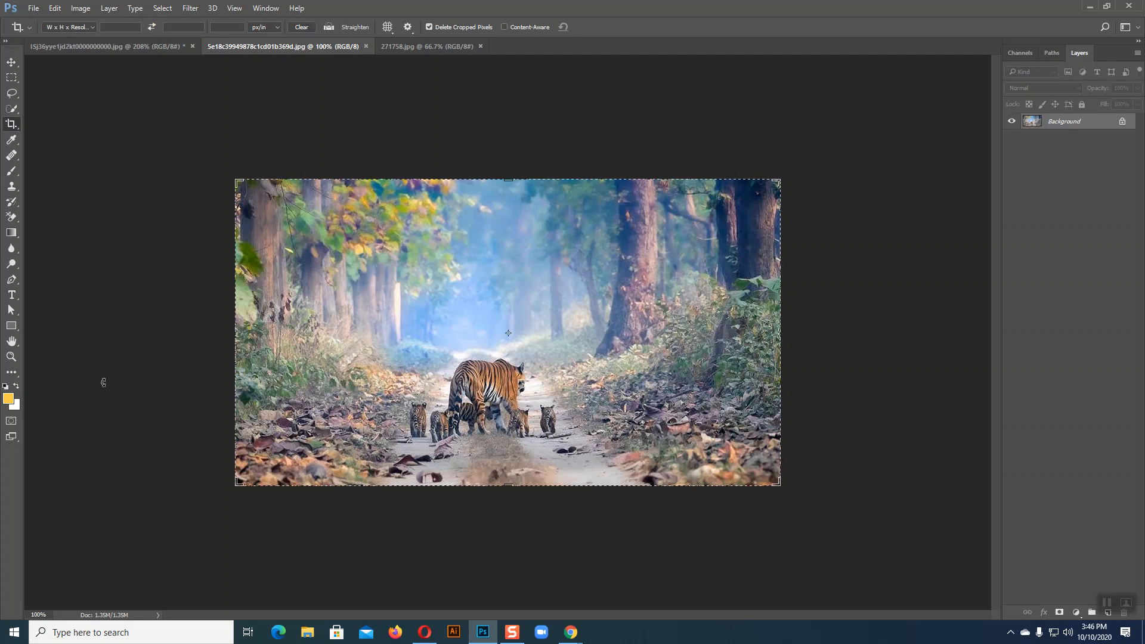
{"action": "left_click", "coordinate": [12, 63]}
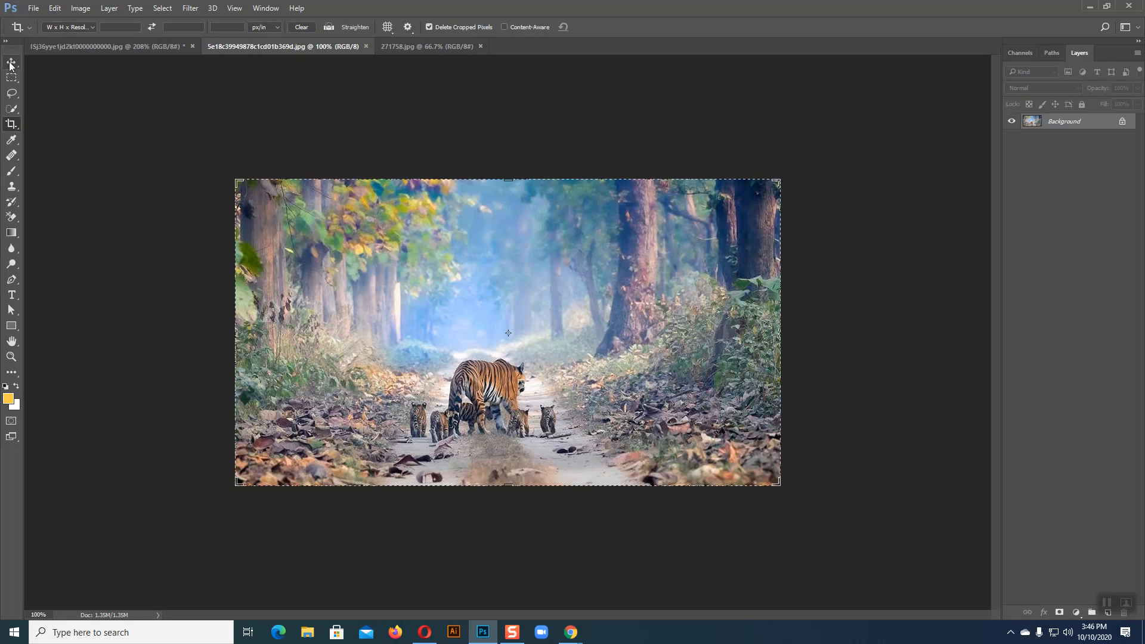
{"action": "left_click", "coordinate": [11, 123]}
{"action": "left_click_drag", "start_coordinate": [235, 331], "coordinate": [292, 331]}
{"action": "left_click_drag", "start_coordinate": [723, 339], "coordinate": [635, 337]}
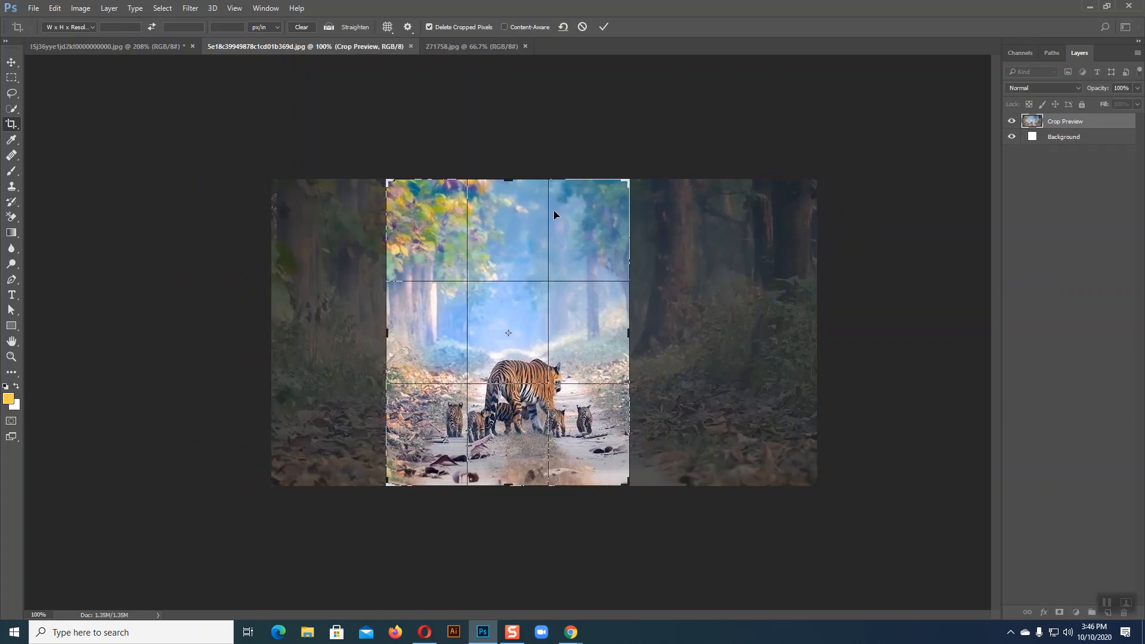
{"action": "left_click_drag", "start_coordinate": [508, 180], "coordinate": [507, 205]}
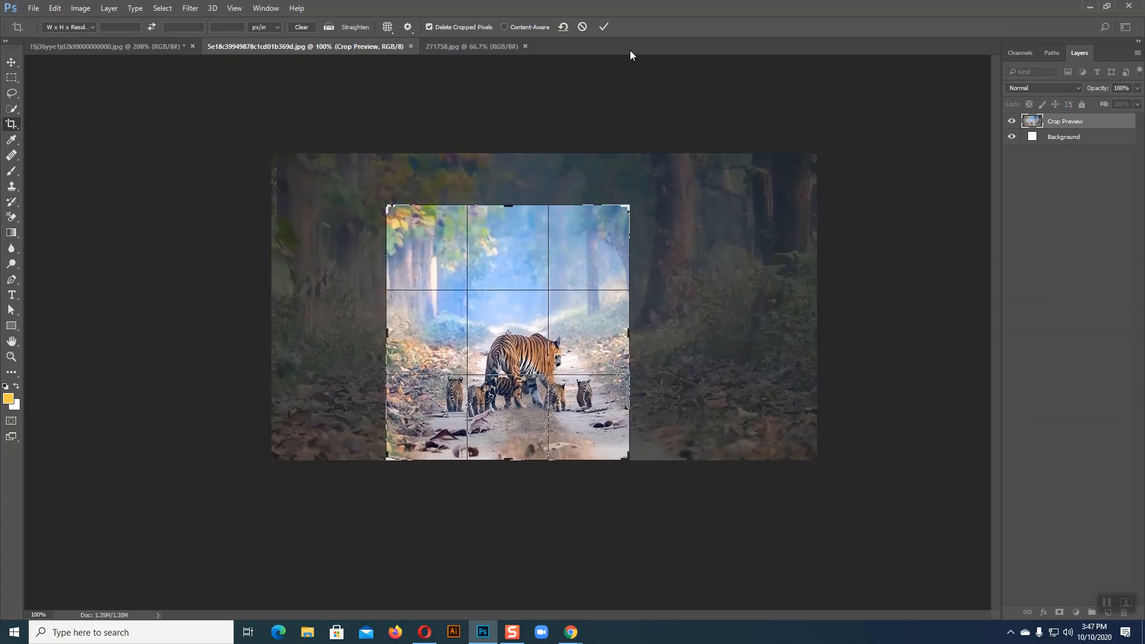
{"action": "left_click", "coordinate": [604, 26]}
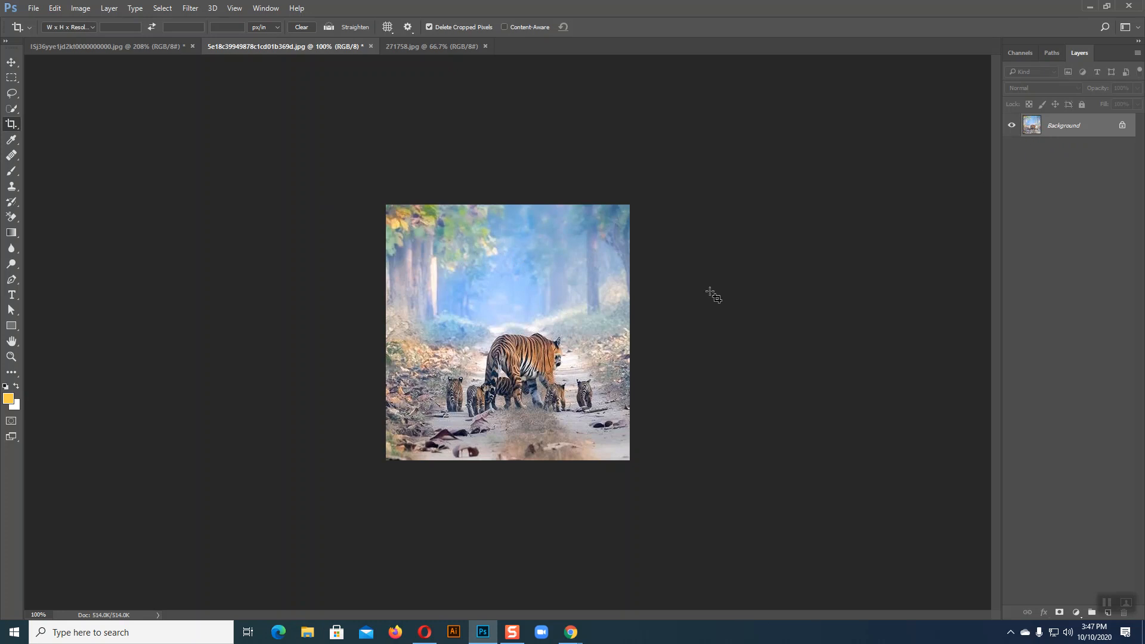
{"action": "key", "text": "ctrl"}
{"action": "key", "text": "ctrl+z"}
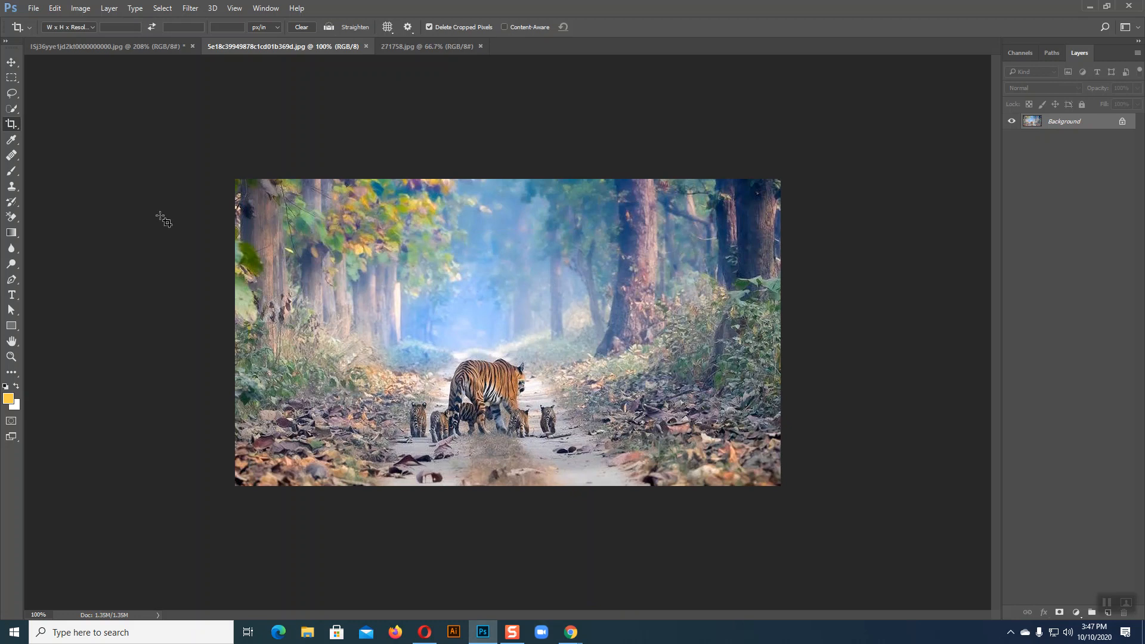
Crop away the upper third of the tiger image at full width, and undo the crop
{"action": "left_click", "coordinate": [12, 62]}
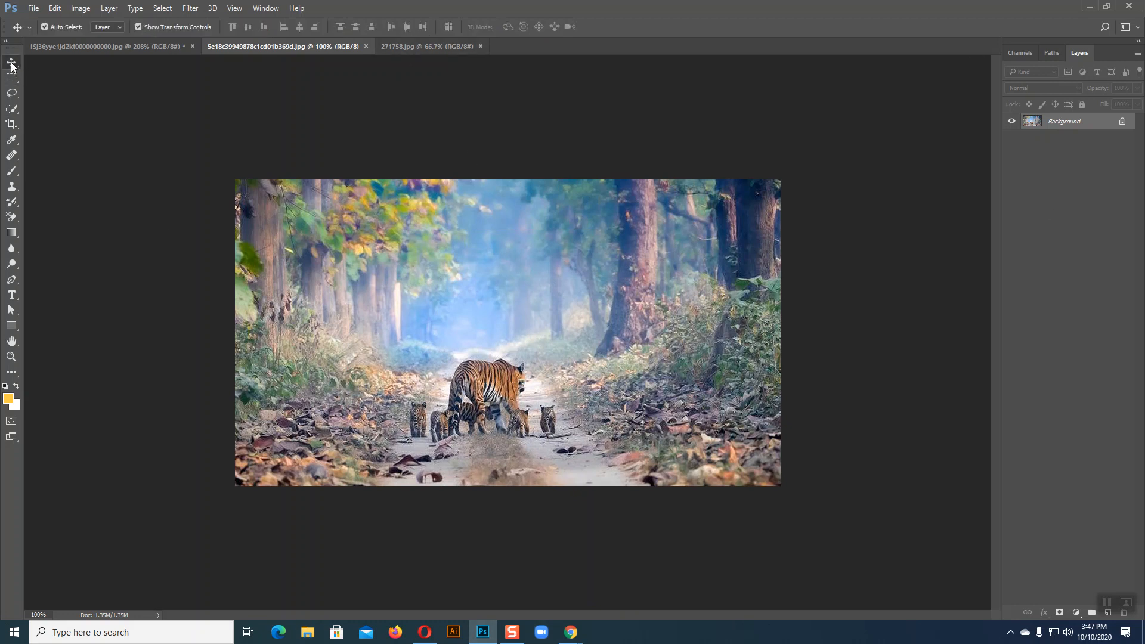
{"action": "left_click", "coordinate": [12, 124]}
{"action": "left_click_drag", "start_coordinate": [500, 179], "coordinate": [503, 234]}
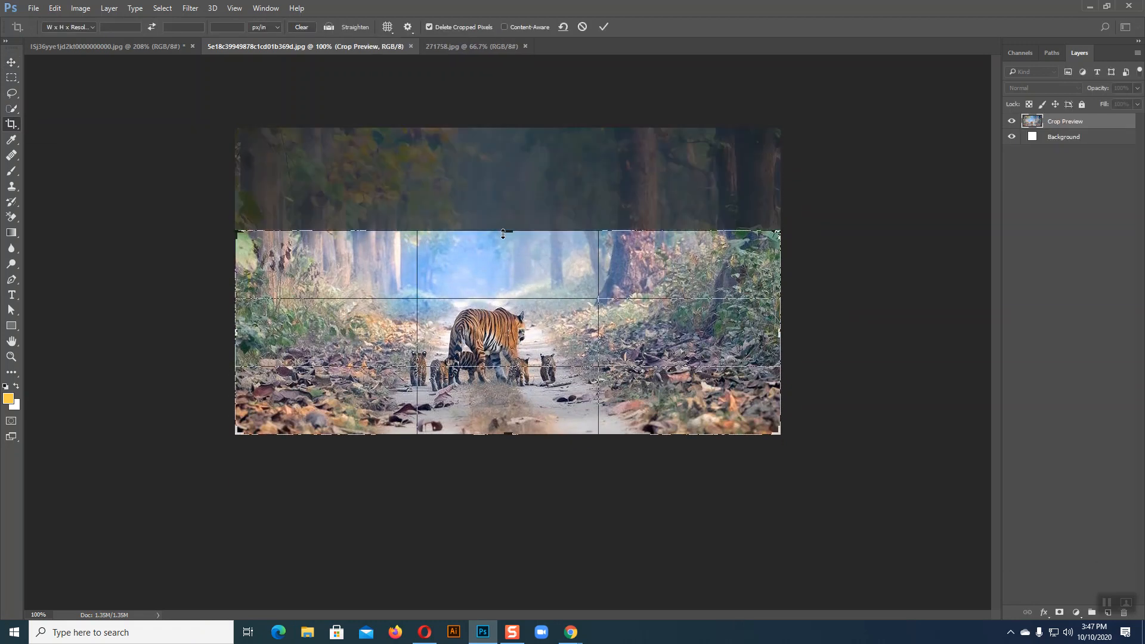
{"action": "key", "text": "Return"}
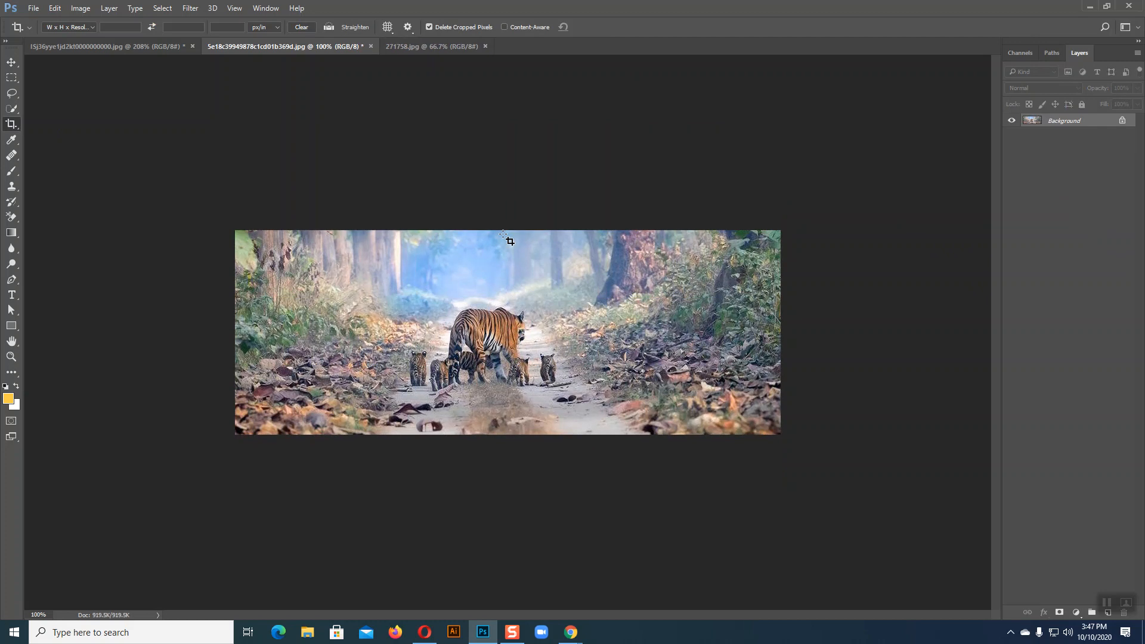
{"action": "key", "text": "ctrl"}
{"action": "key", "text": "ctrl+z"}
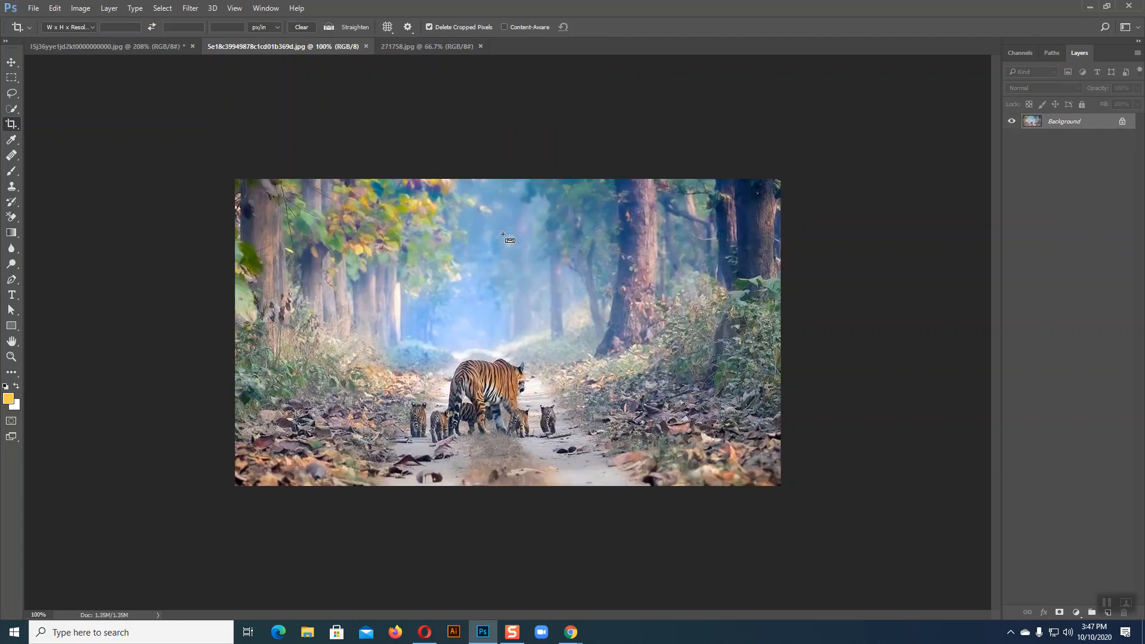
Crop away the trees on the right side of the tiger image at full height, and undo the crop
{"action": "left_click", "coordinate": [16, 59]}
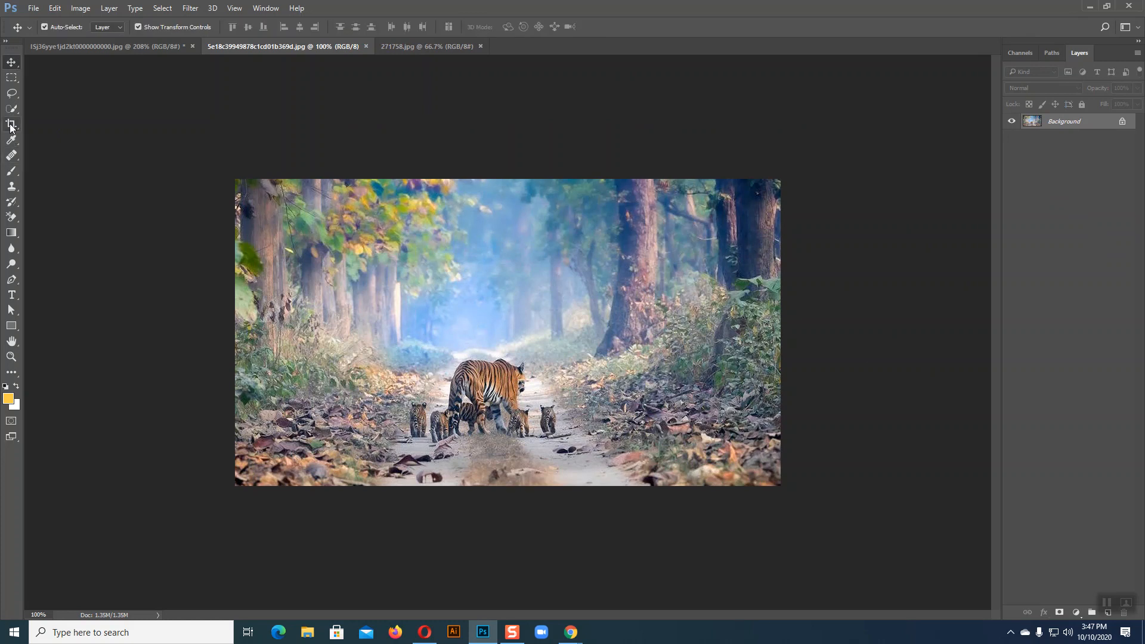
{"action": "left_click", "coordinate": [11, 126]}
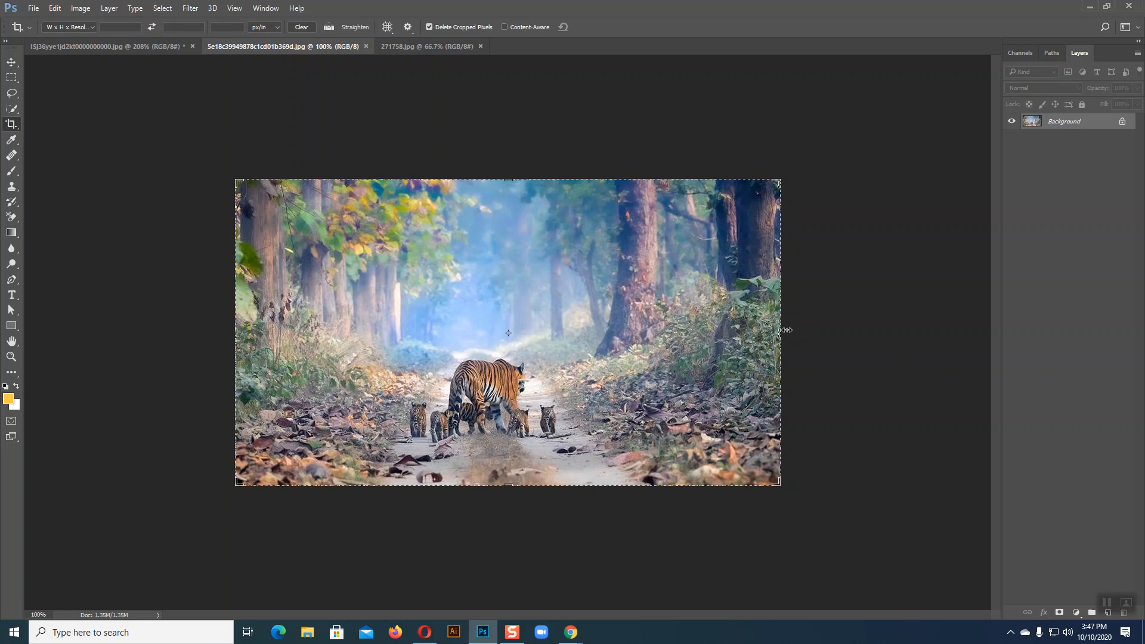
{"action": "left_click_drag", "start_coordinate": [782, 330], "coordinate": [684, 347]}
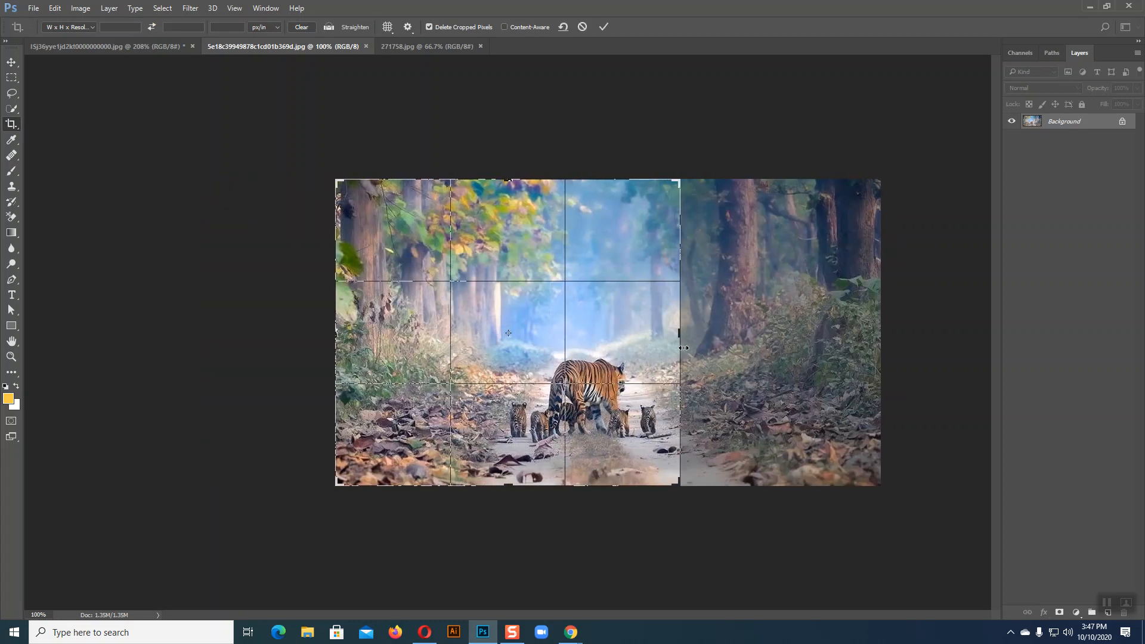
{"action": "key", "text": "Return"}
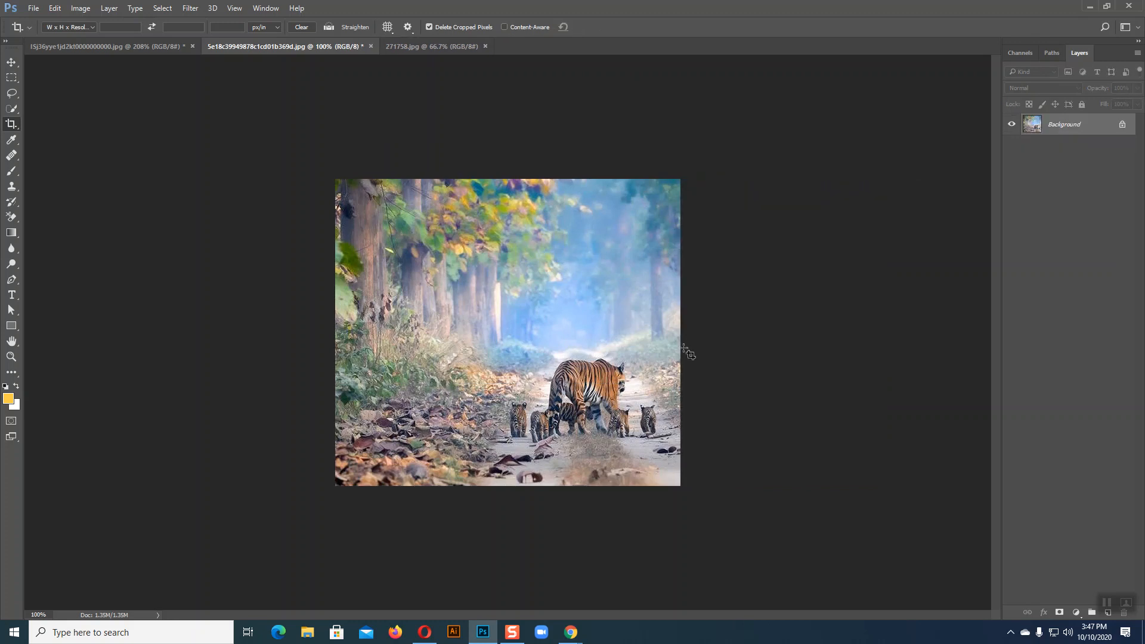
{"action": "key", "text": "ctrl+z"}
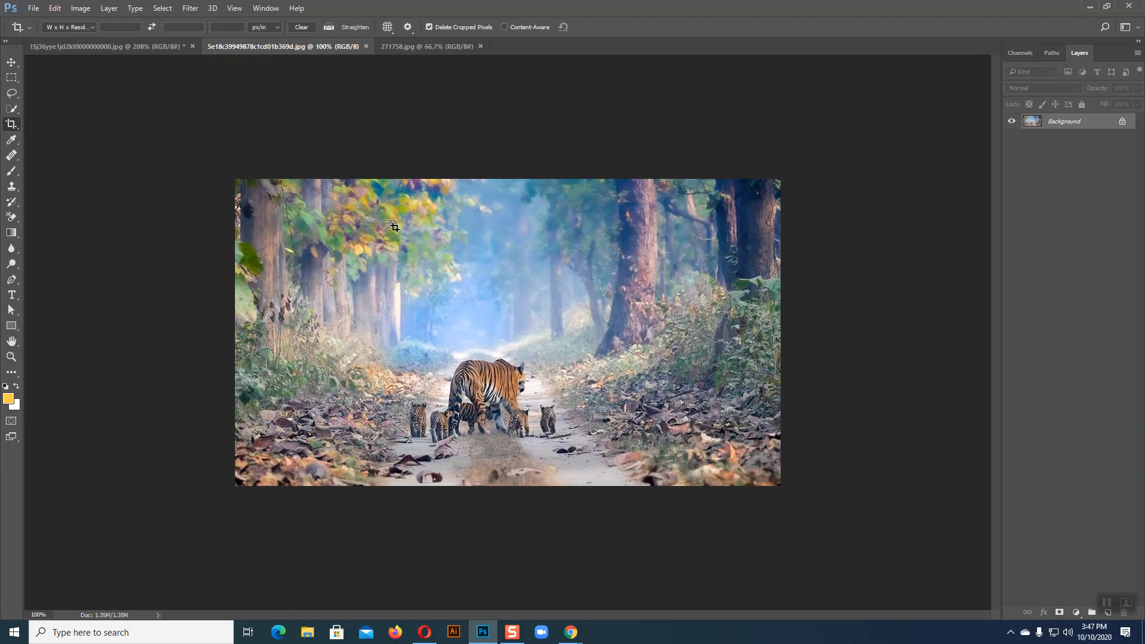
Crop off the upper half and both sides of the tiger image to frame the tigers tightly, and undo the crop
{"action": "left_click", "coordinate": [510, 179]}
{"action": "left_click_drag", "start_coordinate": [520, 177], "coordinate": [507, 257]}
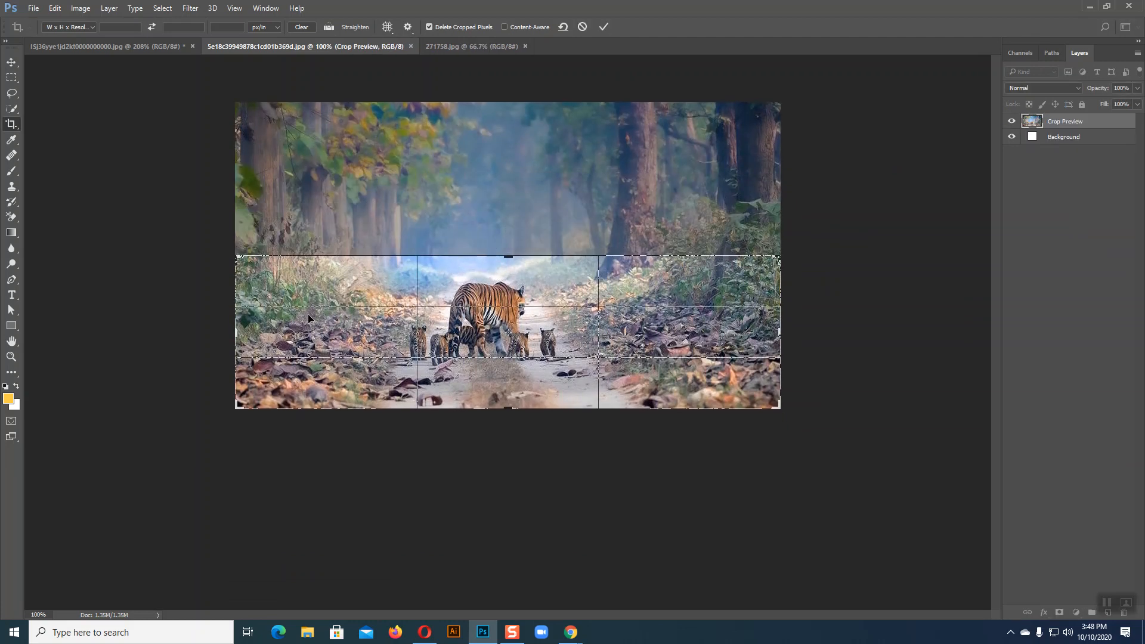
{"action": "left_click_drag", "start_coordinate": [236, 335], "coordinate": [320, 338]}
{"action": "left_click_drag", "start_coordinate": [702, 339], "coordinate": [597, 332]}
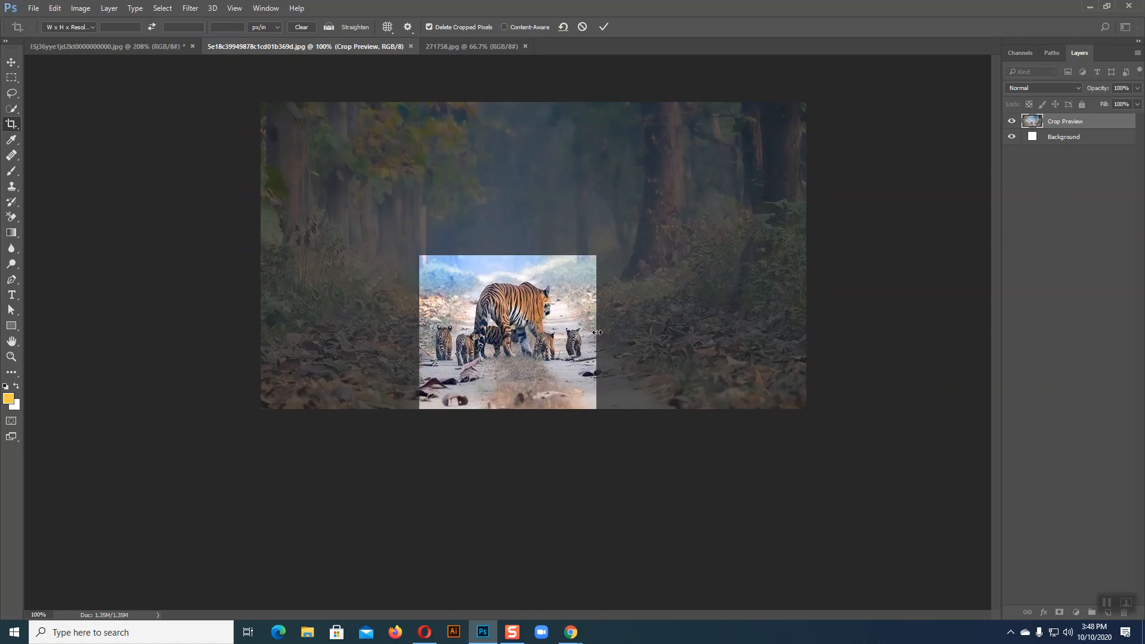
{"action": "key", "text": "Return"}
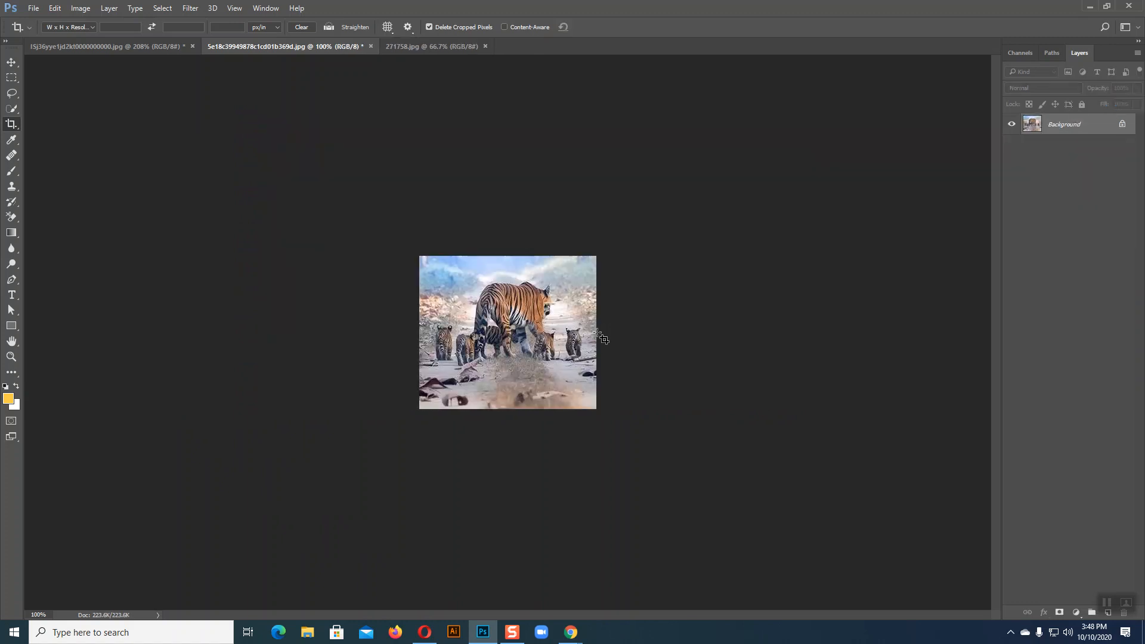
{"action": "key", "text": "ctrl+z"}
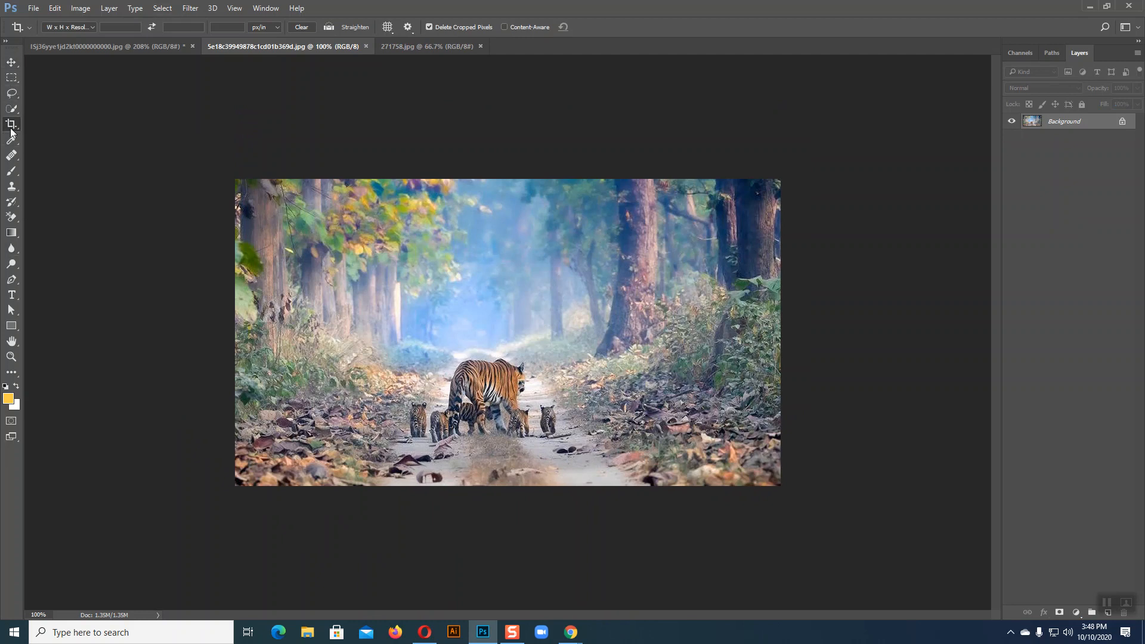
Draw a freehand crop box around the tiger and cubs, apply the crop, and undo it
{"action": "left_click_drag", "start_coordinate": [392, 318], "coordinate": [577, 459]}
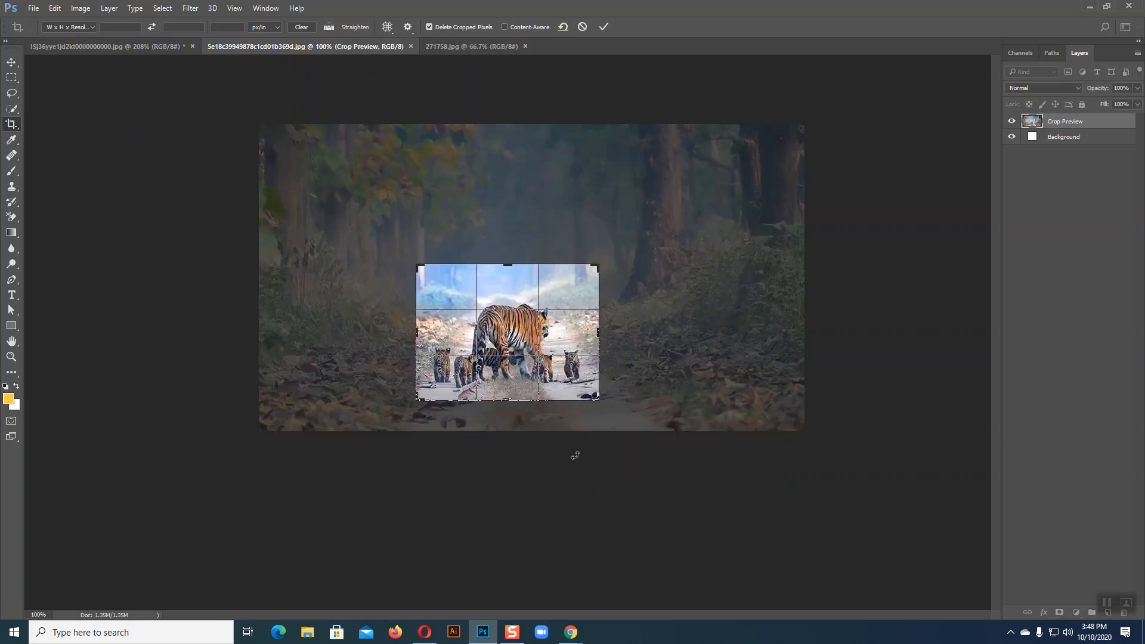
{"action": "key", "text": "Return"}
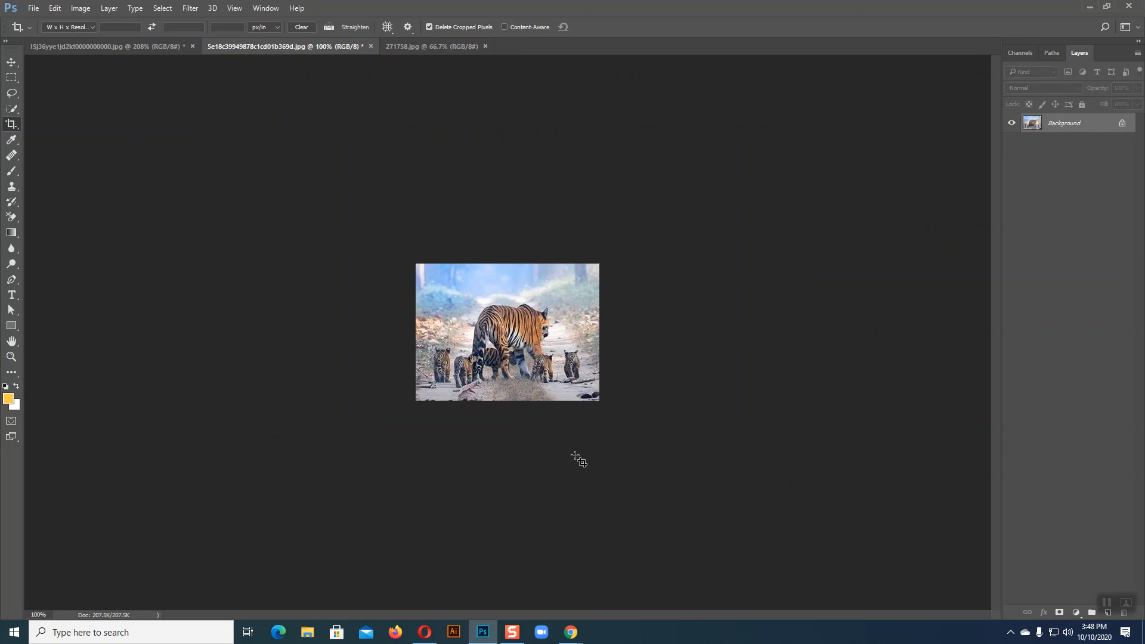
{"action": "key", "text": "ctrl+z"}
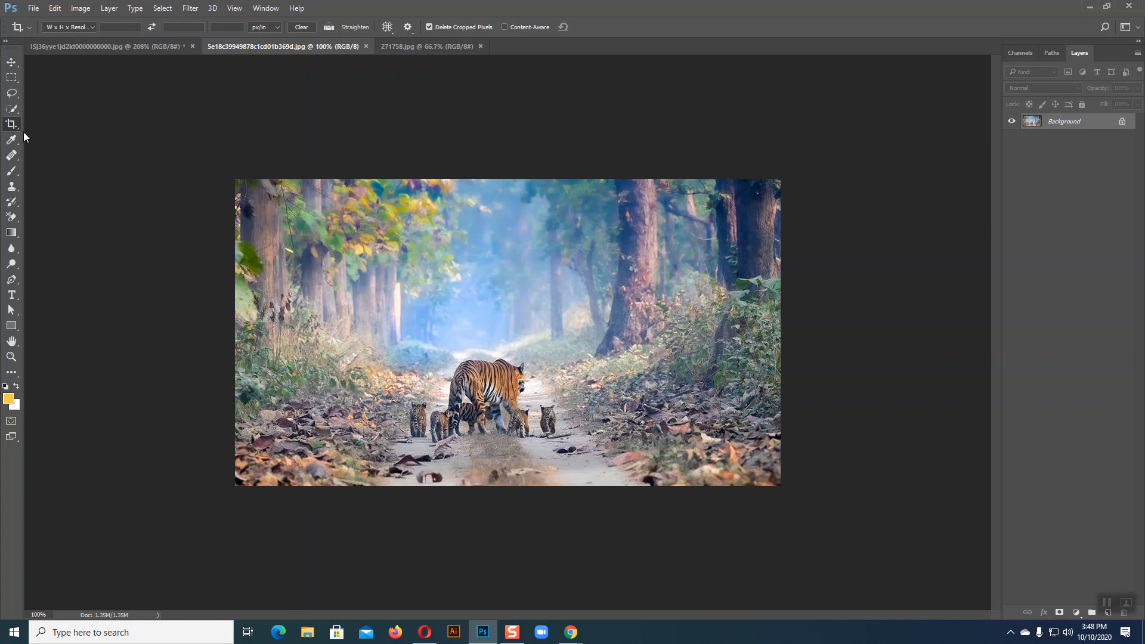
{"action": "left_click", "coordinate": [12, 62]}
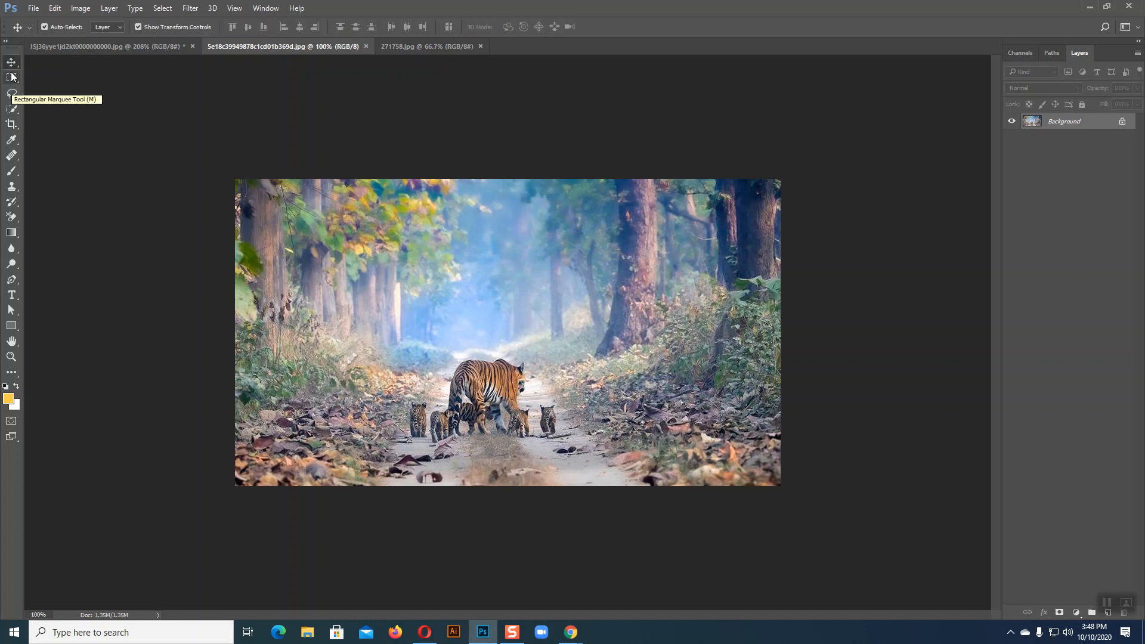
Crop the image to a rectangular marquee selection around the tigers, undo the crop, and deselect
{"action": "left_click", "coordinate": [12, 76]}
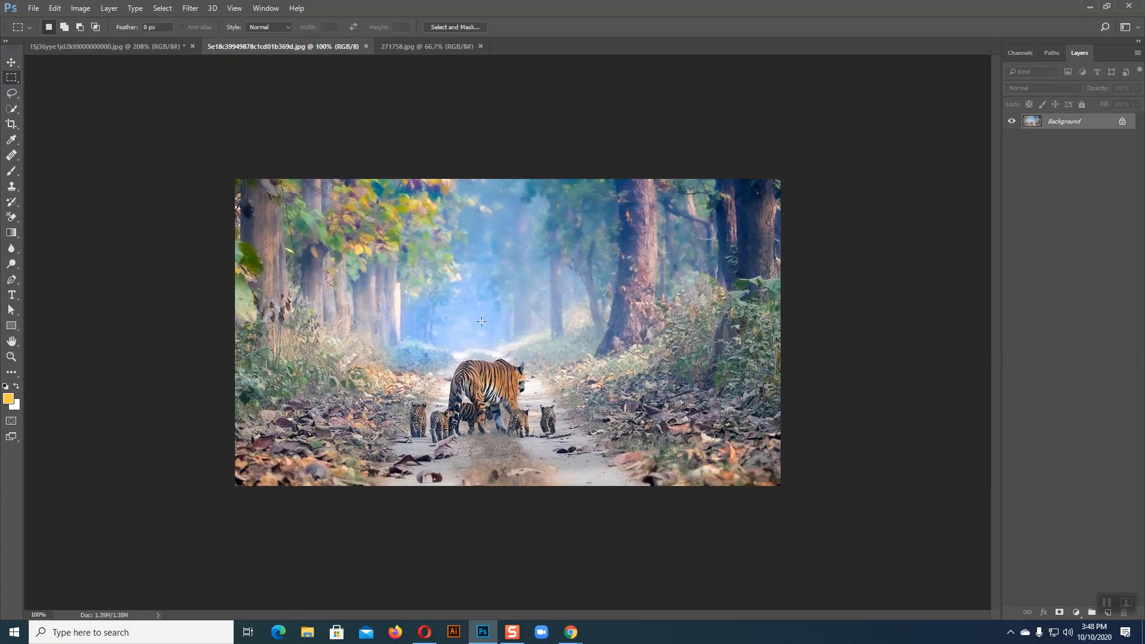
{"action": "left_click_drag", "start_coordinate": [375, 268], "coordinate": [589, 485]}
{"action": "left_click", "coordinate": [81, 8]}
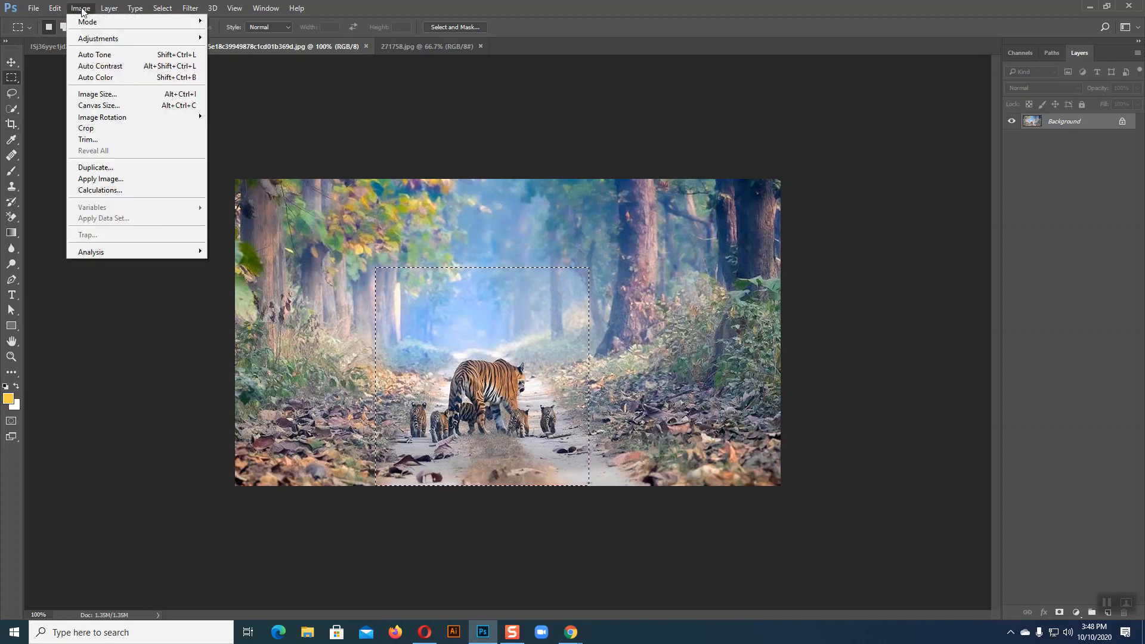
{"action": "left_click", "coordinate": [102, 130]}
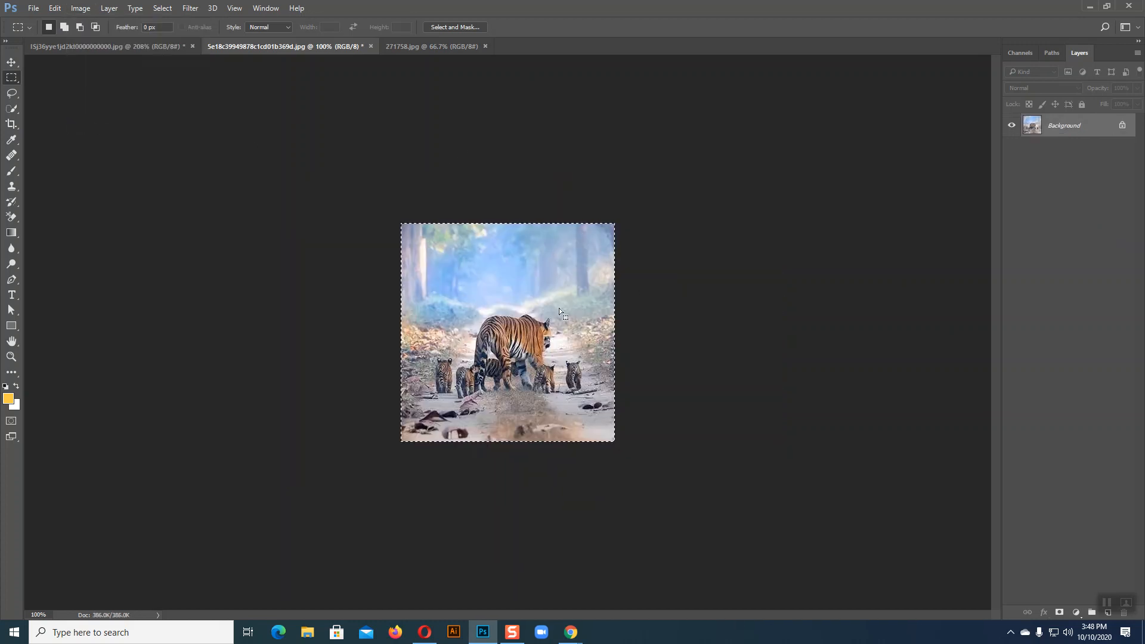
{"action": "key", "text": "ctrl+z"}
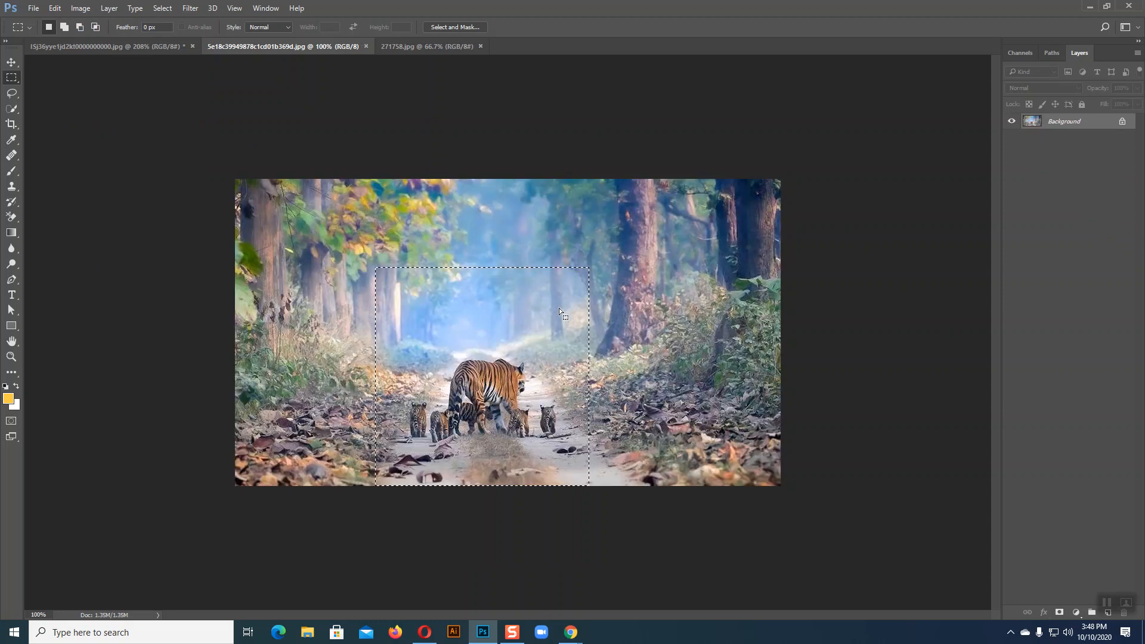
{"action": "key", "text": "ctrl+d"}
Activate the Crop tool on the tiger image and review its preset ratios and sizes without changing the W x H x Resolution option
{"action": "left_click", "coordinate": [13, 65]}
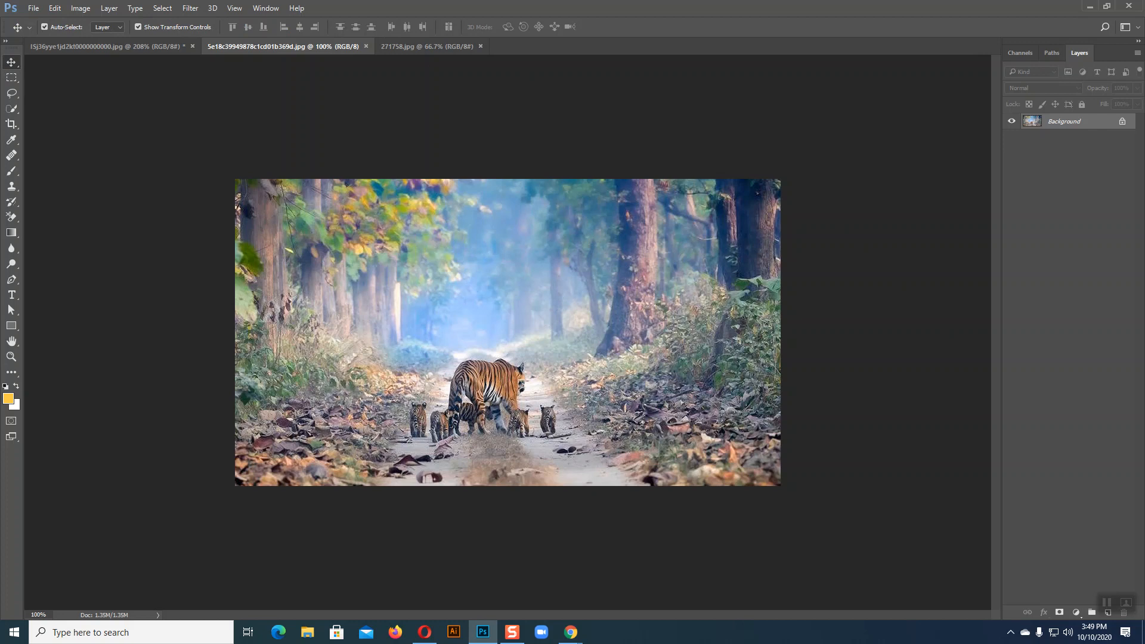
{"action": "left_click", "coordinate": [11, 127]}
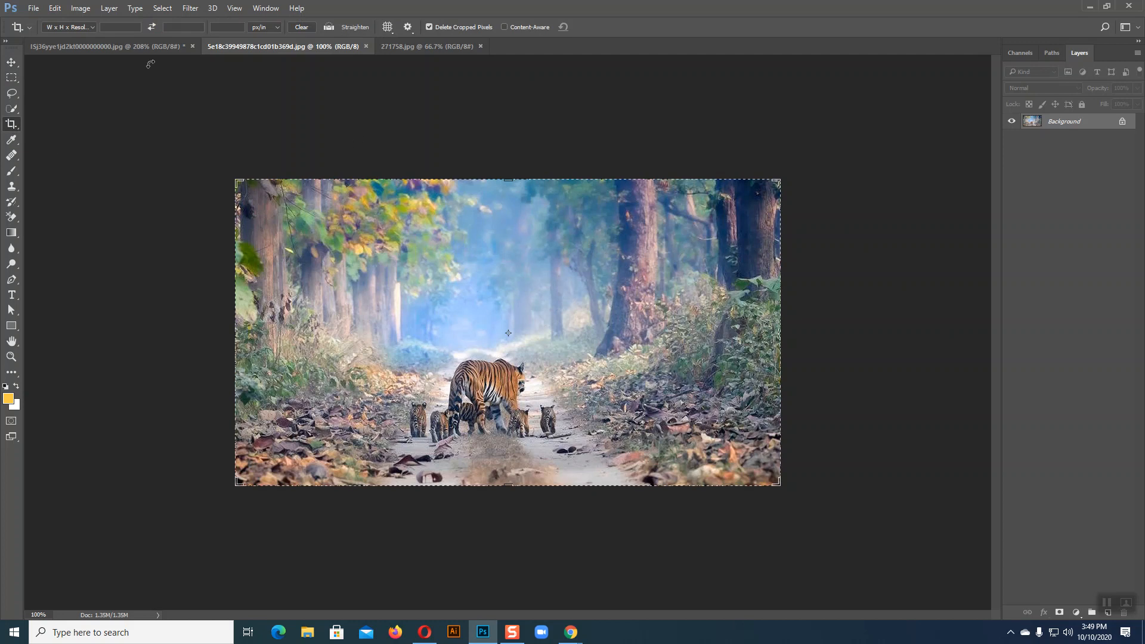
{"action": "left_click", "coordinate": [92, 27]}
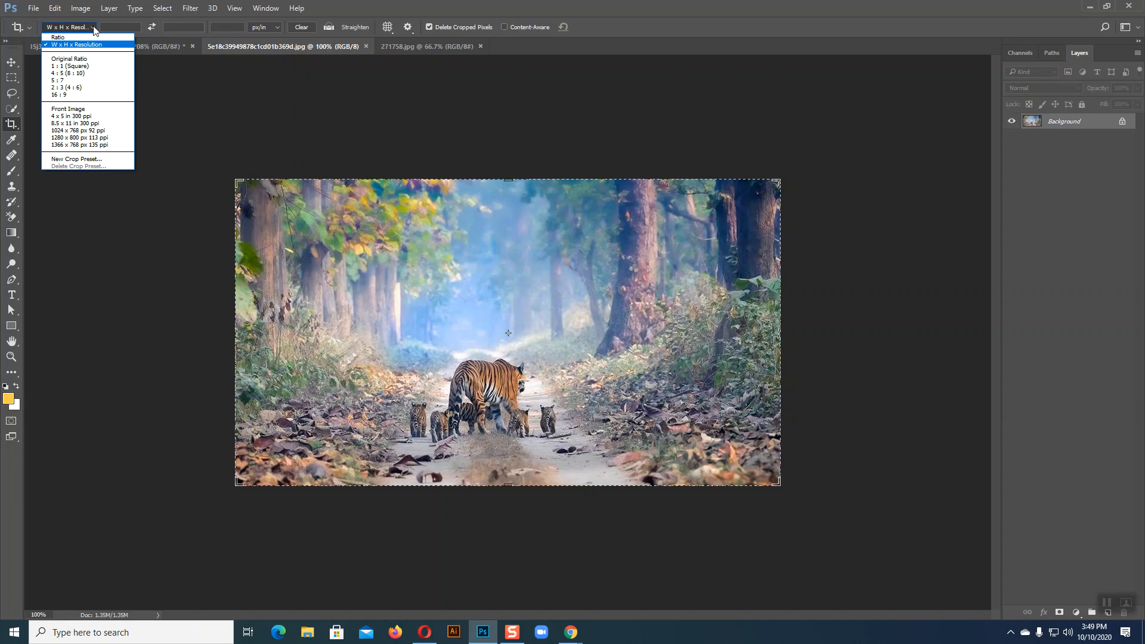
{"action": "left_click", "coordinate": [94, 28]}
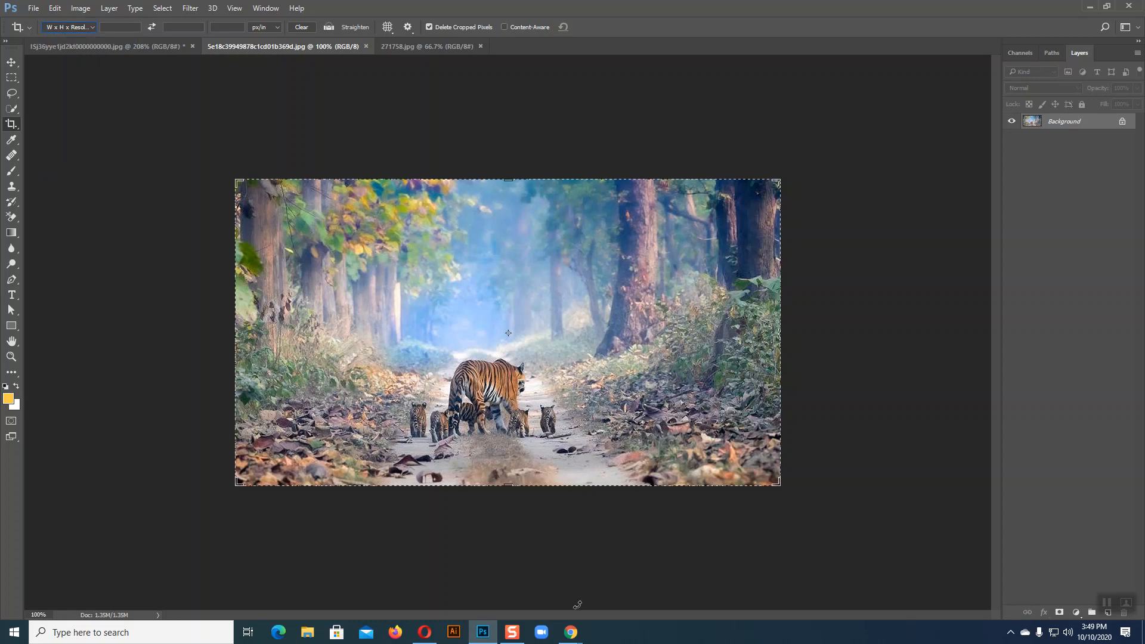
Switch to Chrome, search Google for "passport image size" in a new tab, and highlight the millimetre head-size figures in the featured answer
{"action": "left_click", "coordinate": [573, 632]}
{"action": "left_click", "coordinate": [545, 603]}
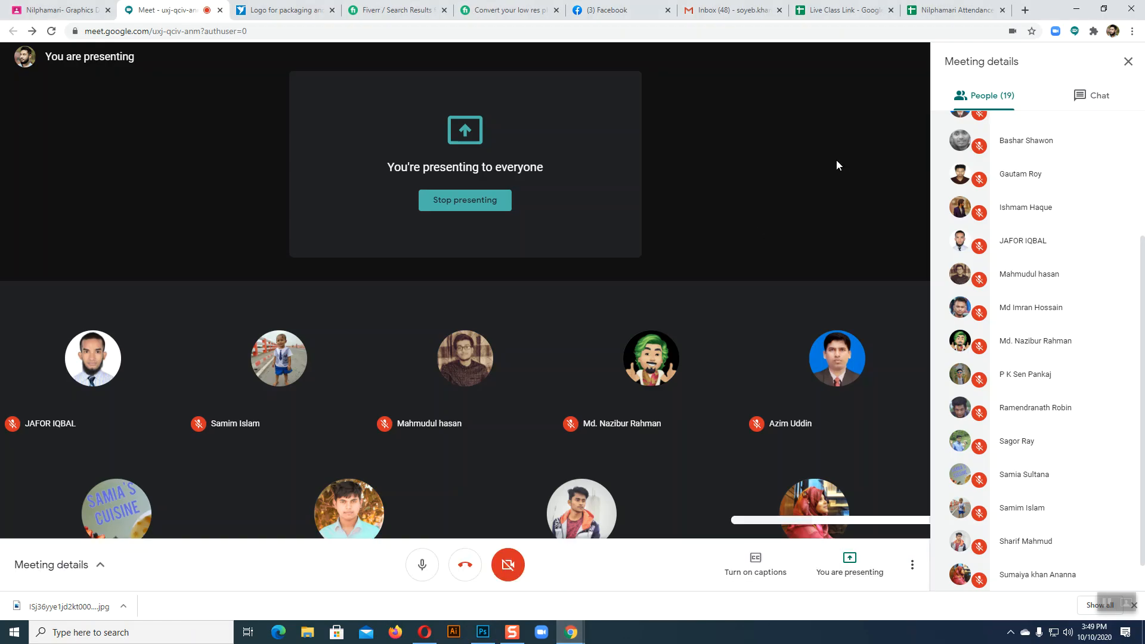
{"action": "left_click", "coordinate": [1026, 9]}
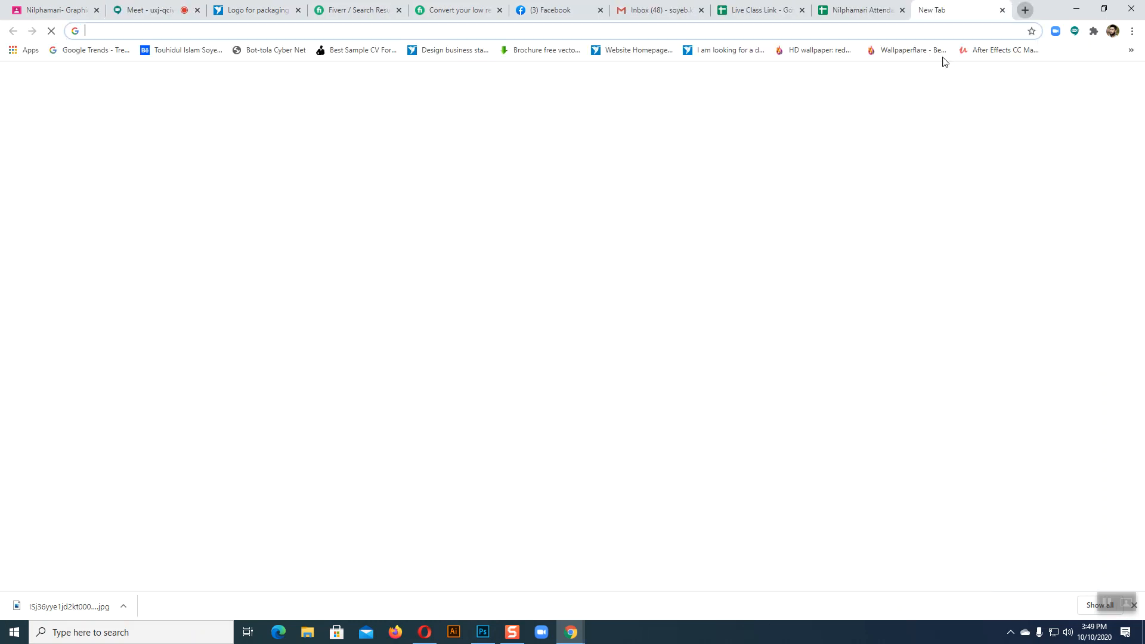
{"action": "left_click", "coordinate": [468, 256]}
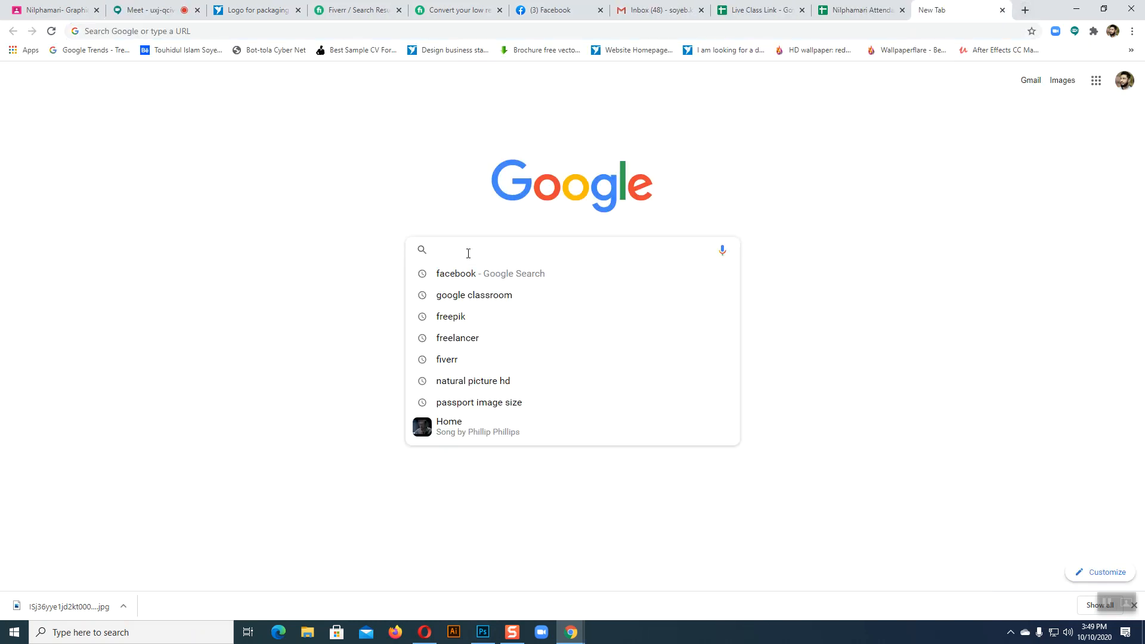
{"action": "type", "text": "Passpo"}
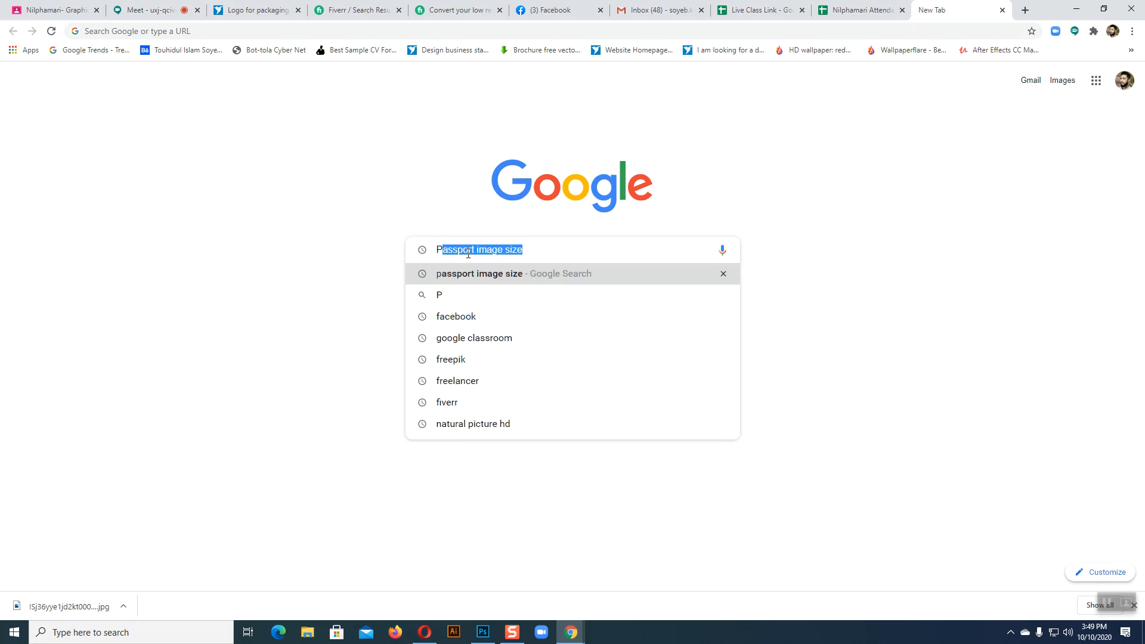
{"action": "type", "text": "rt"}
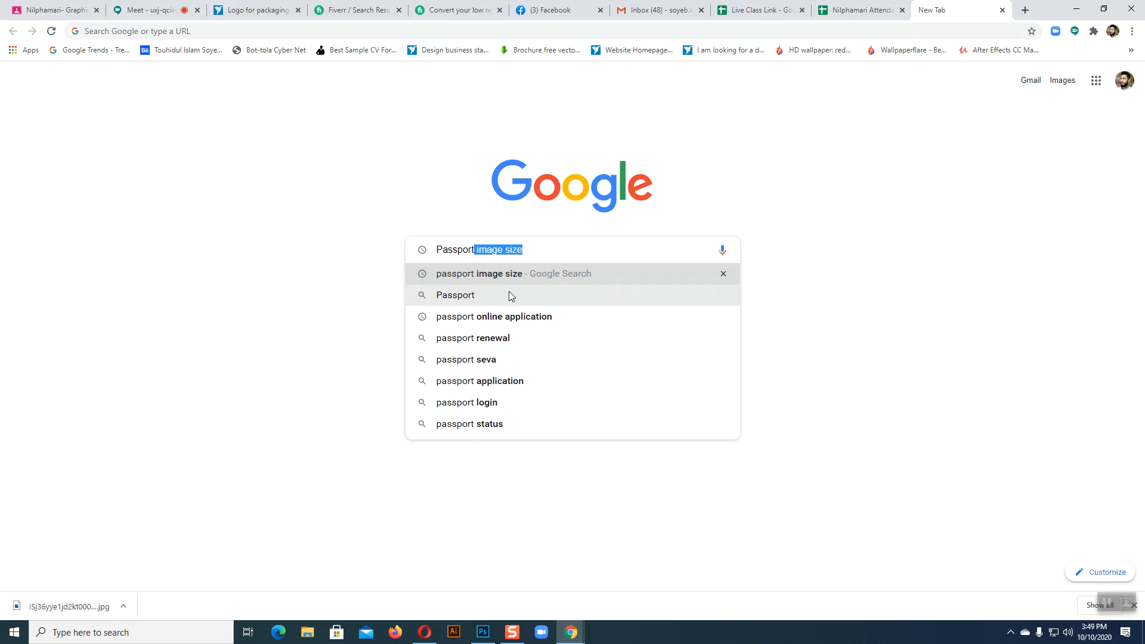
{"action": "left_click", "coordinate": [497, 280]}
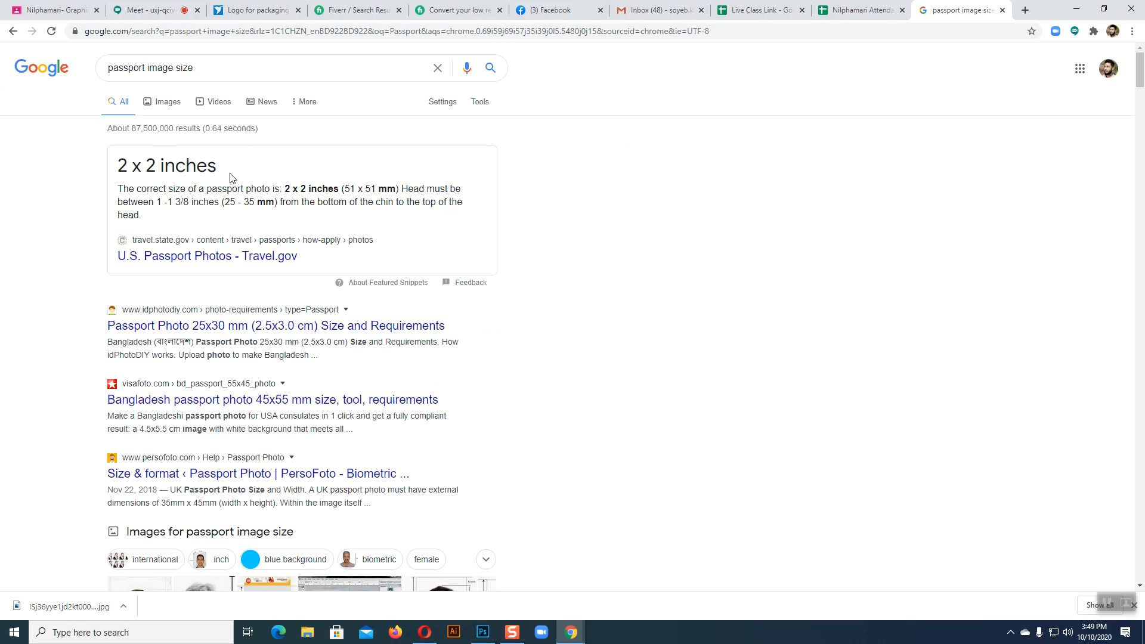
{"action": "double_click", "coordinate": [230, 203]}
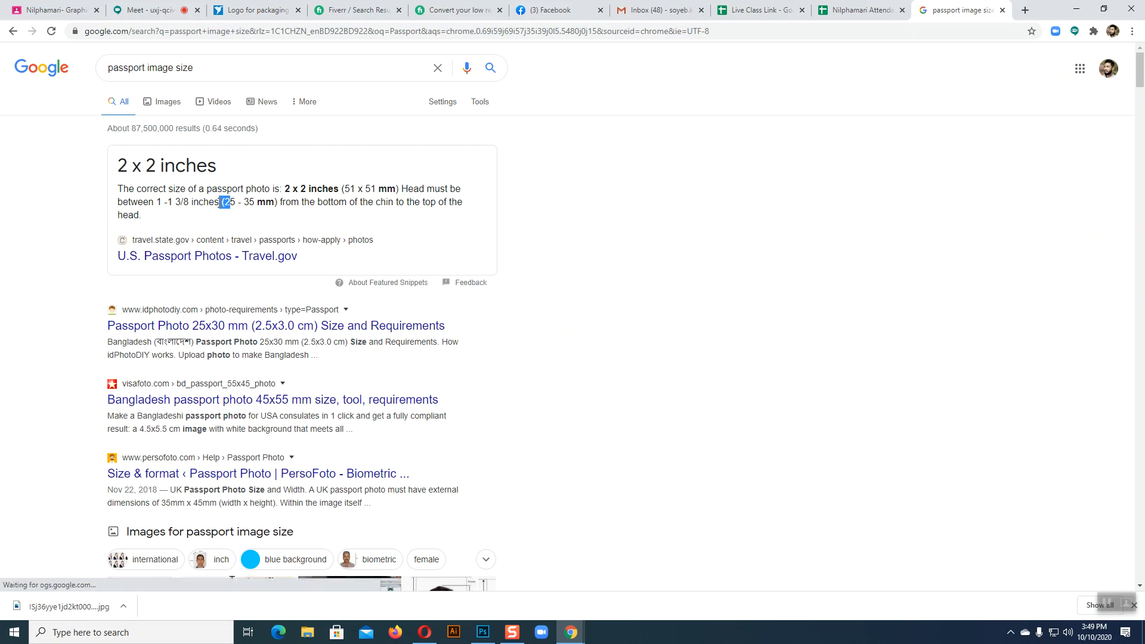
{"action": "double_click", "coordinate": [248, 203]}
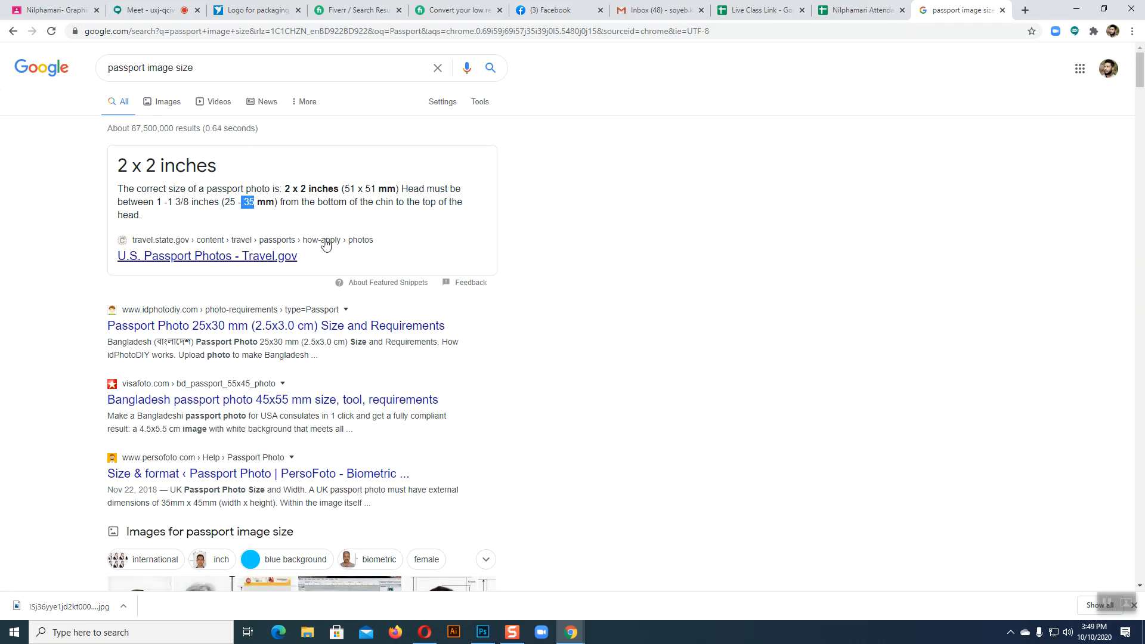
Show the image results for the search and examine the dimensions on the amazon.in and YouTube passport photo samples
{"action": "left_click", "coordinate": [159, 108]}
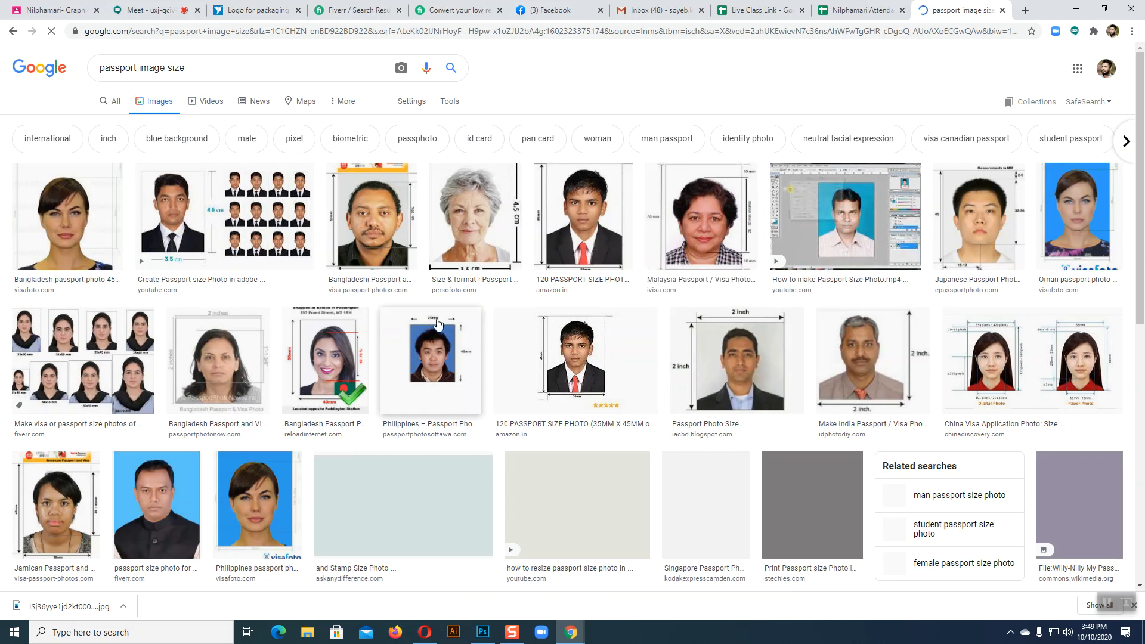
{"action": "left_click", "coordinate": [565, 257]}
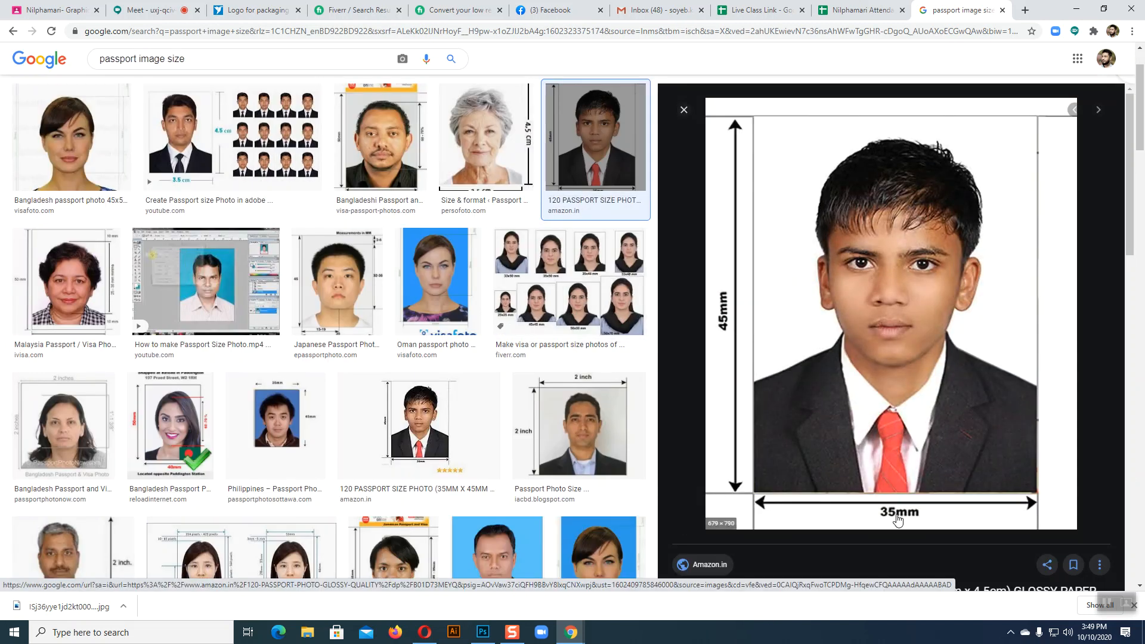
{"action": "left_click", "coordinate": [233, 137]}
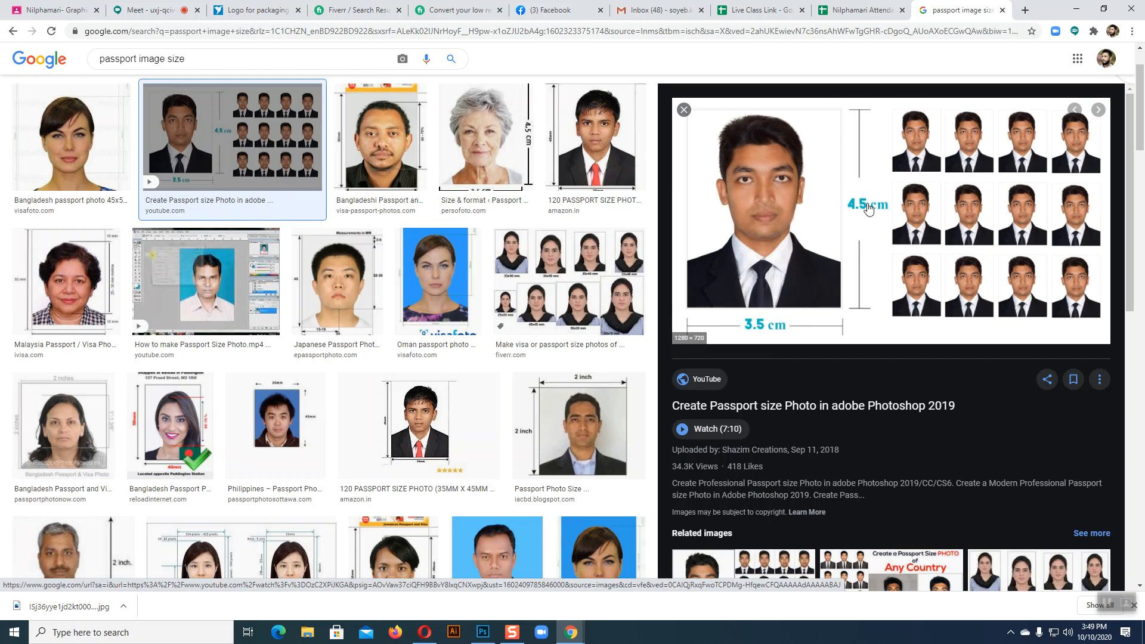
Preview the iacbd.blogspot.com passport photo sample and look through its related images for other marked photo dimensions
{"action": "scroll", "coordinate": [262, 424], "scroll_direction": "down", "scroll_amount": 3}
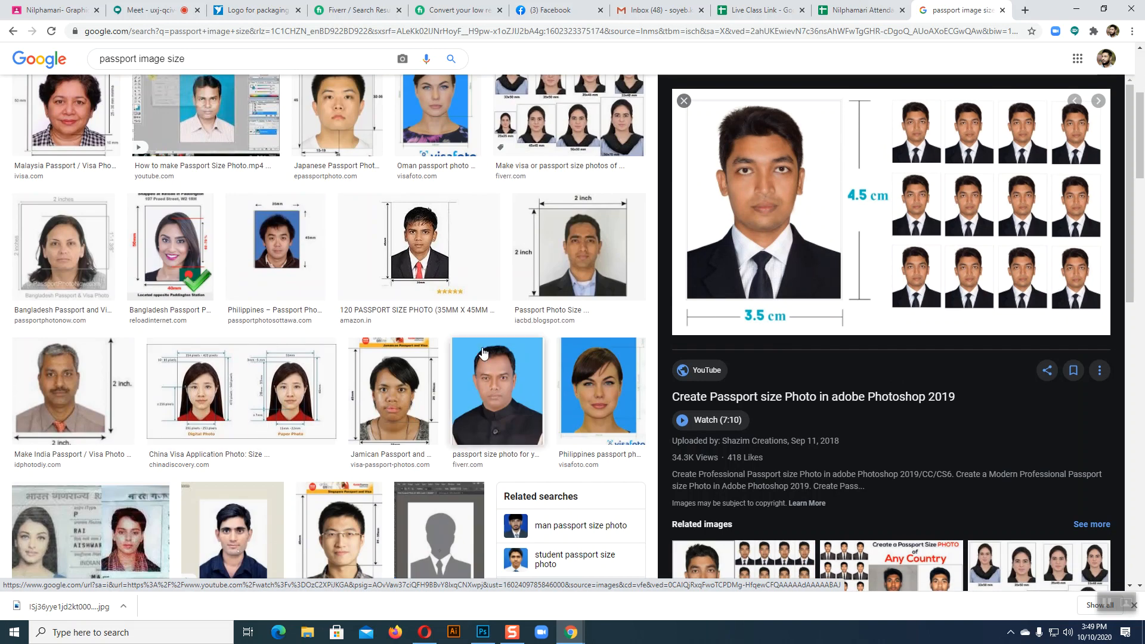
{"action": "left_click", "coordinate": [571, 283]}
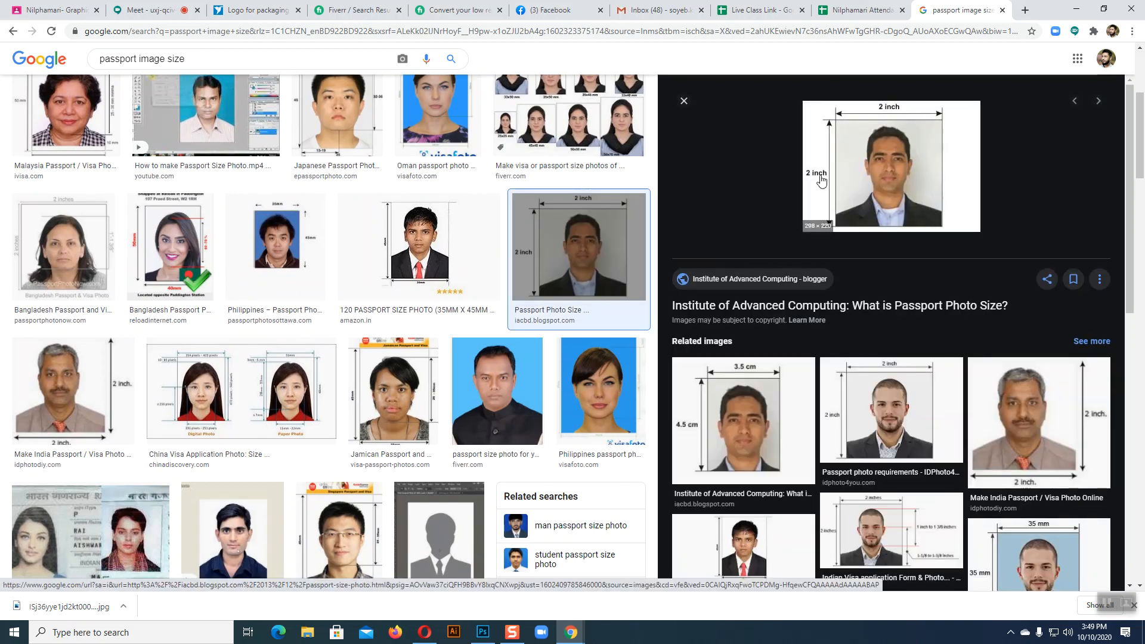
{"action": "scroll", "coordinate": [852, 382], "scroll_direction": "down", "scroll_amount": 3}
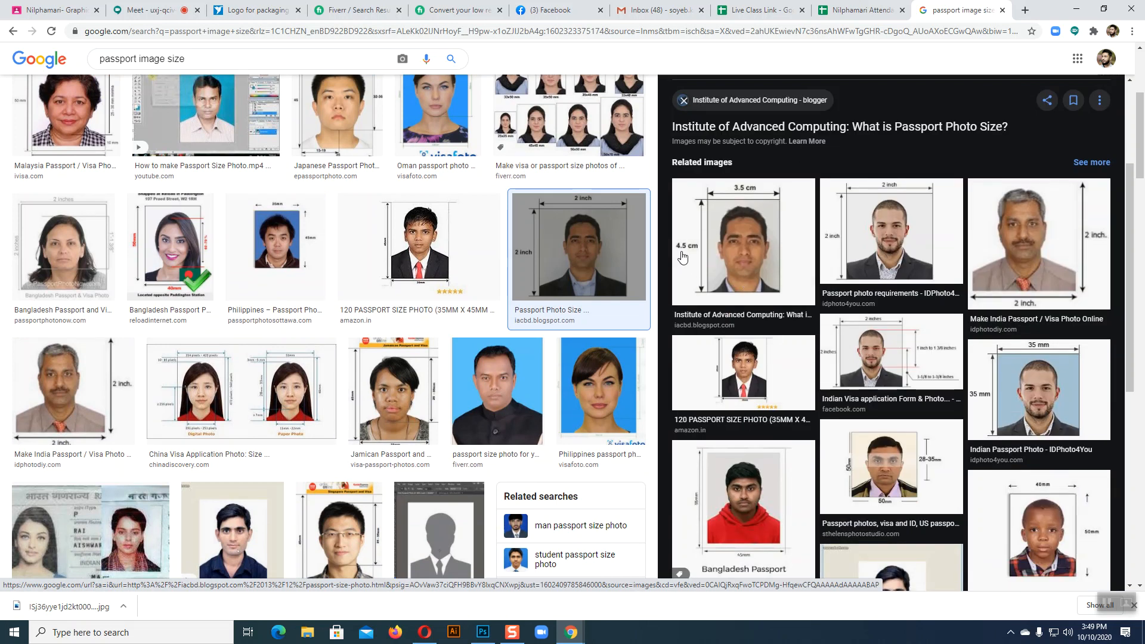
{"action": "scroll", "coordinate": [890, 362], "scroll_direction": "down", "scroll_amount": 1}
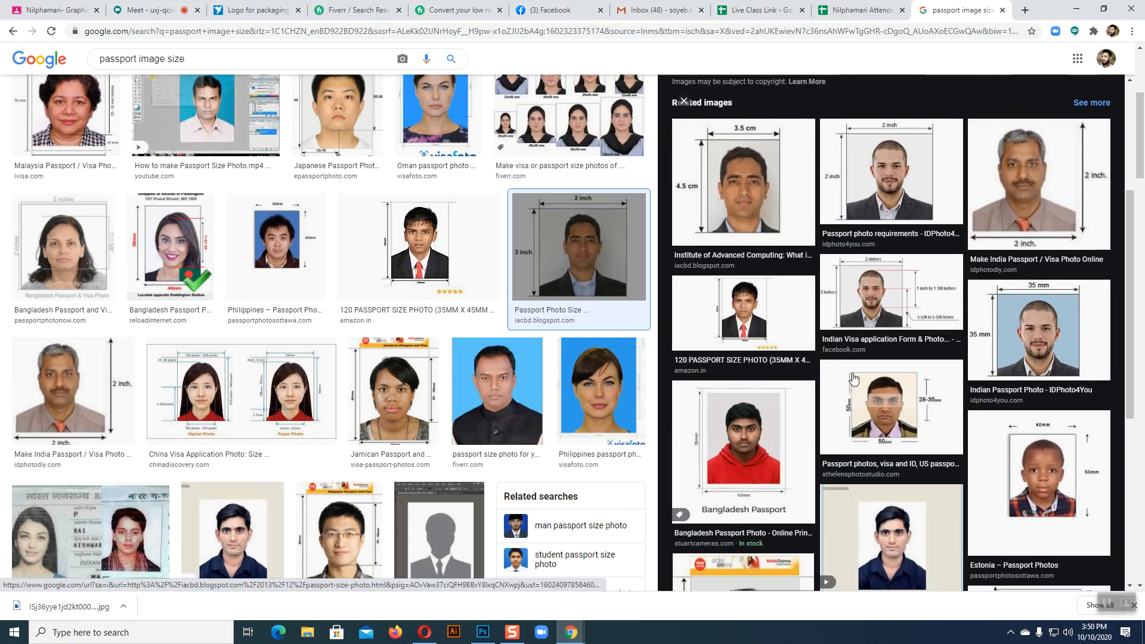
{"action": "scroll", "coordinate": [890, 388], "scroll_direction": "down", "scroll_amount": 2}
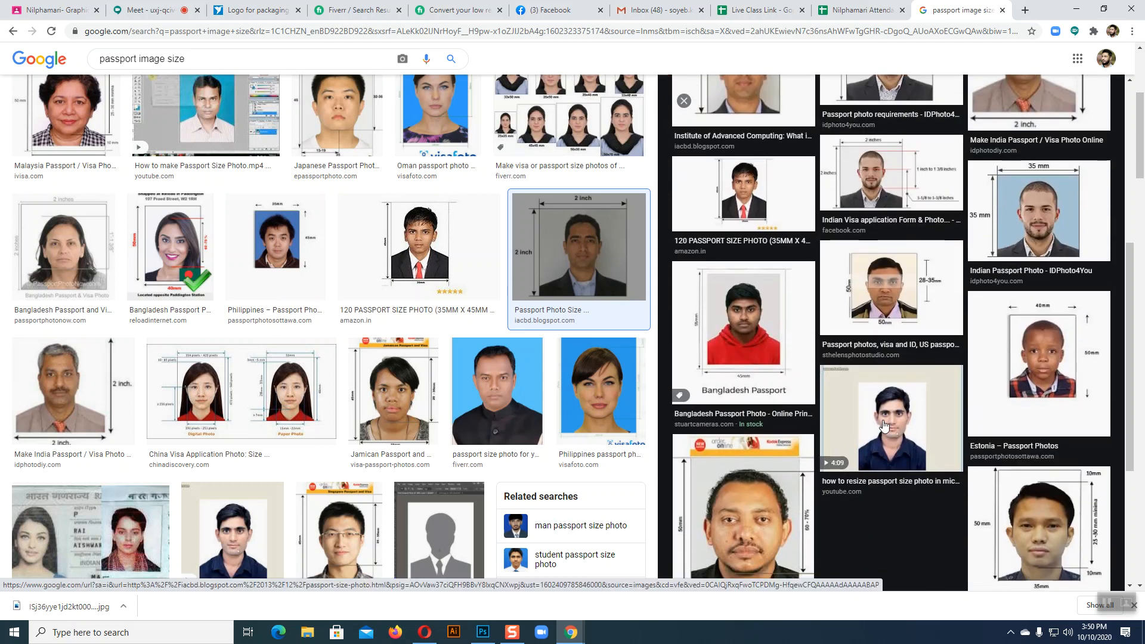
Preview the Singapore passport photo sample and browse its related images and further results for size examples
{"action": "scroll", "coordinate": [475, 391], "scroll_direction": "down", "scroll_amount": 3}
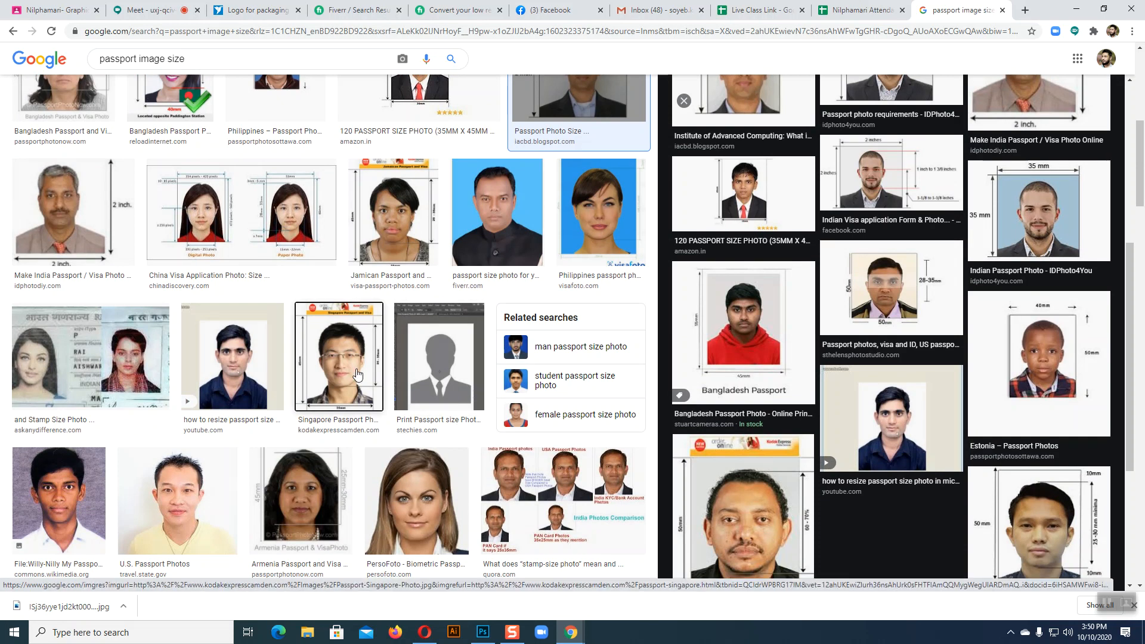
{"action": "left_click", "coordinate": [339, 358]}
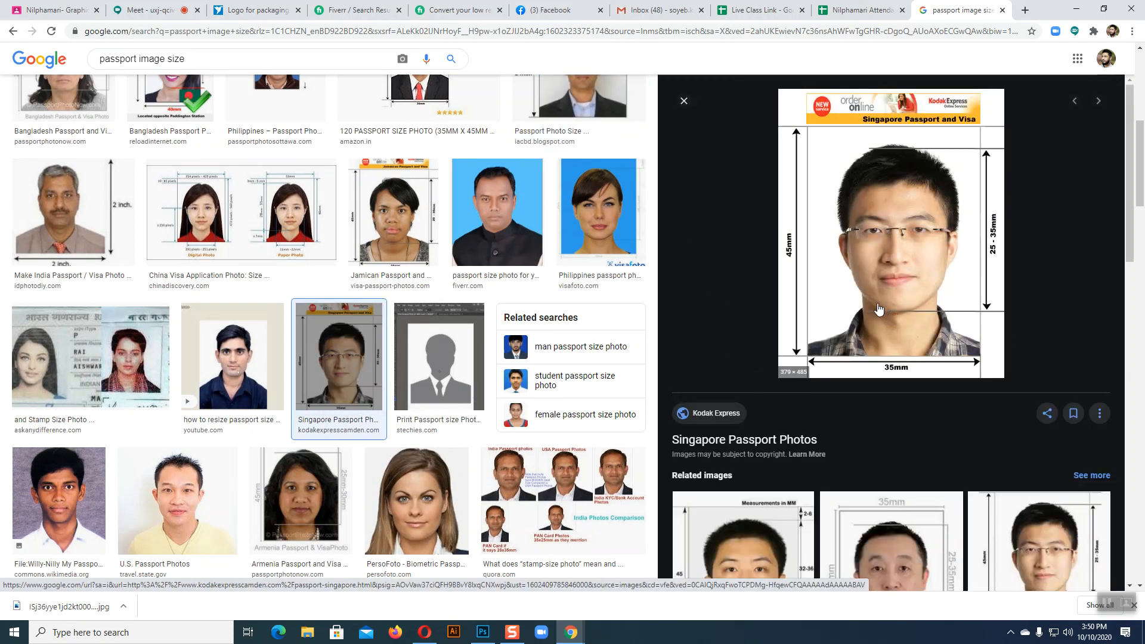
{"action": "scroll", "coordinate": [951, 350], "scroll_direction": "down", "scroll_amount": 4}
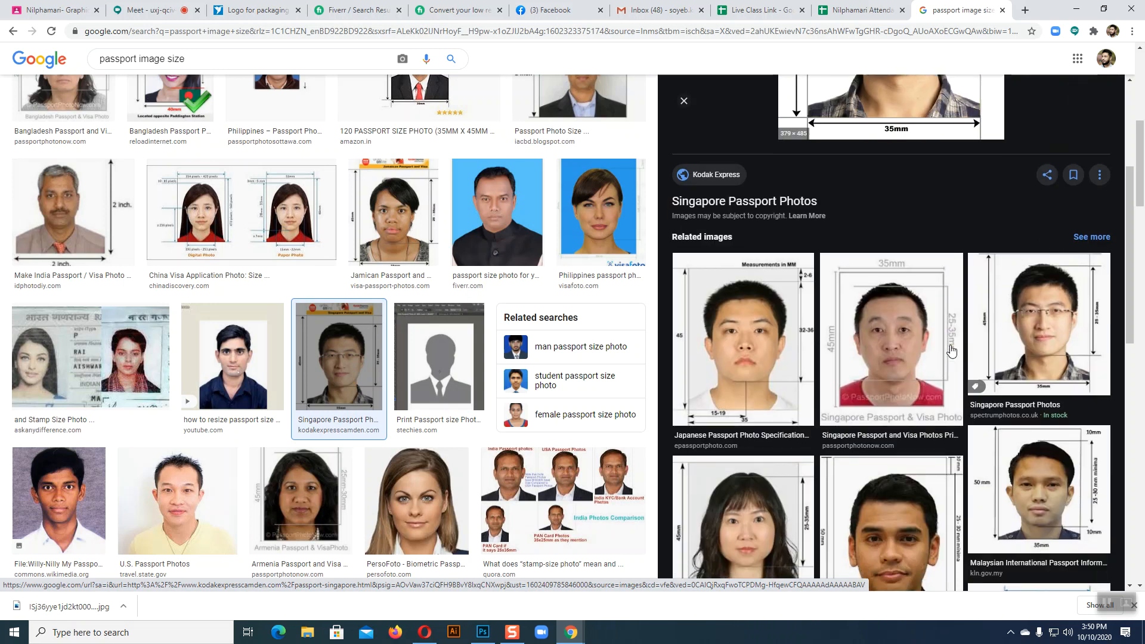
{"action": "scroll", "coordinate": [707, 358], "scroll_direction": "down", "scroll_amount": 5}
{"action": "scroll", "coordinate": [488, 368], "scroll_direction": "down", "scroll_amount": 3}
{"action": "scroll", "coordinate": [488, 368], "scroll_direction": "down", "scroll_amount": 5}
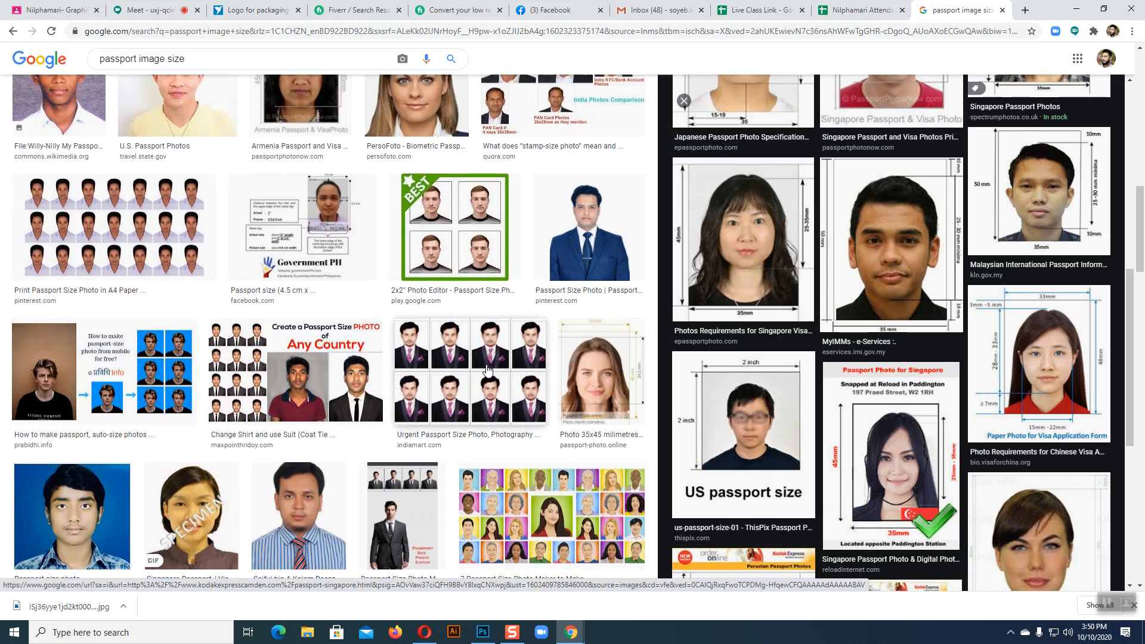
Examine the Bangladeshi passport photo example and the two Institute of Advanced Computing examples for their required photo dimensions
{"action": "scroll", "coordinate": [487, 368], "scroll_direction": "down", "scroll_amount": 2}
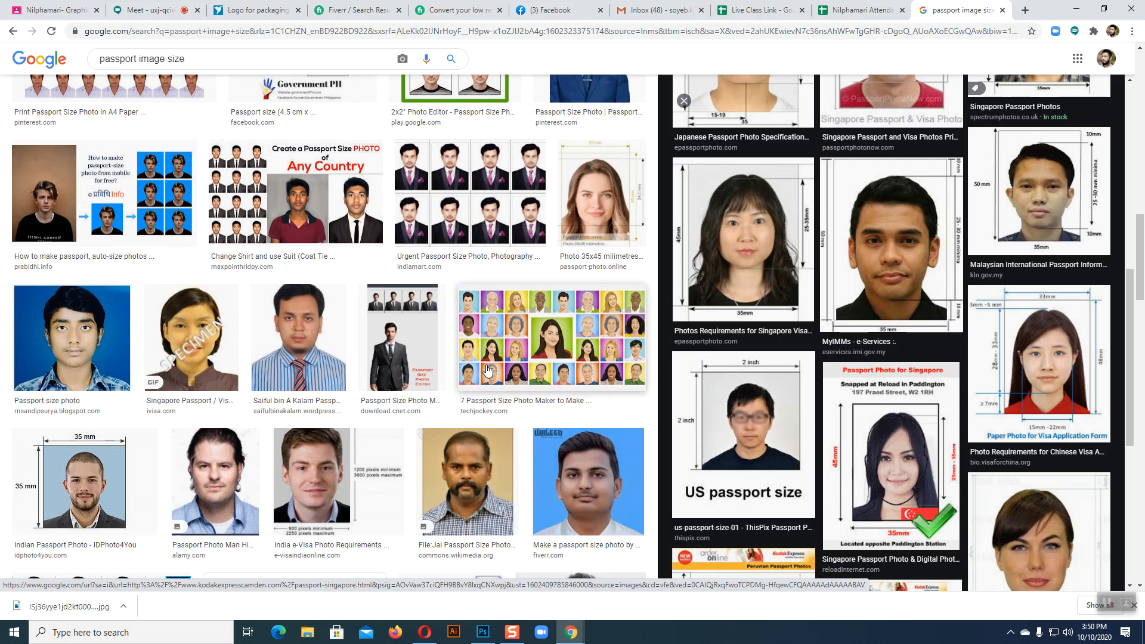
{"action": "scroll", "coordinate": [488, 370], "scroll_direction": "up", "scroll_amount": 15}
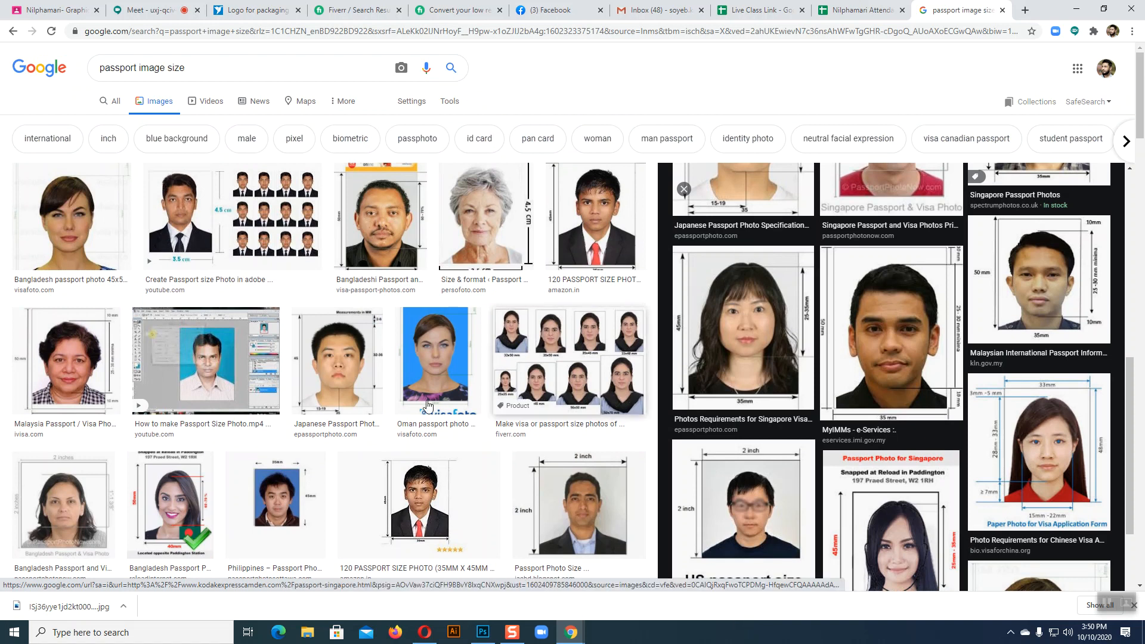
{"action": "left_click", "coordinate": [172, 504]}
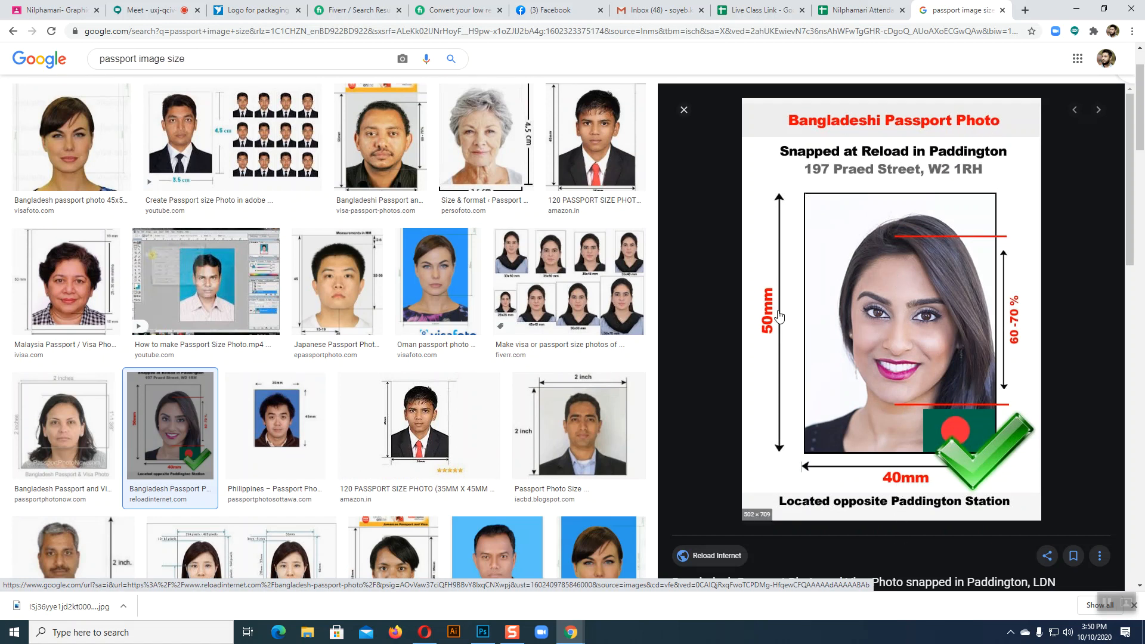
{"action": "left_click", "coordinate": [578, 421]}
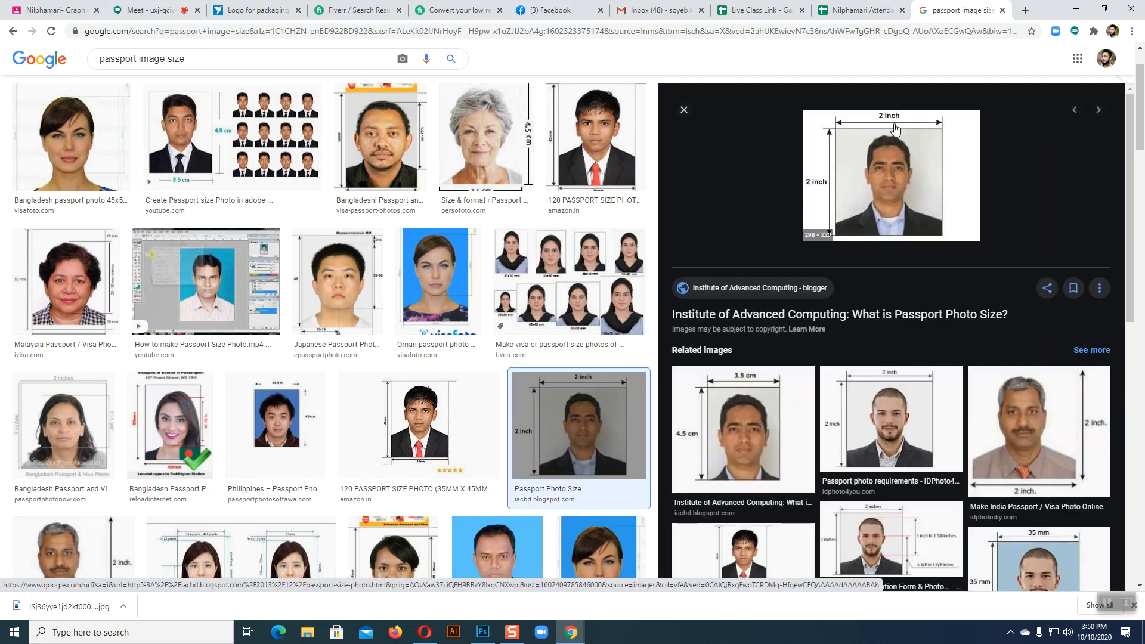
{"action": "left_click", "coordinate": [765, 424]}
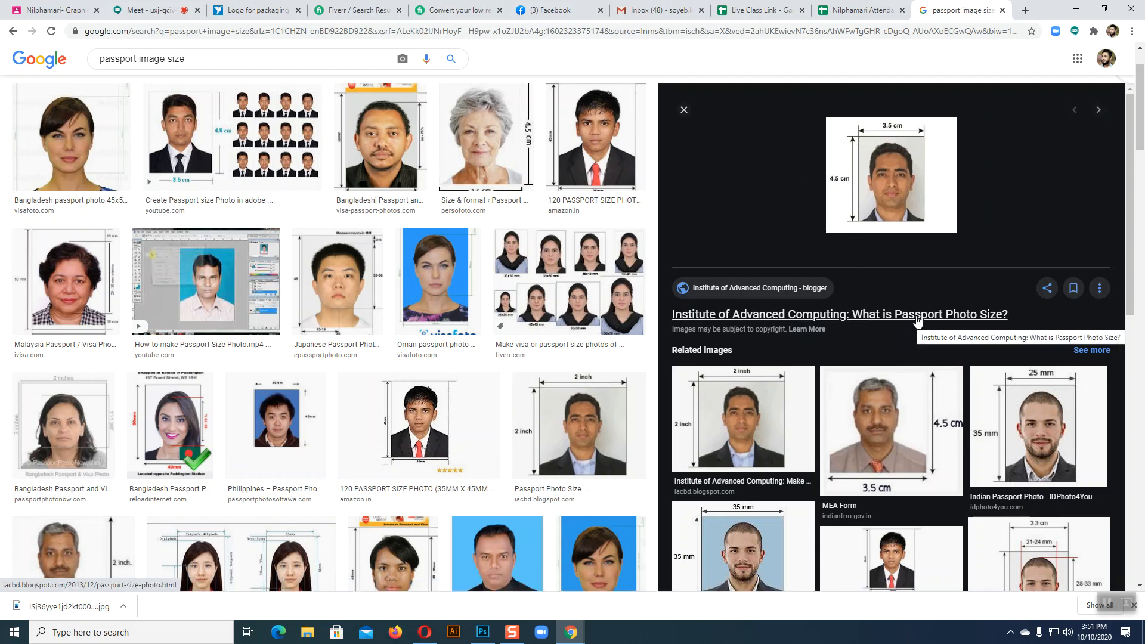
Look through the remaining passport image results and the related images for other labelled photo sizes
{"action": "scroll", "coordinate": [917, 321], "scroll_direction": "down", "scroll_amount": 5}
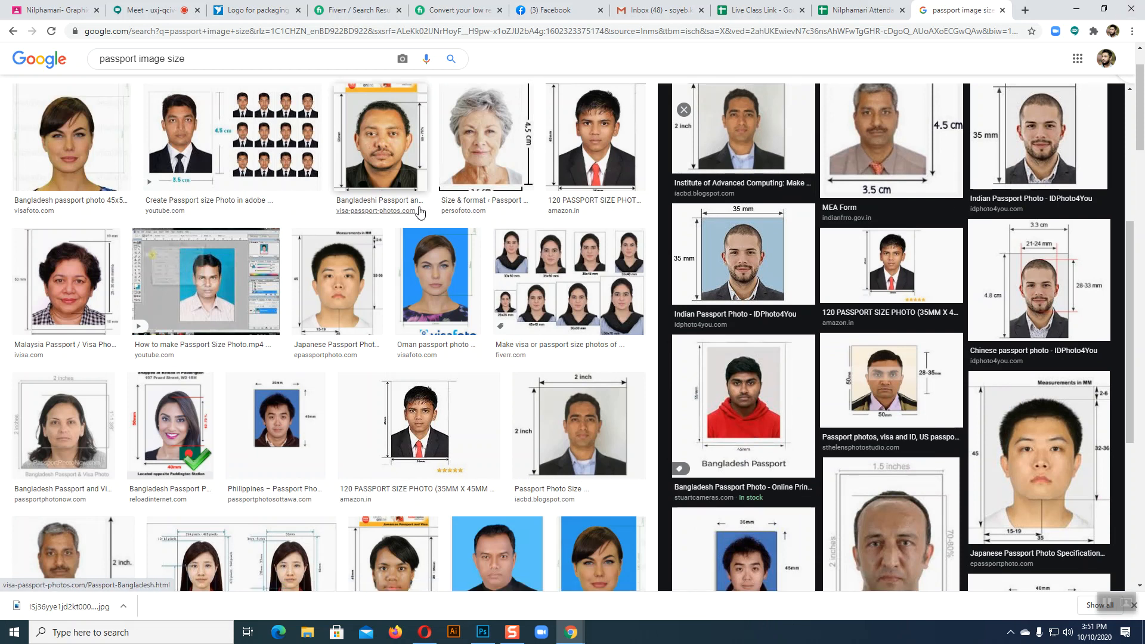
{"action": "scroll", "coordinate": [343, 215], "scroll_direction": "up", "scroll_amount": 2}
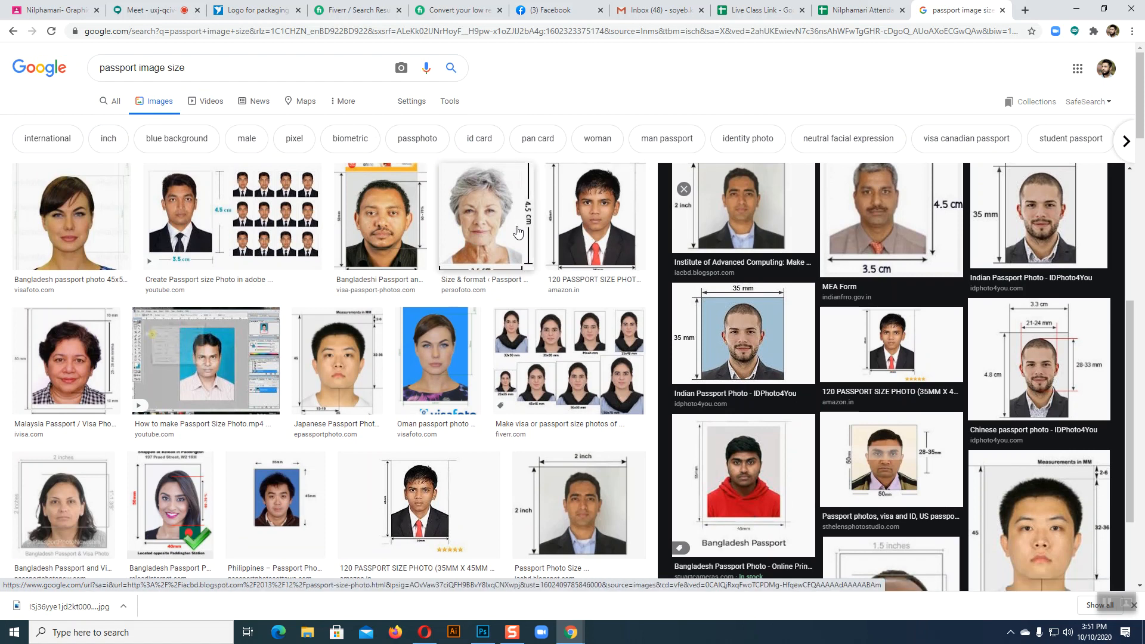
{"action": "scroll", "coordinate": [518, 233], "scroll_direction": "down", "scroll_amount": 4}
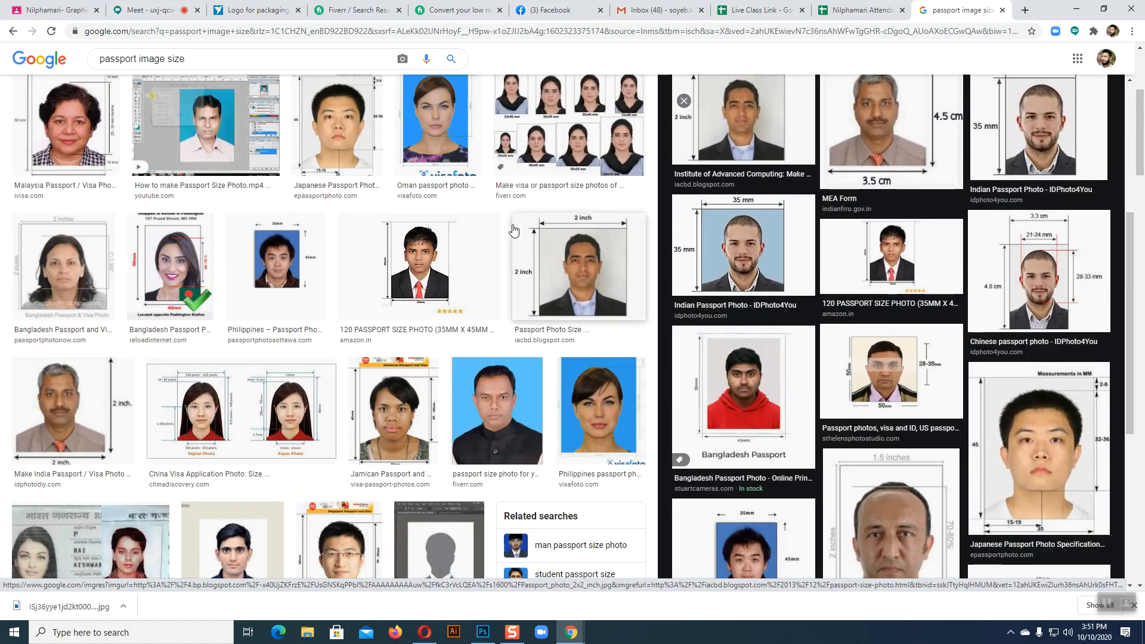
{"action": "scroll", "coordinate": [436, 291], "scroll_direction": "down", "scroll_amount": 4}
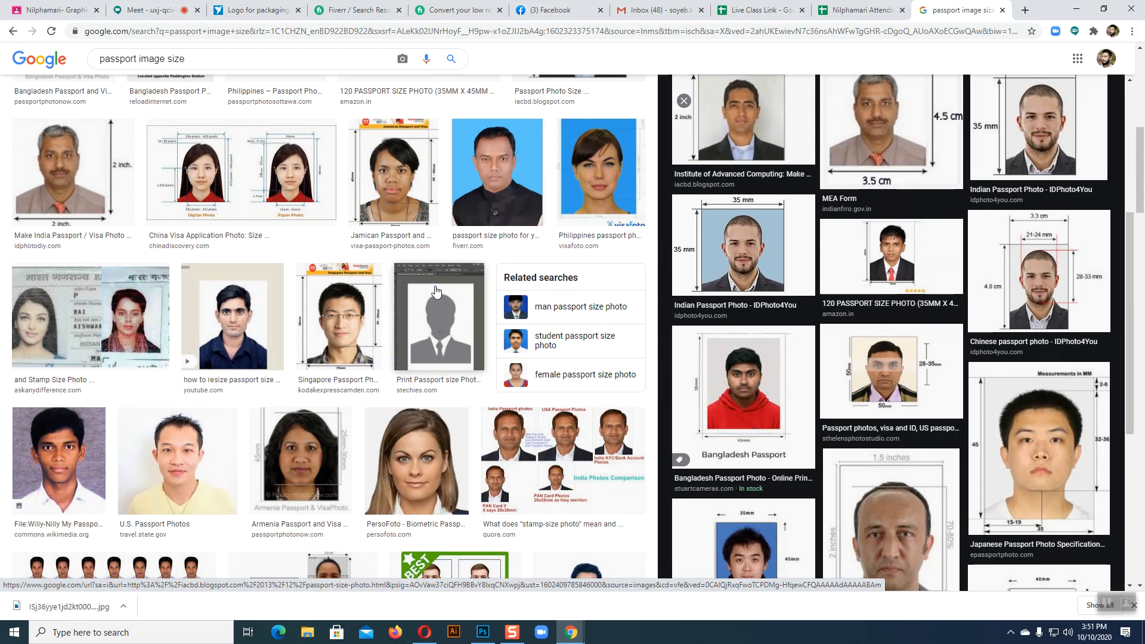
{"action": "scroll", "coordinate": [436, 292], "scroll_direction": "down", "scroll_amount": 3}
{"action": "scroll", "coordinate": [436, 291], "scroll_direction": "up", "scroll_amount": 2}
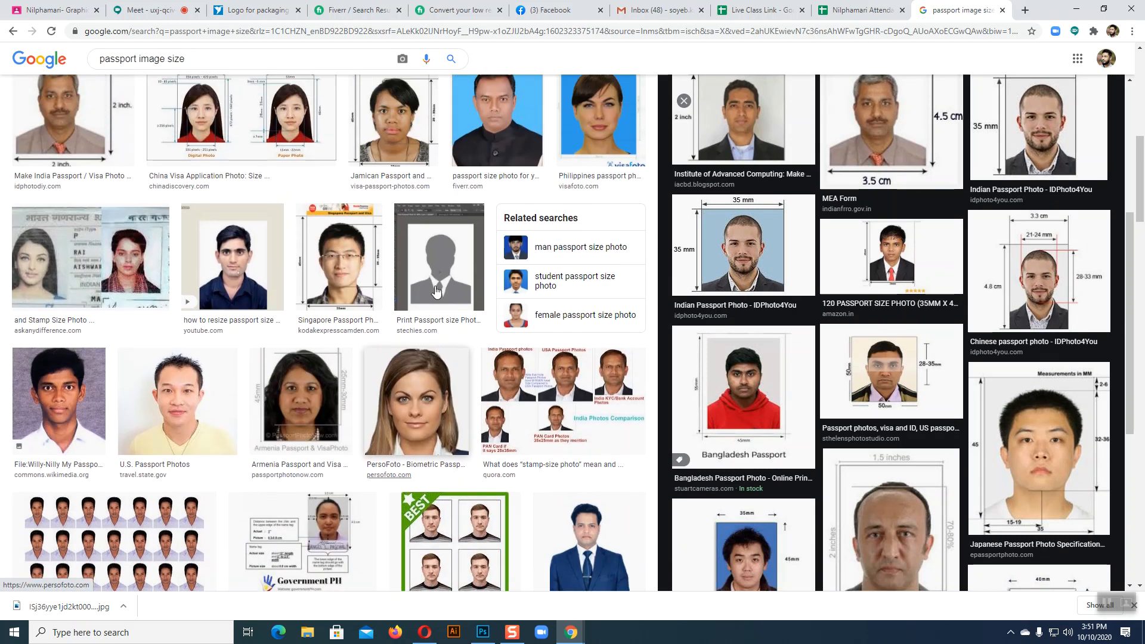
{"action": "scroll", "coordinate": [436, 291], "scroll_direction": "down", "scroll_amount": 5}
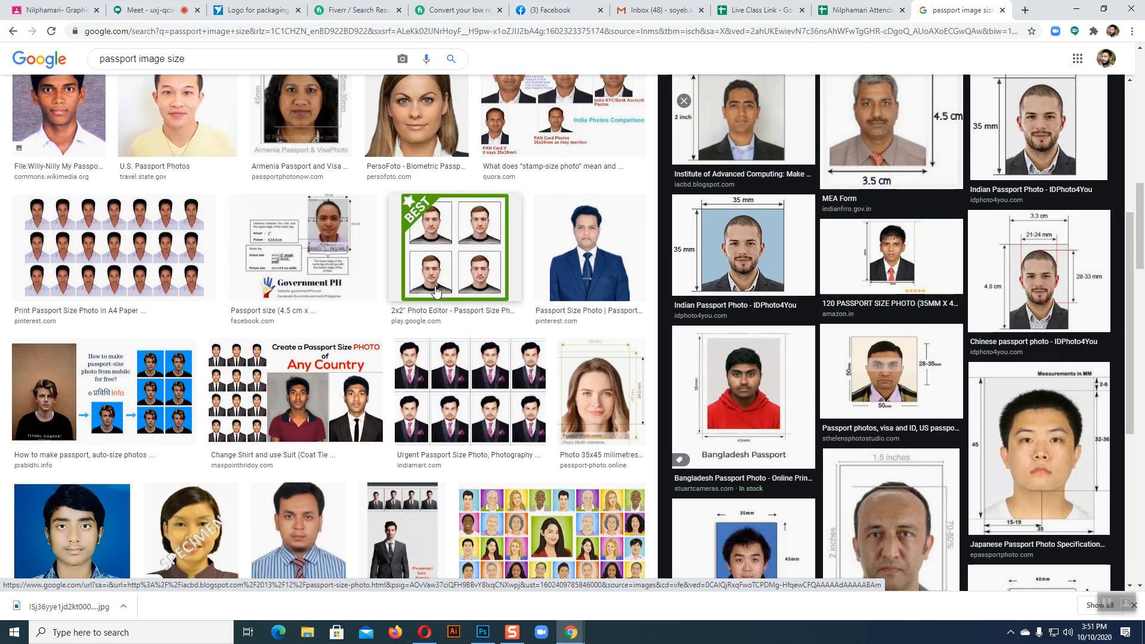
{"action": "scroll", "coordinate": [436, 291], "scroll_direction": "down", "scroll_amount": 4}
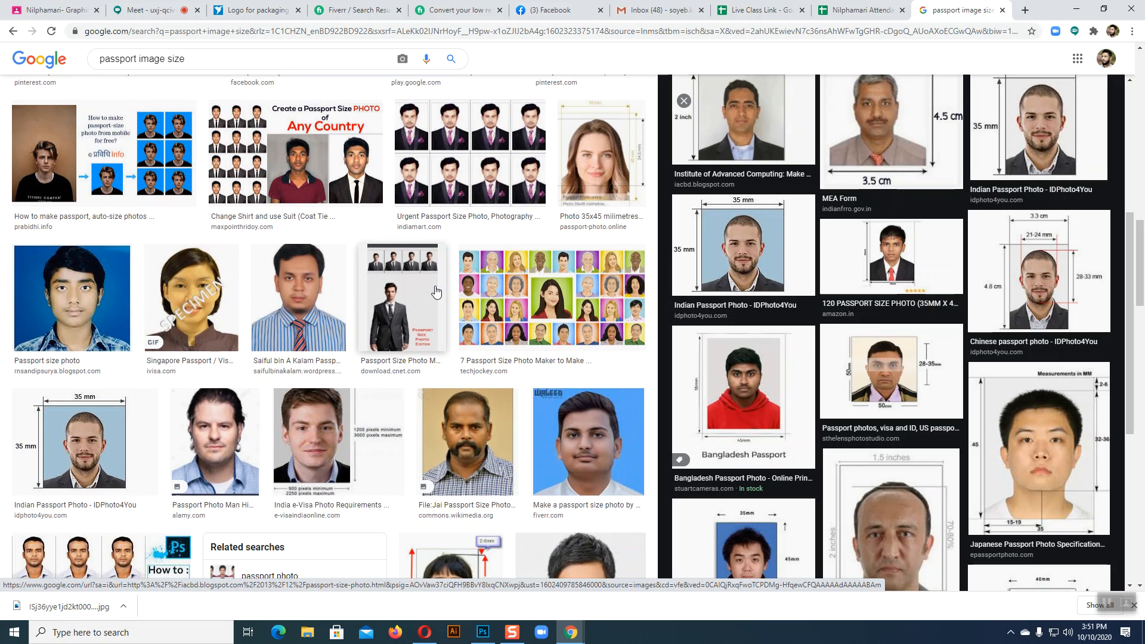
{"action": "scroll", "coordinate": [436, 291], "scroll_direction": "down", "scroll_amount": 4}
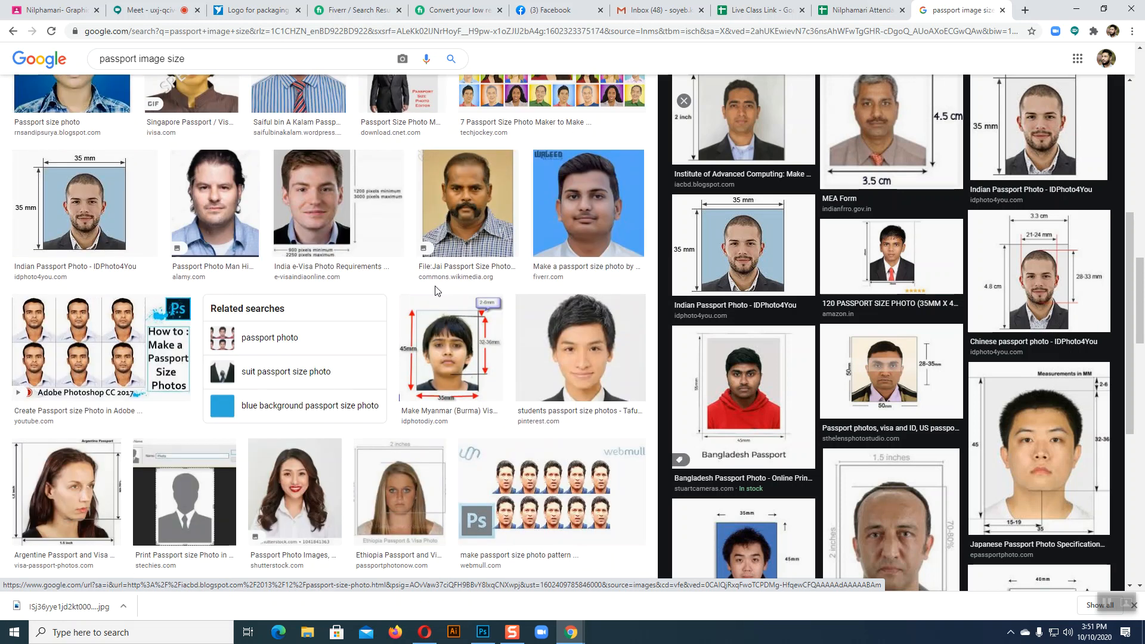
{"action": "scroll", "coordinate": [436, 290], "scroll_direction": "down", "scroll_amount": 1}
{"action": "scroll", "coordinate": [811, 189], "scroll_direction": "down", "scroll_amount": 5}
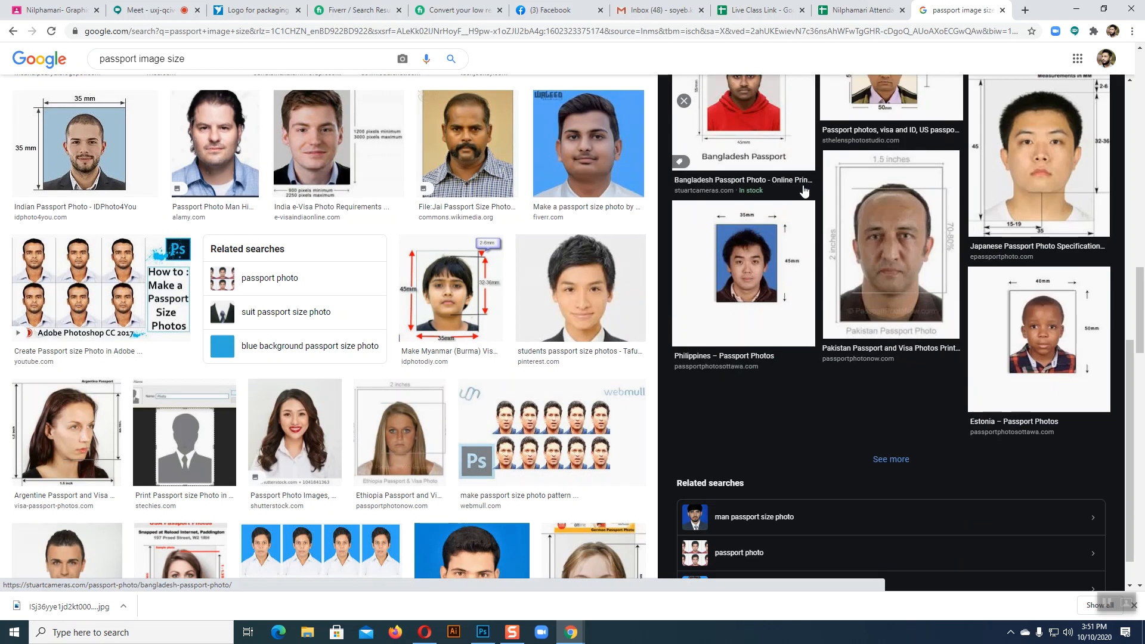
{"action": "scroll", "coordinate": [409, 295], "scroll_direction": "down", "scroll_amount": 5}
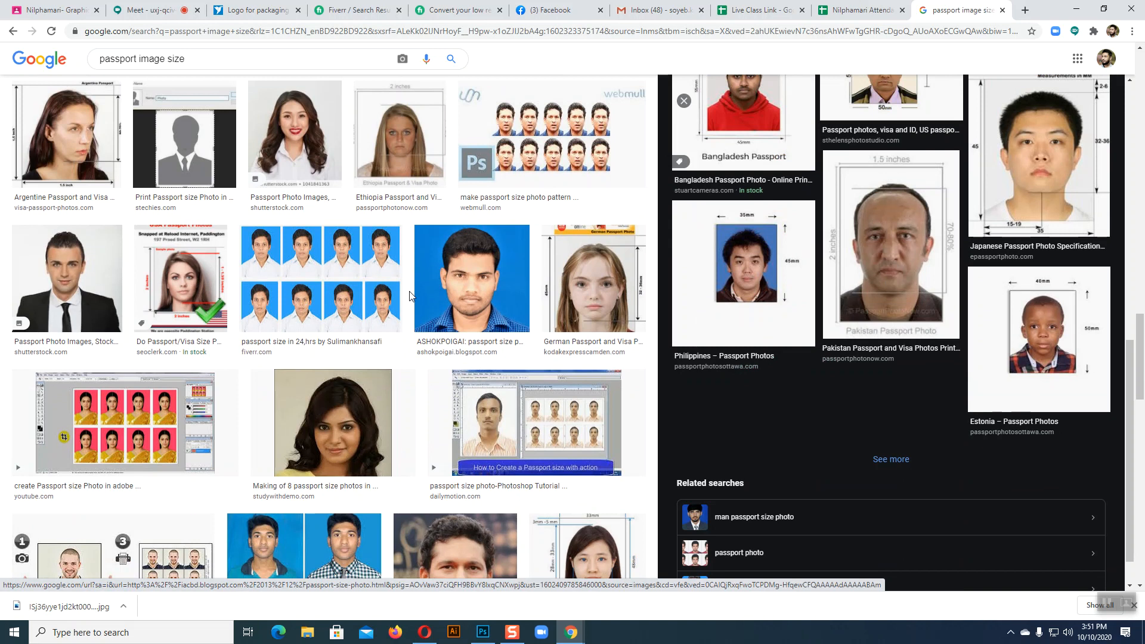
{"action": "scroll", "coordinate": [410, 295], "scroll_direction": "up", "scroll_amount": 14}
{"action": "scroll", "coordinate": [684, 262], "scroll_direction": "up", "scroll_amount": 9}
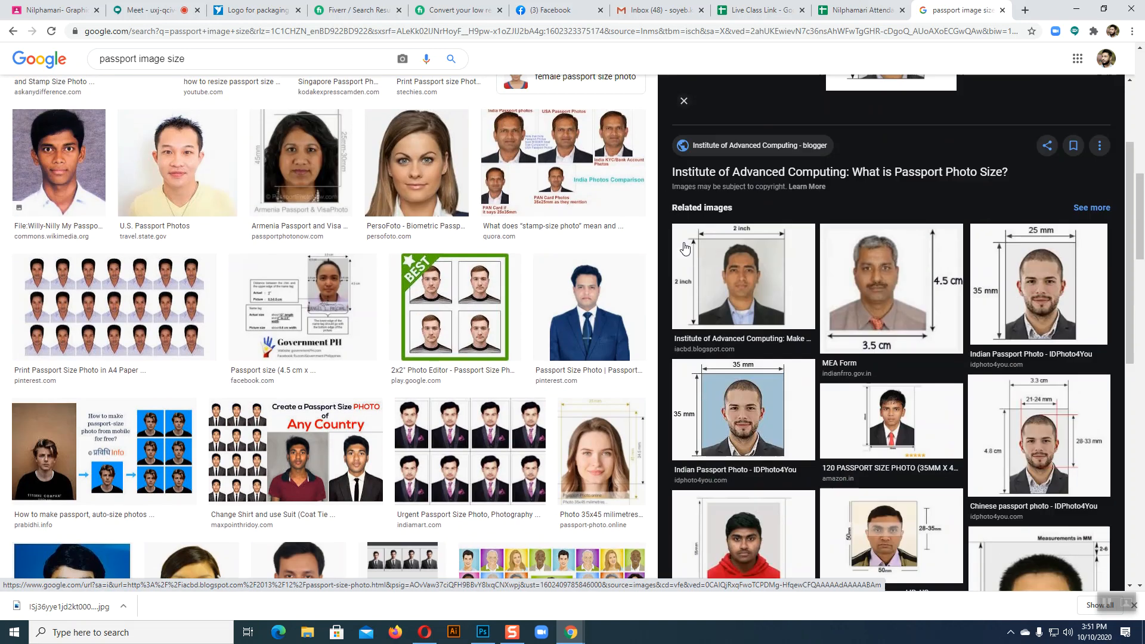
Switch to Photoshop and set the Crop tool's aspect ratio for the tiger photo to 40 by 50
{"action": "left_click", "coordinate": [483, 632]}
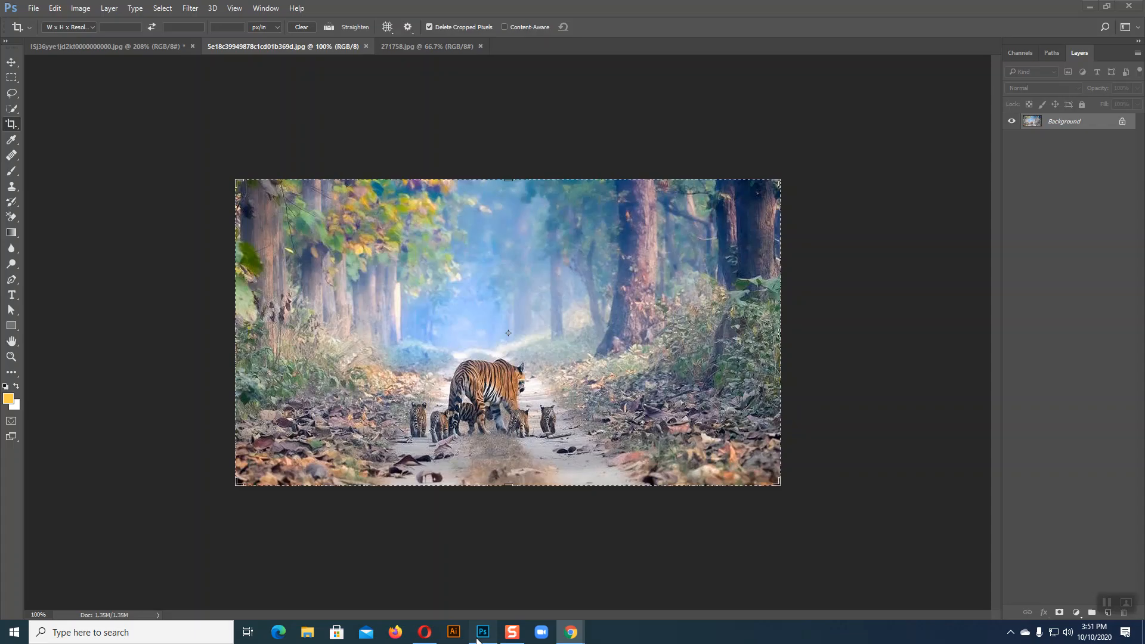
{"action": "left_click", "coordinate": [93, 27]}
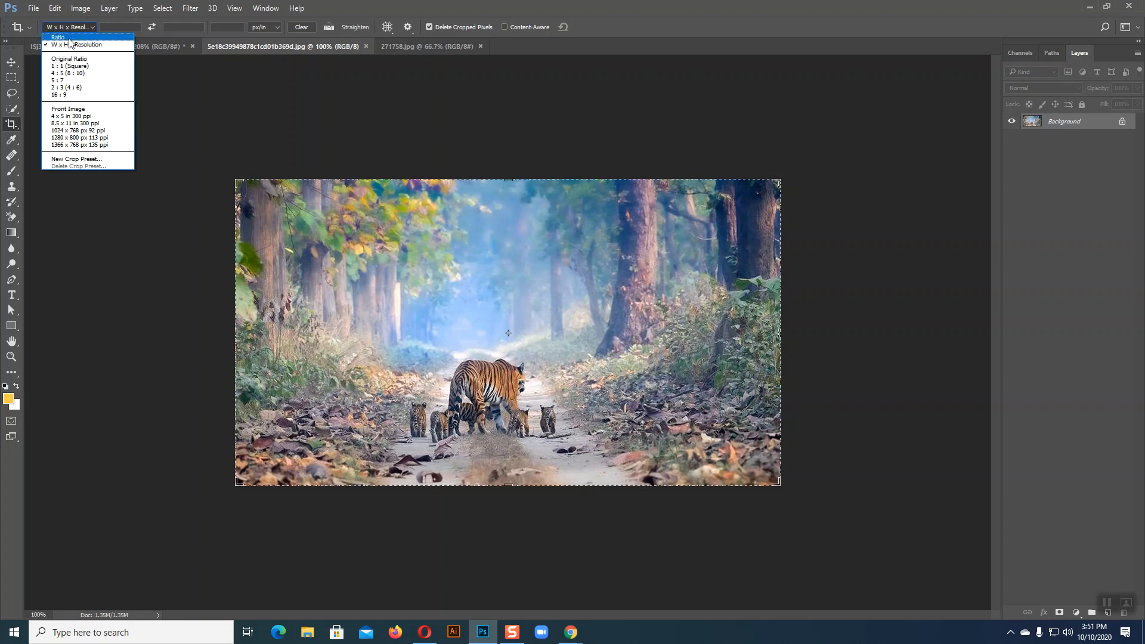
{"action": "left_click", "coordinate": [69, 38]}
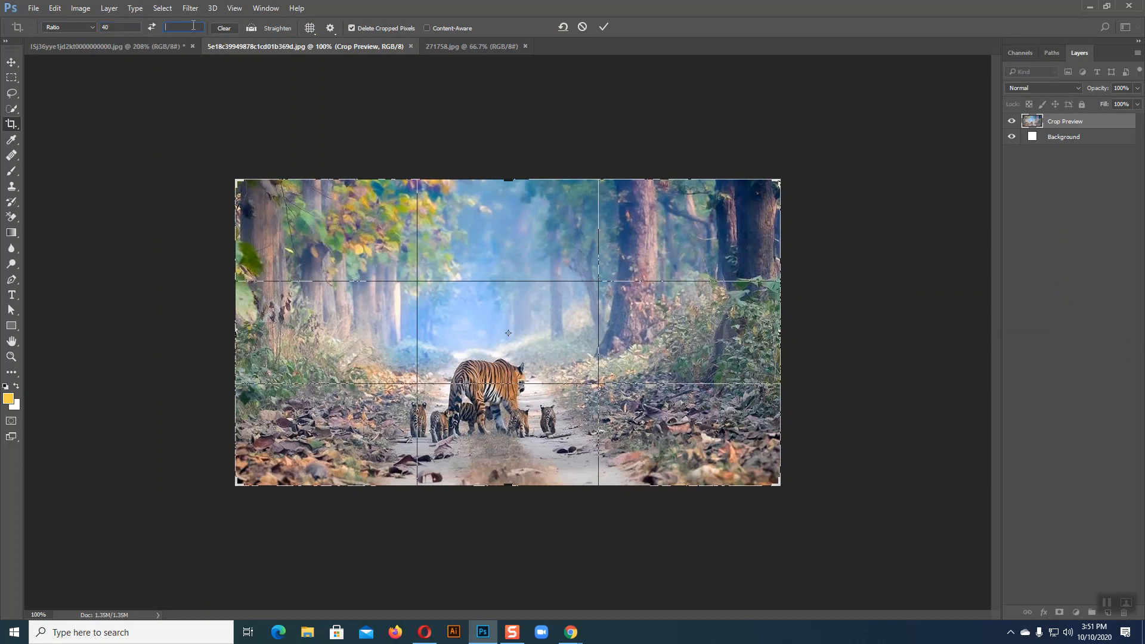
{"action": "type", "text": "500"}
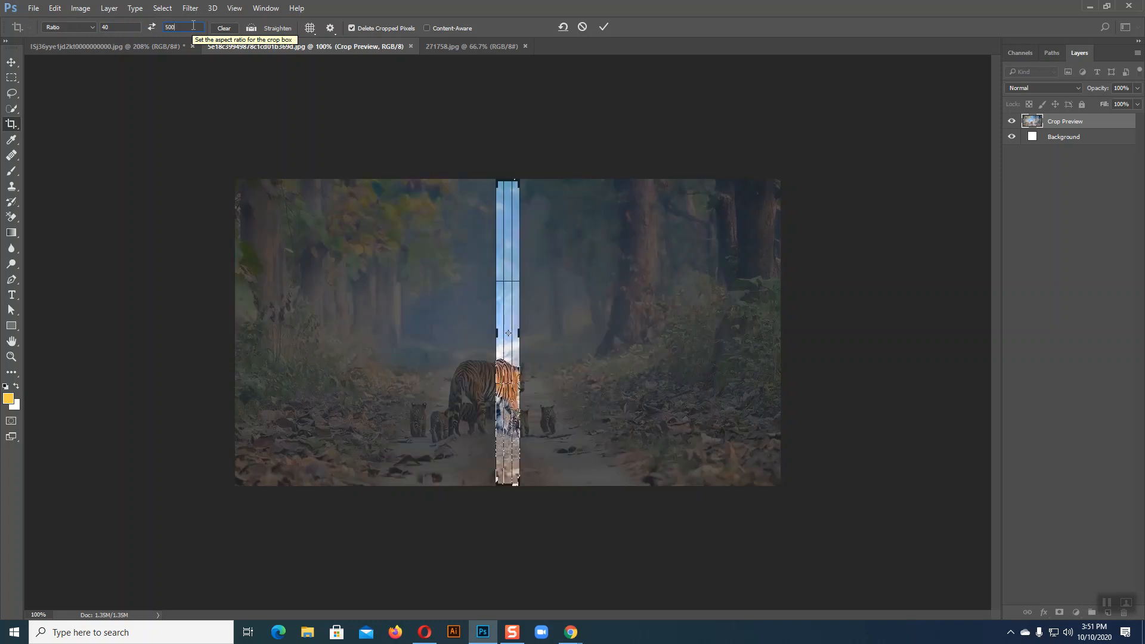
{"action": "key", "text": "BackSpace"}
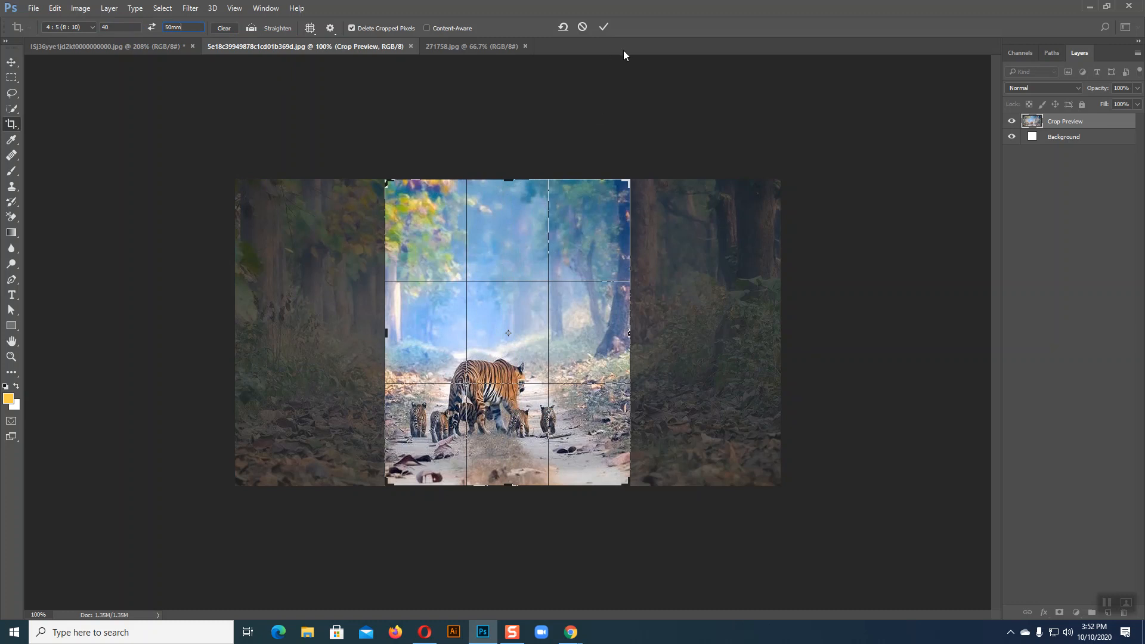
Try out the 4:5 crop on the tiger photo and restore the full image
{"action": "left_click", "coordinate": [601, 28]}
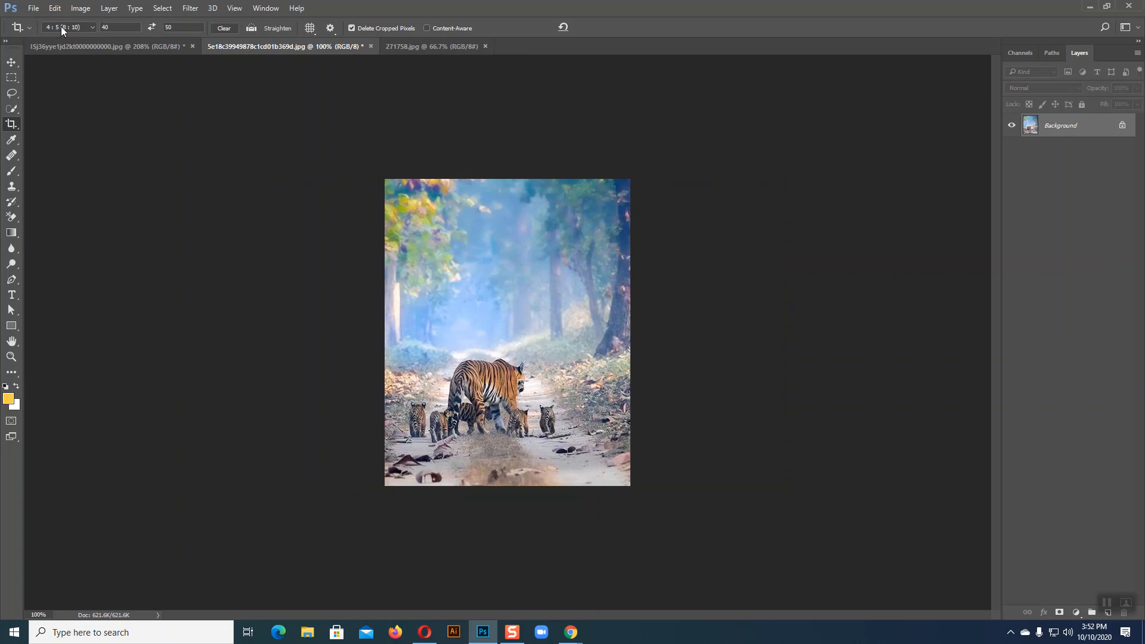
{"action": "left_click", "coordinate": [88, 27]}
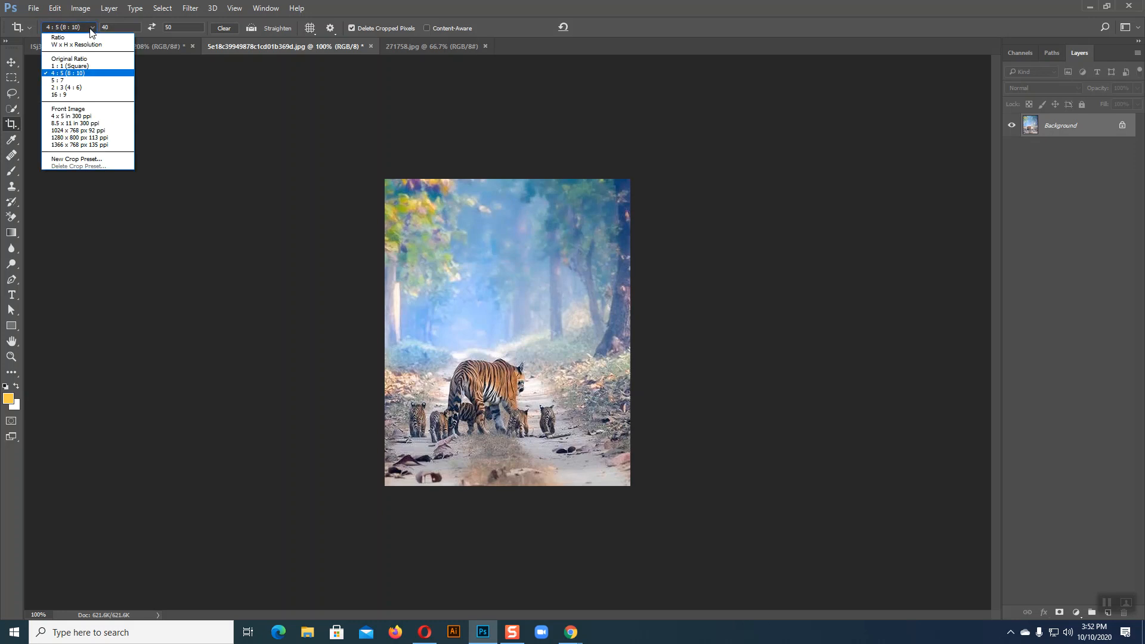
{"action": "left_click", "coordinate": [91, 32]}
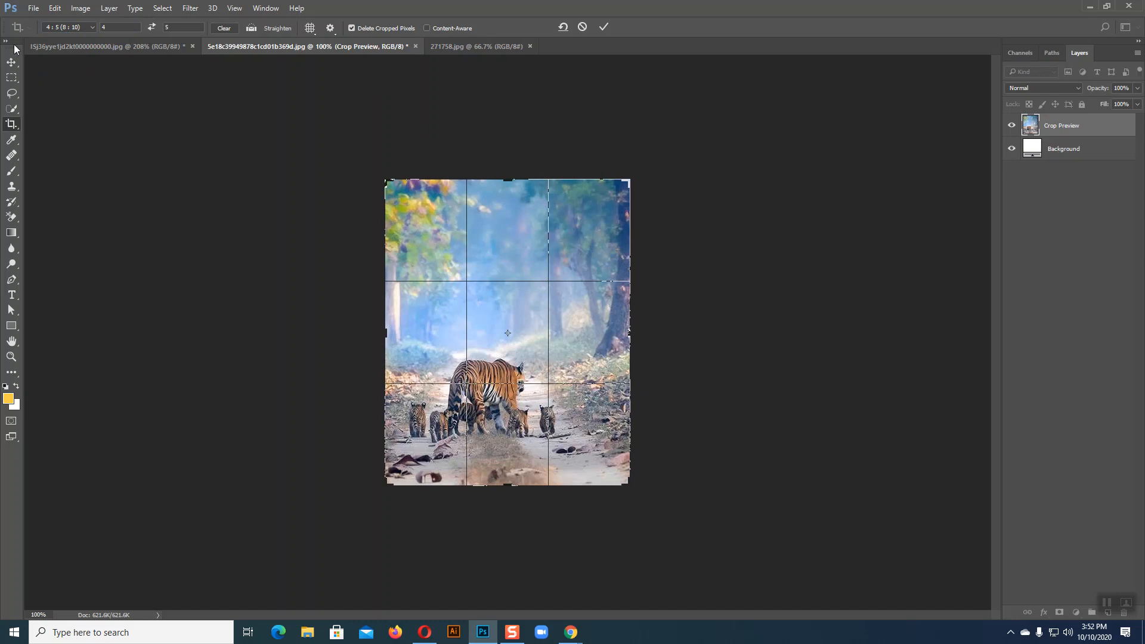
{"action": "left_click", "coordinate": [13, 63]}
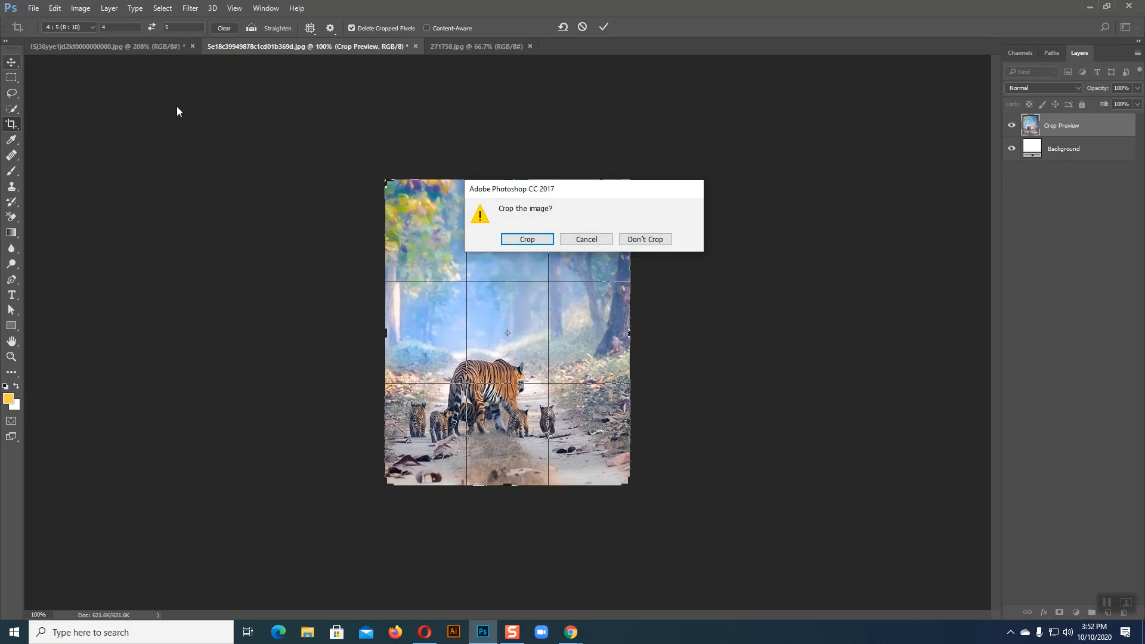
{"action": "left_click", "coordinate": [644, 239]}
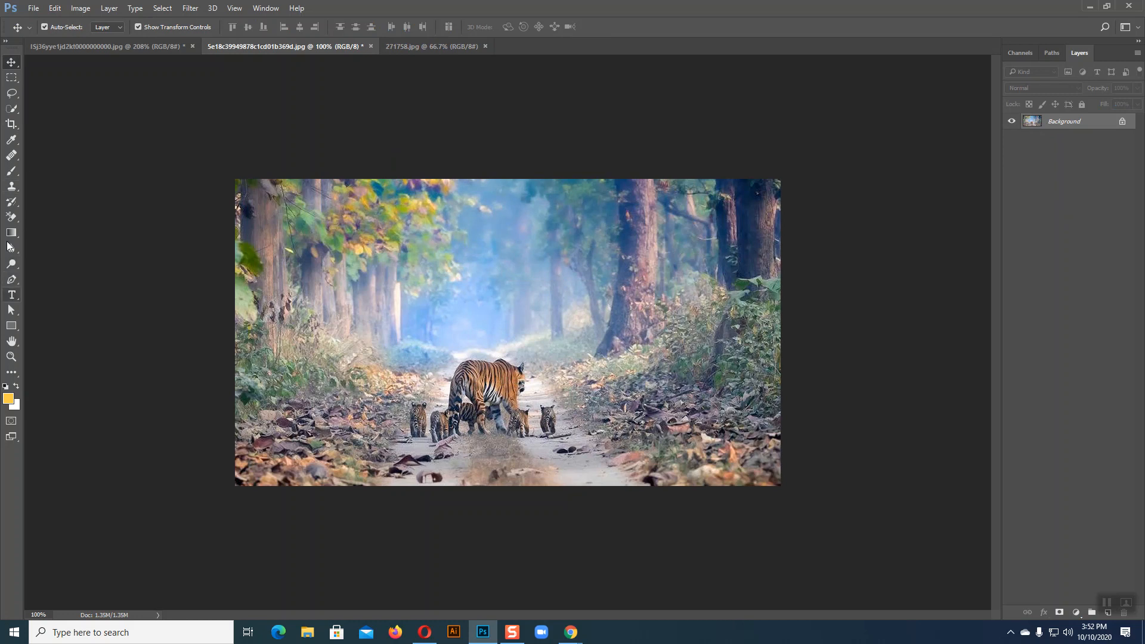
Crop the tiger photo in W x H x Resolution mode to a portrait area around the tigers, about 376 x 473 px
{"action": "left_click", "coordinate": [11, 123]}
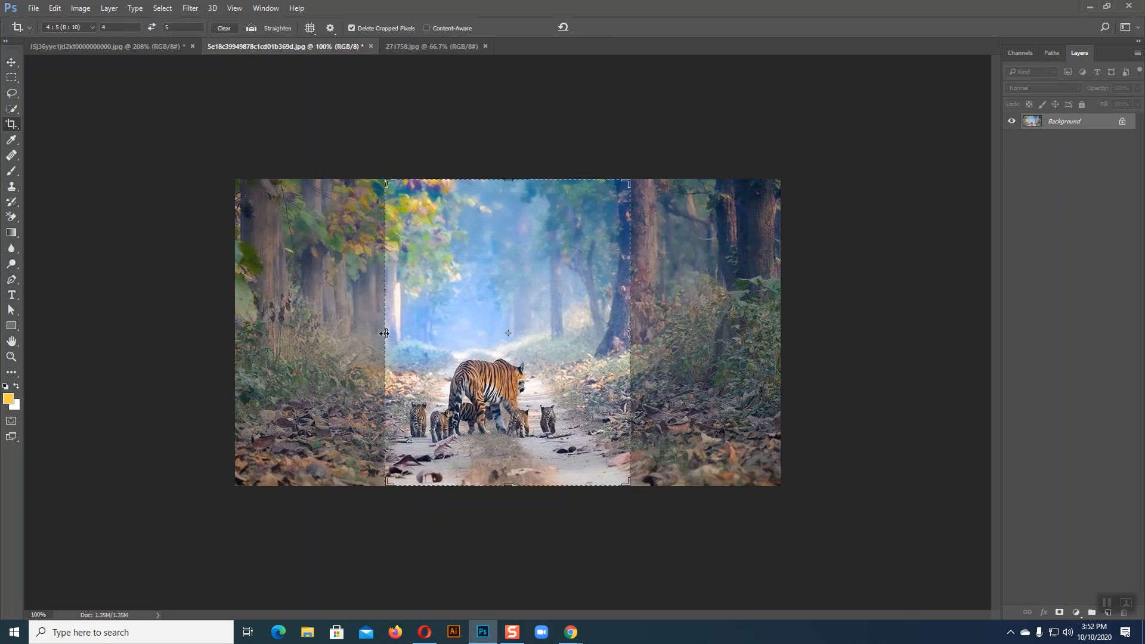
{"action": "left_click", "coordinate": [69, 27]}
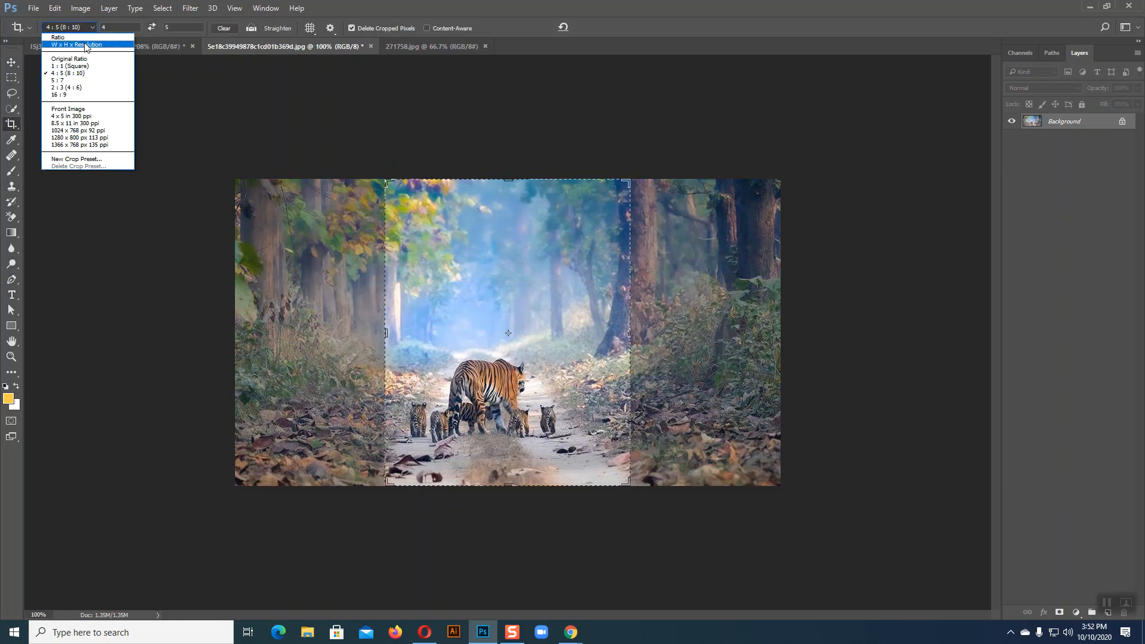
{"action": "left_click", "coordinate": [85, 51]}
{"action": "left_click_drag", "start_coordinate": [510, 179], "coordinate": [510, 190]}
{"action": "left_click_drag", "start_coordinate": [387, 333], "coordinate": [391, 333]}
{"action": "left_click_drag", "start_coordinate": [624, 334], "coordinate": [614, 337]}
{"action": "left_click_drag", "start_coordinate": [400, 333], "coordinate": [392, 332]}
{"action": "left_click_drag", "start_coordinate": [622, 344], "coordinate": [620, 342]}
{"action": "key", "text": "Return"}
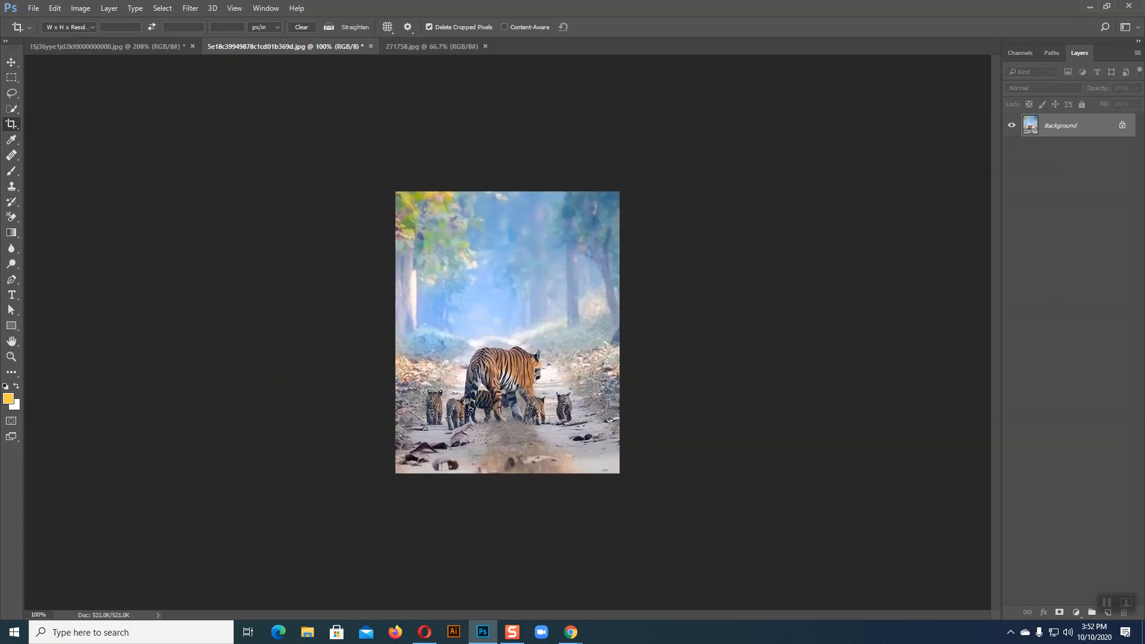
Change the cropped photo's Image Size units to millimetres and set the width to 40 mm
{"action": "left_click", "coordinate": [82, 9]}
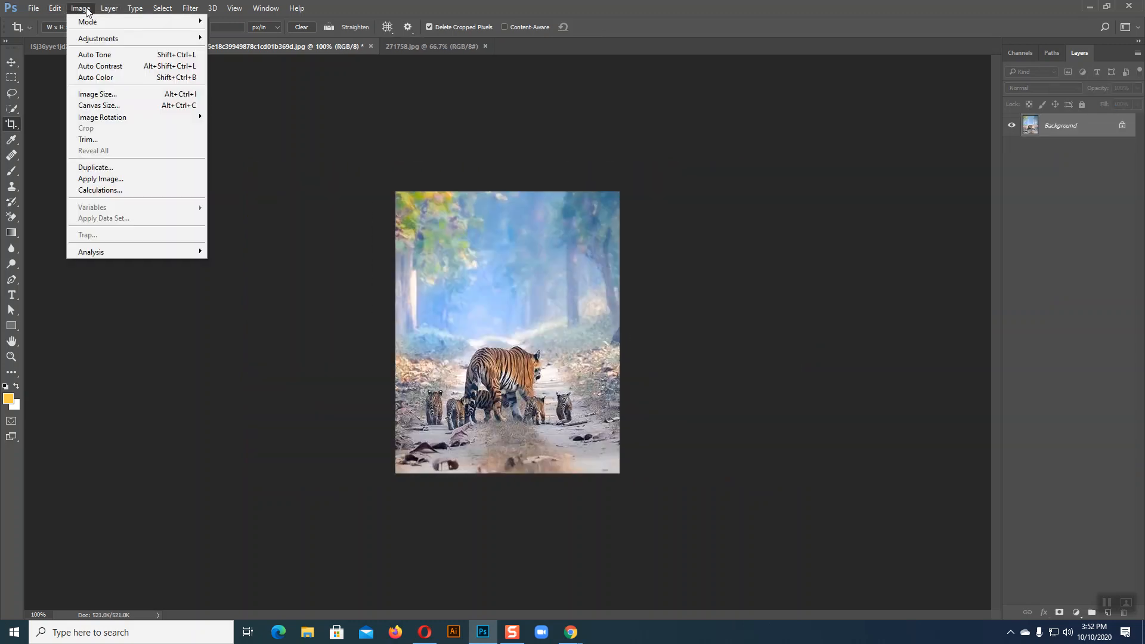
{"action": "left_click", "coordinate": [98, 94]}
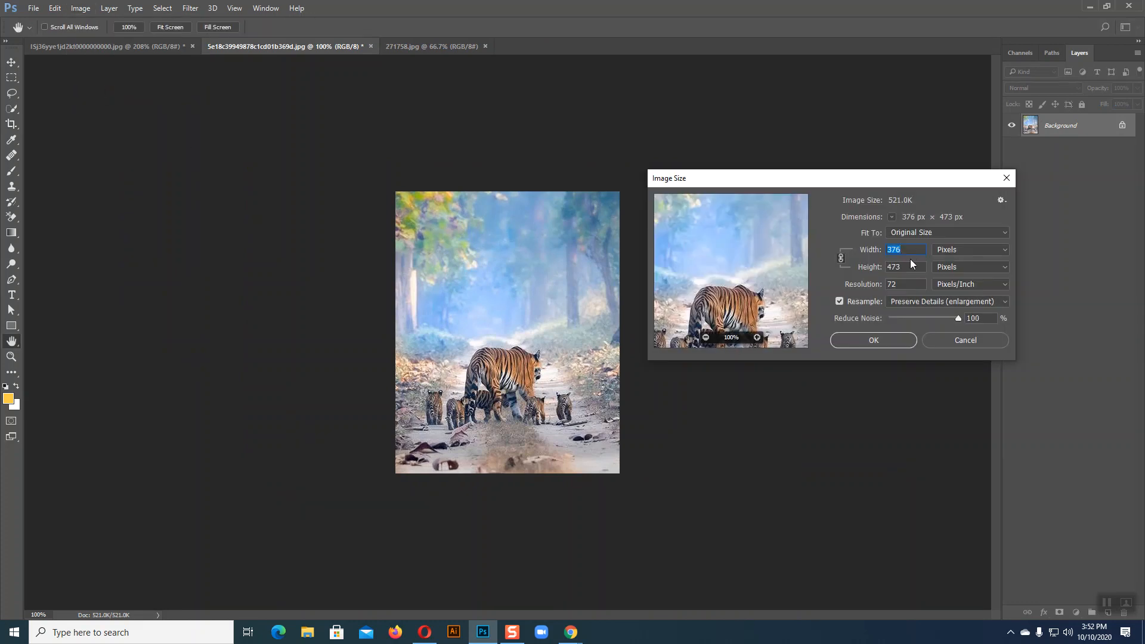
{"action": "left_click", "coordinate": [979, 249]}
{"action": "left_click", "coordinate": [957, 292]}
{"action": "left_click_drag", "start_coordinate": [924, 250], "coordinate": [845, 253]}
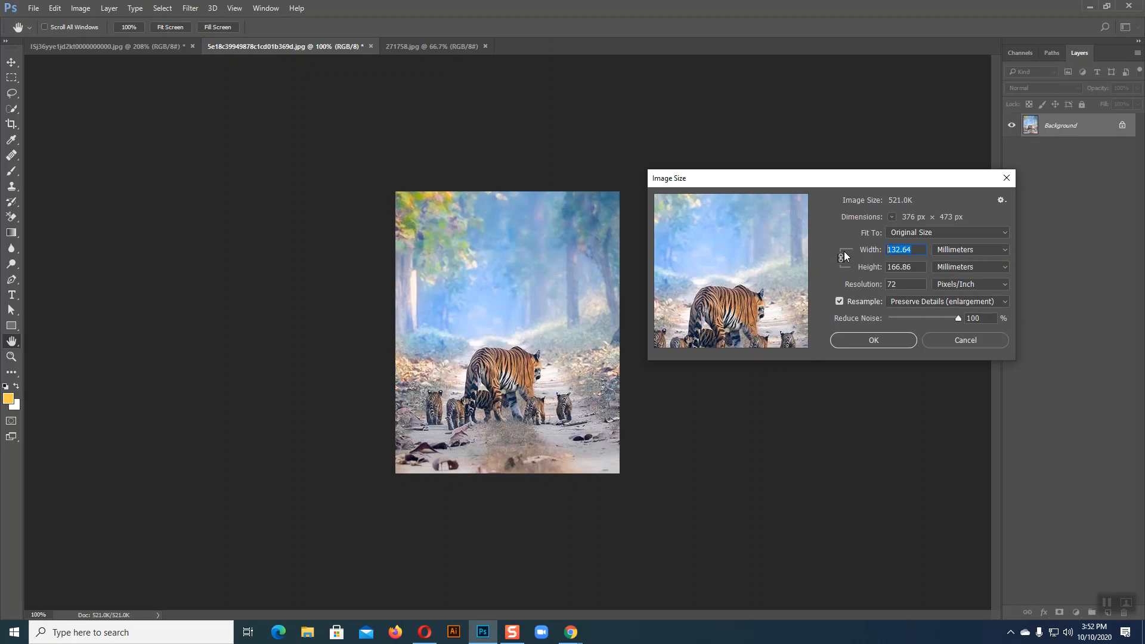
{"action": "type", "text": "40"}
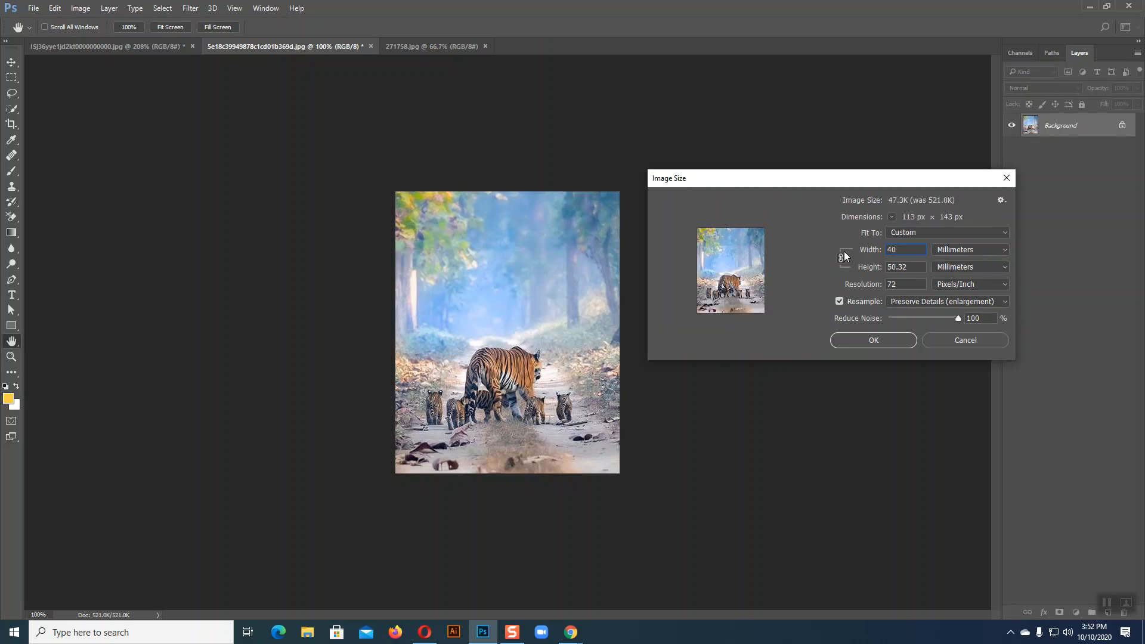
Unlink the image's width and height and set its size to 40 mm wide by 50 mm high
{"action": "left_click_drag", "start_coordinate": [922, 267], "coordinate": [873, 271]}
{"action": "type", "text": "50"}
{"action": "left_click_drag", "start_coordinate": [898, 266], "coordinate": [881, 267]}
{"action": "left_click", "coordinate": [921, 249]}
{"action": "type", "text": "40"}
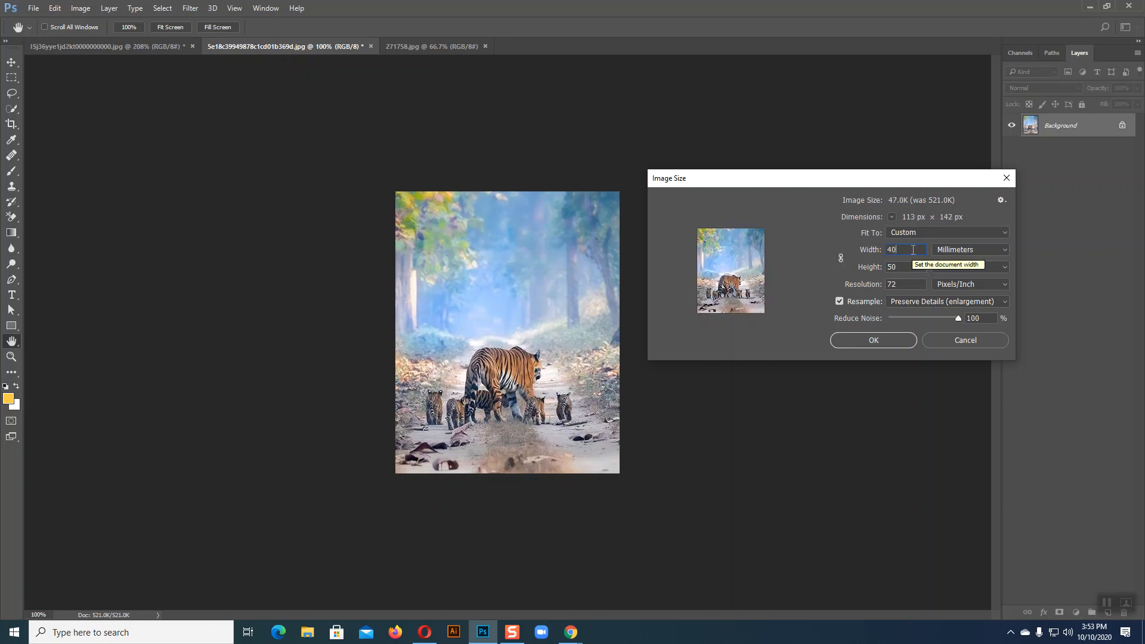
{"action": "left_click_drag", "start_coordinate": [912, 267], "coordinate": [871, 267]}
{"action": "type", "text": "50"}
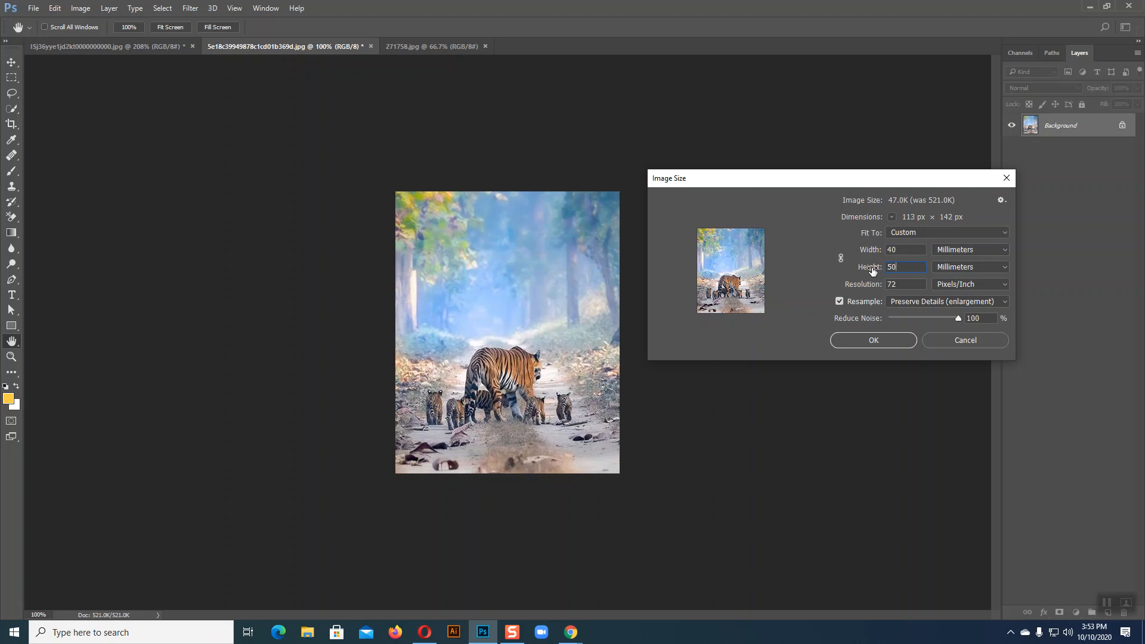
Apply the 40 x 50 mm resize to the tiger photo, and undo it
{"action": "left_click", "coordinate": [872, 340]}
{"action": "key", "text": "c"}
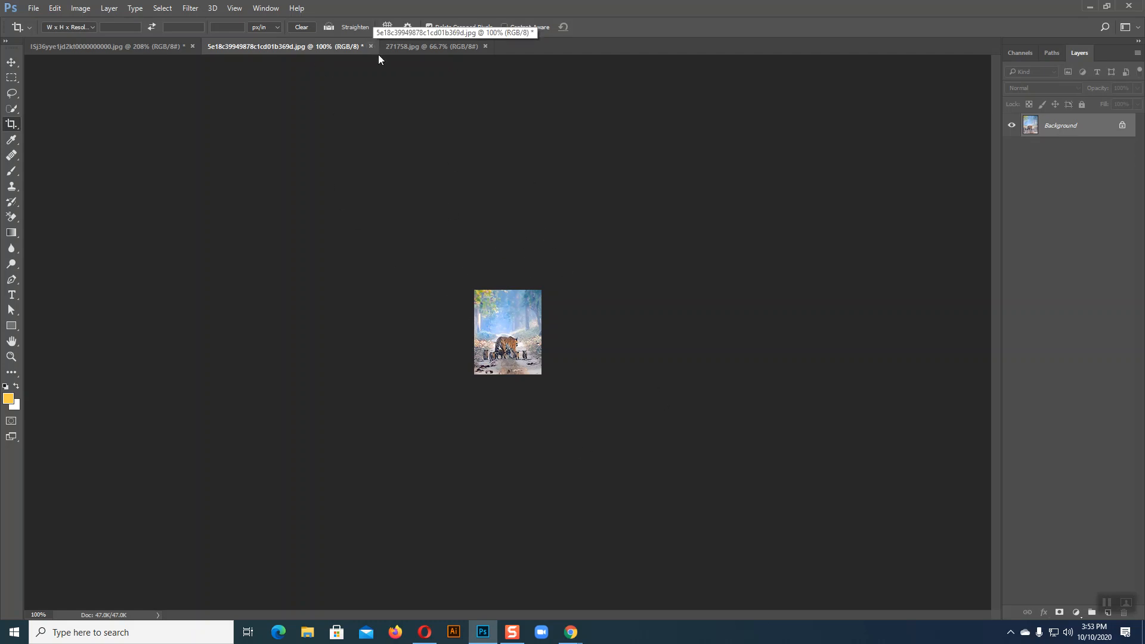
{"action": "key", "text": "ctrl+z"}
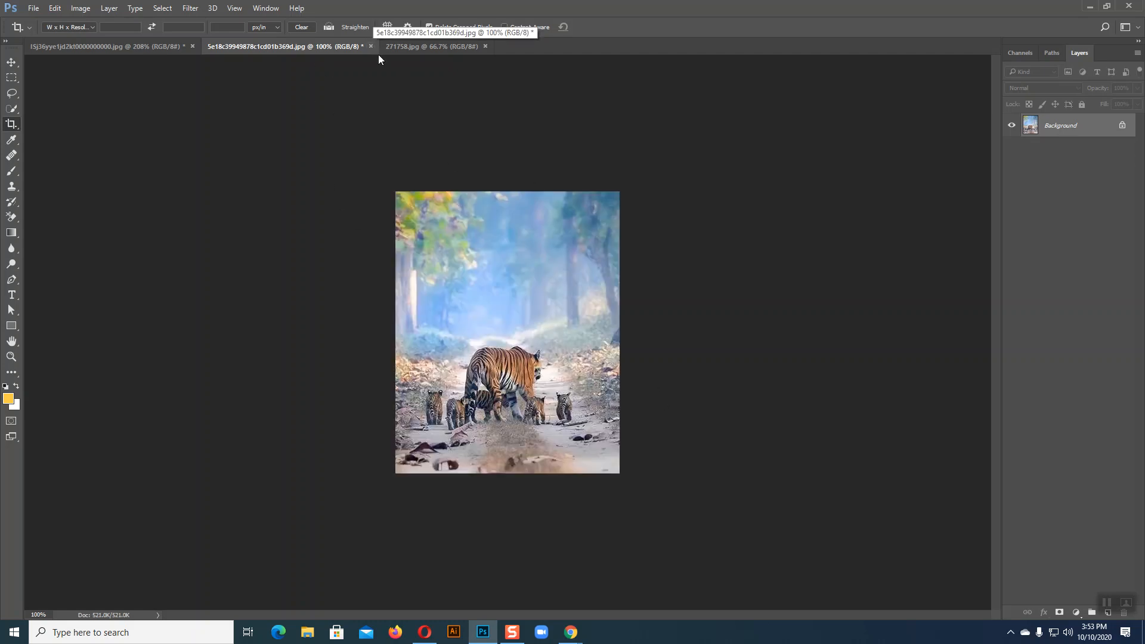
Resize the tiger photo to 40 mm wide by 50 mm high at a resolution of 300 pixels/inch
{"action": "left_click", "coordinate": [80, 9]}
{"action": "left_click", "coordinate": [80, 93]}
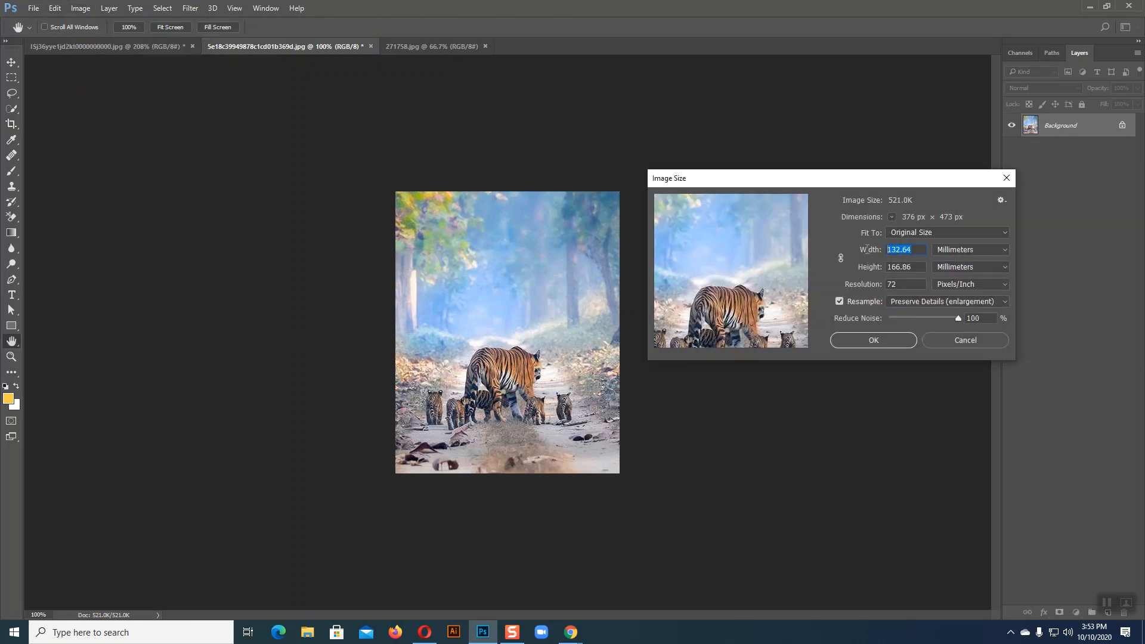
{"action": "type", "text": "40"}
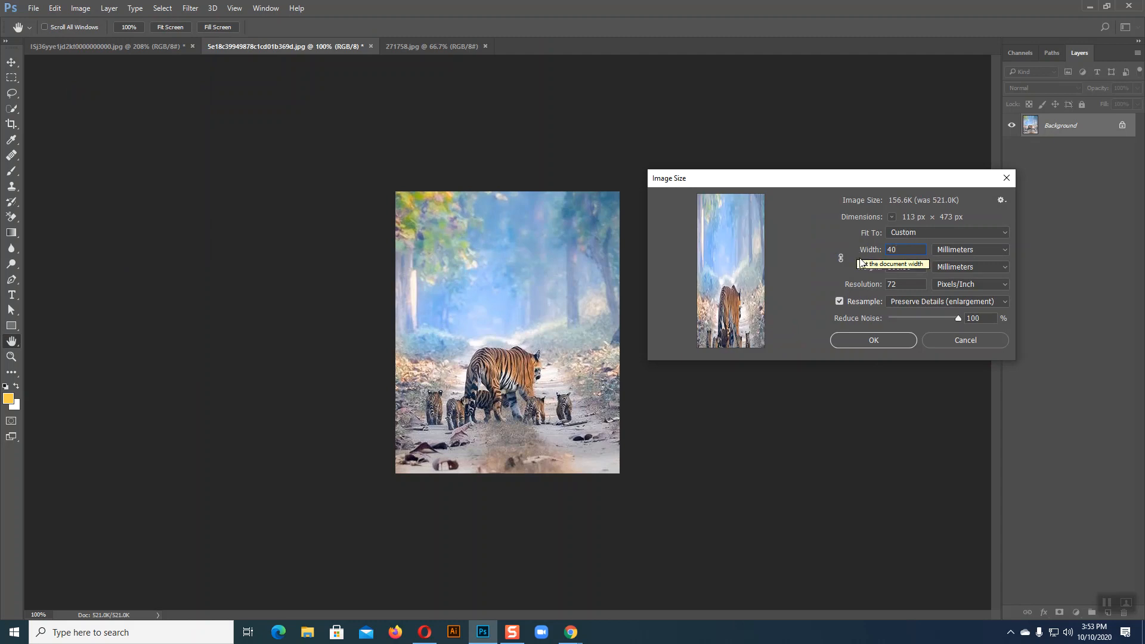
{"action": "left_click", "coordinate": [885, 270]}
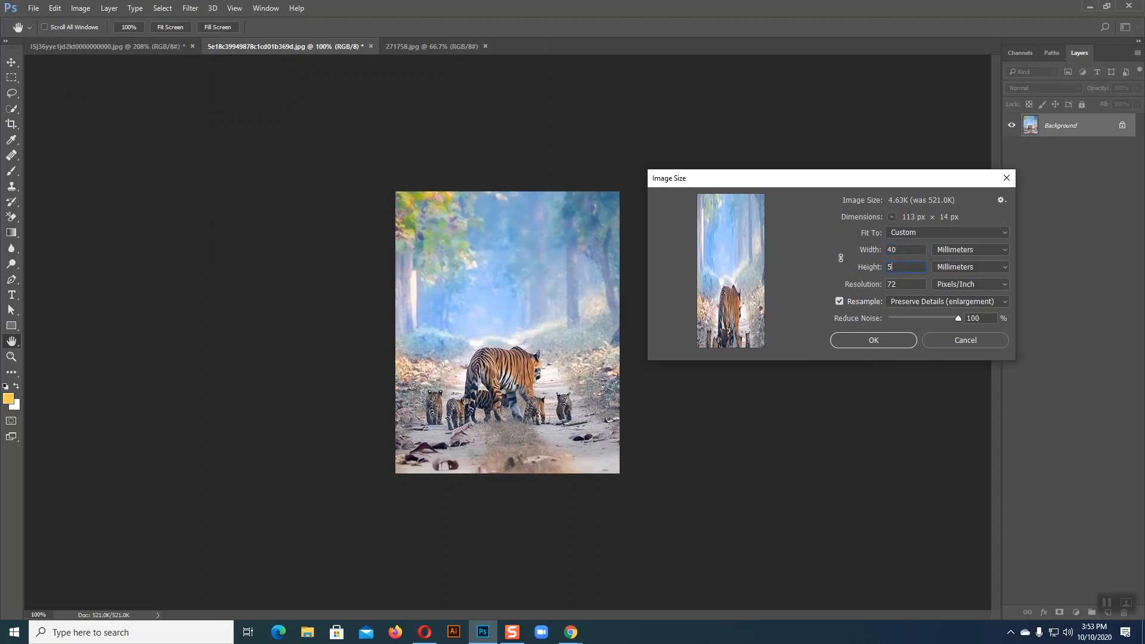
{"action": "type", "text": "50"}
{"action": "key", "text": "Tab"}
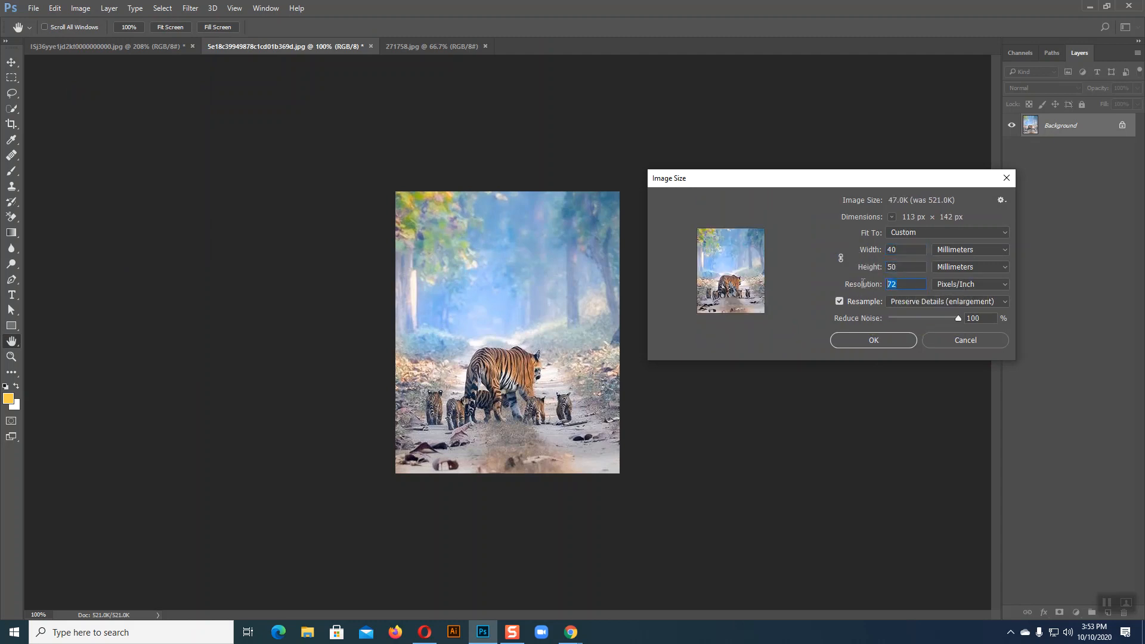
{"action": "type", "text": "300"}
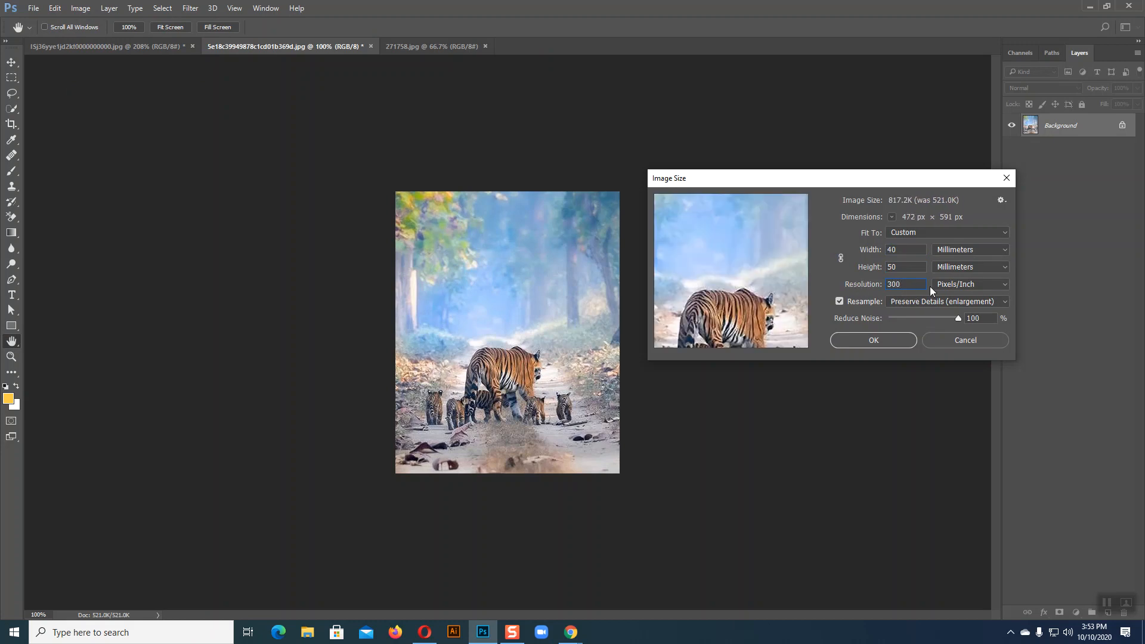
{"action": "left_click", "coordinate": [874, 340]}
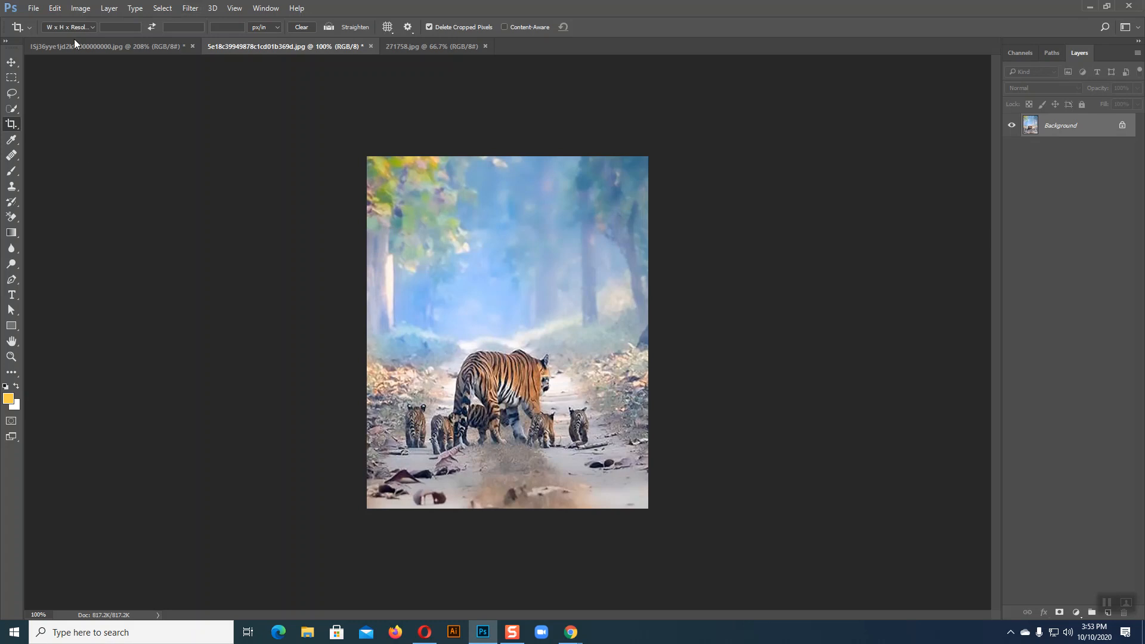
Undo the tiger photo's resize and crop to restore the full original image
{"action": "left_click", "coordinate": [12, 62]}
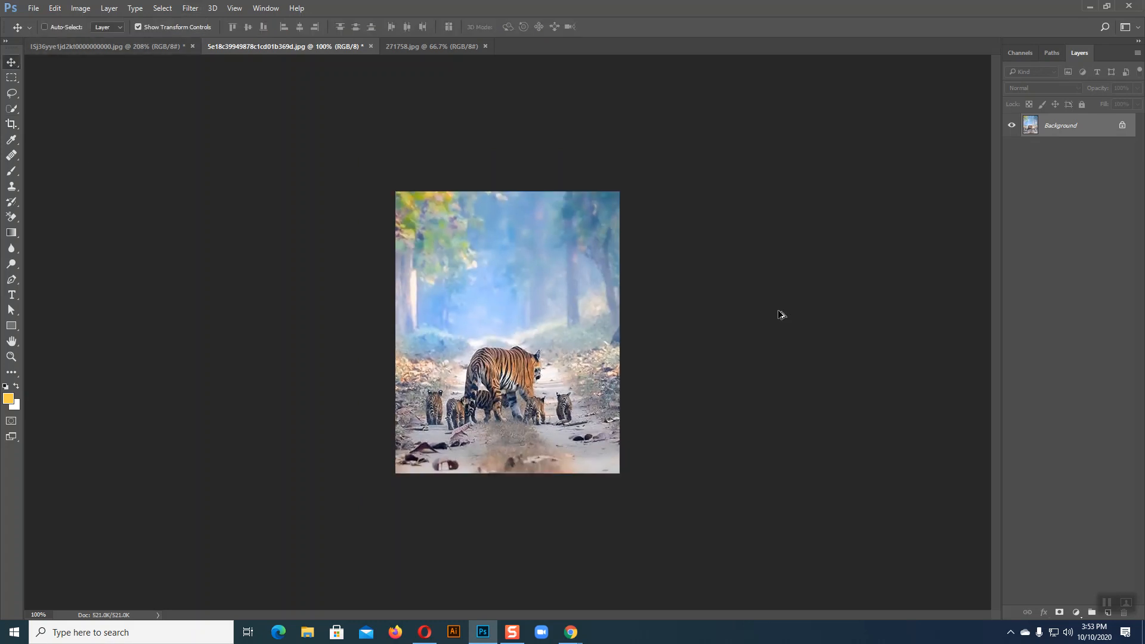
{"action": "key", "text": "ctrl+alt+z"}
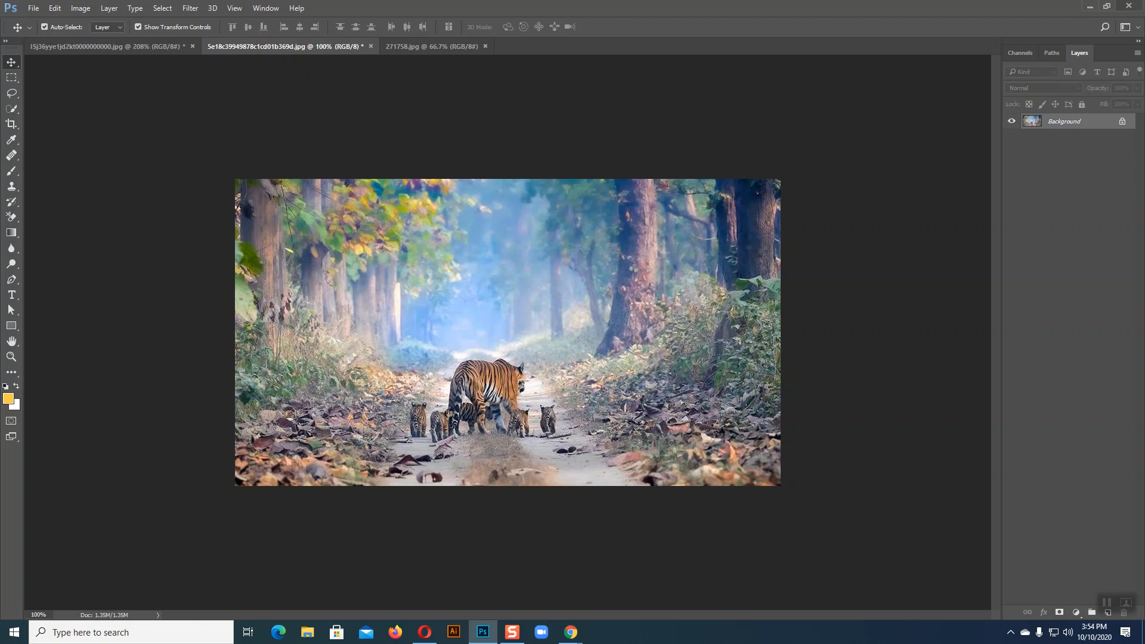
Open the man-in-suit2 photo from the Images folder as a new document
{"action": "left_click", "coordinate": [133, 46]}
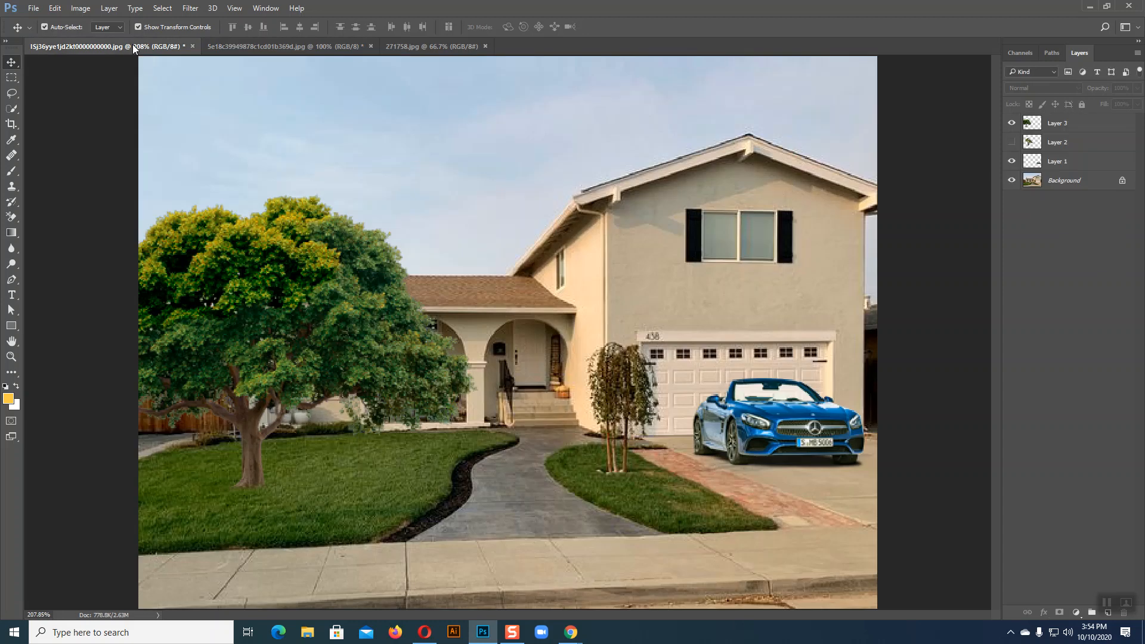
{"action": "left_click", "coordinate": [425, 47]}
{"action": "left_click", "coordinate": [34, 8]}
{"action": "left_click", "coordinate": [41, 36]}
{"action": "scroll", "coordinate": [438, 233], "scroll_direction": "down", "scroll_amount": 3}
{"action": "scroll", "coordinate": [437, 233], "scroll_direction": "down", "scroll_amount": 10}
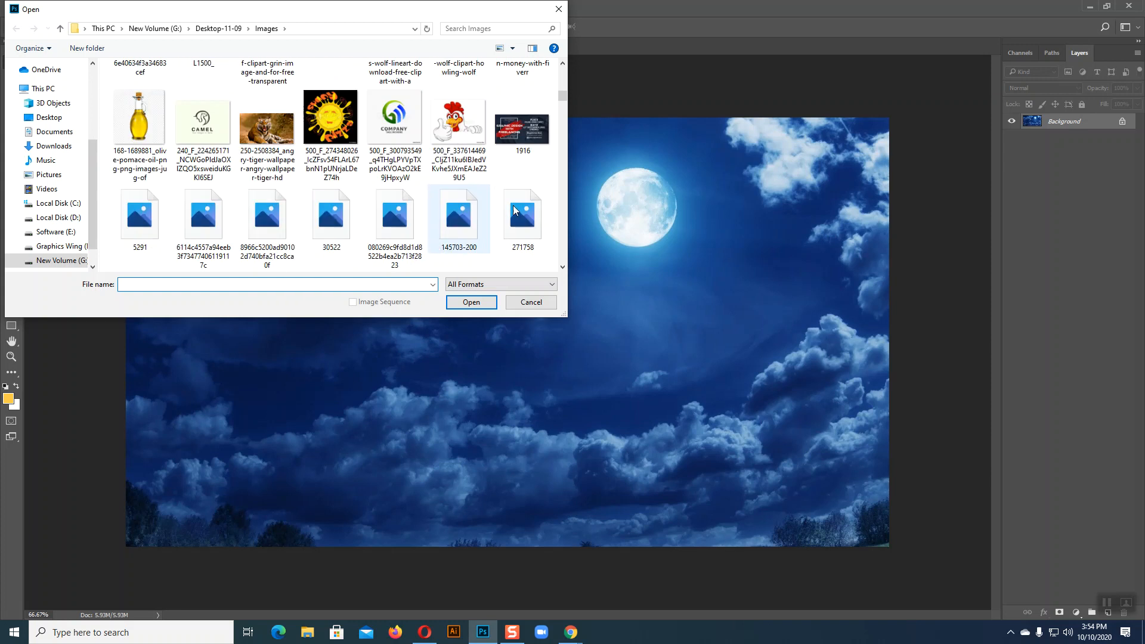
{"action": "left_click_drag", "start_coordinate": [562, 96], "coordinate": [562, 257]}
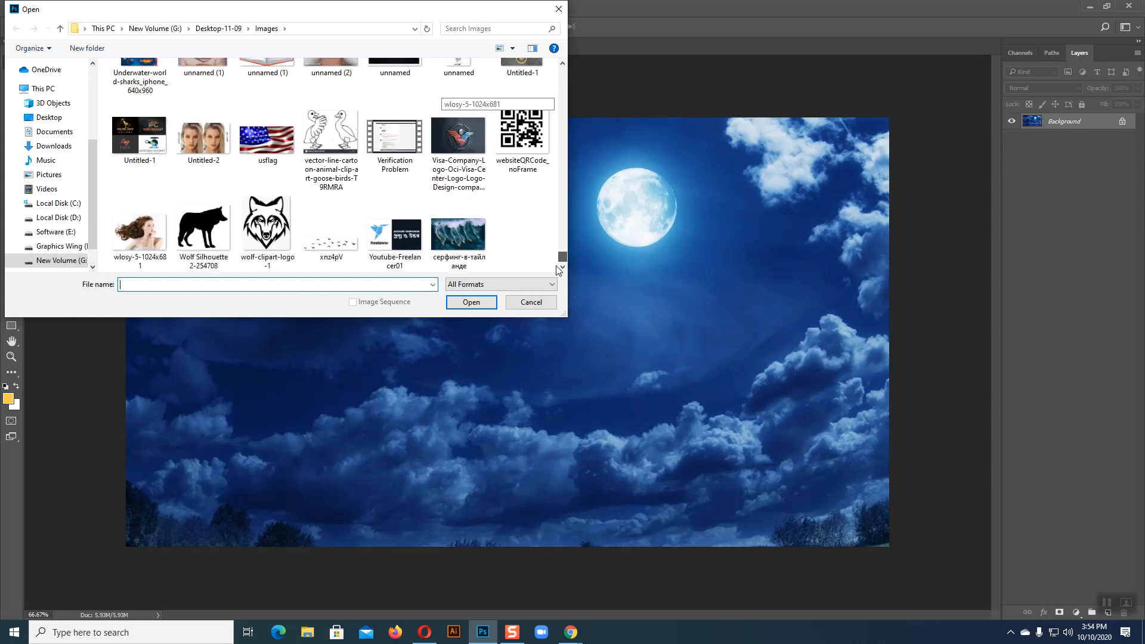
{"action": "scroll", "coordinate": [547, 256], "scroll_direction": "up", "scroll_amount": 8}
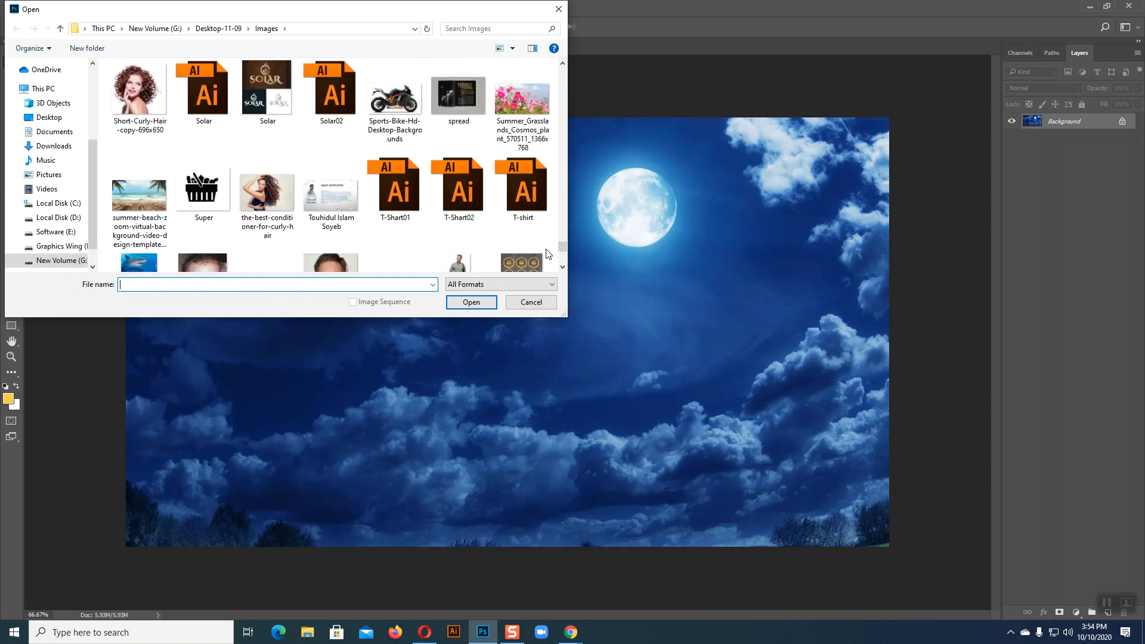
{"action": "scroll", "coordinate": [548, 254], "scroll_direction": "up", "scroll_amount": 1}
{"action": "scroll", "coordinate": [546, 248], "scroll_direction": "up", "scroll_amount": 2}
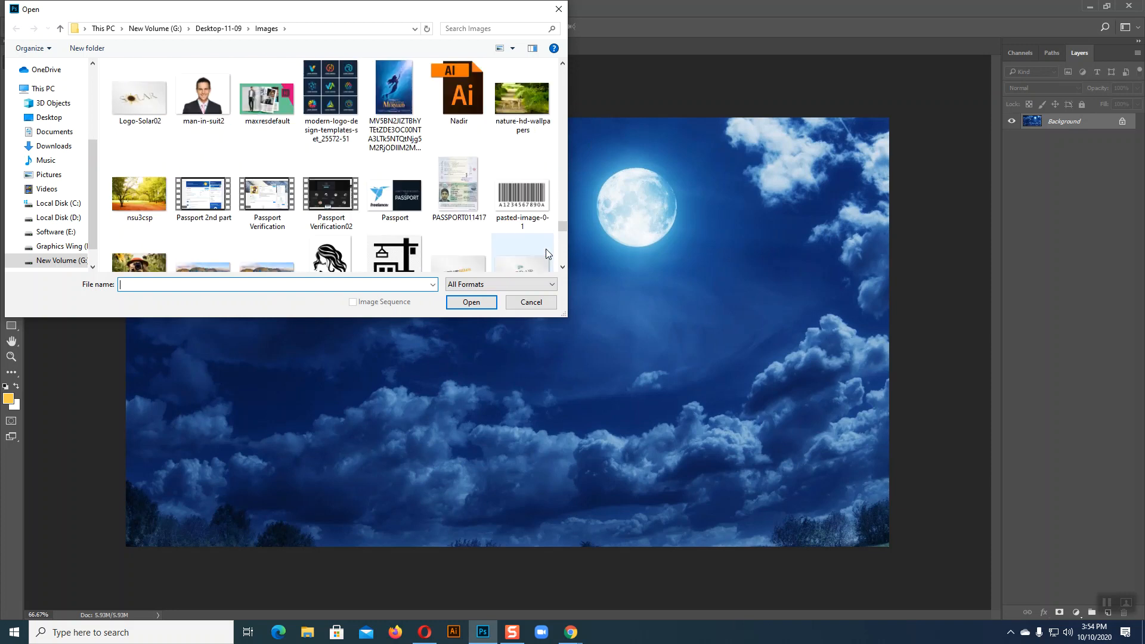
{"action": "left_click", "coordinate": [203, 94]}
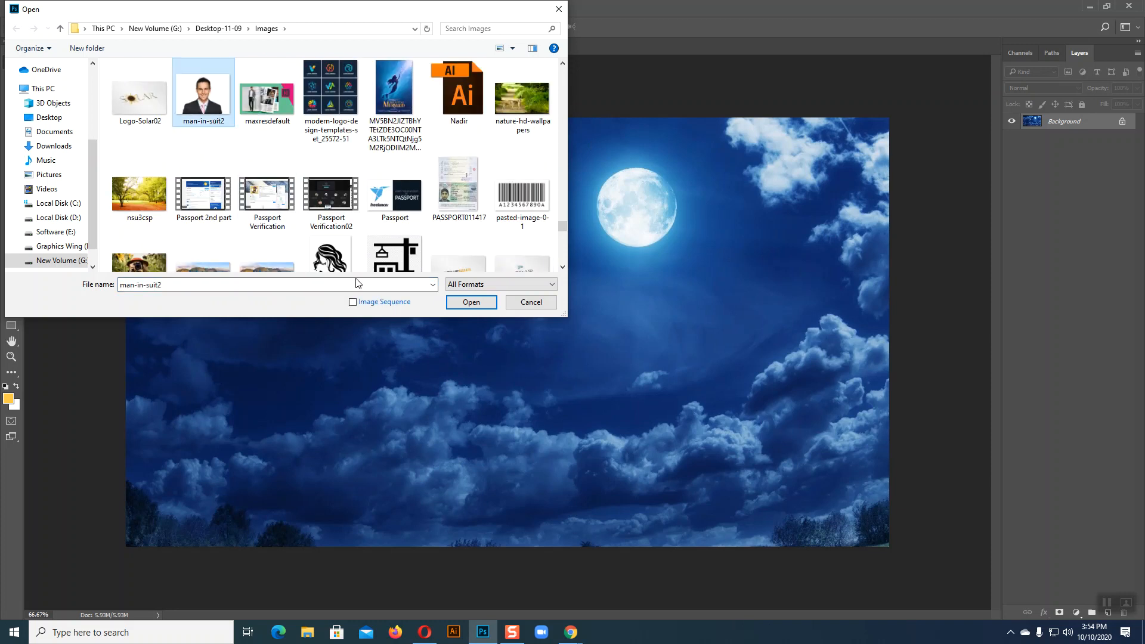
{"action": "left_click", "coordinate": [472, 302]}
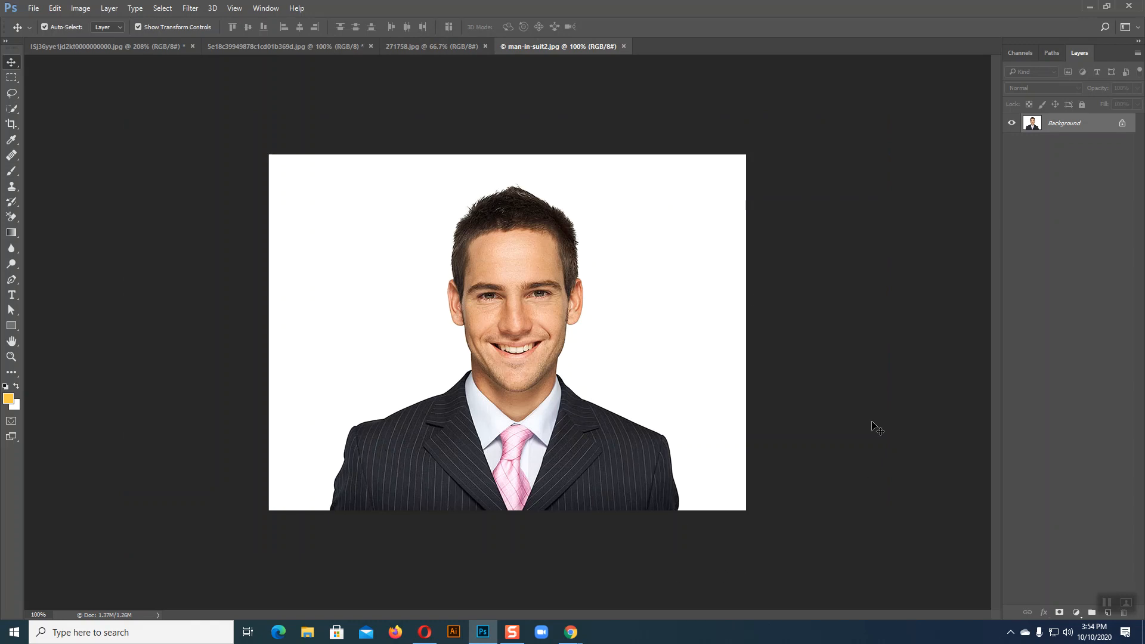
Crop the man-in-suit2 photo to a portrait area around the head and shoulders, about 410 x 525 px
{"action": "left_click", "coordinate": [11, 124]}
{"action": "left_click_drag", "start_coordinate": [269, 334], "coordinate": [331, 342]}
{"action": "left_click_drag", "start_coordinate": [690, 335], "coordinate": [631, 337]}
{"action": "left_click_drag", "start_coordinate": [507, 508], "coordinate": [505, 493]}
{"action": "left_click_drag", "start_coordinate": [507, 172], "coordinate": [507, 178]}
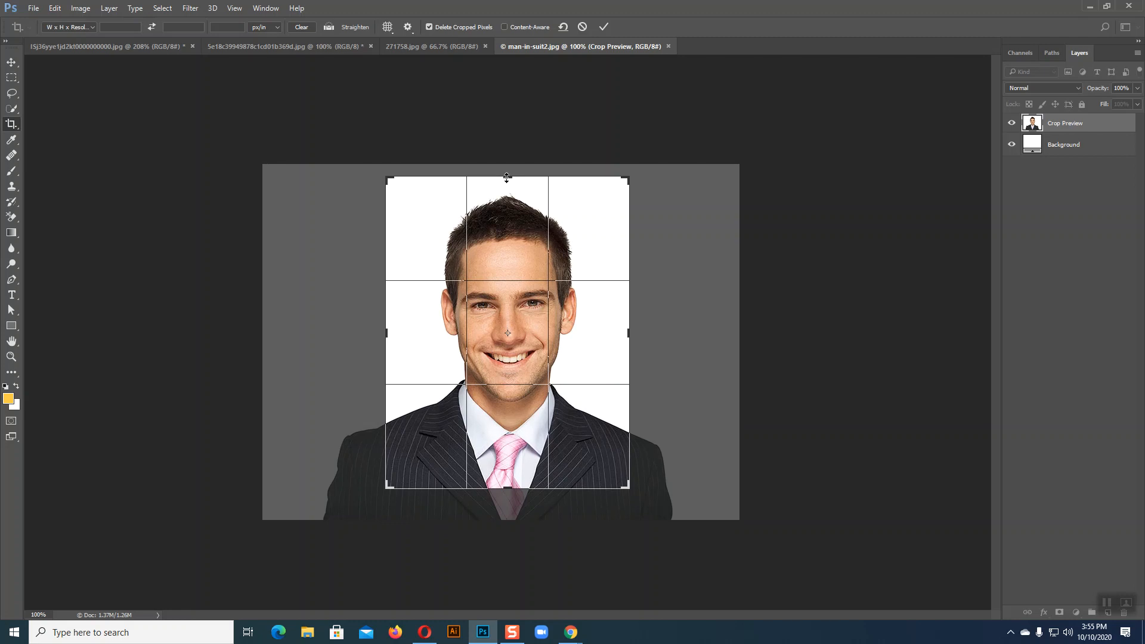
{"action": "key", "text": "Return"}
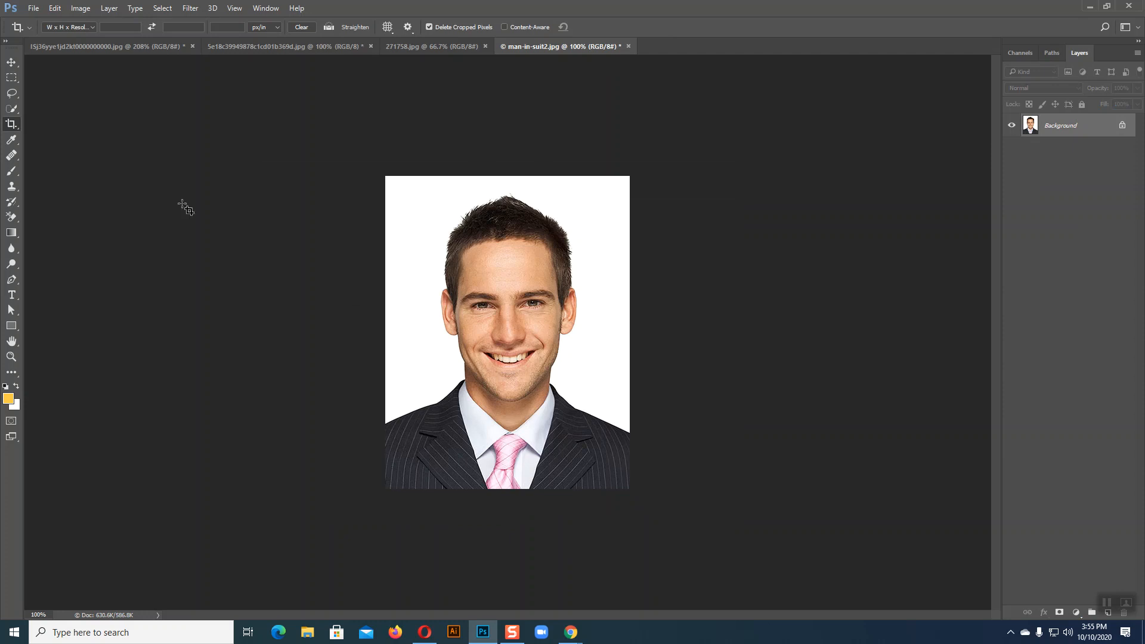
Resize the cropped portrait to 40 mm wide by 50 mm high at 300 pixels/inch
{"action": "left_click", "coordinate": [77, 10]}
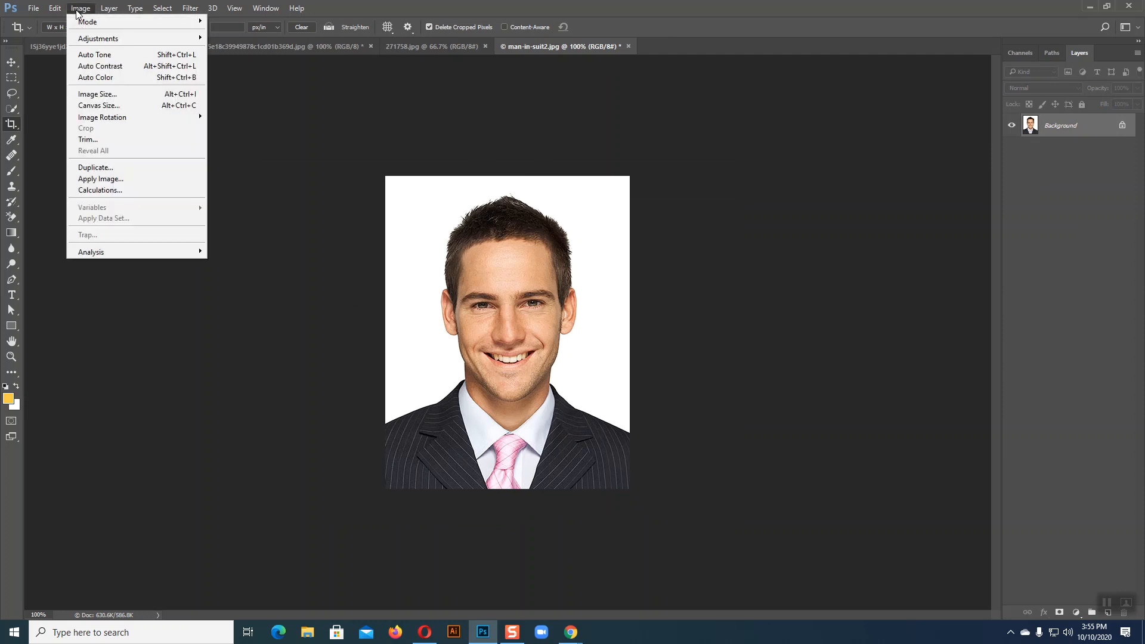
{"action": "left_click", "coordinate": [97, 94]}
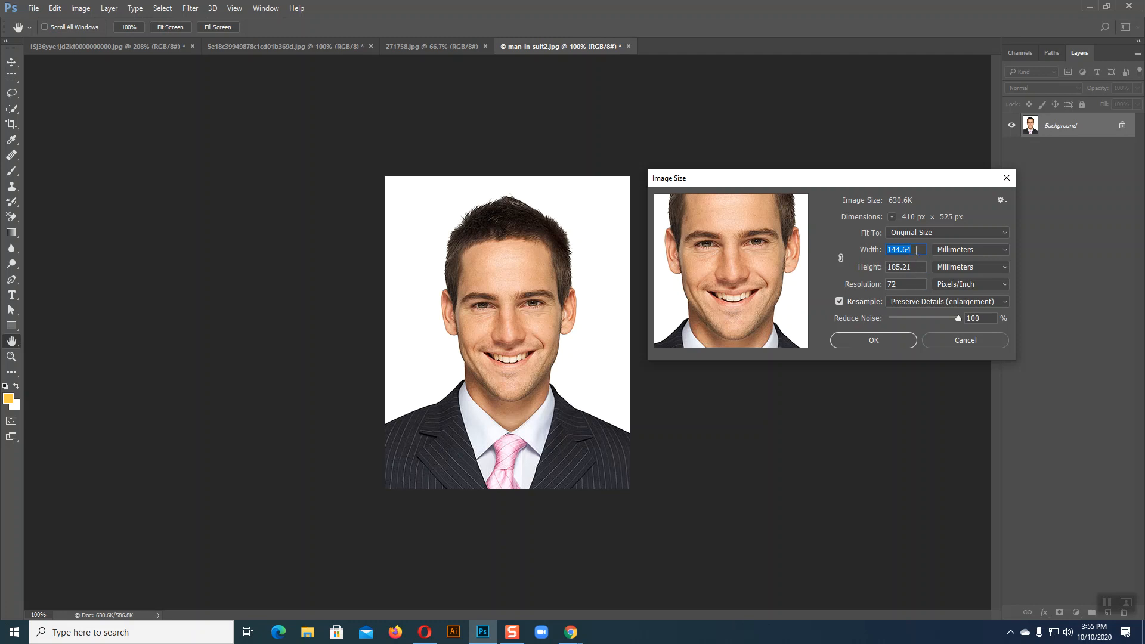
{"action": "type", "text": "40"}
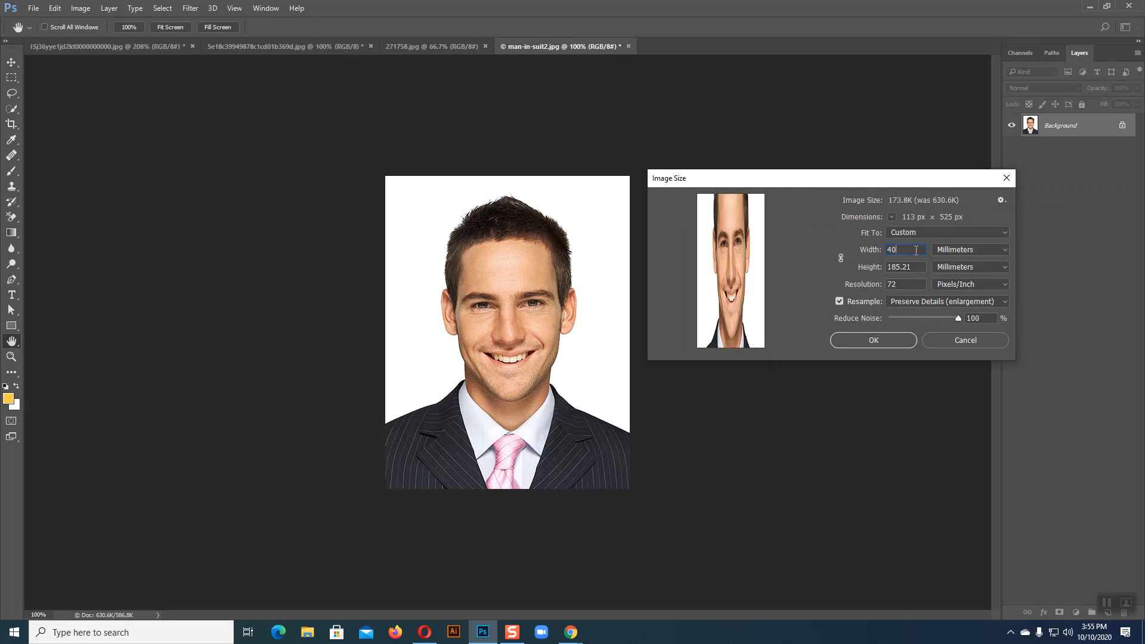
{"action": "key", "text": "Tab"}
{"action": "type", "text": "50"}
{"action": "key", "text": "Tab"}
{"action": "type", "text": "300"}
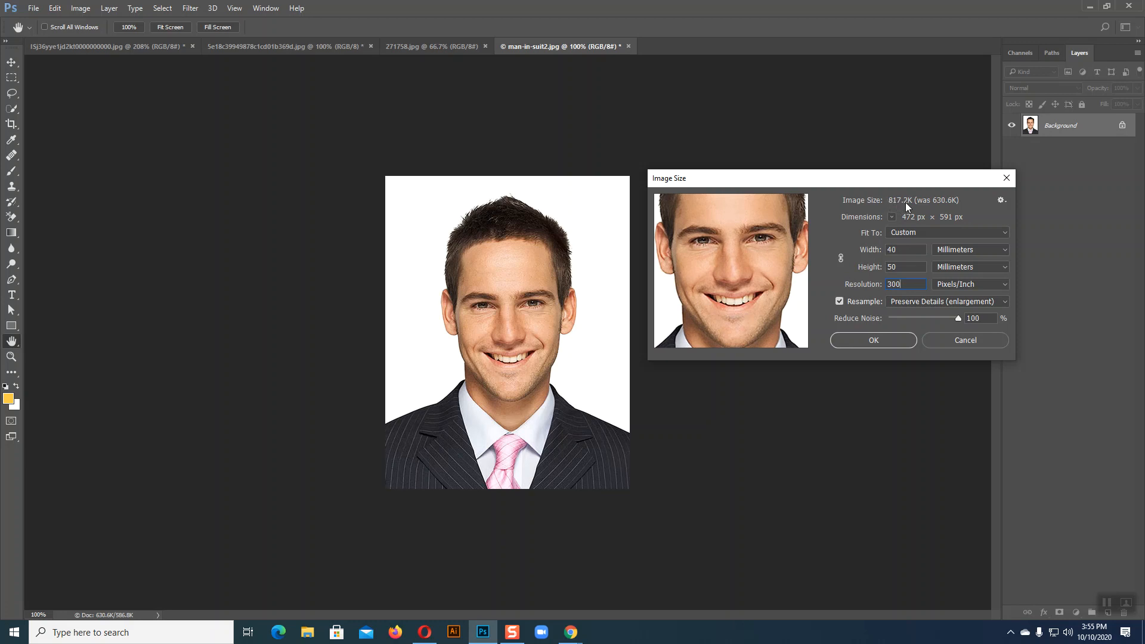
{"action": "left_click", "coordinate": [874, 341]}
{"action": "key", "text": "c"}
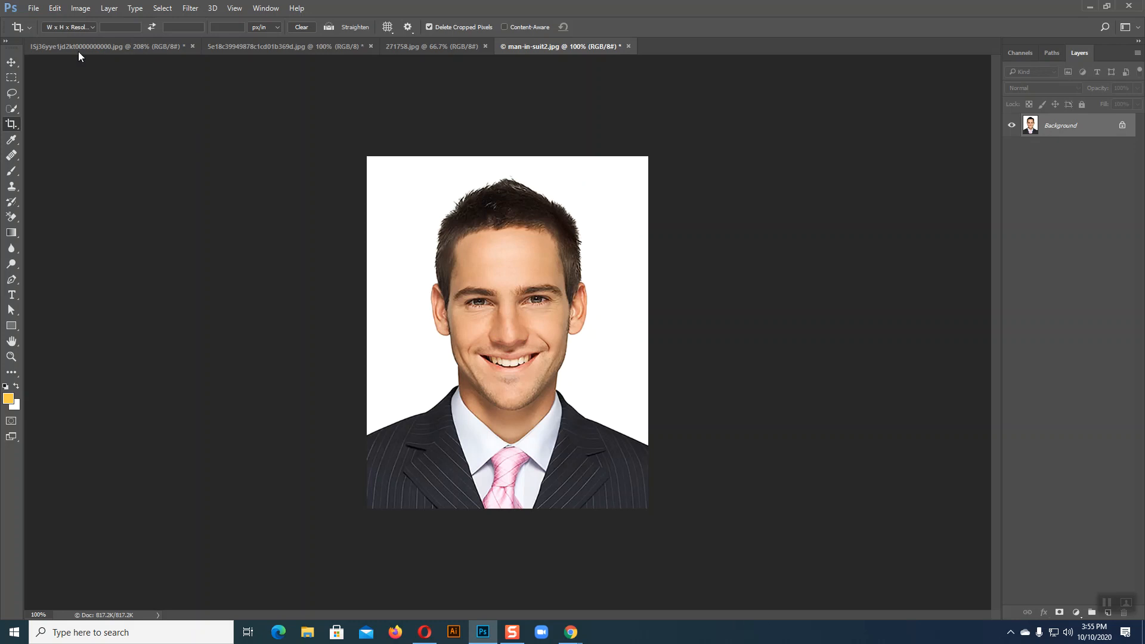
Try out resolutions of 200 and 150 pixels/inch in the portrait's Image Size settings to compare the file size
{"action": "left_click", "coordinate": [88, 15]}
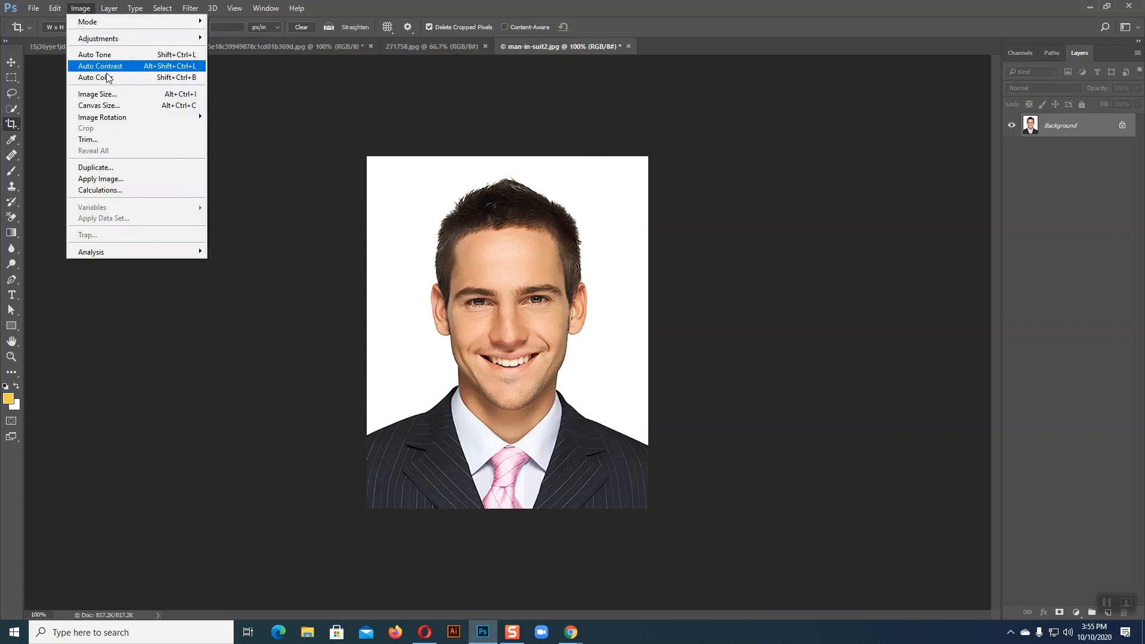
{"action": "left_click", "coordinate": [111, 93]}
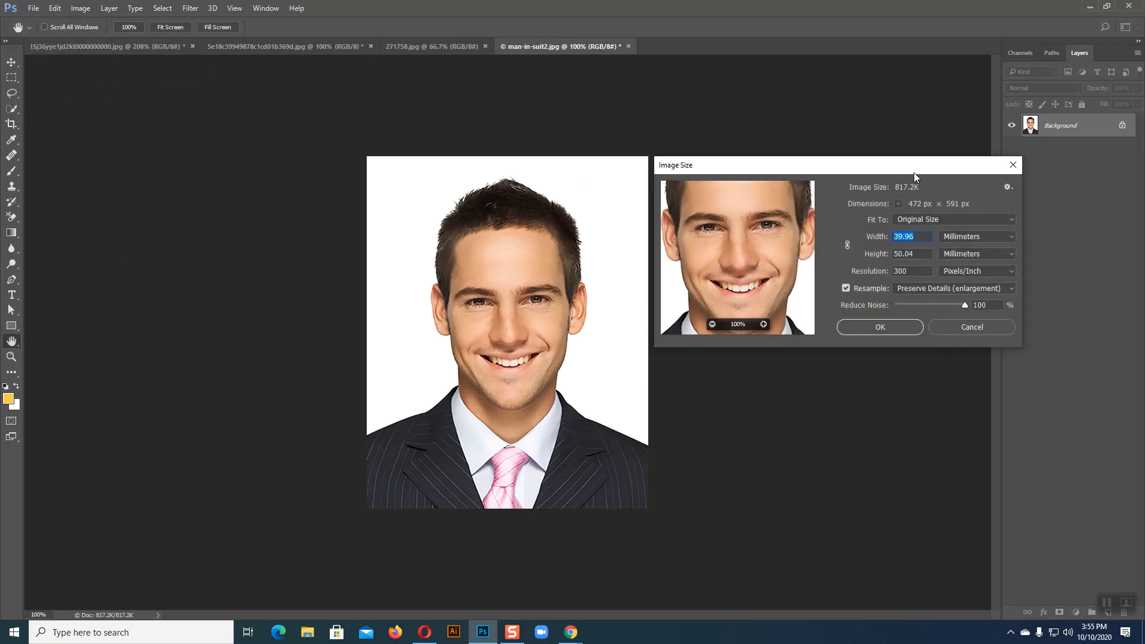
{"action": "double_click", "coordinate": [971, 185]}
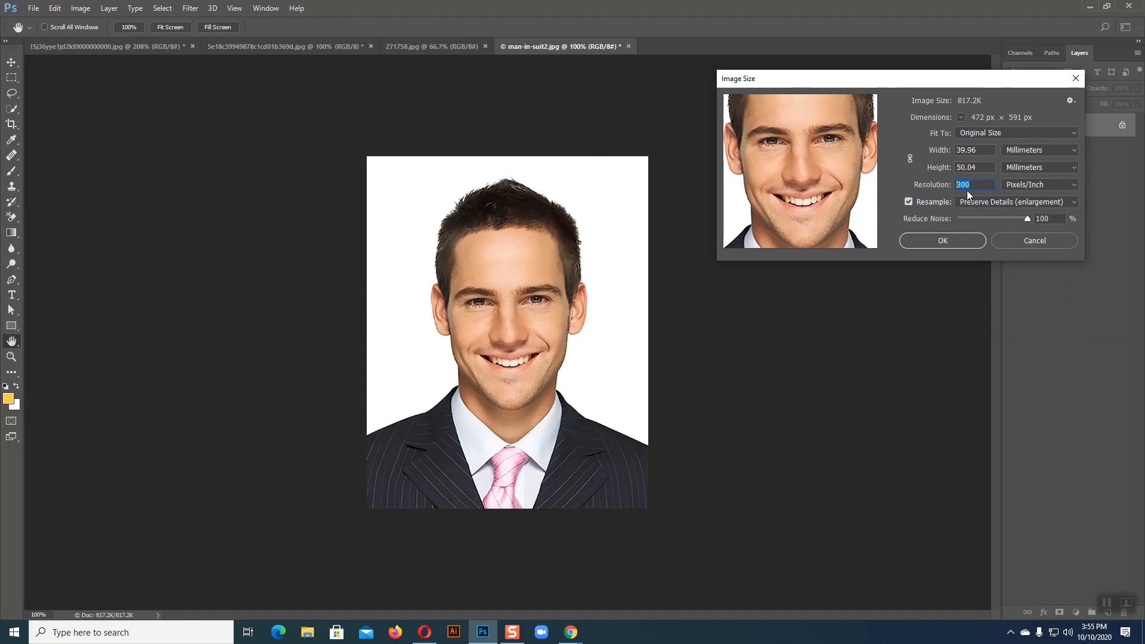
{"action": "type", "text": "200"}
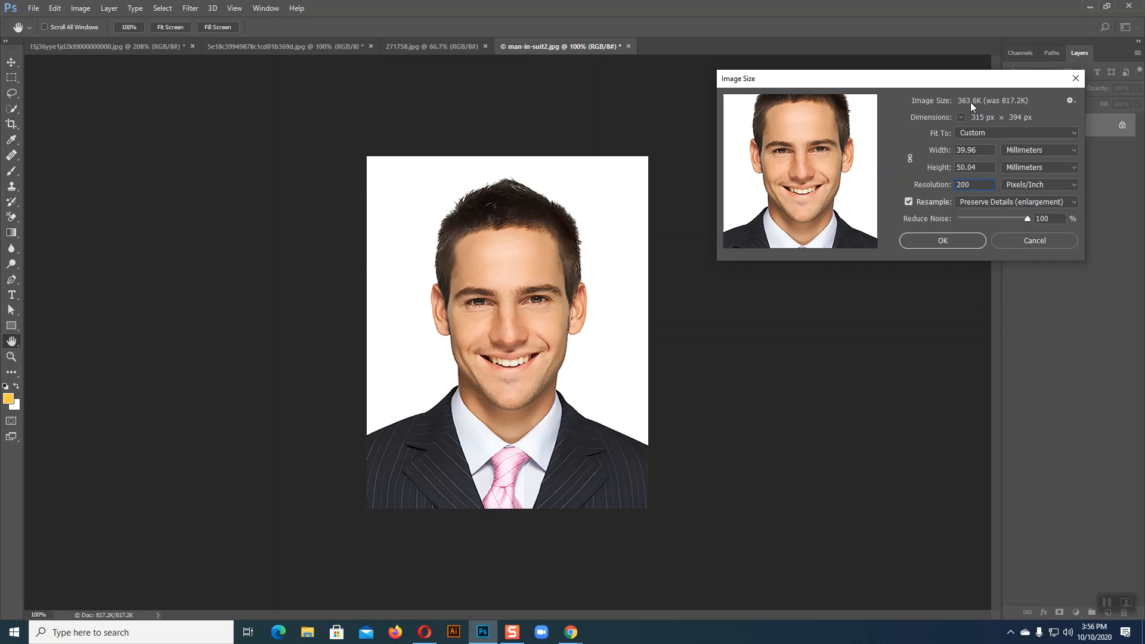
{"action": "key", "text": "BackSpace"}
{"action": "key", "text": "BackSpace"}
{"action": "key", "text": "BackSpace"}
{"action": "type", "text": "150"}
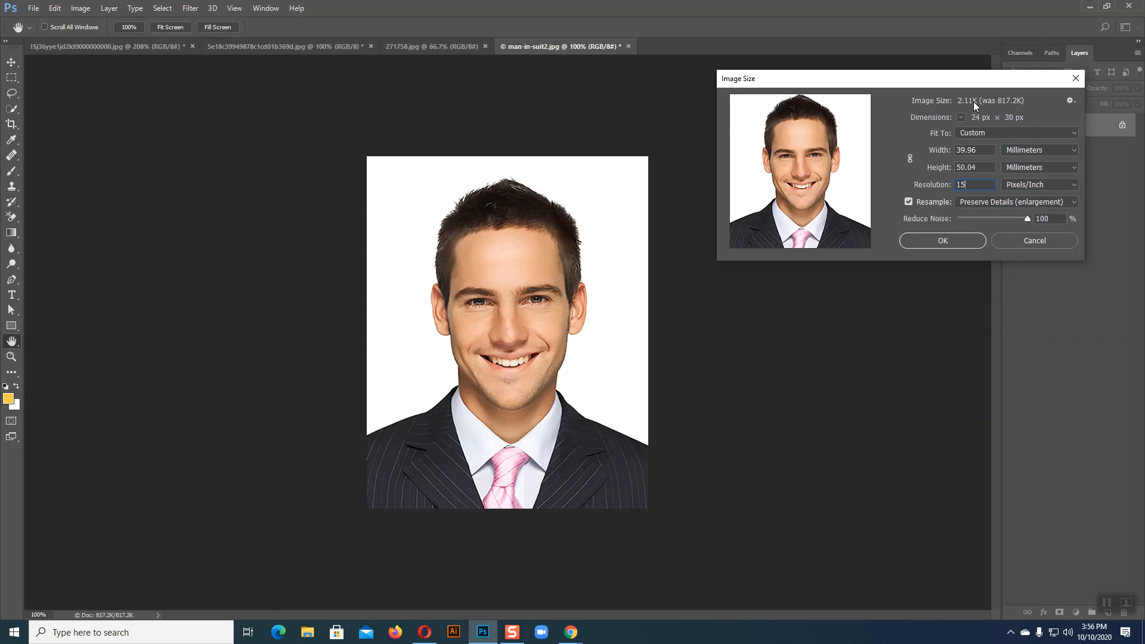
Set the portrait's resolution to 100 pixels/inch and apply the resize
{"action": "key", "text": "BackSpace"}
{"action": "key", "text": "BackSpace"}
{"action": "key", "text": "BackSpace"}
{"action": "type", "text": "100"}
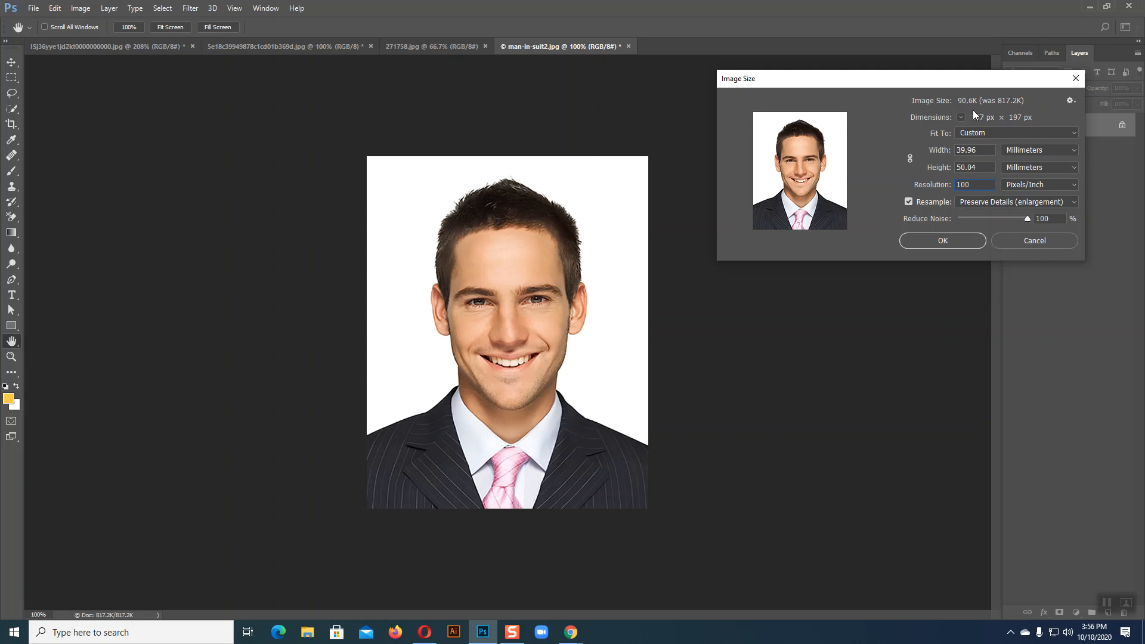
{"action": "left_click", "coordinate": [957, 242]}
{"action": "key", "text": "c"}
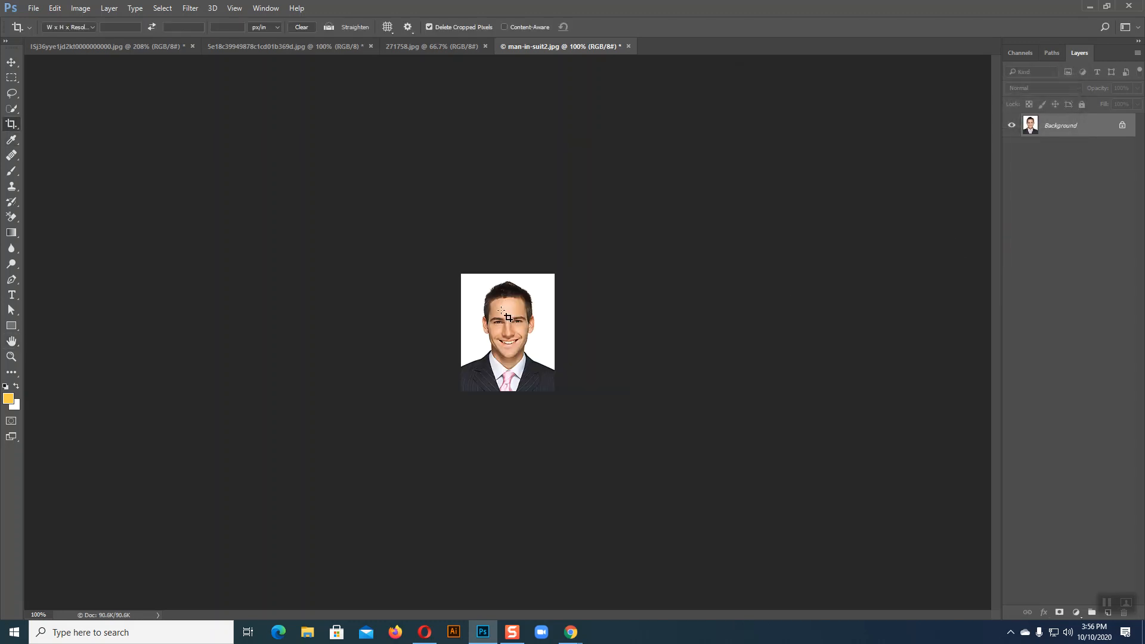
Examine the low-resolution portrait's quality up close and undo the resolution change
{"action": "key", "text": "ctrl+plus"}
{"action": "key", "text": "ctrl+plus"}
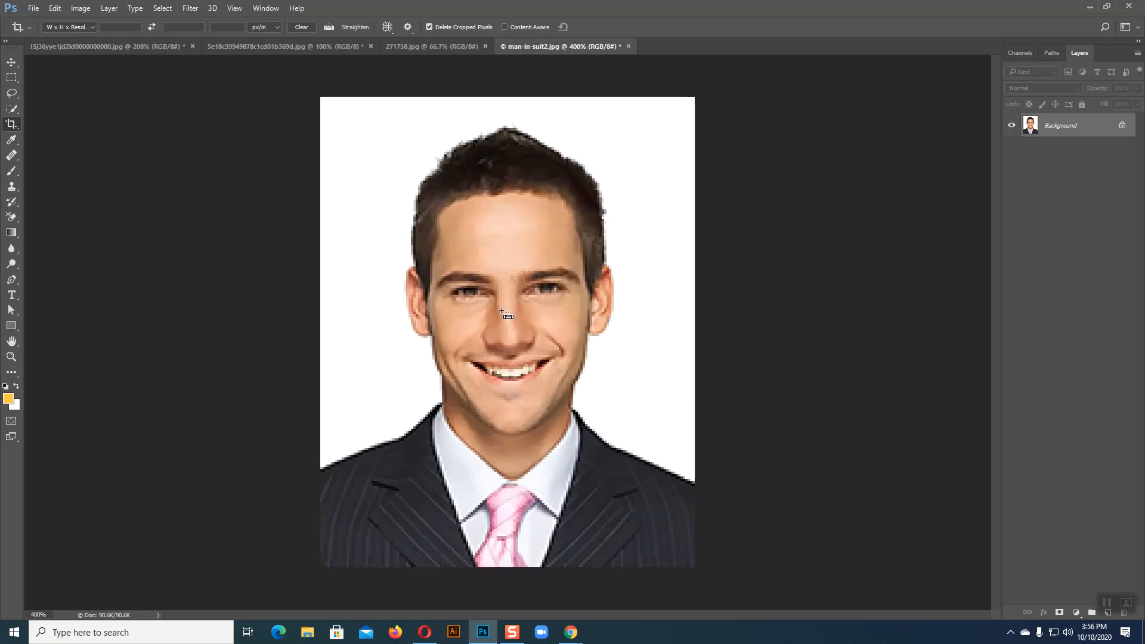
{"action": "key", "text": "ctrl+z"}
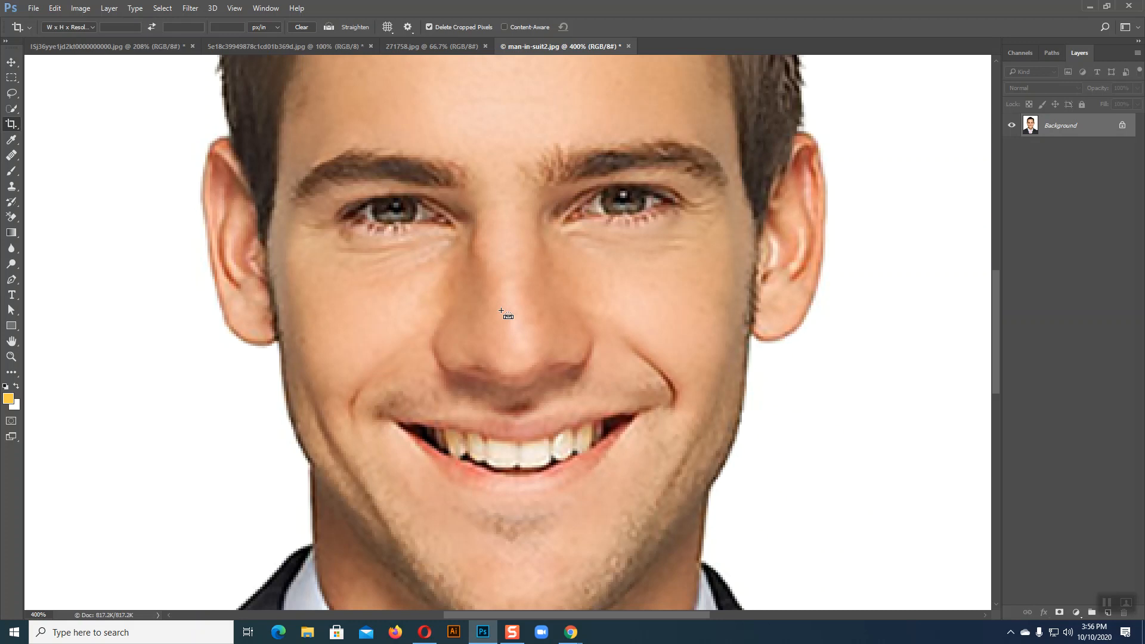
{"action": "key", "text": "ctrl+minus"}
{"action": "key", "text": "ctrl+minus"}
{"action": "key", "text": "ctrl+minus"}
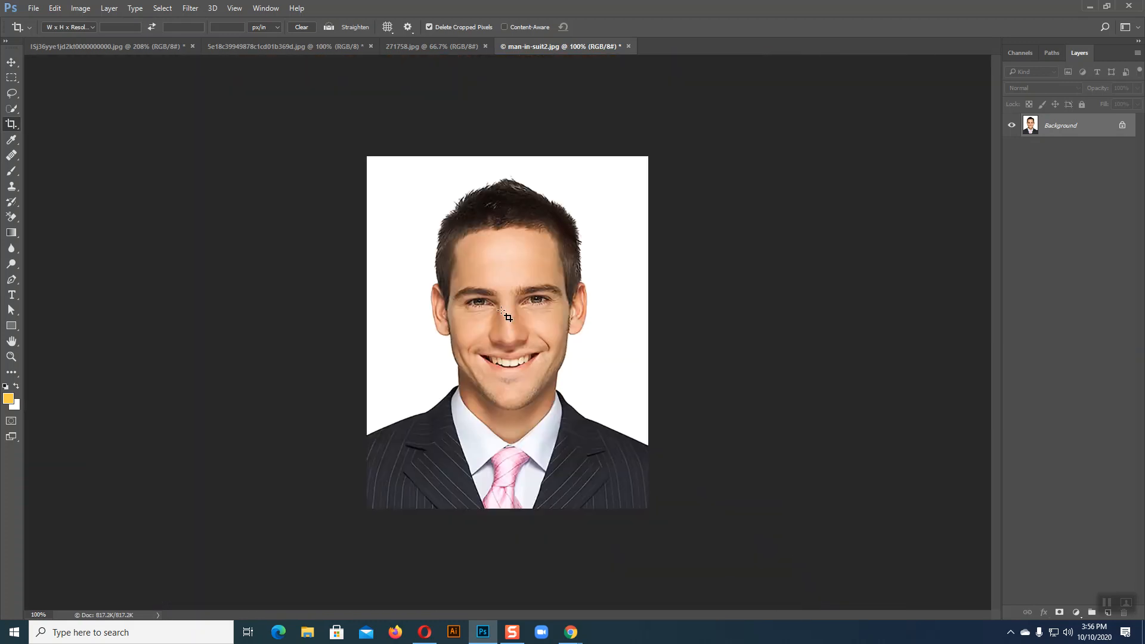
{"action": "scroll", "coordinate": [507, 317], "scroll_direction": "up", "scroll_amount": 3}
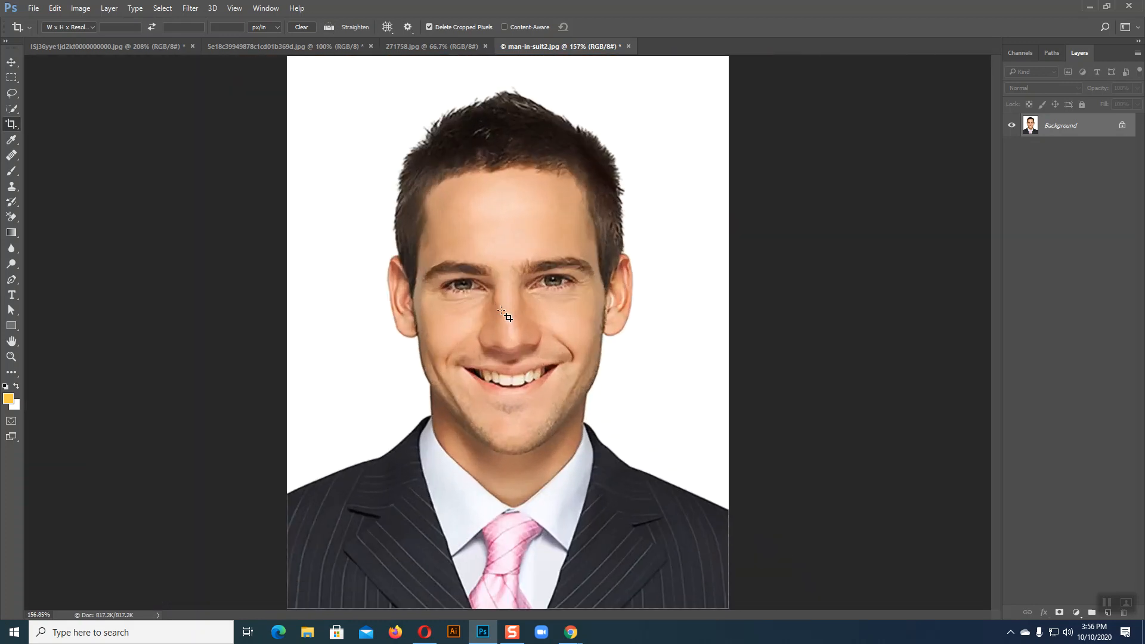
Check the portrait's width, height and resolution in the Image Size settings without changing them
{"action": "left_click", "coordinate": [11, 62]}
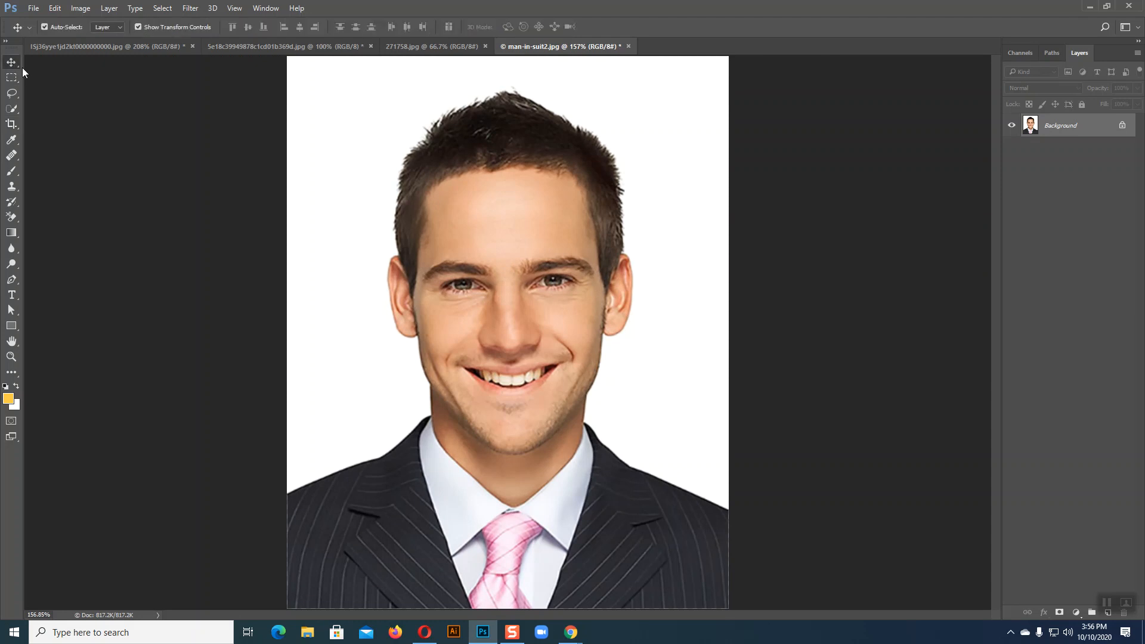
{"action": "key", "text": "ctrl+minus"}
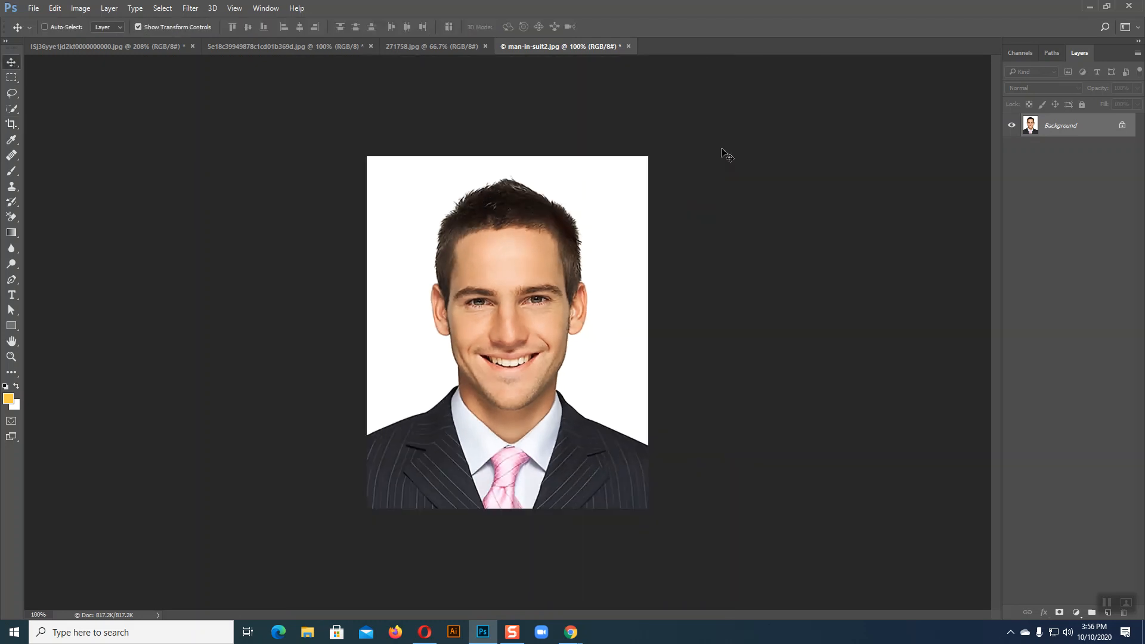
{"action": "left_click", "coordinate": [80, 8]}
{"action": "left_click", "coordinate": [112, 93]}
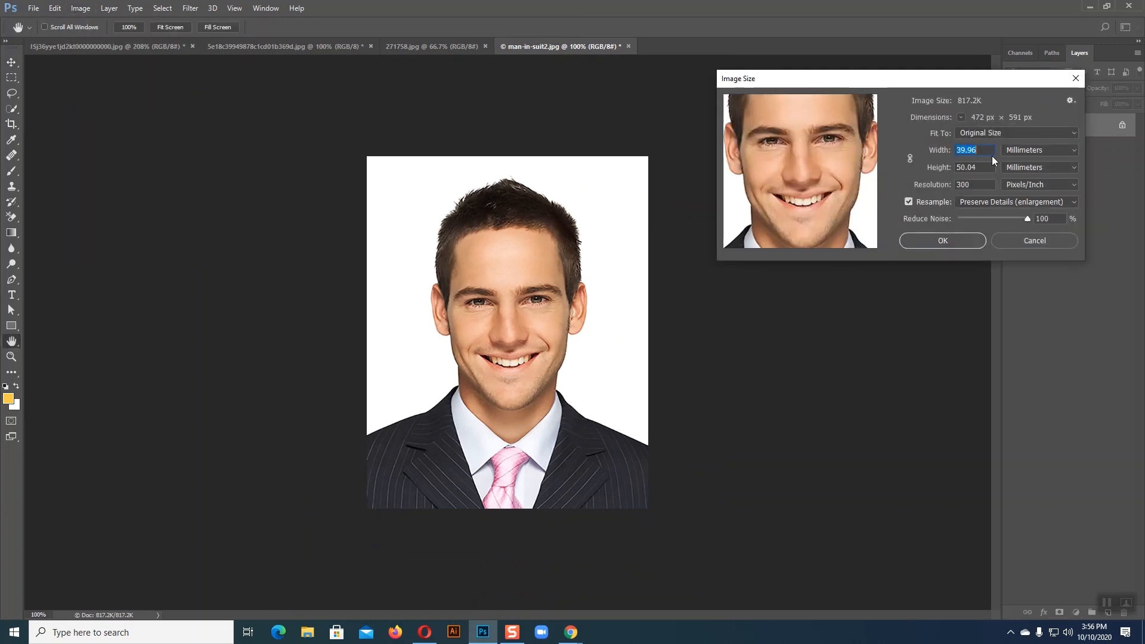
{"action": "left_click", "coordinate": [1028, 238]}
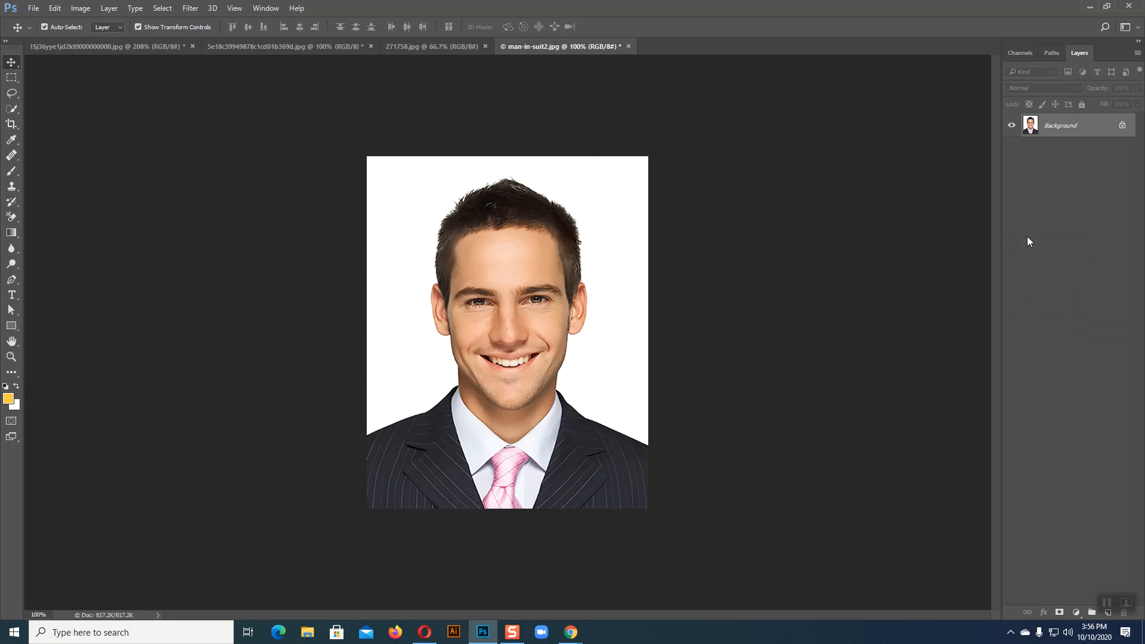
Set up a Save for Web export of the portrait as a JPEG at Maximum quality
{"action": "left_click", "coordinate": [33, 8]}
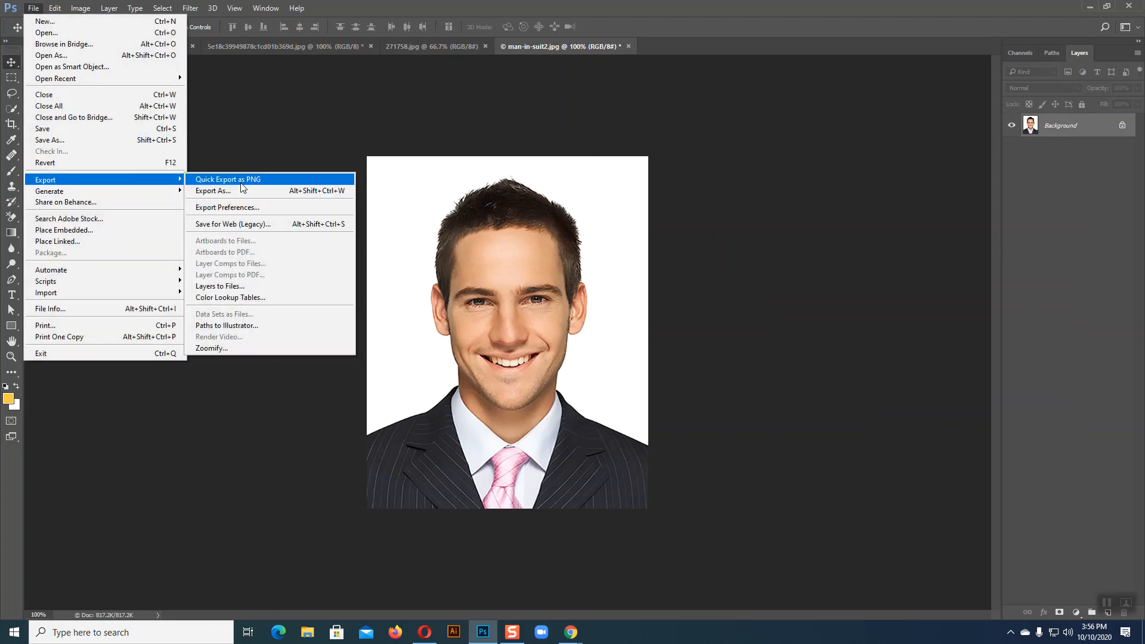
{"action": "left_click", "coordinate": [241, 224]}
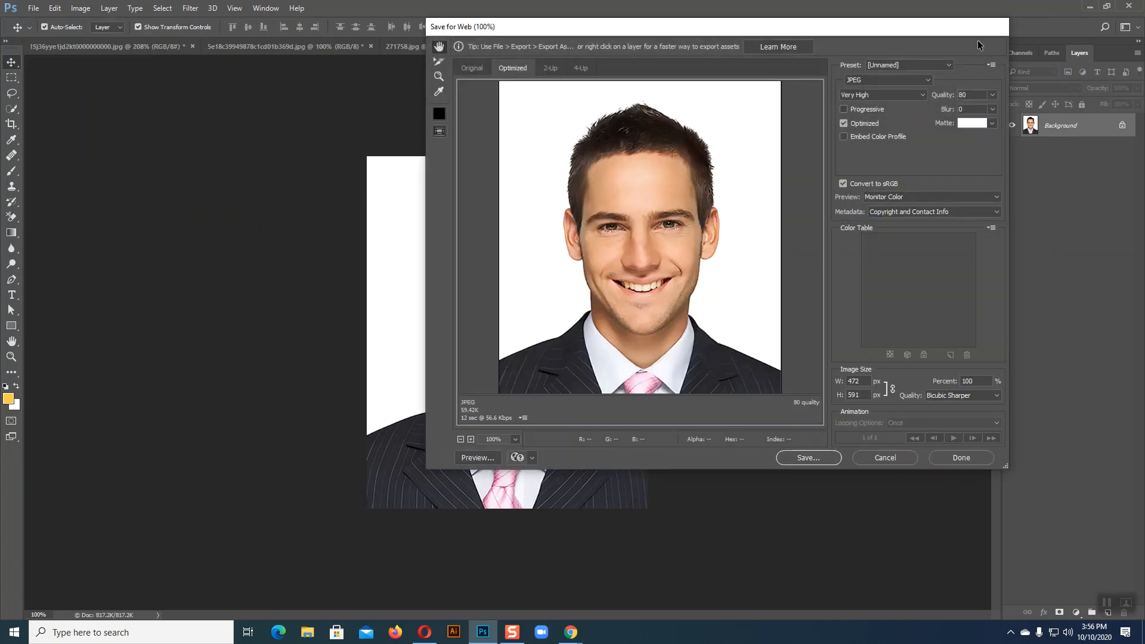
{"action": "left_click_drag", "start_coordinate": [863, 30], "coordinate": [928, 47]}
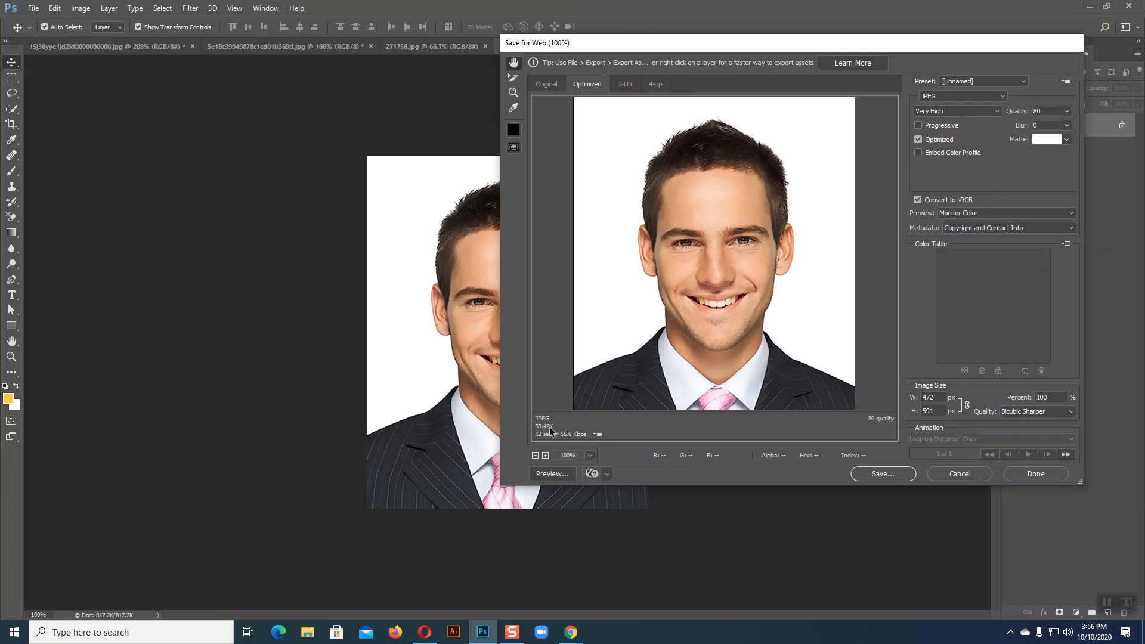
{"action": "left_click", "coordinate": [951, 111]}
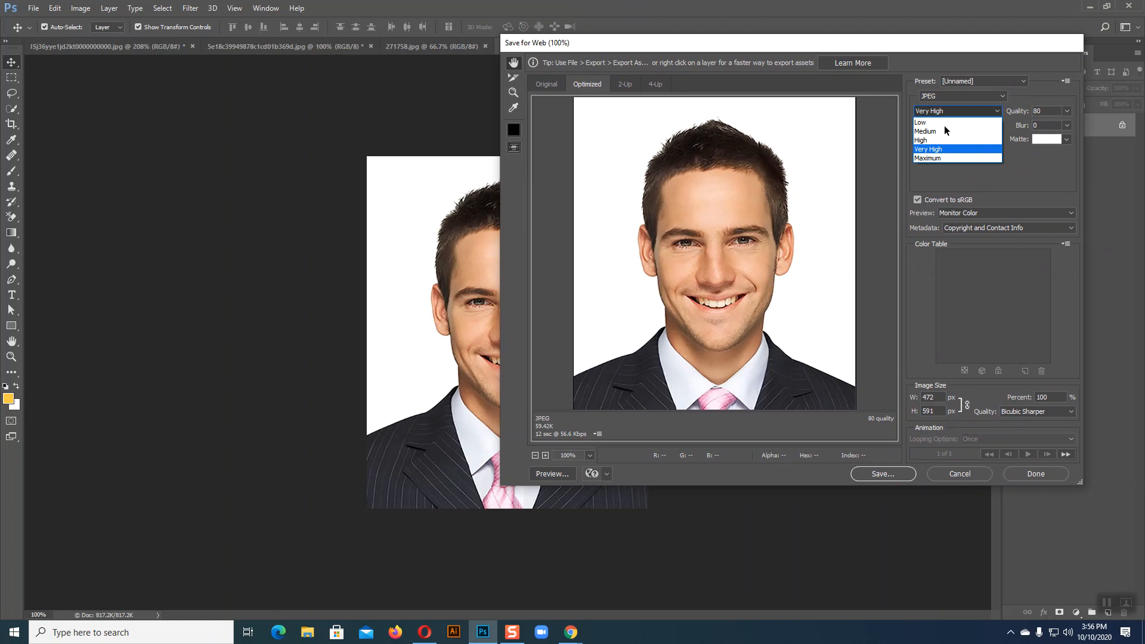
{"action": "left_click", "coordinate": [934, 159]}
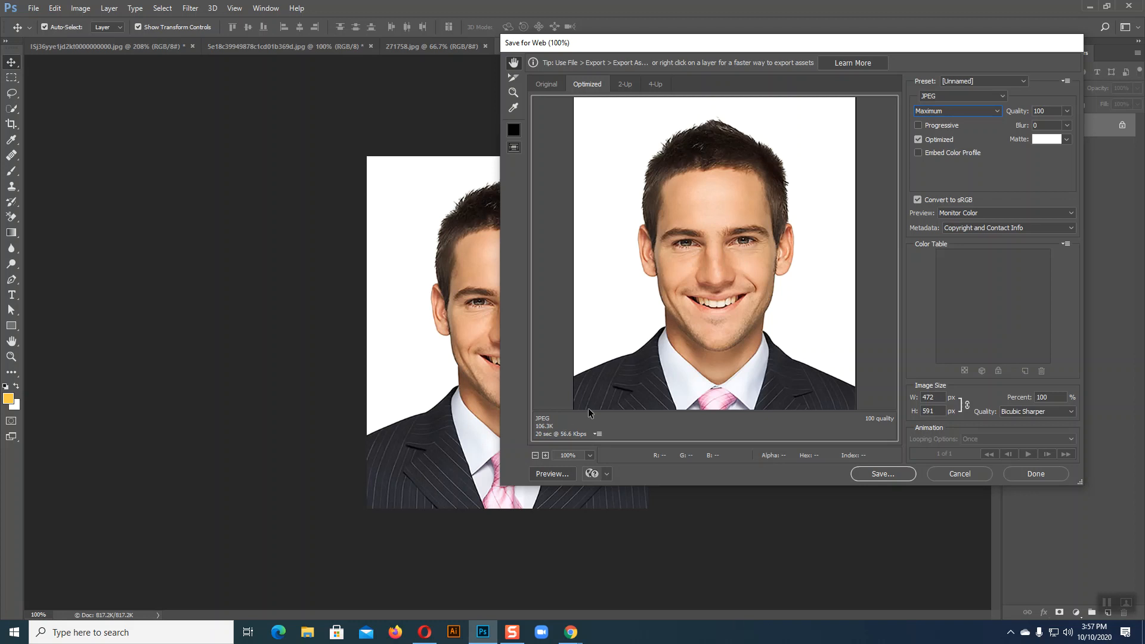
Save the optimized portrait to the Desktop as man-in-suit2, replacing the existing file
{"action": "left_click", "coordinate": [879, 473]}
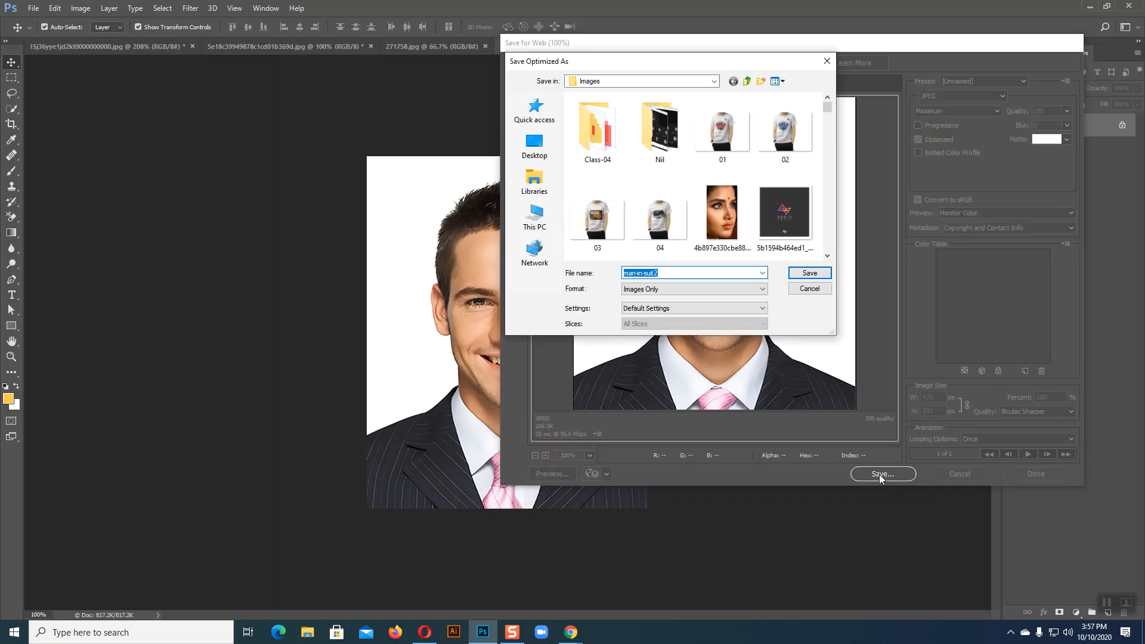
{"action": "left_click", "coordinate": [536, 148]}
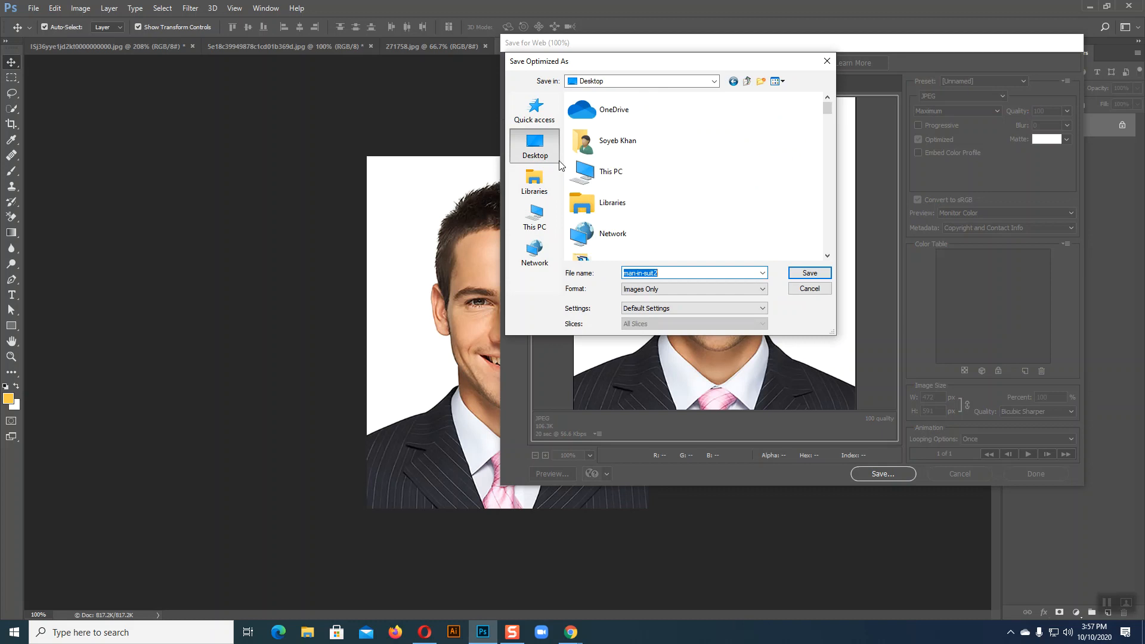
{"action": "left_click_drag", "start_coordinate": [827, 108], "coordinate": [827, 196]}
{"action": "left_click", "coordinate": [621, 175]}
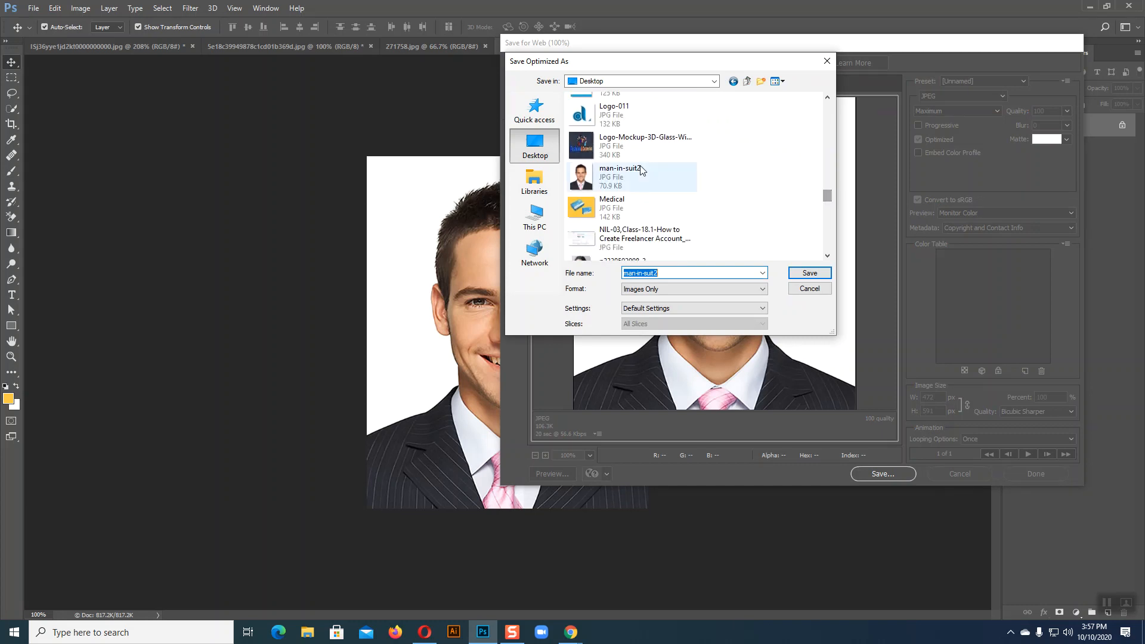
{"action": "key", "text": "Return"}
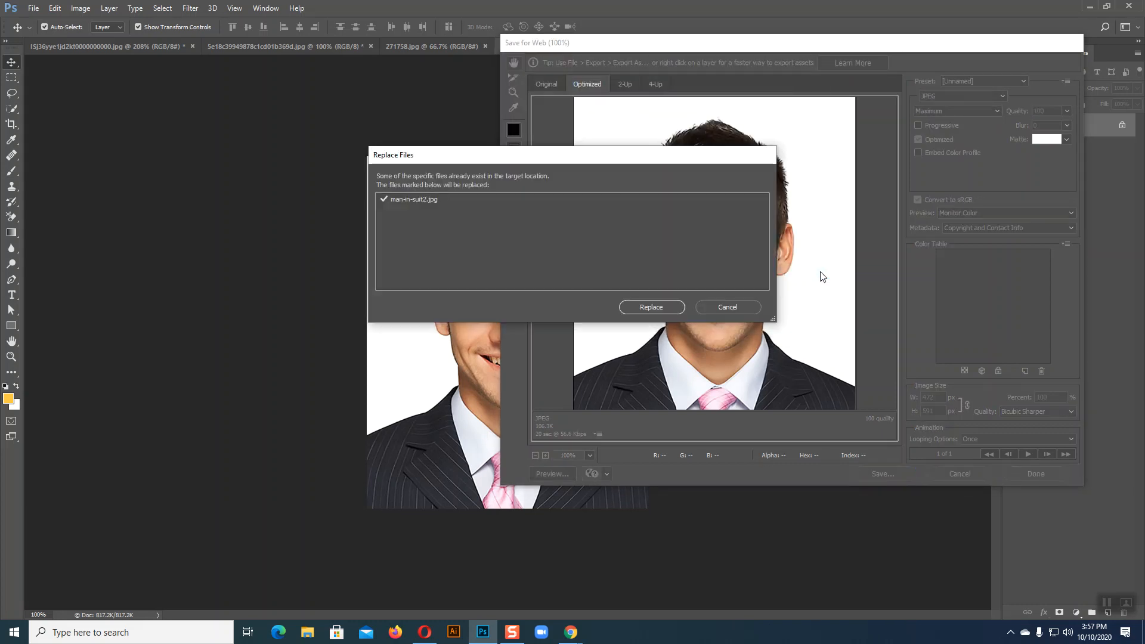
{"action": "left_click", "coordinate": [657, 312]}
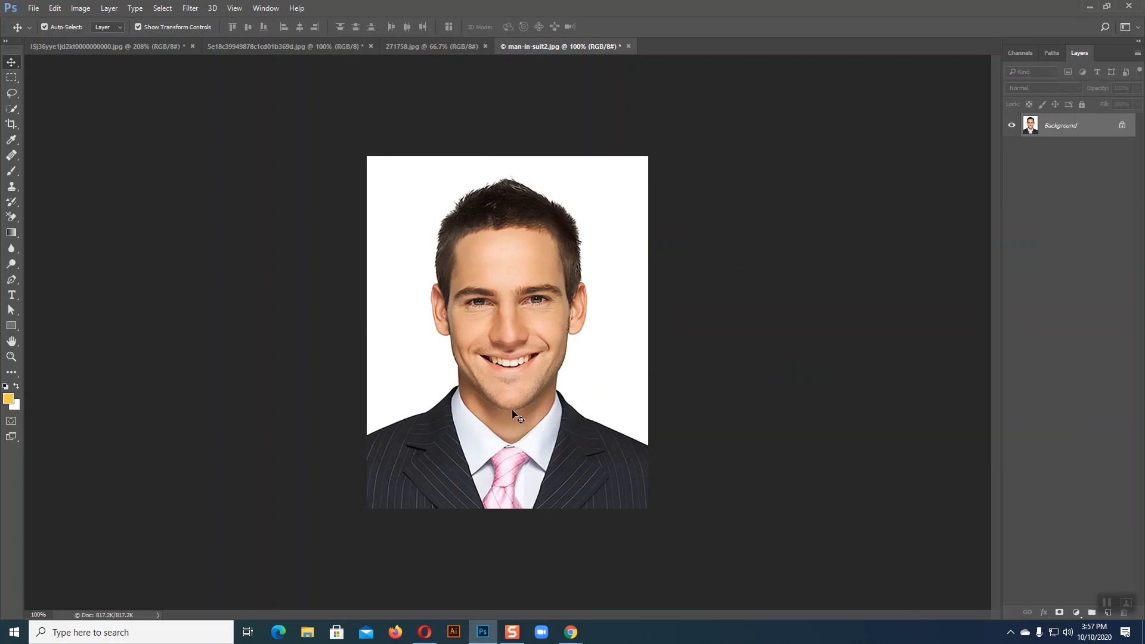
View the exported man-in-suit2 image from the desktop and return to Photoshop
{"action": "left_click", "coordinate": [1086, 7]}
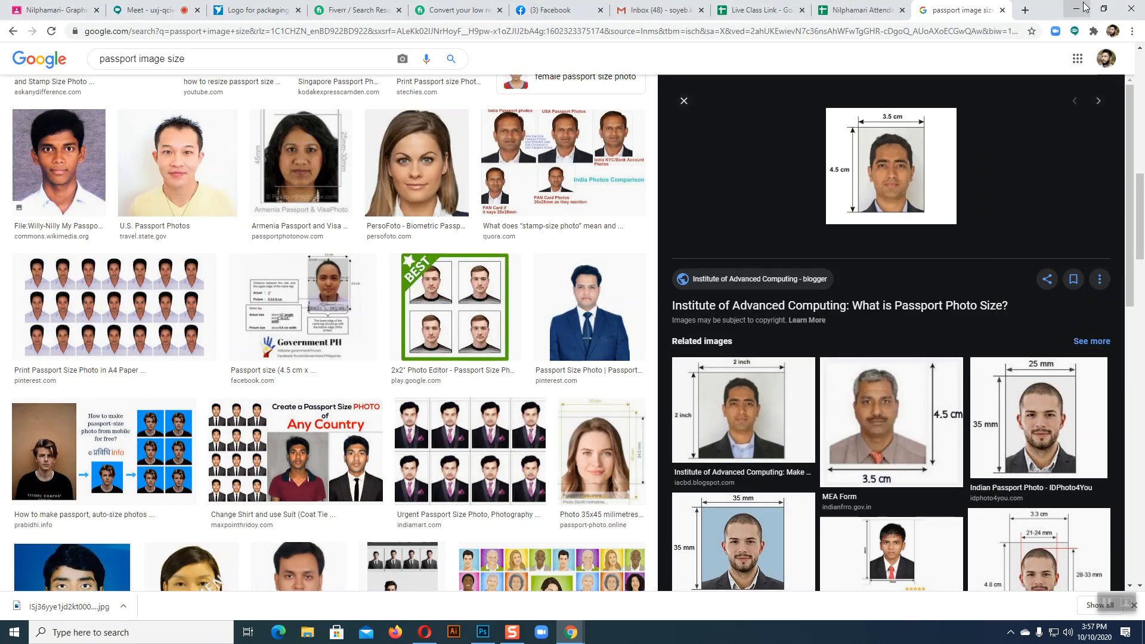
{"action": "left_click", "coordinate": [1087, 7]}
{"action": "left_click", "coordinate": [1091, 15]}
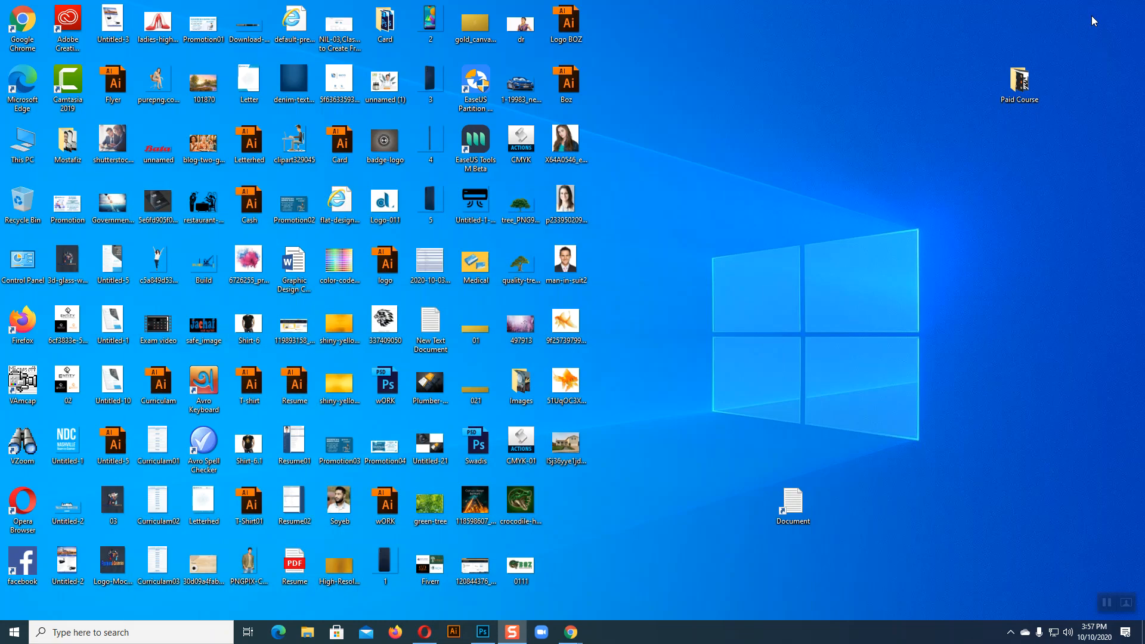
{"action": "double_click", "coordinate": [566, 263]}
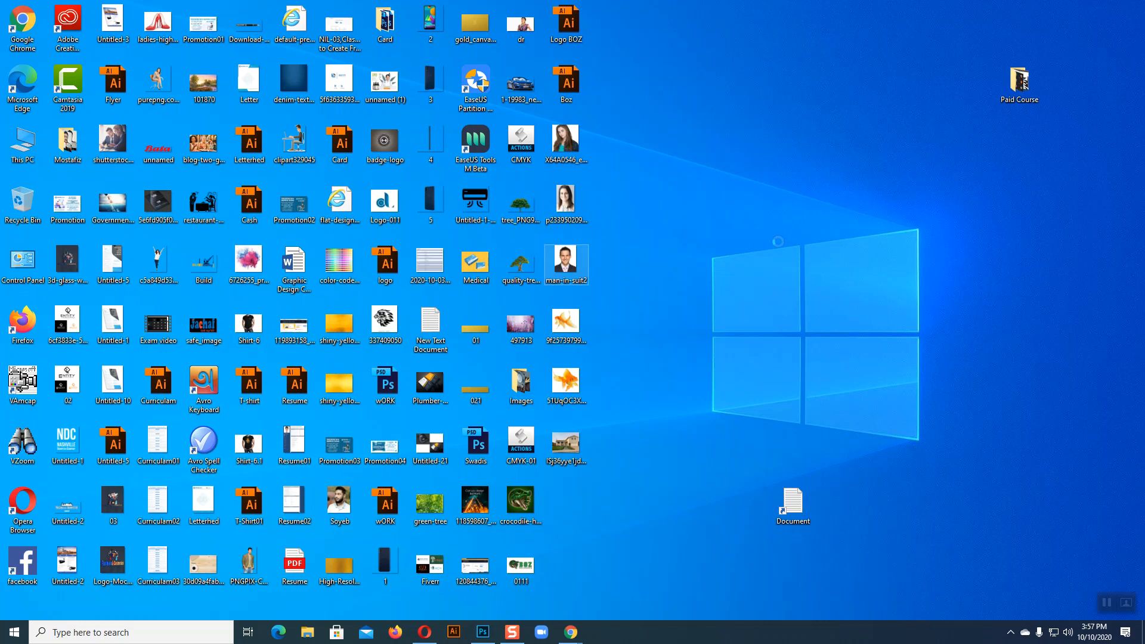
{"action": "left_click", "coordinate": [827, 292]}
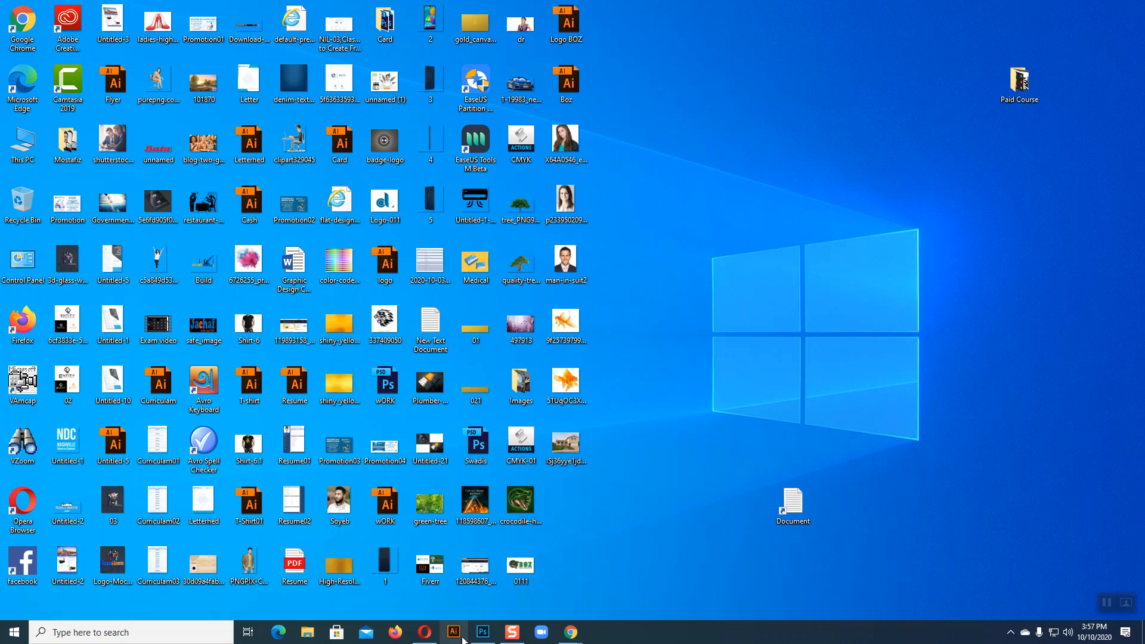
{"action": "left_click", "coordinate": [482, 632]}
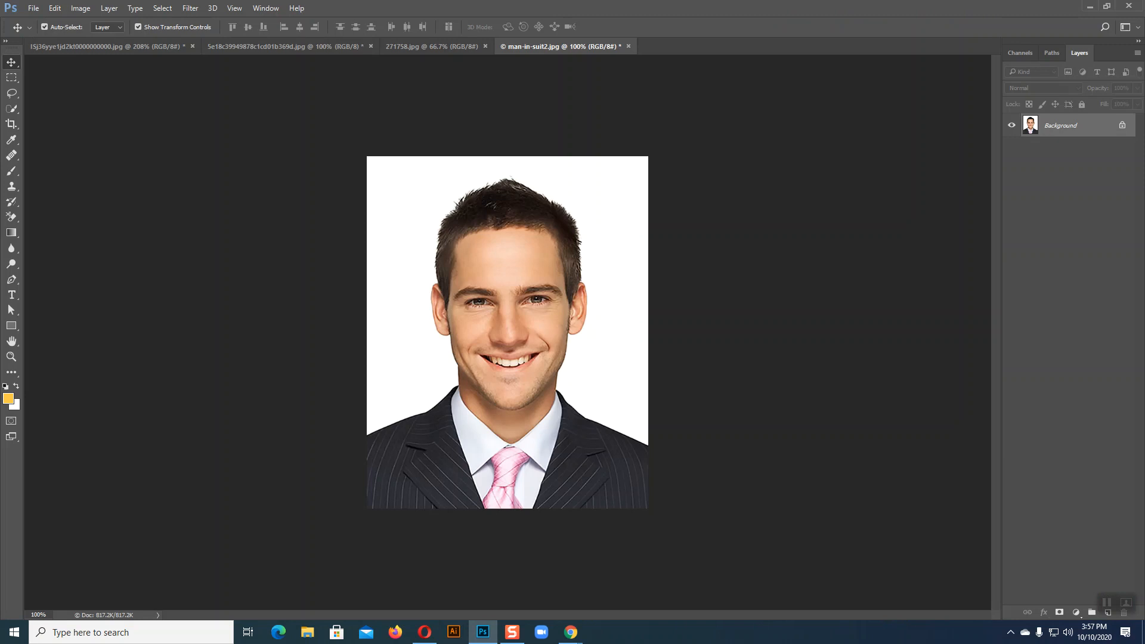
Compare the portrait's Save for Web file size at Very High, High and Medium JPEG quality without saving
{"action": "left_click", "coordinate": [34, 8]}
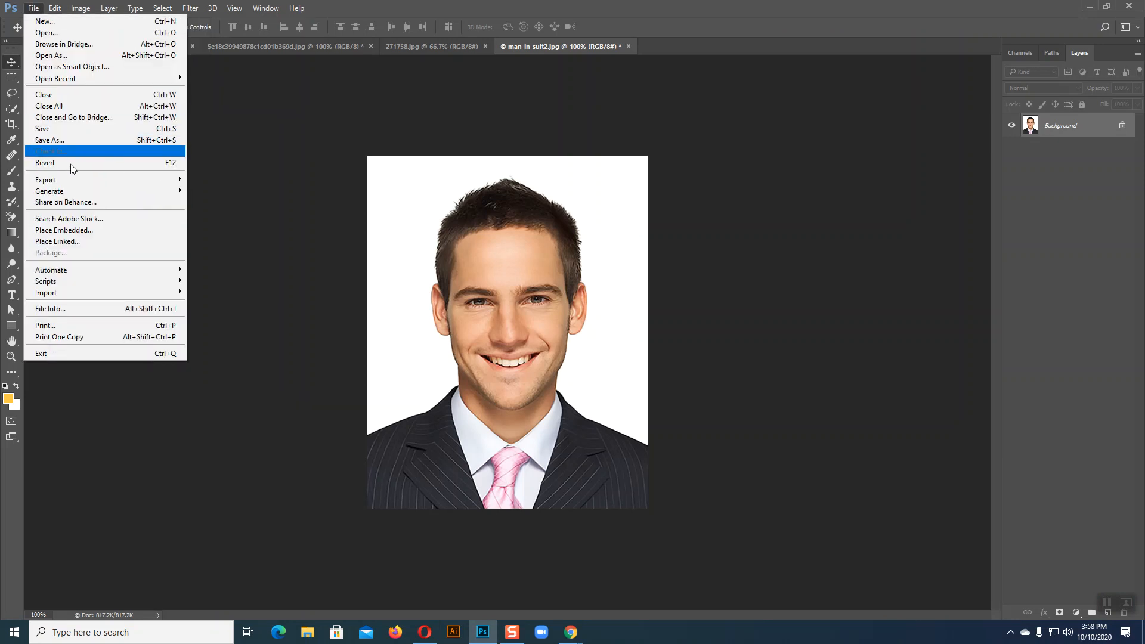
{"action": "mouse_move", "coordinate": [88, 182]}
{"action": "left_click", "coordinate": [247, 225]}
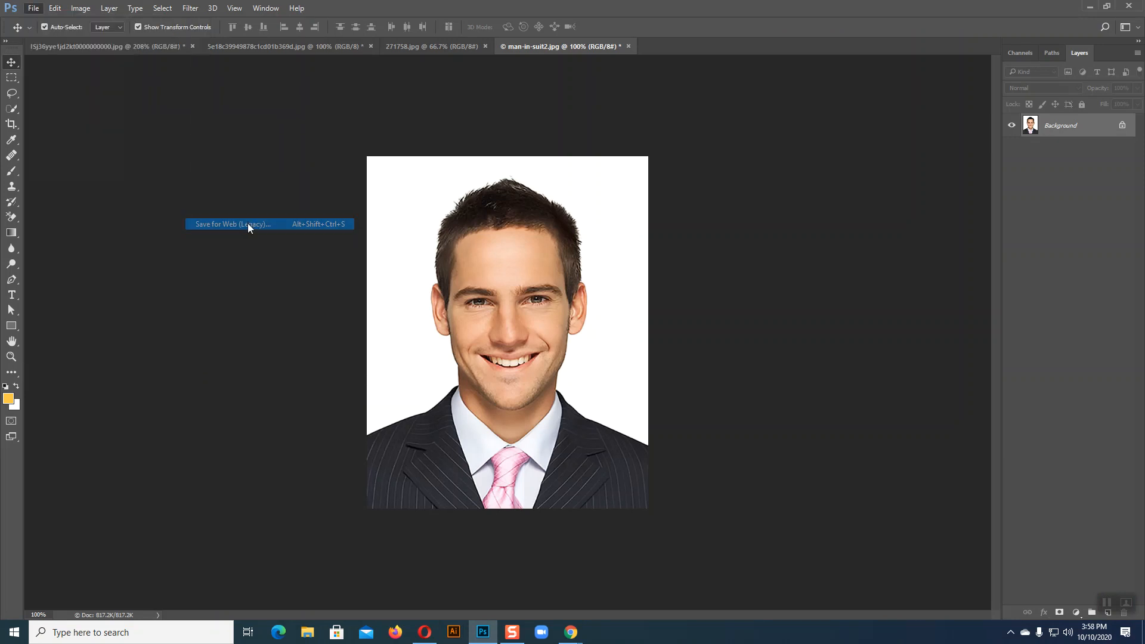
{"action": "left_click", "coordinate": [984, 112]}
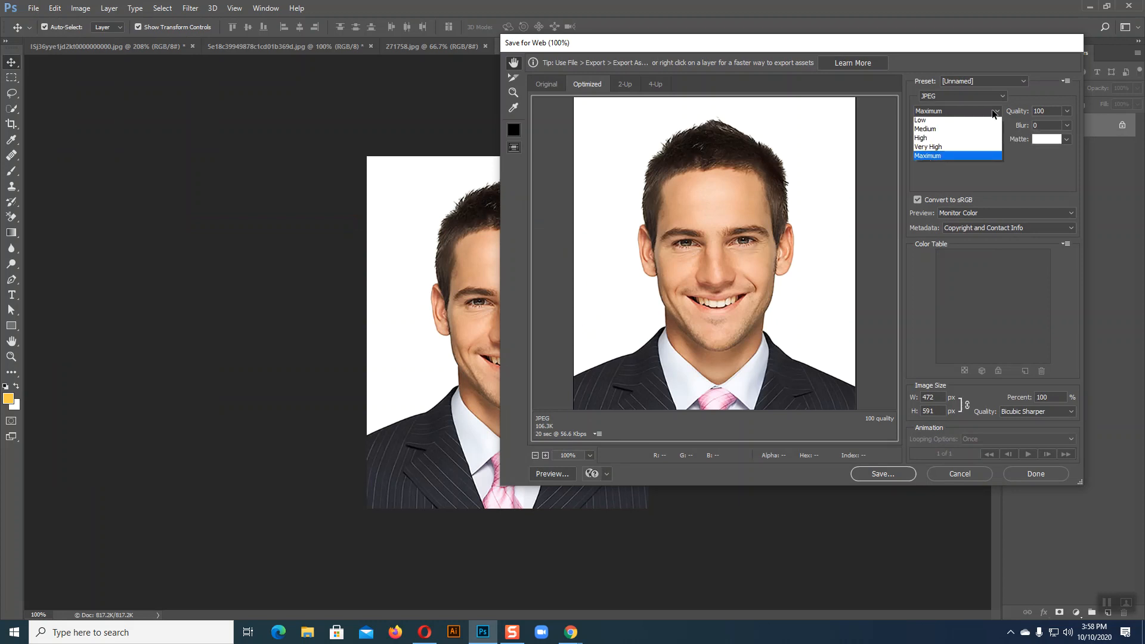
{"action": "left_click", "coordinate": [941, 150]}
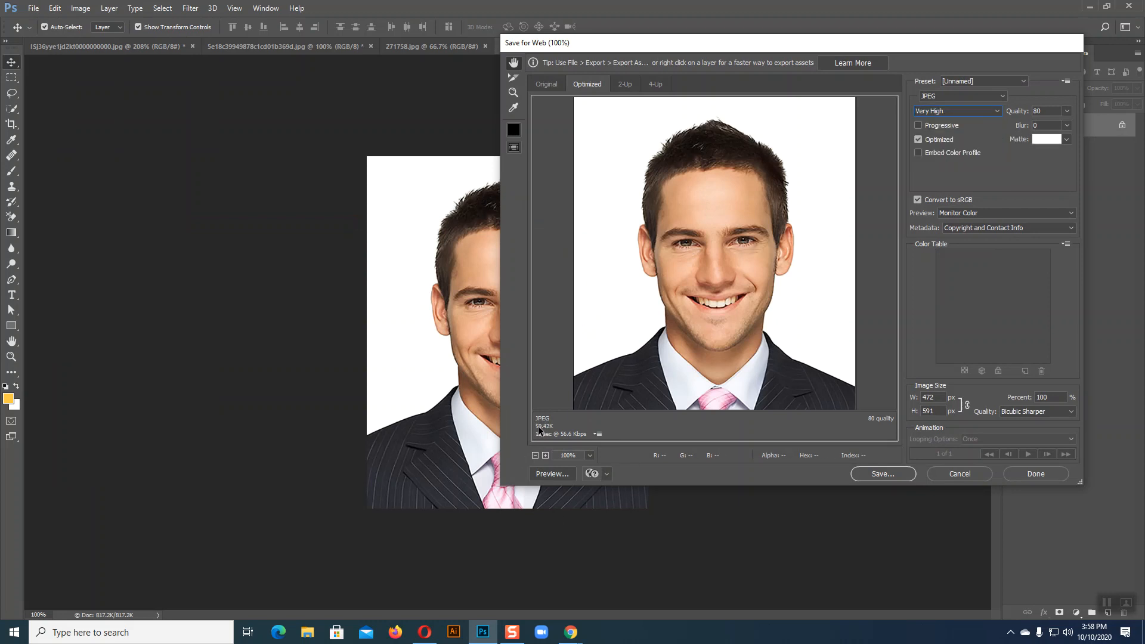
{"action": "left_click", "coordinate": [956, 111]}
{"action": "left_click", "coordinate": [922, 143]}
{"action": "left_click", "coordinate": [958, 111]}
{"action": "left_click", "coordinate": [936, 132]}
{"action": "left_click", "coordinate": [947, 474]}
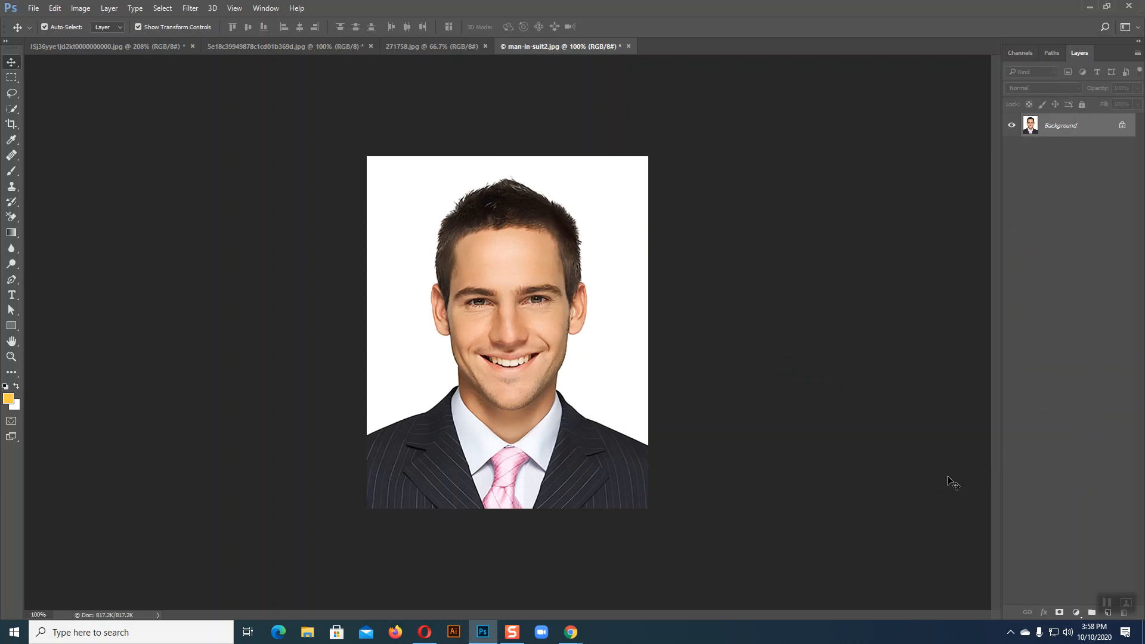
Review the portrait's Image Size dimensions and 300 pixels/inch resolution once more without changing them
{"action": "left_click", "coordinate": [81, 8]}
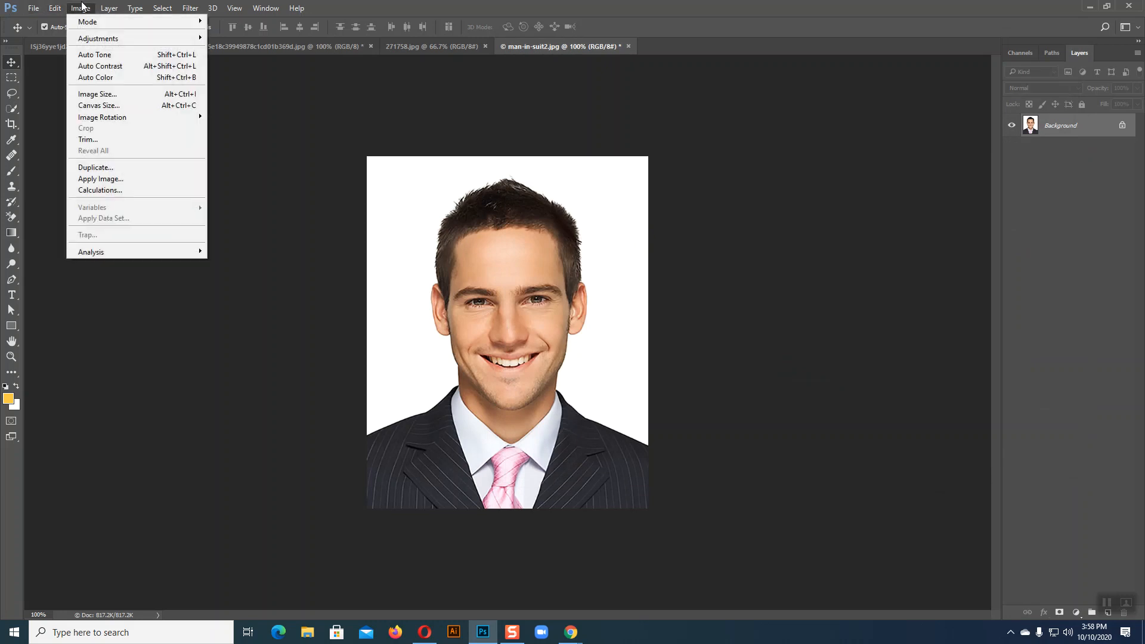
{"action": "left_click", "coordinate": [97, 93]}
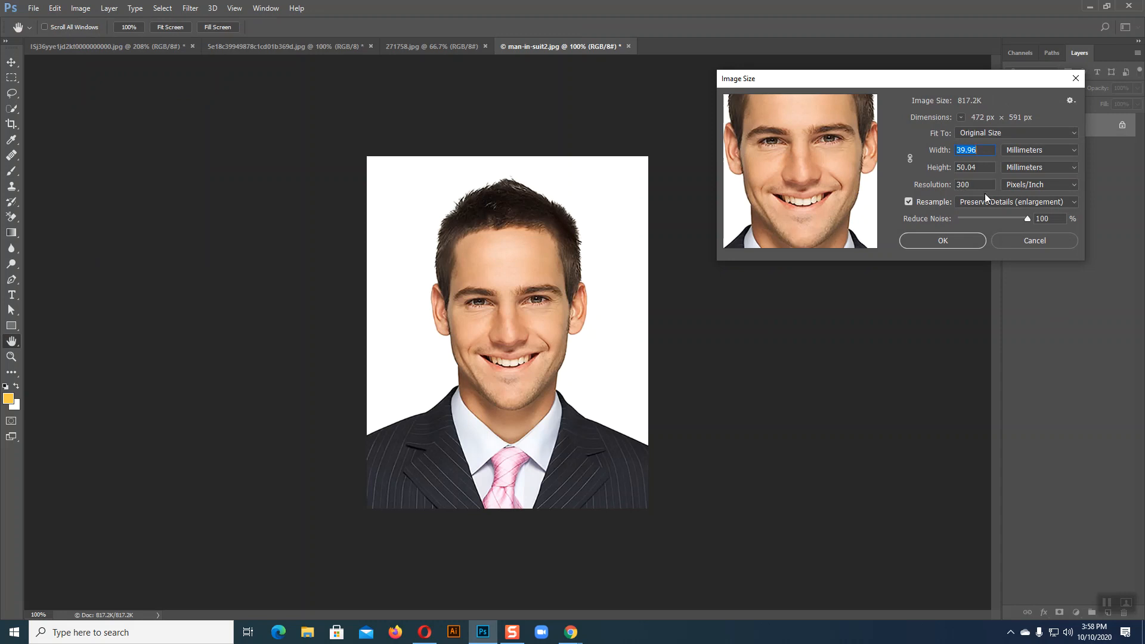
{"action": "left_click", "coordinate": [1030, 242]}
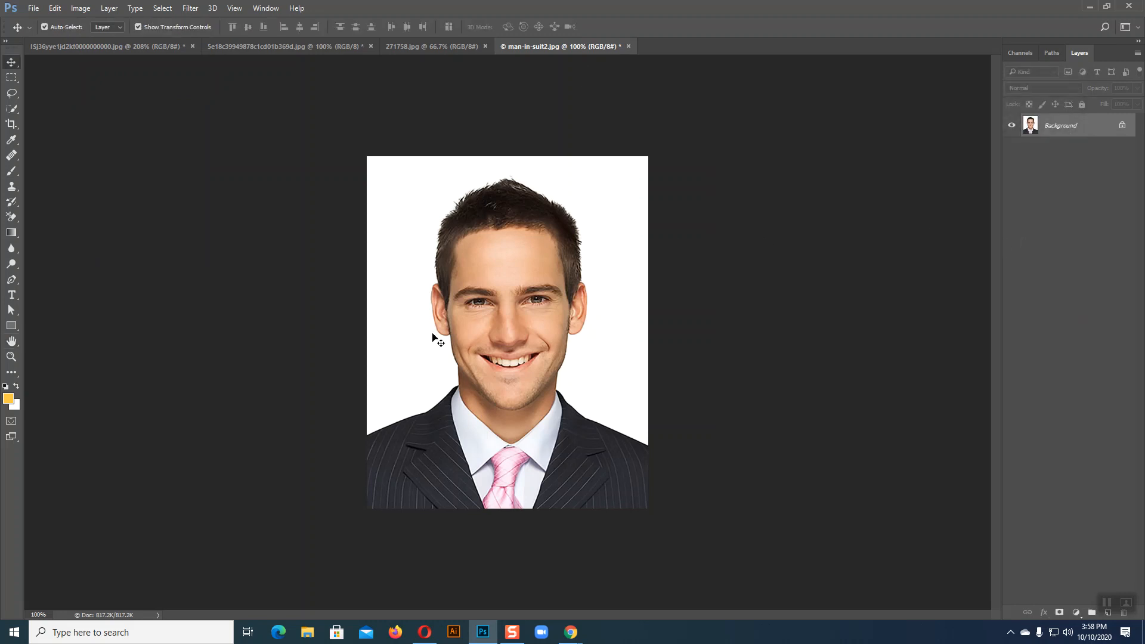
{"action": "left_click", "coordinate": [405, 47]}
{"action": "left_click", "coordinate": [567, 44]}
{"action": "left_click", "coordinate": [33, 8]}
{"action": "left_click", "coordinate": [45, 33]}
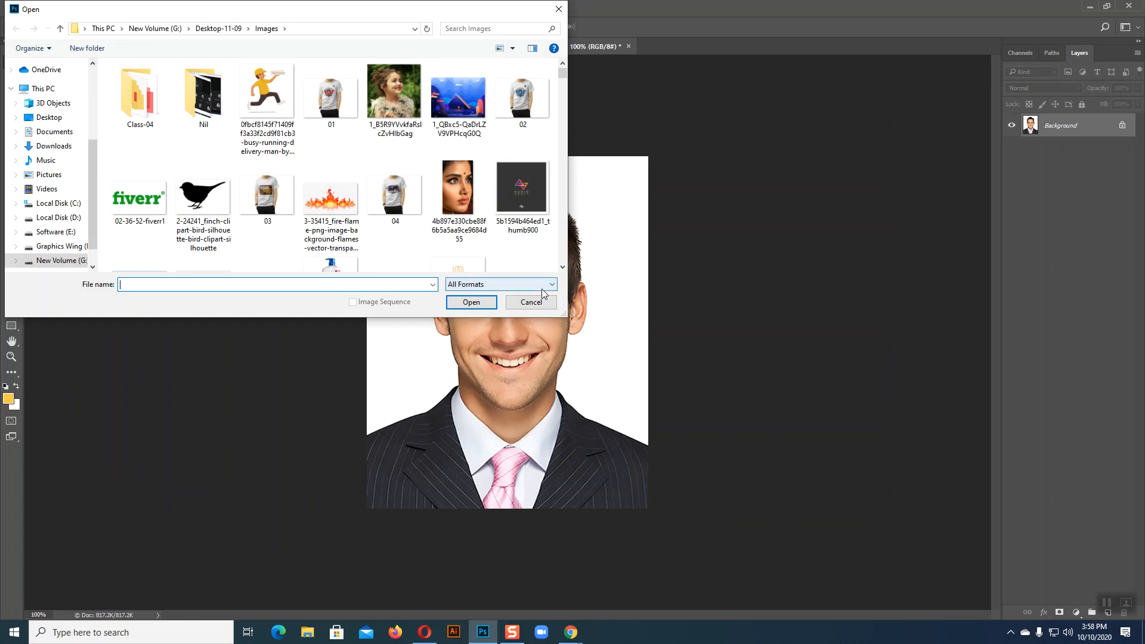
{"action": "left_click", "coordinate": [538, 300]}
Create a new Letter document, 8.5 x 11 inches at 300 pixels/inch, in RGB Color with a white background
{"action": "left_click", "coordinate": [33, 9]}
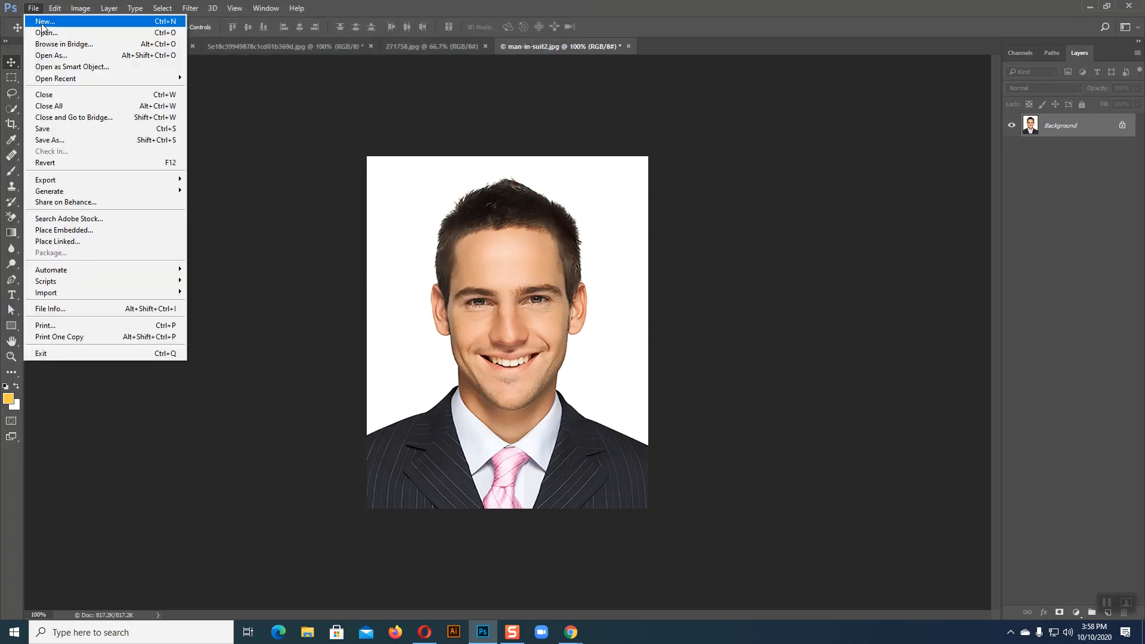
{"action": "left_click", "coordinate": [43, 22]}
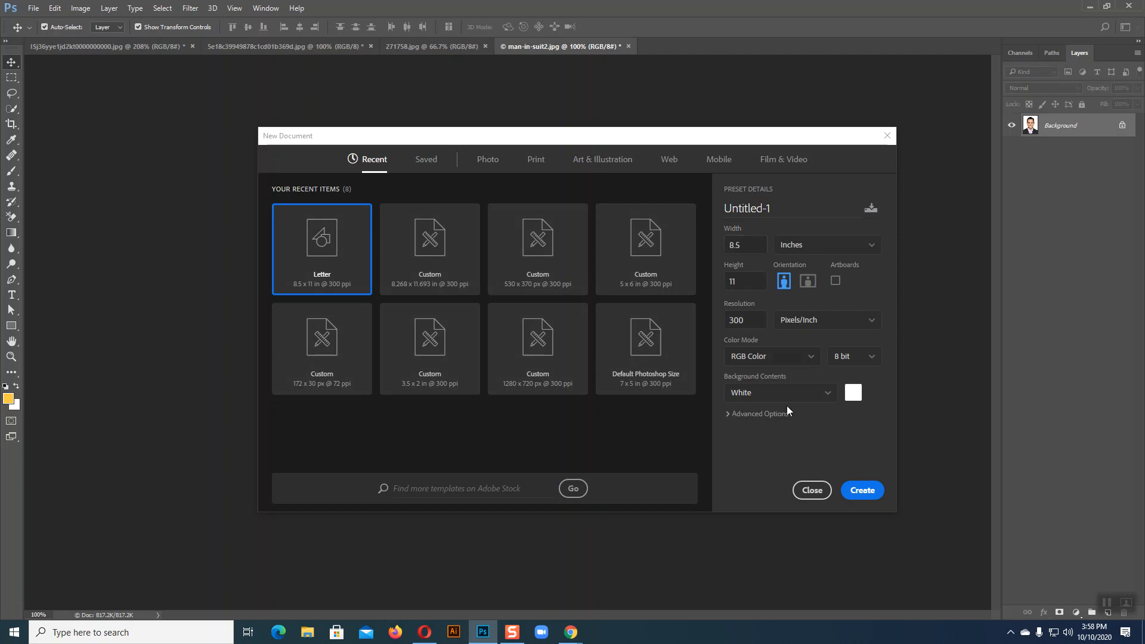
{"action": "left_click", "coordinate": [863, 490]}
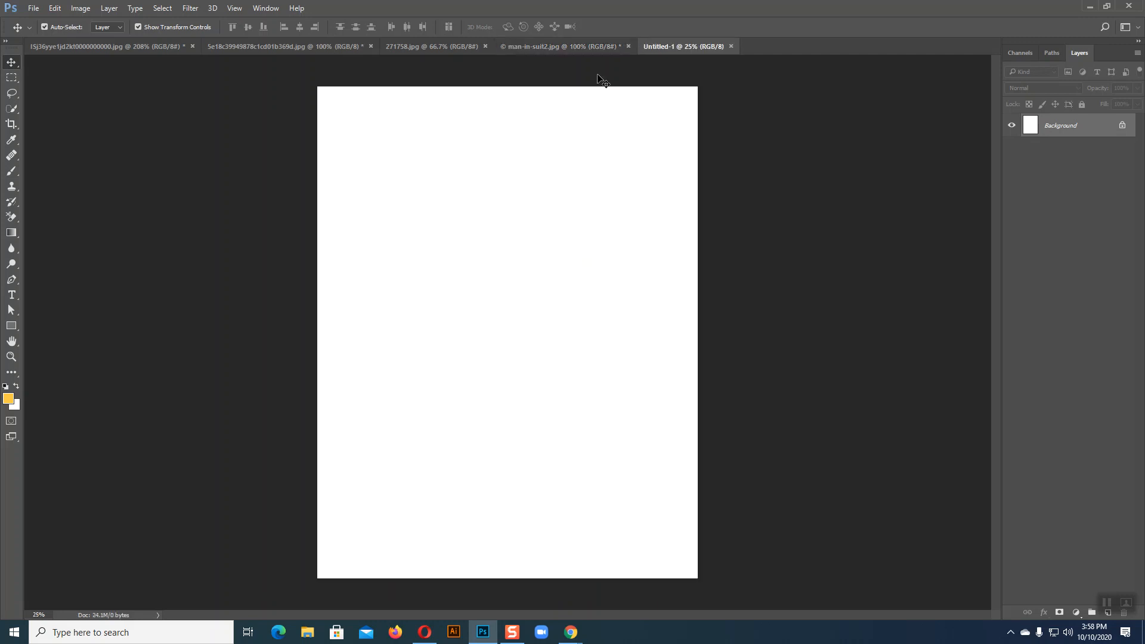
Copy the entire man-in-suit2 portrait and paste it into the new Letter document
{"action": "left_click", "coordinate": [559, 46]}
{"action": "key", "text": "ctrl+a"}
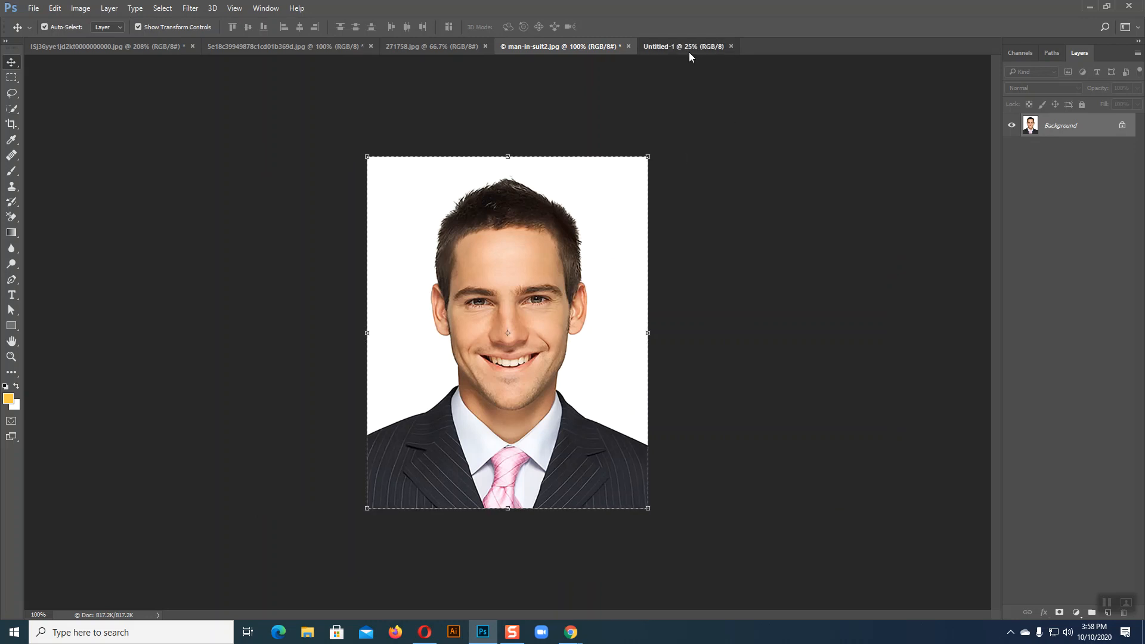
{"action": "left_click", "coordinate": [684, 47]}
{"action": "key", "text": "ctrl+v"}
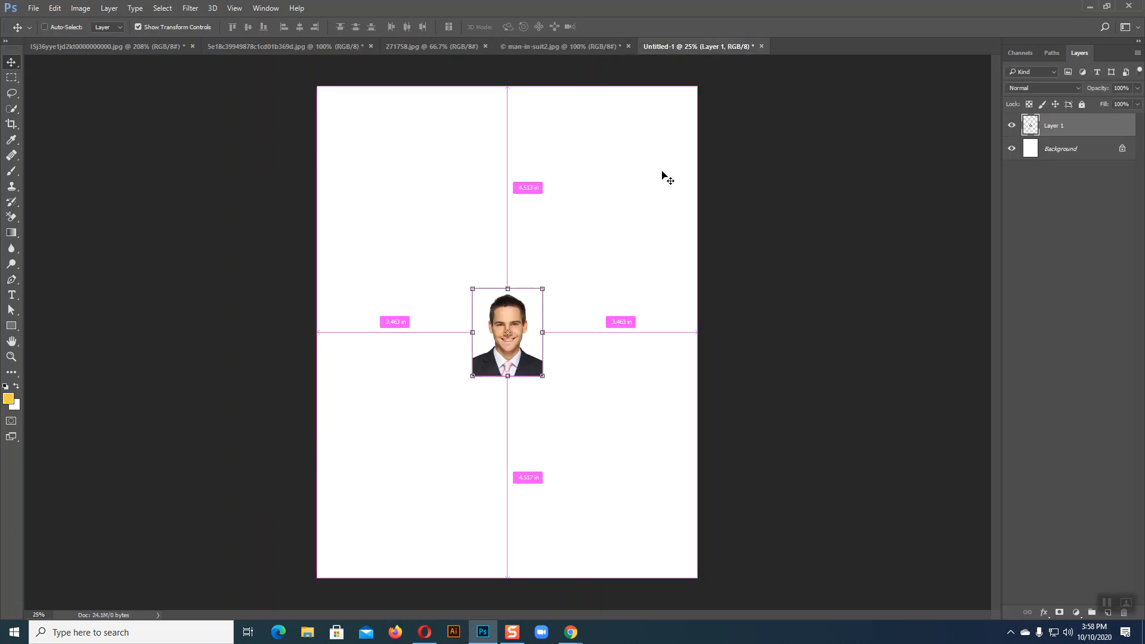
Move the portrait to the page's upper-left corner and duplicate it into a row of four spanning the page's top
{"action": "left_click_drag", "start_coordinate": [516, 319], "coordinate": [529, 126]}
{"action": "key", "text": "ctrl+t"}
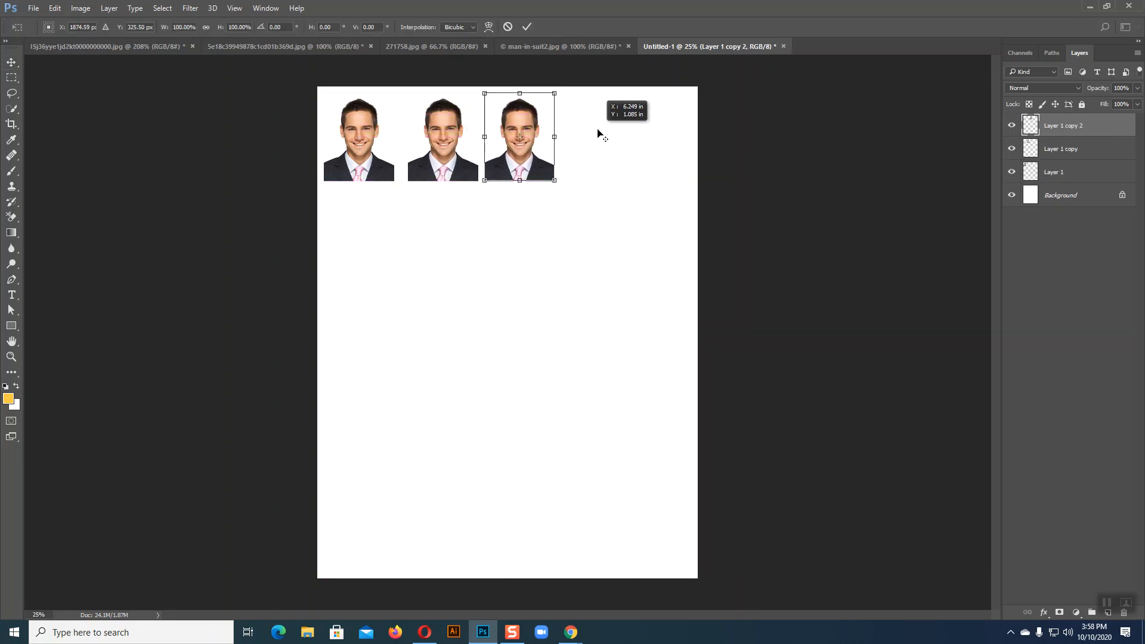
{"action": "left_click_drag", "start_coordinate": [599, 135], "coordinate": [603, 121]}
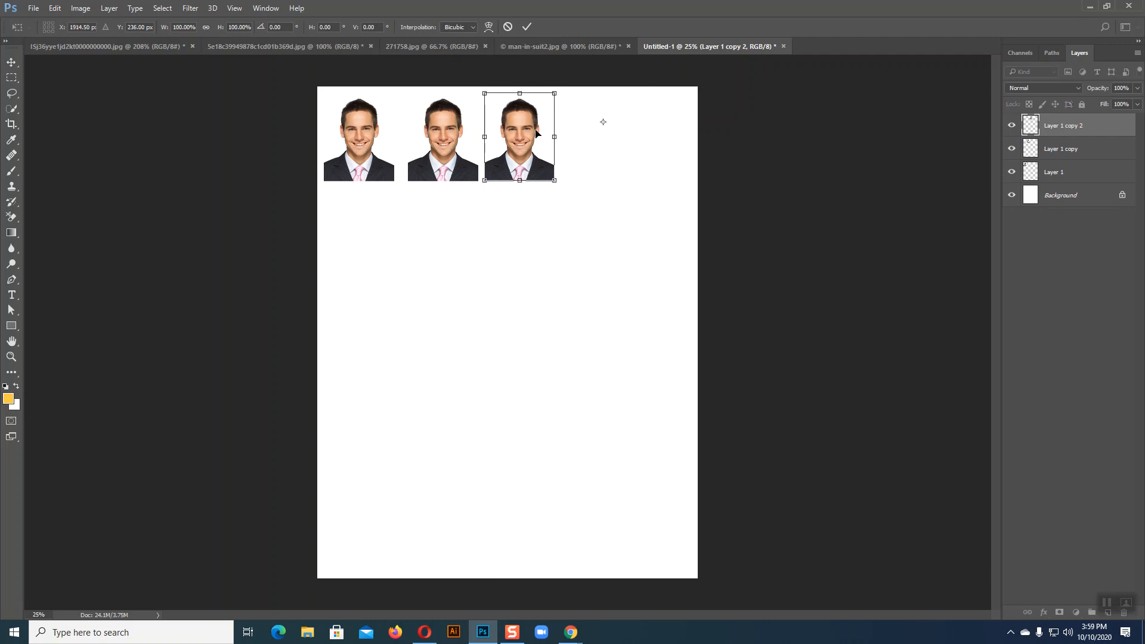
{"action": "key", "text": "Return"}
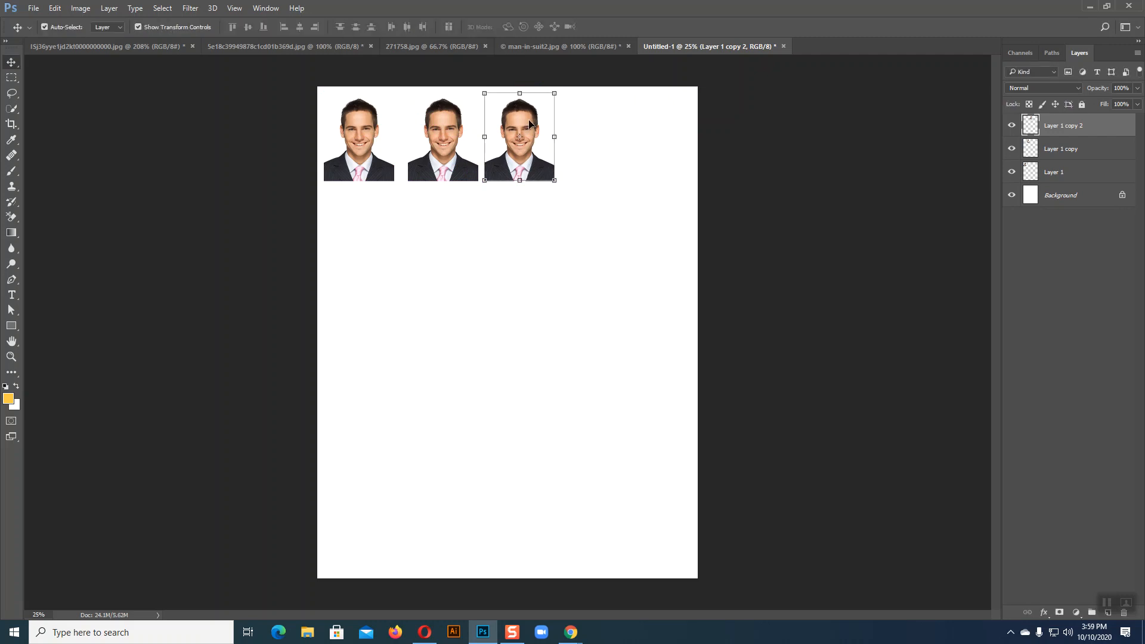
{"action": "left_click_drag", "start_coordinate": [530, 124], "coordinate": [666, 138]}
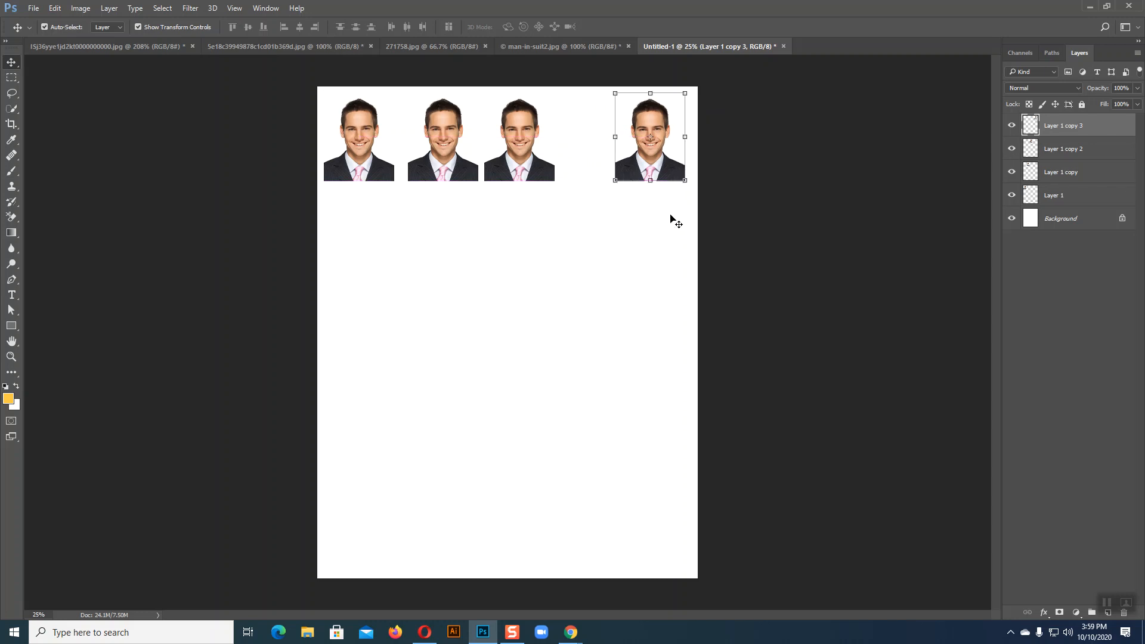
Distribute the four portraits in the top row evenly by their horizontal centers
{"action": "left_click_drag", "start_coordinate": [697, 226], "coordinate": [312, 125]}
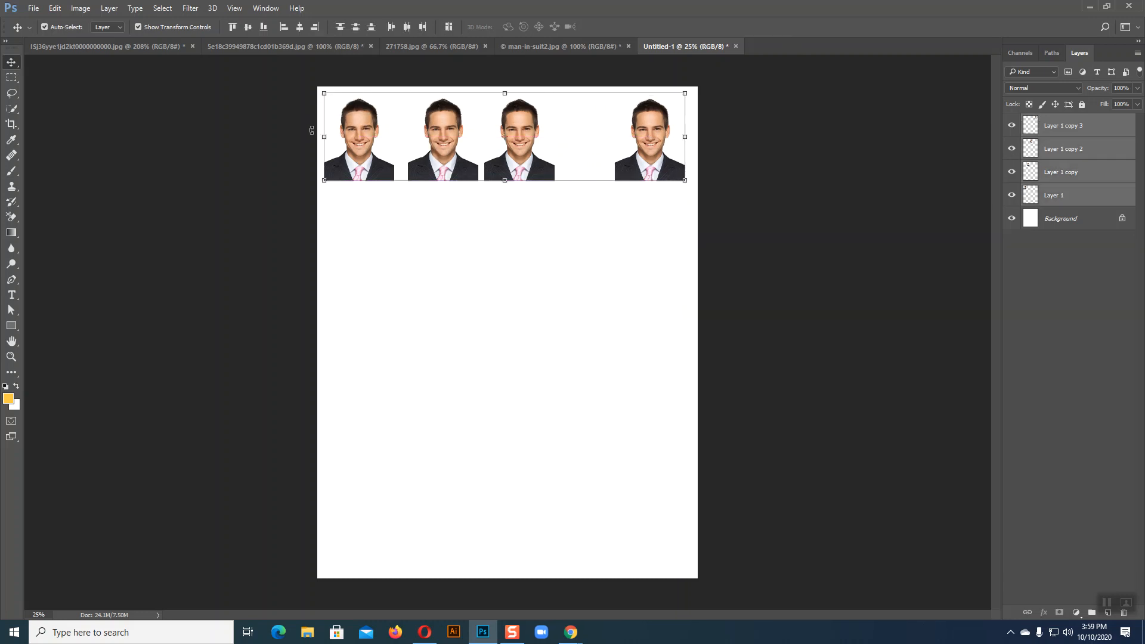
{"action": "left_click", "coordinate": [410, 26]}
{"action": "left_click", "coordinate": [531, 289]}
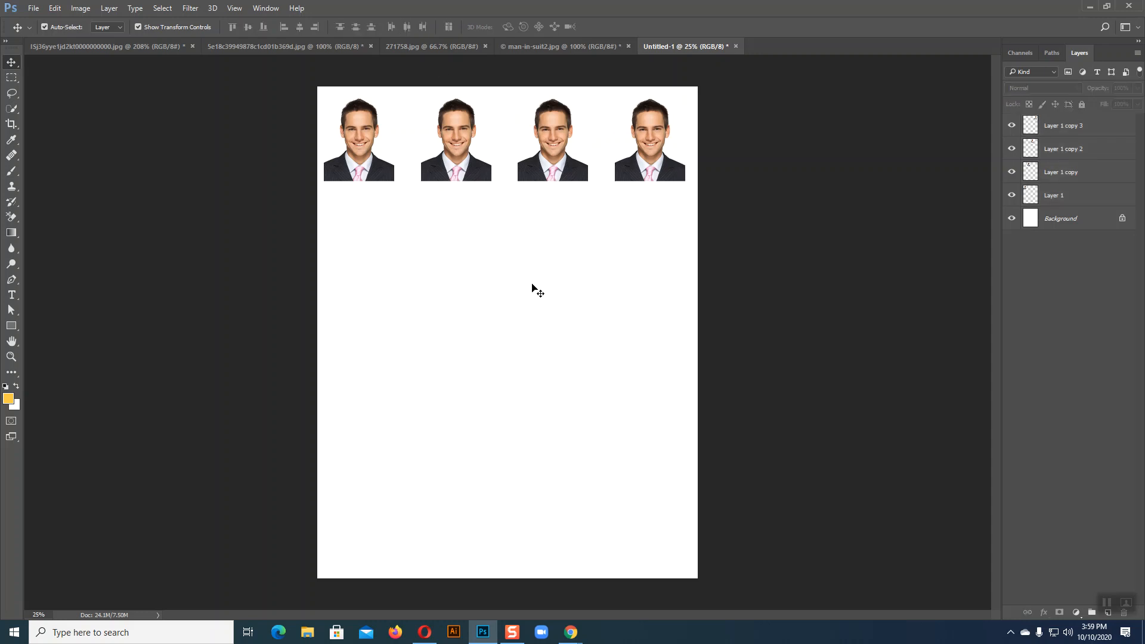
Move the second and third portraits closer to the first one in the top row
{"action": "left_click_drag", "start_coordinate": [456, 179], "coordinate": [439, 178]}
{"action": "left_click_drag", "start_coordinate": [537, 176], "coordinate": [505, 173]}
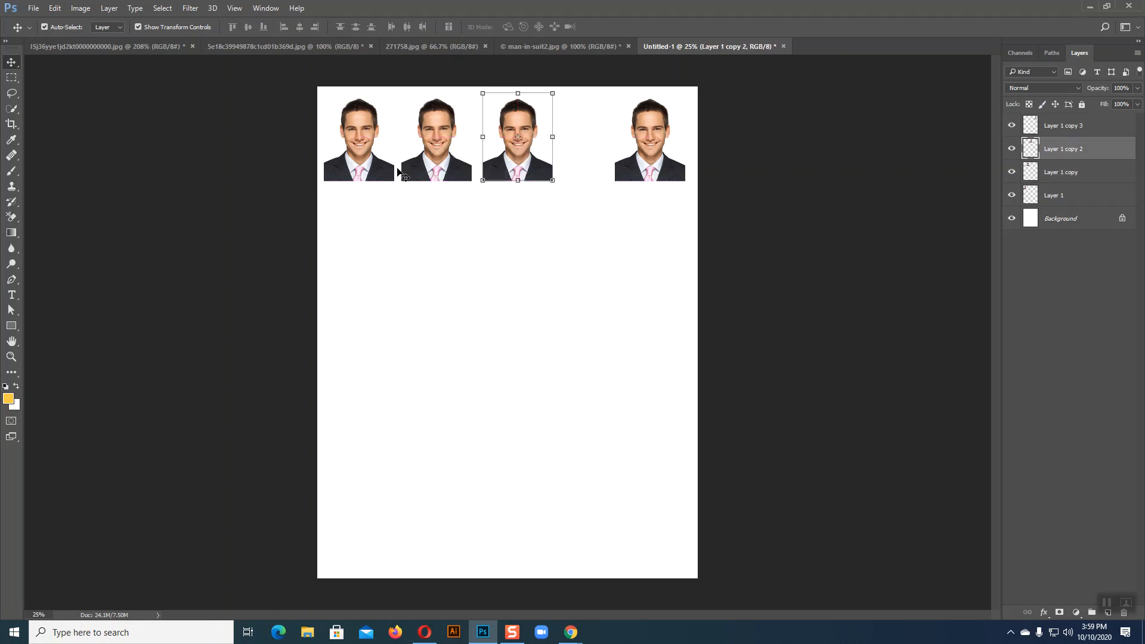
{"action": "left_click", "coordinate": [457, 173]}
{"action": "key", "text": "ctrl+plus"}
{"action": "key", "text": "ctrl+plus"}
{"action": "key", "text": "ctrl+plus"}
{"action": "left_click_drag", "start_coordinate": [489, 191], "coordinate": [852, 546]}
{"action": "left_click_drag", "start_coordinate": [551, 285], "coordinate": [478, 351]}
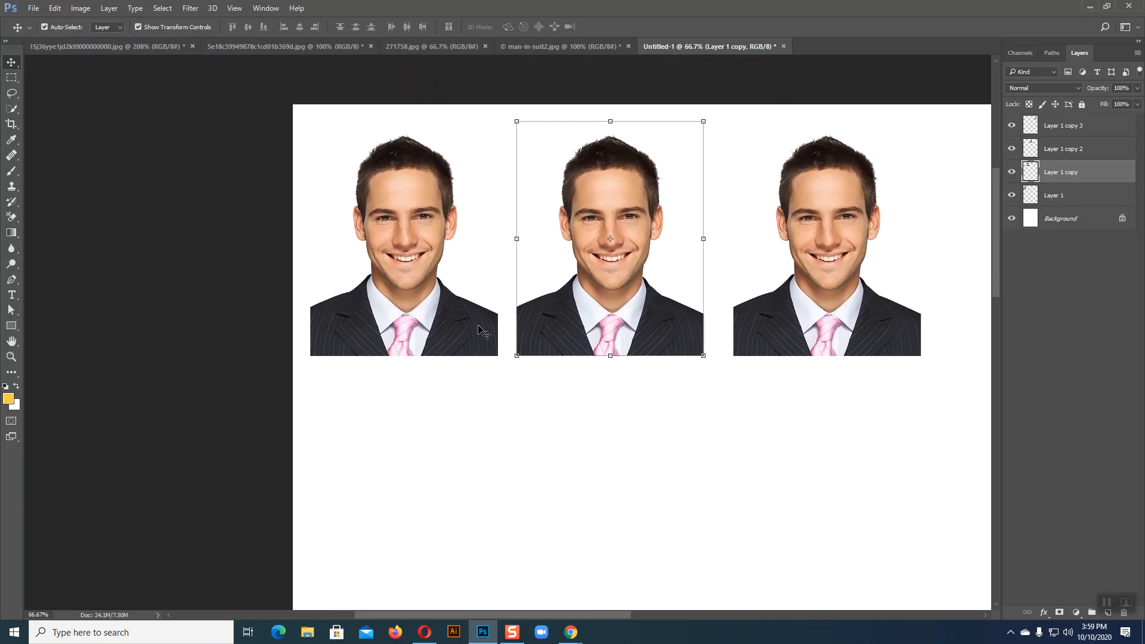
Delete the third and fourth portraits, keeping only the first two in the row
{"action": "left_click", "coordinate": [793, 328]}
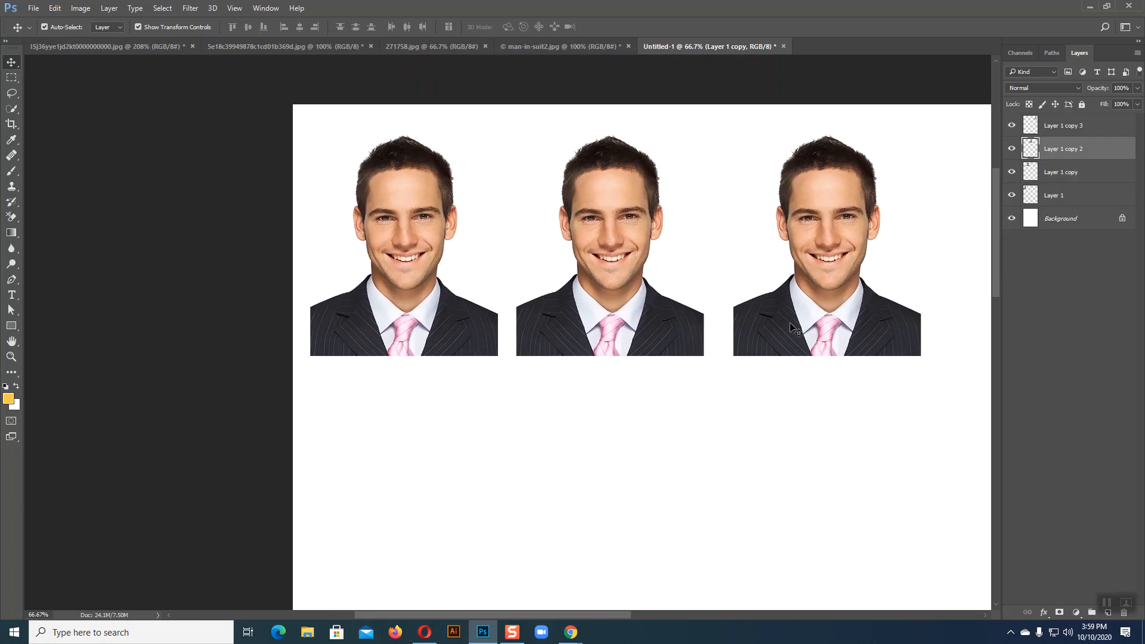
{"action": "key", "text": "Delete"}
{"action": "left_click_drag", "start_coordinate": [891, 368], "coordinate": [659, 361]}
{"action": "left_click", "coordinate": [838, 301]}
{"action": "left_click", "coordinate": [906, 314]}
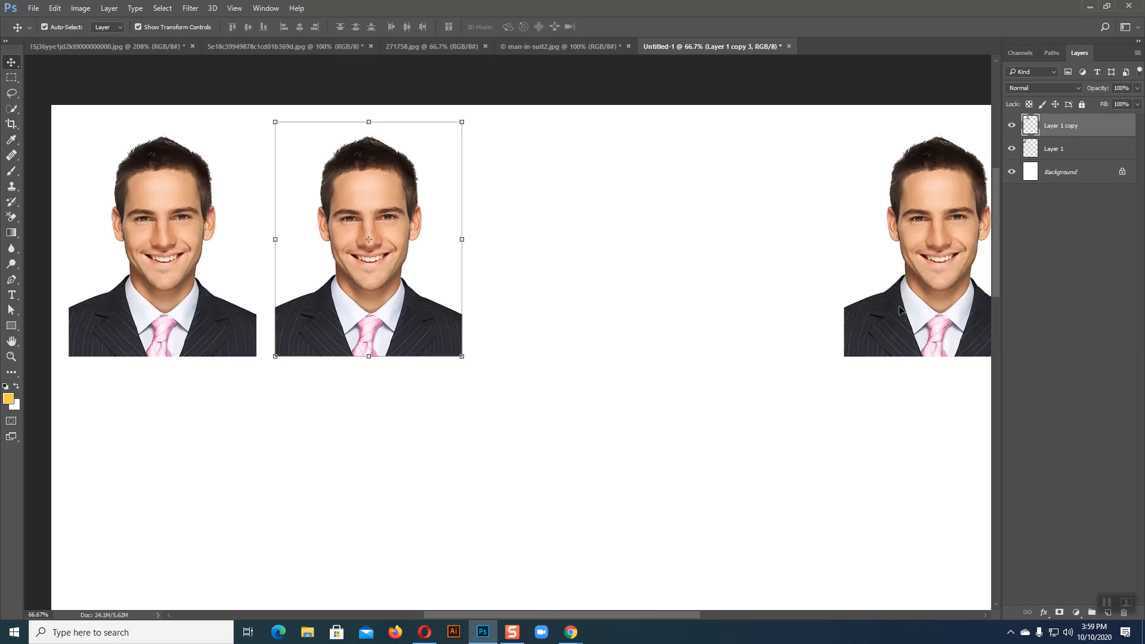
{"action": "key", "text": "Delete"}
Choose the Clone Stamp tool and make the second portrait's layer, Layer 1 copy, active
{"action": "left_click_drag", "start_coordinate": [554, 411], "coordinate": [760, 424]}
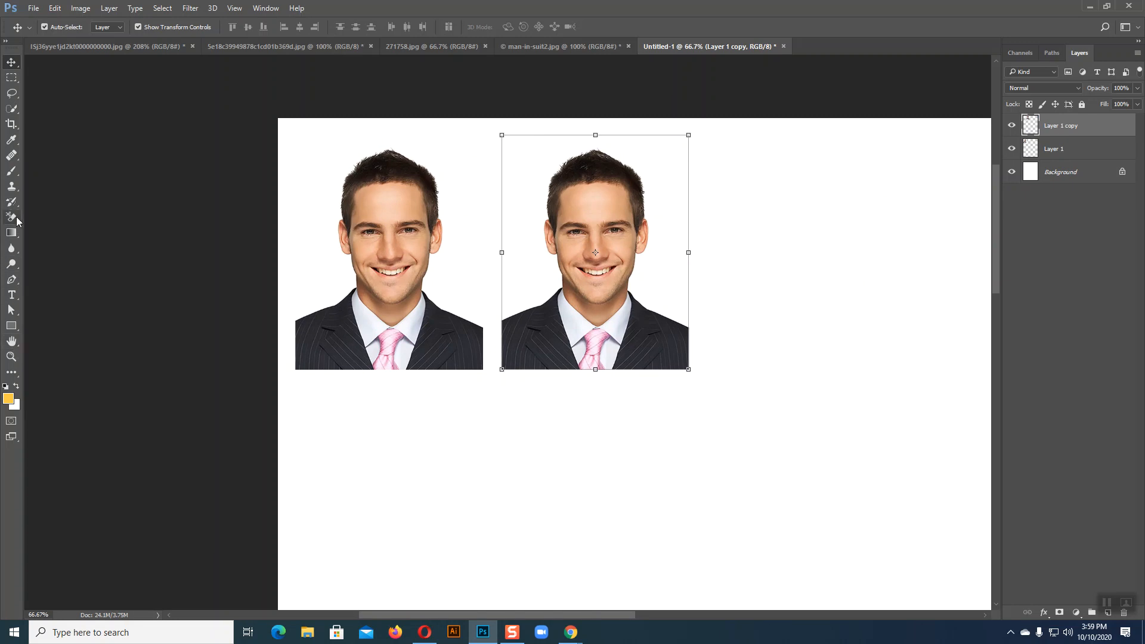
{"action": "left_click", "coordinate": [11, 186]}
{"action": "left_click", "coordinate": [54, 187]}
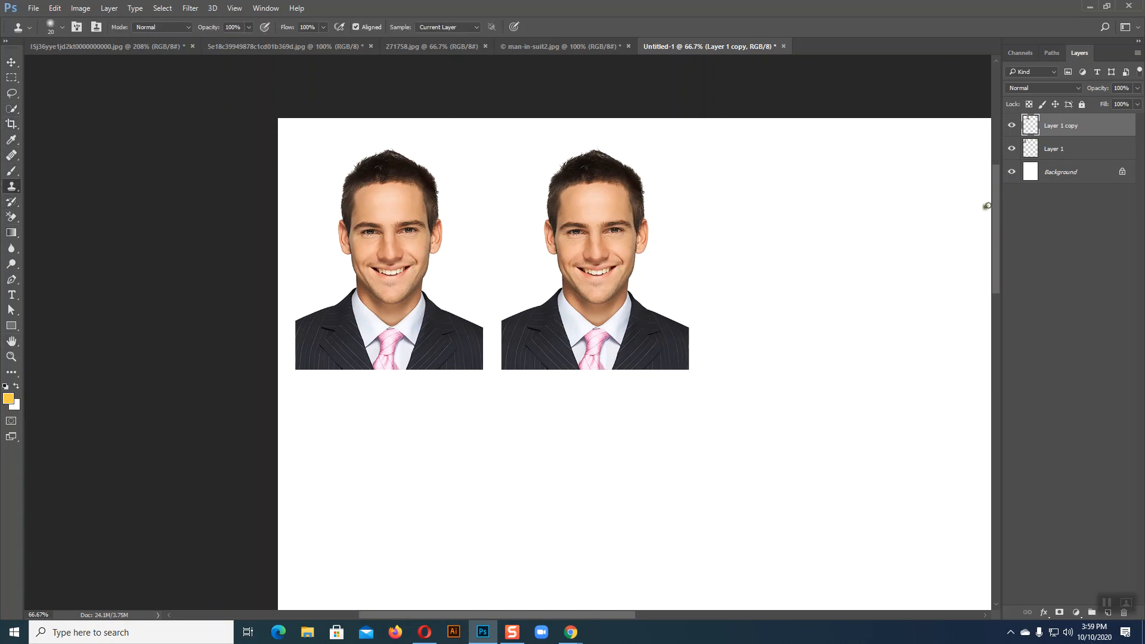
{"action": "left_click", "coordinate": [1067, 174]}
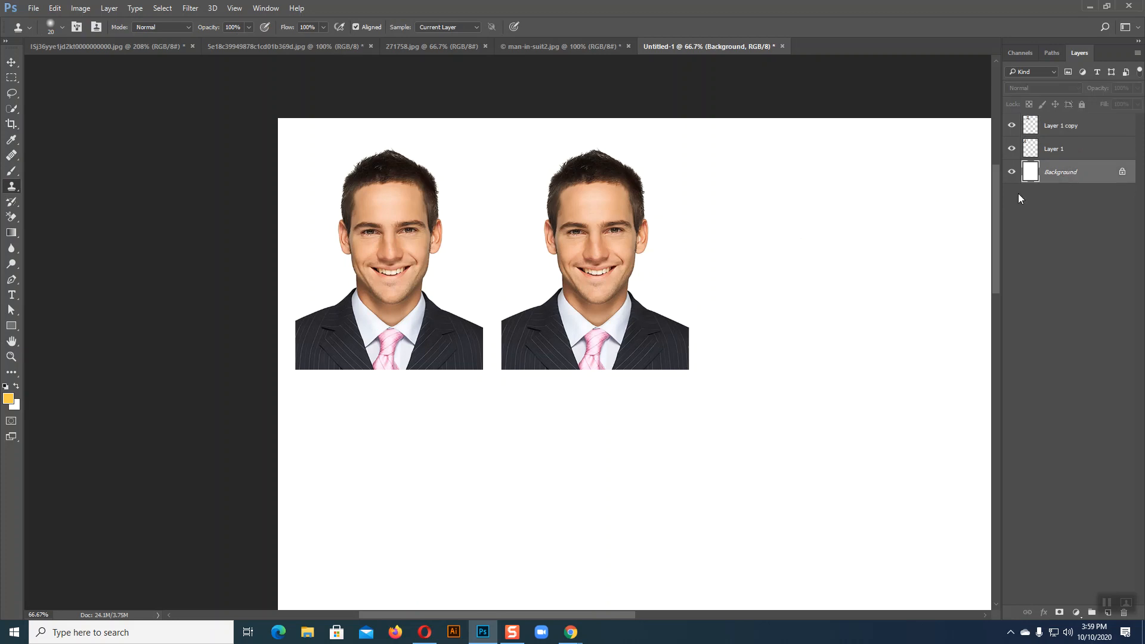
{"action": "left_click", "coordinate": [1069, 130]}
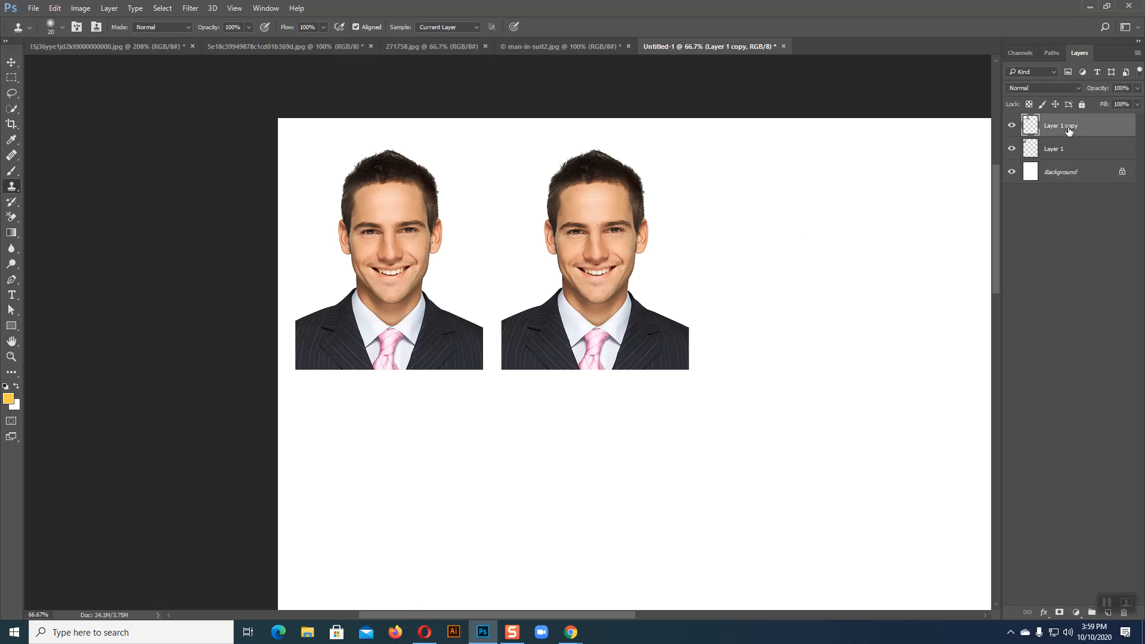
Delete the first portrait's layer, Layer 1, and undo the deletion
{"action": "left_click", "coordinate": [1065, 149]}
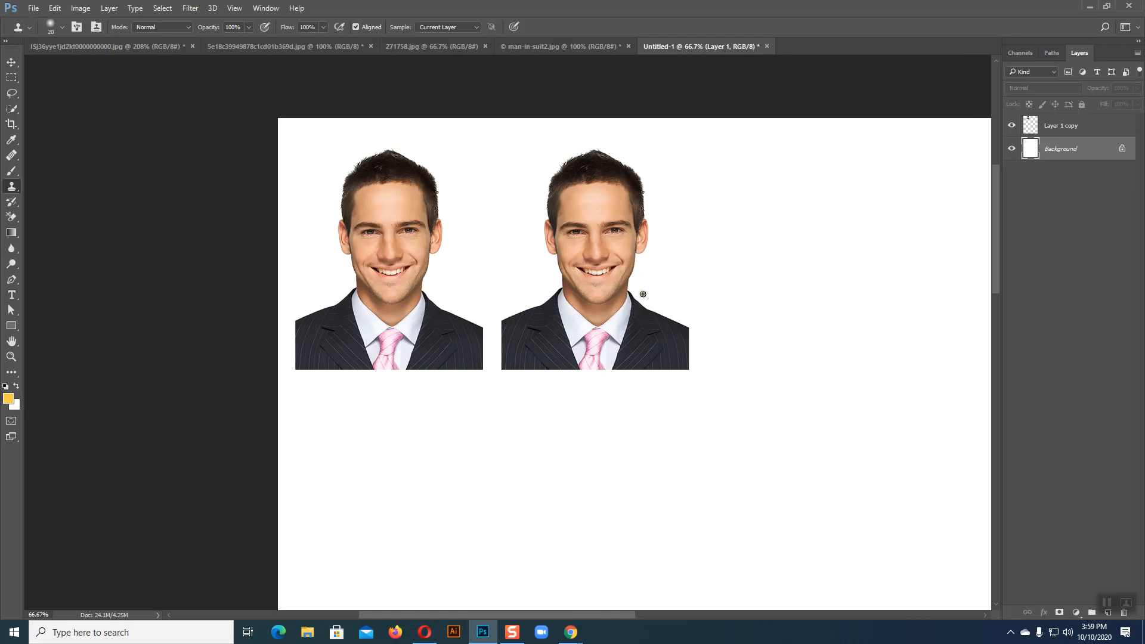
{"action": "key", "text": "Delete"}
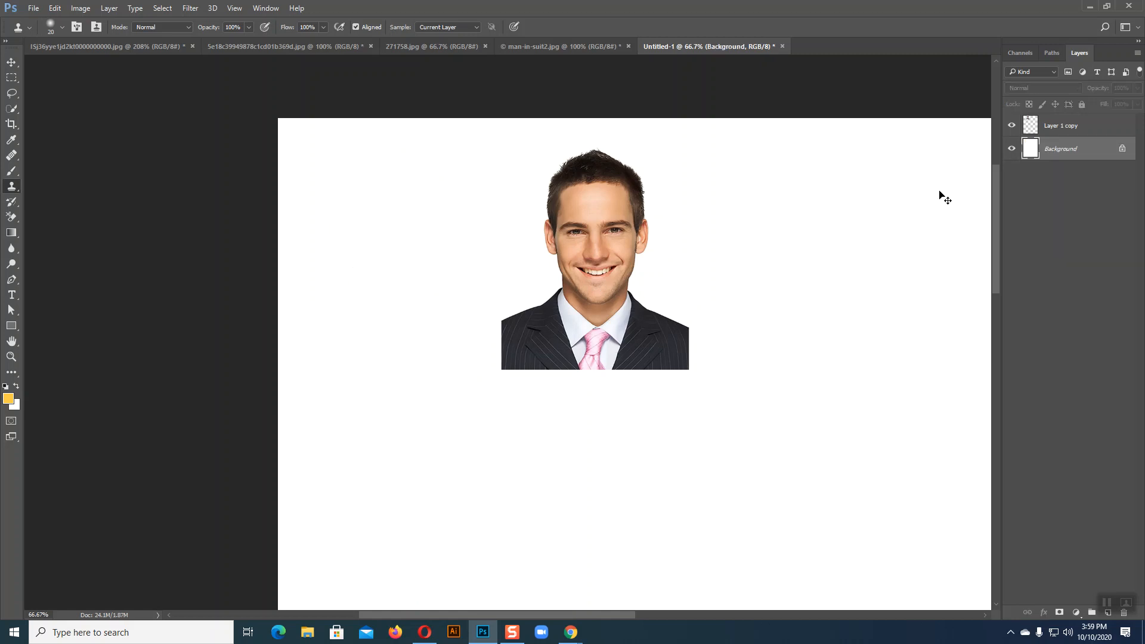
{"action": "key", "text": "ctrl+z"}
Try trimming the second portrait's shoulder on Layer 1 copy with a 35 px Clone Stamp, and undo the last stroke
{"action": "left_click", "coordinate": [1061, 132]}
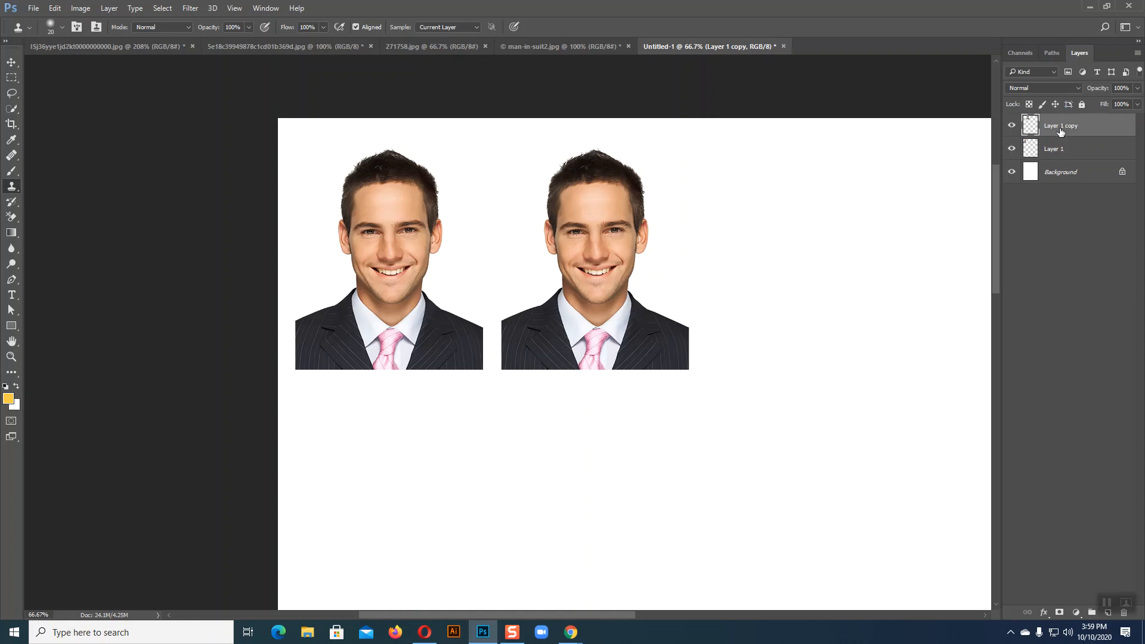
{"action": "left_click", "coordinate": [1055, 174]}
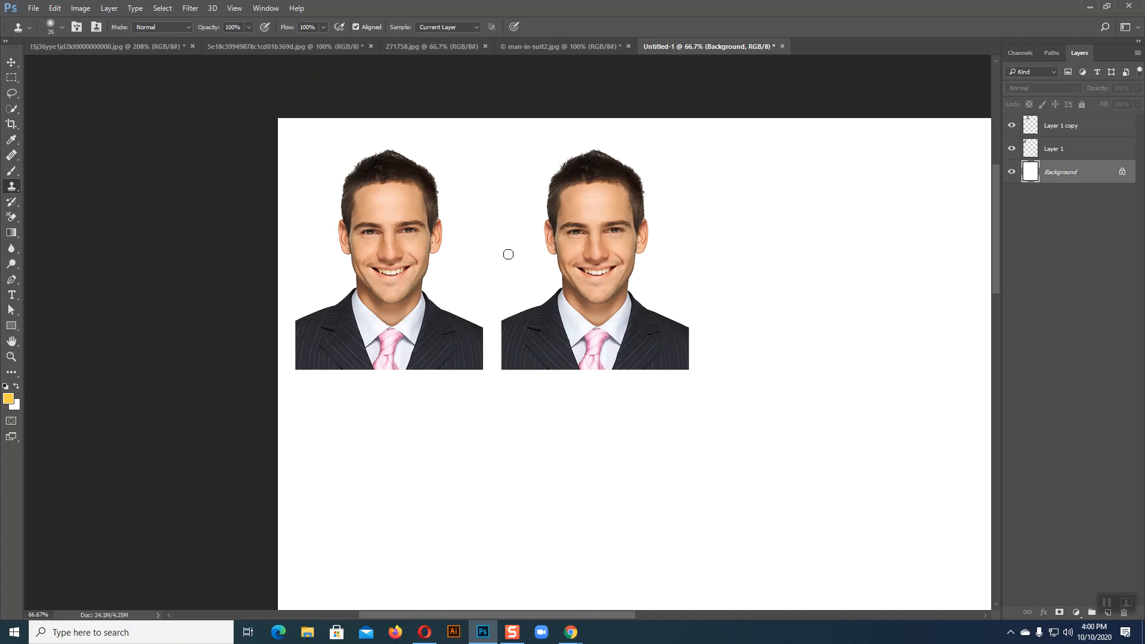
{"action": "left_click", "coordinate": [1055, 130]}
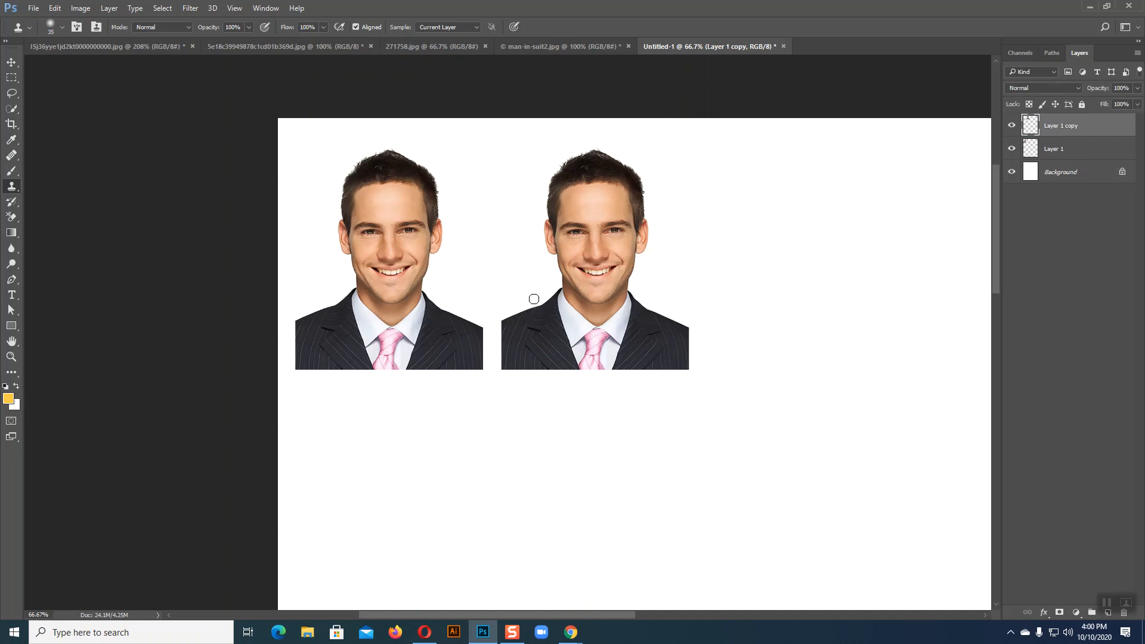
{"action": "mouse_move", "coordinate": [534, 302]}
{"action": "left_mouse_down"}
{"action": "mouse_move", "coordinate": [496, 321]}
{"action": "mouse_move", "coordinate": [539, 300]}
{"action": "mouse_move", "coordinate": [516, 311]}
{"action": "left_mouse_up"}
{"action": "mouse_move", "coordinate": [536, 303]}
{"action": "left_mouse_down"}
{"action": "mouse_move", "coordinate": [545, 295]}
{"action": "mouse_move", "coordinate": [495, 320]}
{"action": "left_mouse_up"}
{"action": "key", "text": "ctrl+z"}
Switch the Clone Stamp to a hard round brush with 100% hardness and a 35 px size
{"action": "left_click", "coordinate": [62, 26]}
{"action": "left_click", "coordinate": [50, 115]}
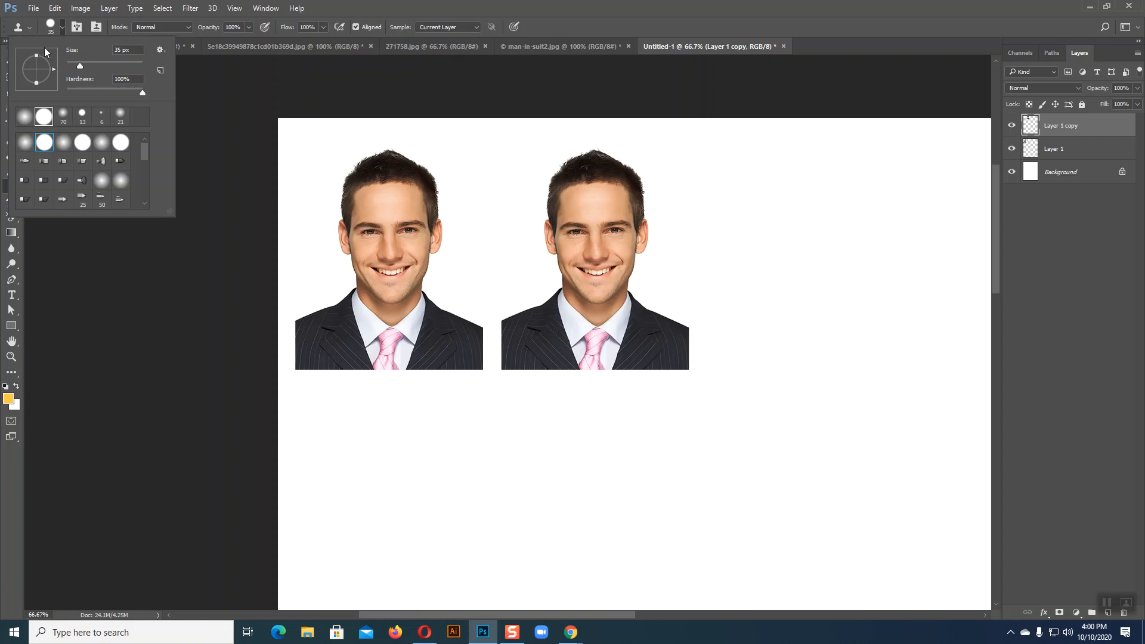
{"action": "left_click", "coordinate": [62, 24]}
Reduce the Clone Stamp brush to 15 px and clone white background along the second portrait's outer shoulder edge to straighten its outline
{"action": "key", "text": "ctrl+plus"}
{"action": "key", "text": "ctrl+plus"}
{"action": "key", "text": "ctrl+plus"}
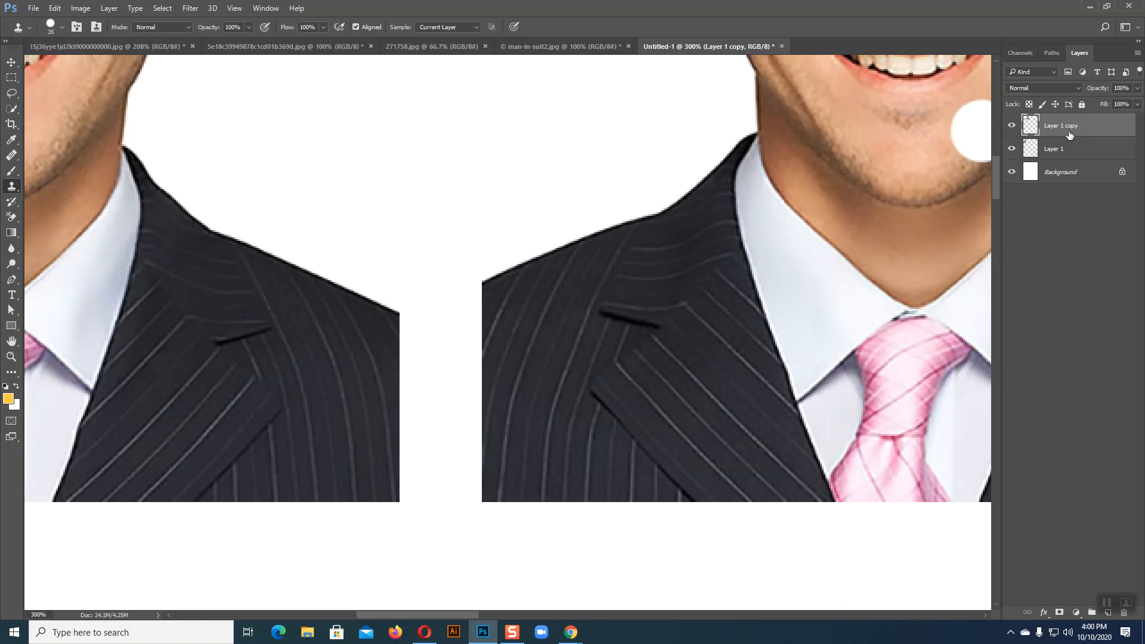
{"action": "key", "text": "bracketleft"}
{"action": "key", "text": "bracketleft"}
{"action": "mouse_move", "coordinate": [655, 199]}
{"action": "left_mouse_down"}
{"action": "mouse_move", "coordinate": [464, 293]}
{"action": "mouse_move", "coordinate": [634, 211]}
{"action": "left_mouse_up"}
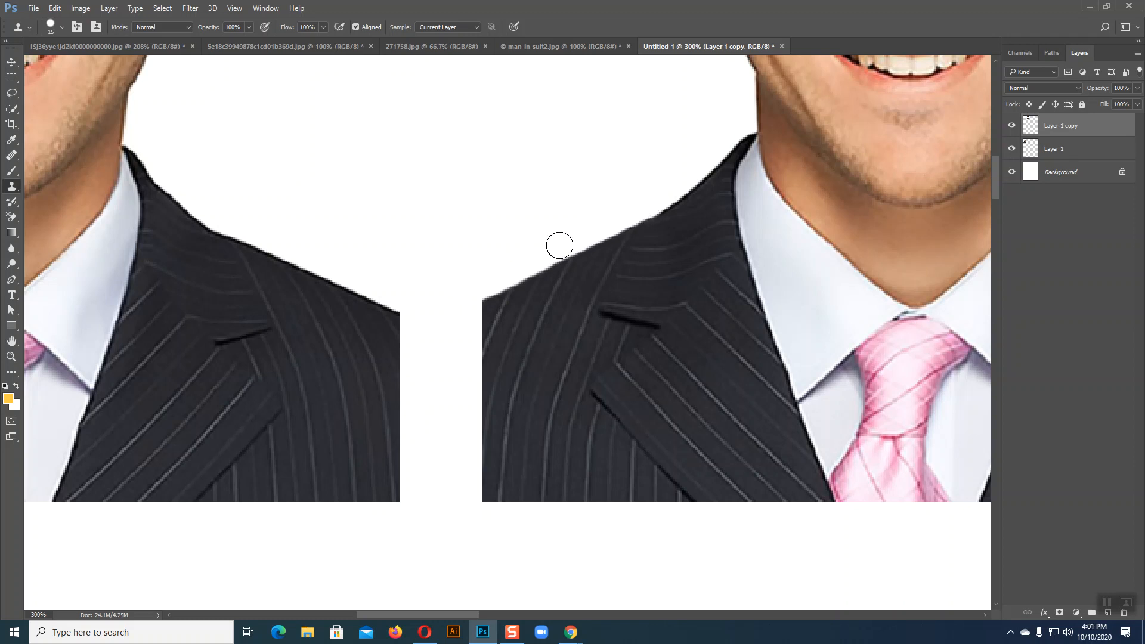
{"action": "left_click_drag", "start_coordinate": [480, 287], "coordinate": [465, 298]}
{"action": "key", "text": "ctrl+minus"}
{"action": "key", "text": "ctrl+minus"}
{"action": "key", "text": "ctrl+minus"}
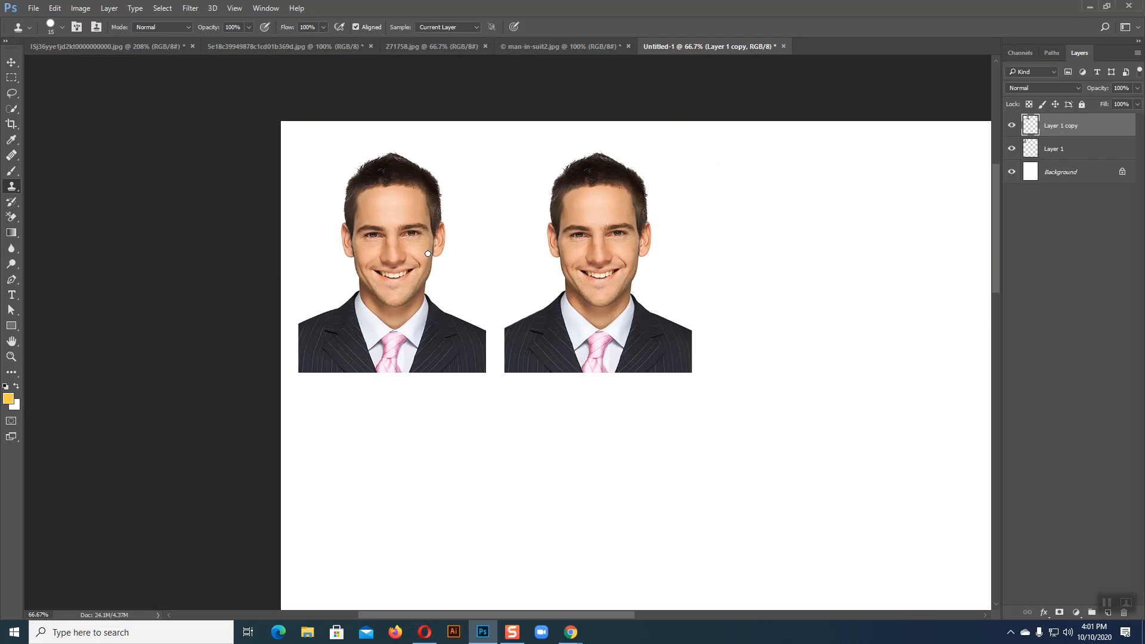
Delete the first, unretouched portrait on Layer 1 with the Move tool
{"action": "key", "text": "v"}
{"action": "left_click", "coordinate": [352, 332]}
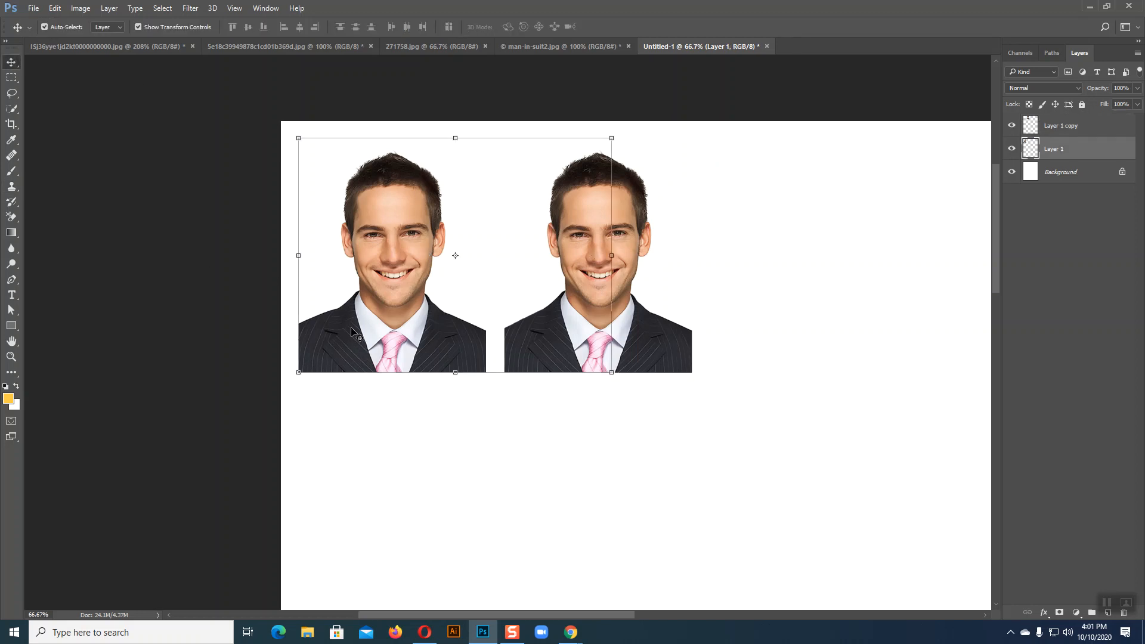
{"action": "key", "text": "Delete"}
Fill the page's top row with five copies of the retouched portrait and distribute them evenly by horizontal centers
{"action": "left_click_drag", "start_coordinate": [558, 332], "coordinate": [765, 335]}
{"action": "key", "text": "ctrl+j"}
{"action": "key", "text": "ctrl+minus"}
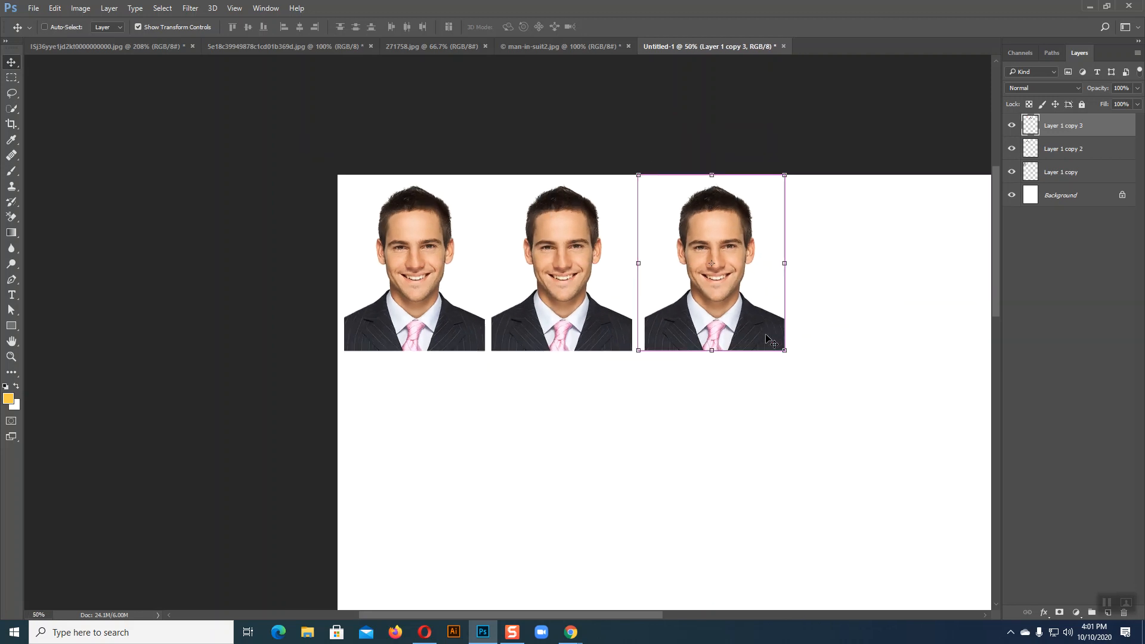
{"action": "key", "text": "ctrl+minus"}
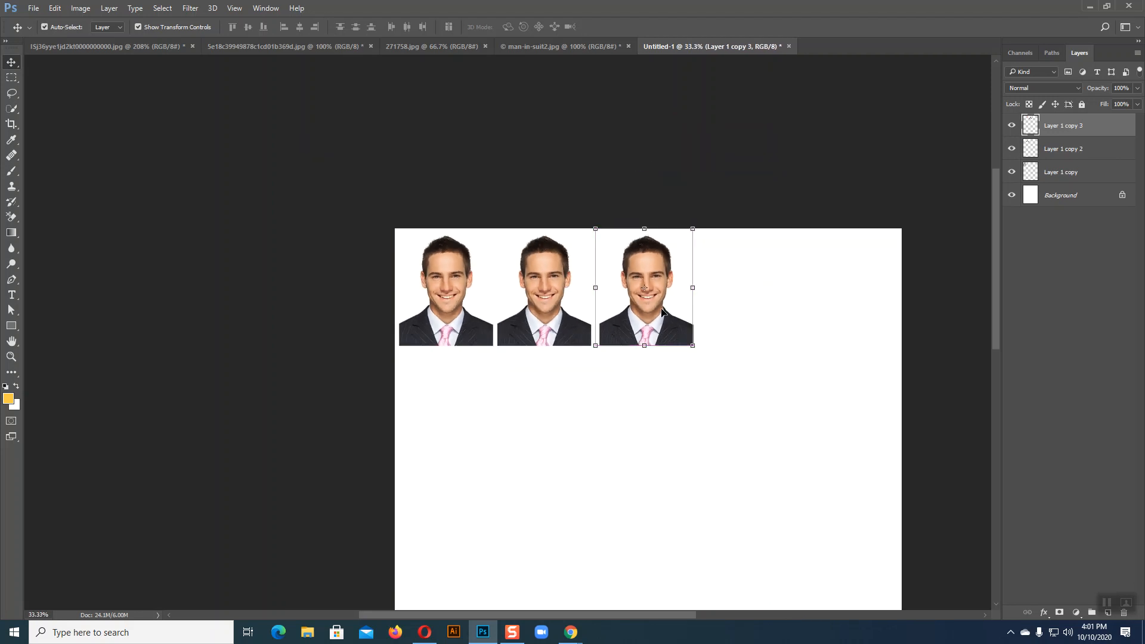
{"action": "left_click_drag", "start_coordinate": [660, 320], "coordinate": [885, 301]}
{"action": "key", "text": "ctrl+j"}
{"action": "left_click_drag", "start_coordinate": [863, 417], "coordinate": [373, 309]}
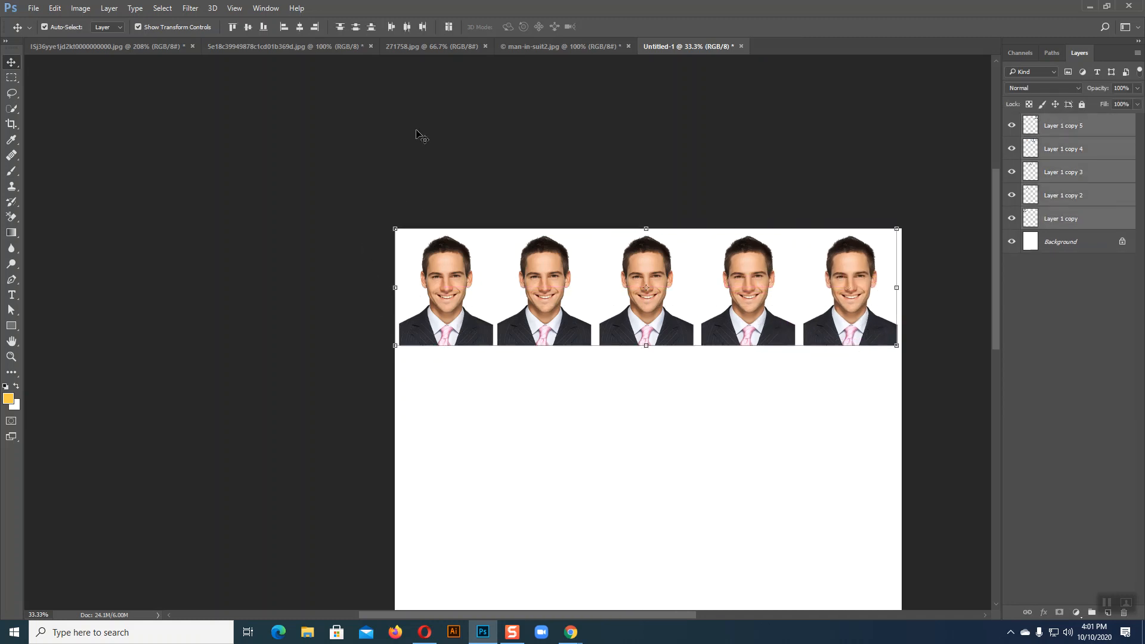
{"action": "left_click", "coordinate": [407, 27]}
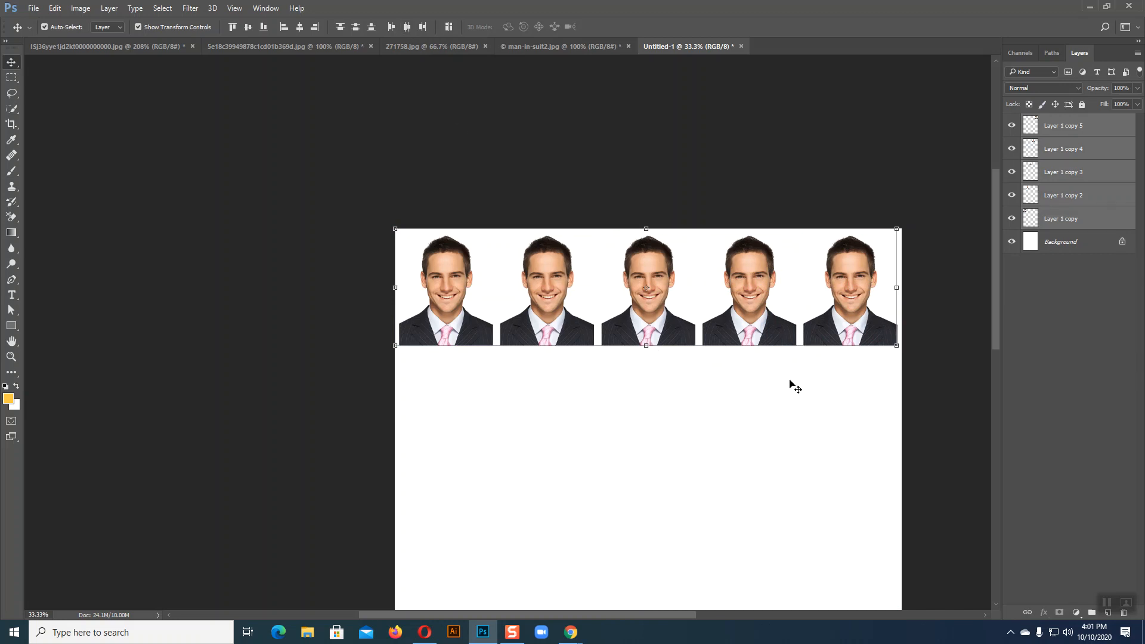
Duplicate the row of five portraits down the page to build a grid of five rows
{"action": "left_click_drag", "start_coordinate": [653, 334], "coordinate": [653, 457]}
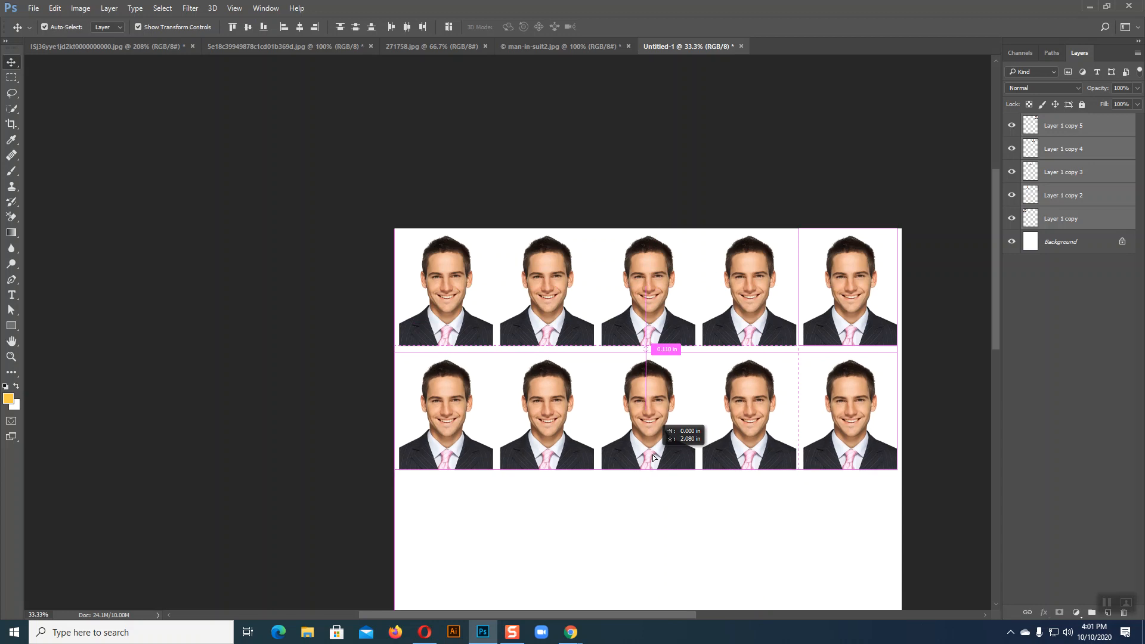
{"action": "left_click_drag", "start_coordinate": [653, 454], "coordinate": [652, 454]}
{"action": "scroll", "coordinate": [652, 454], "scroll_direction": "down", "scroll_amount": 5}
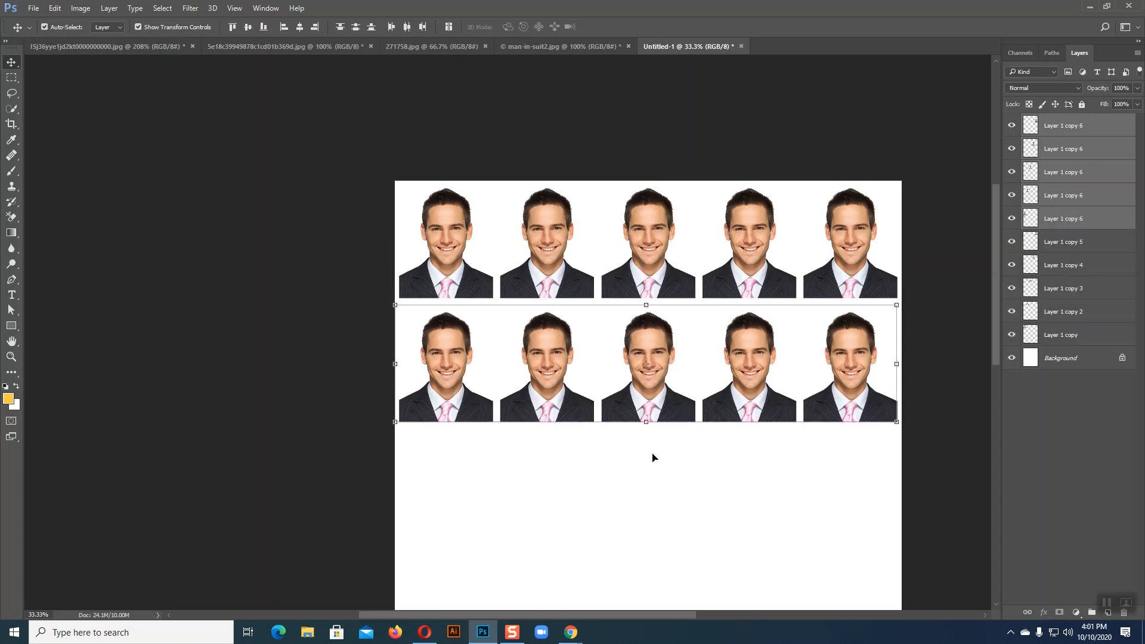
{"action": "left_click_drag", "start_coordinate": [659, 288], "coordinate": [657, 410]}
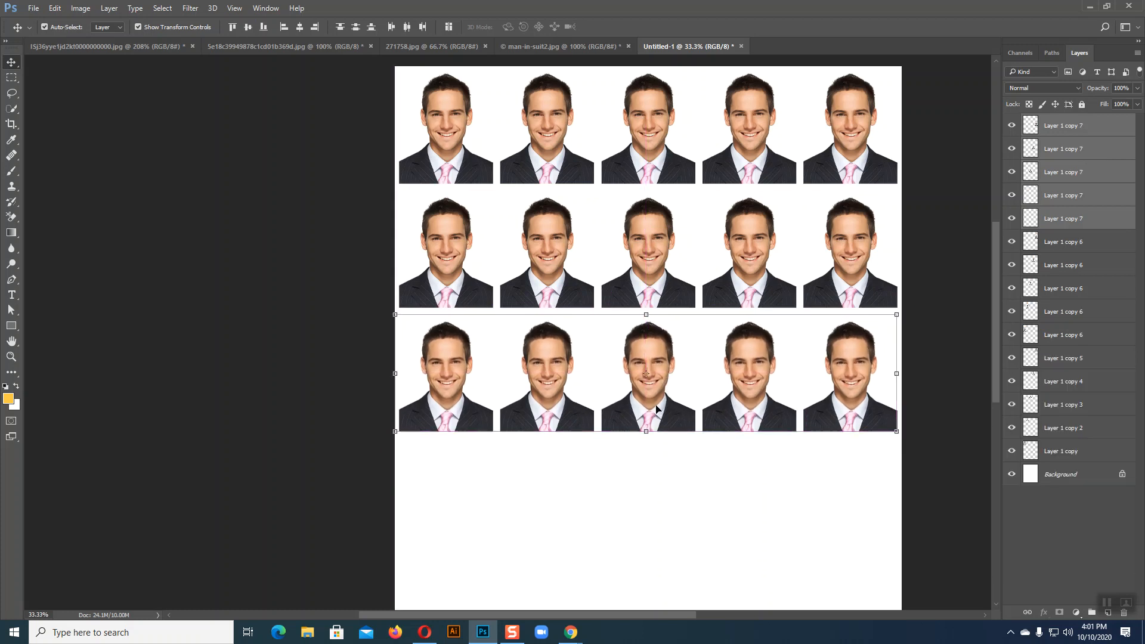
{"action": "scroll", "coordinate": [662, 396], "scroll_direction": "down", "scroll_amount": 4}
{"action": "left_click_drag", "start_coordinate": [673, 278], "coordinate": [668, 509]}
{"action": "left_click", "coordinate": [657, 562]}
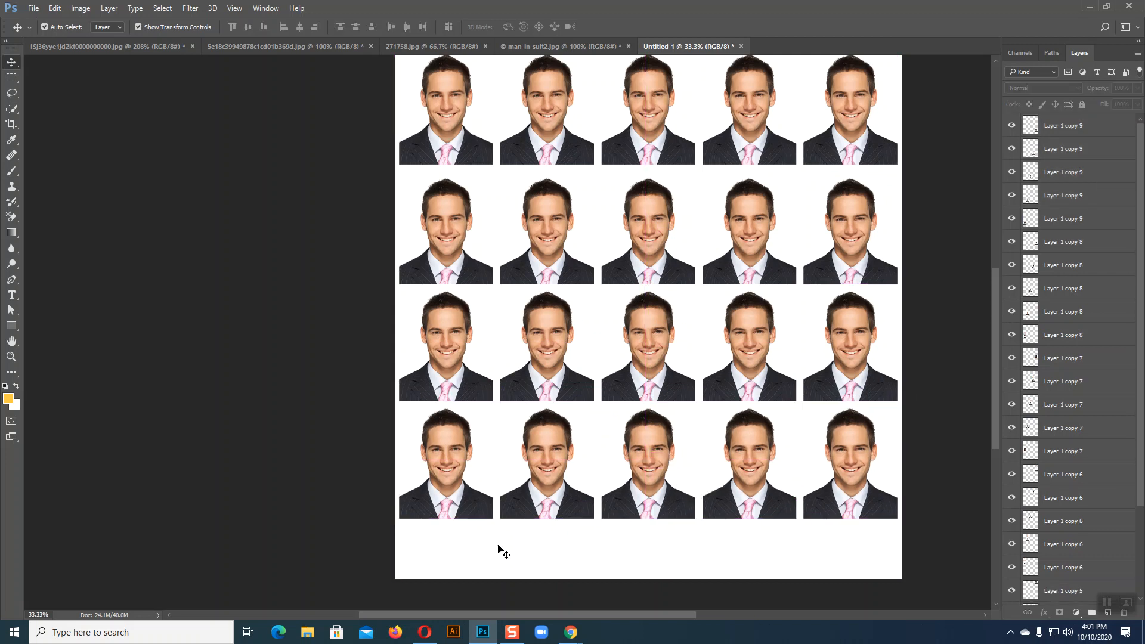
Delete all the portrait copy layers above the Background and close the Untitled-1 document without saving
{"action": "scroll", "coordinate": [952, 549], "scroll_direction": "up", "scroll_amount": 2}
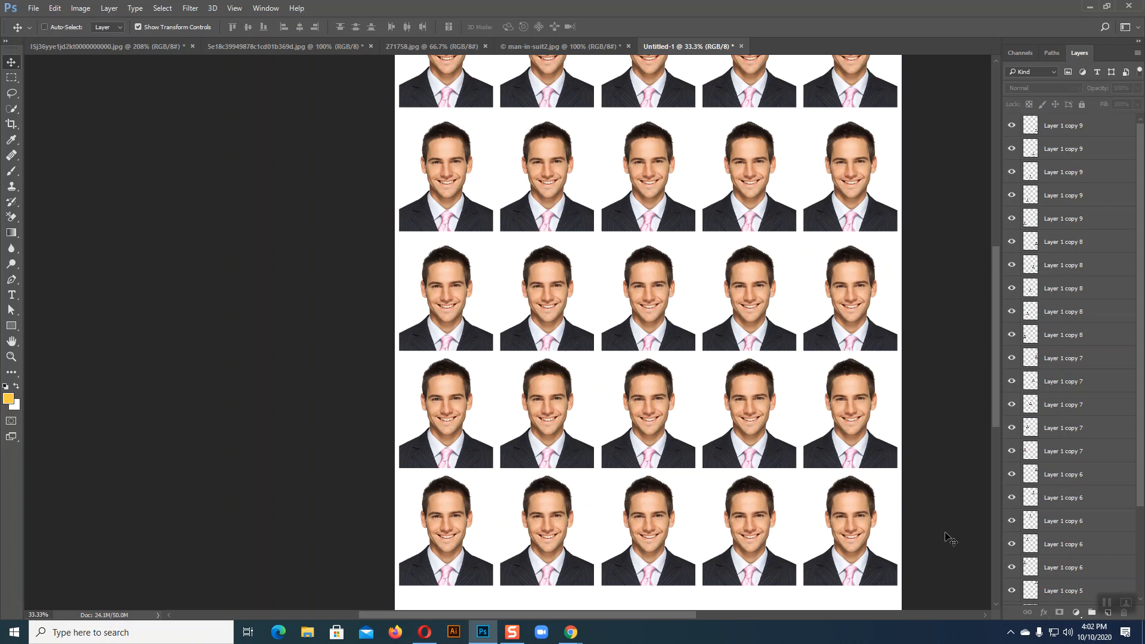
{"action": "key", "text": "ctrl+minus"}
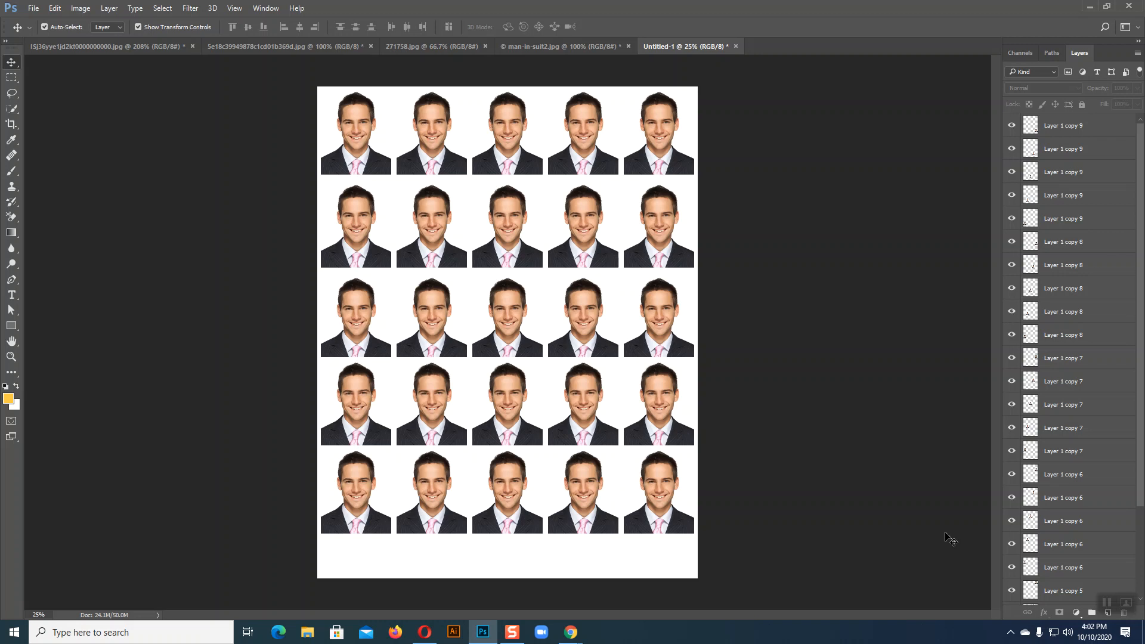
{"action": "key", "text": "ctrl+a"}
{"action": "left_click", "coordinate": [1045, 128]}
{"action": "scroll", "coordinate": [1117, 439], "scroll_direction": "down", "scroll_amount": 5}
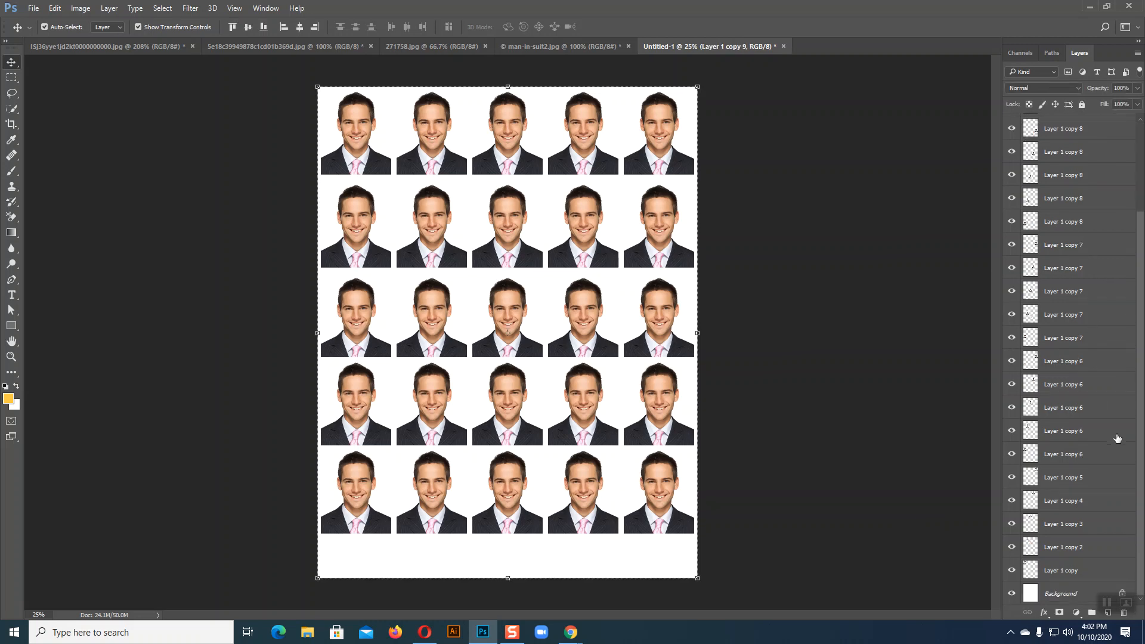
{"action": "left_click", "coordinate": [1071, 573], "text": "shift"}
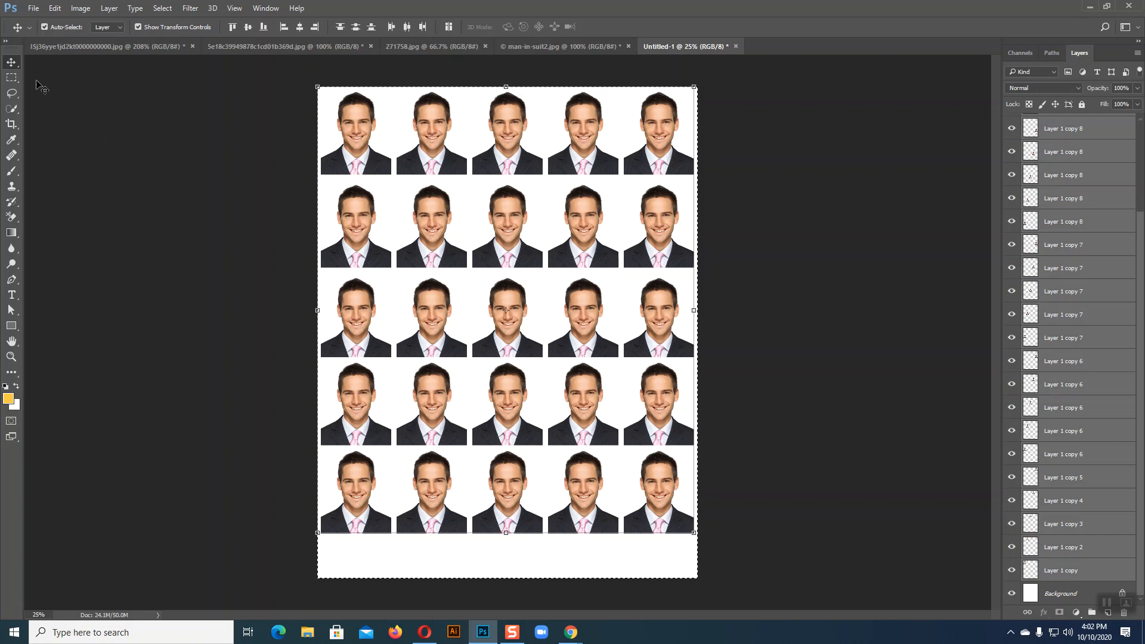
{"action": "left_click", "coordinate": [12, 78]}
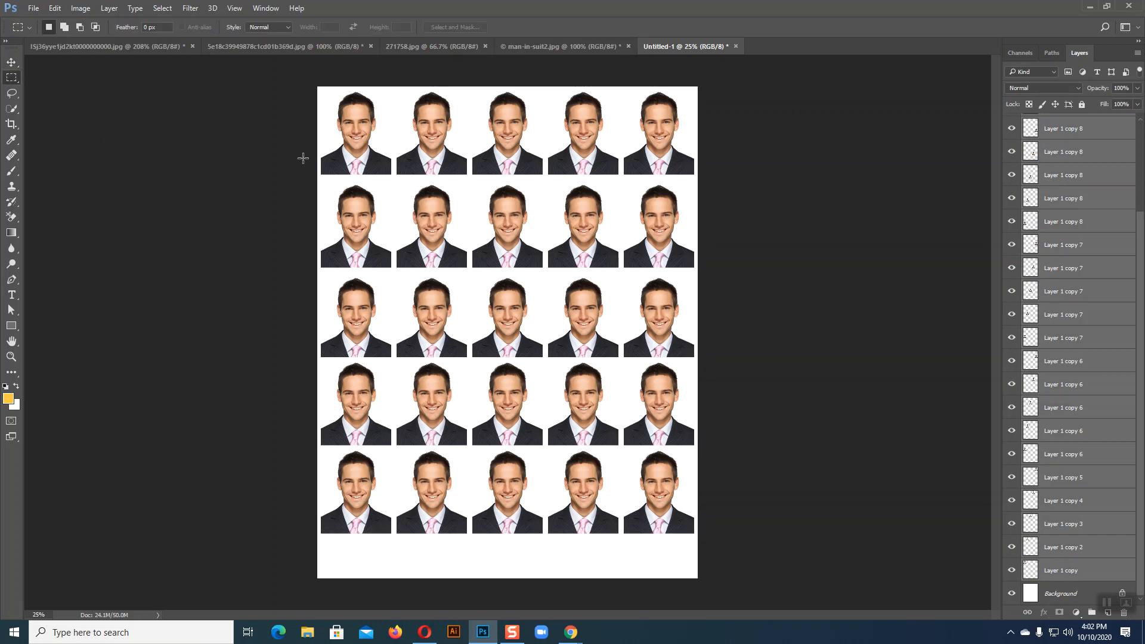
{"action": "key", "text": "Delete"}
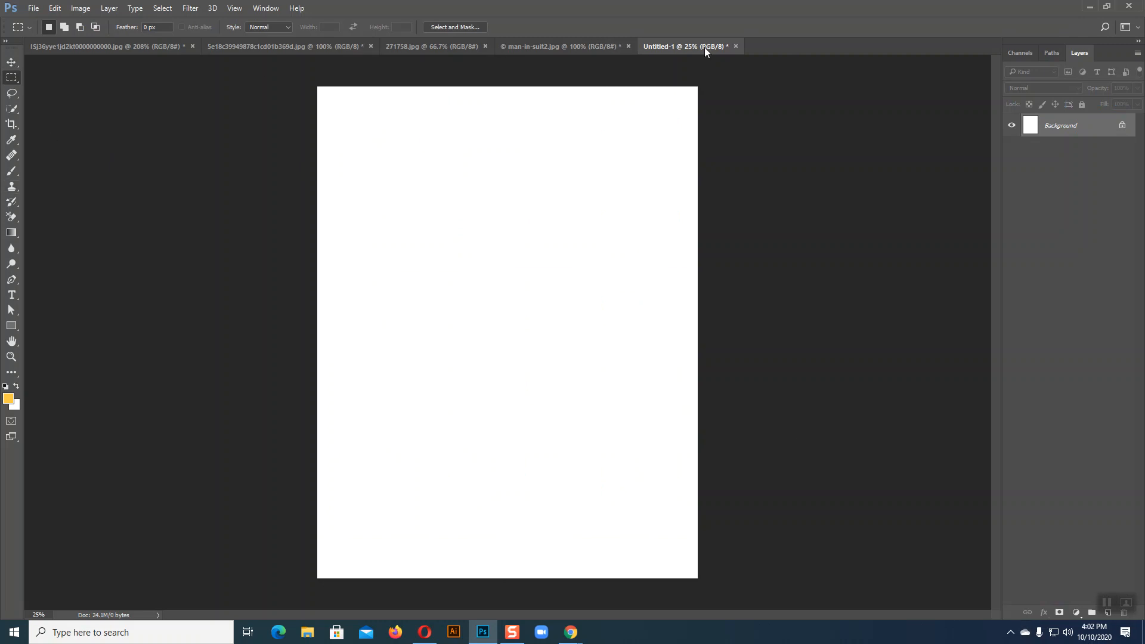
{"action": "left_click", "coordinate": [736, 46]}
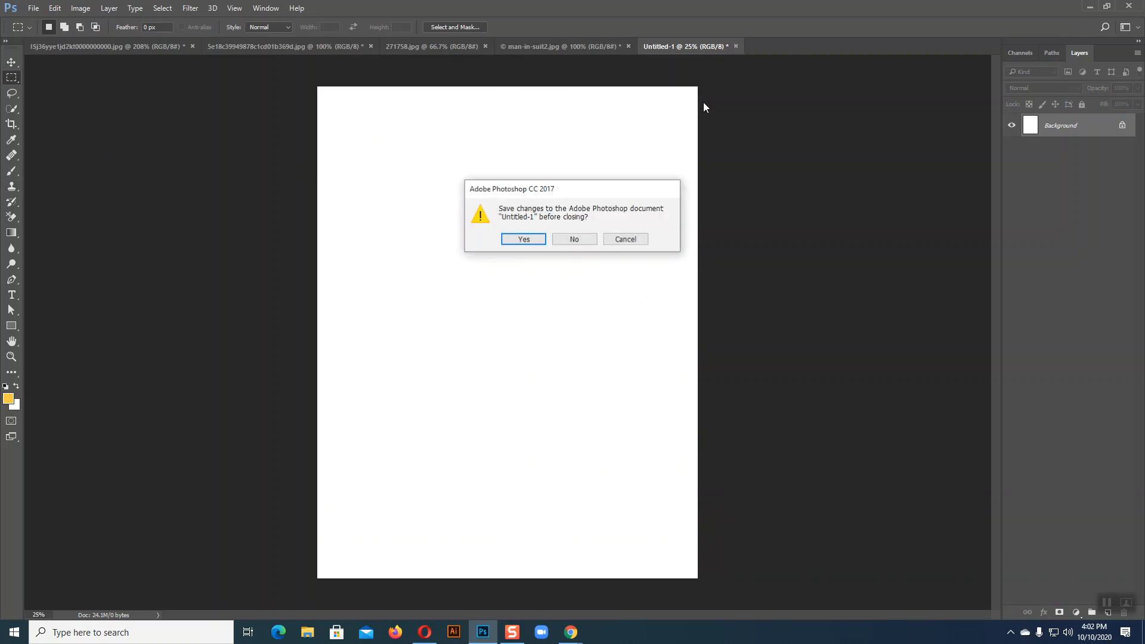
{"action": "left_click", "coordinate": [574, 239]}
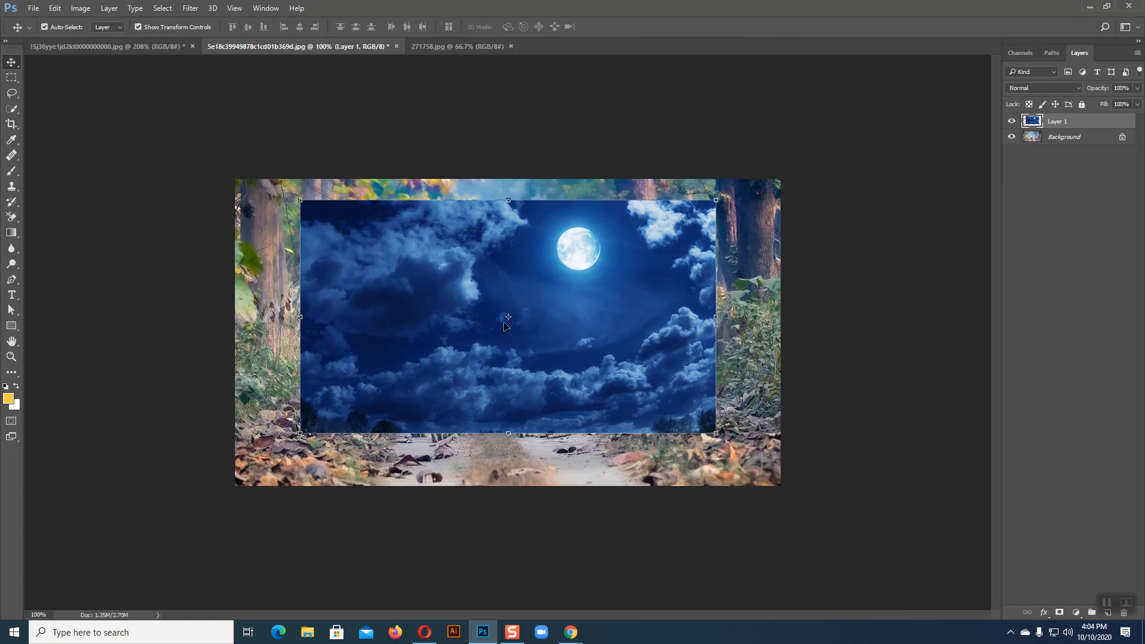
Shift the moonlit sky on Layer 1 slightly down and to the left over the forest photo
{"action": "left_click_drag", "start_coordinate": [571, 318], "coordinate": [553, 333]}
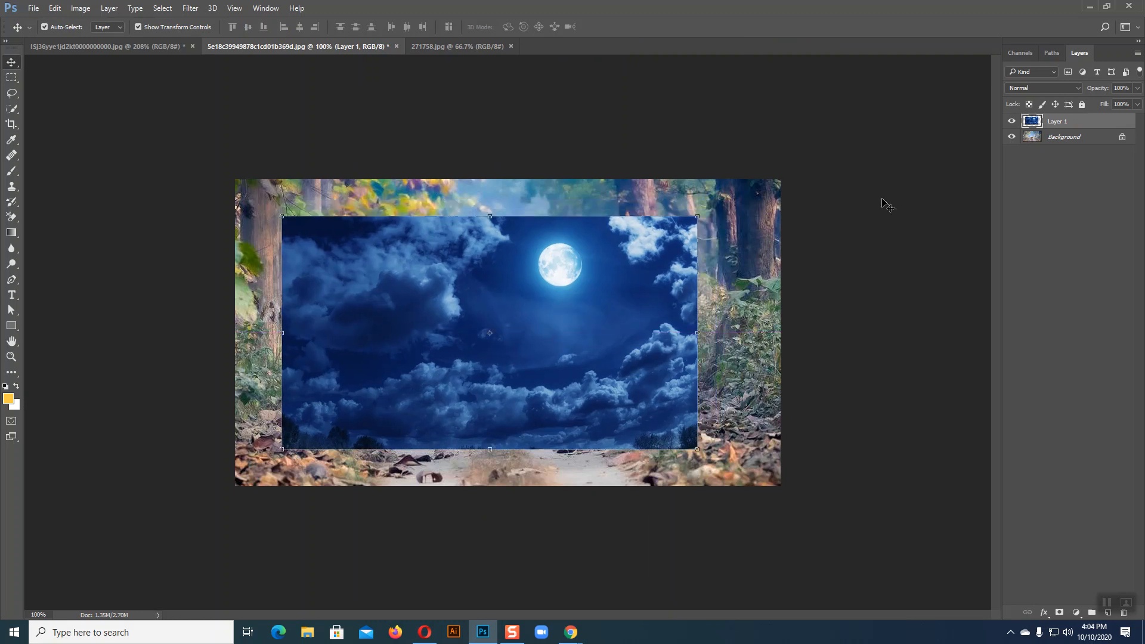
{"action": "left_click", "coordinate": [1059, 141]}
{"action": "left_click", "coordinate": [1057, 129]}
Try trimming the right side of the whole composition with the Crop tool and undo it
{"action": "left_click", "coordinate": [11, 125]}
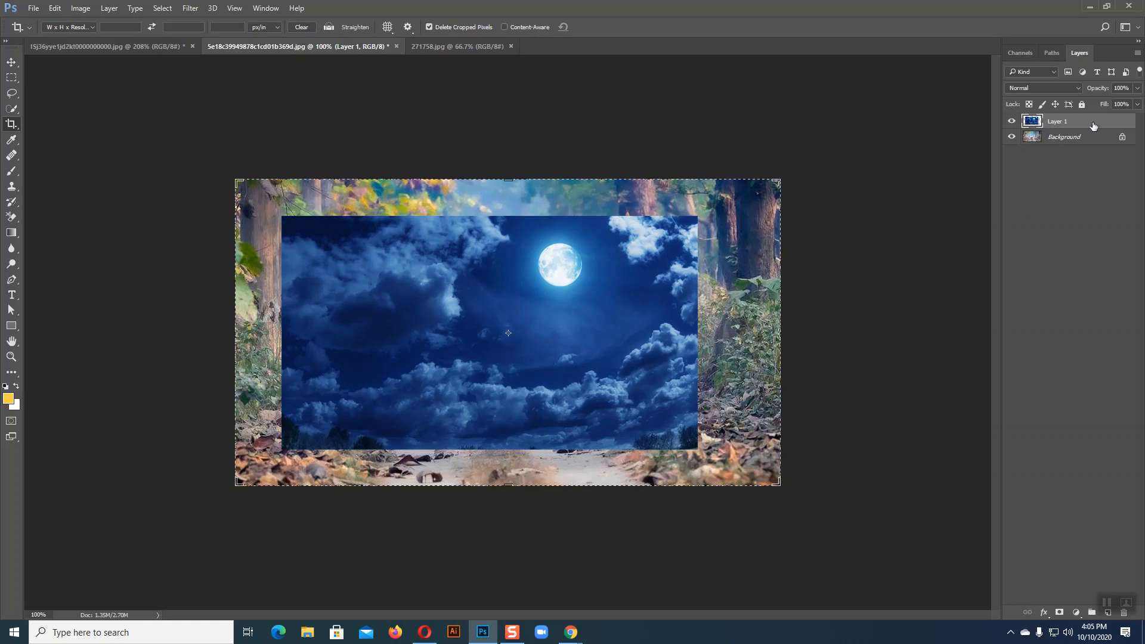
{"action": "left_click_drag", "start_coordinate": [779, 333], "coordinate": [687, 335]}
{"action": "key", "text": "Return"}
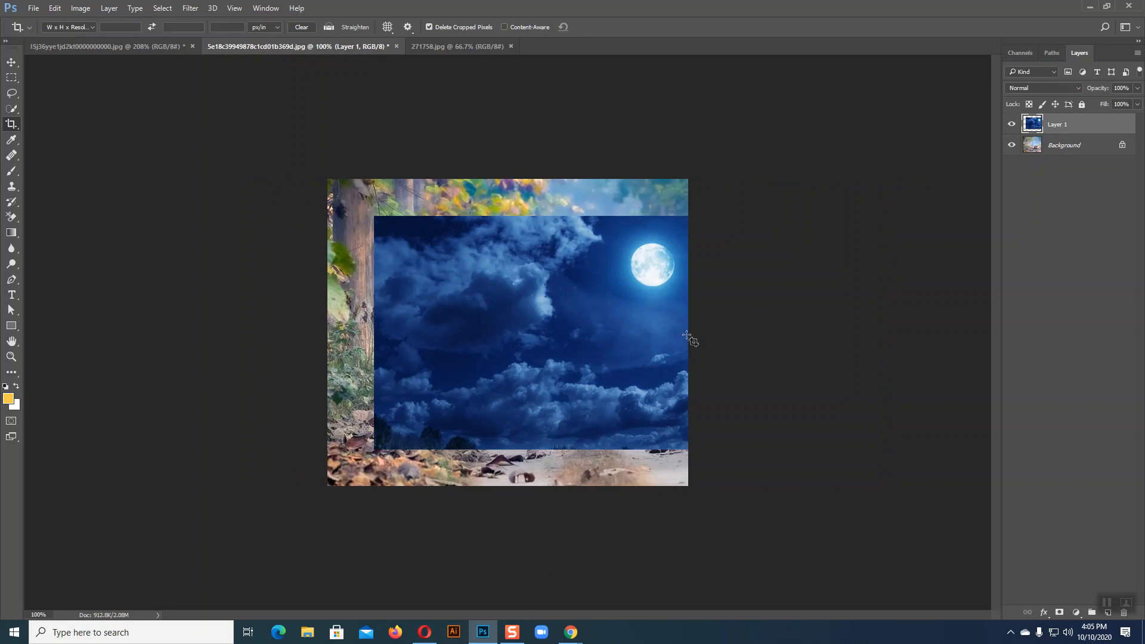
{"action": "key", "text": "ctrl+z"}
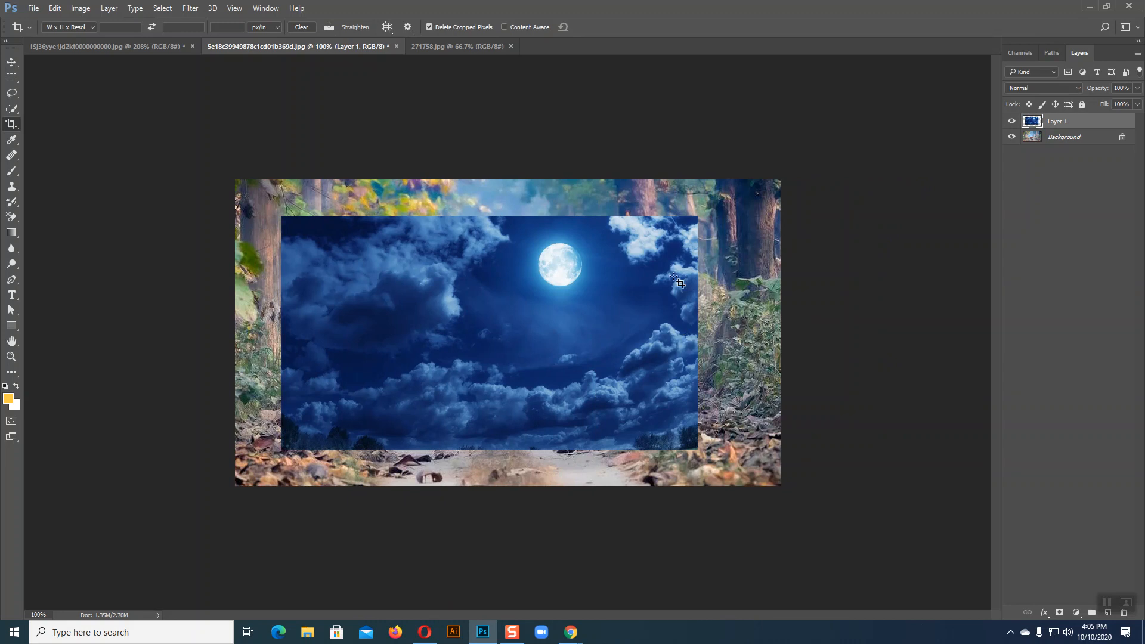
Try cropping the composition to a rectangle inside the moonlit sky with the Crop tool and undo it
{"action": "left_click_drag", "start_coordinate": [325, 254], "coordinate": [680, 431]}
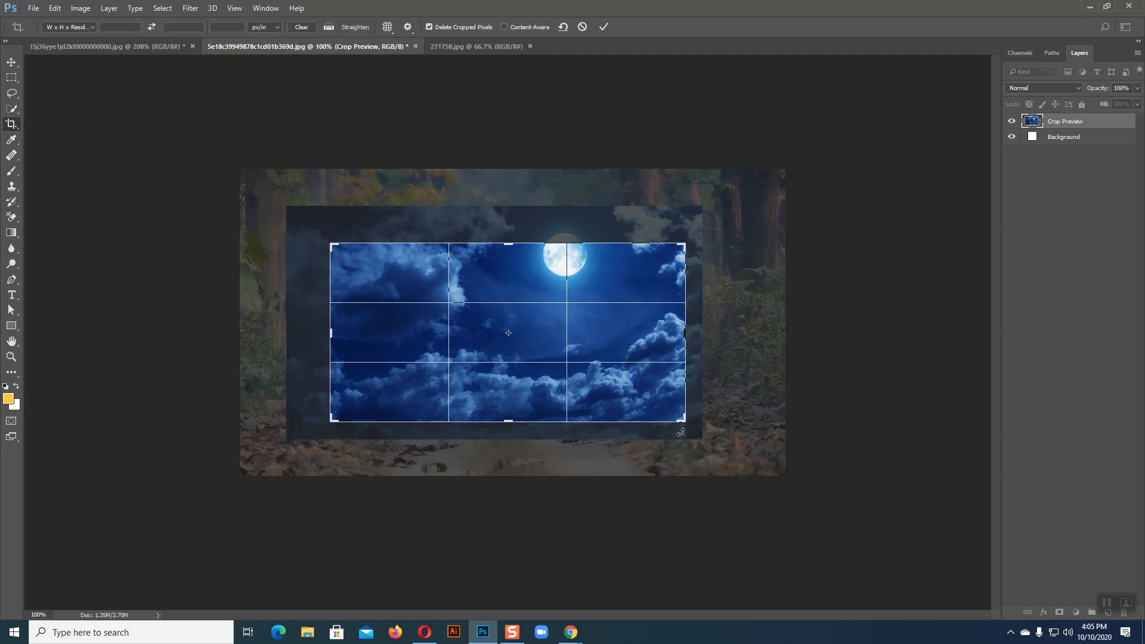
{"action": "key", "text": "Return"}
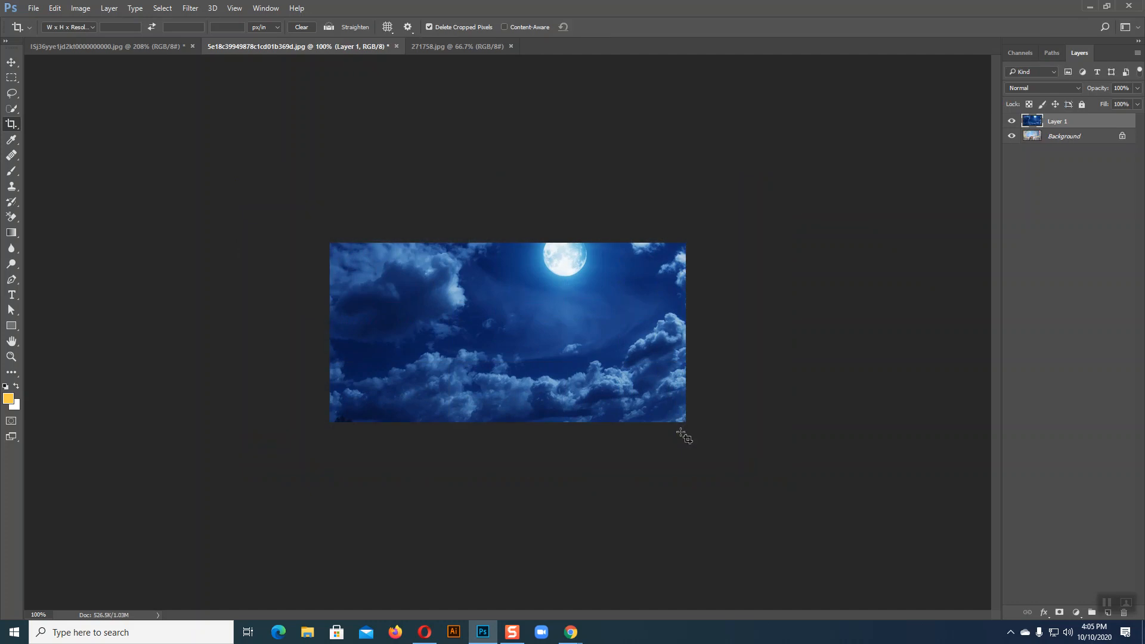
{"action": "key", "text": "ctrl+z"}
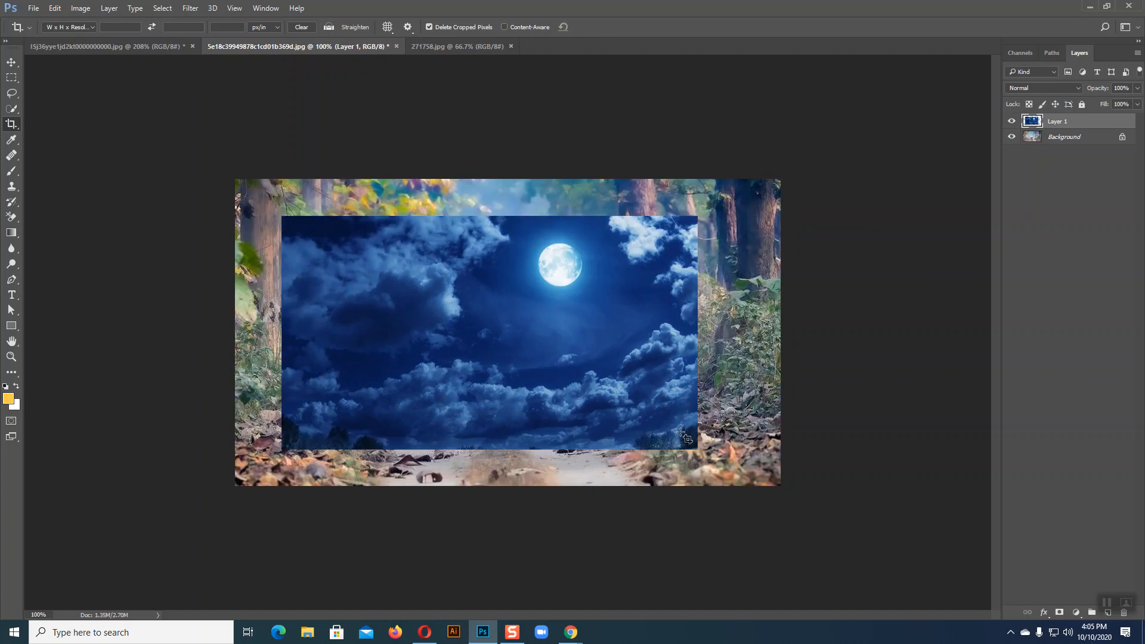
Try cropping the image to a rectangular marquee around the moon and clouds, undo the crop and deselect
{"action": "left_click", "coordinate": [12, 78]}
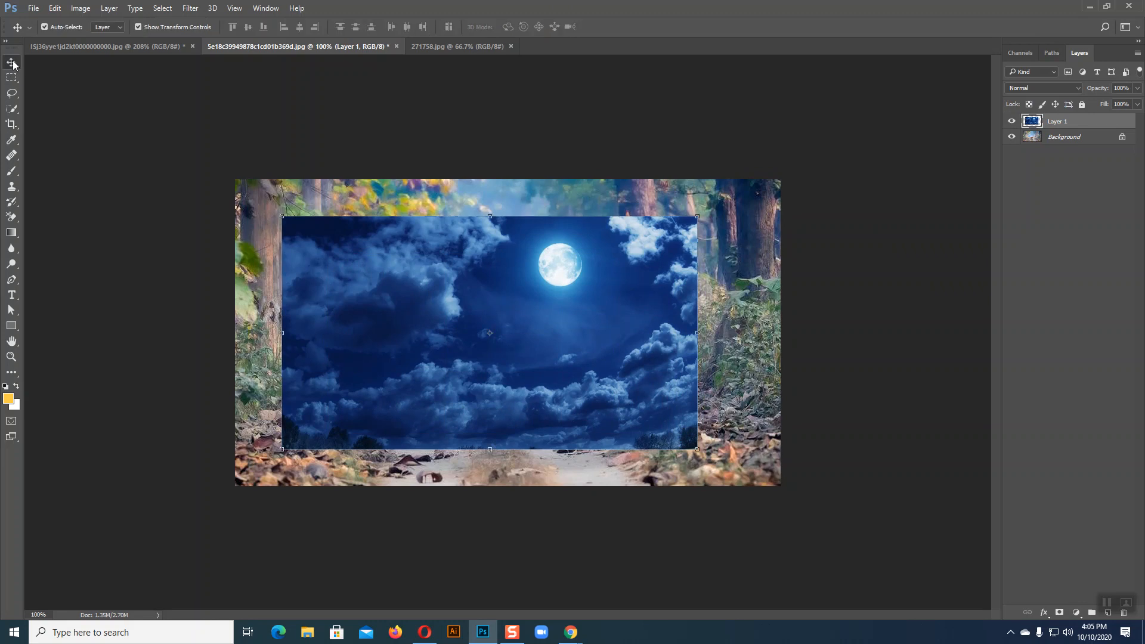
{"action": "left_click_drag", "start_coordinate": [343, 238], "coordinate": [638, 401]}
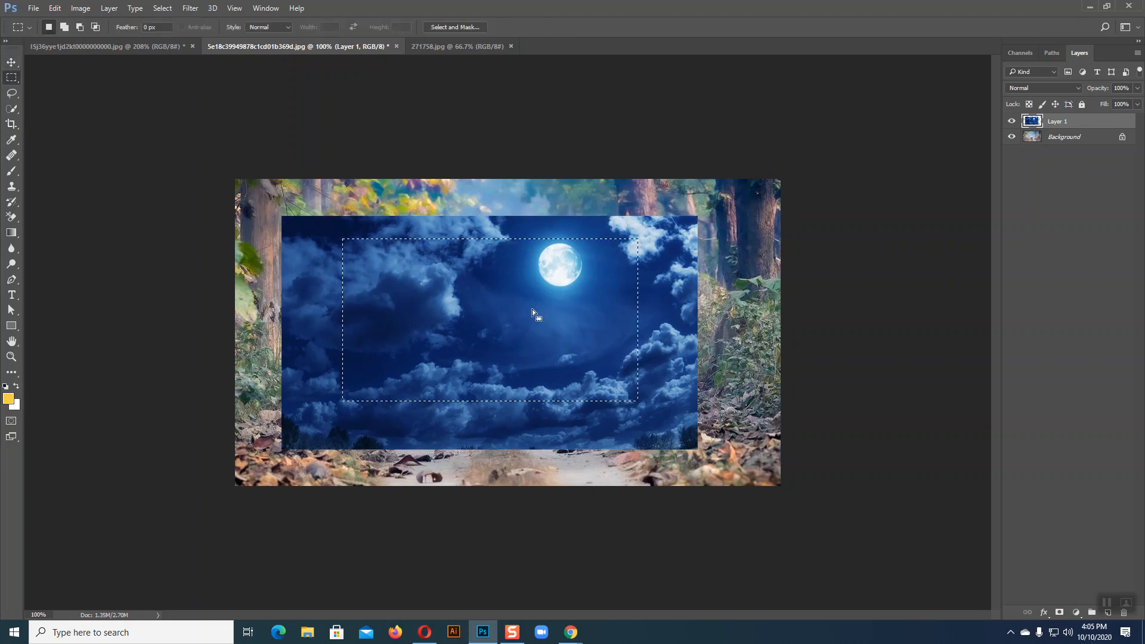
{"action": "left_click", "coordinate": [81, 12]}
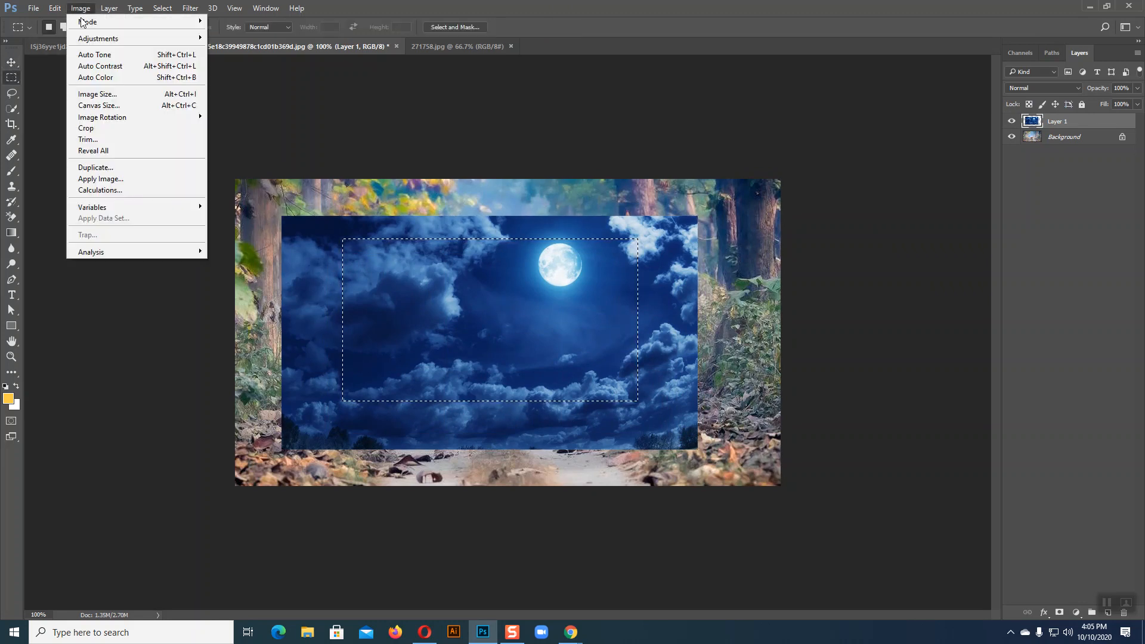
{"action": "left_click", "coordinate": [92, 130]}
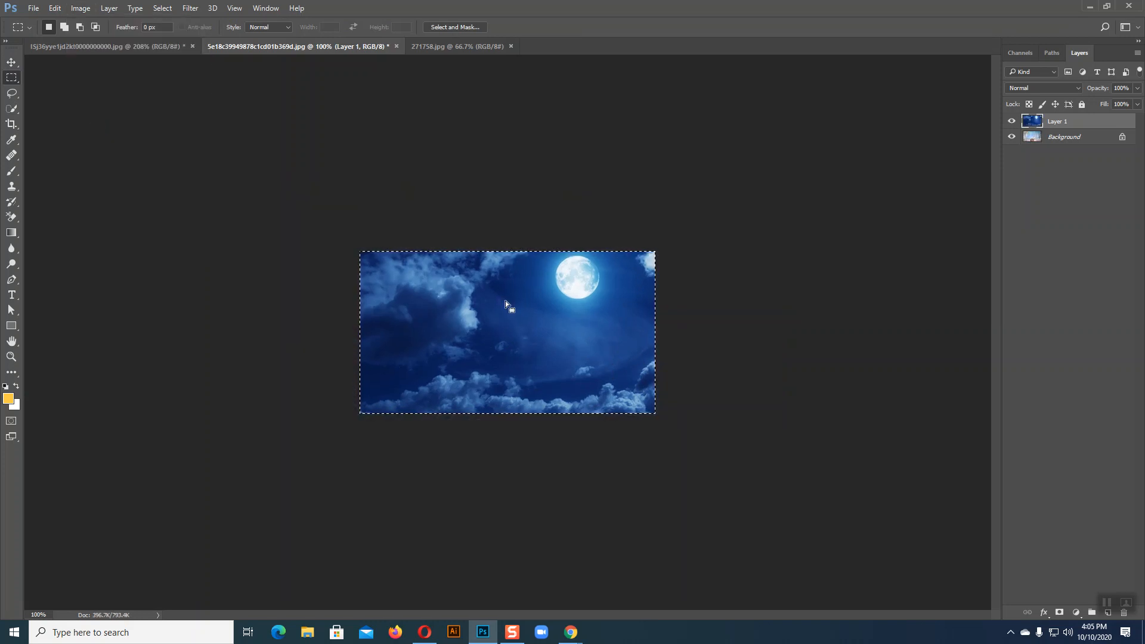
{"action": "key", "text": "ctrl+z"}
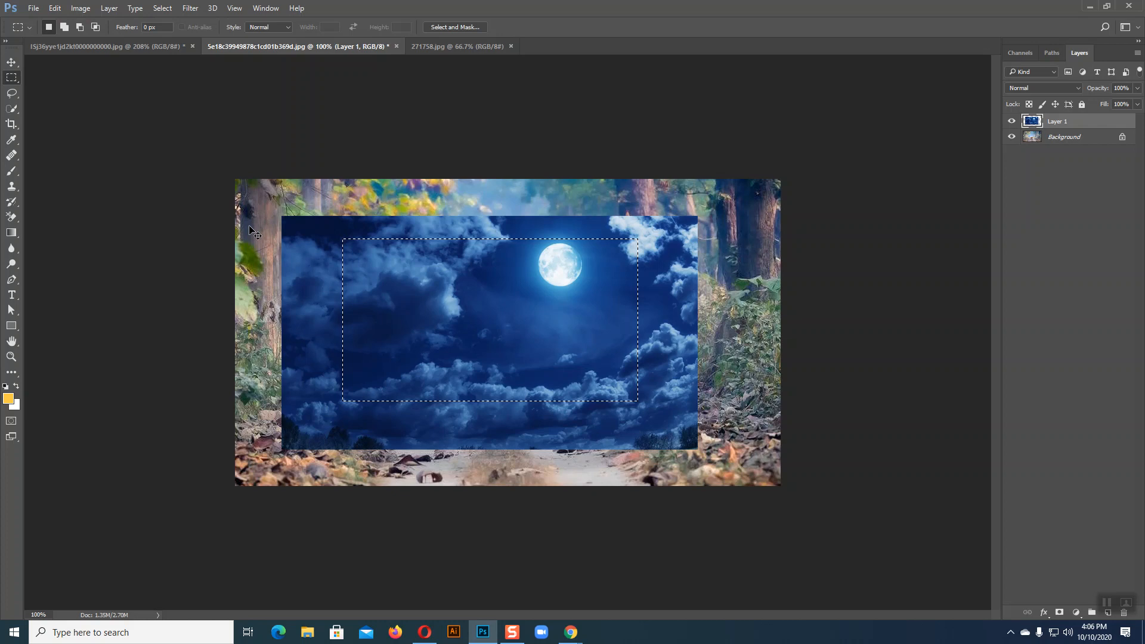
{"action": "key", "text": "ctrl+d"}
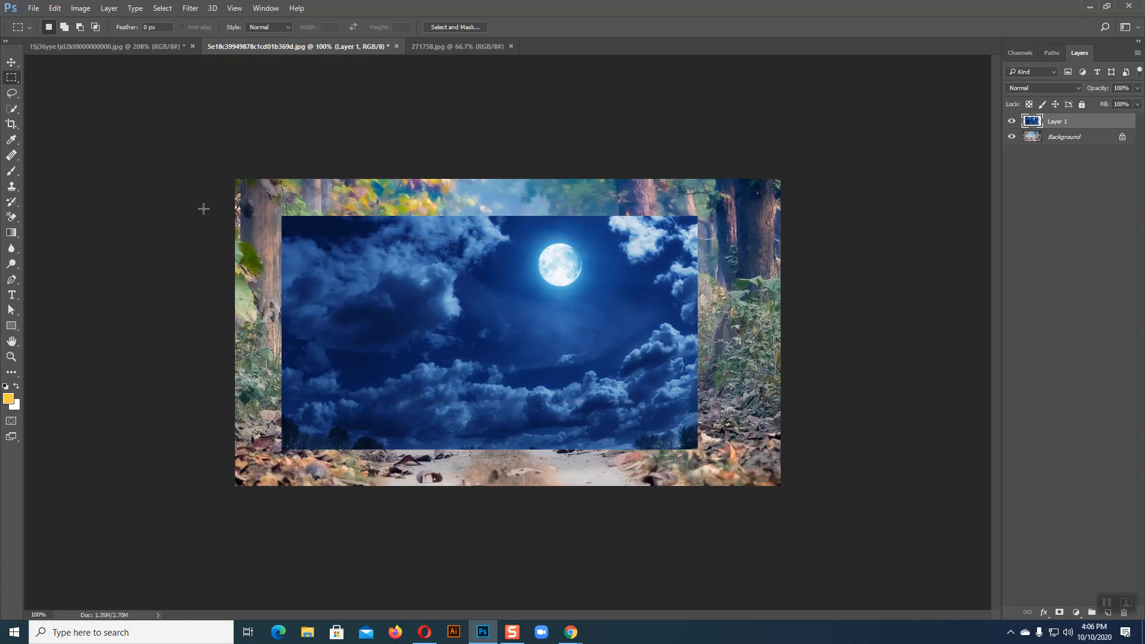
Delete the moonlit sky on Layer 1 from the forest photo, keeping only the Background
{"action": "left_click", "coordinate": [11, 62]}
{"action": "left_click", "coordinate": [939, 267]}
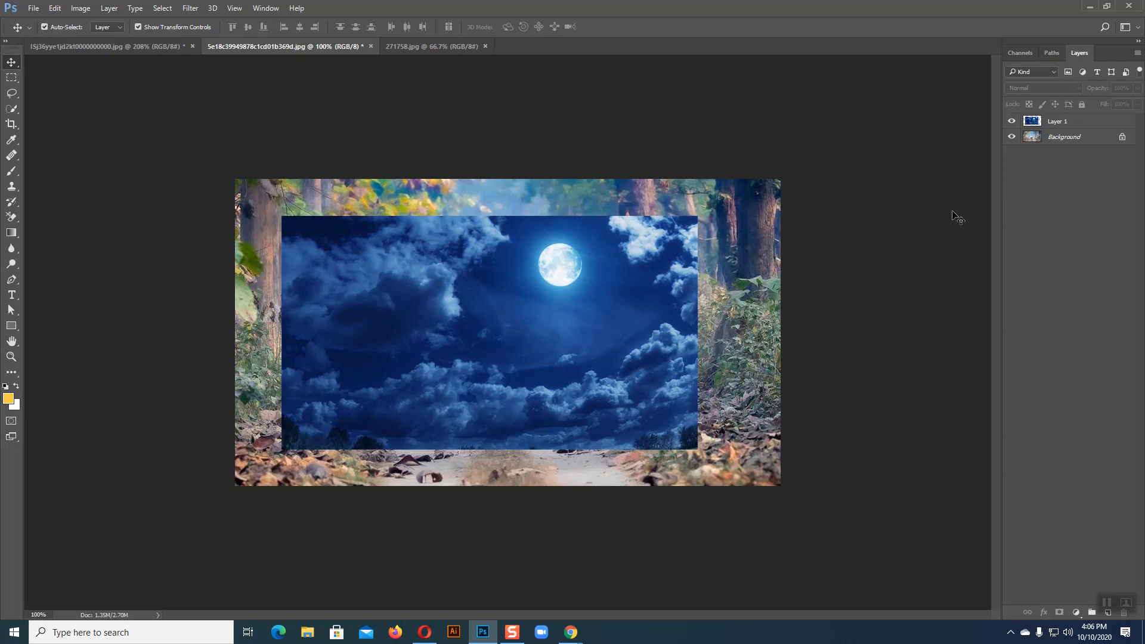
{"action": "left_click", "coordinate": [1057, 140]}
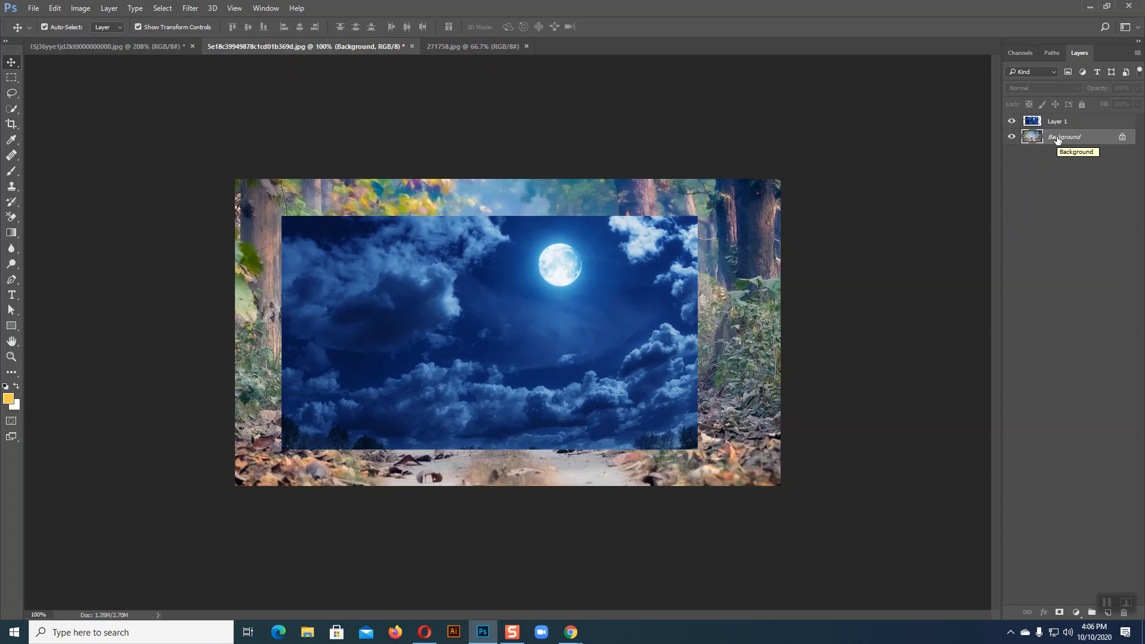
{"action": "left_click", "coordinate": [578, 241]}
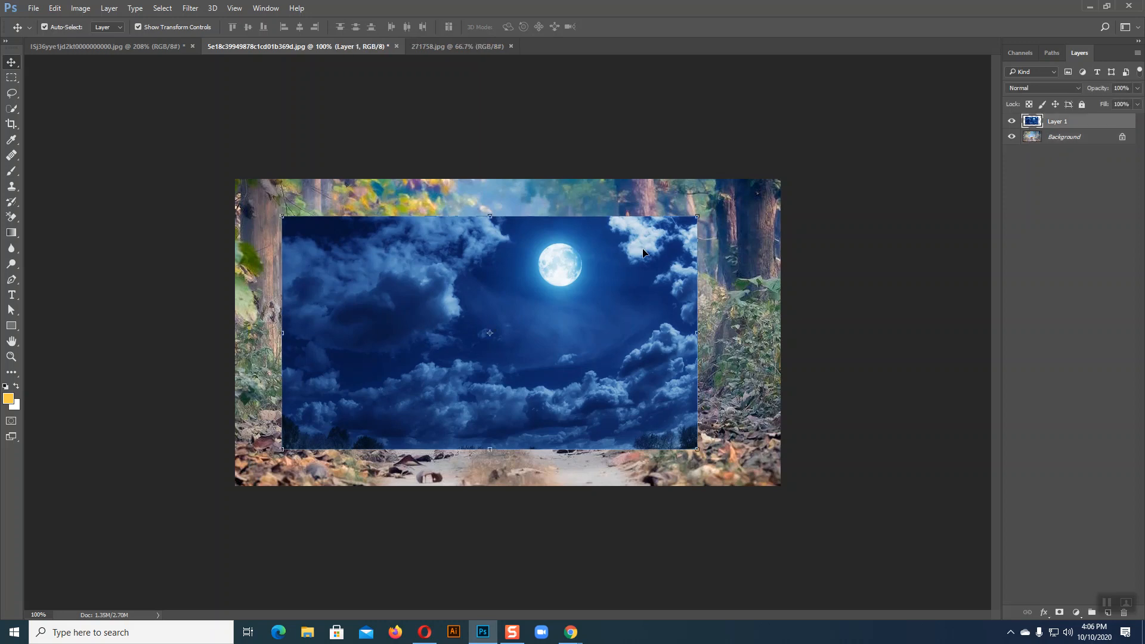
{"action": "key", "text": "Delete"}
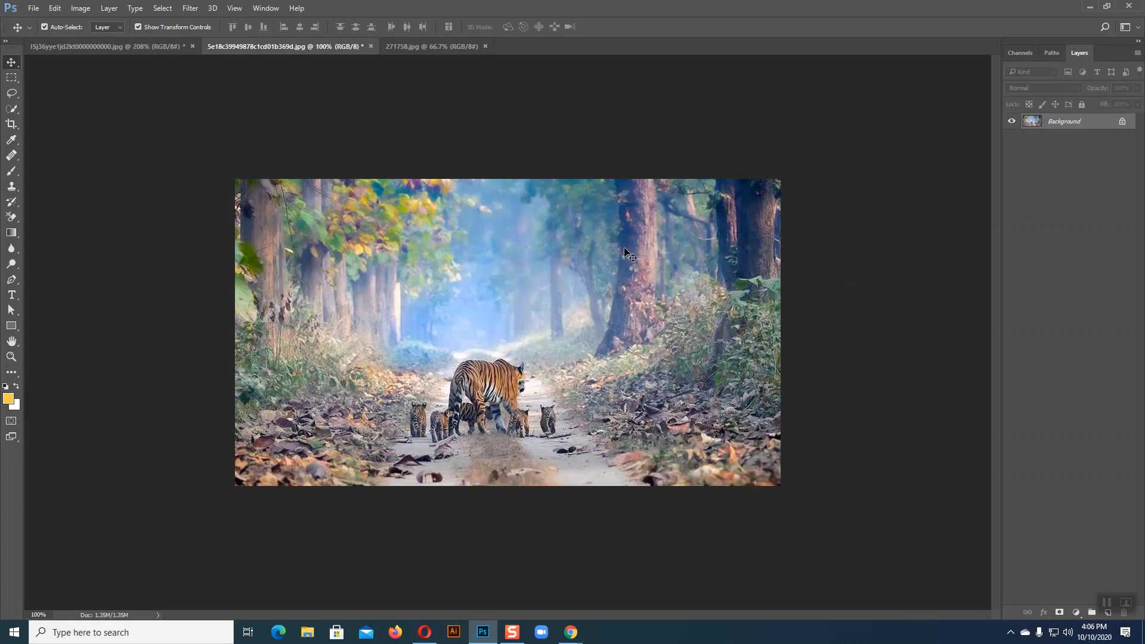
Crop the bottom and left side off the moonlit sky image 271758.jpg
{"action": "left_click", "coordinate": [453, 45]}
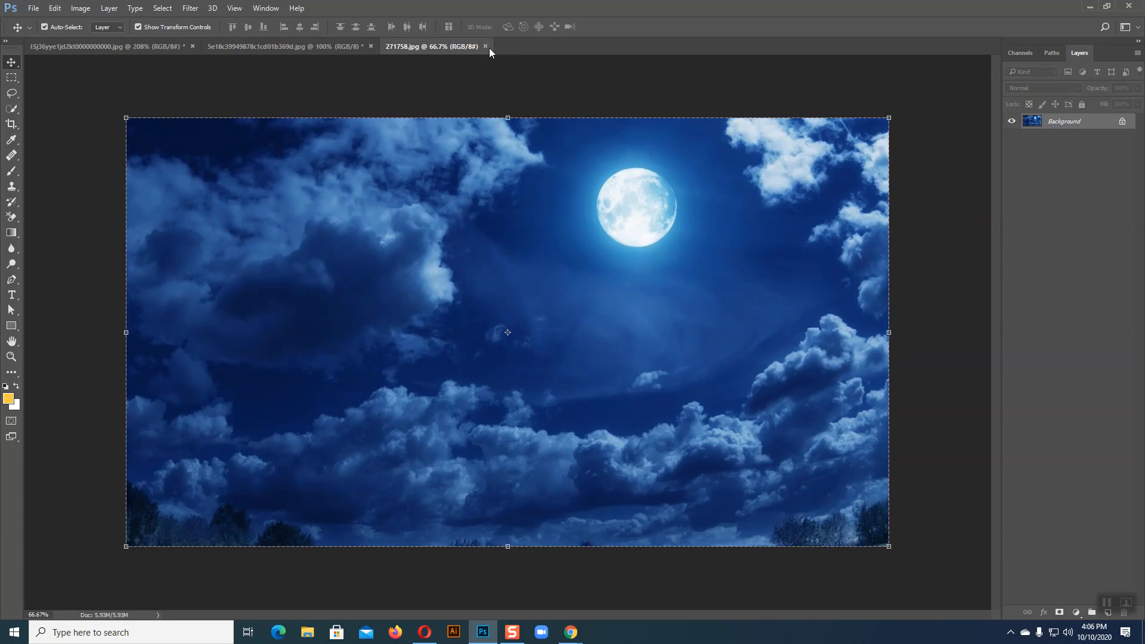
{"action": "left_click", "coordinate": [10, 128]}
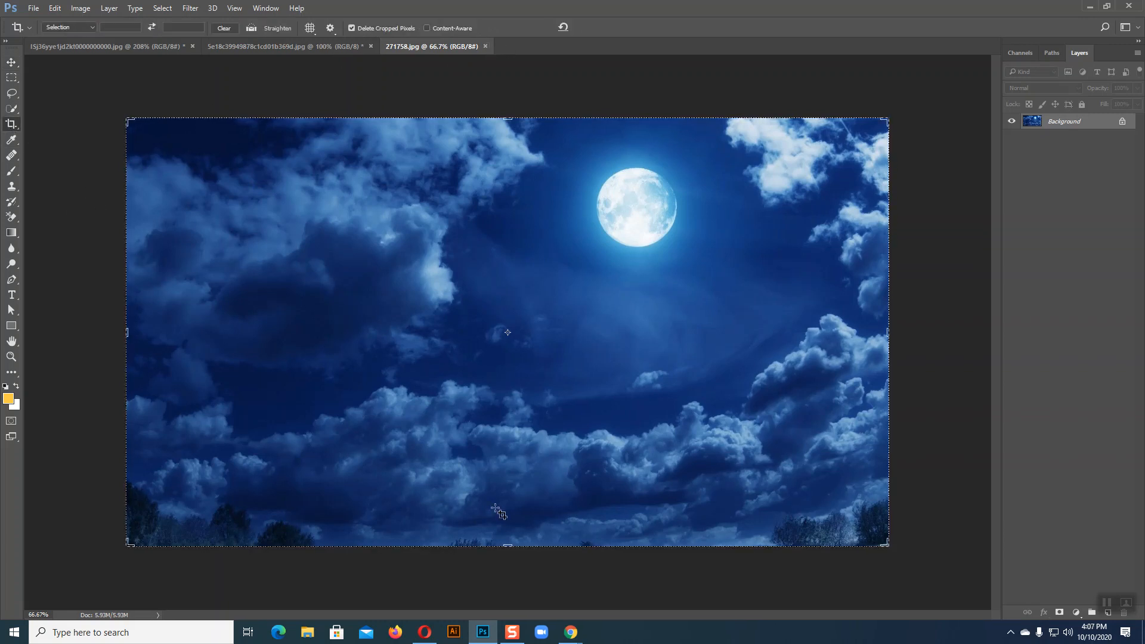
{"action": "left_click_drag", "start_coordinate": [508, 545], "coordinate": [505, 464]}
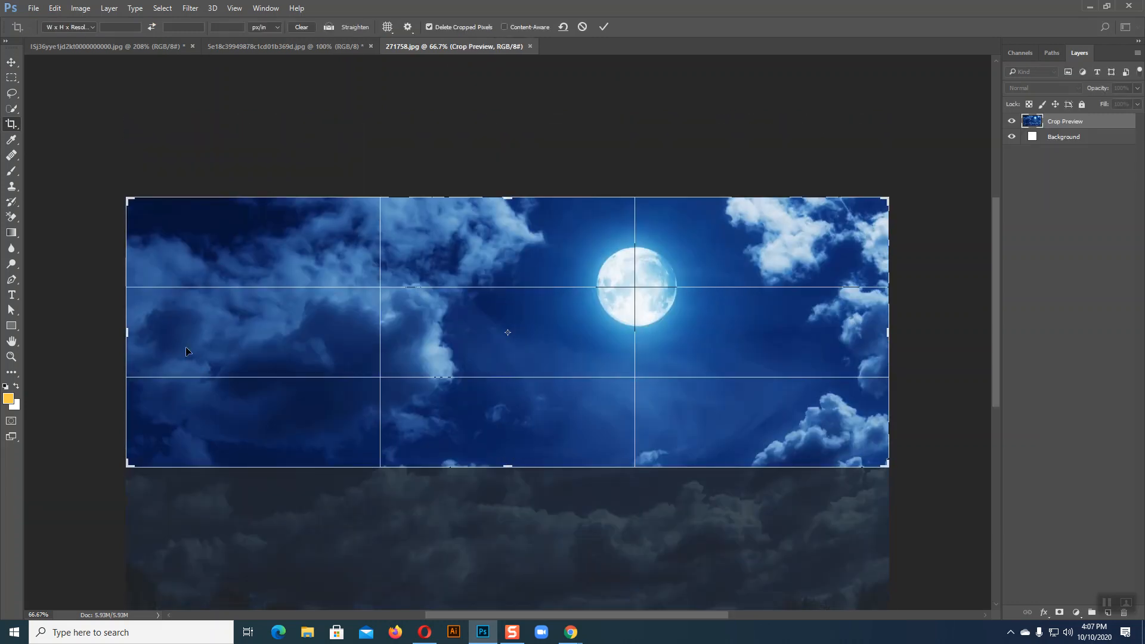
{"action": "left_click_drag", "start_coordinate": [127, 332], "coordinate": [266, 356]}
{"action": "key", "text": "Return"}
Try placing the cropped moon image in the forest photo, scaled down above the tiger, and delete that layer
{"action": "key", "text": "ctrl+a"}
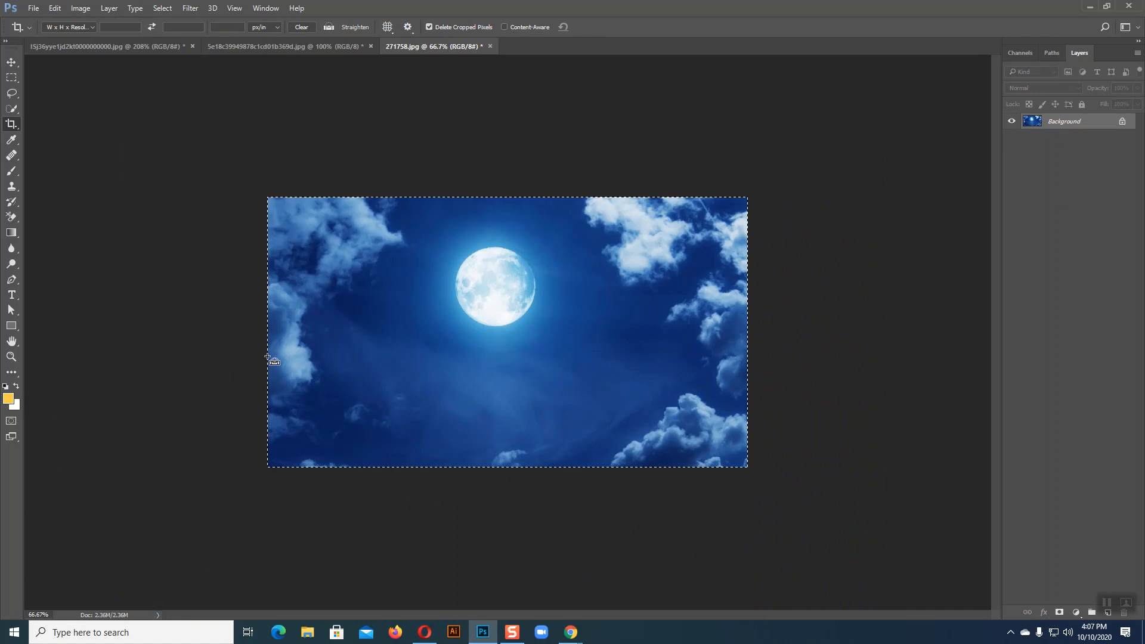
{"action": "left_click", "coordinate": [11, 62]}
{"action": "left_click_drag", "start_coordinate": [186, 59], "coordinate": [489, 287]}
{"action": "left_click_drag", "start_coordinate": [235, 179], "coordinate": [444, 301]}
{"action": "left_click_drag", "start_coordinate": [731, 413], "coordinate": [622, 291]}
{"action": "key", "text": "Return"}
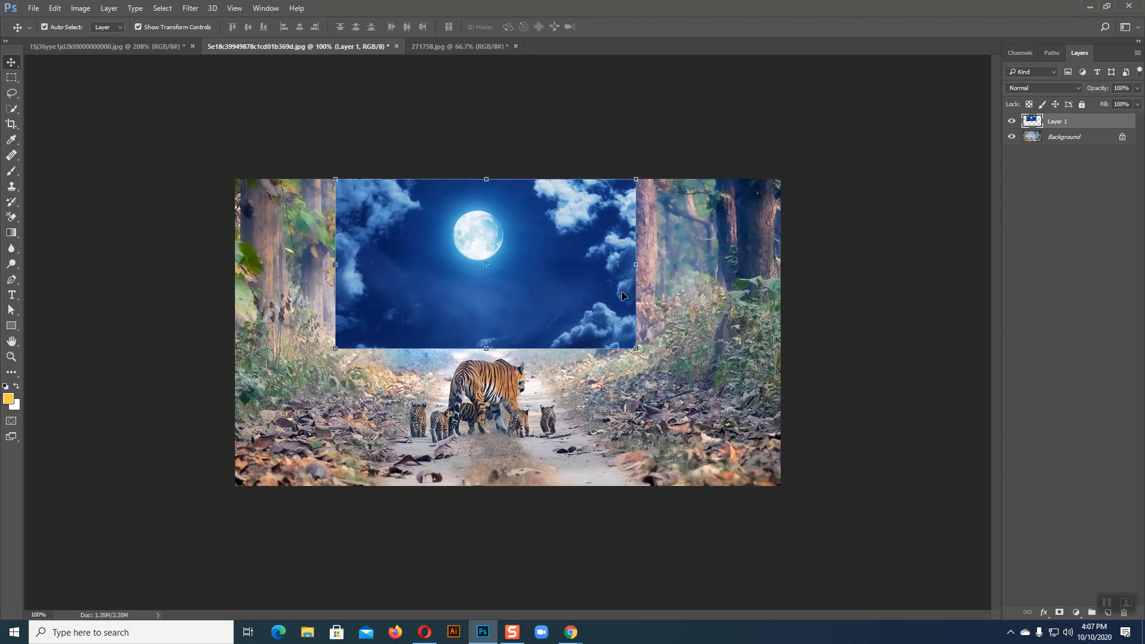
{"action": "key", "text": "Delete"}
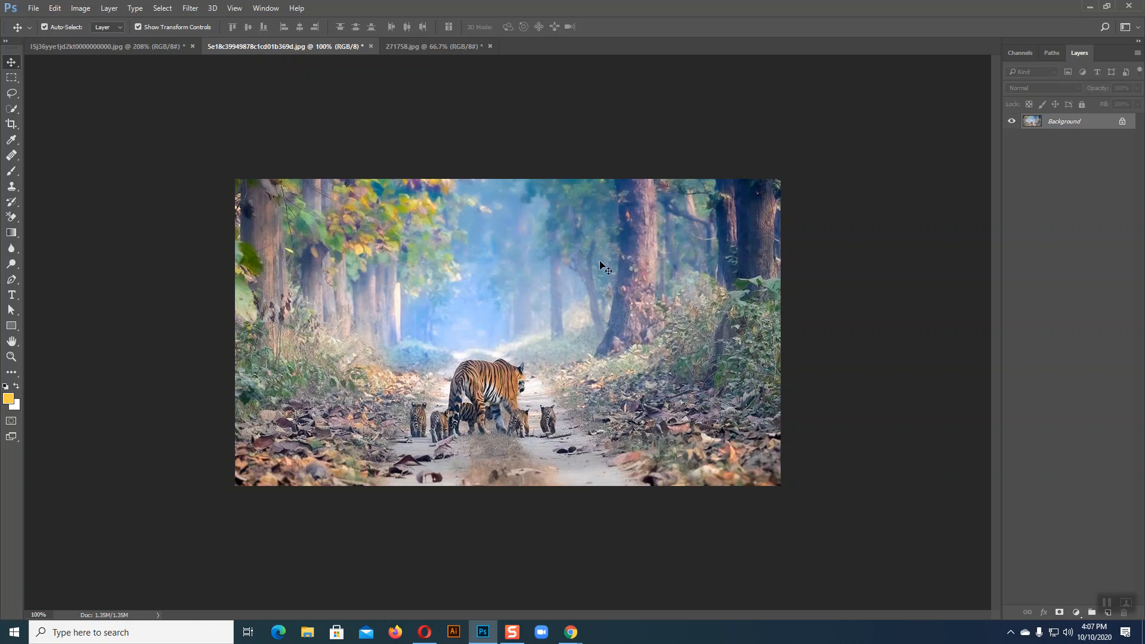
{"action": "left_click", "coordinate": [34, 8]}
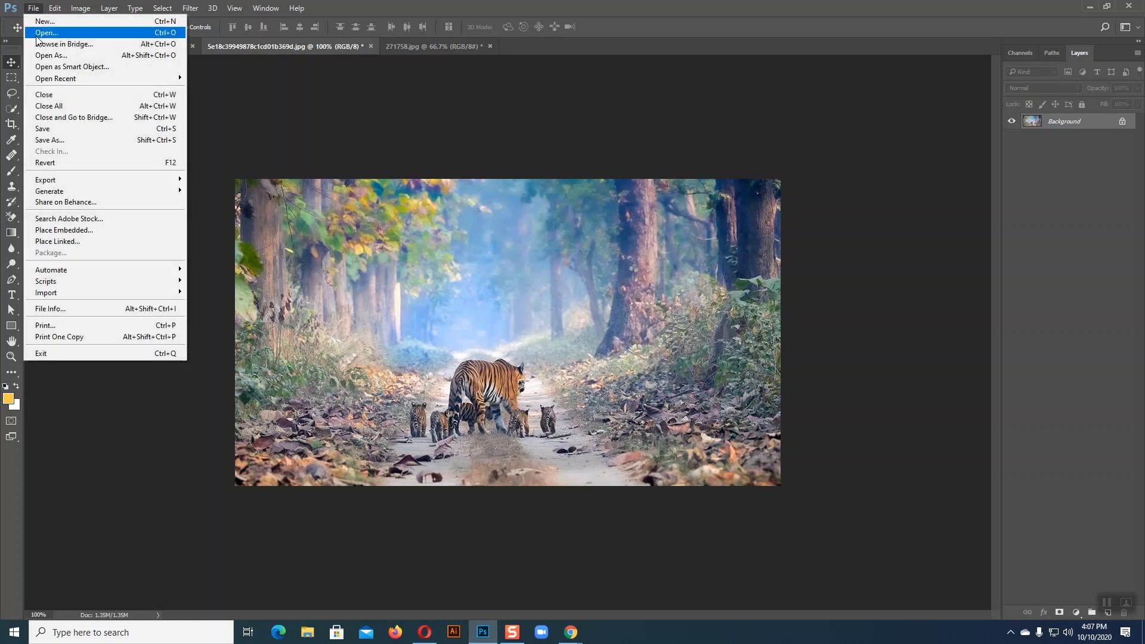
{"action": "left_click", "coordinate": [37, 34]}
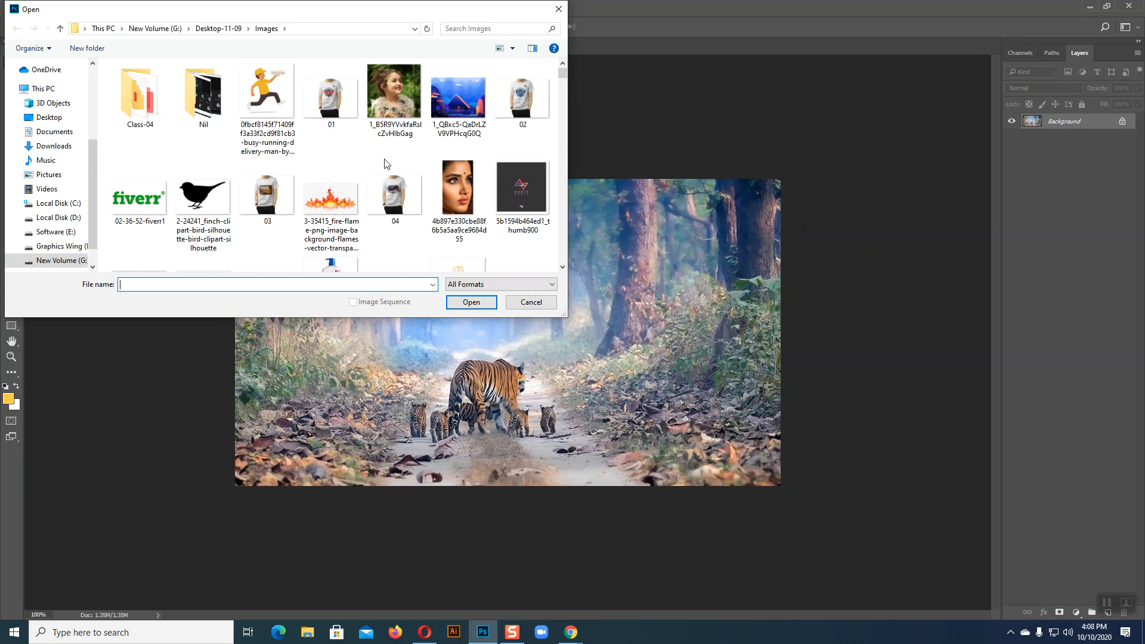
{"action": "scroll", "coordinate": [400, 167], "scroll_direction": "down", "scroll_amount": 1}
{"action": "scroll", "coordinate": [400, 168], "scroll_direction": "down", "scroll_amount": 1}
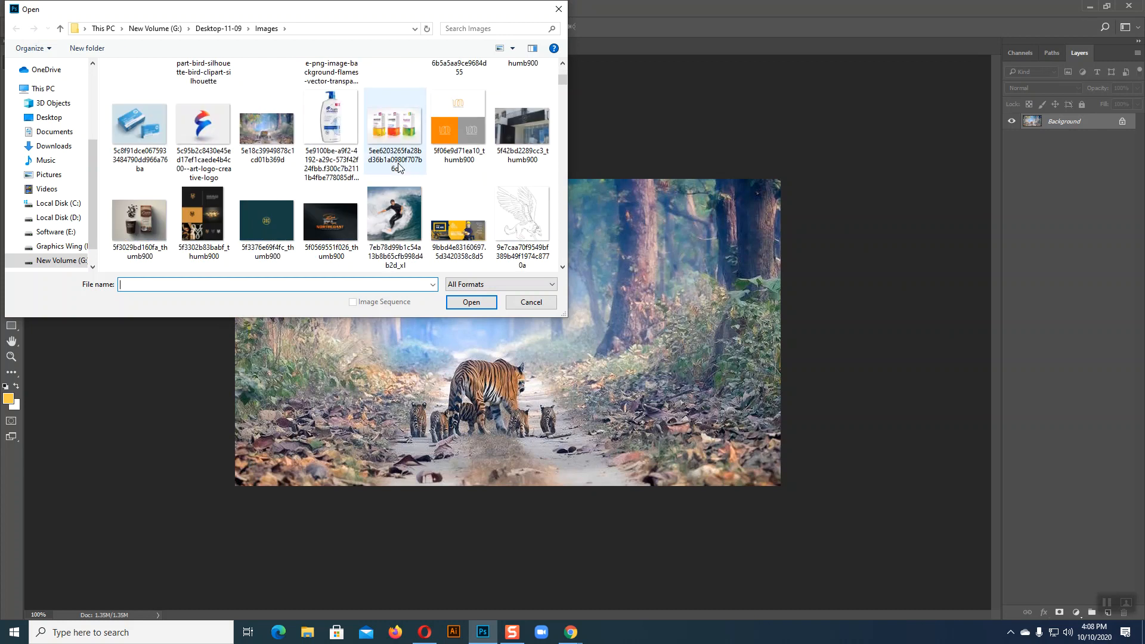
{"action": "scroll", "coordinate": [400, 168], "scroll_direction": "down", "scroll_amount": 3}
{"action": "scroll", "coordinate": [400, 168], "scroll_direction": "down", "scroll_amount": 2}
{"action": "left_click", "coordinate": [210, 146]}
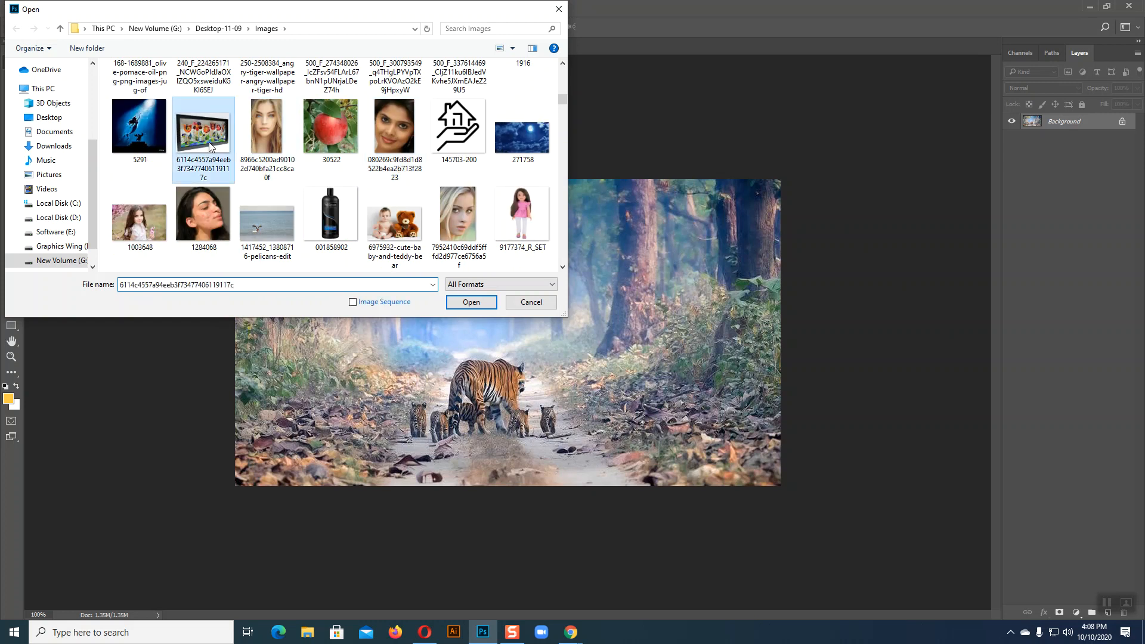
{"action": "left_click", "coordinate": [471, 301]}
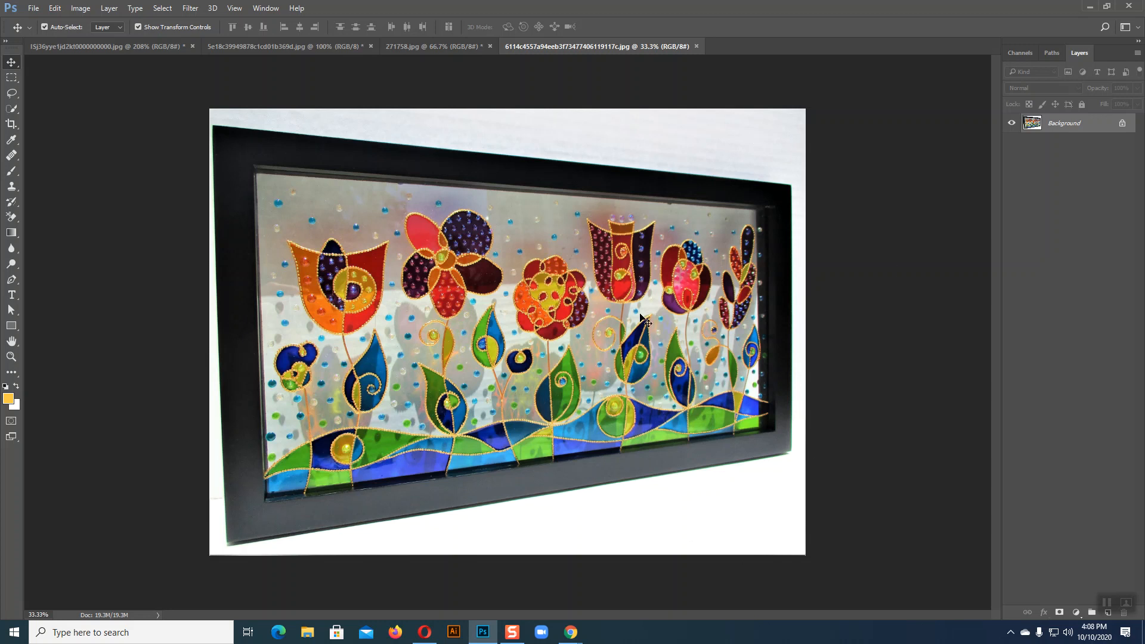
Deselect in 271758.jpg and try cropping the image to a circular Elliptical Marquee selection around the moon
{"action": "left_click", "coordinate": [453, 46]}
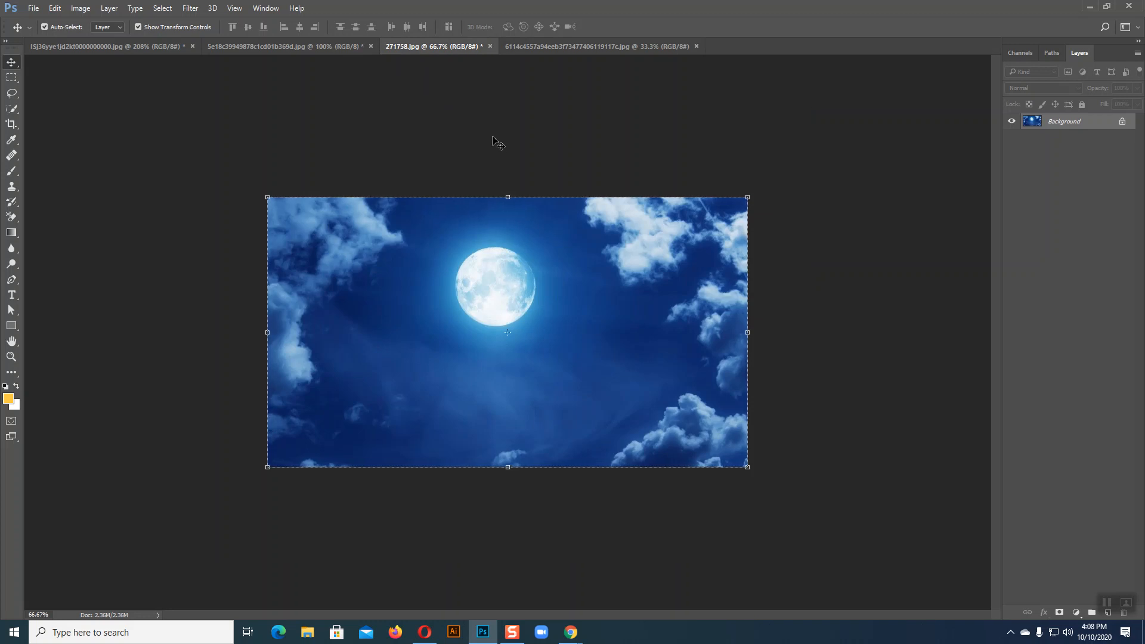
{"action": "key", "text": "ctrl+d"}
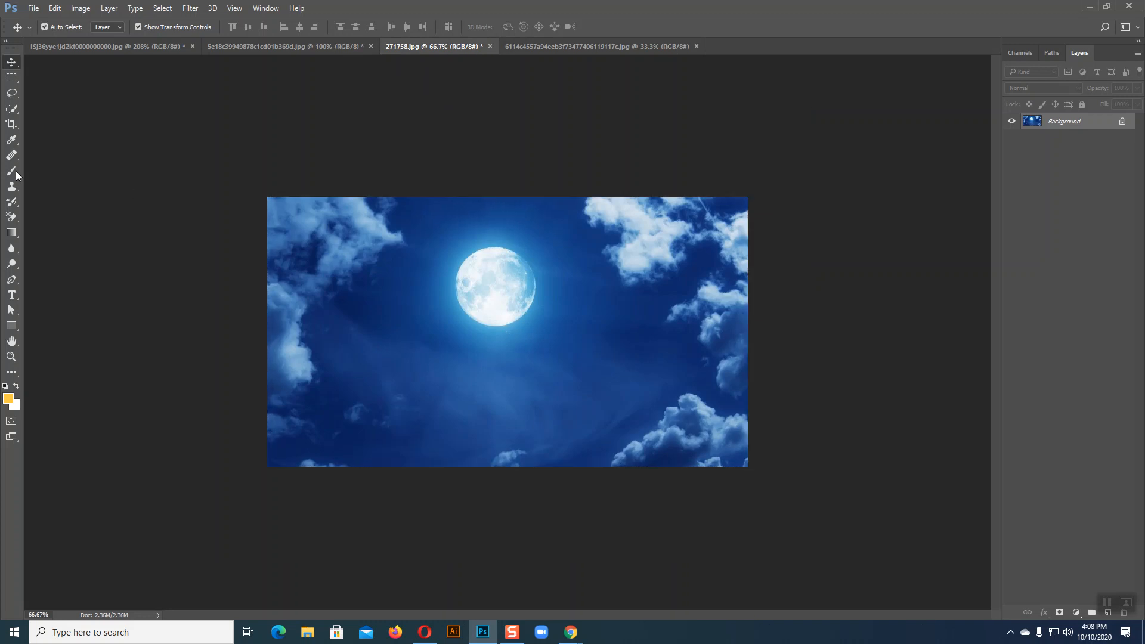
{"action": "left_click", "coordinate": [11, 77]}
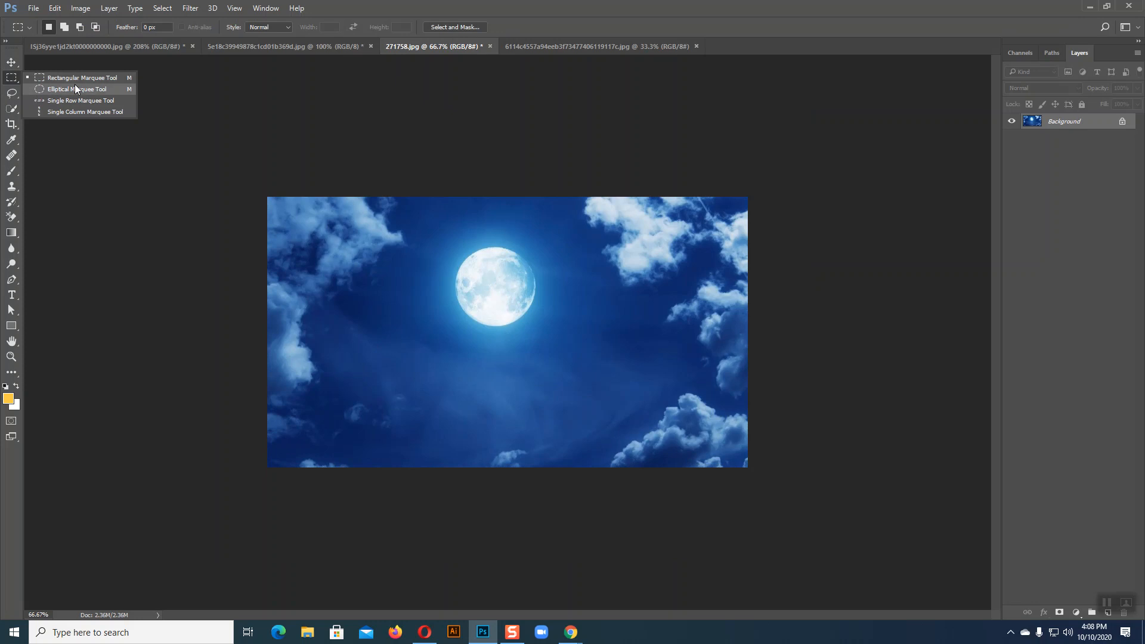
{"action": "left_click", "coordinate": [76, 89]}
{"action": "left_click_drag", "start_coordinate": [472, 251], "coordinate": [550, 332]}
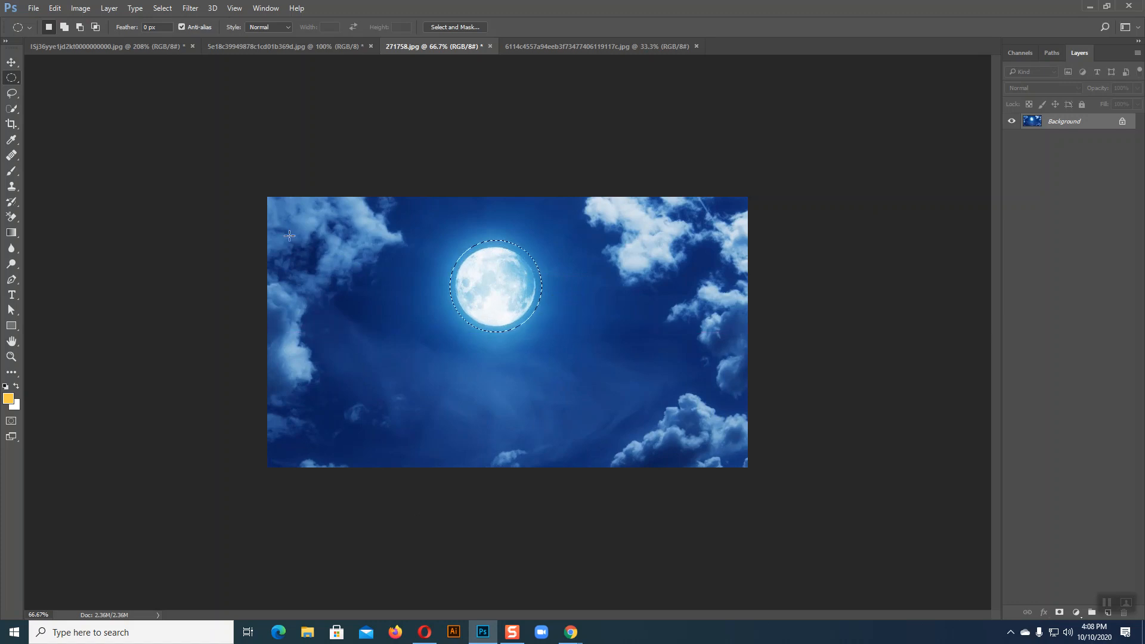
{"action": "left_click", "coordinate": [77, 8]}
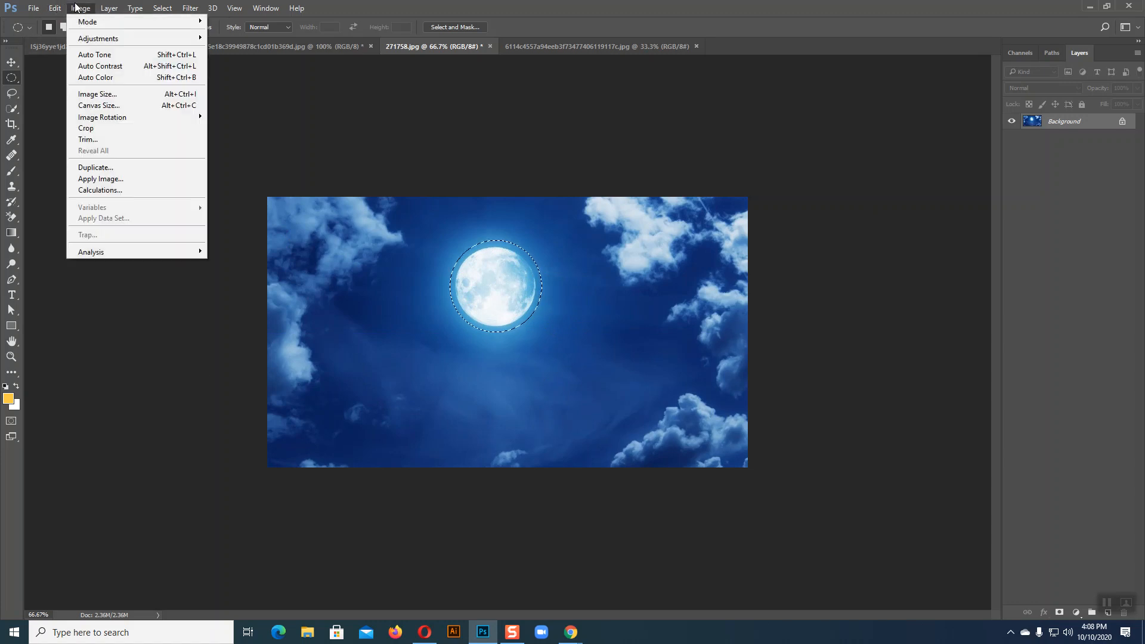
{"action": "left_click", "coordinate": [108, 129]}
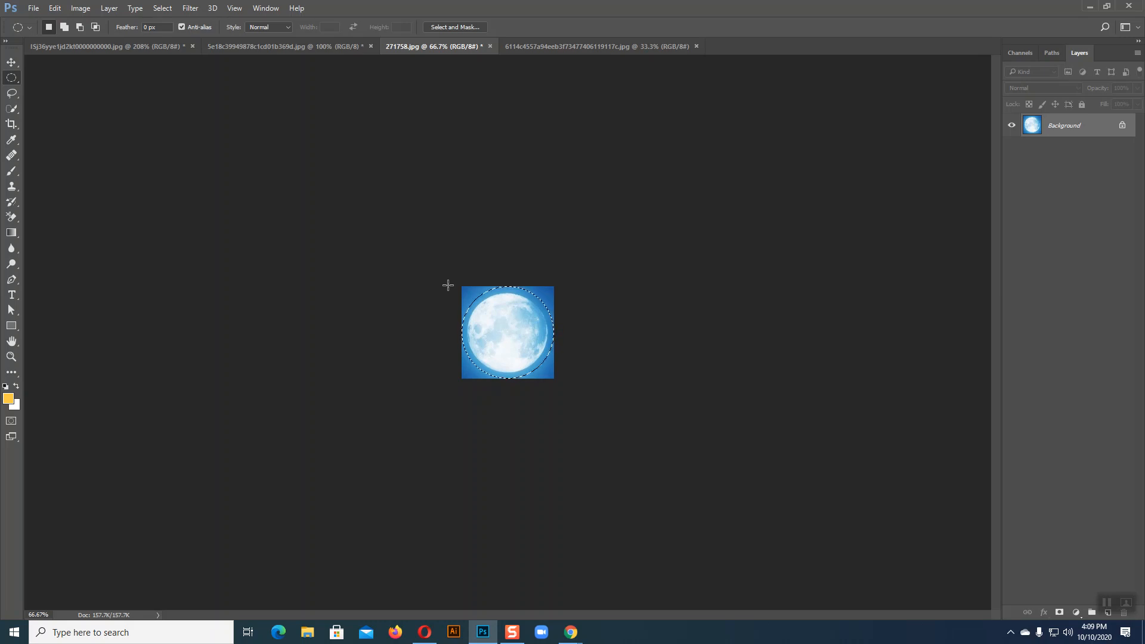
Undo both crops to restore the full moonlit sky image and clear the selection
{"action": "key", "text": "ctrl+z"}
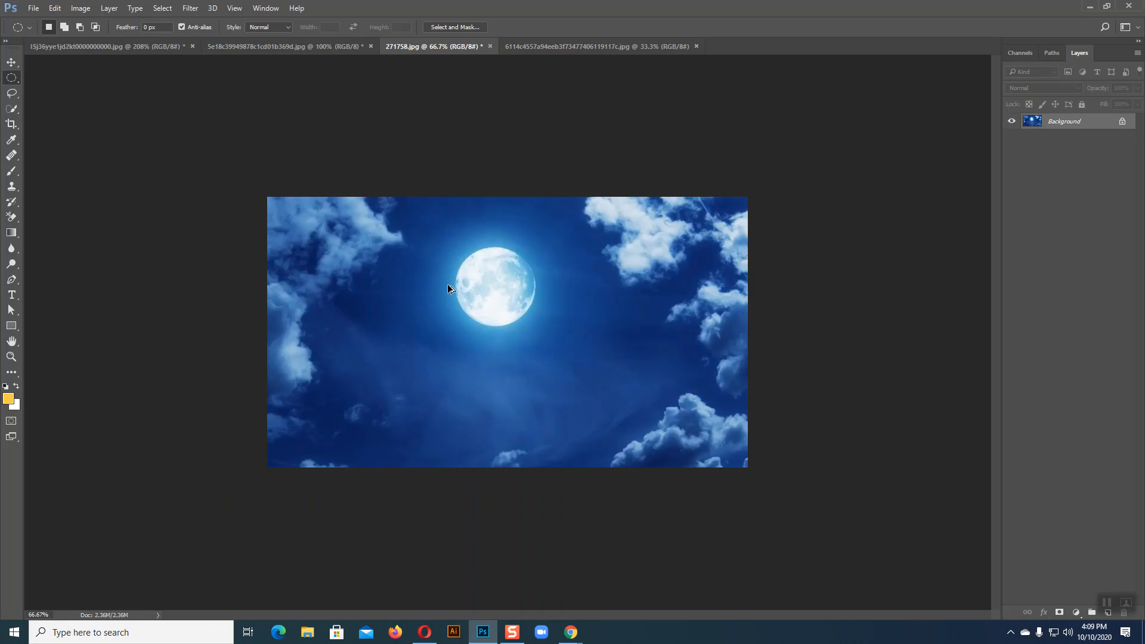
{"action": "key", "text": "ctrl+z"}
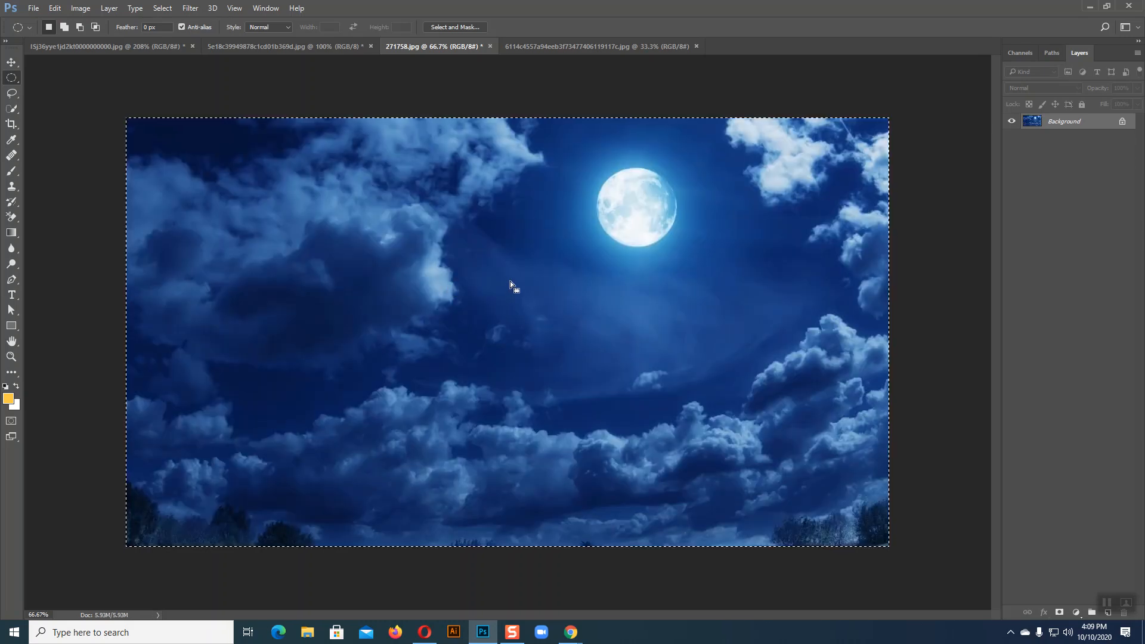
{"action": "key", "text": "ctrl+d"}
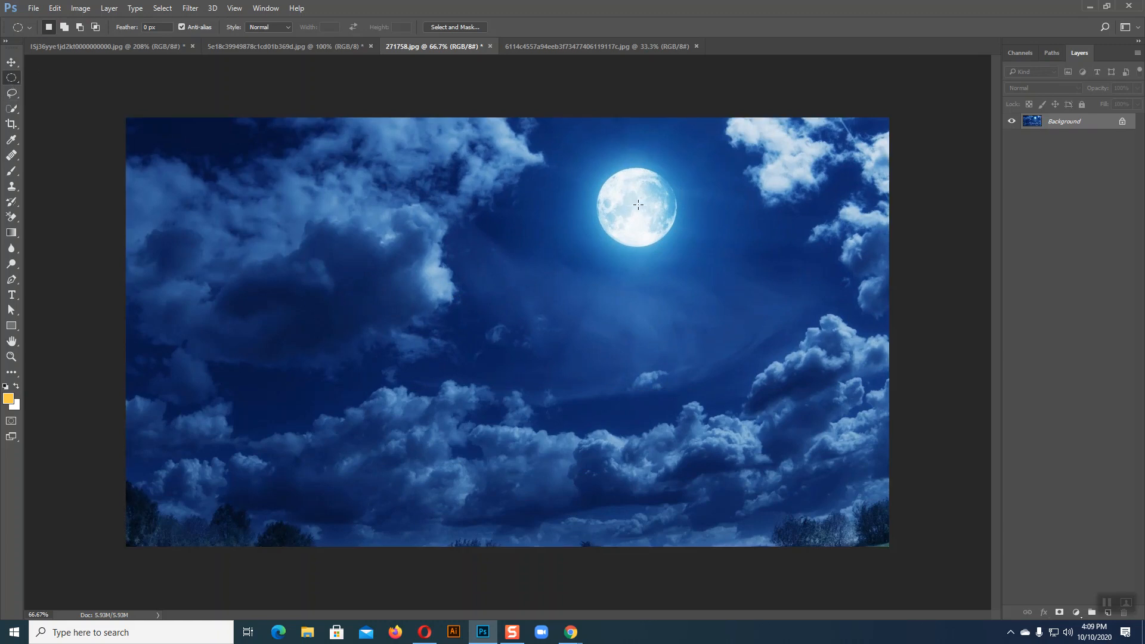
Draw a circular marquee around the moon and its surrounding glow in the full sky image
{"action": "left_click_drag", "start_coordinate": [638, 204], "coordinate": [692, 262]}
{"action": "key", "text": "space"}
{"action": "key", "text": "alt+space"}
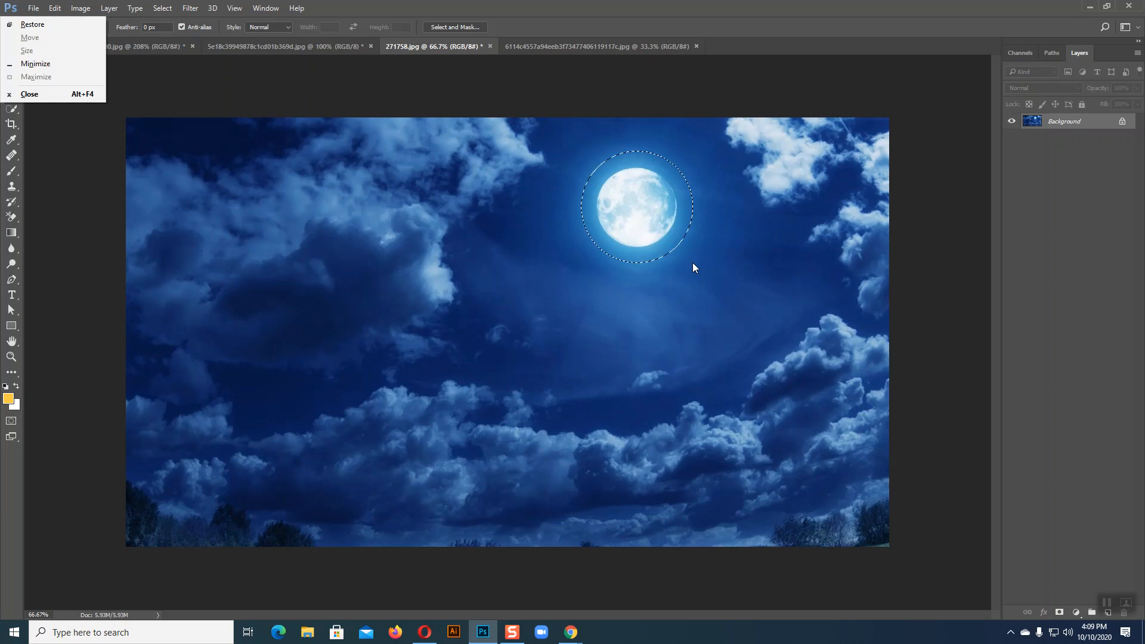
{"action": "key", "text": "Escape"}
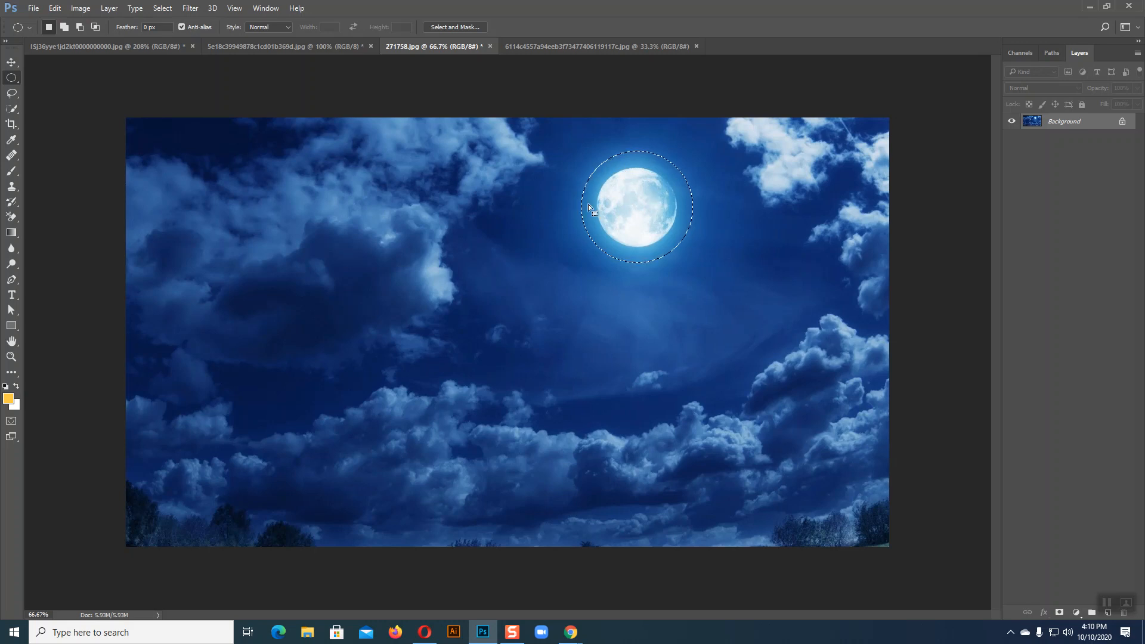
Copy the selected moon to a new layer and hide the Background layer
{"action": "left_click", "coordinate": [10, 63]}
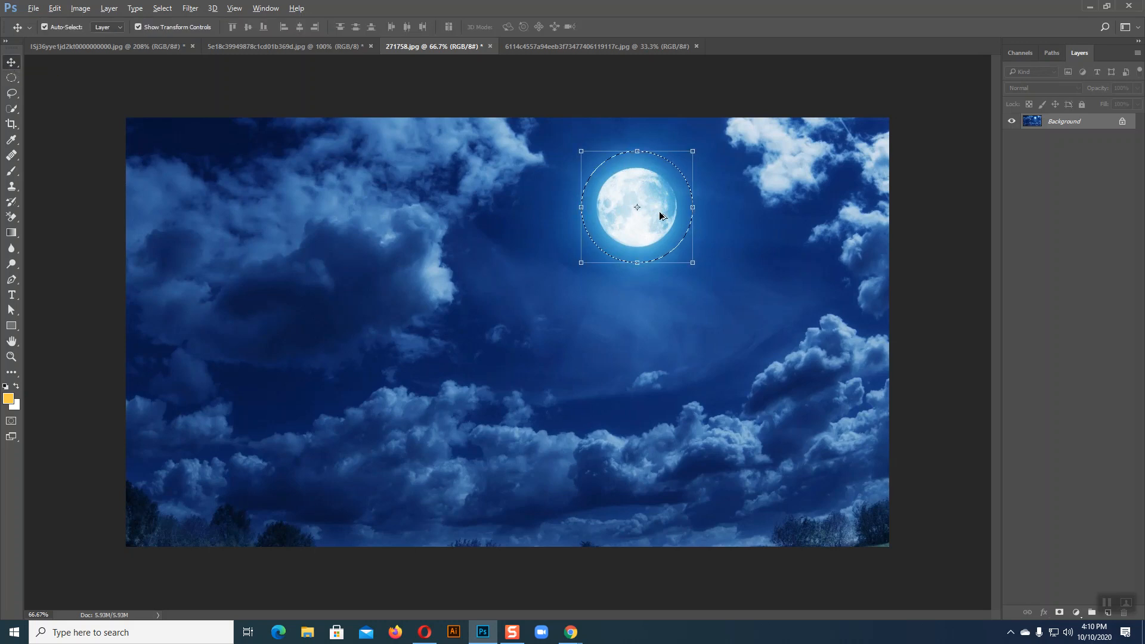
{"action": "left_click_drag", "start_coordinate": [660, 216], "coordinate": [660, 216]}
{"action": "key", "text": "super"}
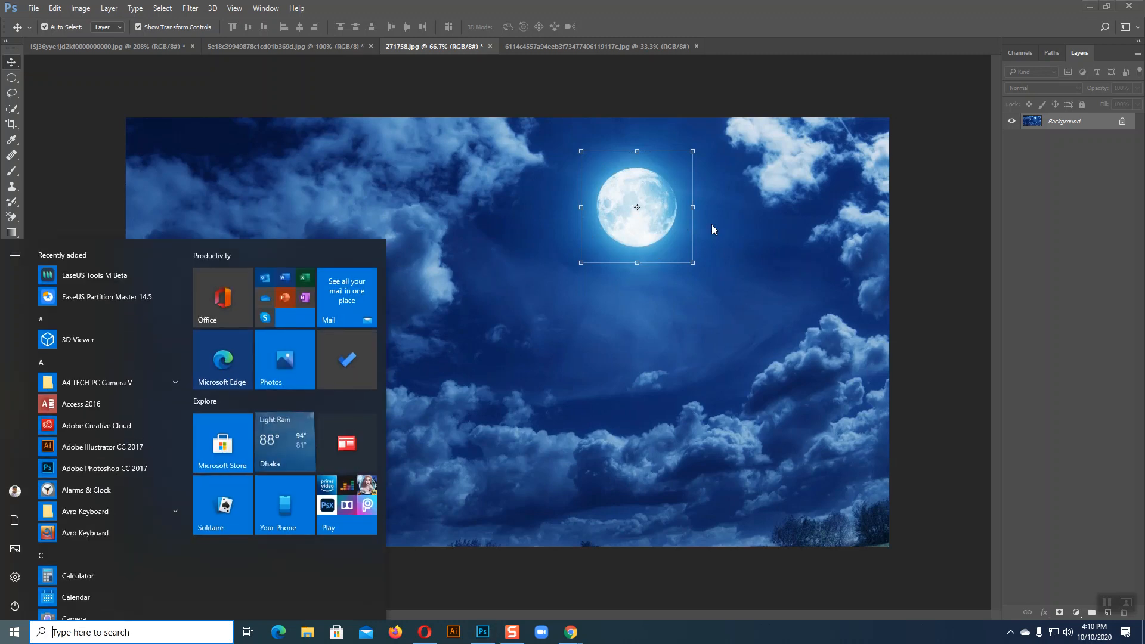
{"action": "key", "text": "super"}
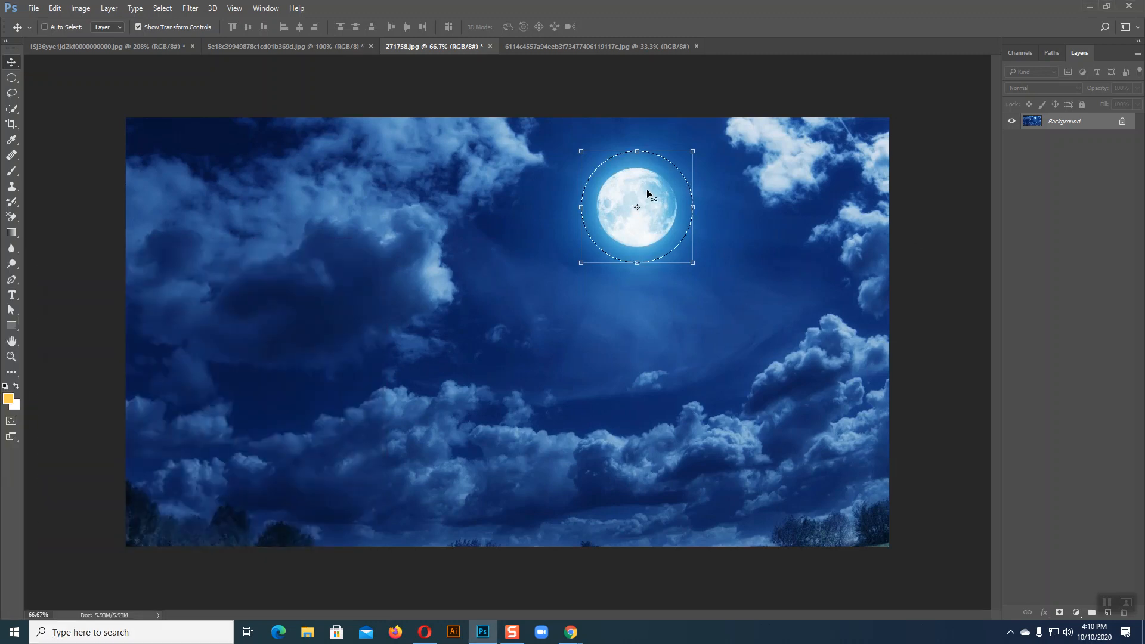
{"action": "key", "text": "ctrl+j"}
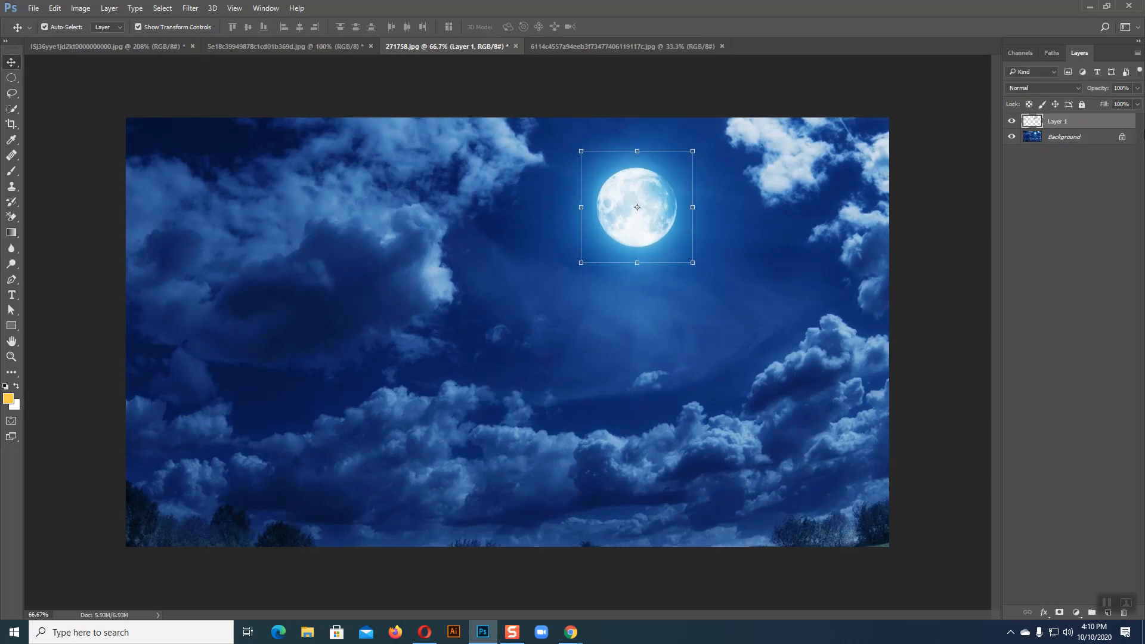
{"action": "left_click", "coordinate": [1011, 136]}
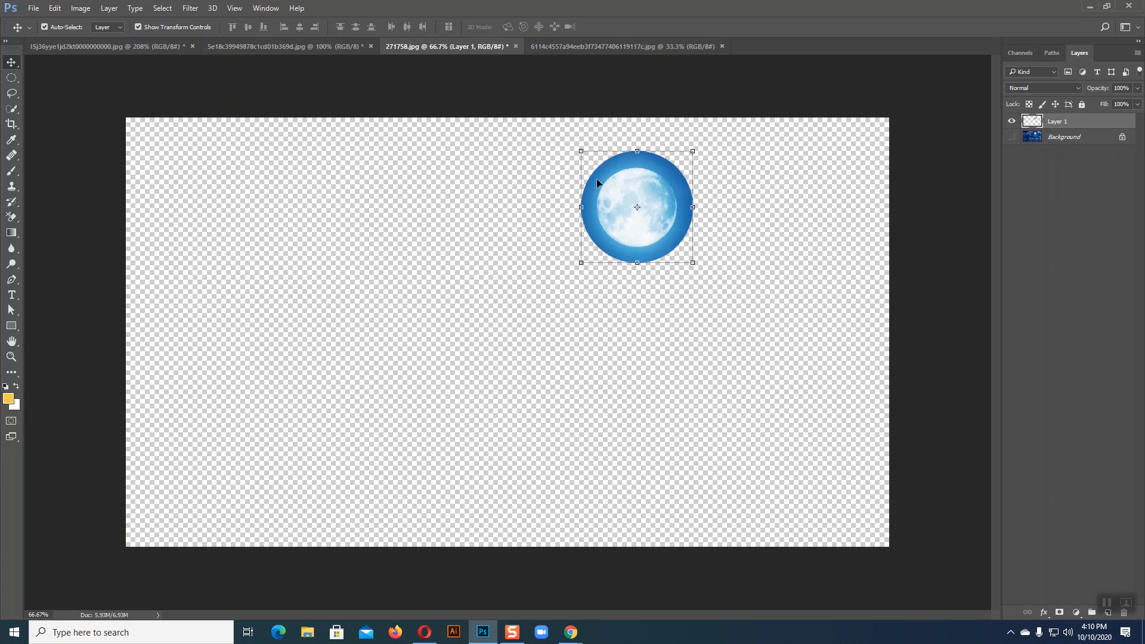
{"action": "left_click", "coordinate": [693, 266]}
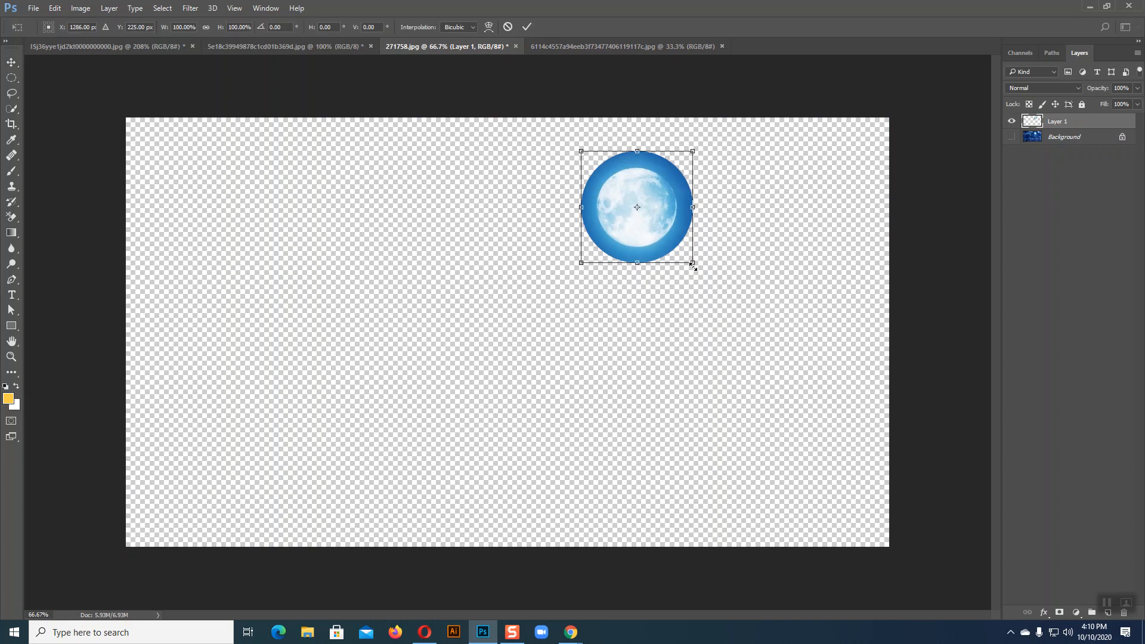
{"action": "left_click", "coordinate": [11, 62]}
{"action": "left_click", "coordinate": [729, 355]}
{"action": "left_click", "coordinate": [666, 238]}
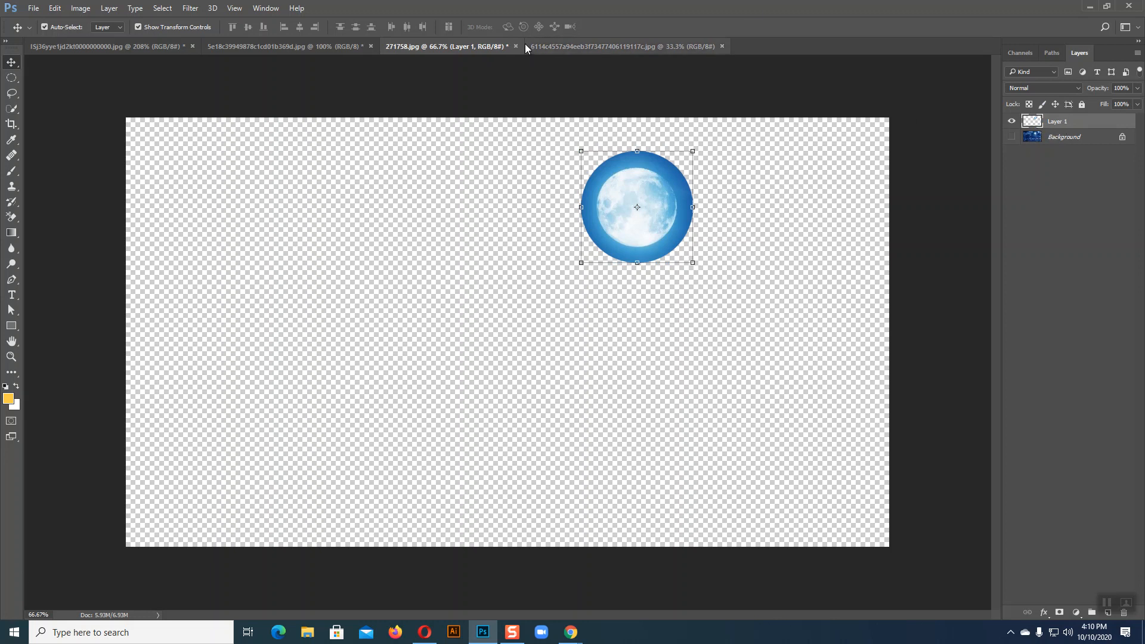
Crop narrow strips off the top, bottom and right of the framed flower picture, to about 11.8 in high
{"action": "left_click", "coordinate": [577, 46]}
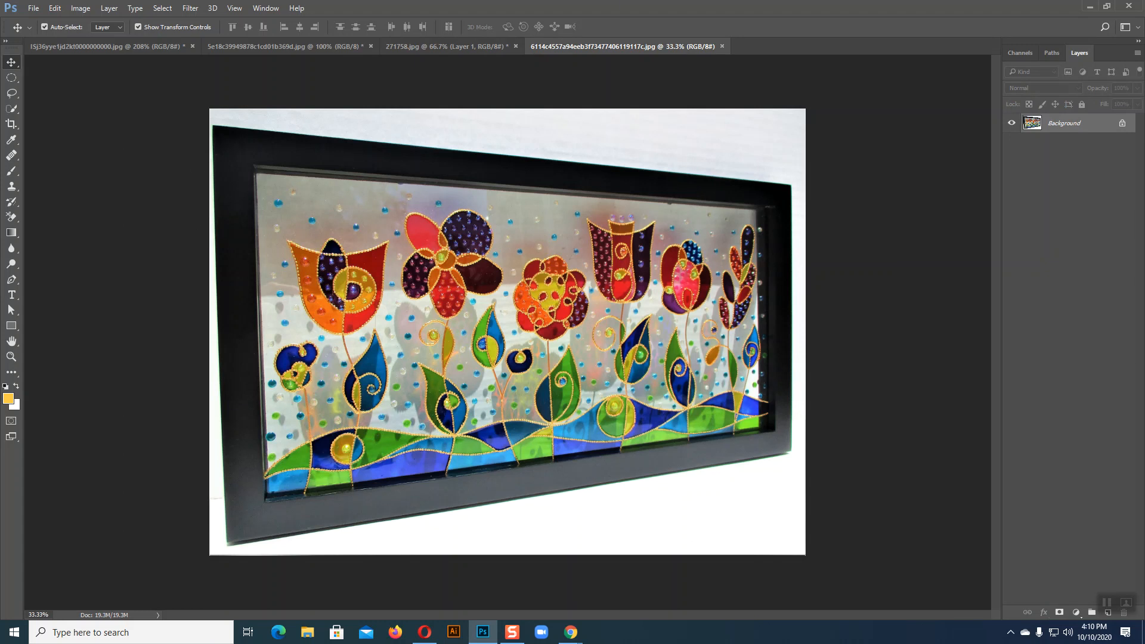
{"action": "left_click", "coordinate": [12, 125]}
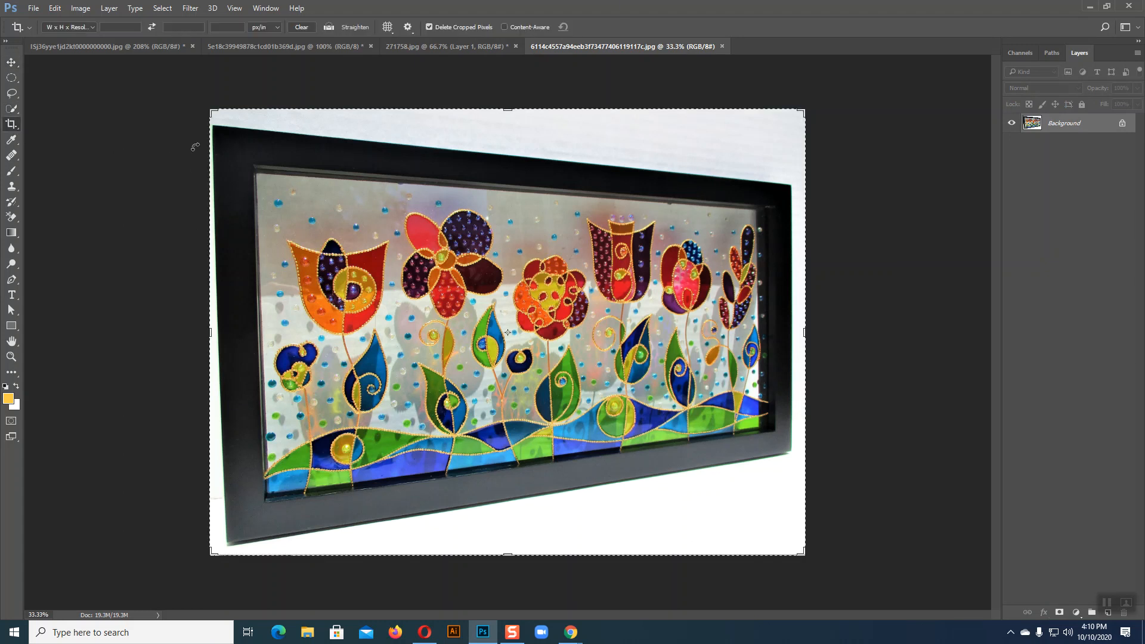
{"action": "left_click_drag", "start_coordinate": [509, 109], "coordinate": [509, 116]}
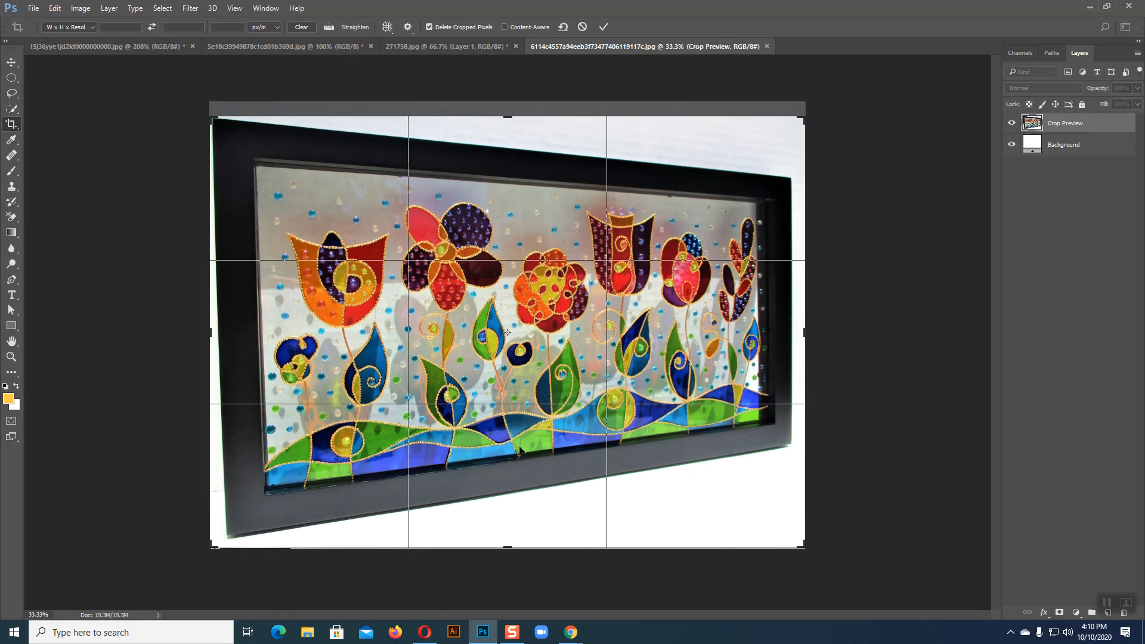
{"action": "left_click_drag", "start_coordinate": [508, 547], "coordinate": [506, 539]}
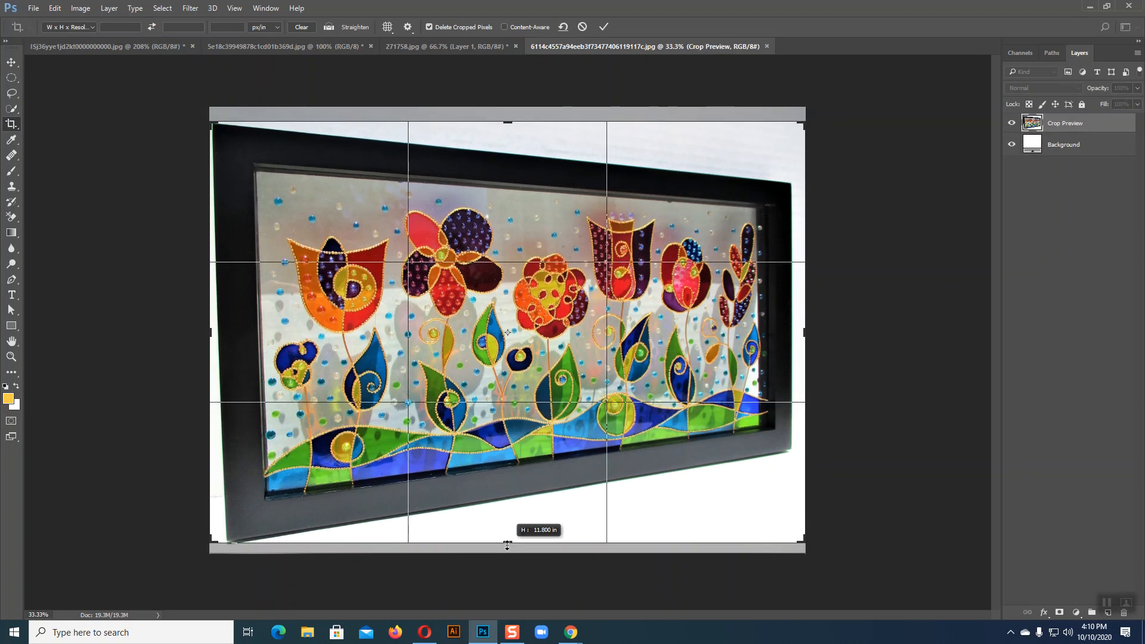
{"action": "left_click_drag", "start_coordinate": [805, 332], "coordinate": [797, 335]}
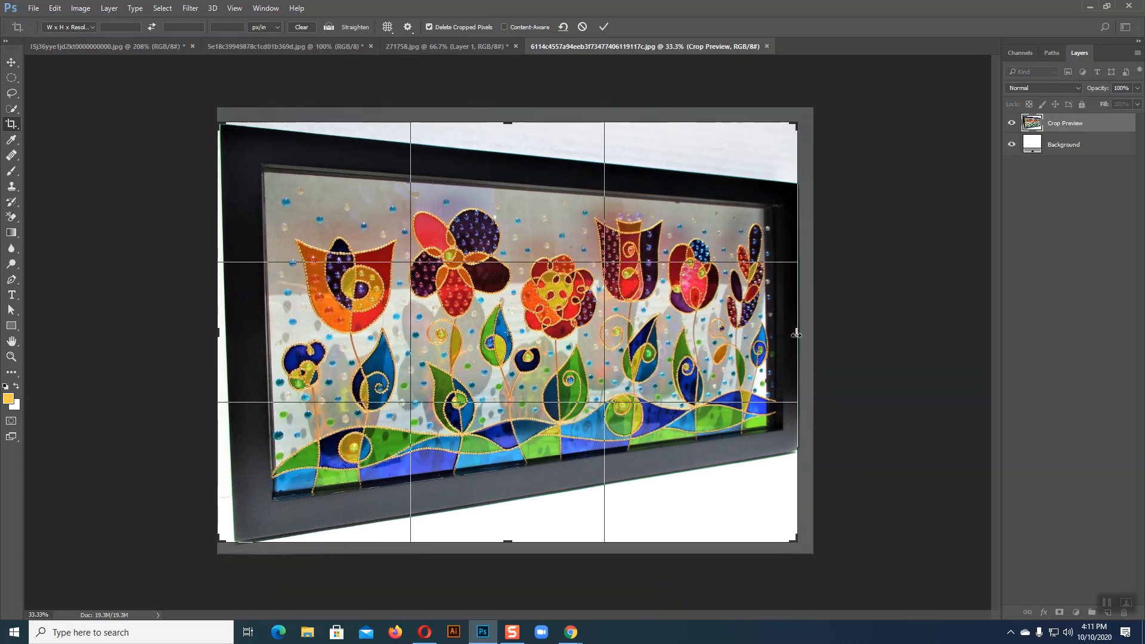
{"action": "key", "text": "Return"}
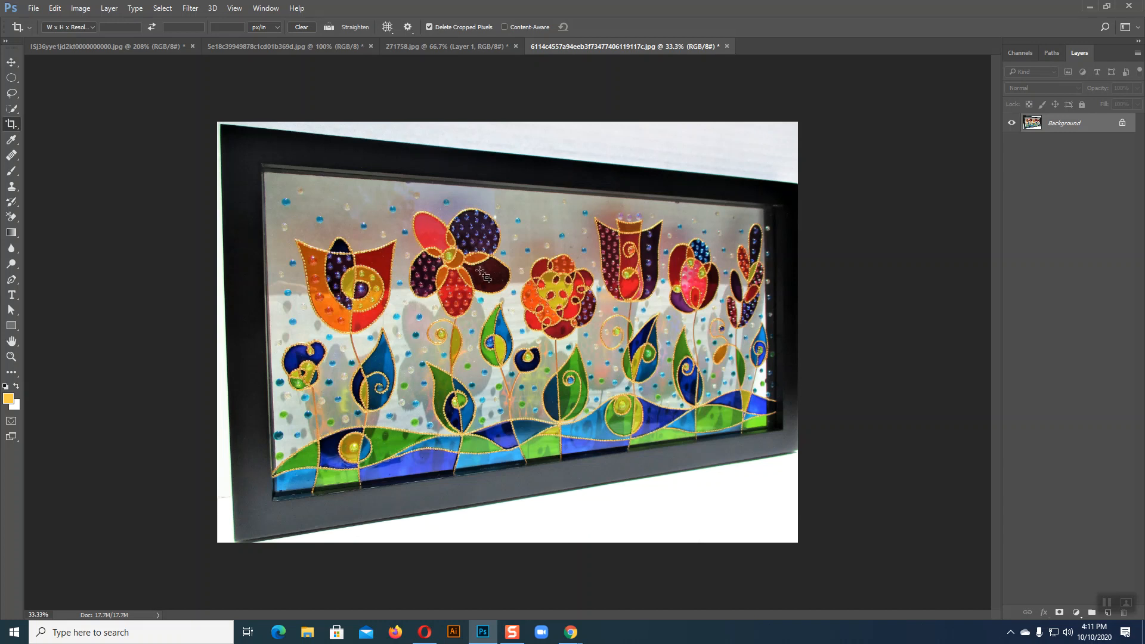
Start a perspective crop on the framed flower picture and place its top-left corner on the frame's outer corner
{"action": "right_click", "coordinate": [10, 124]}
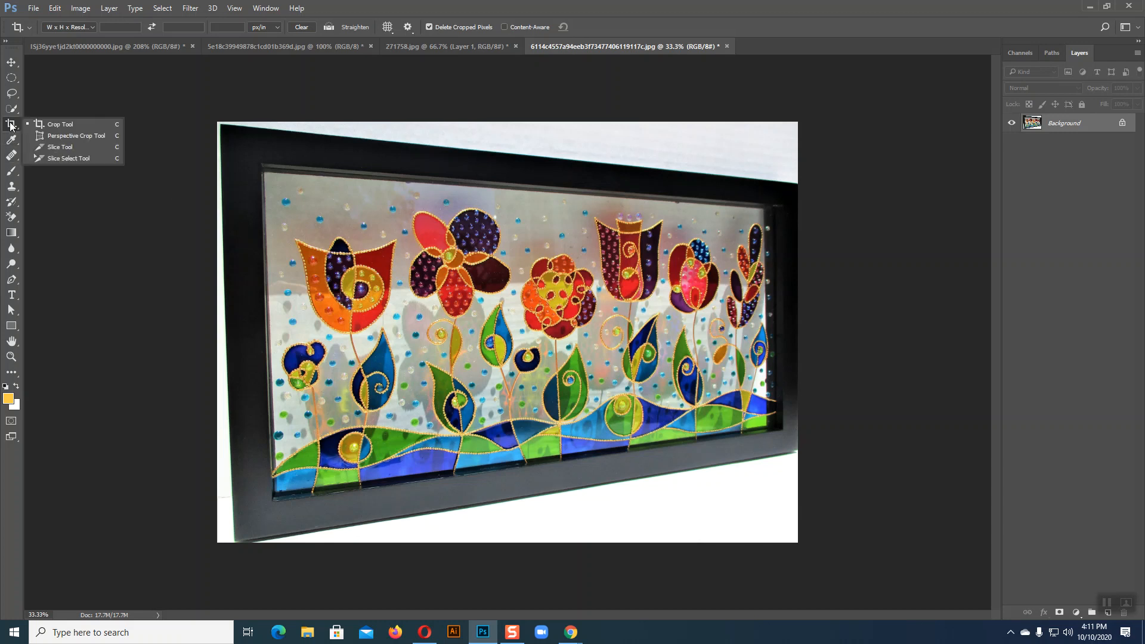
{"action": "left_click", "coordinate": [50, 136]}
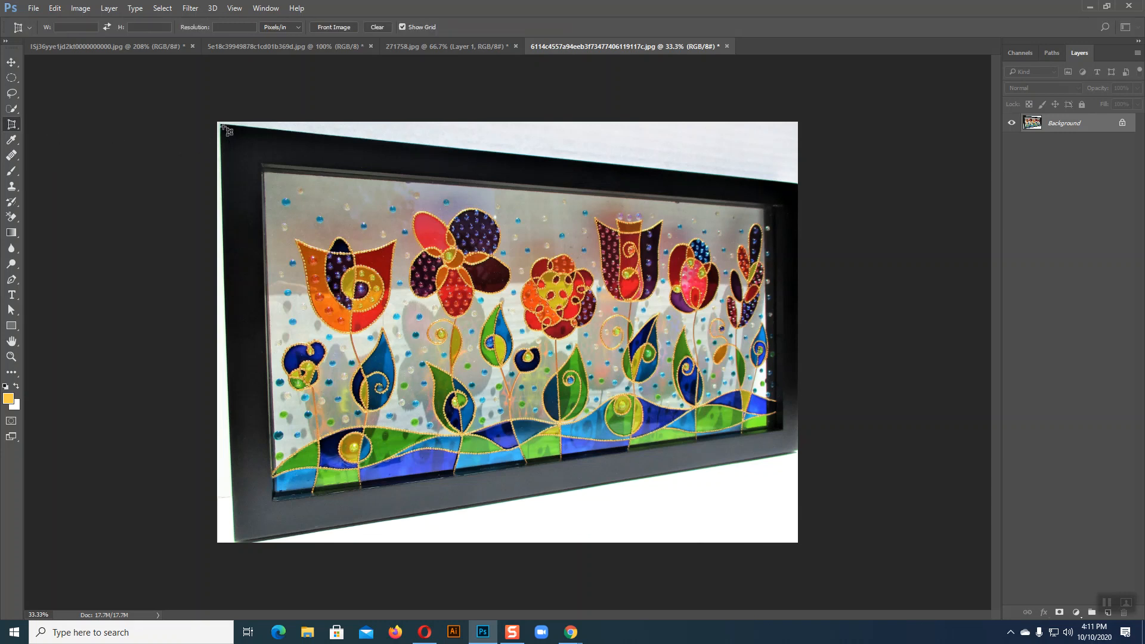
{"action": "mouse_move", "coordinate": [218, 123]}
{"action": "left_mouse_down"}
{"action": "mouse_move", "coordinate": [337, 237]}
{"action": "mouse_move", "coordinate": [532, 392]}
{"action": "left_mouse_up"}
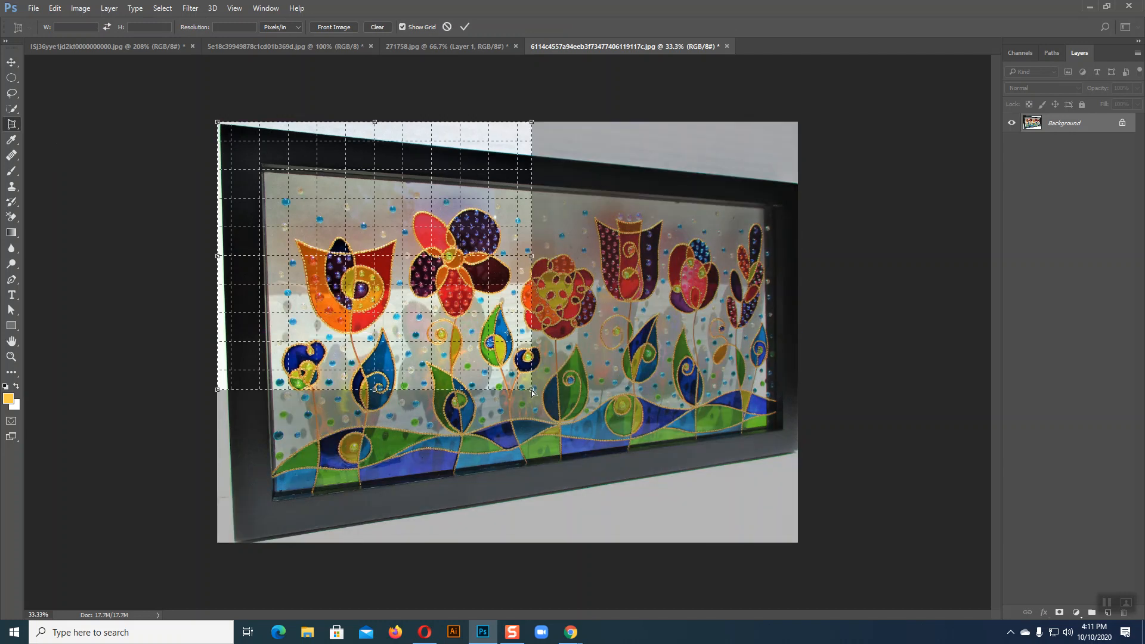
{"action": "key", "text": "ctrl+plus"}
{"action": "key", "text": "ctrl+plus"}
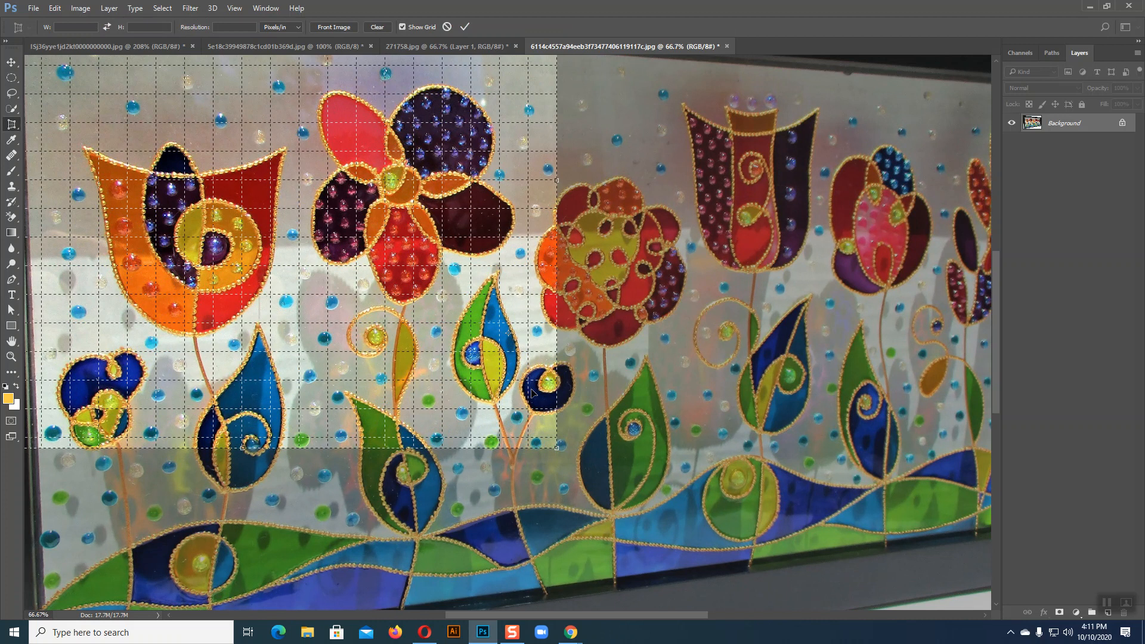
{"action": "scroll", "coordinate": [432, 356], "scroll_direction": "up", "scroll_amount": 5}
{"action": "scroll", "coordinate": [524, 260], "scroll_direction": "left", "scroll_amount": 7}
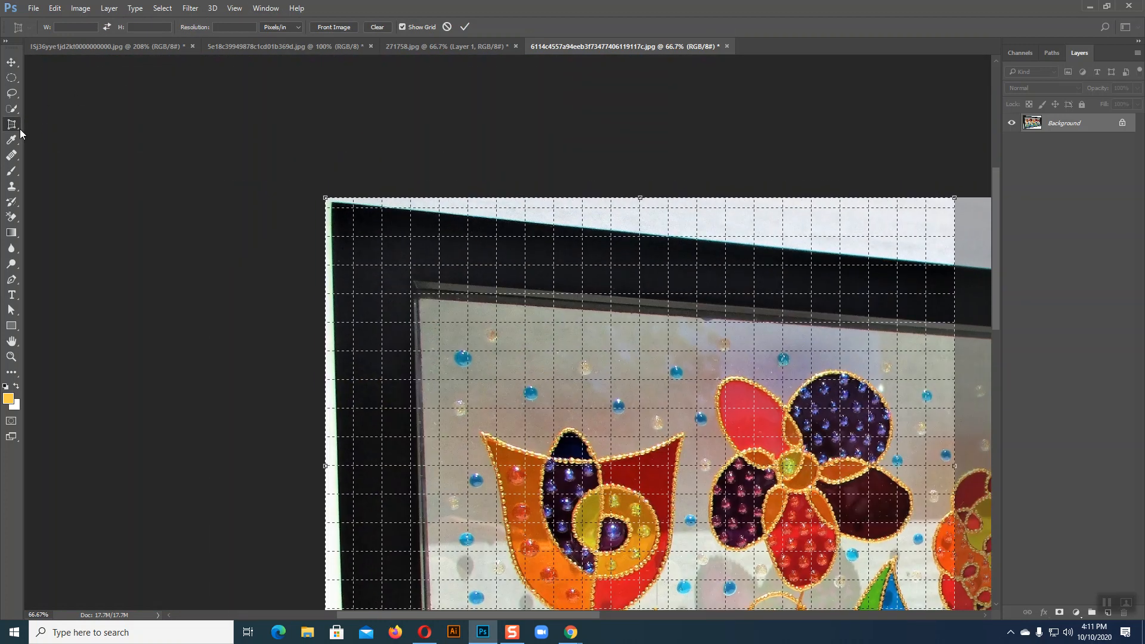
{"action": "left_click_drag", "start_coordinate": [325, 198], "coordinate": [334, 204]}
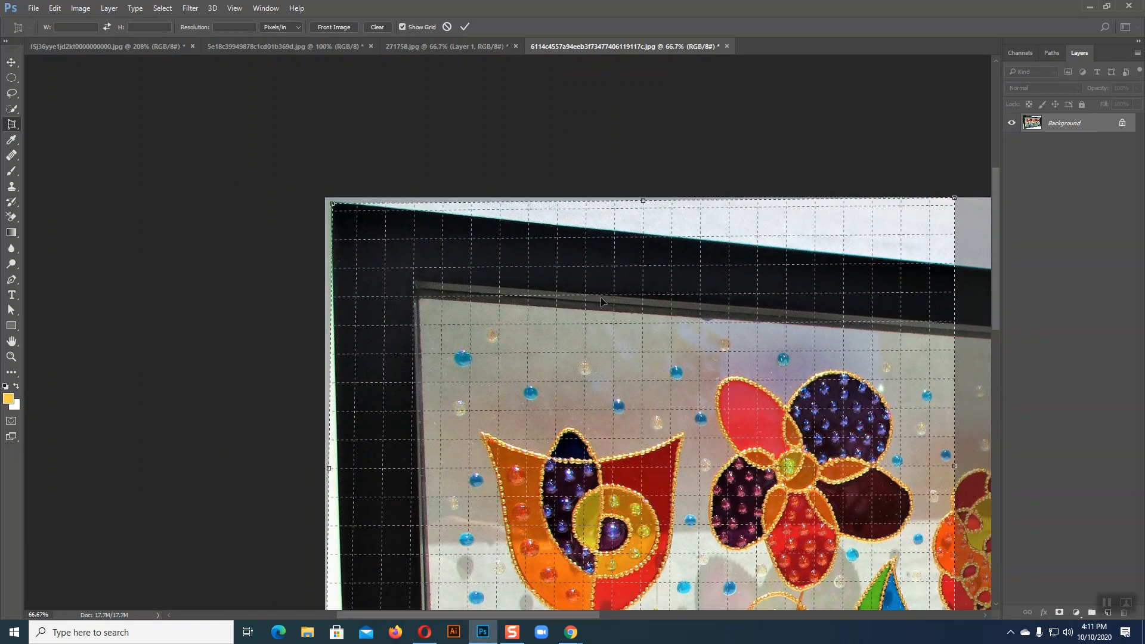
Fit the remaining three perspective crop corners to the frame's outer corners and apply the crop to straighten the picture
{"action": "left_click_drag", "start_coordinate": [767, 361], "coordinate": [115, 292]}
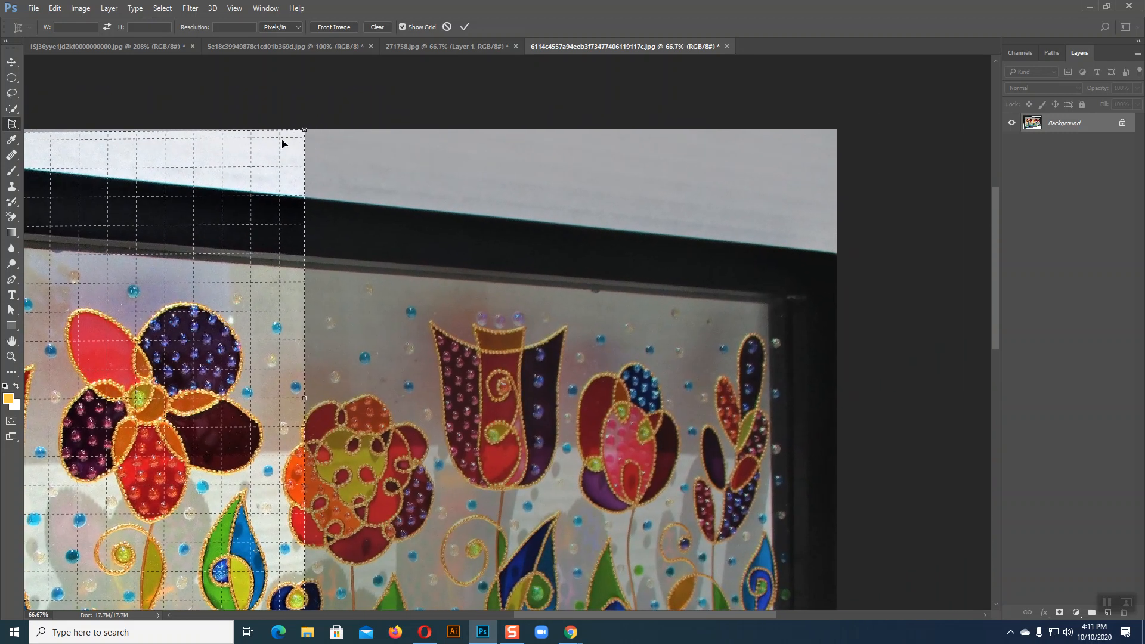
{"action": "left_click_drag", "start_coordinate": [306, 132], "coordinate": [844, 255]}
{"action": "left_click_drag", "start_coordinate": [712, 440], "coordinate": [754, 120]}
{"action": "left_click_drag", "start_coordinate": [626, 432], "coordinate": [634, 363]}
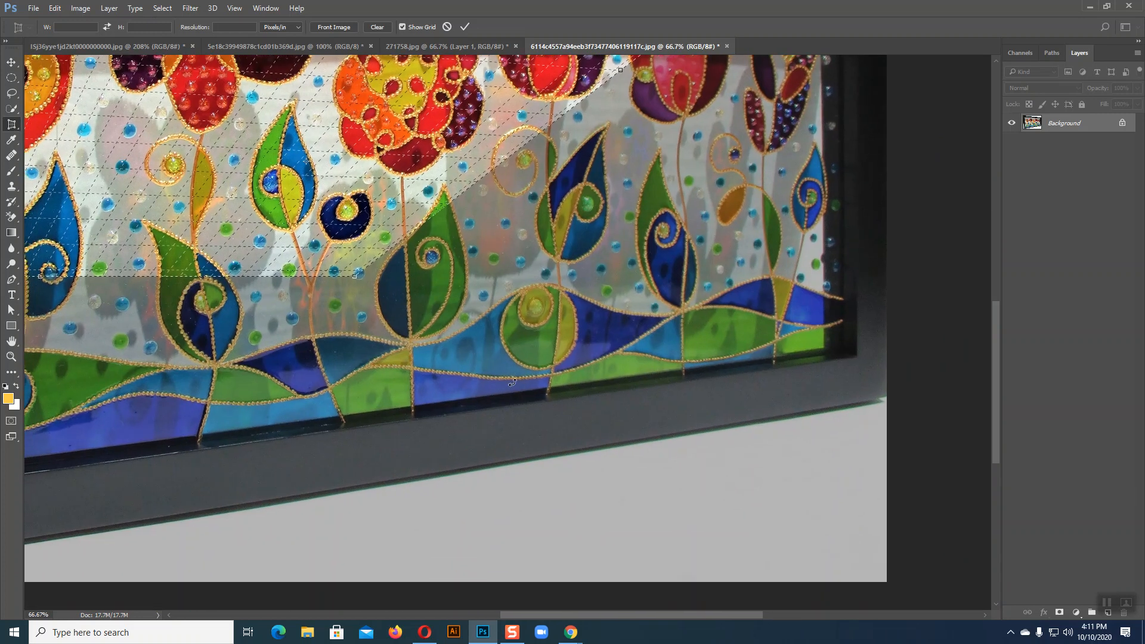
{"action": "left_click_drag", "start_coordinate": [357, 275], "coordinate": [659, 395]}
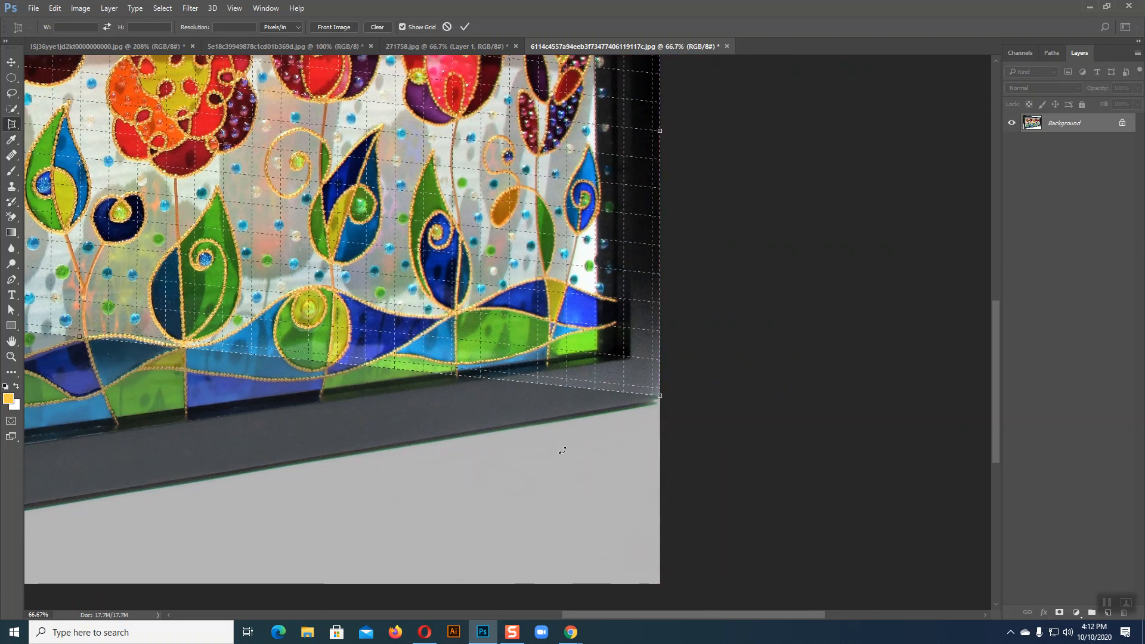
{"action": "left_click_drag", "start_coordinate": [595, 451], "coordinate": [808, 378]}
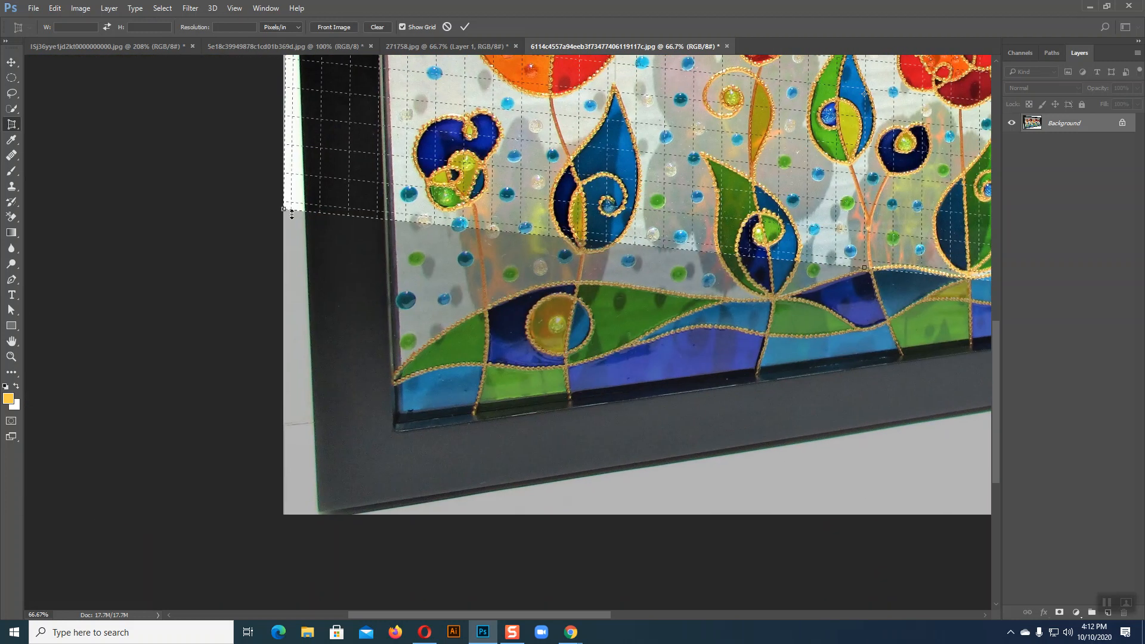
{"action": "left_click_drag", "start_coordinate": [299, 216], "coordinate": [318, 510]}
{"action": "key", "text": "Return"}
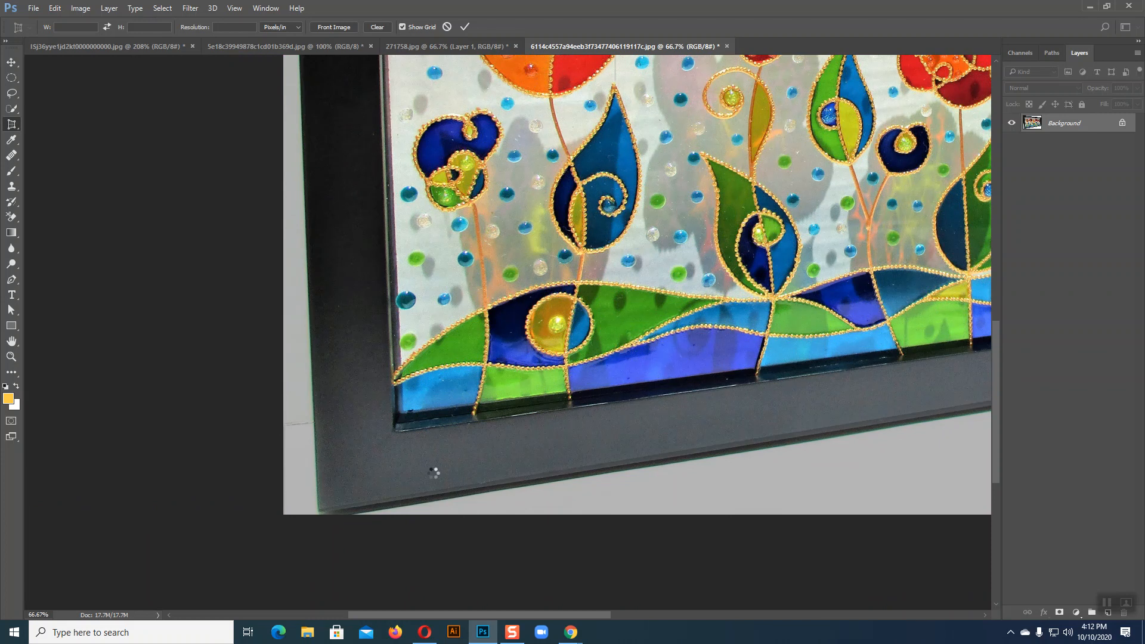
{"action": "scroll", "coordinate": [436, 477], "scroll_direction": "down", "scroll_amount": 3}
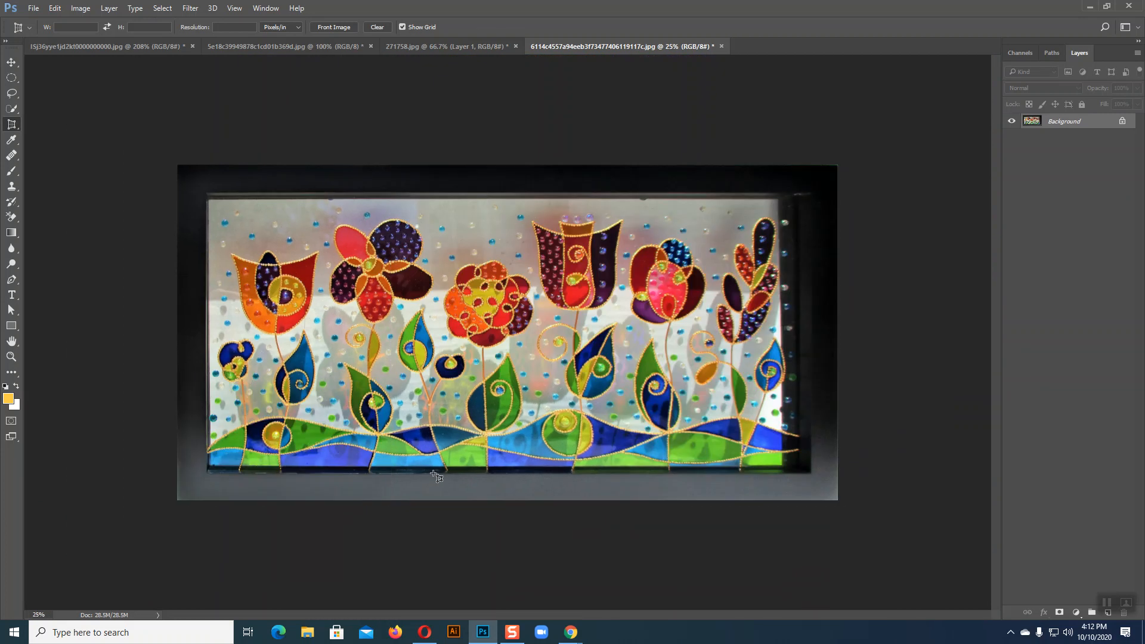
{"action": "left_click", "coordinate": [9, 62]}
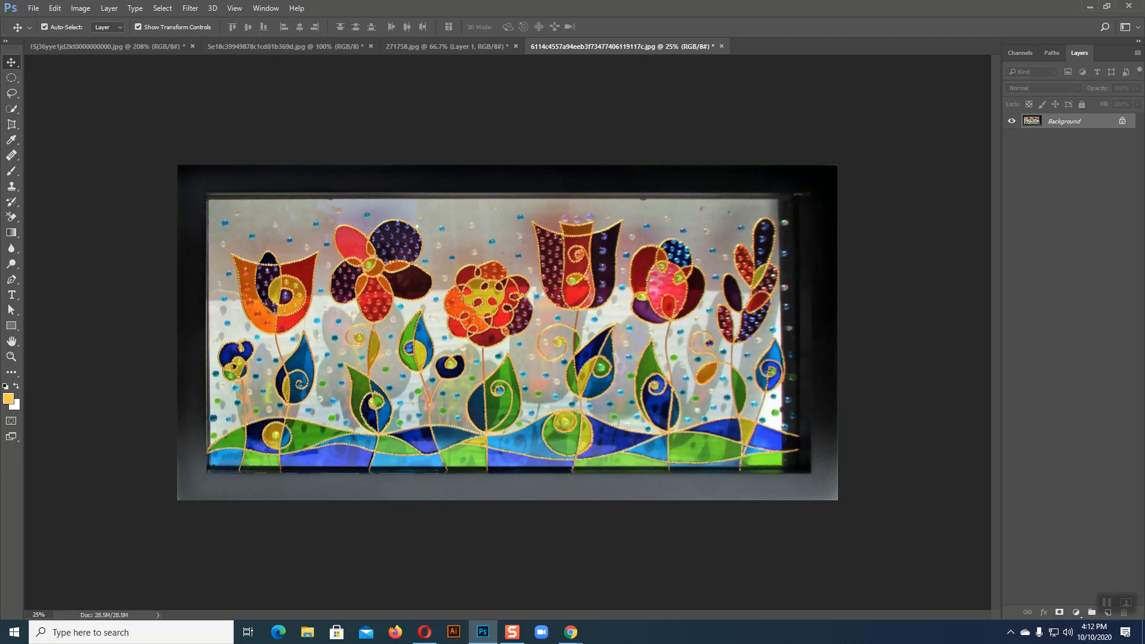
Close the framed flower picture without saving and switch to the Google Meet call
{"action": "left_click", "coordinate": [721, 46]}
{"action": "left_click", "coordinate": [571, 242]}
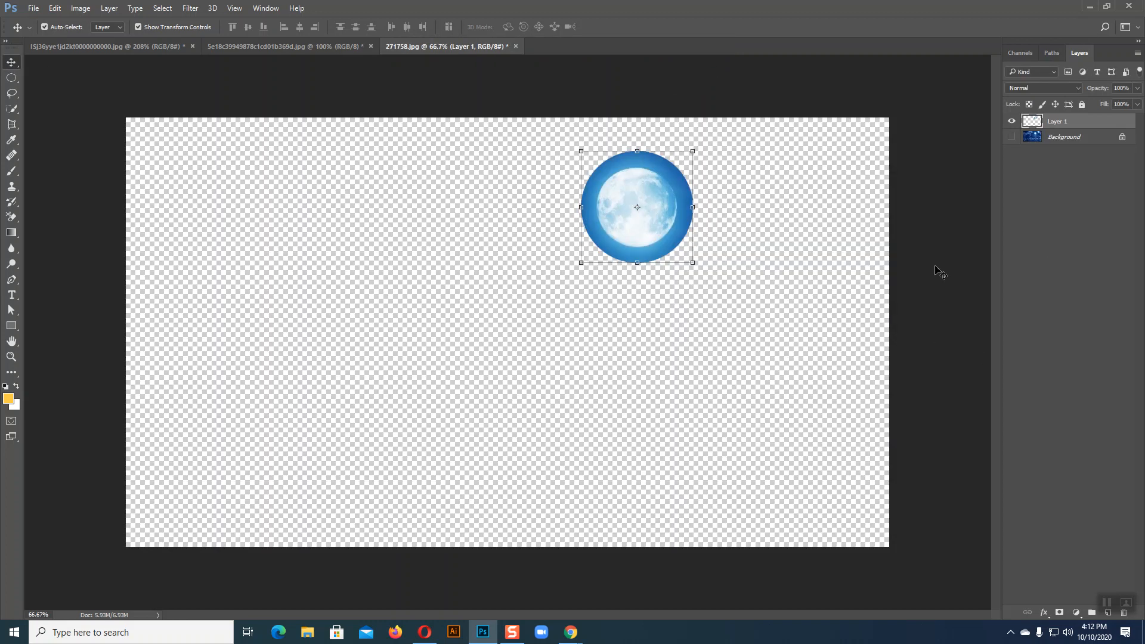
{"action": "mouse_move", "coordinate": [571, 635]}
{"action": "left_click", "coordinate": [507, 582]}
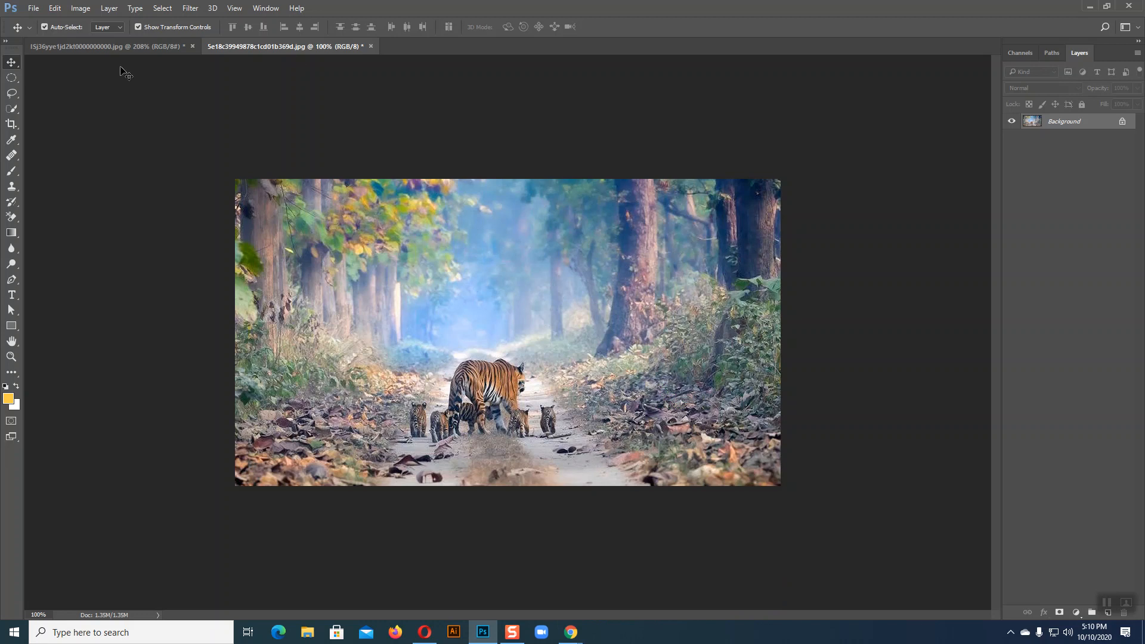
Create a blank white 8.5 x 11 in document from the print presets
{"action": "left_click", "coordinate": [103, 45]}
{"action": "left_click", "coordinate": [33, 8]}
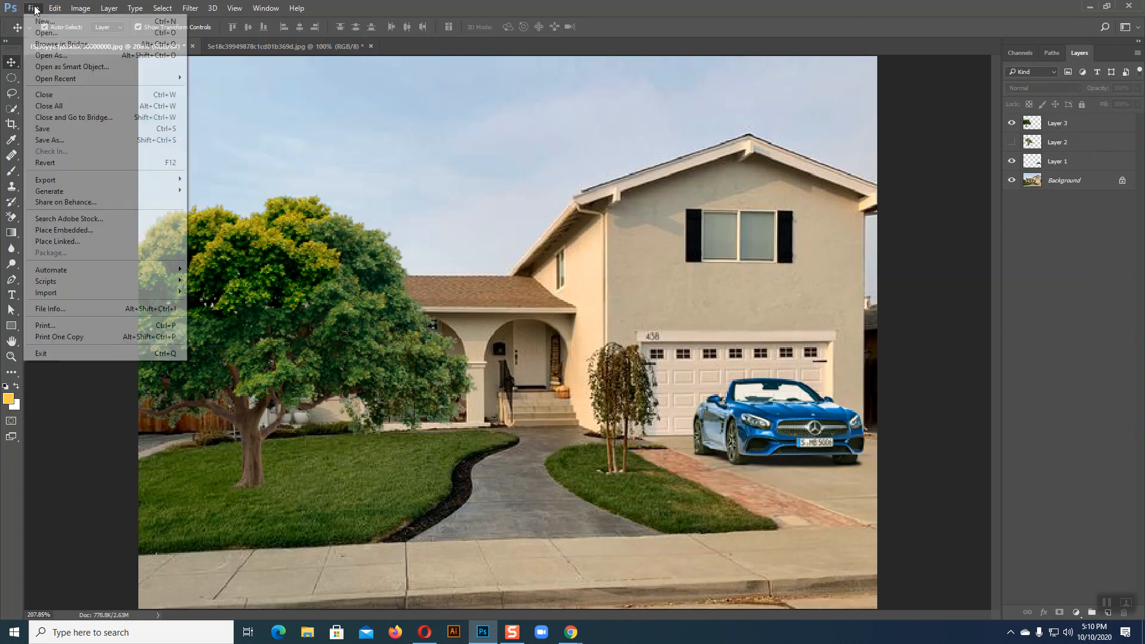
{"action": "left_click", "coordinate": [47, 28]}
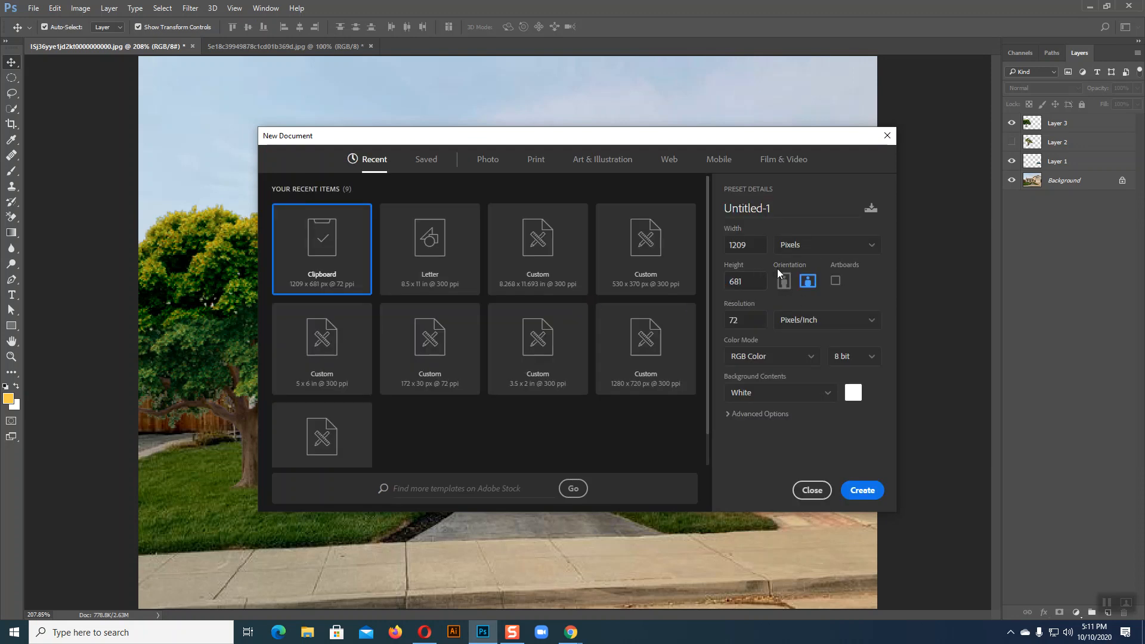
{"action": "left_click", "coordinate": [542, 160]}
{"action": "left_click", "coordinate": [862, 490]}
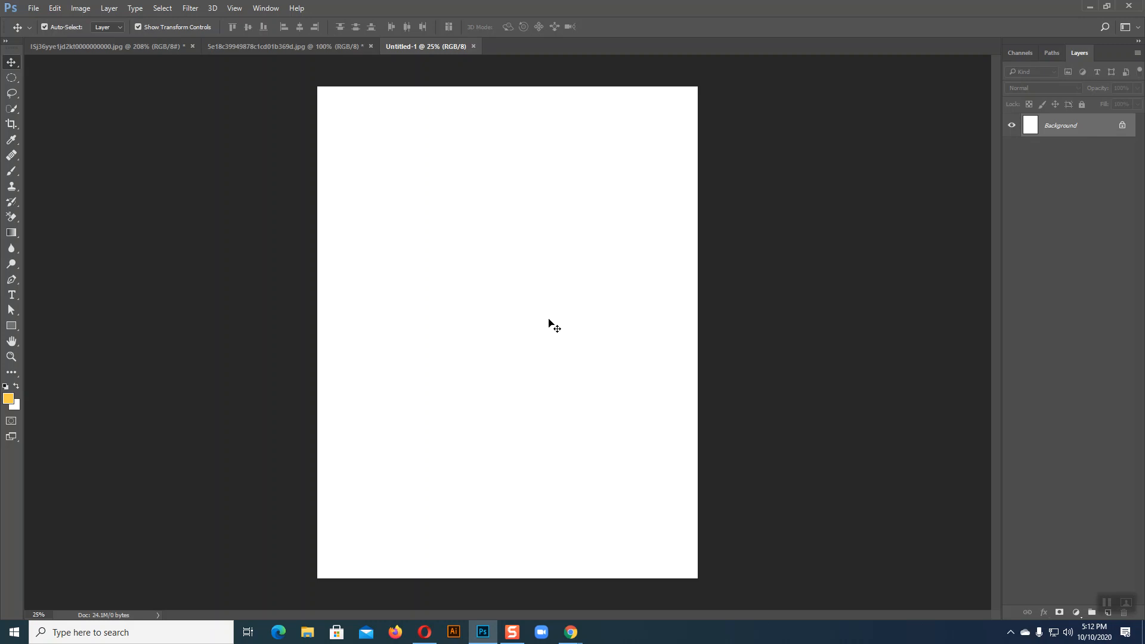
Check the Google Meet call and return to the blank document in Photoshop
{"action": "mouse_move", "coordinate": [570, 632]}
{"action": "left_click", "coordinate": [550, 605]}
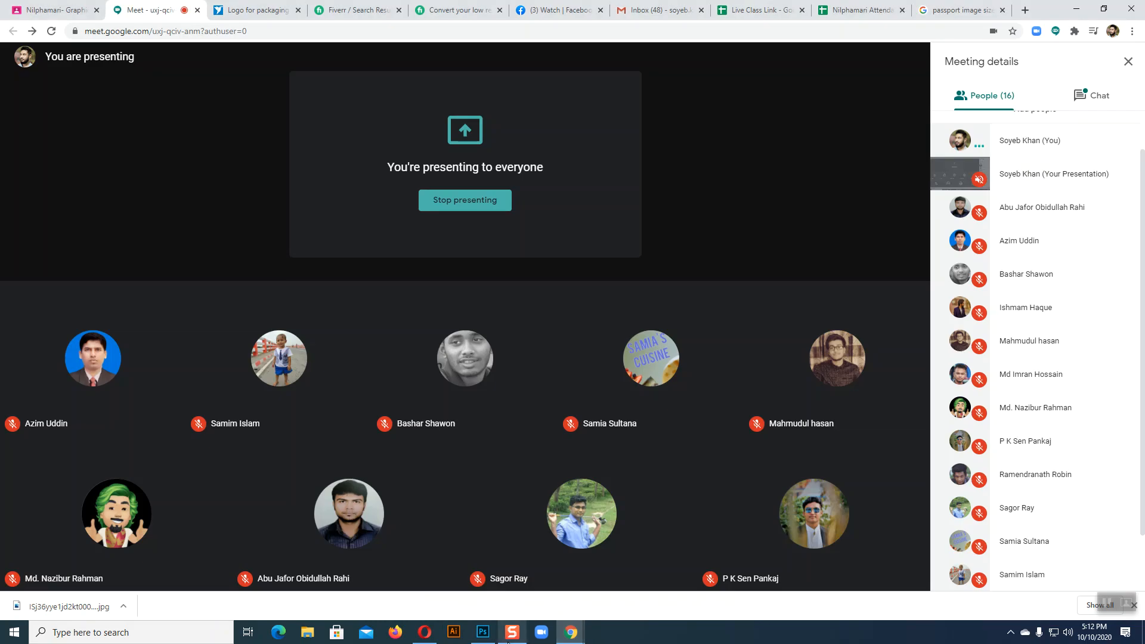
{"action": "left_click", "coordinate": [483, 632]}
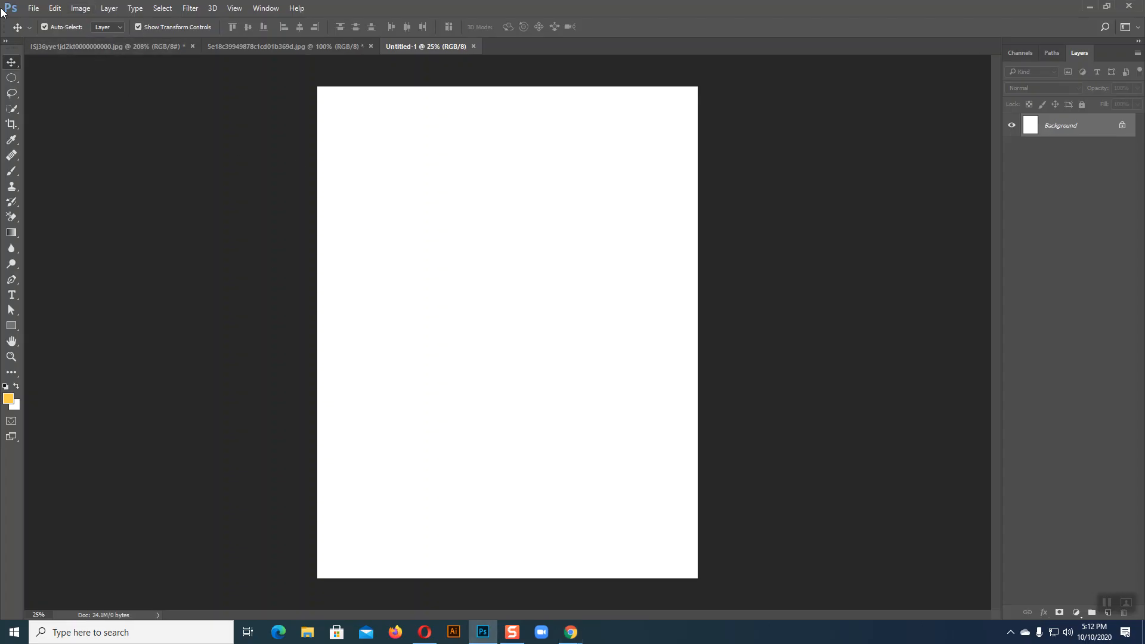
Open the Canvas Size settings for the blank document and move the dialog clear of the page
{"action": "left_click", "coordinate": [87, 9]}
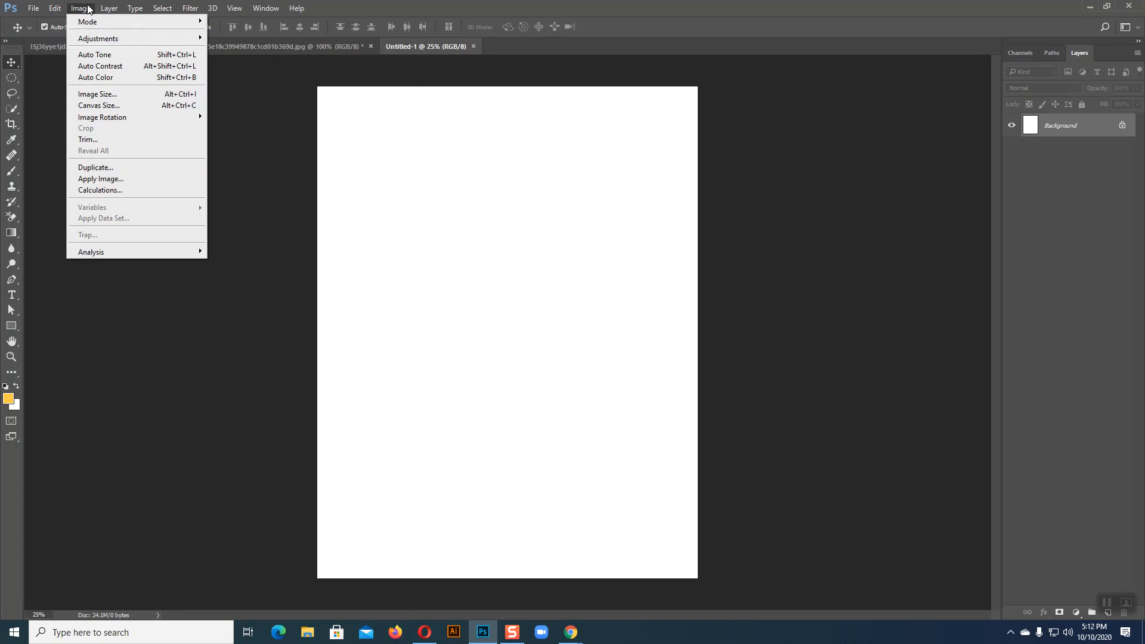
{"action": "left_click", "coordinate": [103, 108]}
{"action": "left_click_drag", "start_coordinate": [773, 84], "coordinate": [656, 88]}
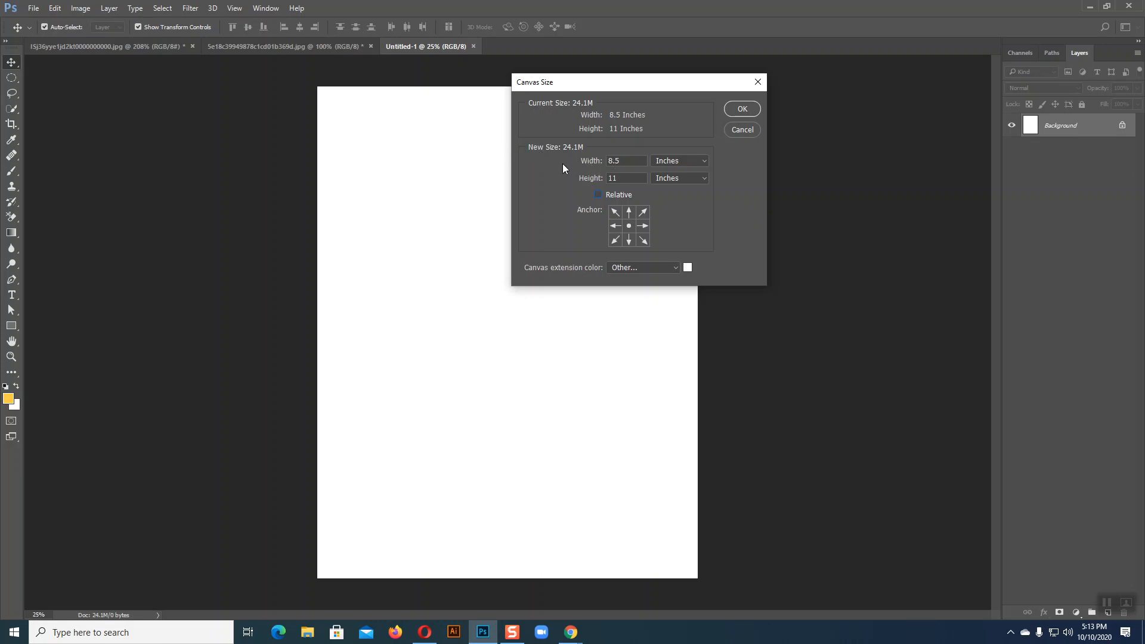
{"action": "left_click", "coordinate": [628, 164]}
{"action": "key", "text": "Tab"}
{"action": "key", "text": "shift+Tab"}
{"action": "left_click_drag", "start_coordinate": [652, 90], "coordinate": [880, 73]}
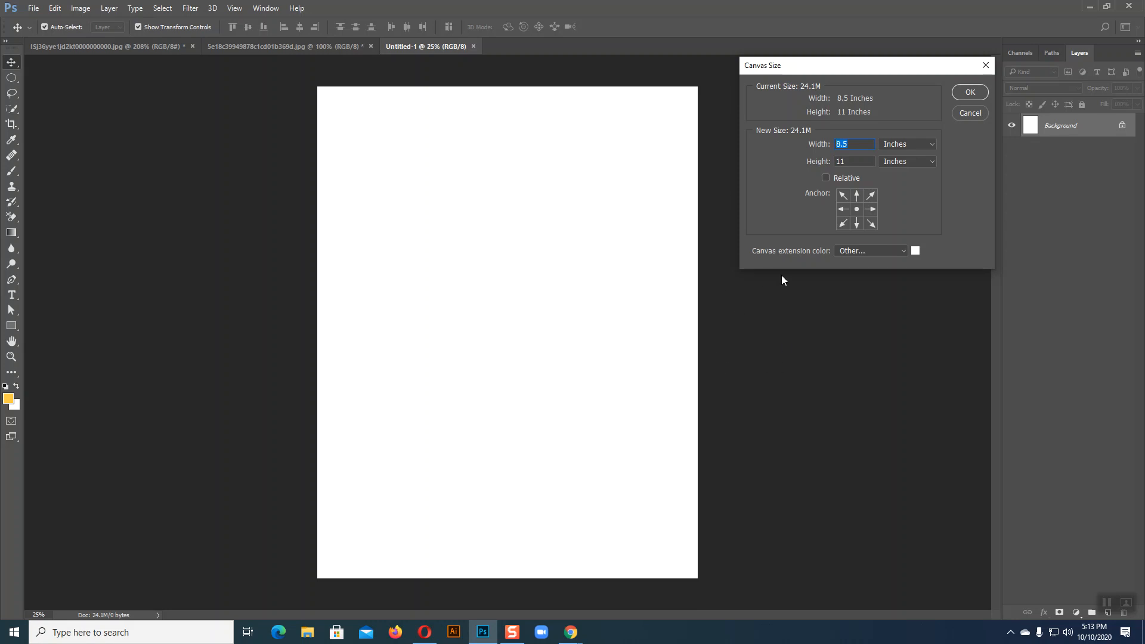
Try the middle-left and top-centre canvas anchors, reset the anchor to the centre, and check the Google Meet call
{"action": "left_click", "coordinate": [842, 210]}
{"action": "left_click", "coordinate": [842, 210]}
{"action": "left_click", "coordinate": [860, 210]}
{"action": "left_click", "coordinate": [857, 210]}
{"action": "left_click", "coordinate": [857, 210]}
{"action": "left_click", "coordinate": [857, 196]}
{"action": "left_click", "coordinate": [857, 208]}
{"action": "left_click", "coordinate": [509, 570]}
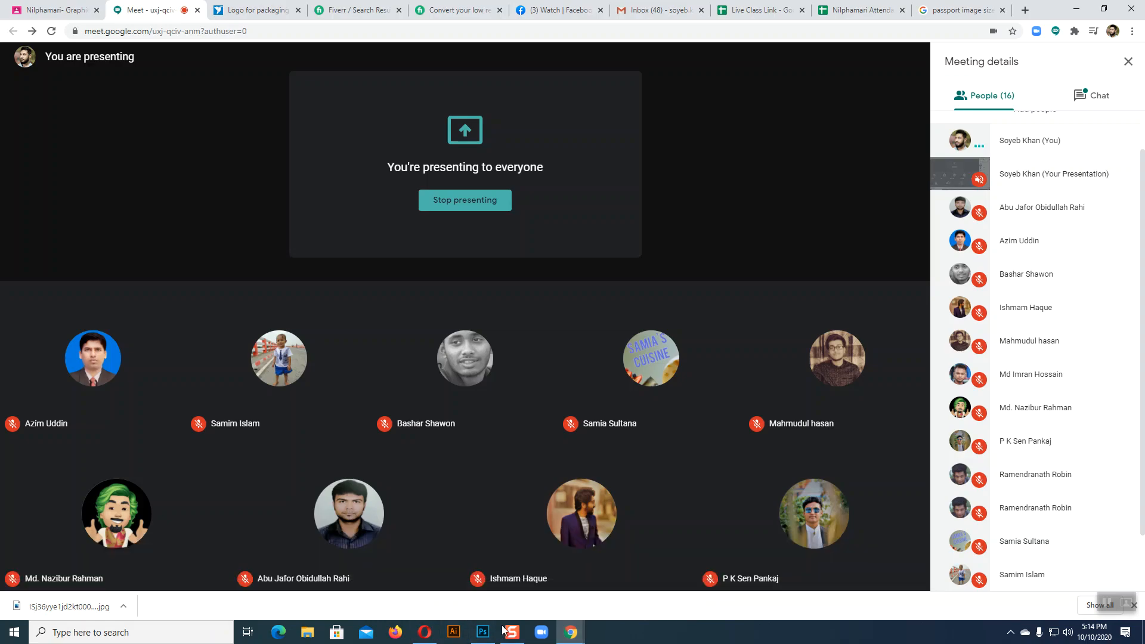
{"action": "left_click", "coordinate": [484, 636]}
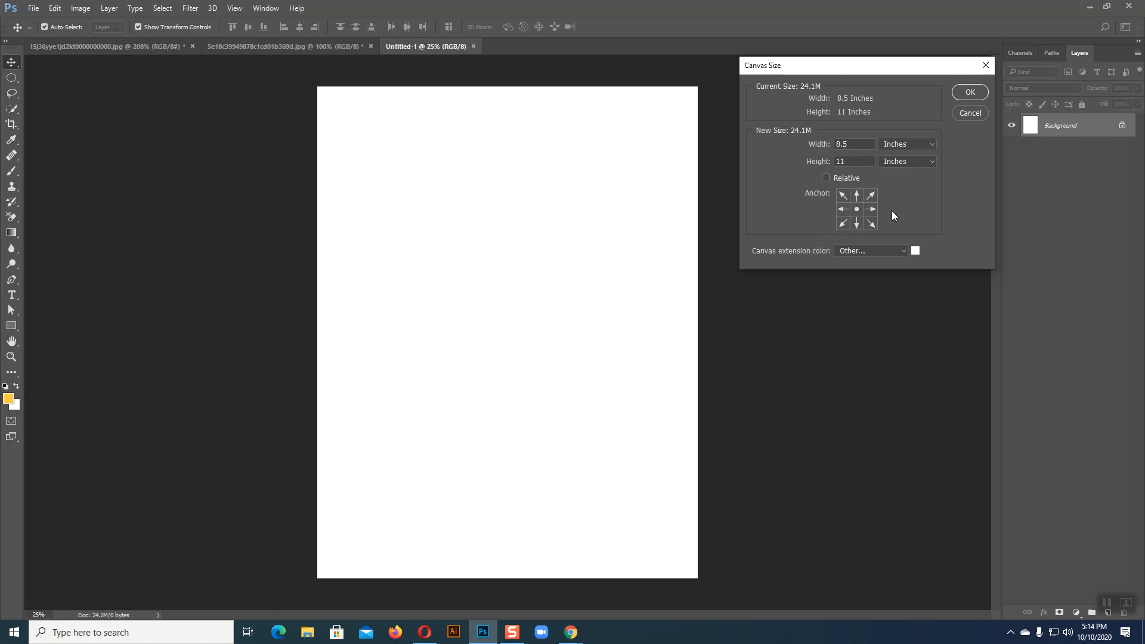
Anchor the canvas at the middle-left and set the canvas extension color to orange (#feb506)
{"action": "left_click", "coordinate": [841, 210]}
{"action": "left_click", "coordinate": [915, 251]}
{"action": "left_click", "coordinate": [775, 168]}
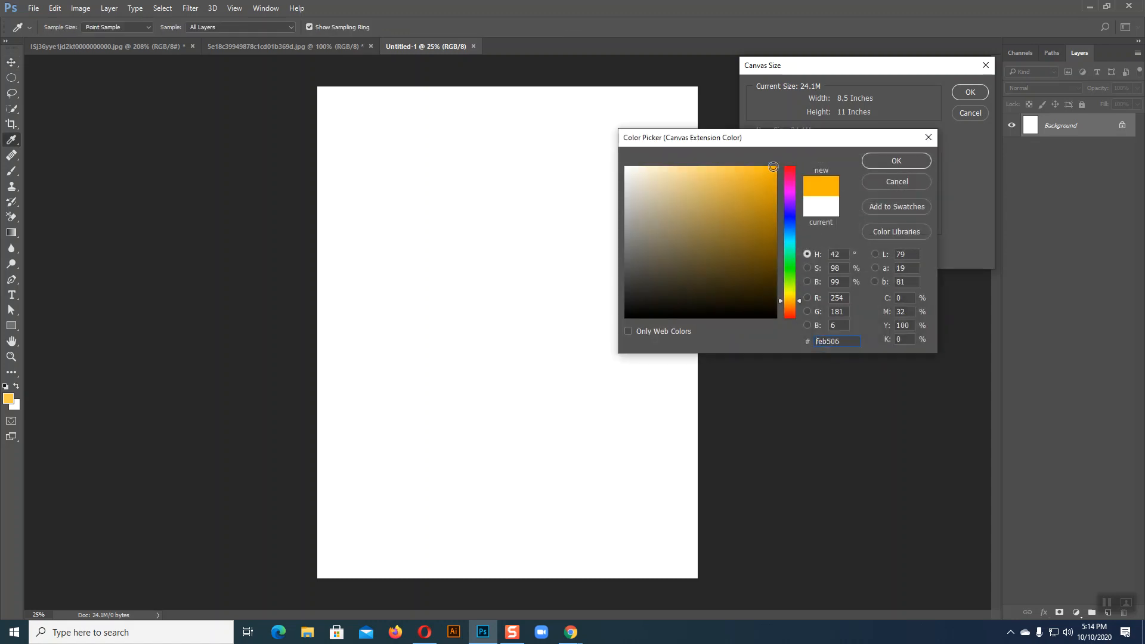
{"action": "left_click", "coordinate": [889, 157]}
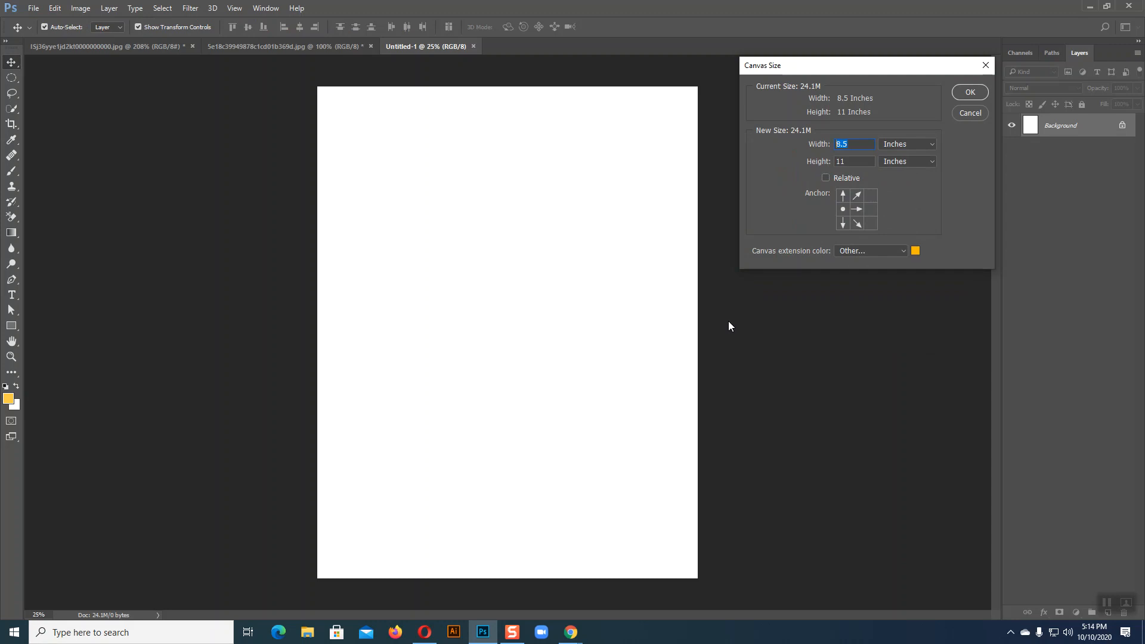
Widen the canvas to 10.5 in so it extends on the right side only, and undo the extension
{"action": "left_click", "coordinate": [869, 143]}
{"action": "double_click", "coordinate": [857, 142]}
{"action": "type", "text": "11"}
{"action": "key", "text": "BackSpace"}
{"action": "type", "text": "0."}
{"action": "left_click", "coordinate": [970, 93]}
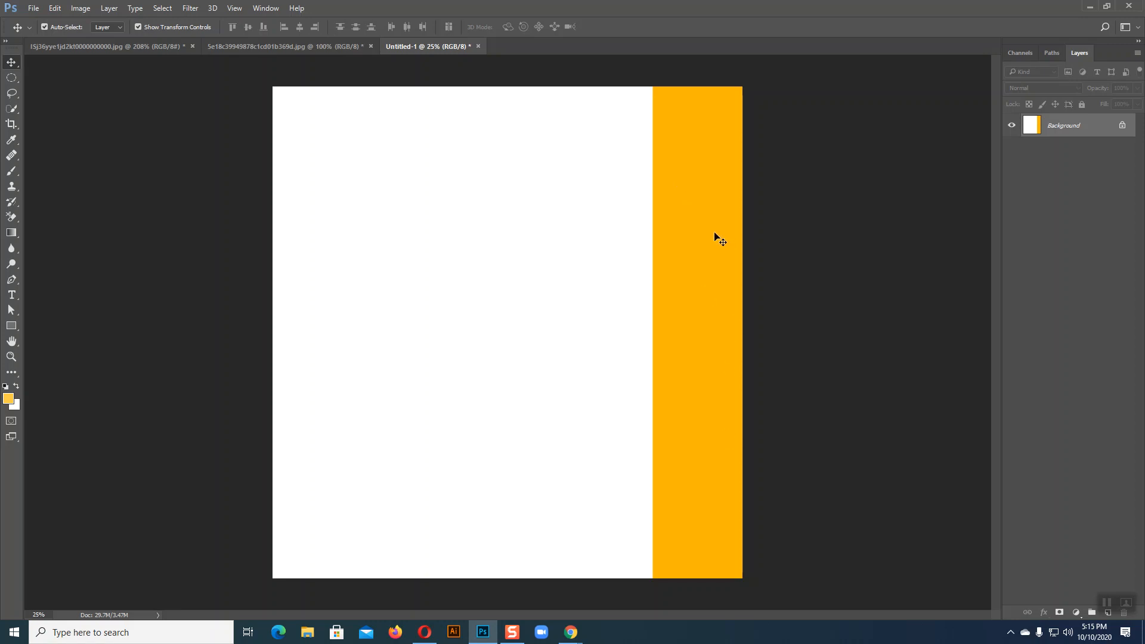
{"action": "key", "text": "ctrl+z"}
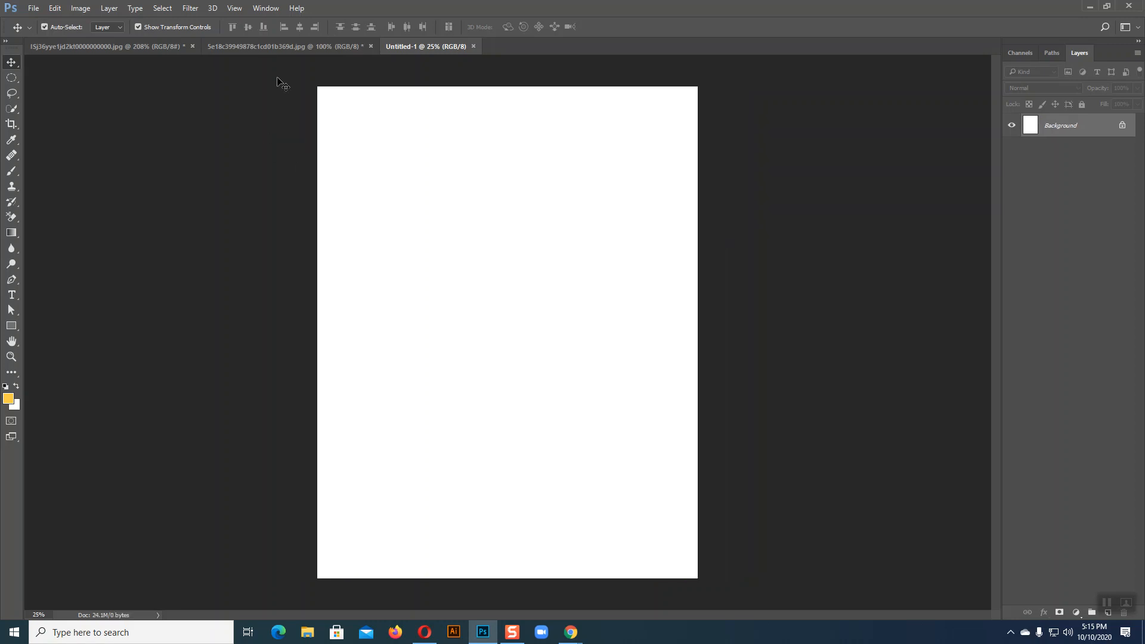
Extend the canvas downward to 16 in high with the top-centre anchor, and undo the extension
{"action": "left_click", "coordinate": [81, 8]}
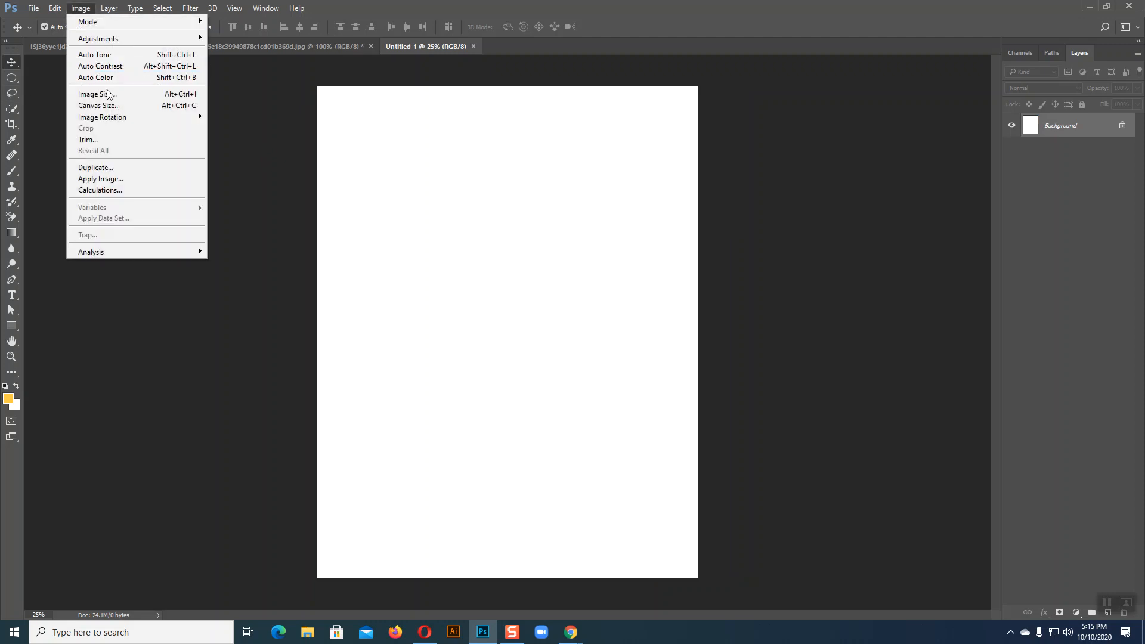
{"action": "left_click", "coordinate": [99, 106]}
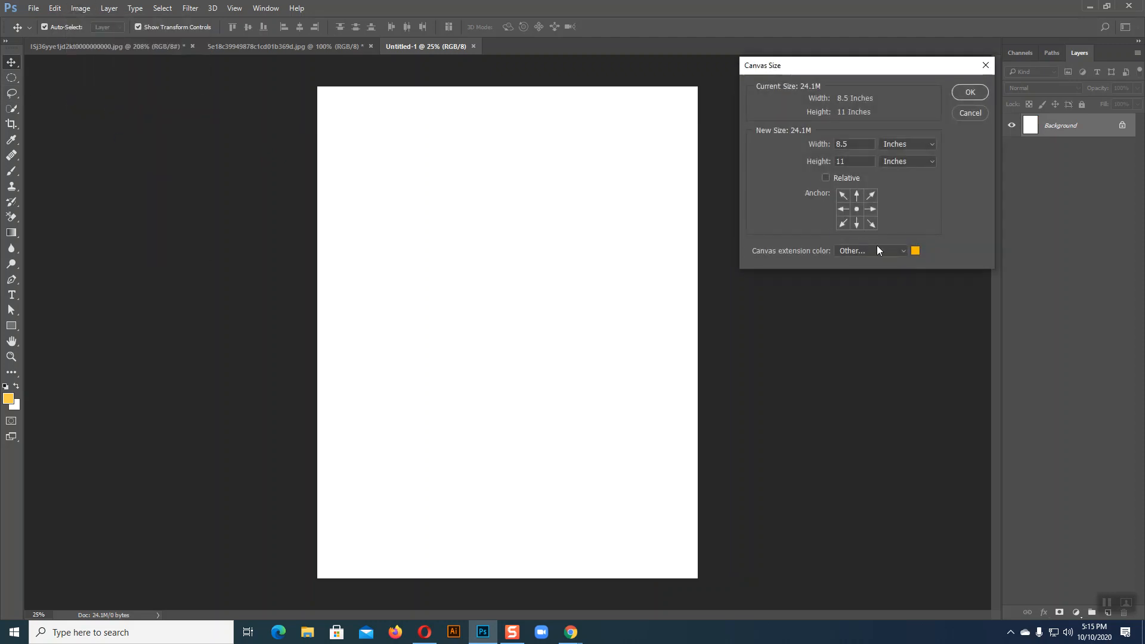
{"action": "left_click", "coordinate": [857, 196]}
{"action": "key", "text": "Tab"}
{"action": "type", "text": "16"}
{"action": "left_click", "coordinate": [969, 92]}
{"action": "scroll", "coordinate": [545, 455], "scroll_direction": "down", "scroll_amount": 2}
{"action": "scroll", "coordinate": [702, 418], "scroll_direction": "down", "scroll_amount": 3}
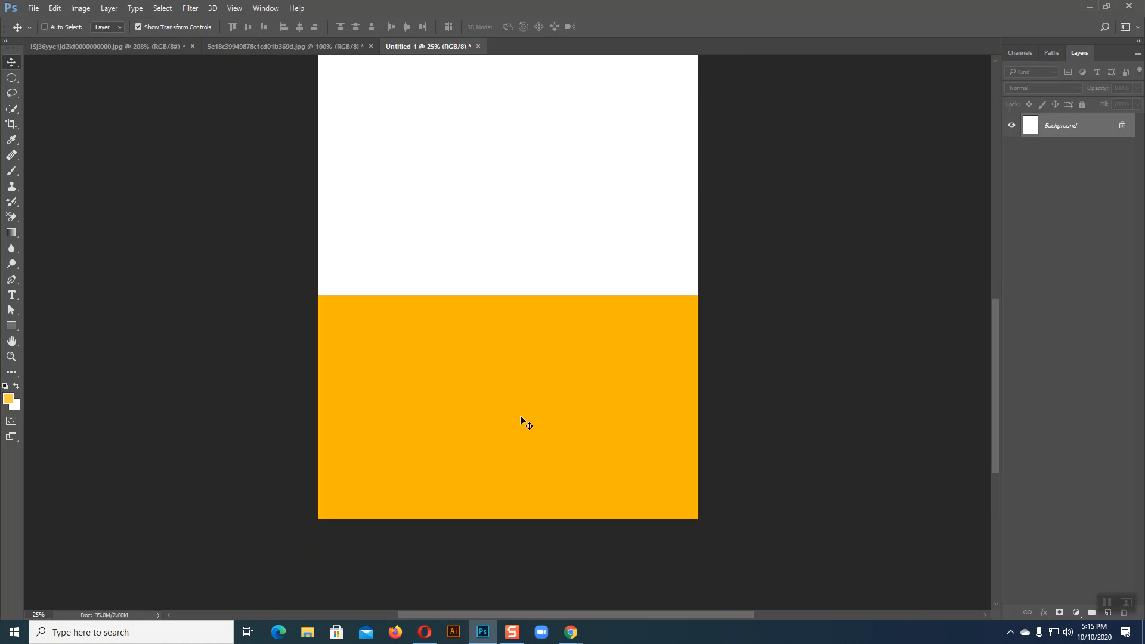
{"action": "key", "text": "ctrl+z"}
Resize the canvas to 10.5 x 15 in from the centre anchor, adding an orange border around the white page
{"action": "left_click", "coordinate": [78, 9]}
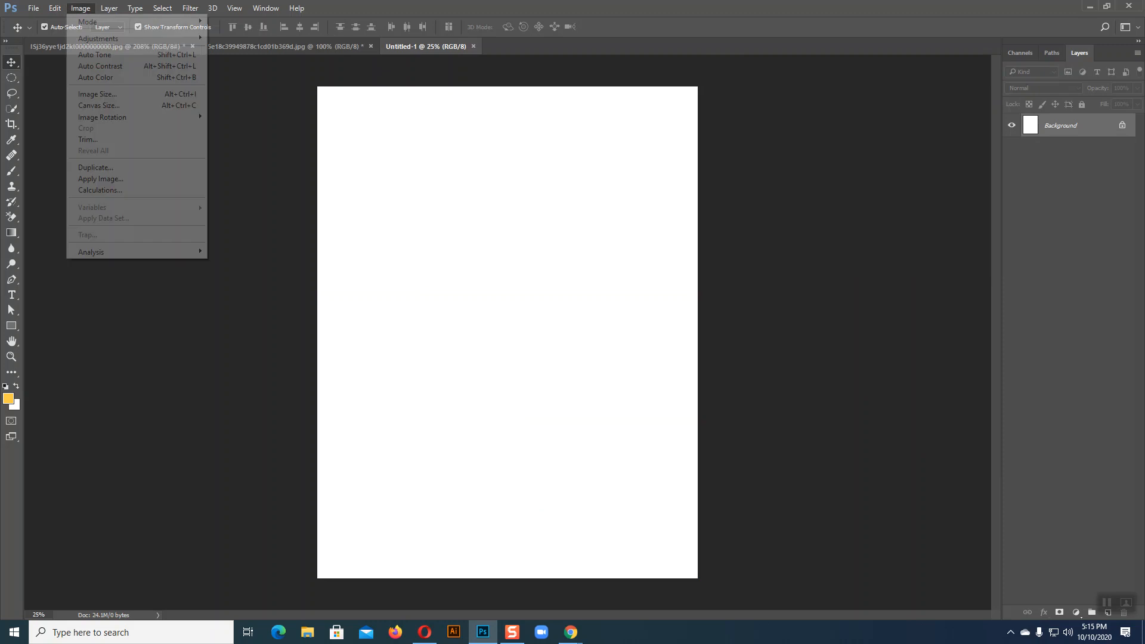
{"action": "left_click", "coordinate": [101, 105]}
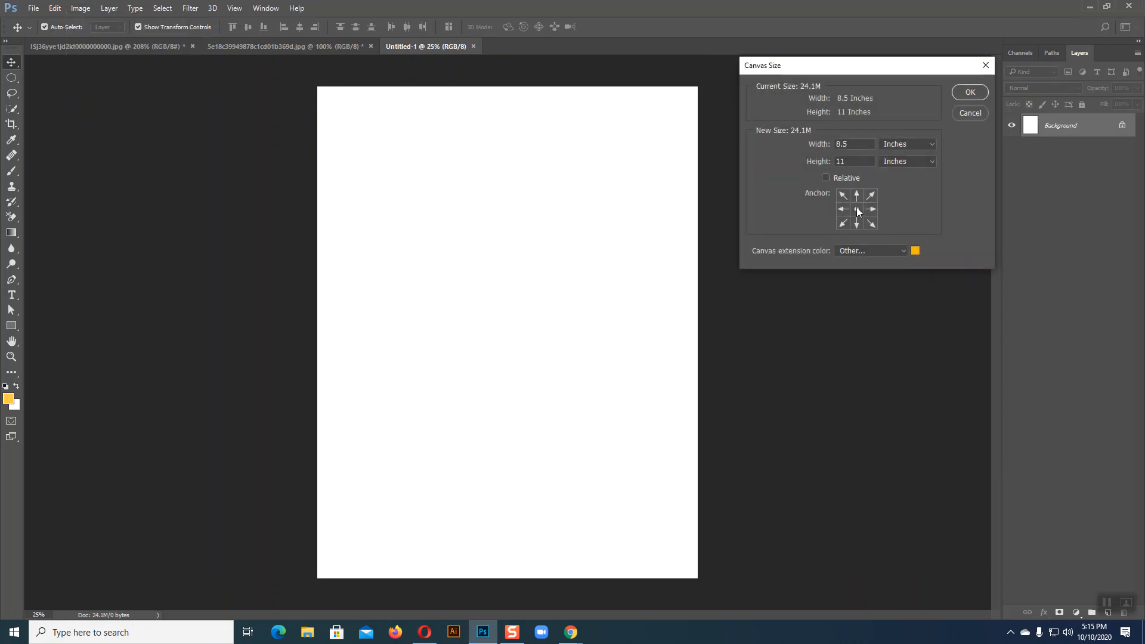
{"action": "left_click_drag", "start_coordinate": [857, 144], "coordinate": [795, 141]}
{"action": "type", "text": "10.5"}
{"action": "left_click_drag", "start_coordinate": [846, 166], "coordinate": [812, 163]}
{"action": "type", "text": "15"}
{"action": "left_click", "coordinate": [969, 93]}
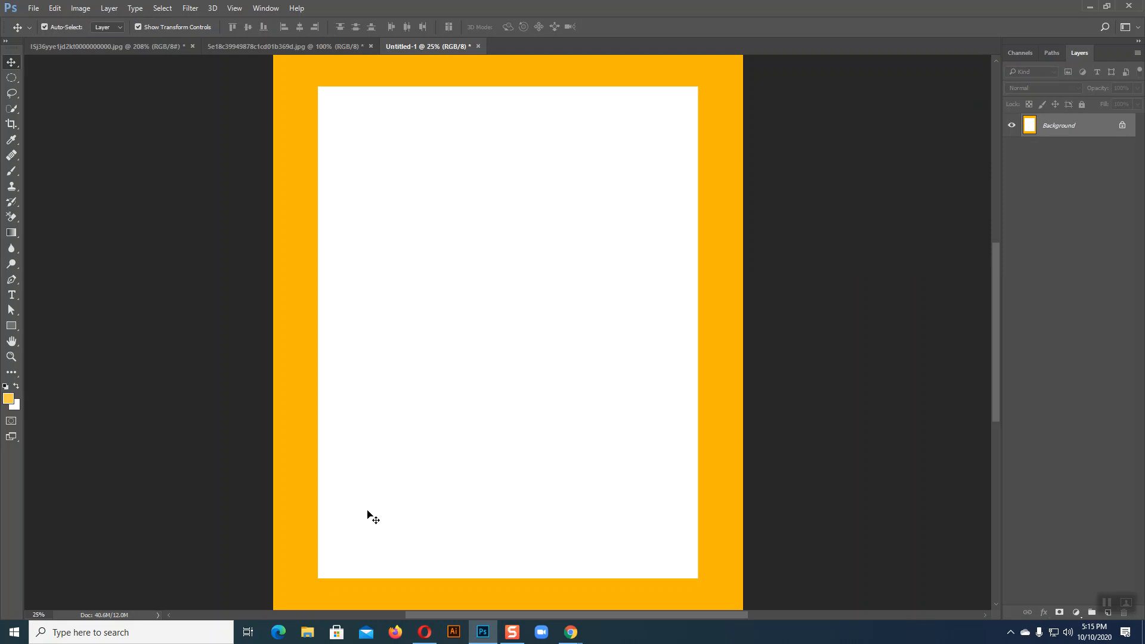
Undo the centred canvas extension to remove the orange border around the page
{"action": "key", "text": "ctrl+minus"}
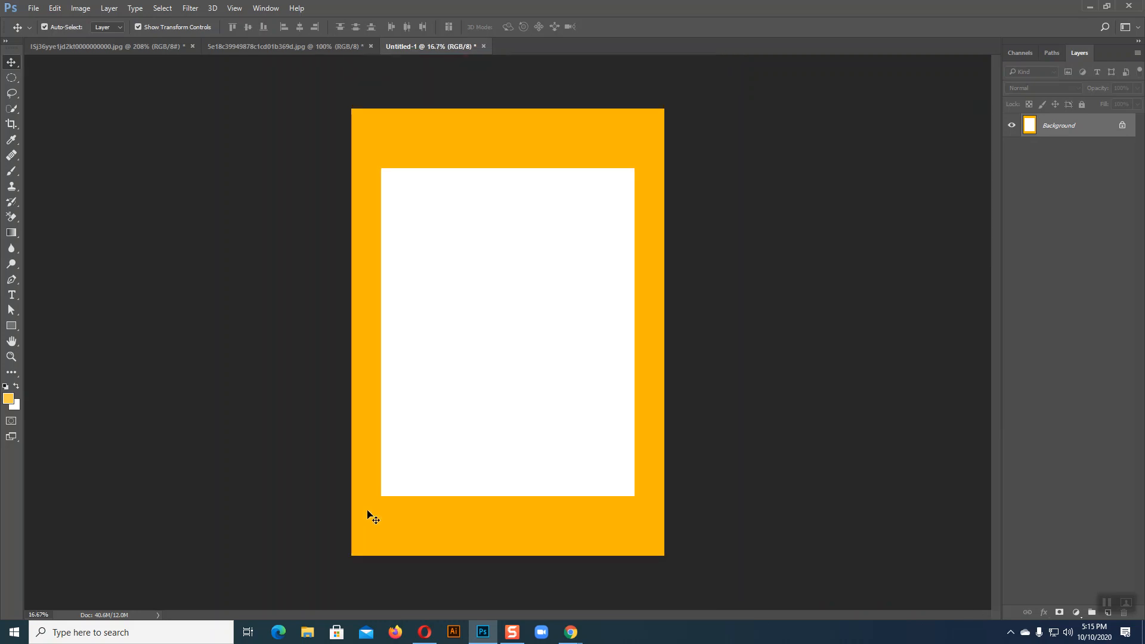
{"action": "key", "text": "ctrl+z"}
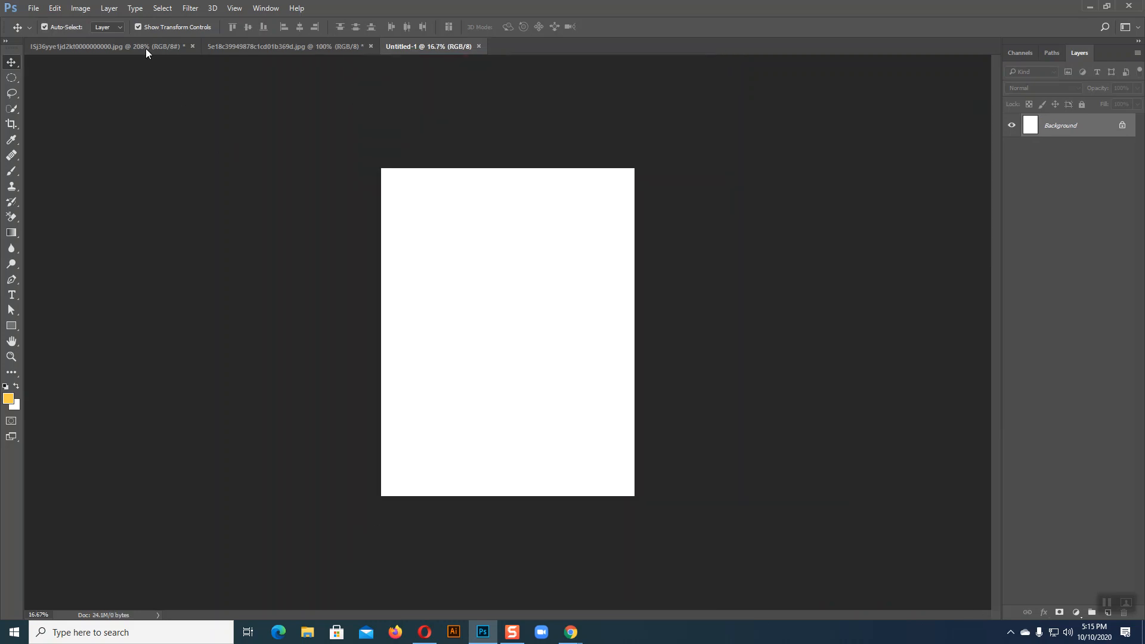
Extend the canvas by 4 in wide and 6 in high relative to its current size, and undo the extension
{"action": "left_click", "coordinate": [82, 8]}
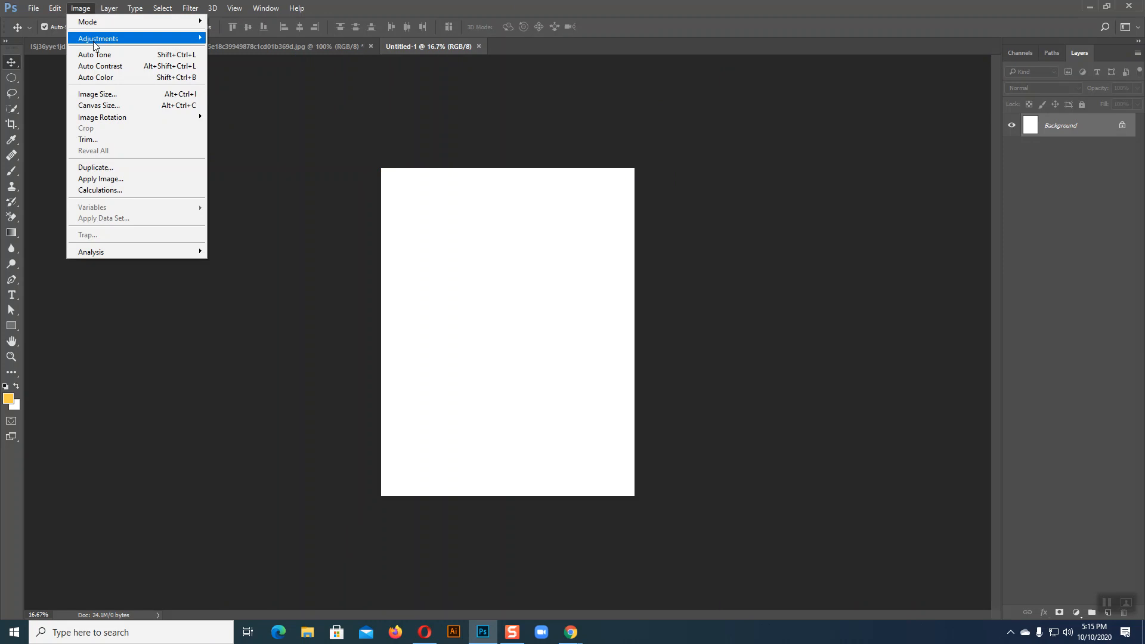
{"action": "left_click", "coordinate": [102, 105]}
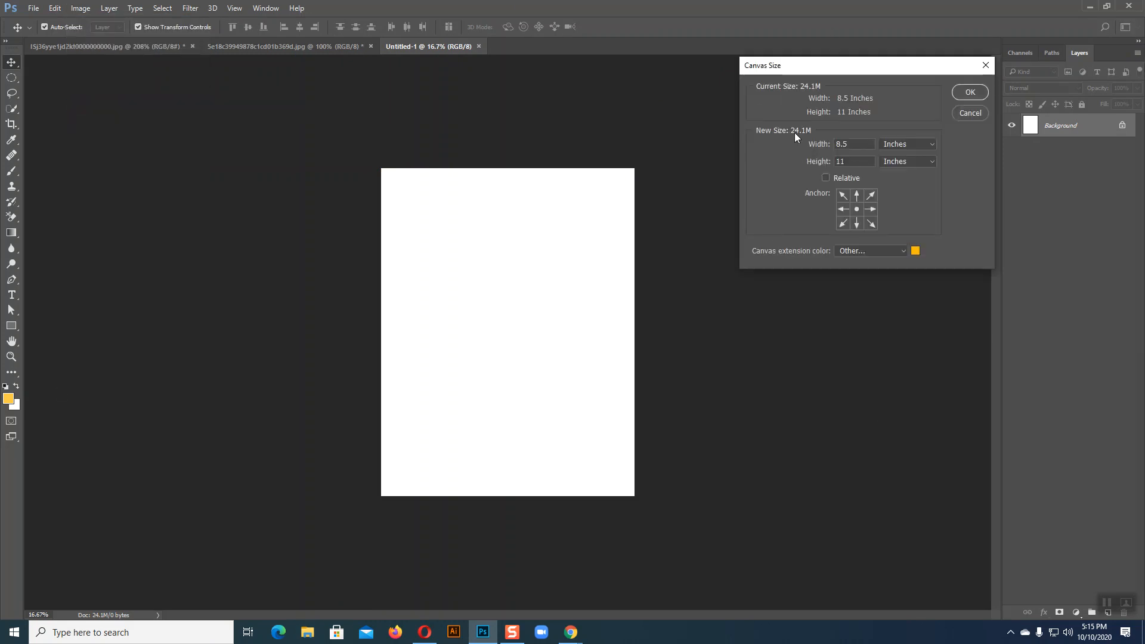
{"action": "left_click_drag", "start_coordinate": [855, 147], "coordinate": [803, 152]}
{"action": "left_click", "coordinate": [856, 142]}
{"action": "type", "text": "4"}
{"action": "left_click", "coordinate": [853, 162]}
{"action": "type", "text": "6"}
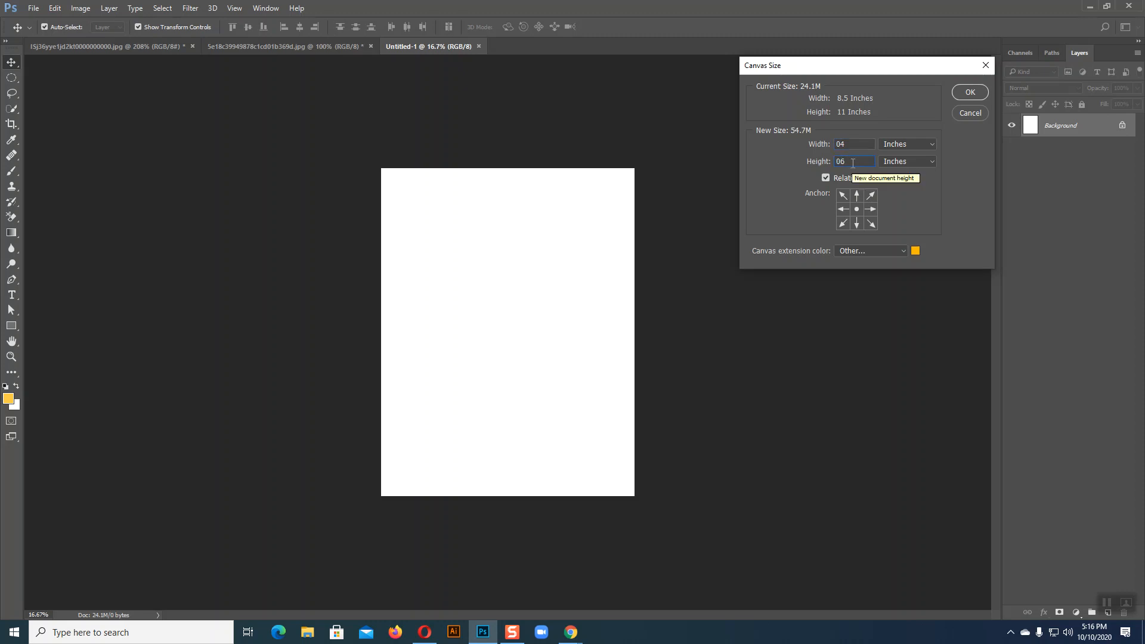
{"action": "left_click", "coordinate": [970, 93]}
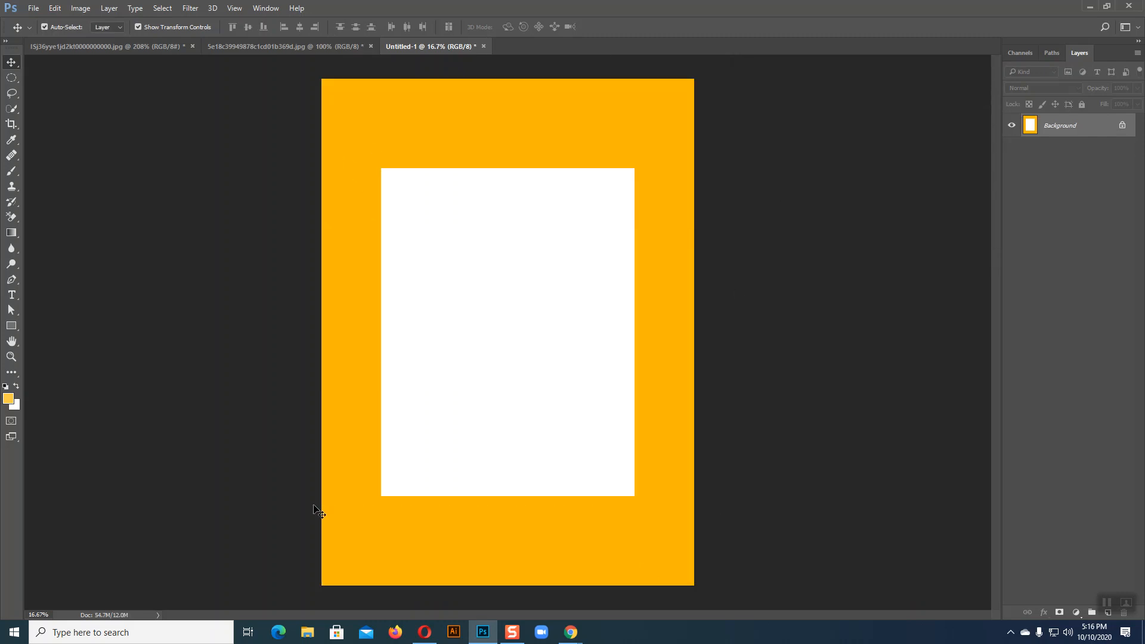
{"action": "key", "text": "ctrl+z"}
{"action": "key", "text": "ctrl"}
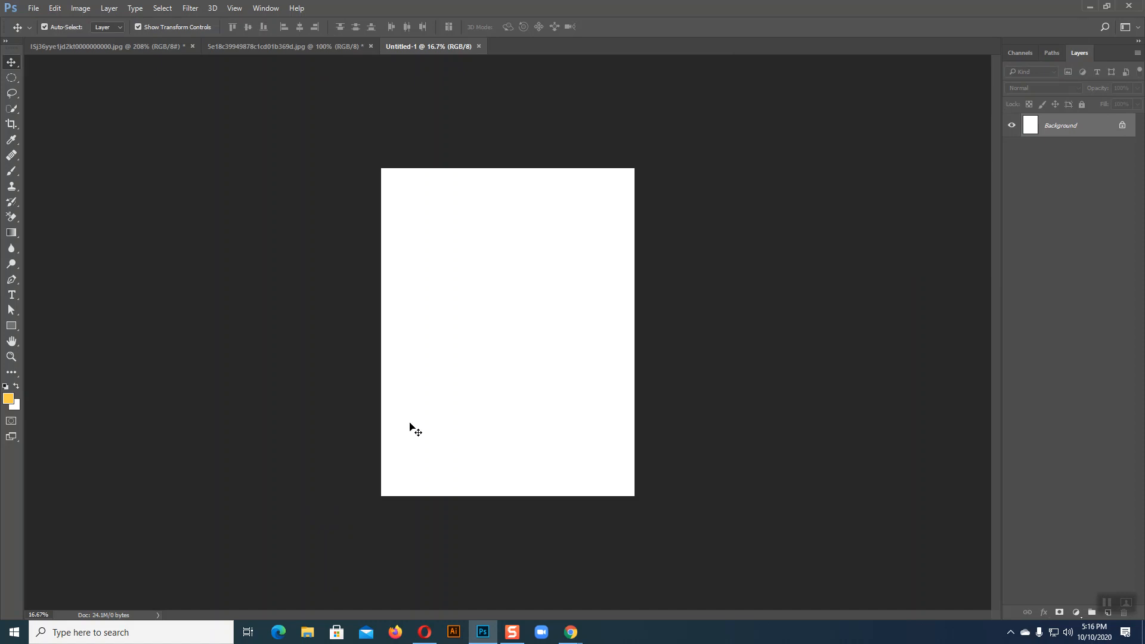
Try a white (#ffffff) canvas extension color with relative sizing, and close the canvas size settings without applying them
{"action": "left_click", "coordinate": [81, 8]}
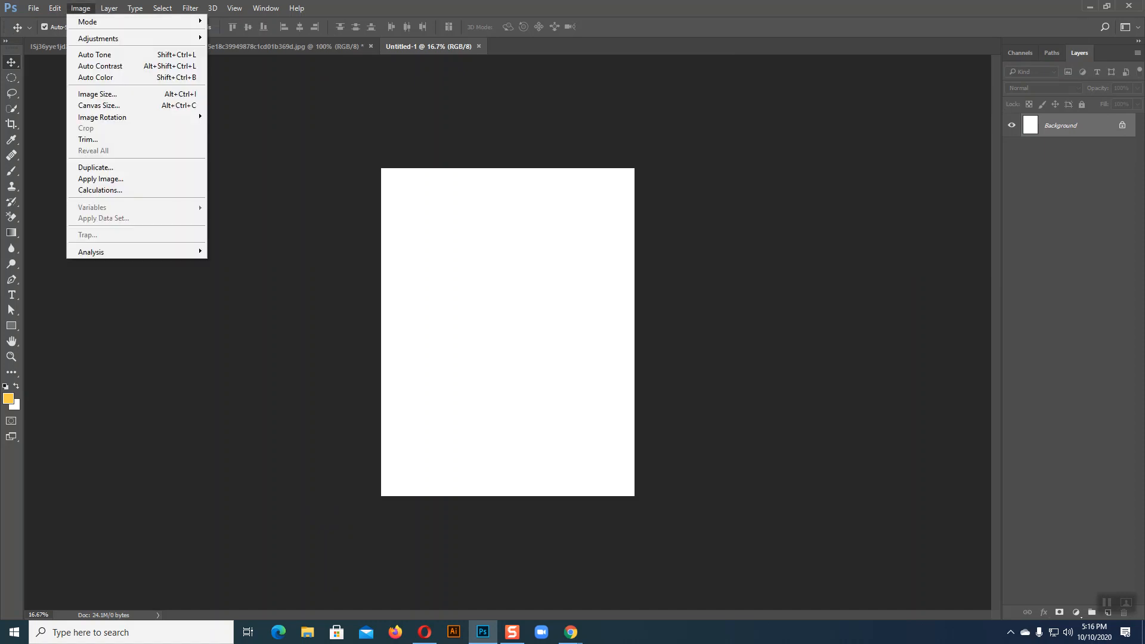
{"action": "left_click", "coordinate": [117, 105]}
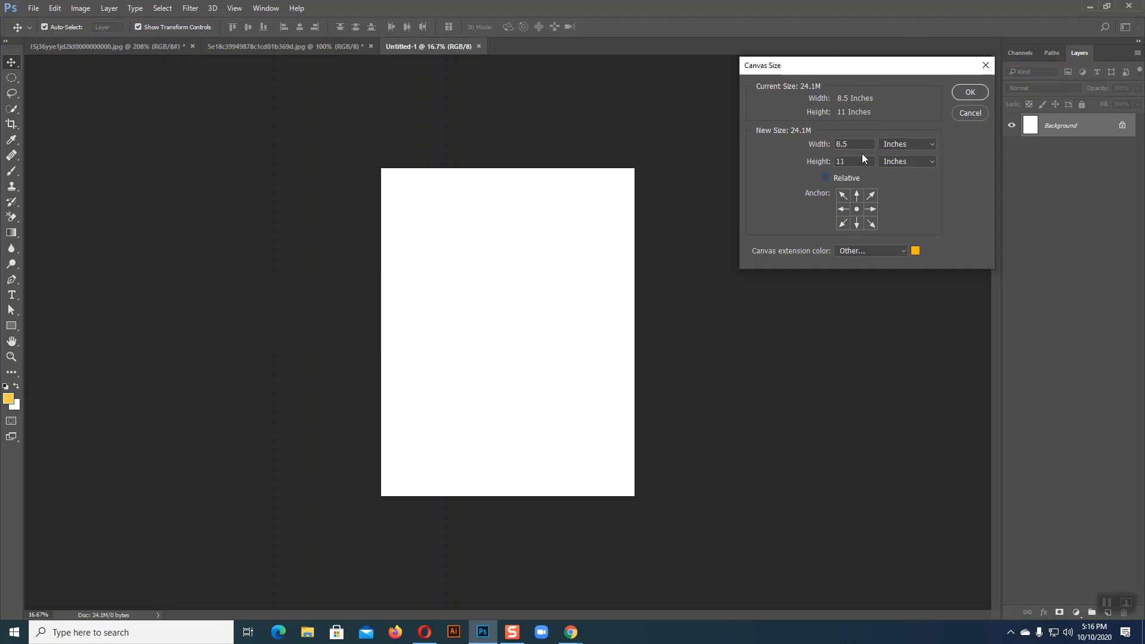
{"action": "left_click_drag", "start_coordinate": [861, 145], "coordinate": [783, 153]}
{"action": "left_click_drag", "start_coordinate": [854, 163], "coordinate": [819, 149]}
{"action": "left_click", "coordinate": [828, 178]}
{"action": "left_click", "coordinate": [854, 145]}
{"action": "left_click", "coordinate": [916, 251]}
{"action": "type", "text": "ffffff"}
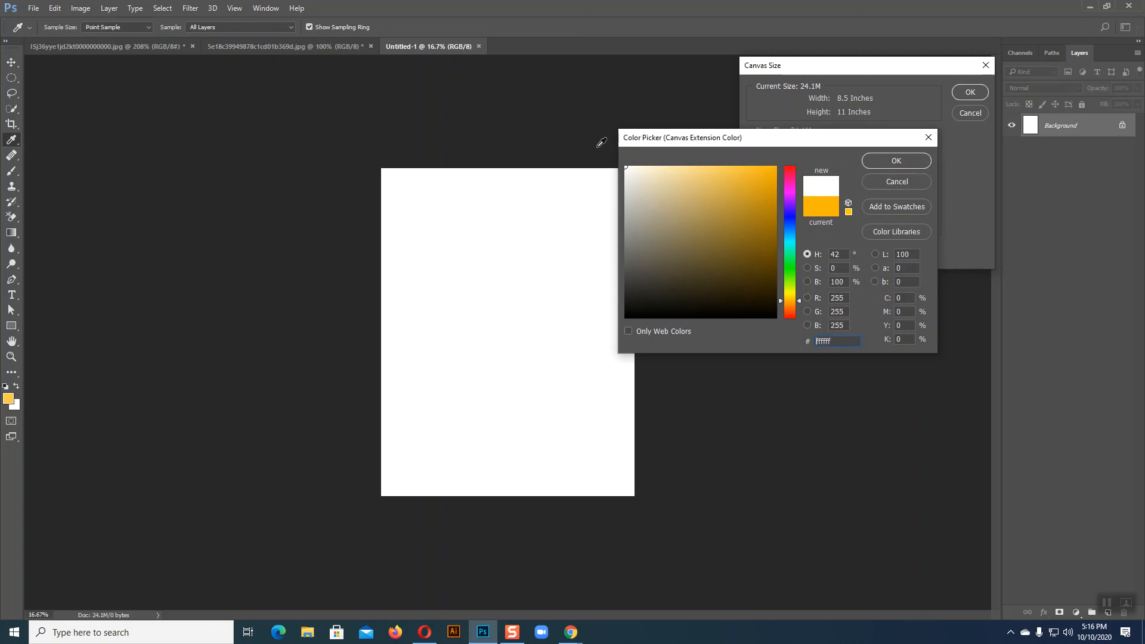
{"action": "left_click", "coordinate": [911, 163]}
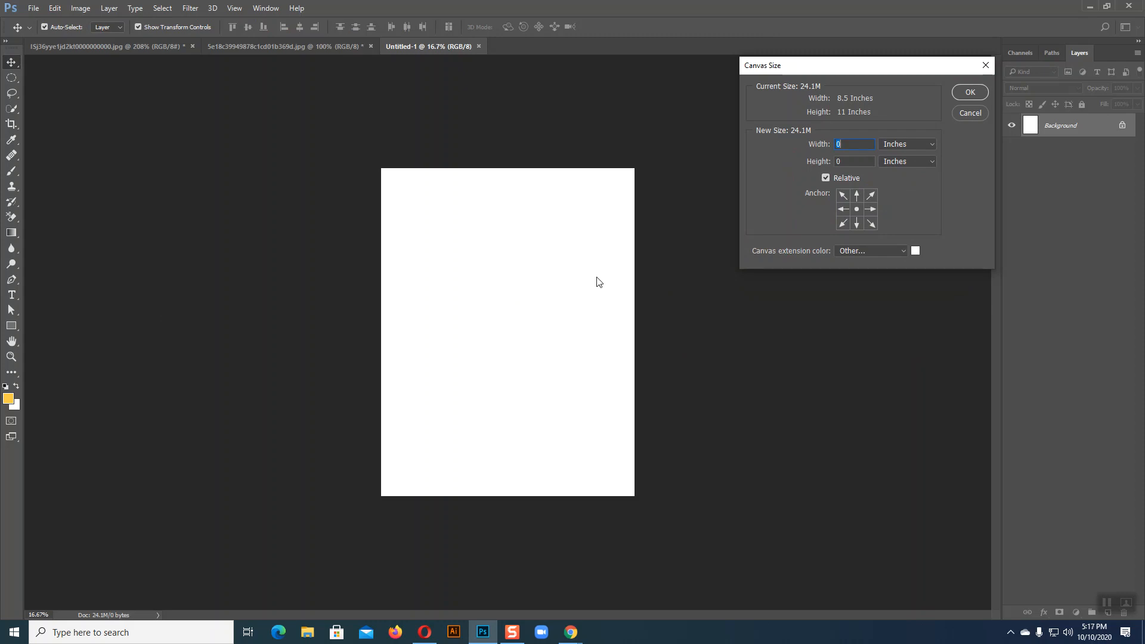
{"action": "left_click", "coordinate": [972, 115]}
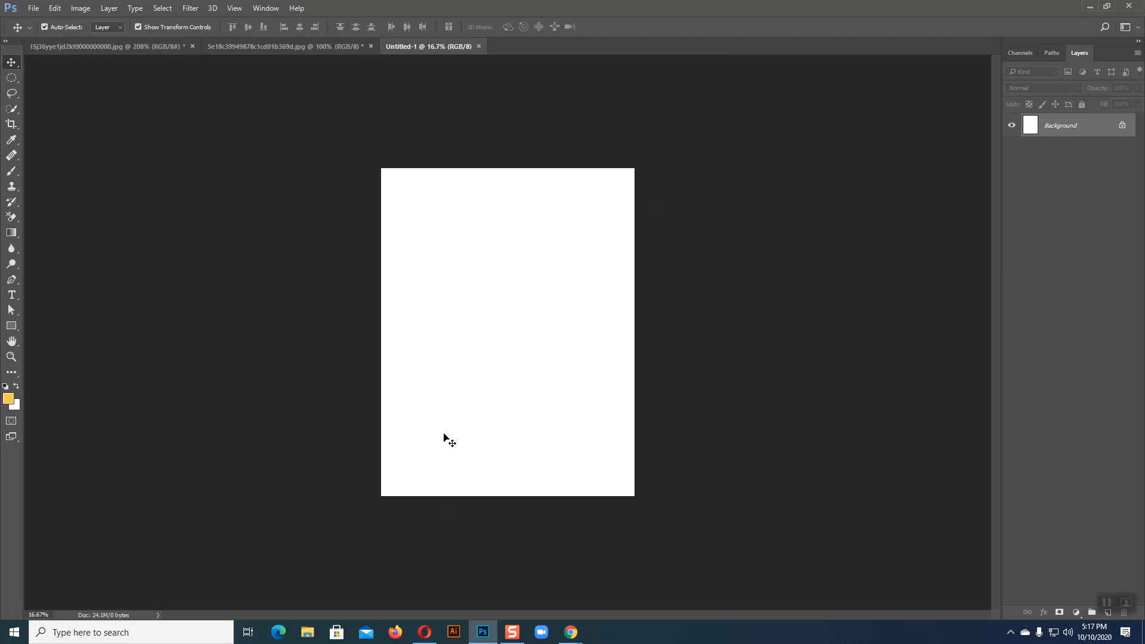
Extend the page to the right with the Crop tool, using yellow as the background color, and undo the crop
{"action": "key", "text": "ctrl"}
{"action": "left_click", "coordinate": [12, 124]}
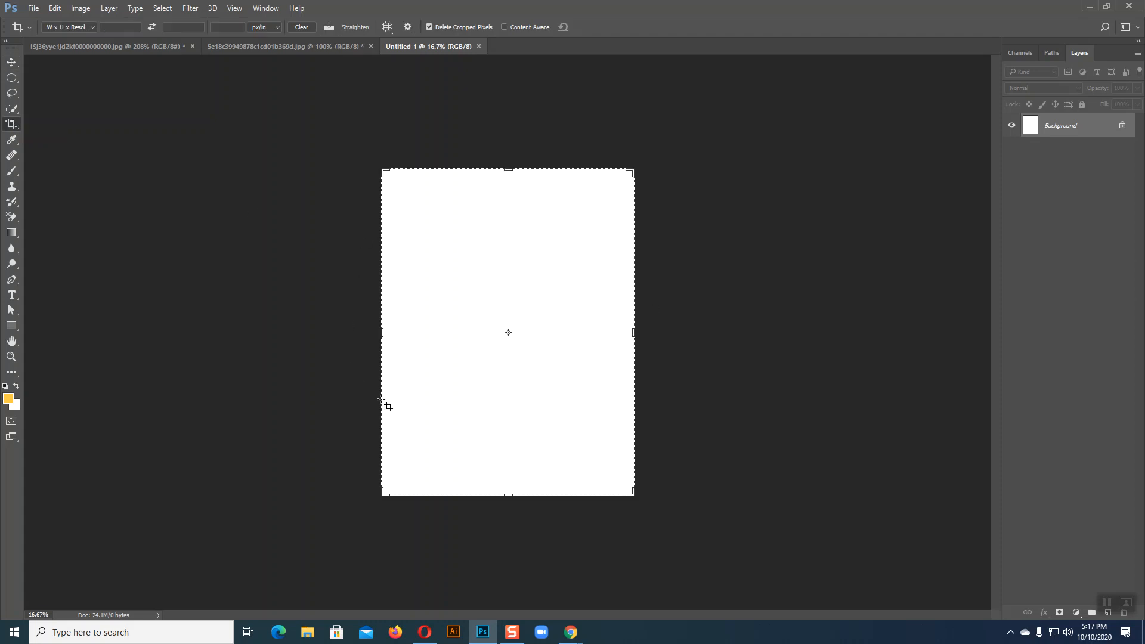
{"action": "left_click_drag", "start_coordinate": [631, 332], "coordinate": [701, 334]}
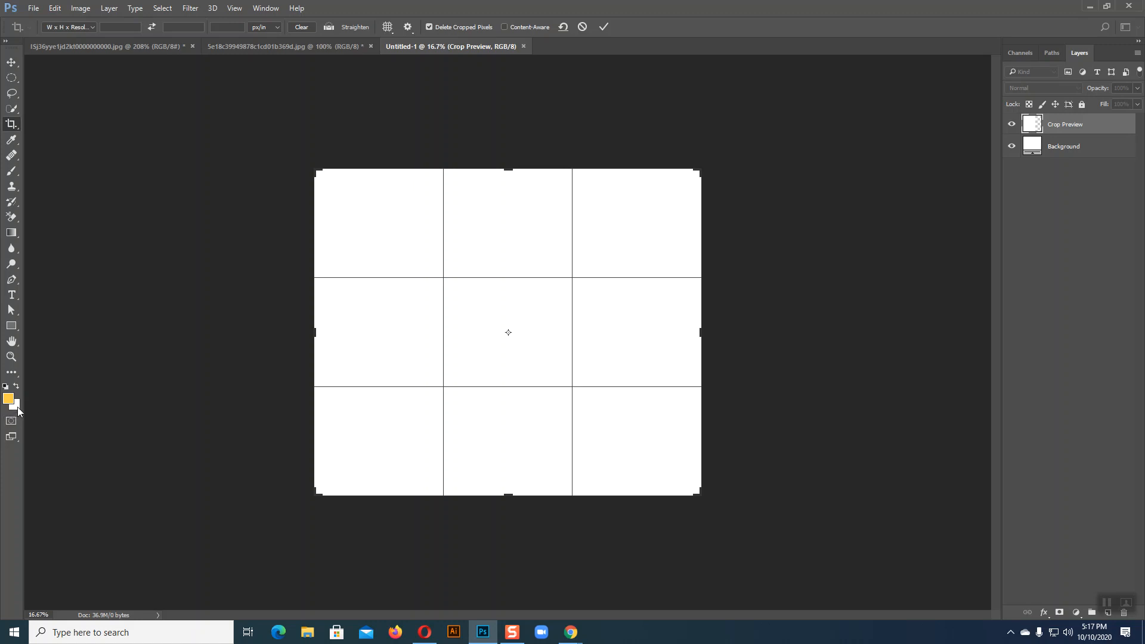
{"action": "left_click", "coordinate": [16, 387]}
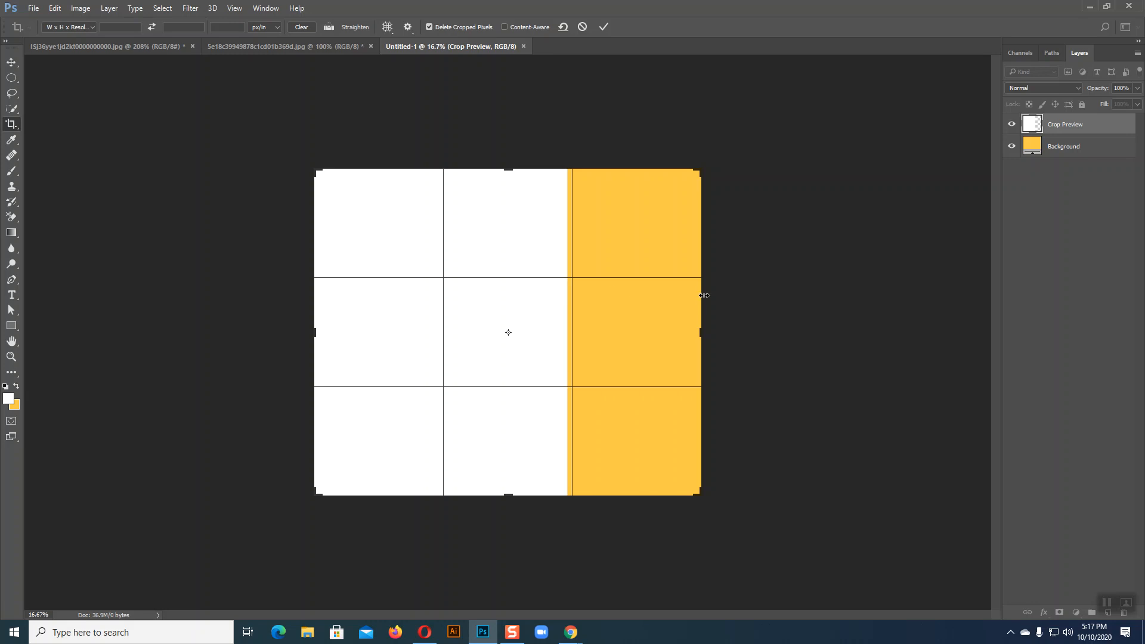
{"action": "key", "text": "Return"}
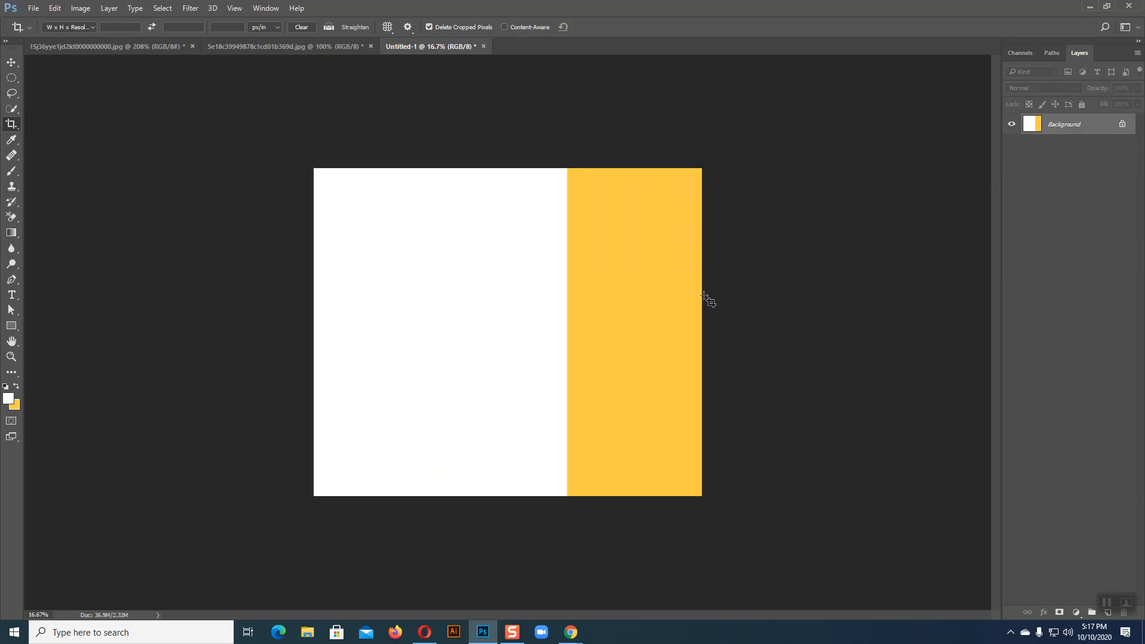
{"action": "key", "text": "ctrl+z"}
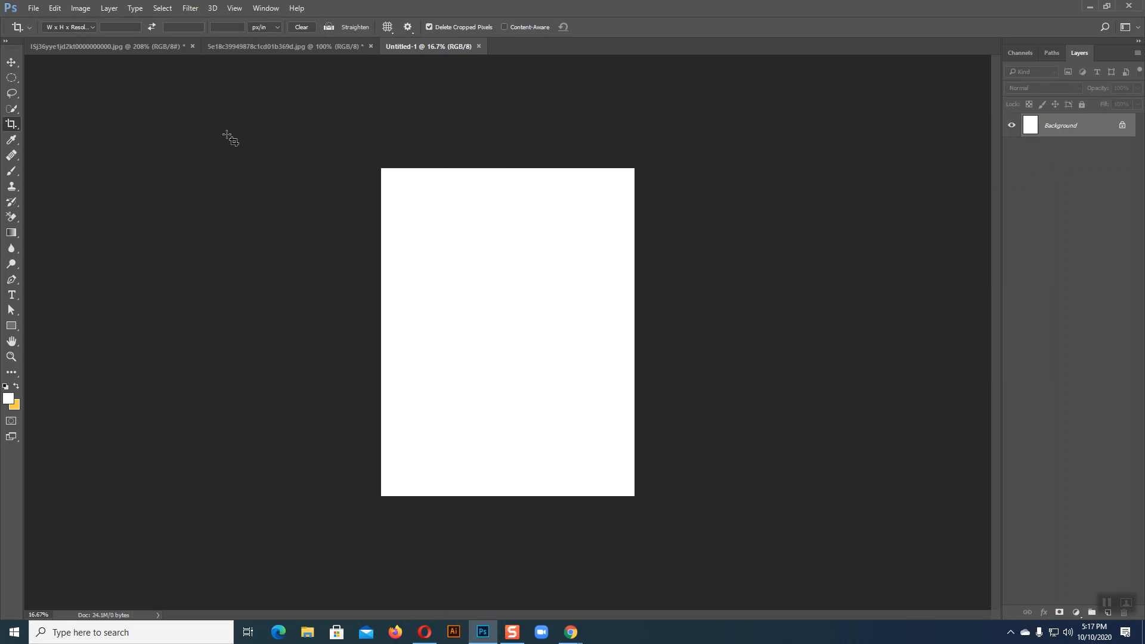
Crop the page outward to the right again with a wider yellow extension, and undo it
{"action": "left_click", "coordinate": [10, 127]}
{"action": "left_click_drag", "start_coordinate": [633, 336], "coordinate": [727, 335]}
{"action": "key", "text": "Return"}
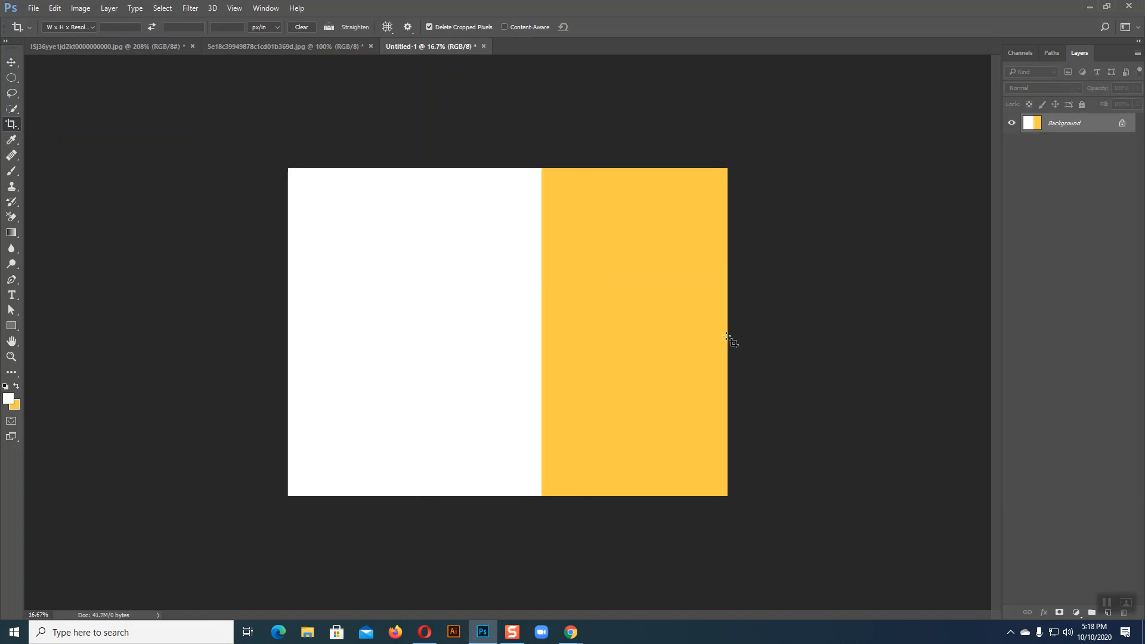
{"action": "key", "text": "ctrl+z"}
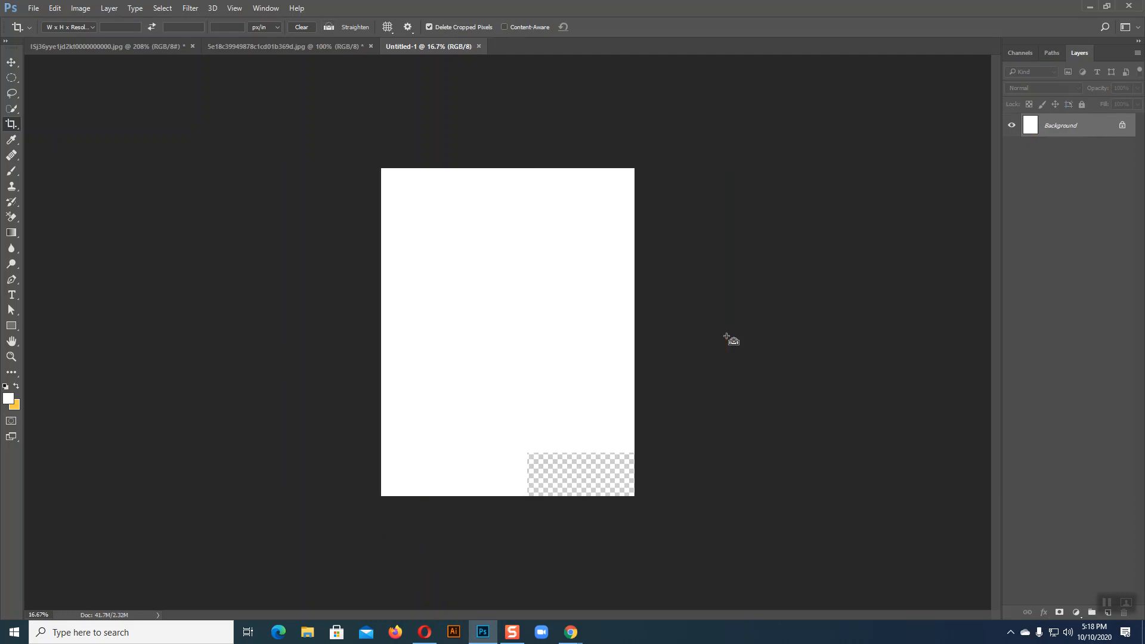
Swap the background color back to white, extend the page to the right with the Crop tool, and undo the extension
{"action": "left_click", "coordinate": [16, 388]}
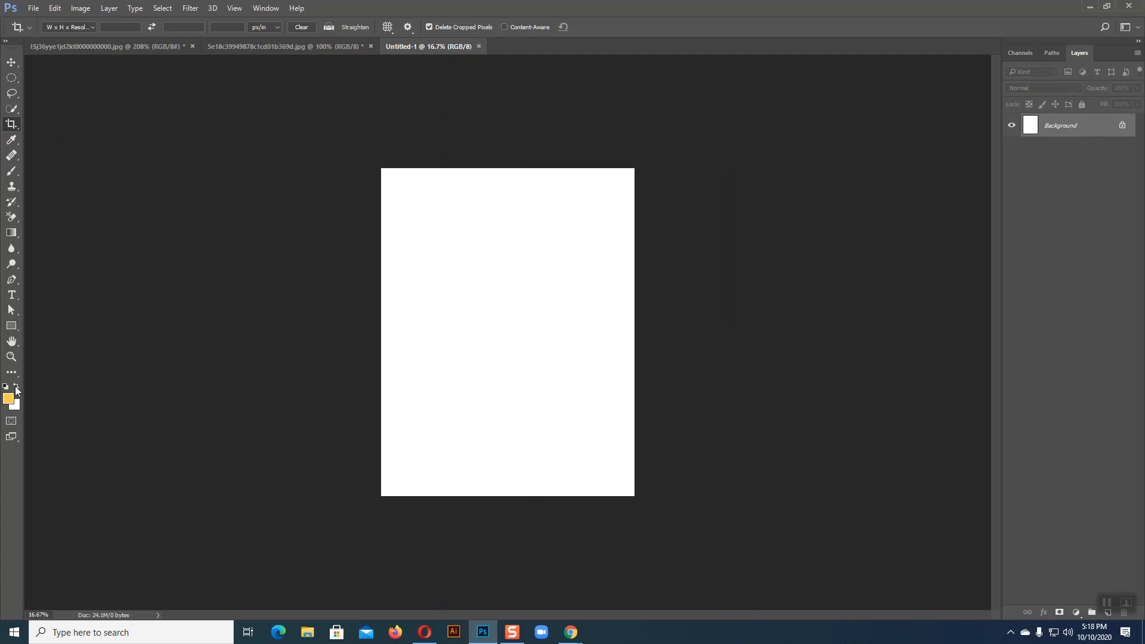
{"action": "left_click", "coordinate": [583, 346]}
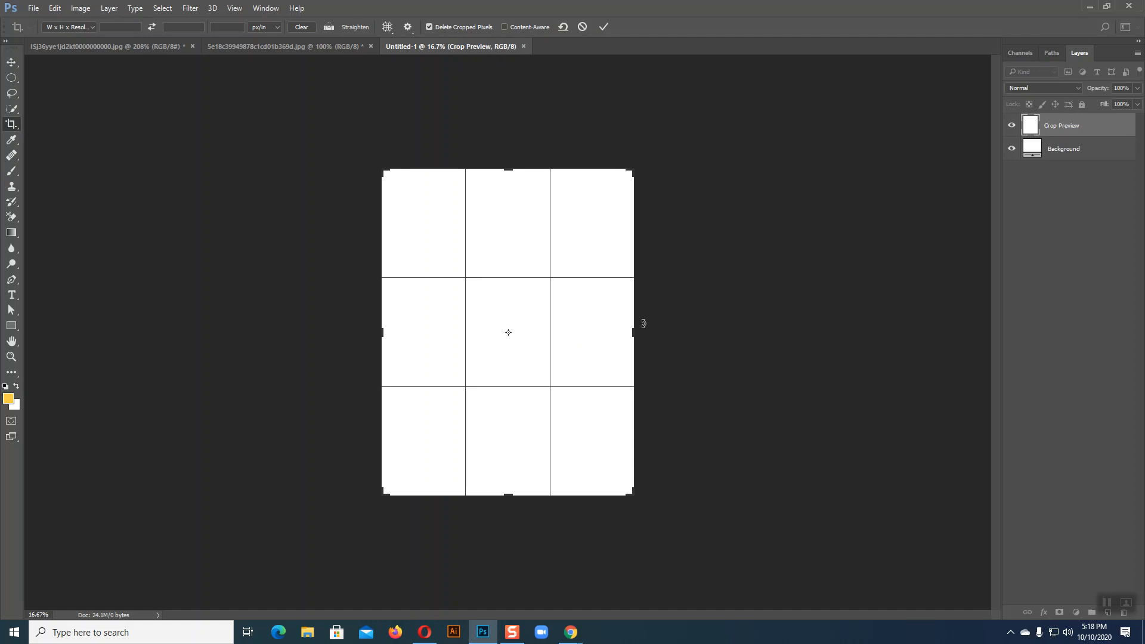
{"action": "left_click_drag", "start_coordinate": [633, 329], "coordinate": [727, 327]}
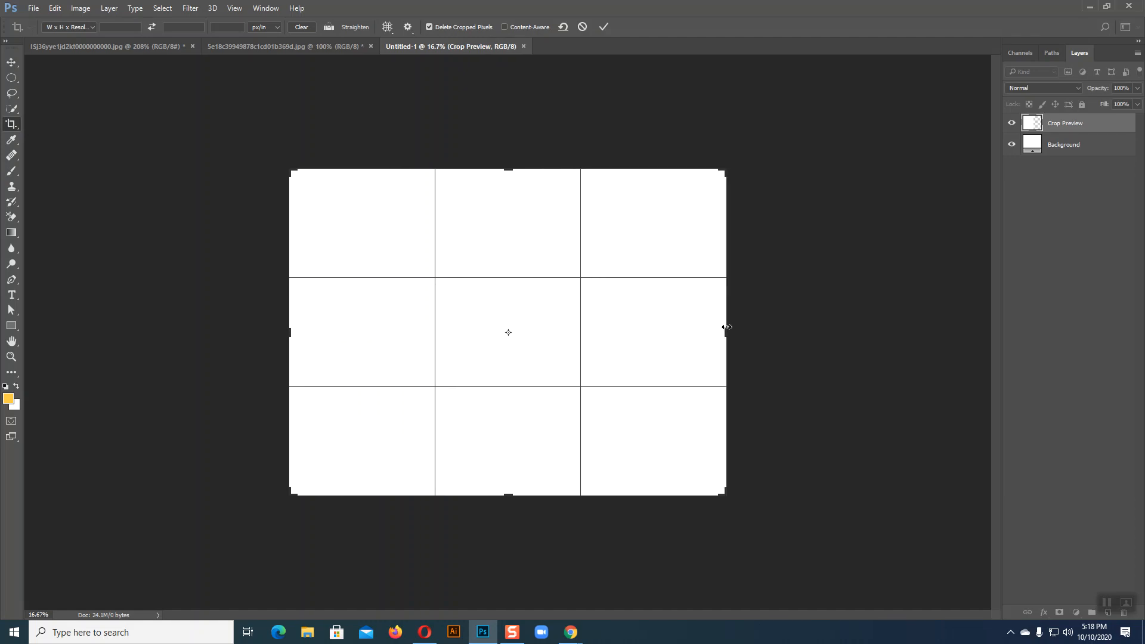
{"action": "key", "text": "Return"}
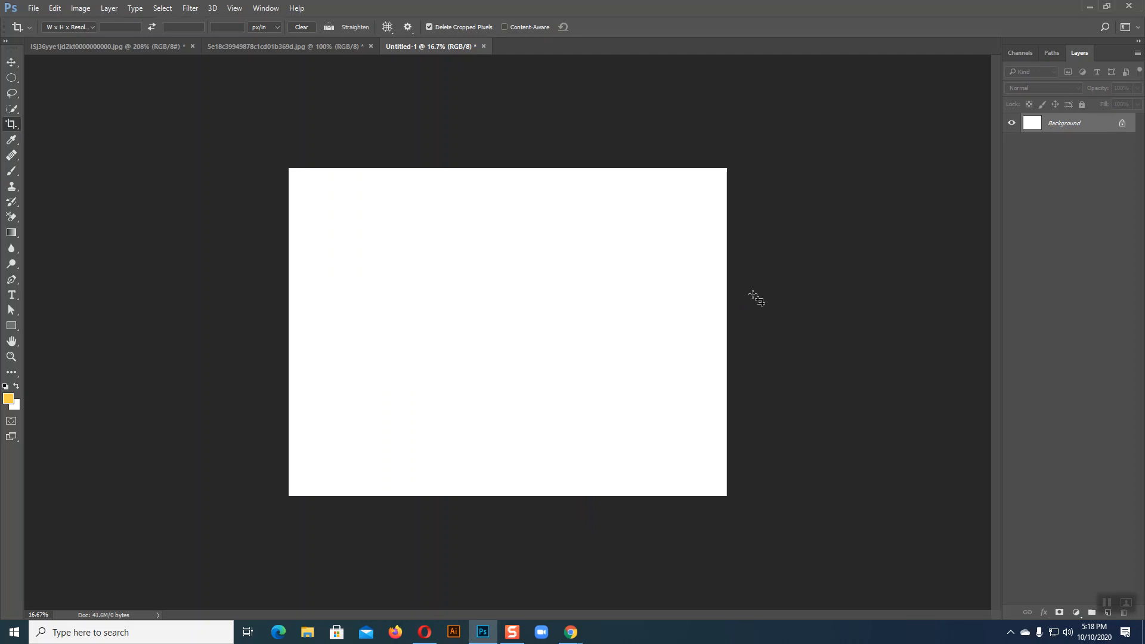
{"action": "key", "text": "ctrl+z"}
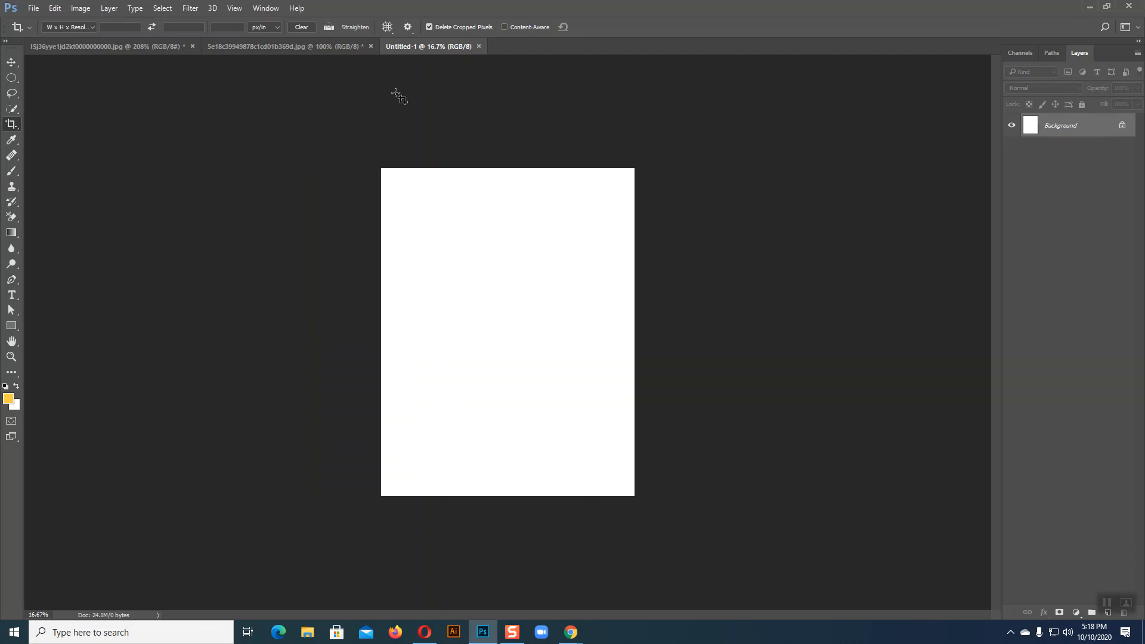
Copy the whole tiger photo into the Untitled-1 page and scale it up from its centre beyond both side edges
{"action": "left_click", "coordinate": [262, 51]}
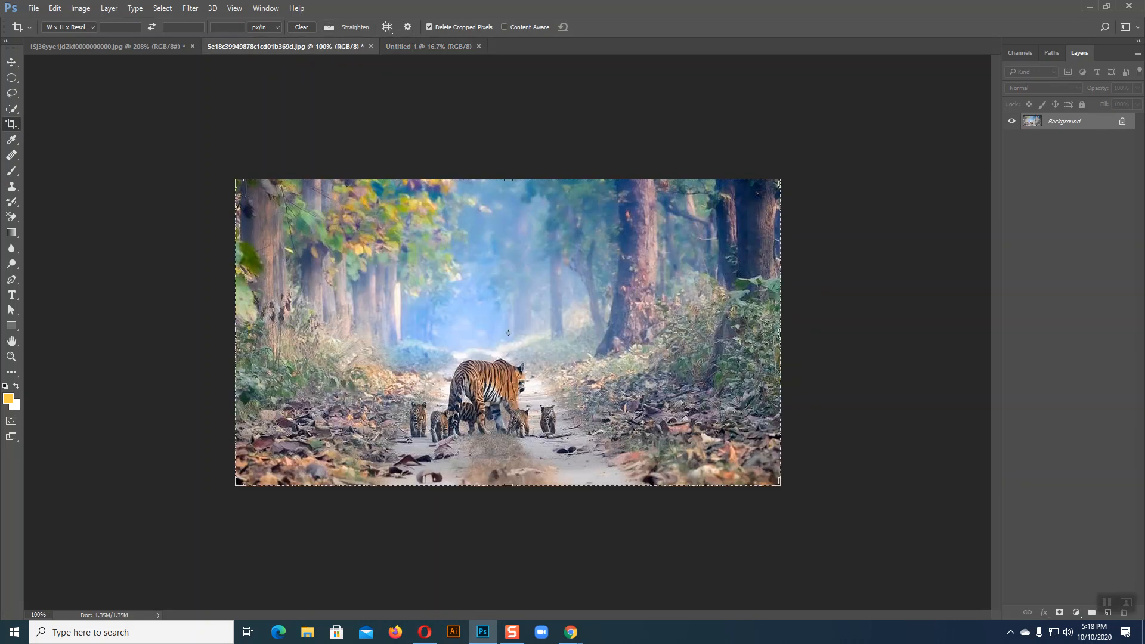
{"action": "left_click", "coordinate": [8, 63]}
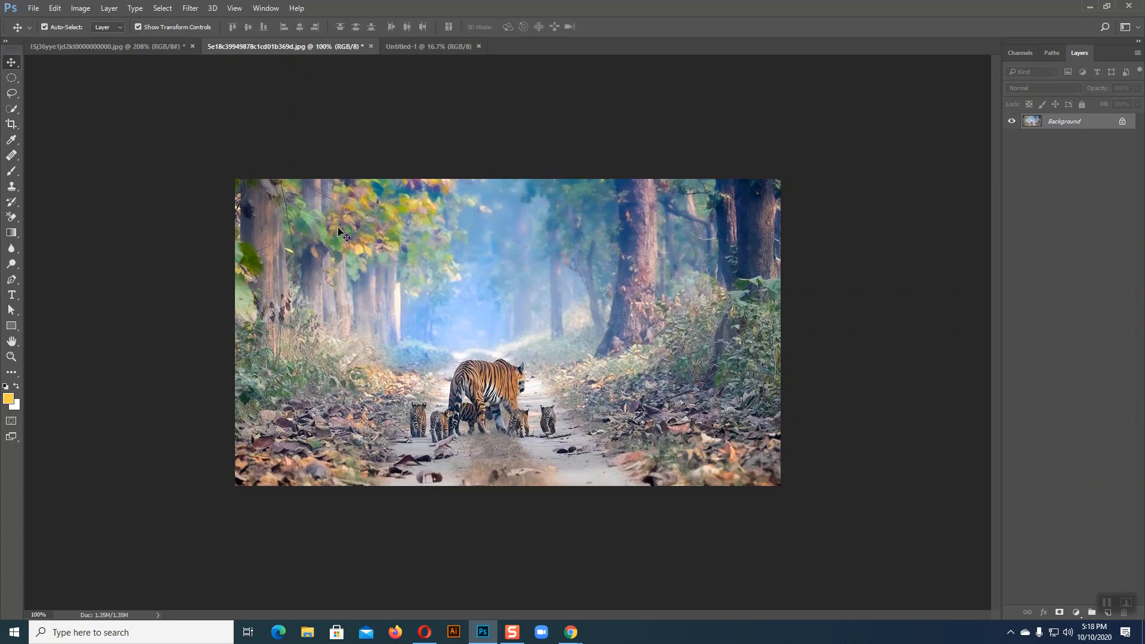
{"action": "left_click", "coordinate": [411, 46]}
{"action": "left_click", "coordinate": [282, 46]}
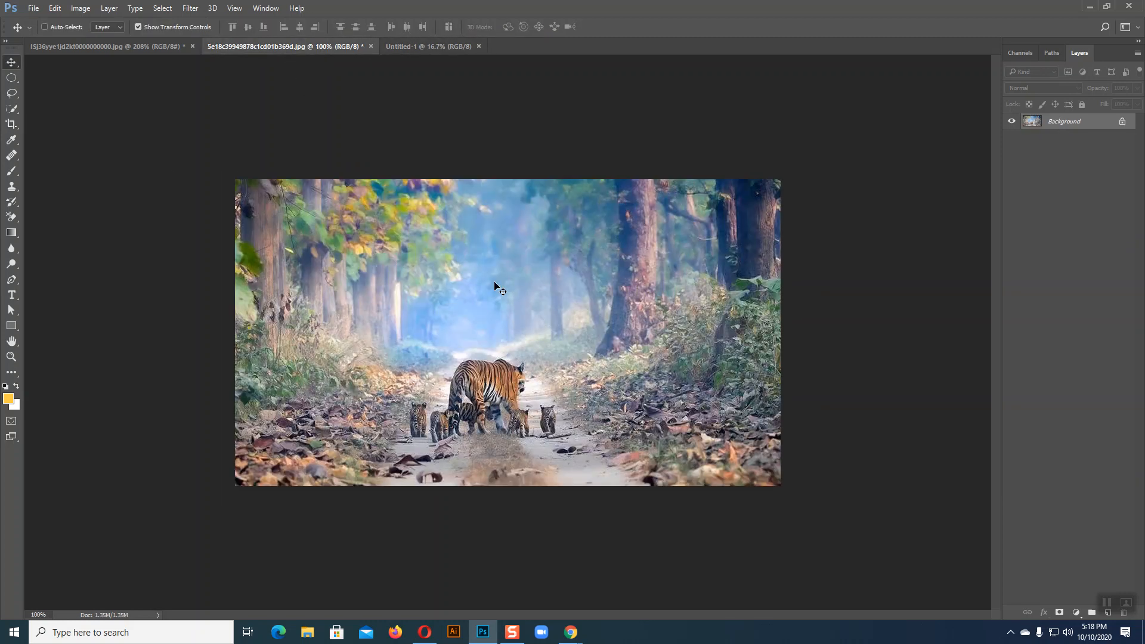
{"action": "key", "text": "ctrl+a"}
{"action": "key", "text": "ctrl+c"}
{"action": "left_click", "coordinate": [424, 50]}
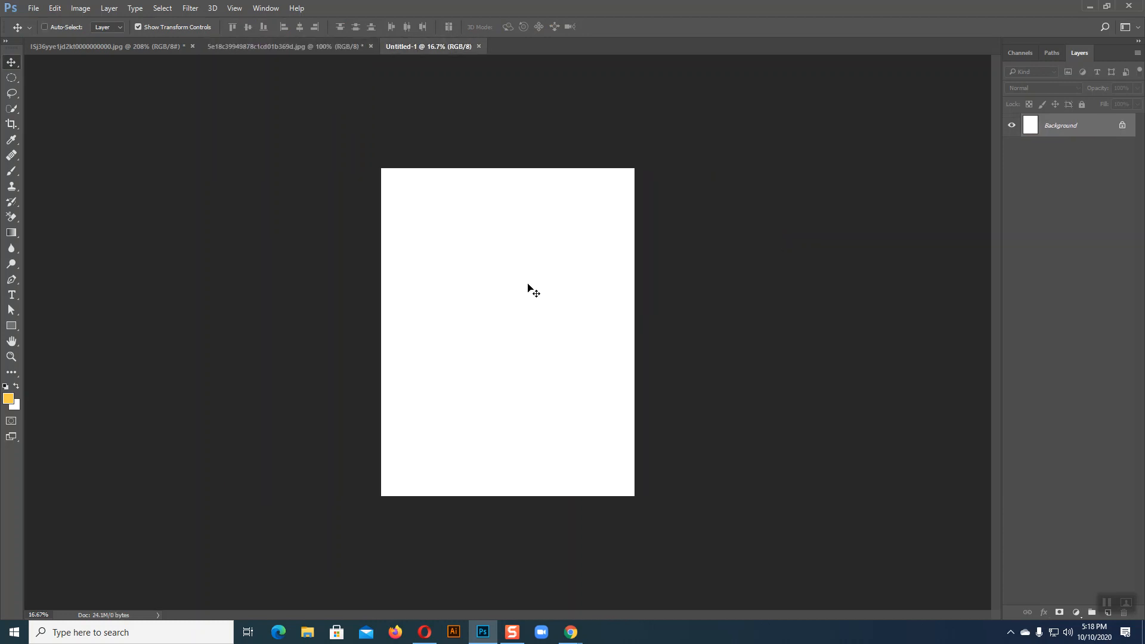
{"action": "key", "text": "ctrl+v"}
{"action": "left_click_drag", "start_coordinate": [554, 359], "coordinate": [669, 435]}
{"action": "key", "text": "Return"}
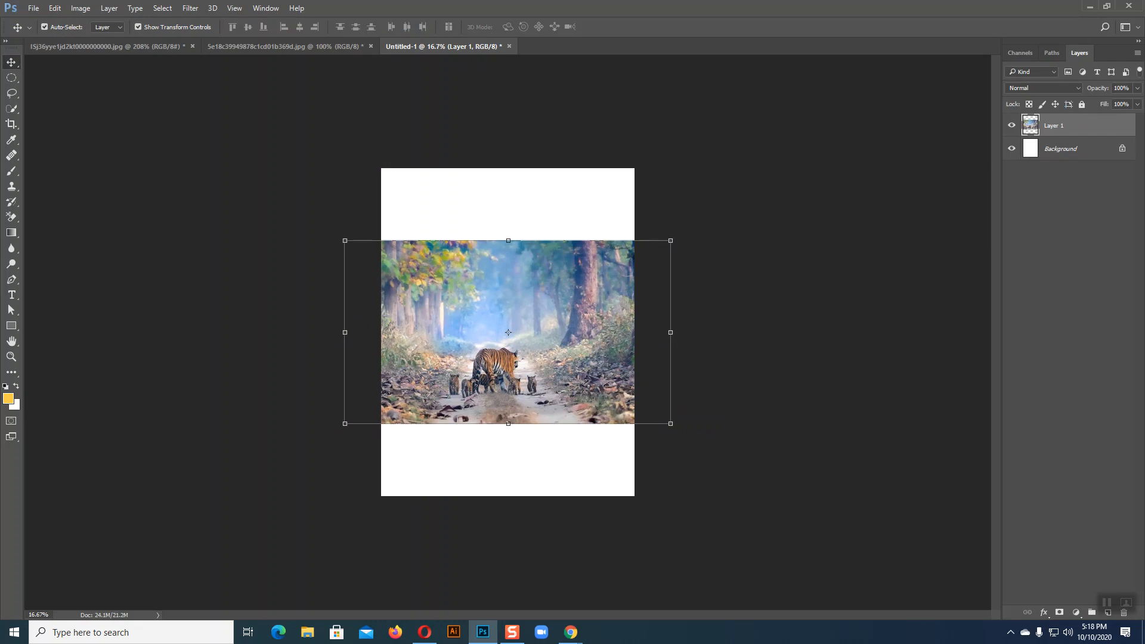
Widen the page on both sides with the Crop tool to match the full width of the tiger photo
{"action": "left_click", "coordinate": [11, 125]}
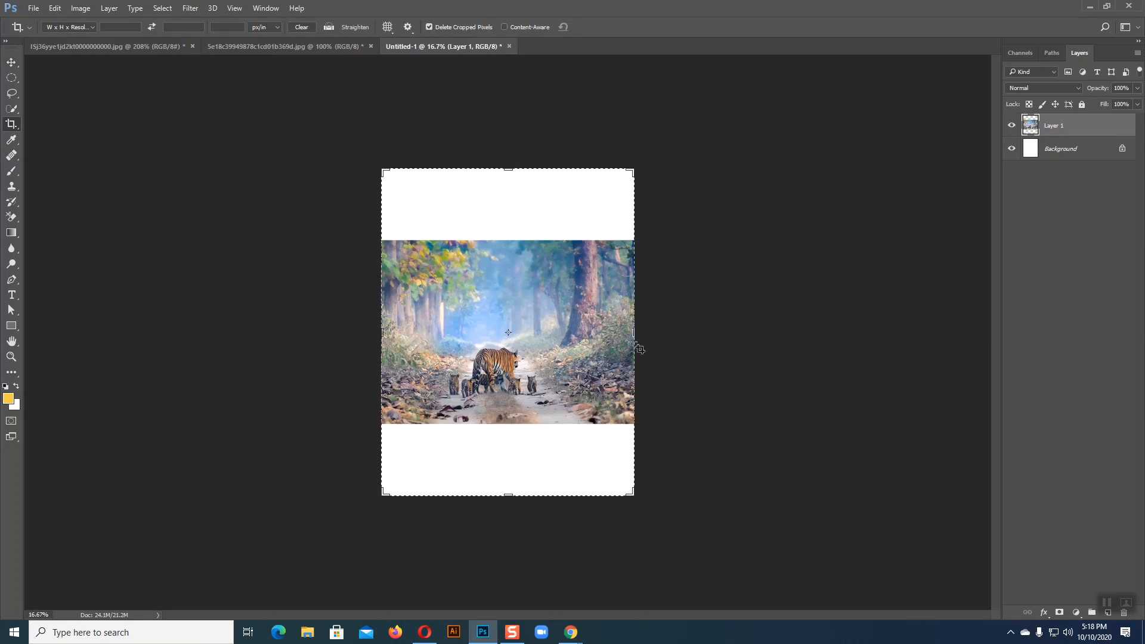
{"action": "left_click_drag", "start_coordinate": [633, 337], "coordinate": [669, 334]}
{"action": "key", "text": "Return"}
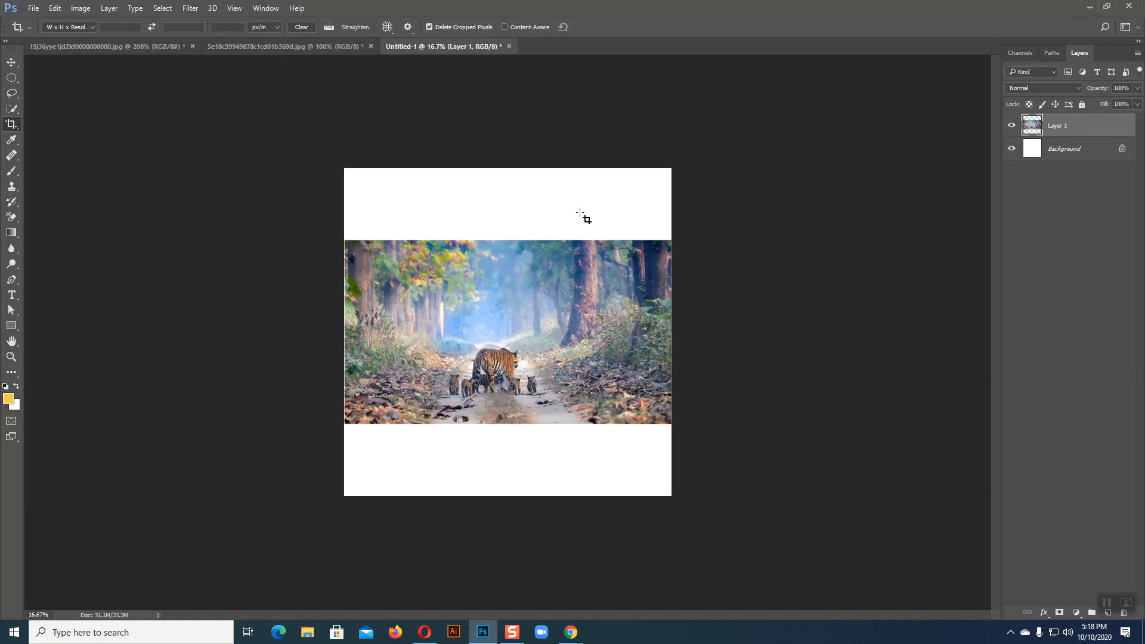
Crop off the white areas above and below the tiger photo, and undo the crop
{"action": "left_click_drag", "start_coordinate": [507, 171], "coordinate": [501, 206]}
{"action": "left_click_drag", "start_coordinate": [510, 463], "coordinate": [515, 426]}
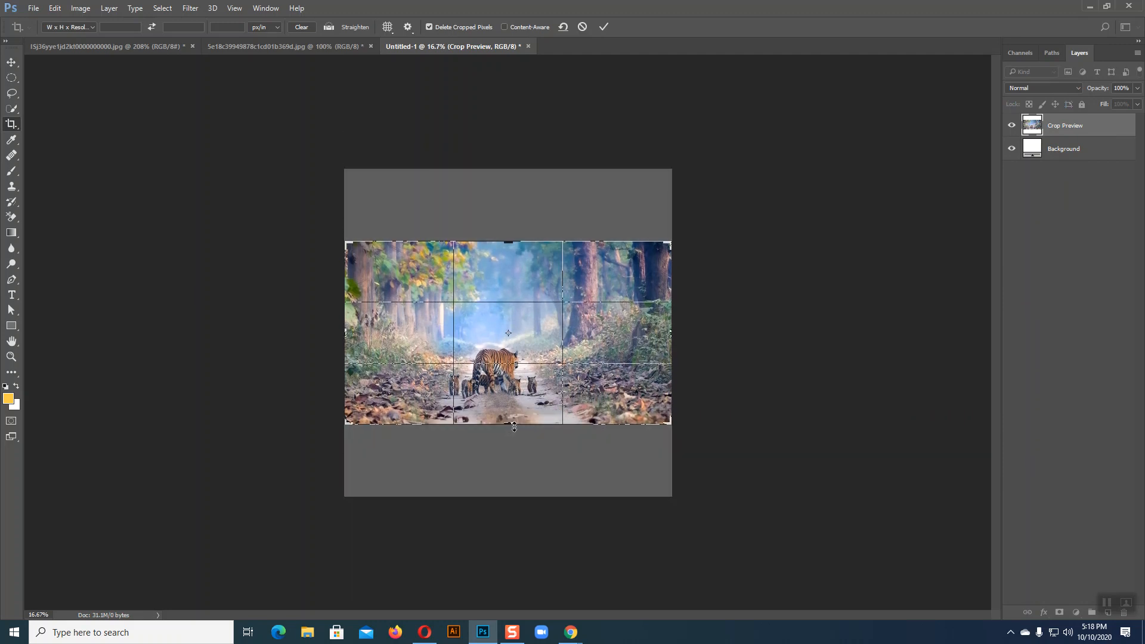
{"action": "key", "text": "Return"}
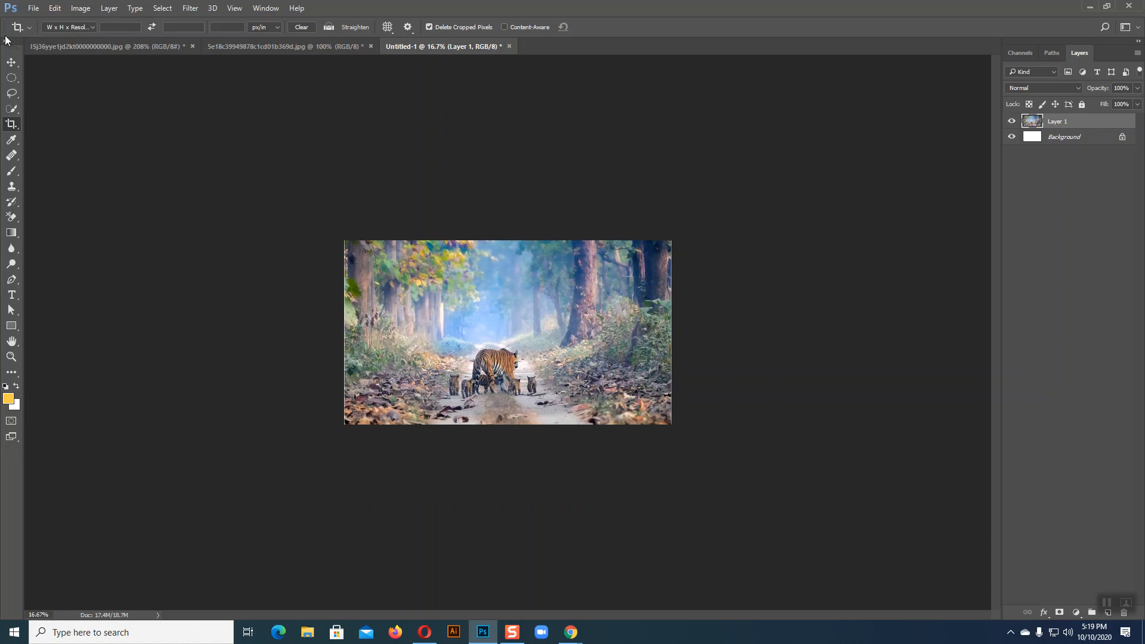
{"action": "left_click", "coordinate": [11, 62]}
{"action": "left_click", "coordinate": [555, 192]}
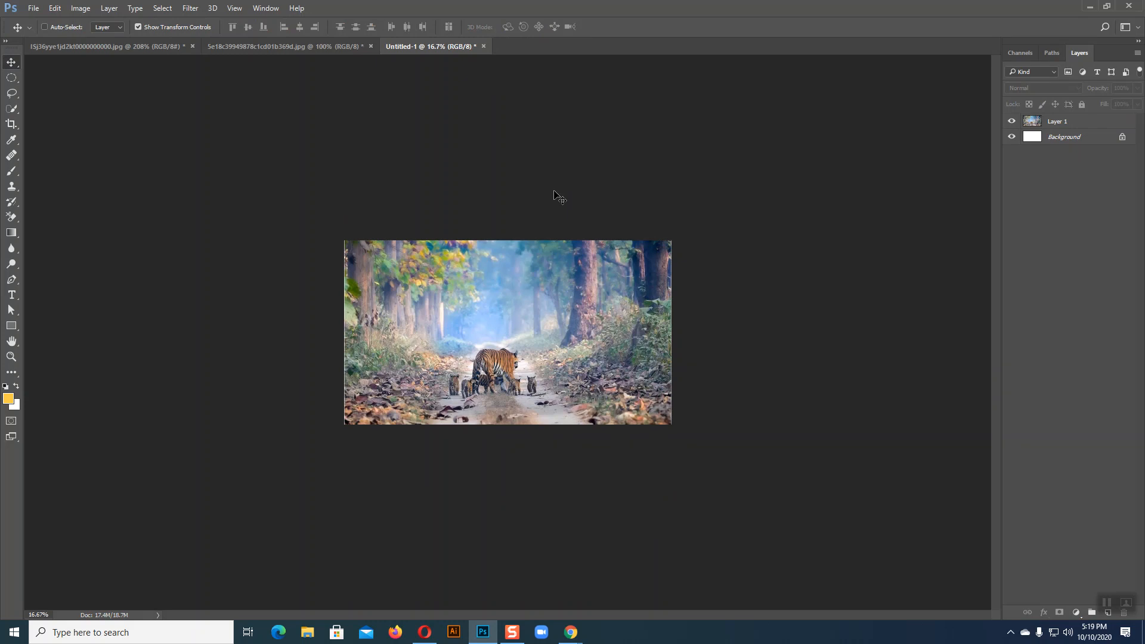
{"action": "key", "text": "ctrl+z"}
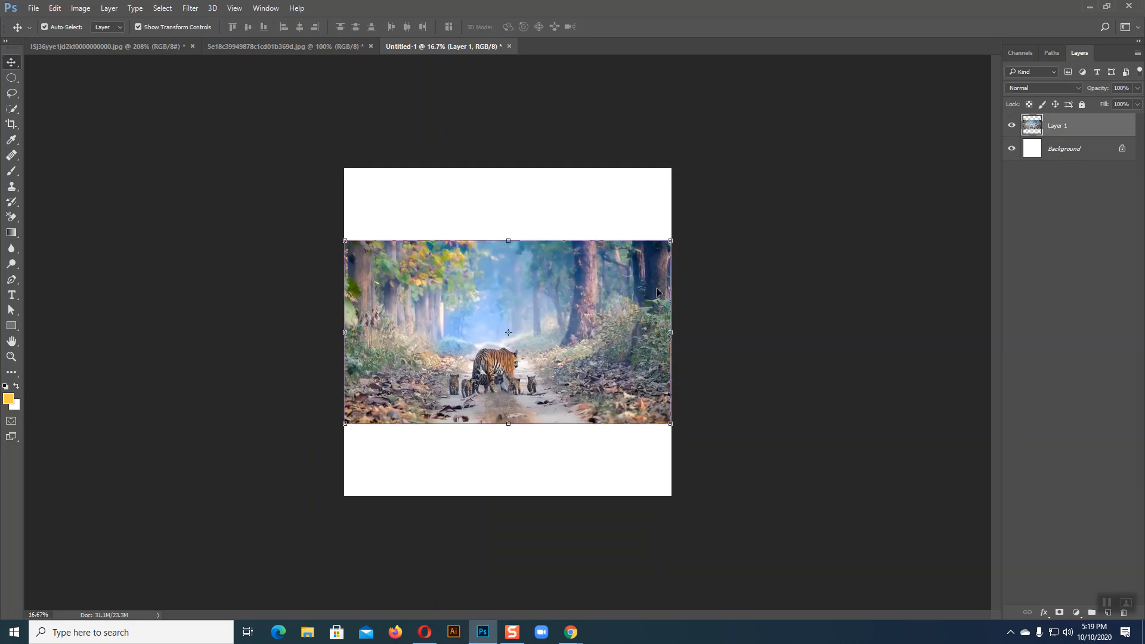
Delete the tiger photo's layer from the Untitled-1 page, and undo the deletion
{"action": "left_click", "coordinate": [602, 212]}
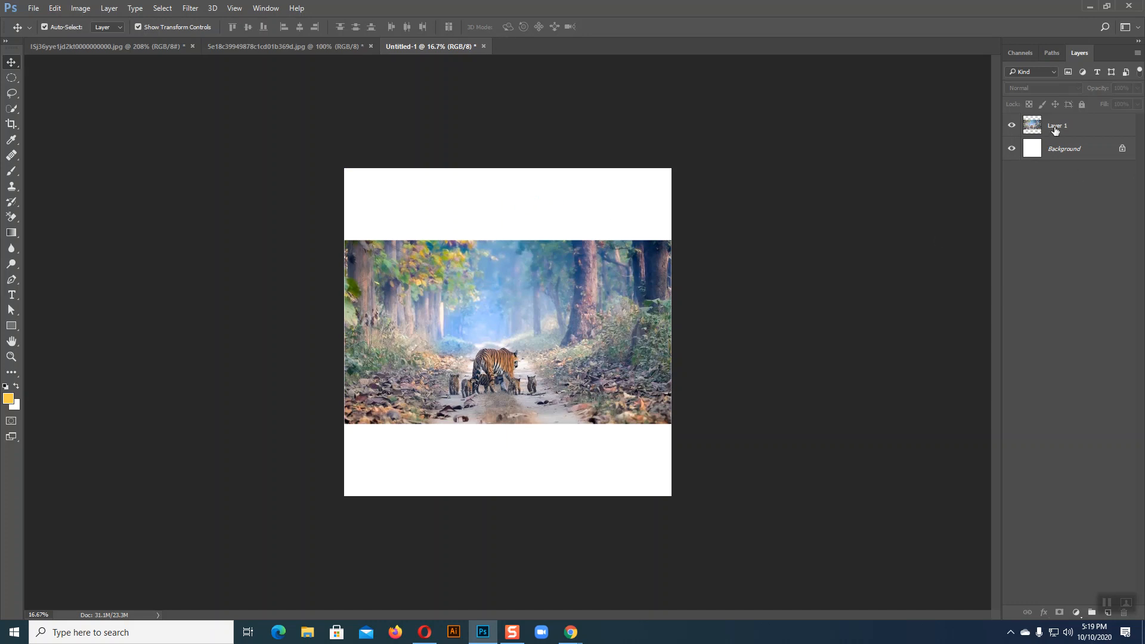
{"action": "left_click", "coordinate": [1055, 130]}
{"action": "key", "text": "Delete"}
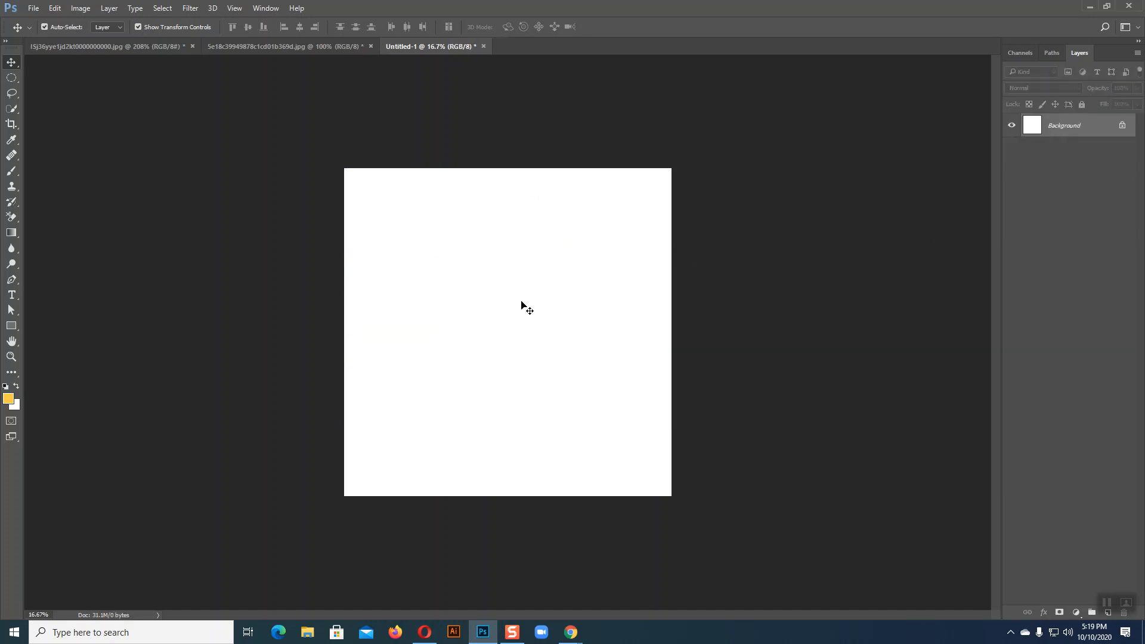
{"action": "key", "text": "ctrl+alt+z"}
{"action": "key", "text": "ctrl+alt+z"}
{"action": "key", "text": "ctrl+alt+z"}
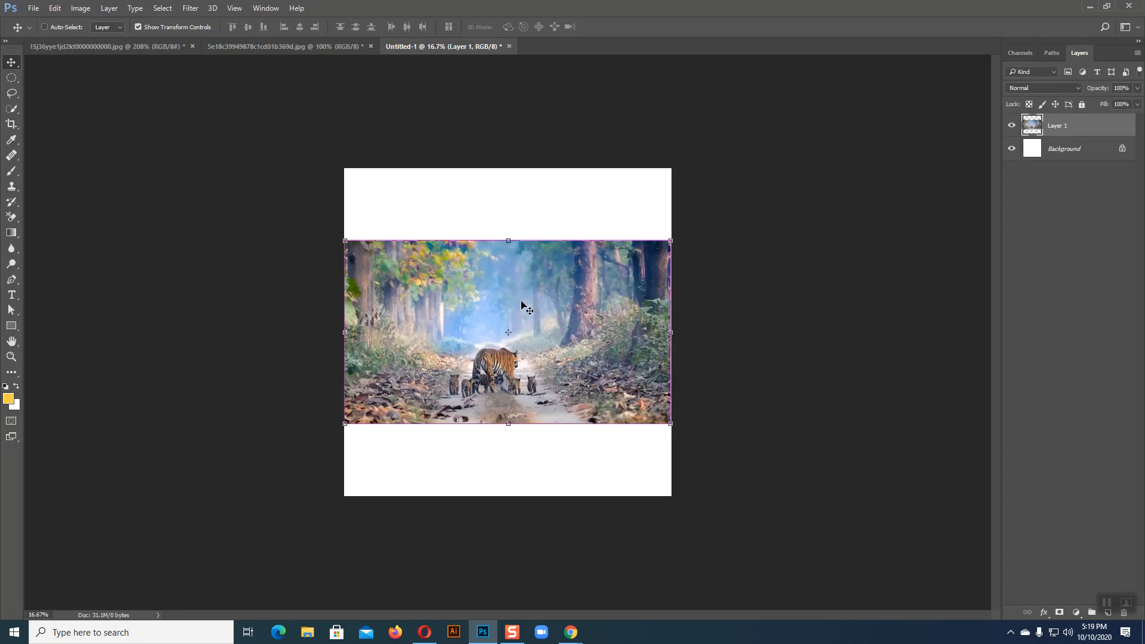
{"action": "key", "text": "ctrl+alt+z"}
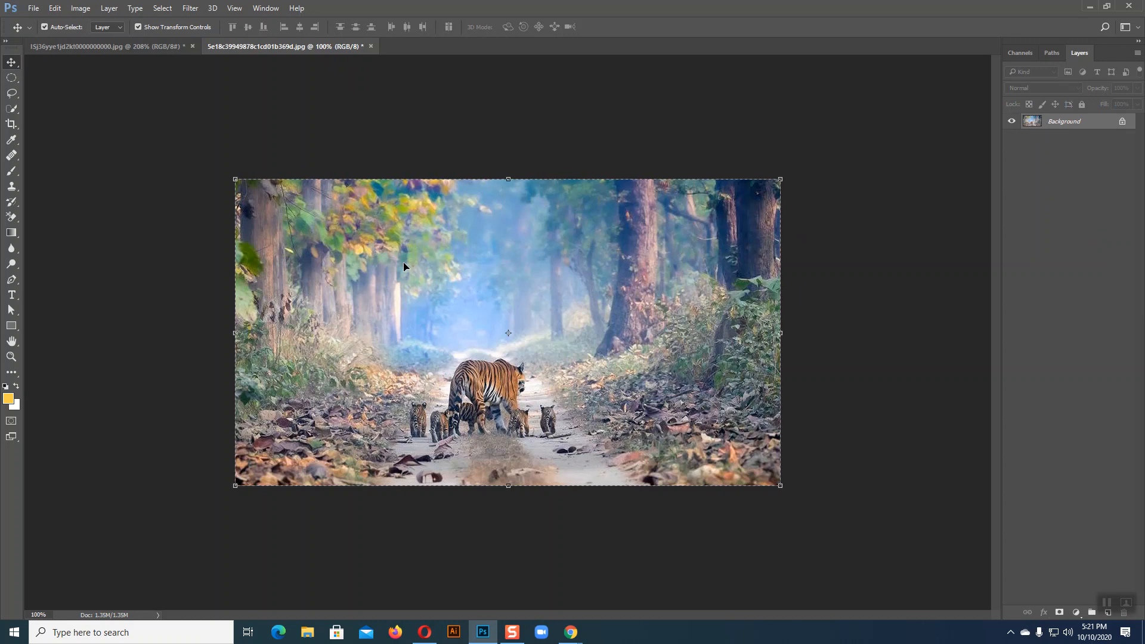
Crop the original tiger photo to a wide strip around the tiger and cubs, trimming mostly the upper part
{"action": "left_click", "coordinate": [12, 123]}
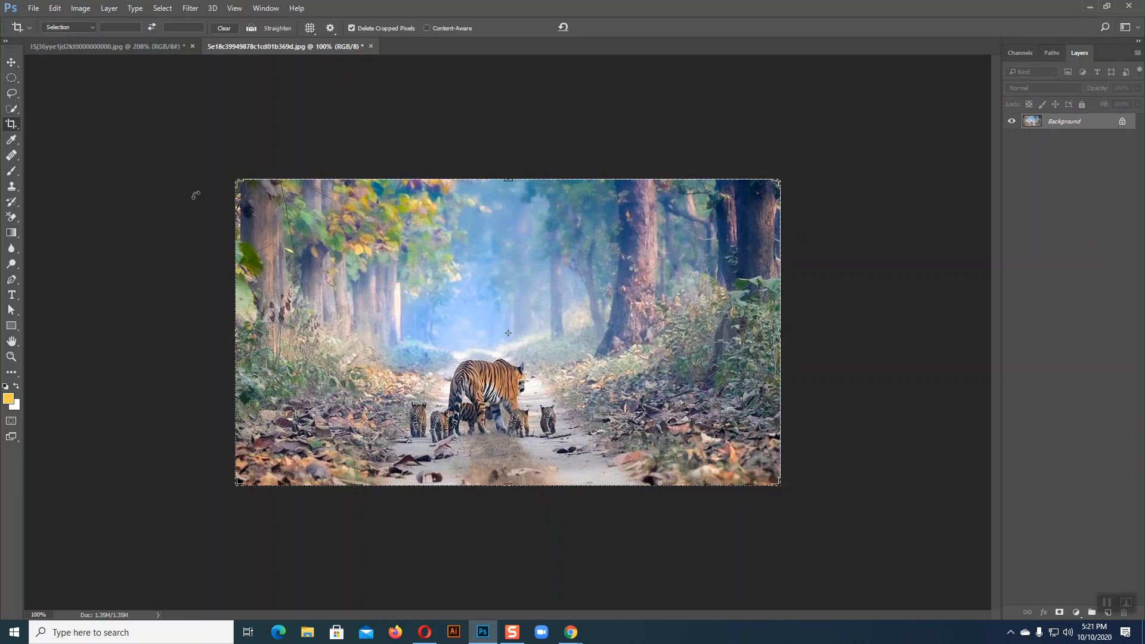
{"action": "left_click_drag", "start_coordinate": [504, 182], "coordinate": [509, 249]}
{"action": "left_click_drag", "start_coordinate": [509, 416], "coordinate": [508, 411]}
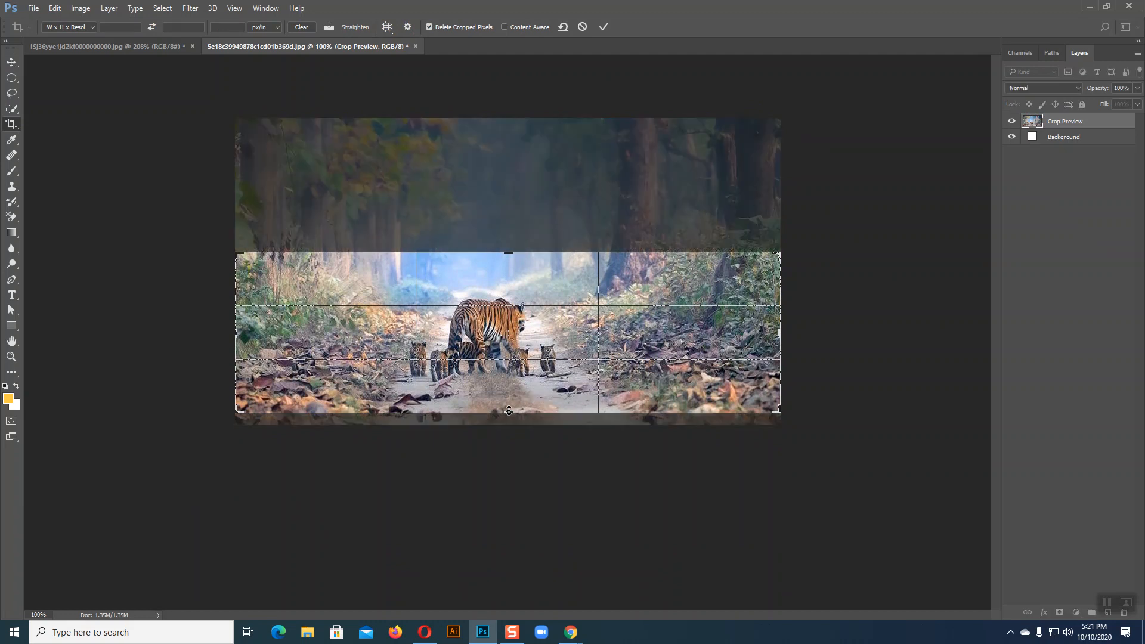
{"action": "key", "text": "Return"}
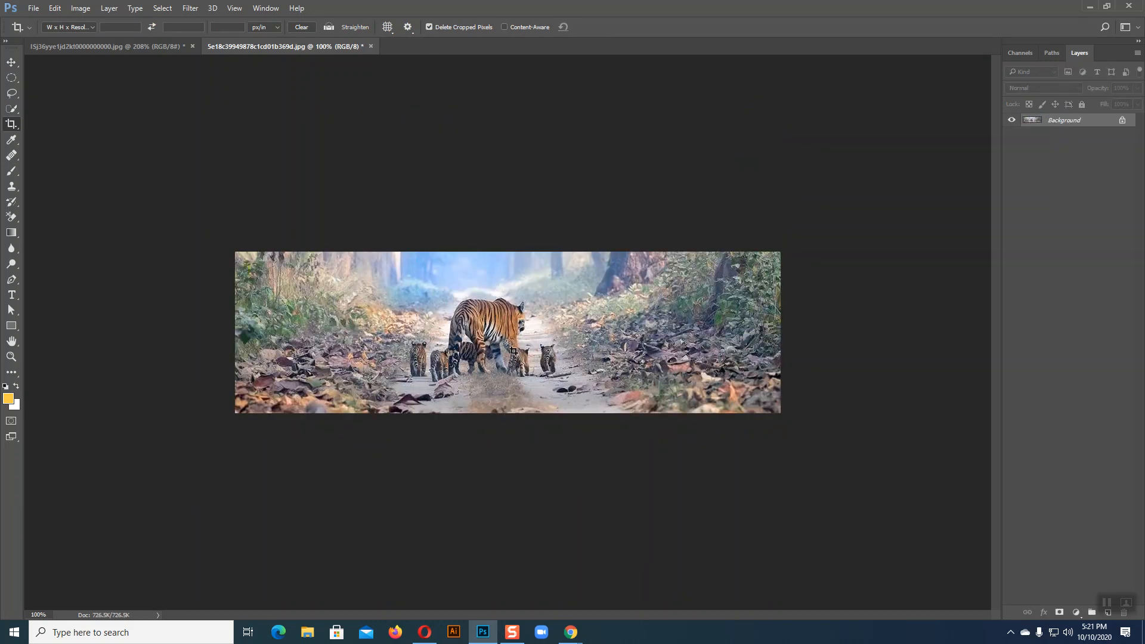
Extend the cropped tiger photo equally on both sides with the Crop tool, adding white strips
{"action": "left_click", "coordinate": [498, 345]}
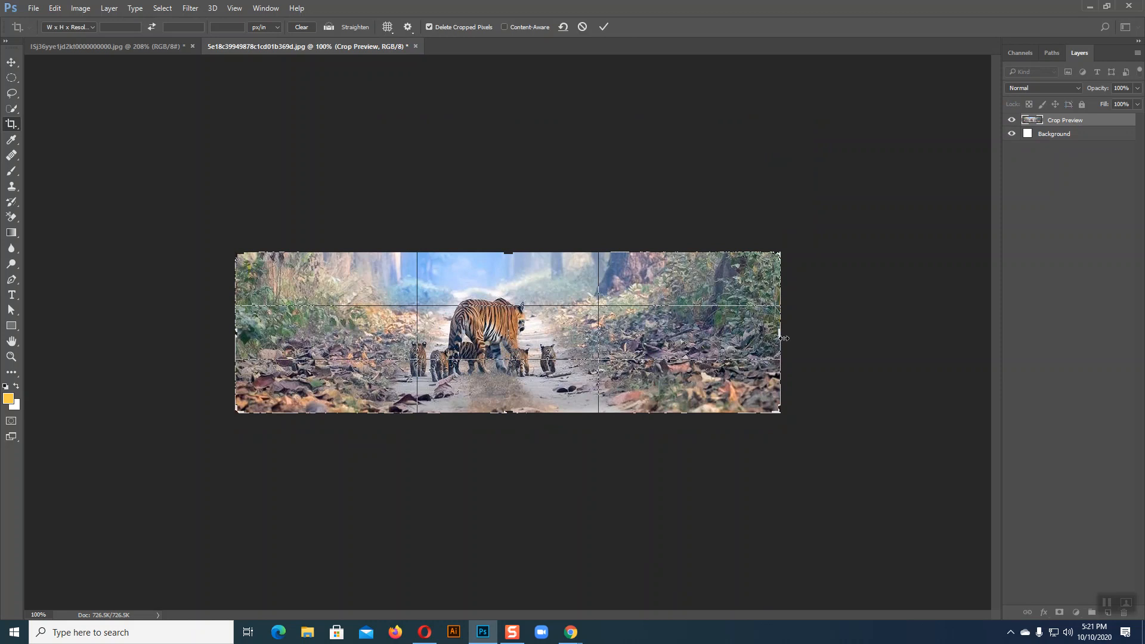
{"action": "left_click_drag", "start_coordinate": [781, 334], "coordinate": [829, 331]}
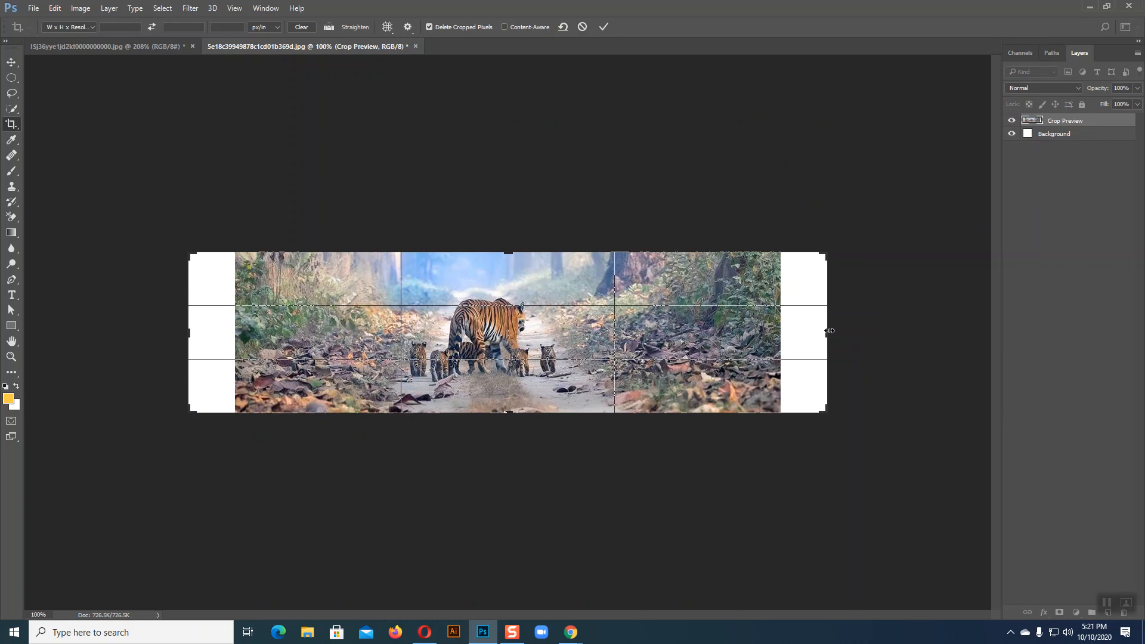
{"action": "key", "text": "Return"}
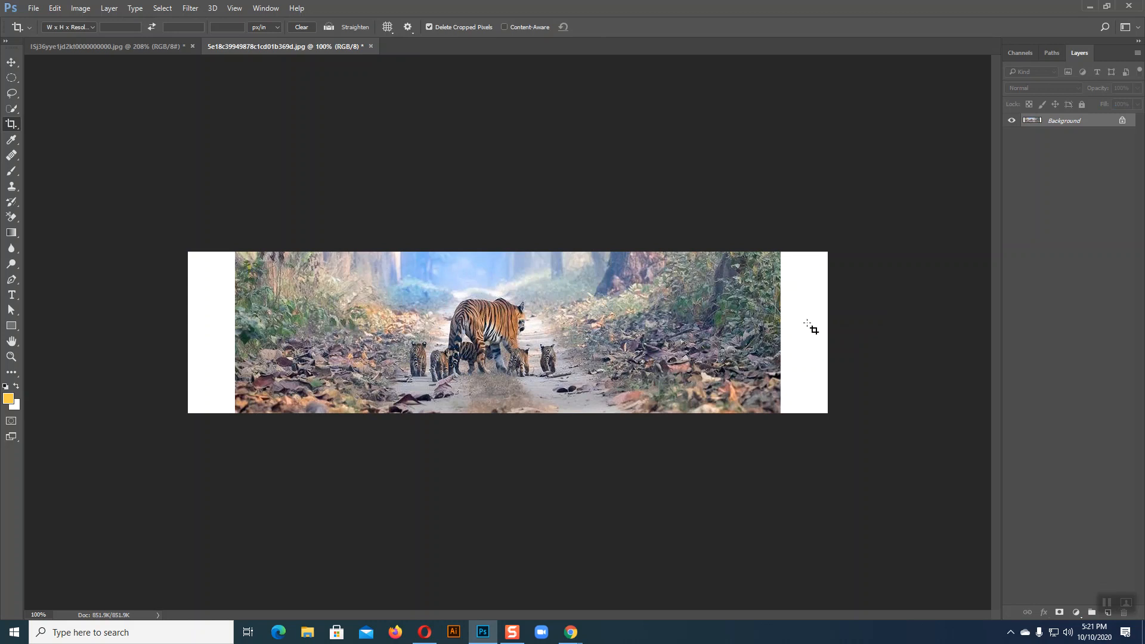
{"action": "left_click", "coordinate": [12, 62]}
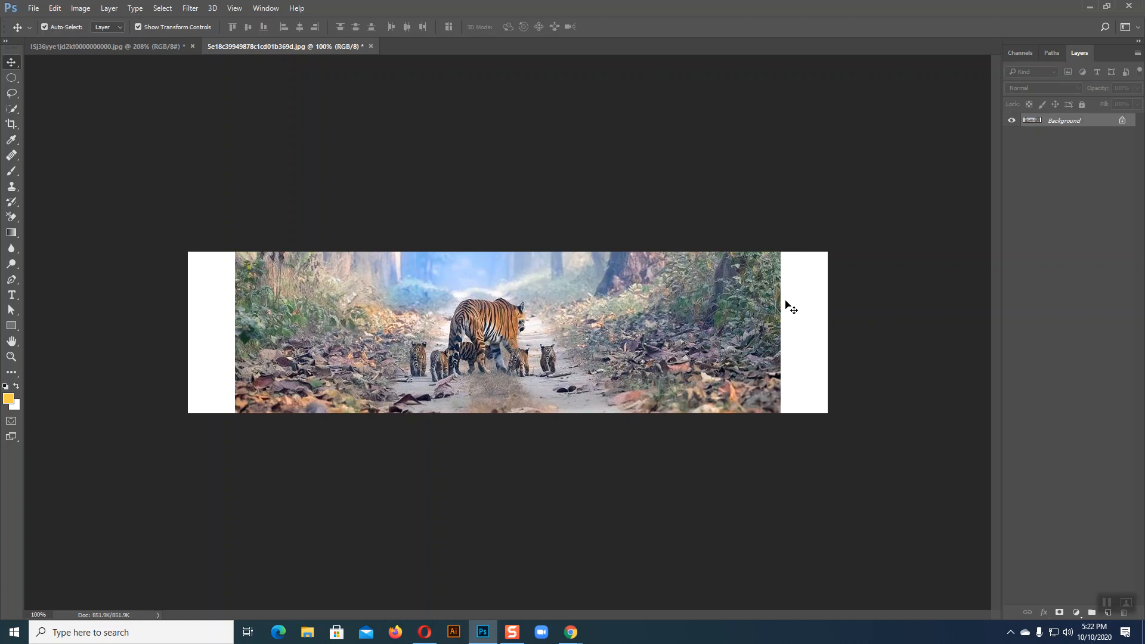
Select the white strip right of the tiger photo with the Rectangular Marquee tool, apply a Content-Aware fill, and deselect it
{"action": "left_click", "coordinate": [11, 78]}
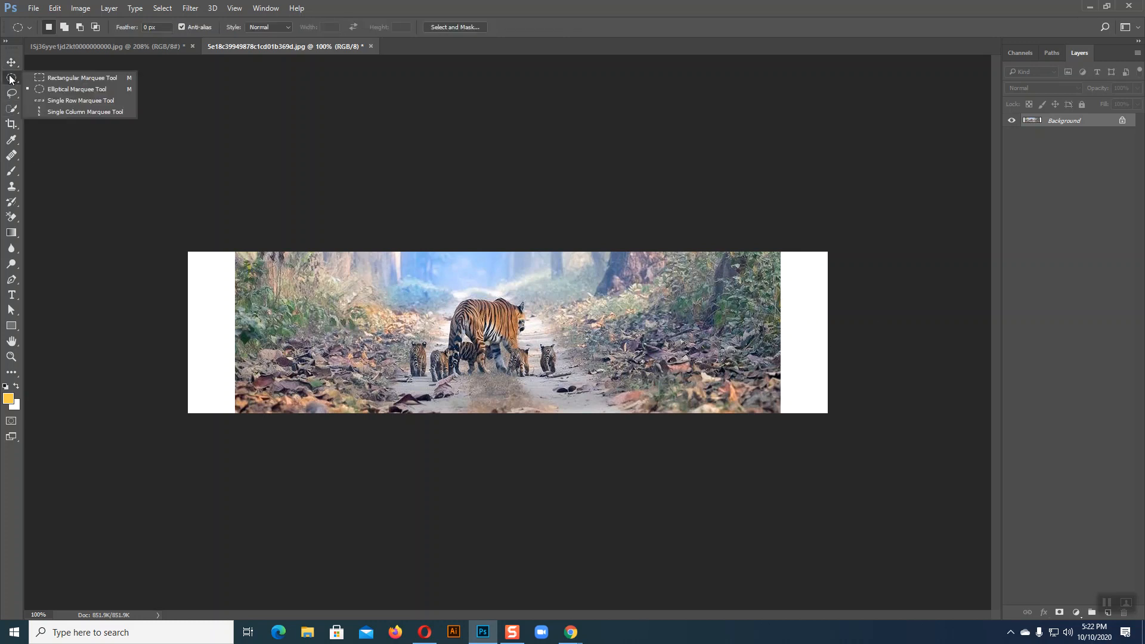
{"action": "left_click", "coordinate": [56, 76]}
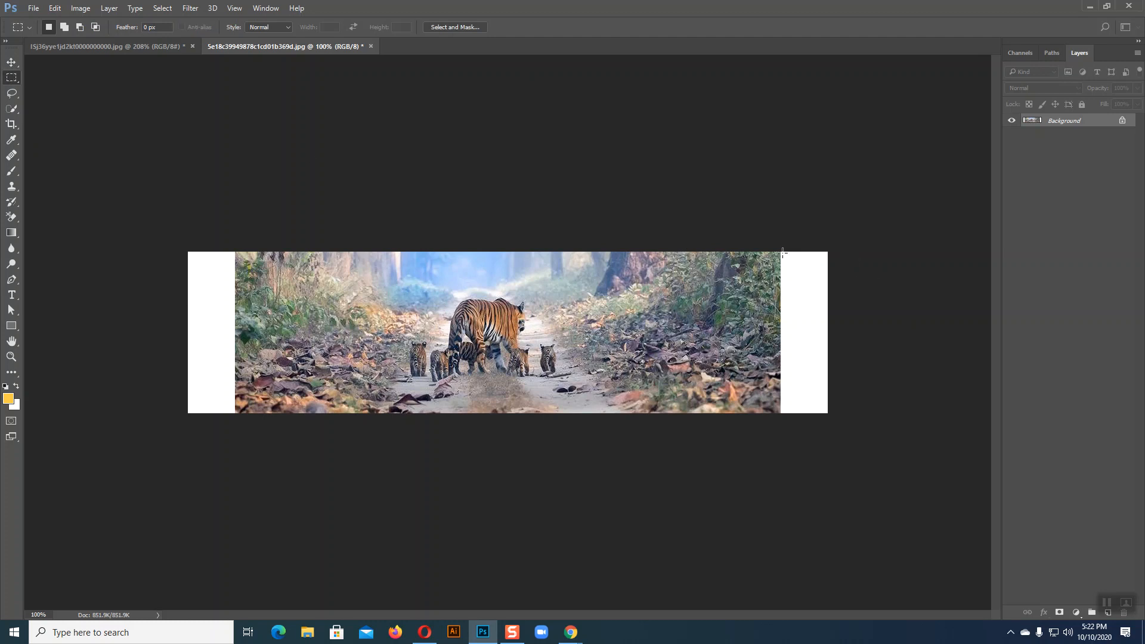
{"action": "left_click_drag", "start_coordinate": [778, 249], "coordinate": [829, 418]}
{"action": "left_click_drag", "start_coordinate": [847, 428], "coordinate": [848, 429]}
{"action": "left_click", "coordinate": [55, 9]}
{"action": "left_click", "coordinate": [67, 188]}
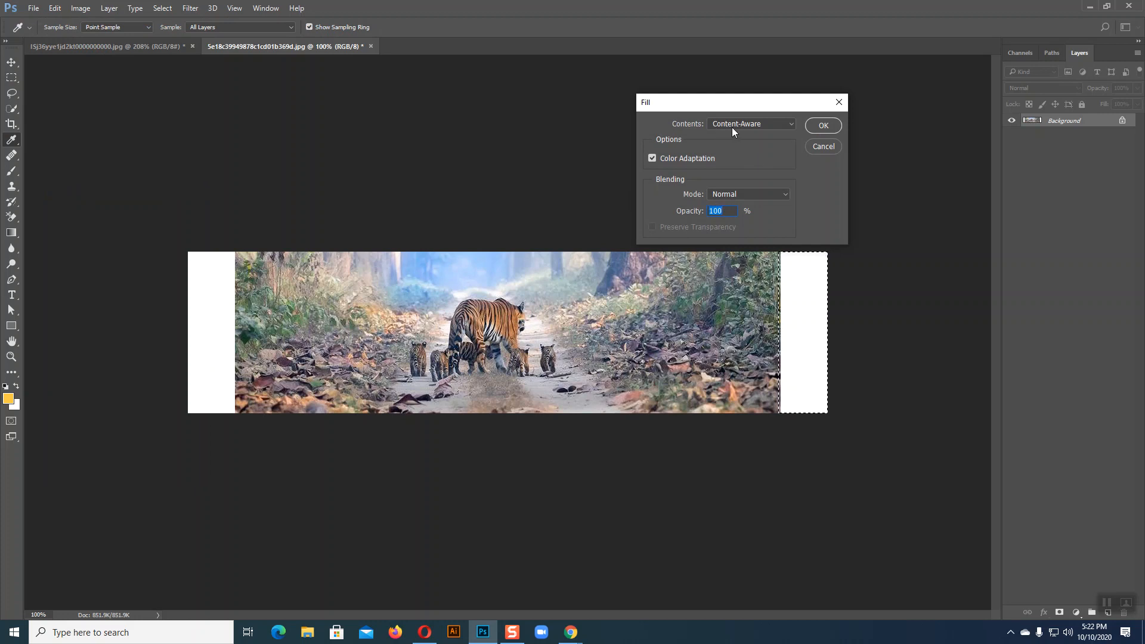
{"action": "left_click", "coordinate": [821, 126]}
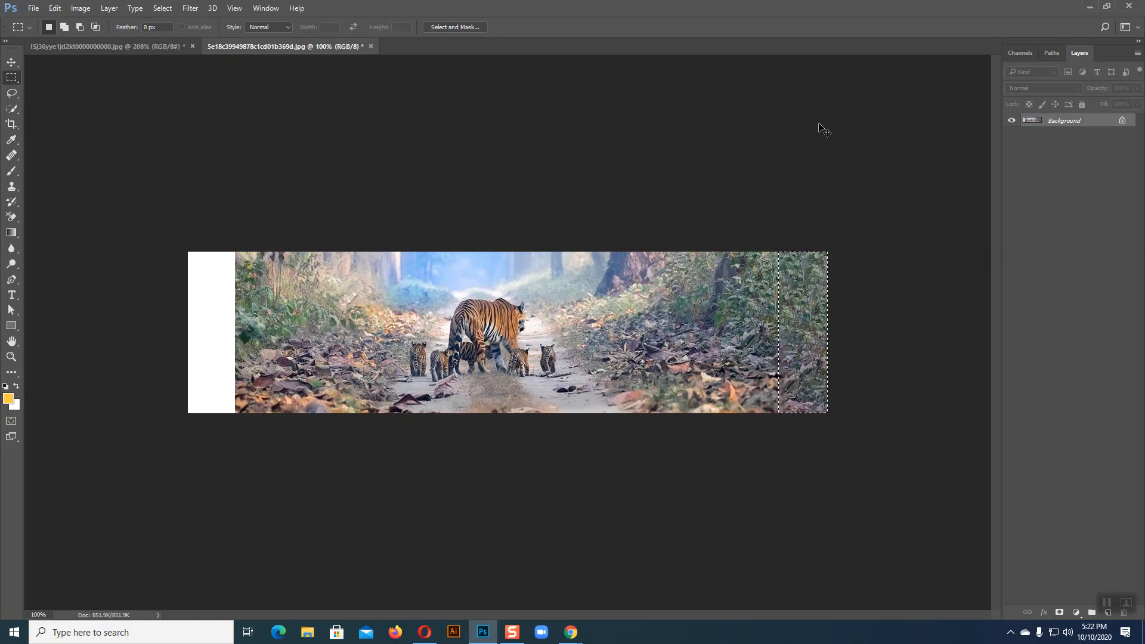
{"action": "key", "text": "ctrl+d"}
Select the white strip left of the tiger photo with a slight photo overlap, apply a Content-Aware fill, and deselect it
{"action": "mouse_move", "coordinate": [573, 638]}
{"action": "left_click_drag", "start_coordinate": [188, 250], "coordinate": [256, 417]}
{"action": "left_click", "coordinate": [54, 8]}
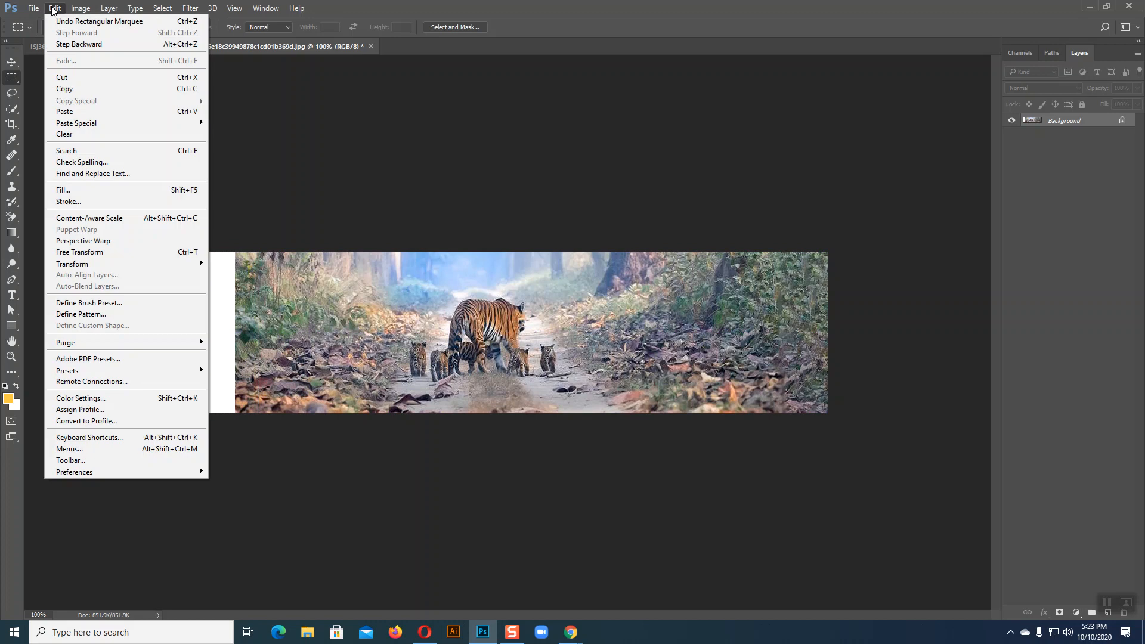
{"action": "left_click", "coordinate": [76, 193]}
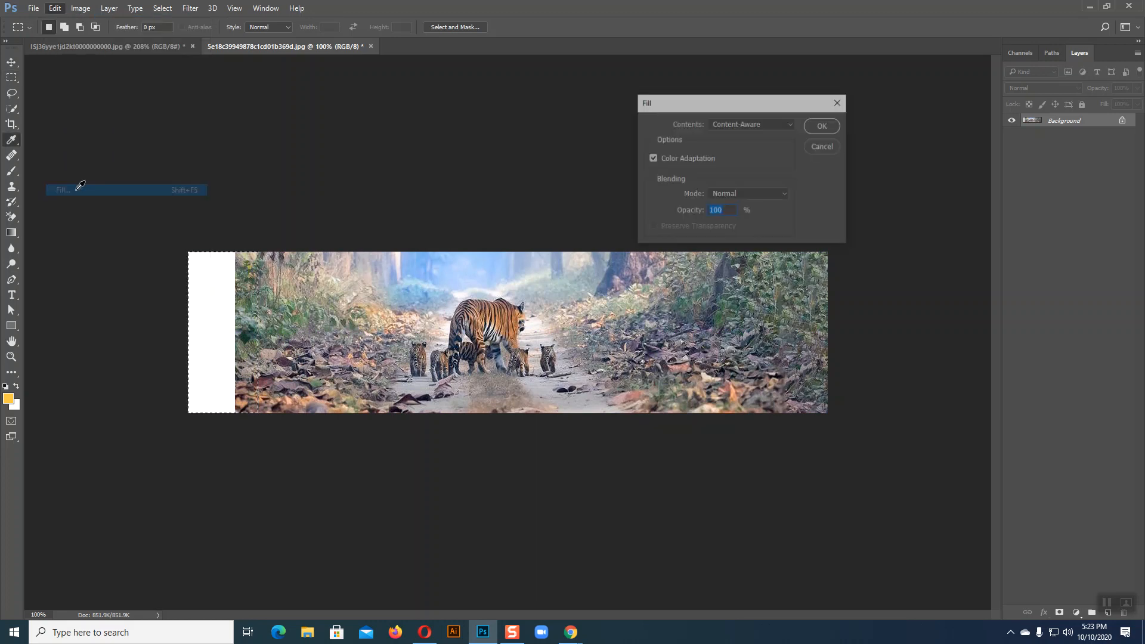
{"action": "left_click", "coordinate": [824, 125]}
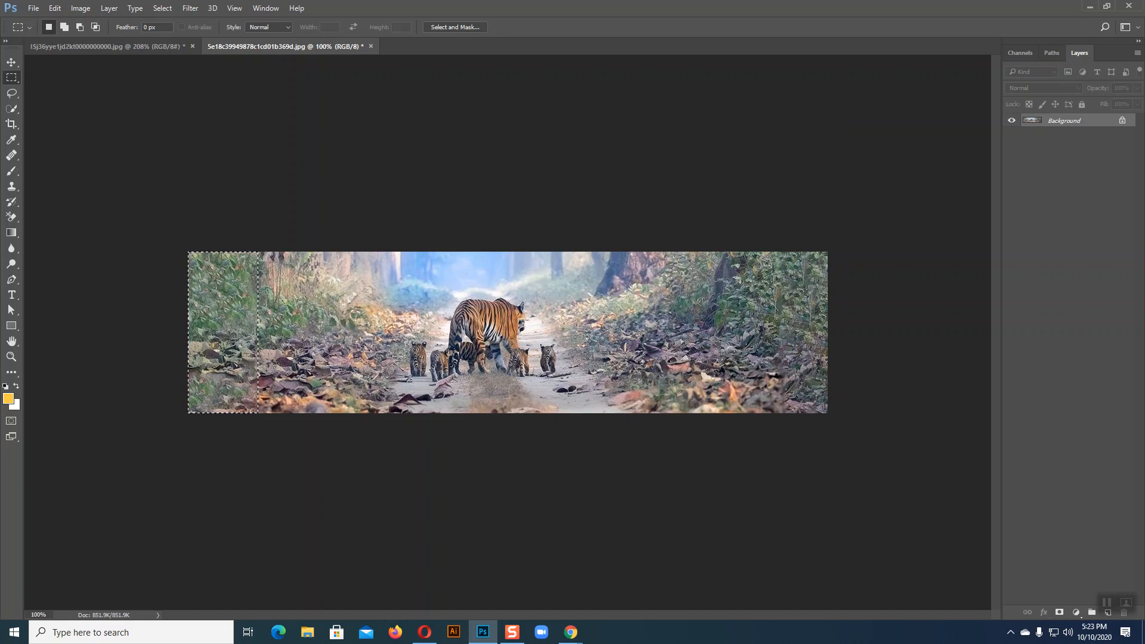
{"action": "key", "text": "ctrl+d"}
Paint over the right fill's seam with the Clone Stamp tool and a soft round 25 px brush, and undo the stroke
{"action": "left_click_drag", "start_coordinate": [11, 186], "coordinate": [62, 187]}
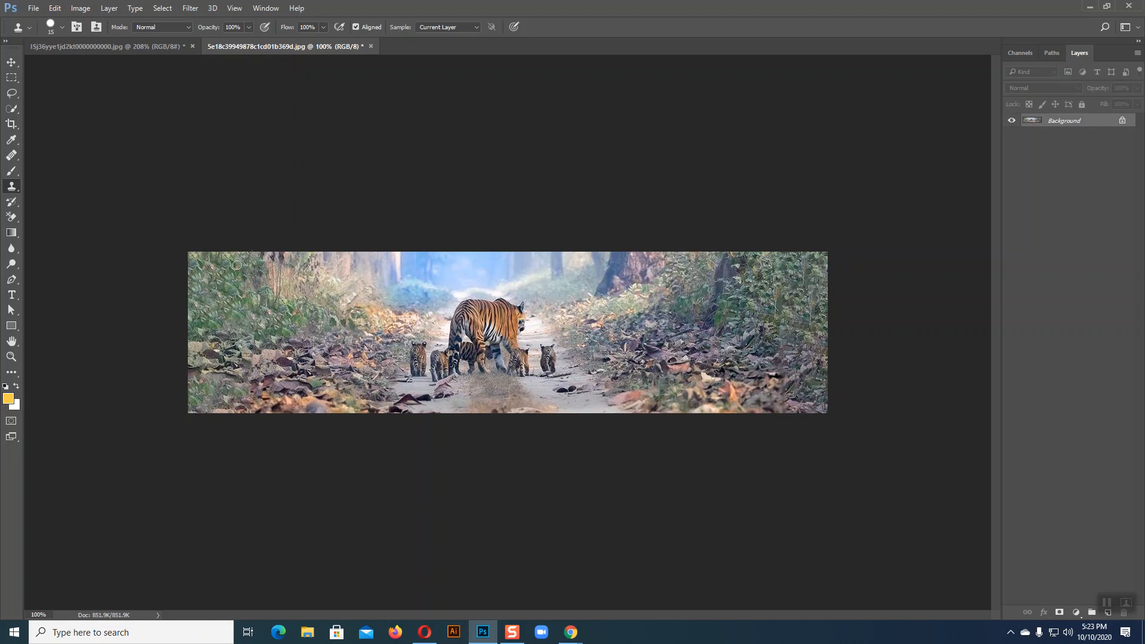
{"action": "left_click_drag", "start_coordinate": [252, 316], "coordinate": [247, 435]}
{"action": "left_click", "coordinate": [63, 28]}
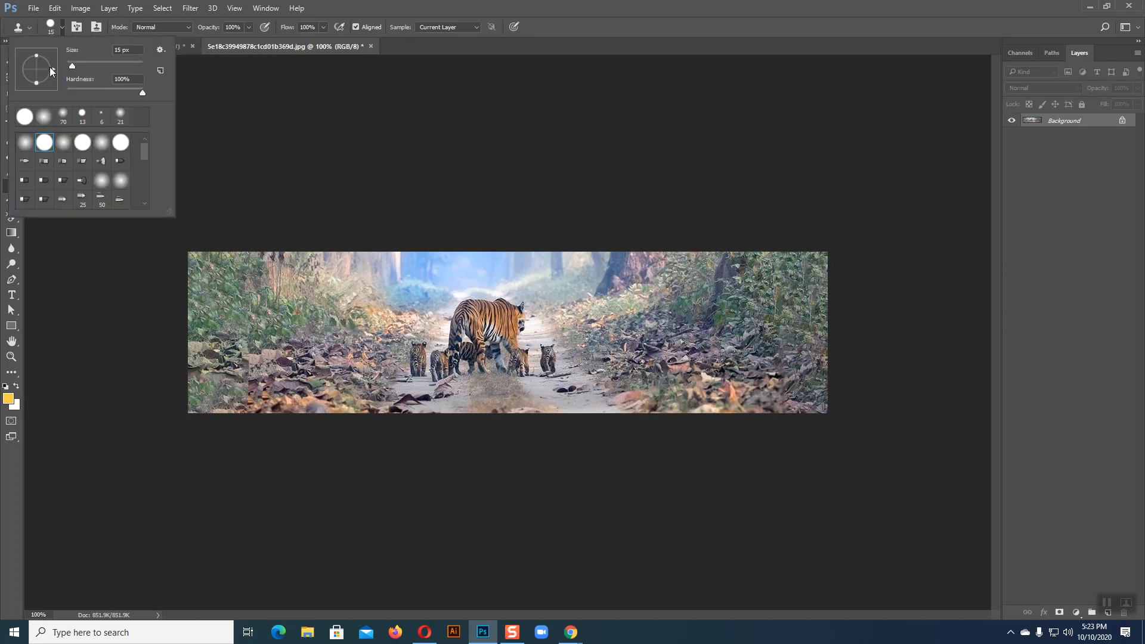
{"action": "left_click", "coordinate": [48, 115]}
{"action": "left_click", "coordinate": [63, 27]}
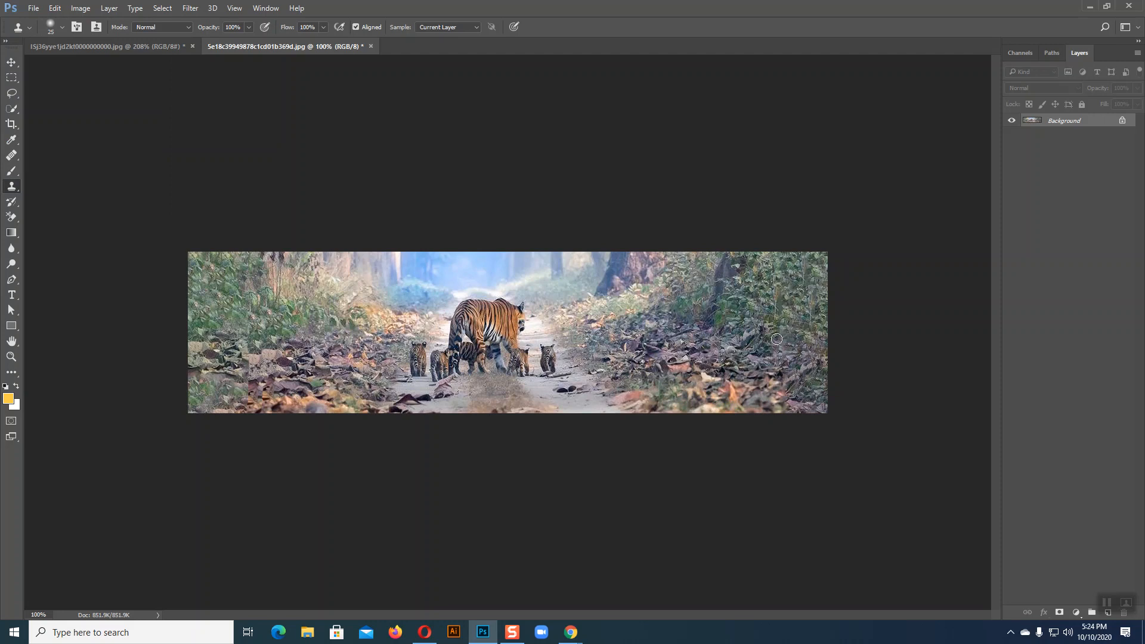
{"action": "mouse_move", "coordinate": [776, 298]}
{"action": "left_mouse_down"}
{"action": "mouse_move", "coordinate": [779, 256]}
{"action": "mouse_move", "coordinate": [783, 316]}
{"action": "mouse_move", "coordinate": [803, 325]}
{"action": "mouse_move", "coordinate": [780, 337]}
{"action": "left_mouse_up"}
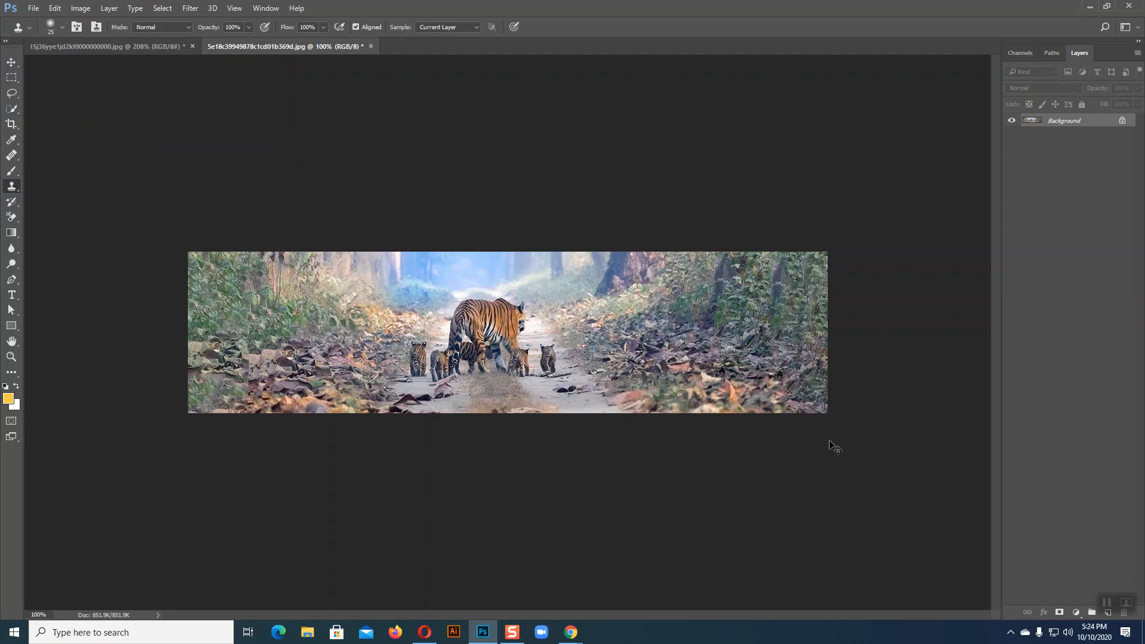
{"action": "key", "text": "ctrl+z"}
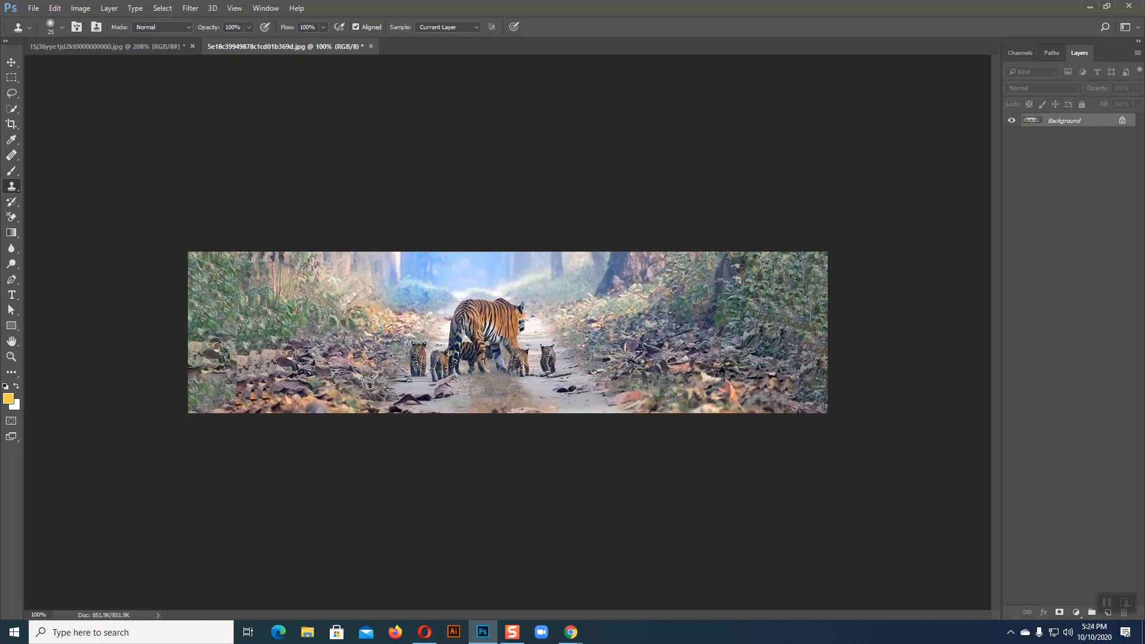
{"action": "key", "text": "v"}
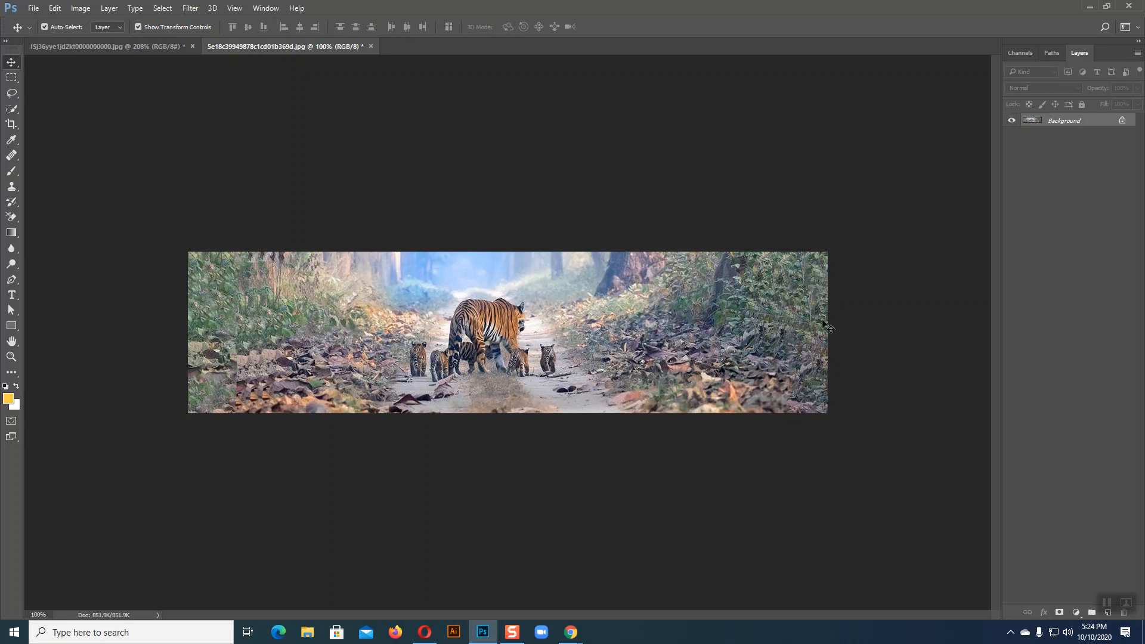
Browse the Images folder on New Volume (G:) for another photo to open
{"action": "left_click", "coordinate": [33, 8]}
{"action": "left_click", "coordinate": [41, 34]}
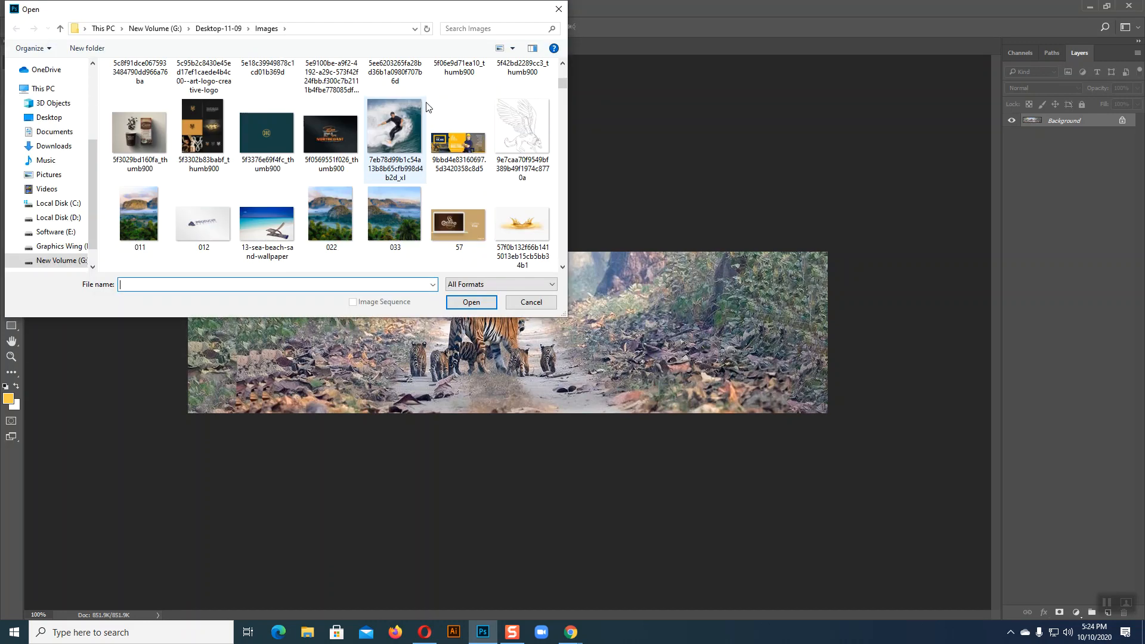
{"action": "scroll", "coordinate": [427, 107], "scroll_direction": "down", "scroll_amount": 5}
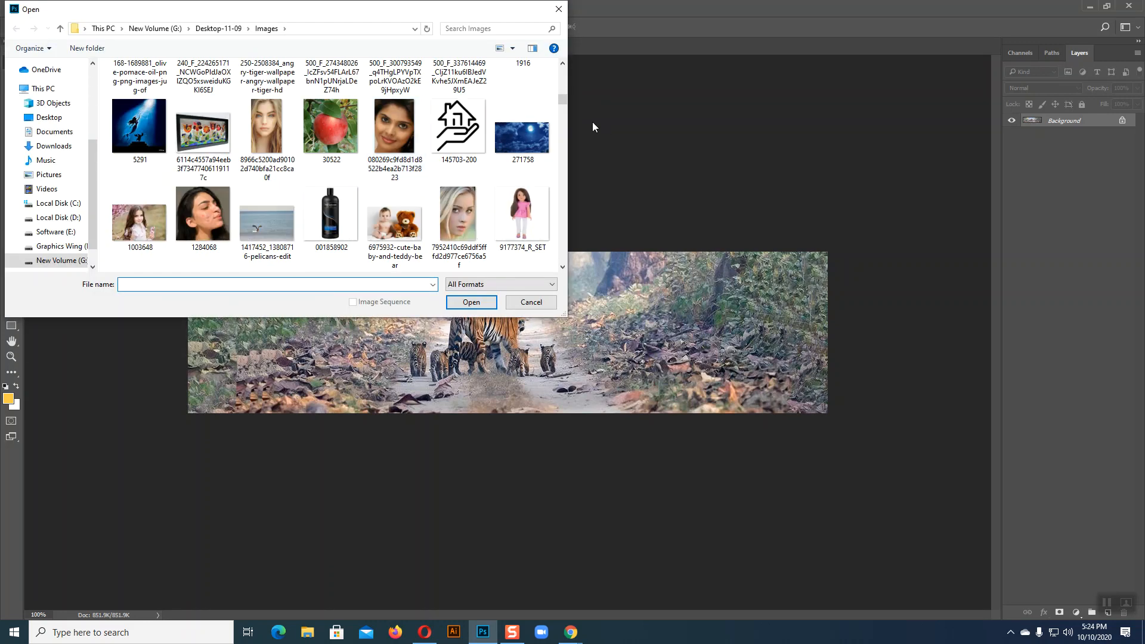
{"action": "left_click_drag", "start_coordinate": [562, 101], "coordinate": [550, 258]}
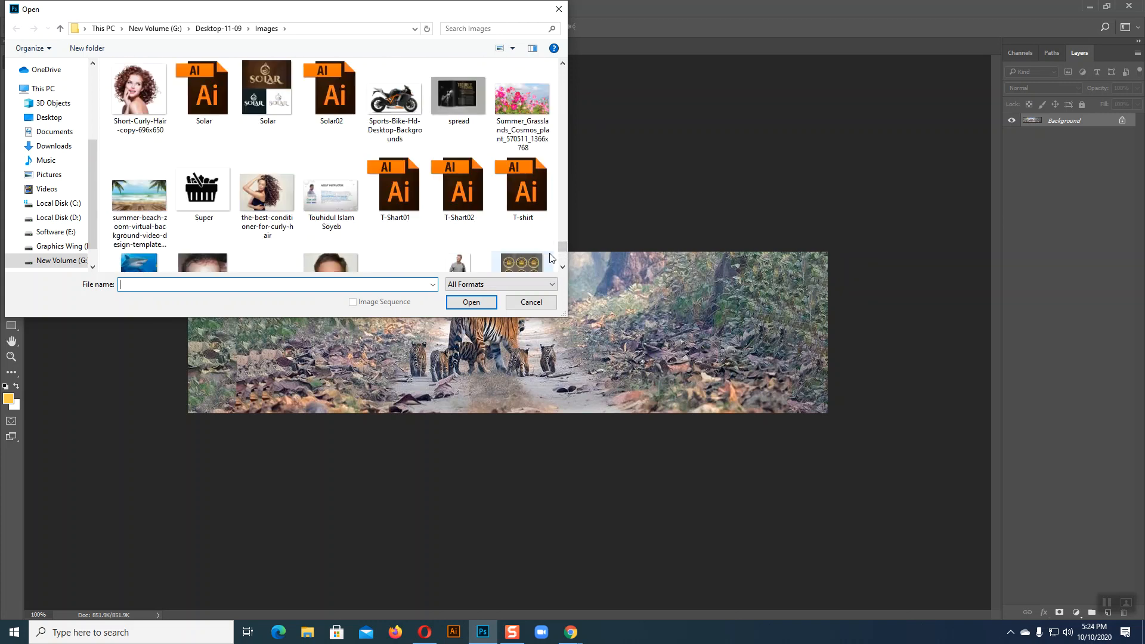
{"action": "scroll", "coordinate": [550, 258], "scroll_direction": "up", "scroll_amount": 3}
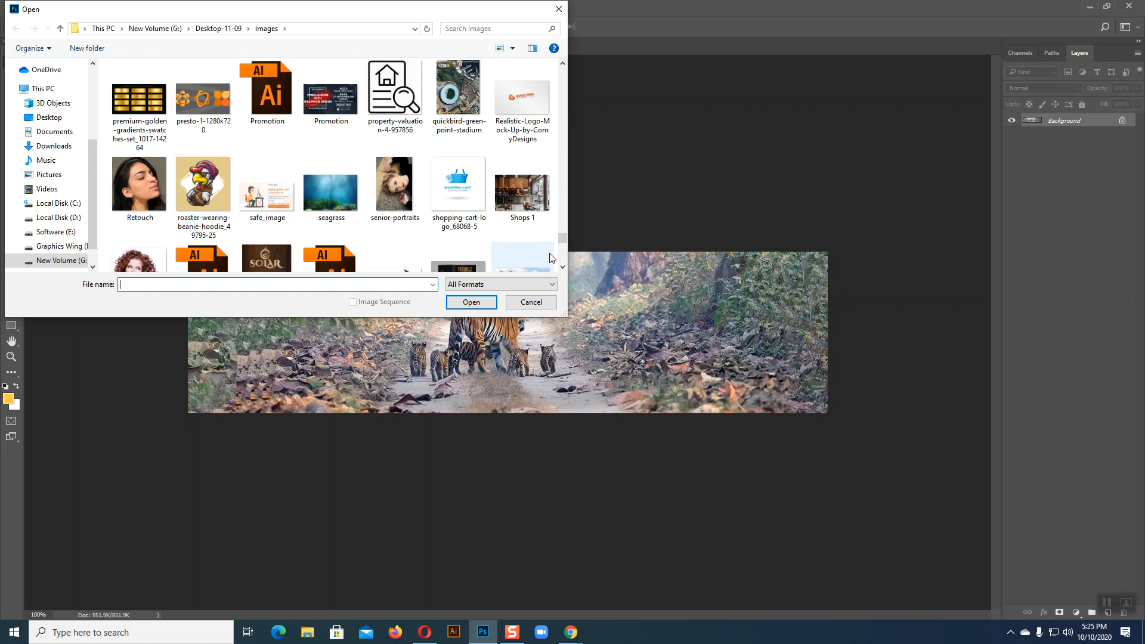
{"action": "scroll", "coordinate": [550, 258], "scroll_direction": "up", "scroll_amount": 8}
{"action": "scroll", "coordinate": [550, 258], "scroll_direction": "up", "scroll_amount": 5}
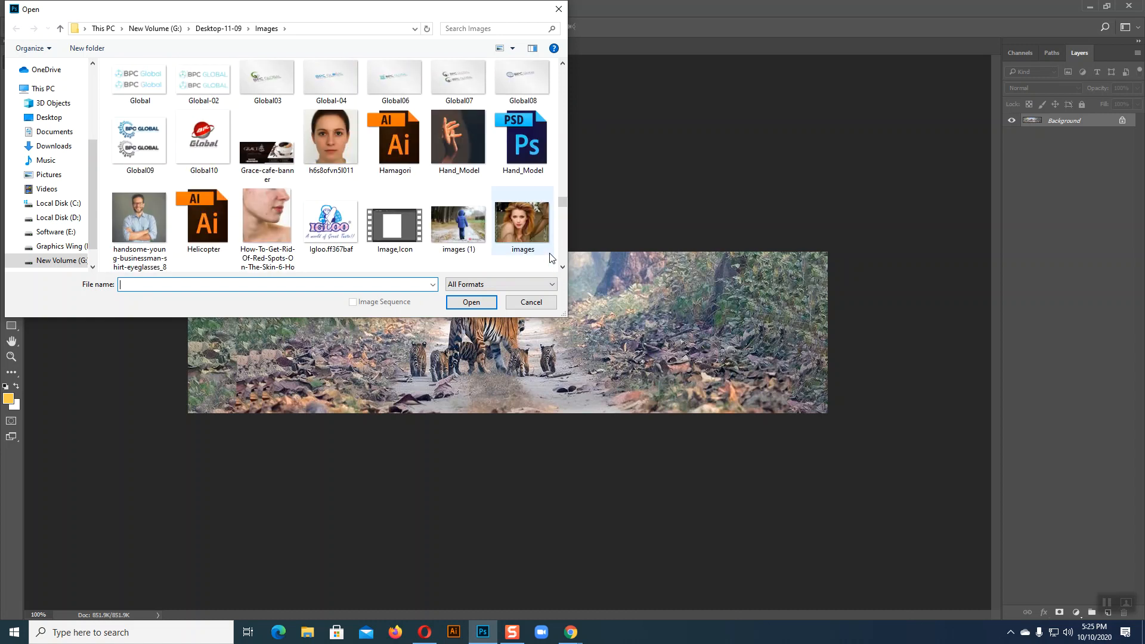
{"action": "scroll", "coordinate": [550, 258], "scroll_direction": "up", "scroll_amount": 3}
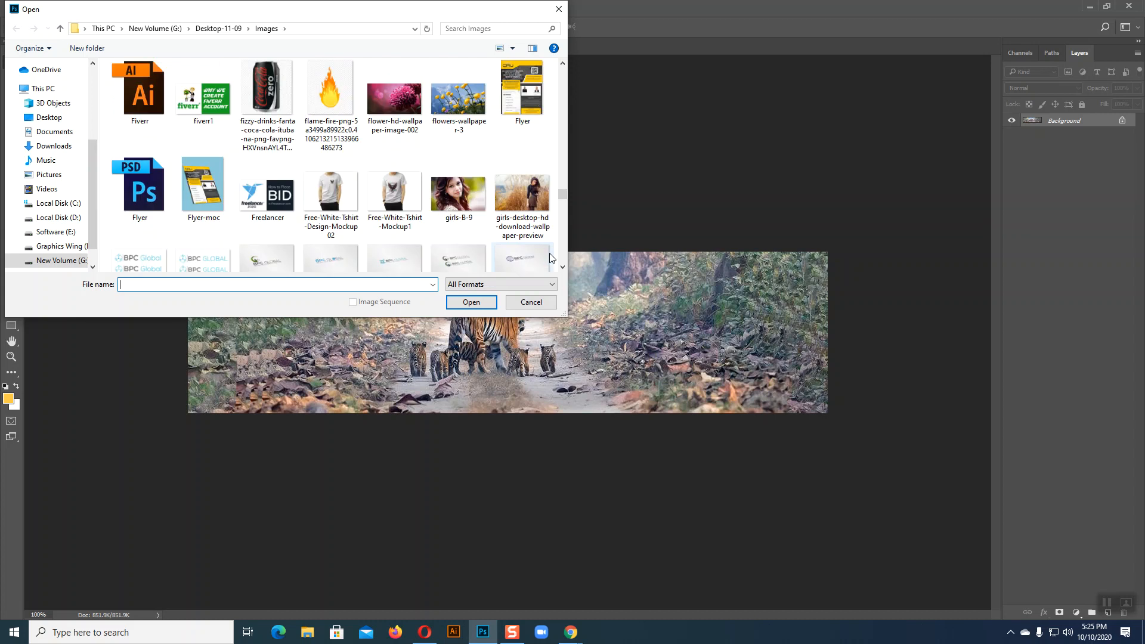
{"action": "scroll", "coordinate": [550, 258], "scroll_direction": "up", "scroll_amount": 5}
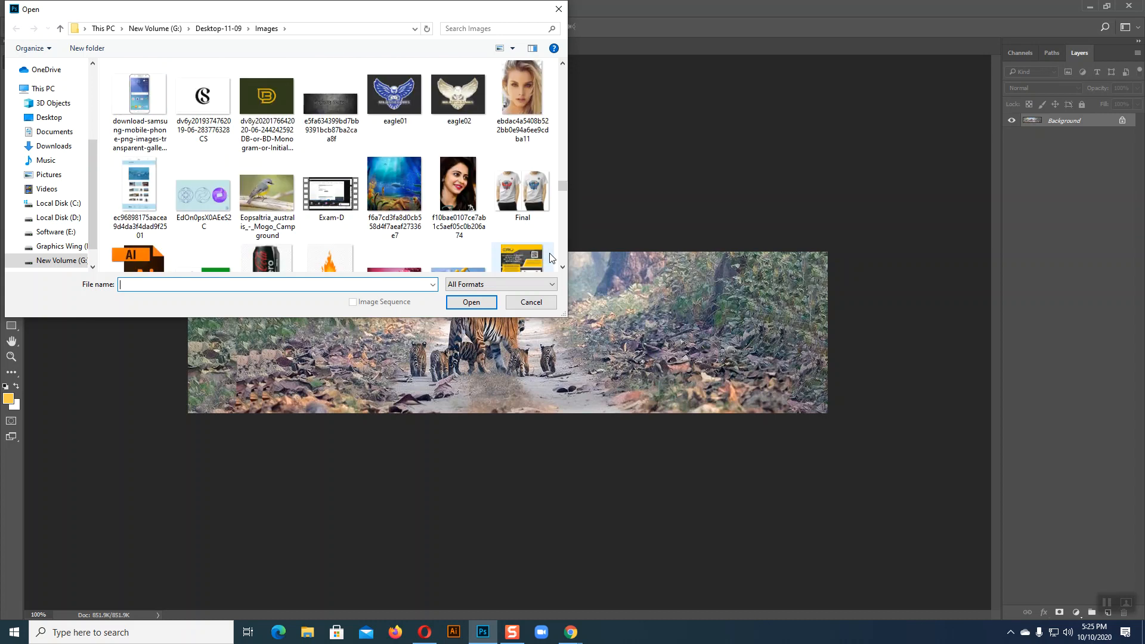
{"action": "scroll", "coordinate": [550, 258], "scroll_direction": "up", "scroll_amount": 2}
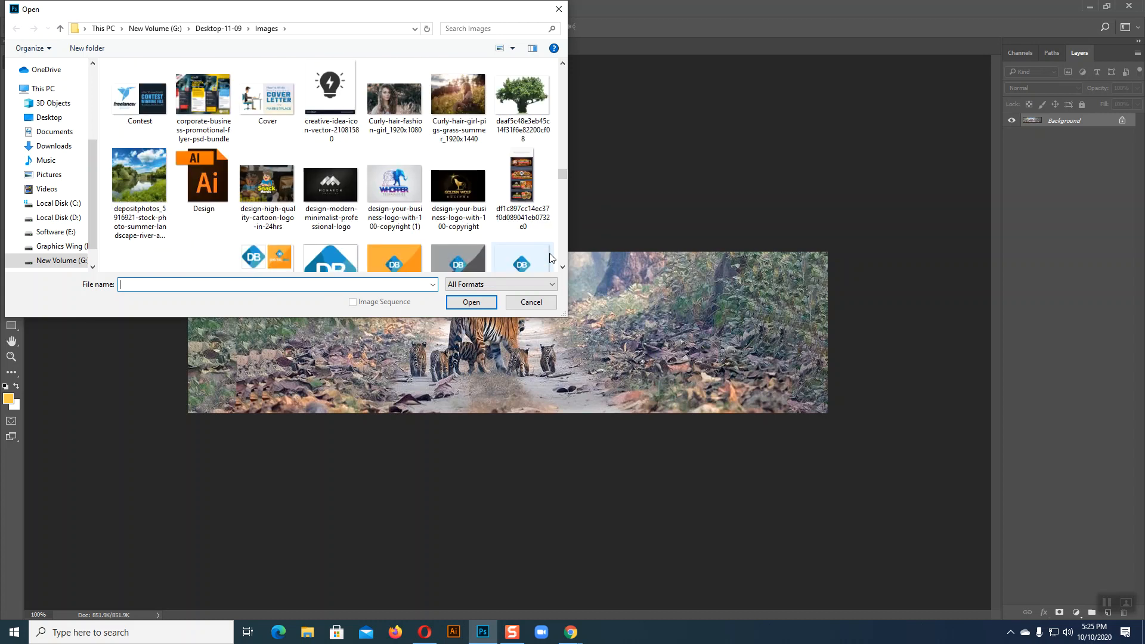
{"action": "scroll", "coordinate": [549, 258], "scroll_direction": "up", "scroll_amount": 2}
{"action": "scroll", "coordinate": [550, 258], "scroll_direction": "up", "scroll_amount": 2}
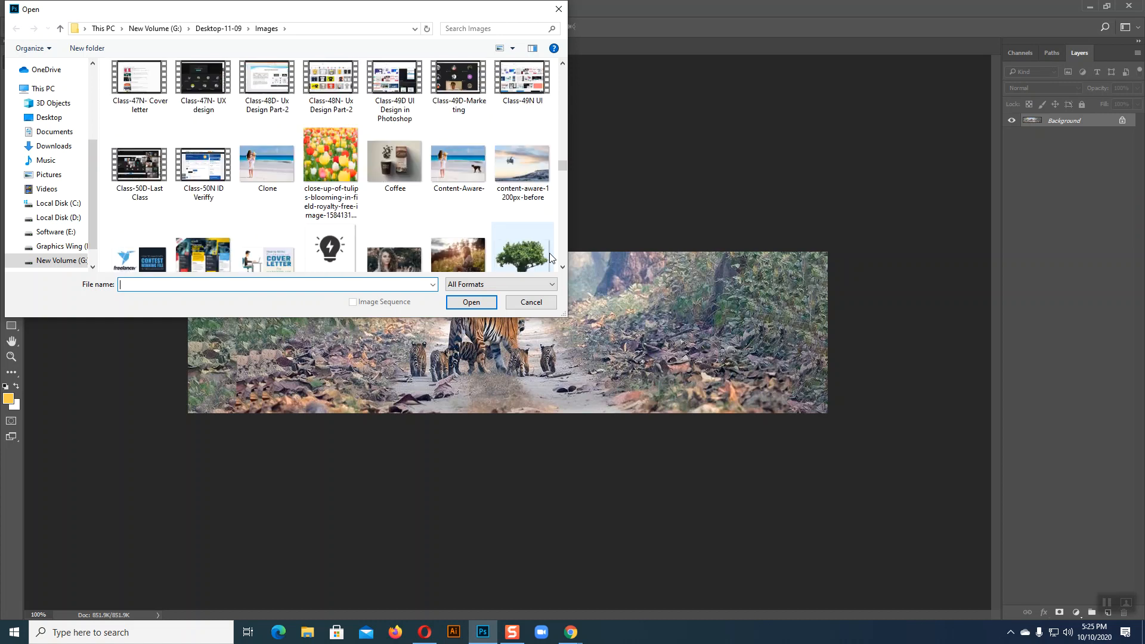
{"action": "scroll", "coordinate": [550, 258], "scroll_direction": "up", "scroll_amount": 8}
{"action": "scroll", "coordinate": [550, 258], "scroll_direction": "up", "scroll_amount": 15}
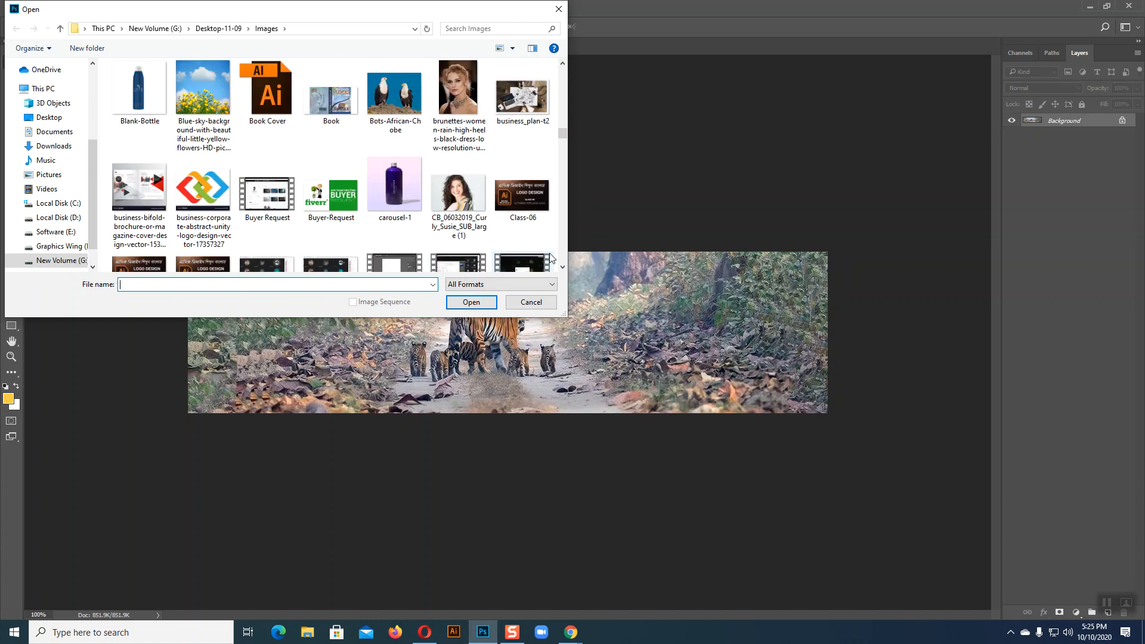
{"action": "scroll", "coordinate": [550, 258], "scroll_direction": "up", "scroll_amount": 10}
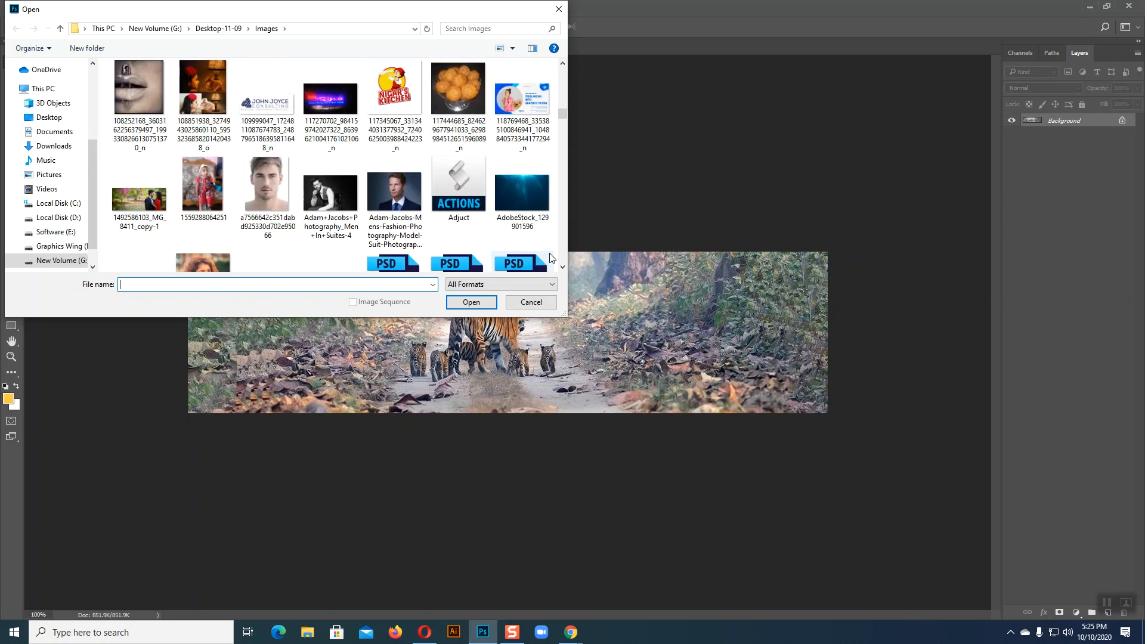
{"action": "scroll", "coordinate": [552, 258], "scroll_direction": "down", "scroll_amount": 1}
{"action": "scroll", "coordinate": [552, 258], "scroll_direction": "up", "scroll_amount": 4}
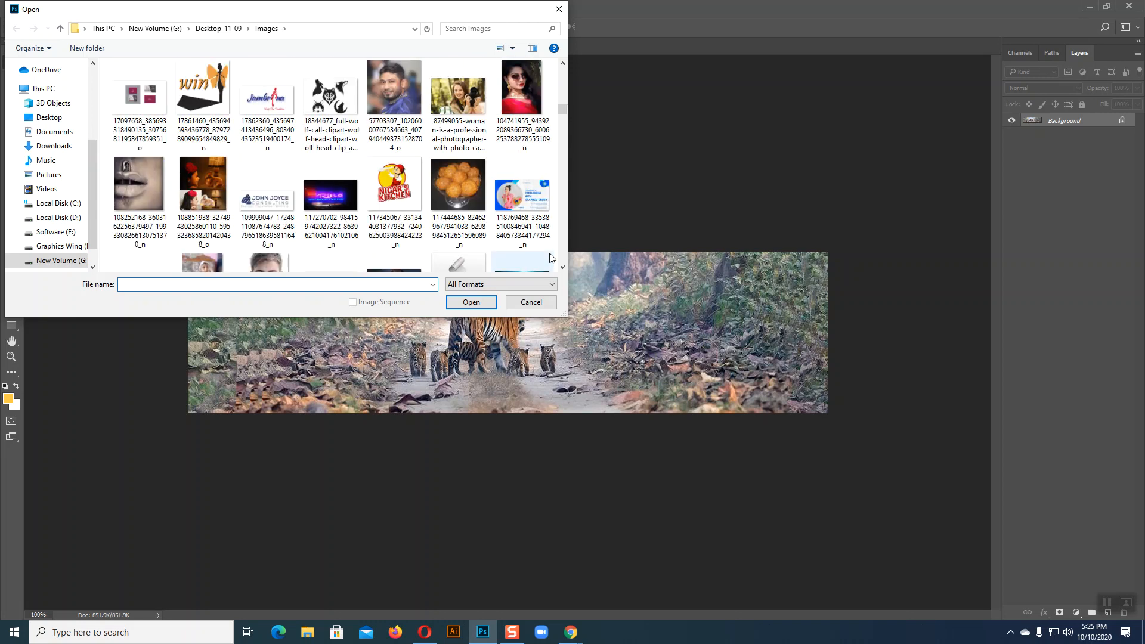
{"action": "scroll", "coordinate": [552, 258], "scroll_direction": "up", "scroll_amount": 1}
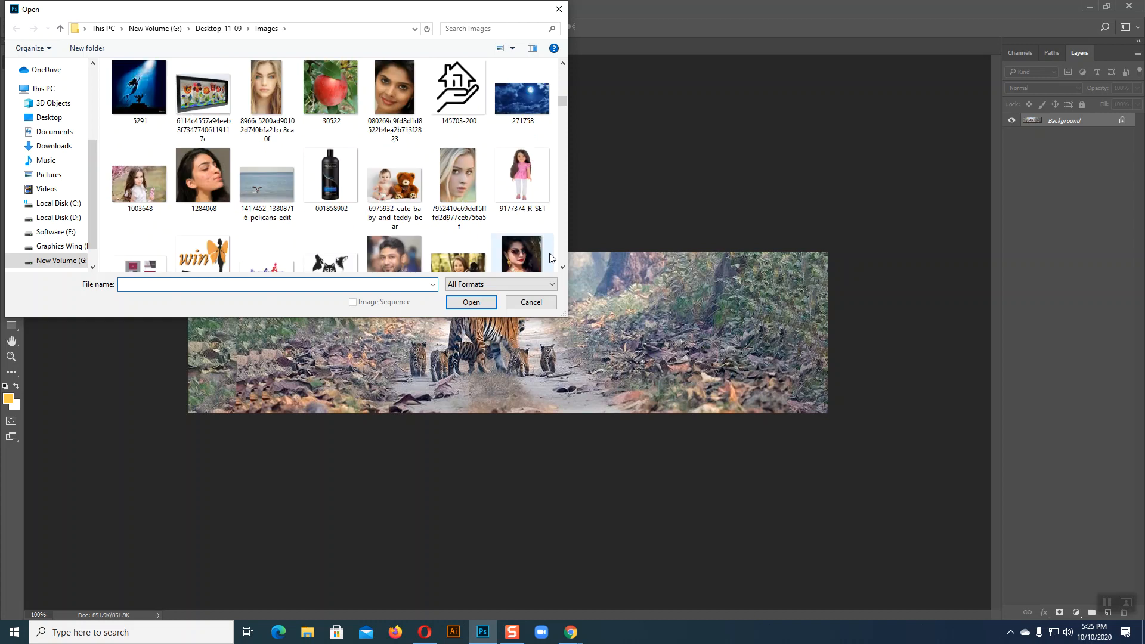
{"action": "scroll", "coordinate": [552, 258], "scroll_direction": "up", "scroll_amount": 1}
{"action": "scroll", "coordinate": [552, 258], "scroll_direction": "up", "scroll_amount": 2}
{"action": "scroll", "coordinate": [552, 258], "scroll_direction": "up", "scroll_amount": 7}
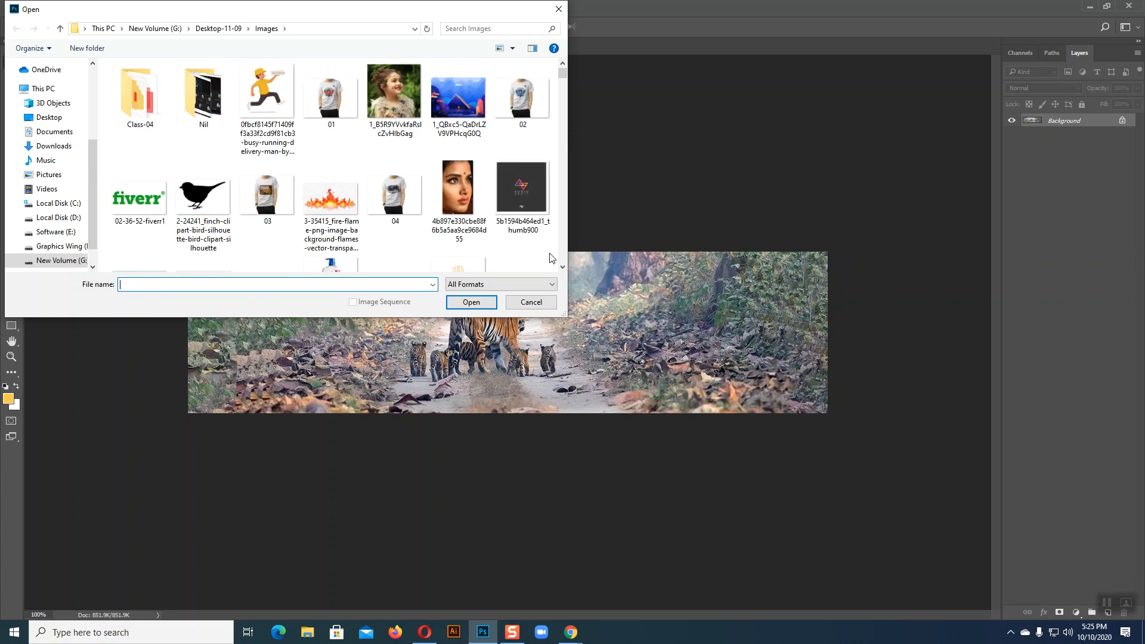
Open the photo bridge-building-clothes-clouds-cloudy-daylight-1535779-pxhere.com from the root of New Volume (G:)
{"action": "left_click", "coordinate": [67, 264]}
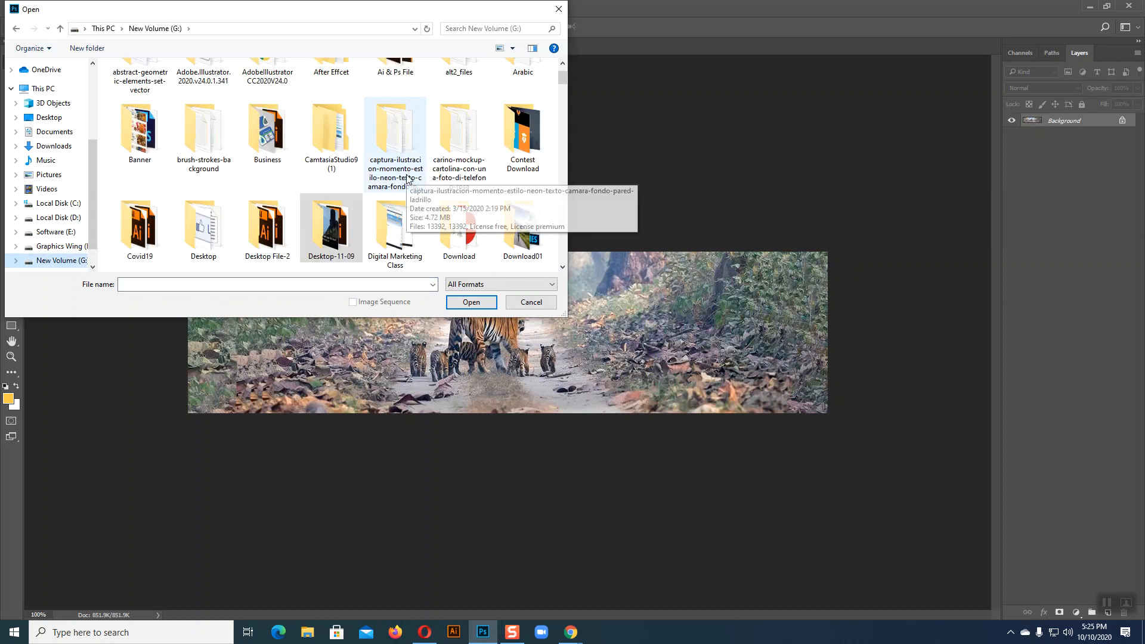
{"action": "scroll", "coordinate": [407, 178], "scroll_direction": "up", "scroll_amount": 1}
{"action": "scroll", "coordinate": [408, 178], "scroll_direction": "down", "scroll_amount": 1}
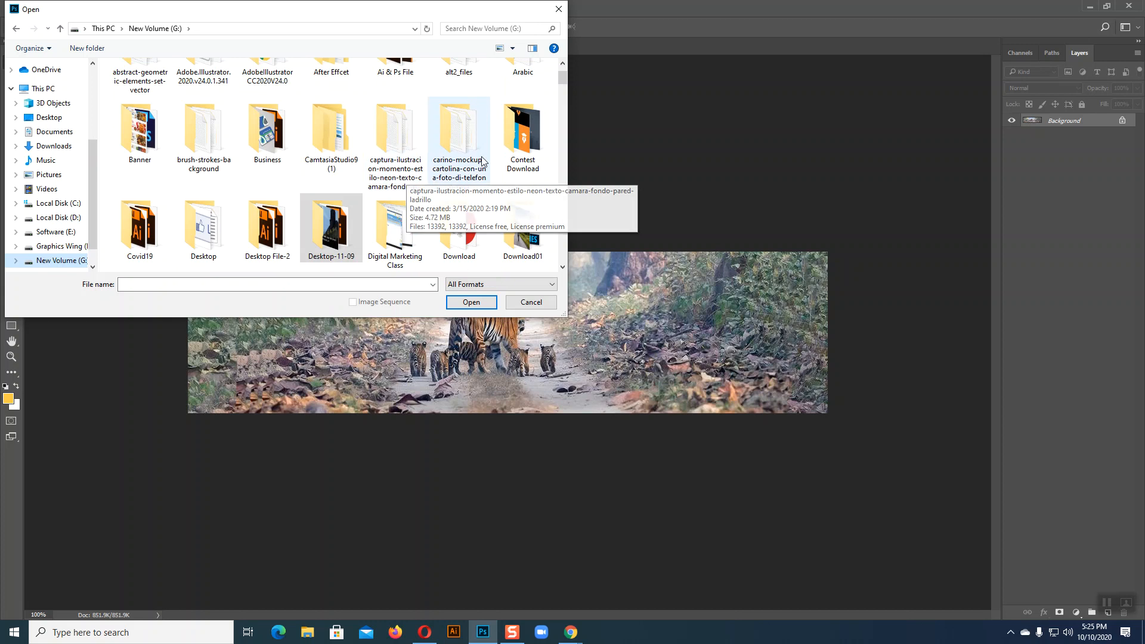
{"action": "scroll", "coordinate": [532, 196], "scroll_direction": "down", "scroll_amount": 10}
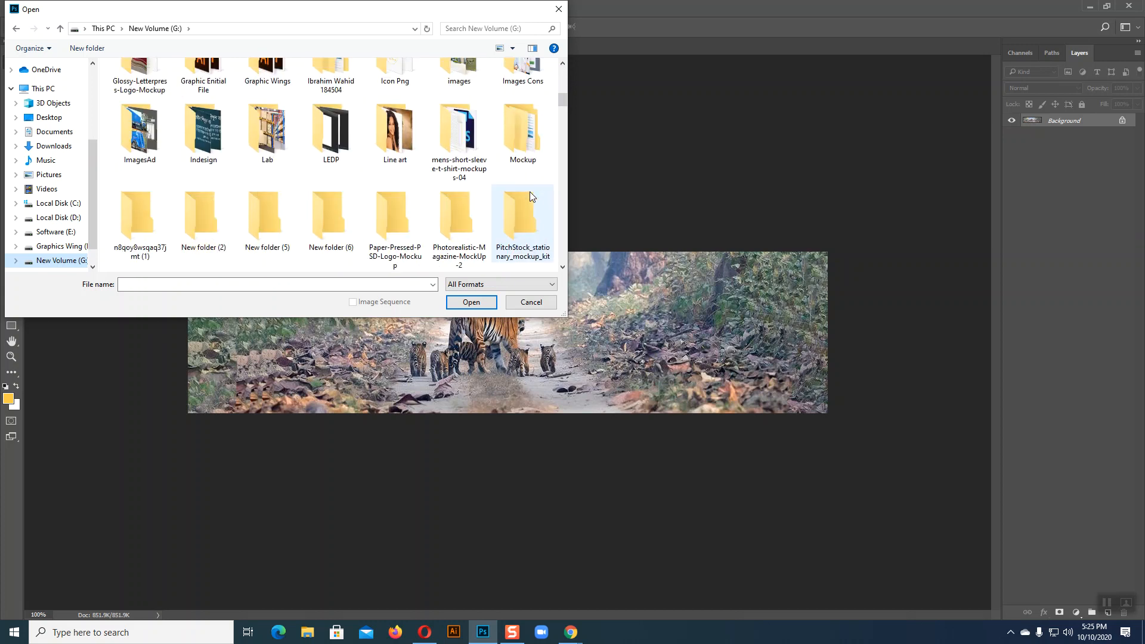
{"action": "scroll", "coordinate": [532, 196], "scroll_direction": "down", "scroll_amount": 5}
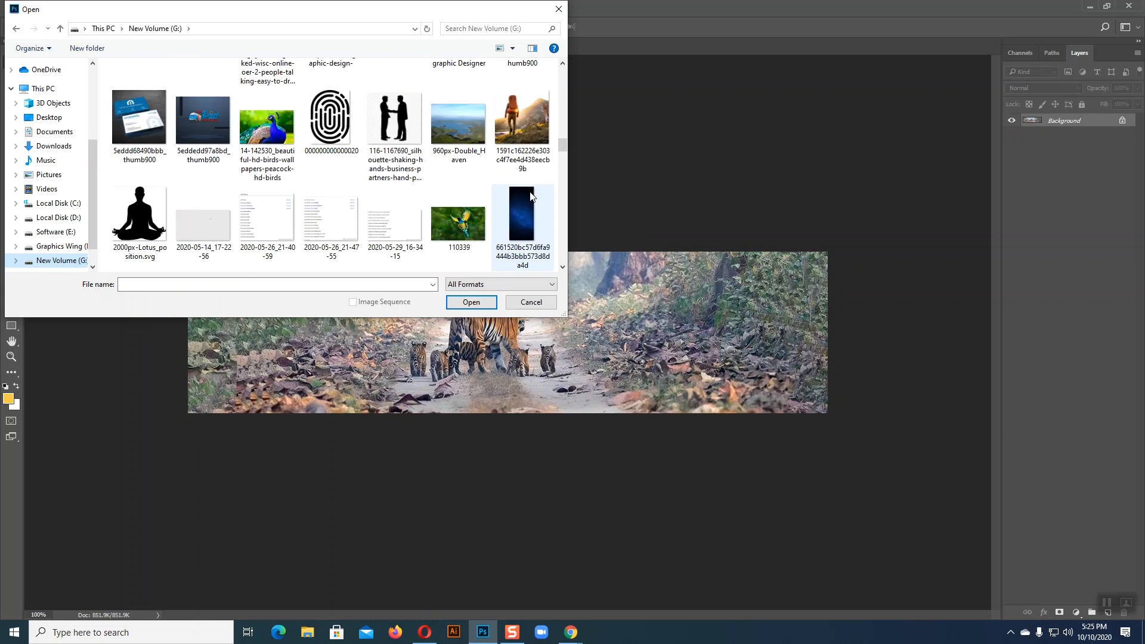
{"action": "scroll", "coordinate": [530, 196], "scroll_direction": "down", "scroll_amount": 10}
{"action": "scroll", "coordinate": [530, 191], "scroll_direction": "down", "scroll_amount": 1}
{"action": "left_click", "coordinate": [217, 220]}
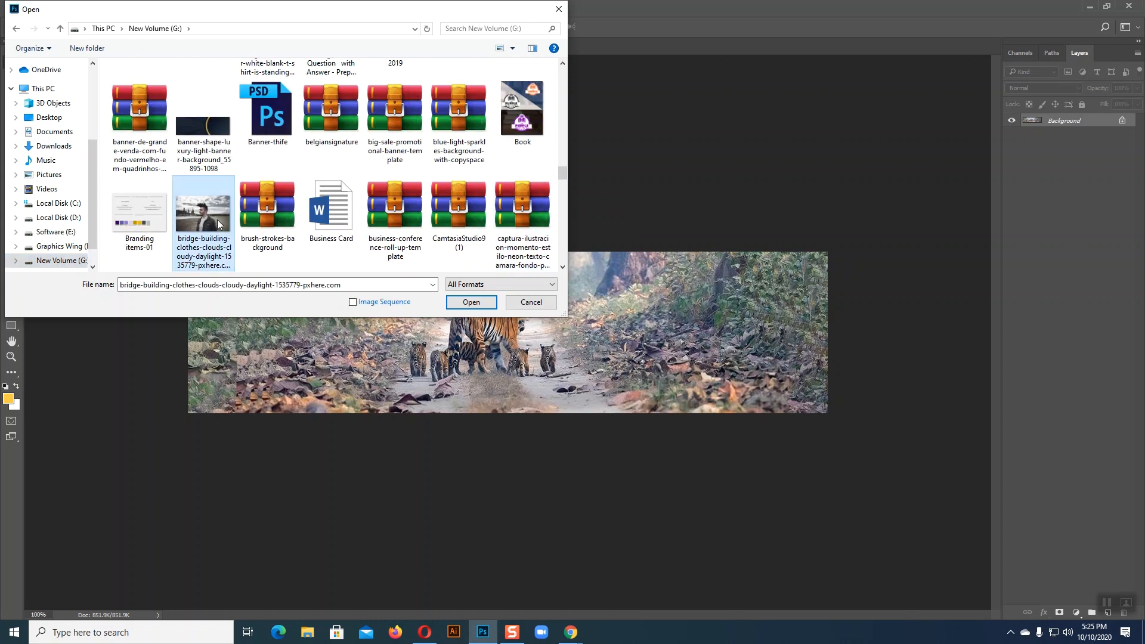
{"action": "left_click", "coordinate": [456, 305]}
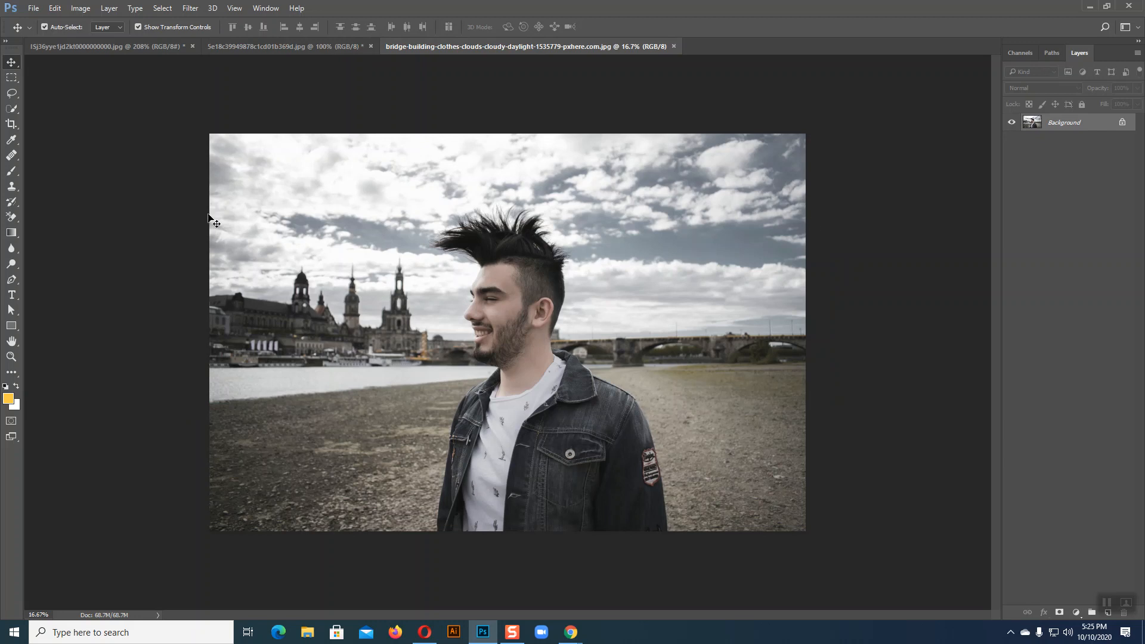
Crop the photo's top and bottom with the Crop tool to a wide banner around the man's head and shoulders
{"action": "left_click", "coordinate": [11, 123]}
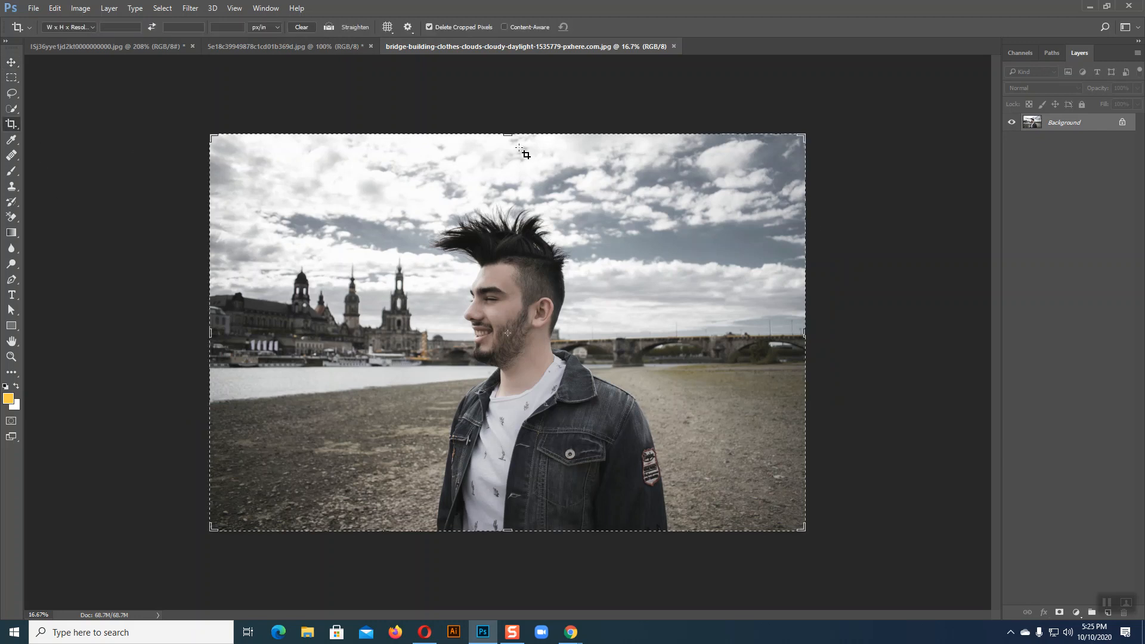
{"action": "left_click_drag", "start_coordinate": [510, 136], "coordinate": [510, 162]}
{"action": "left_click_drag", "start_coordinate": [516, 504], "coordinate": [519, 433]}
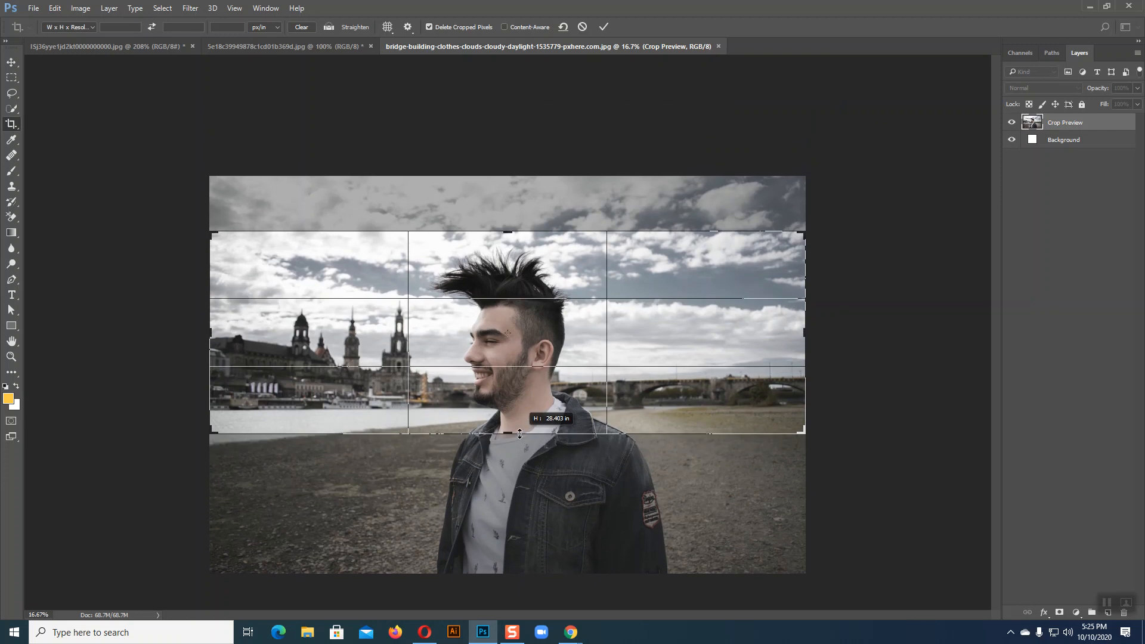
{"action": "left_click_drag", "start_coordinate": [519, 433], "coordinate": [520, 437]}
{"action": "key", "text": "Return"}
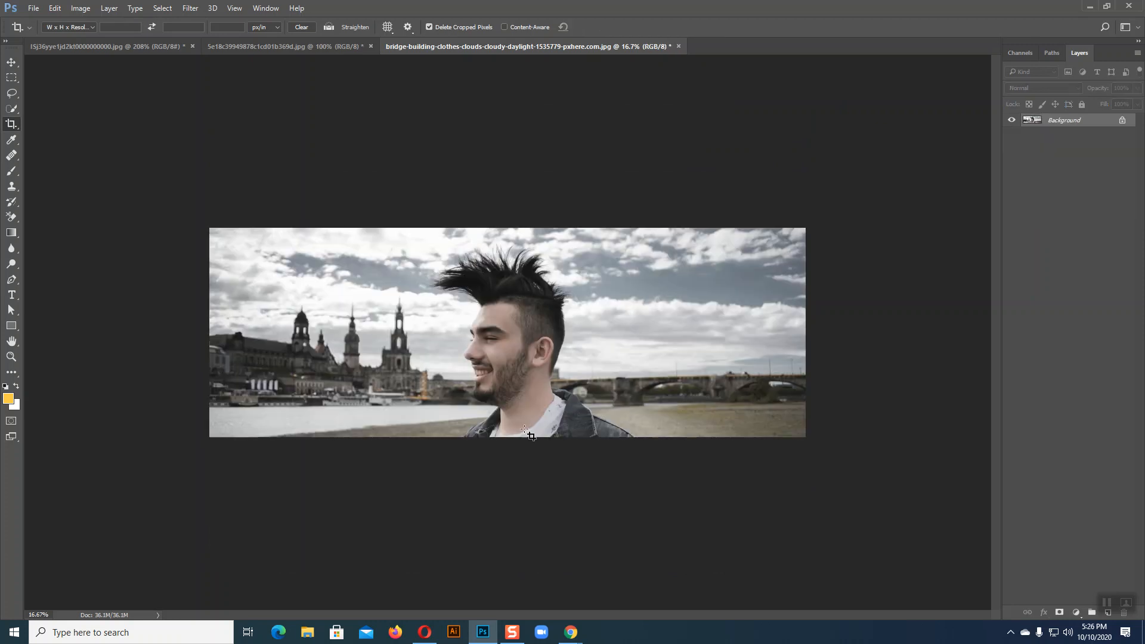
Extend the cropped portrait equally on both sides with the Crop tool, adding white strips, and apply the crop
{"action": "left_click", "coordinate": [728, 316]}
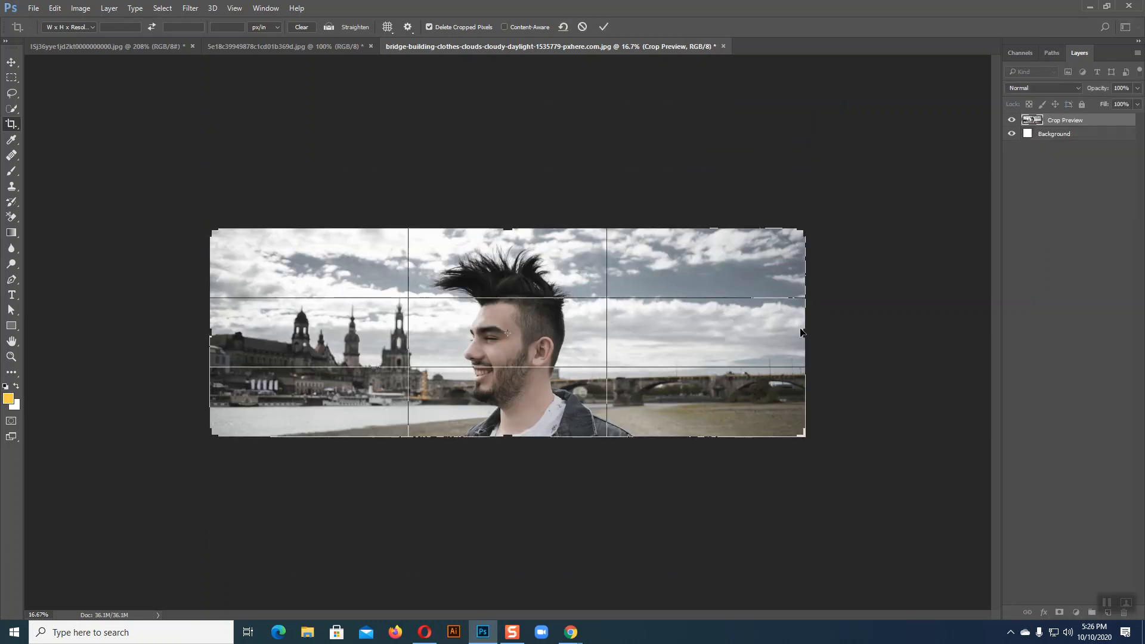
{"action": "left_click_drag", "start_coordinate": [804, 335], "coordinate": [862, 336]}
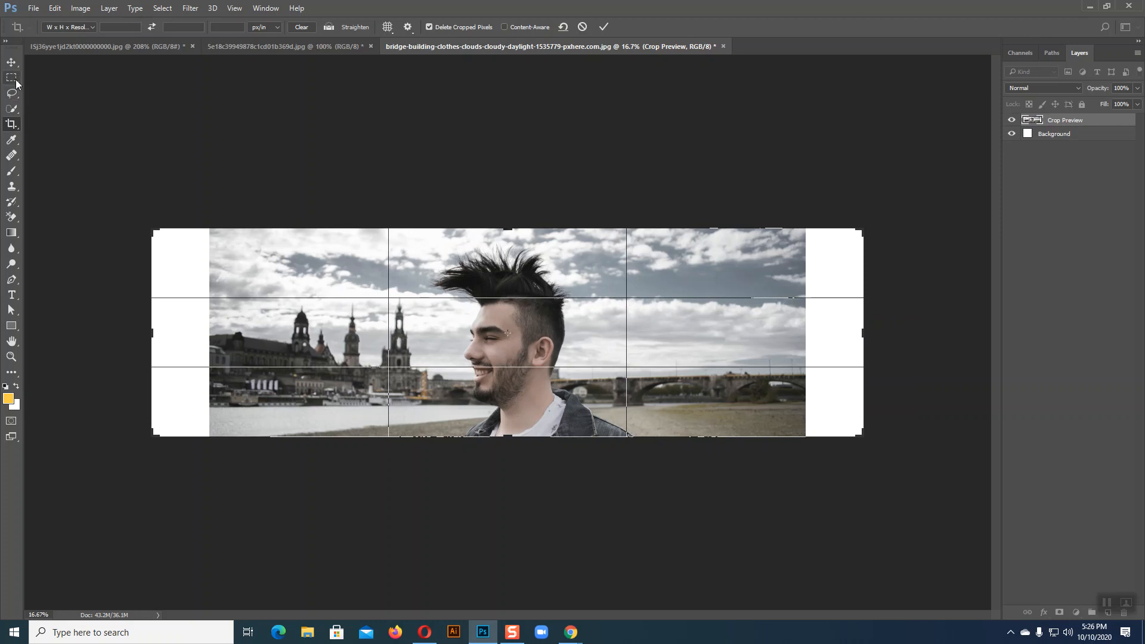
{"action": "left_click", "coordinate": [11, 62]}
{"action": "left_click", "coordinate": [524, 237]}
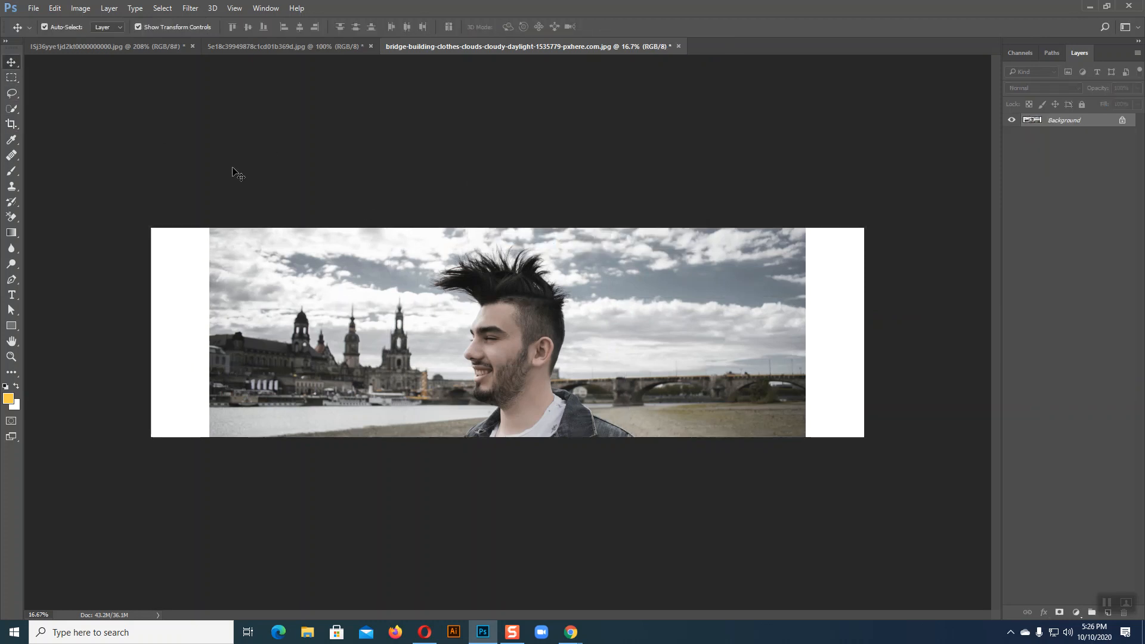
Select the white strip by the bridge with a slight photo overlap using the Rectangular Marquee tool, apply a Content-Aware fill, and deselect it
{"action": "left_click", "coordinate": [11, 78]}
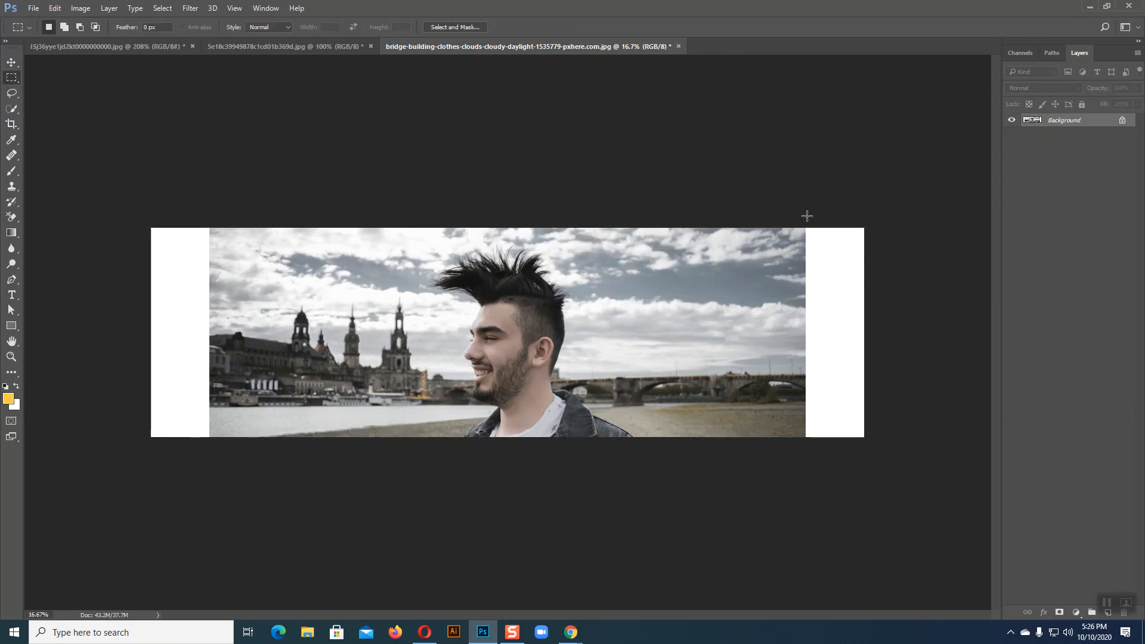
{"action": "left_click_drag", "start_coordinate": [802, 227], "coordinate": [884, 450]}
{"action": "left_click", "coordinate": [54, 7]}
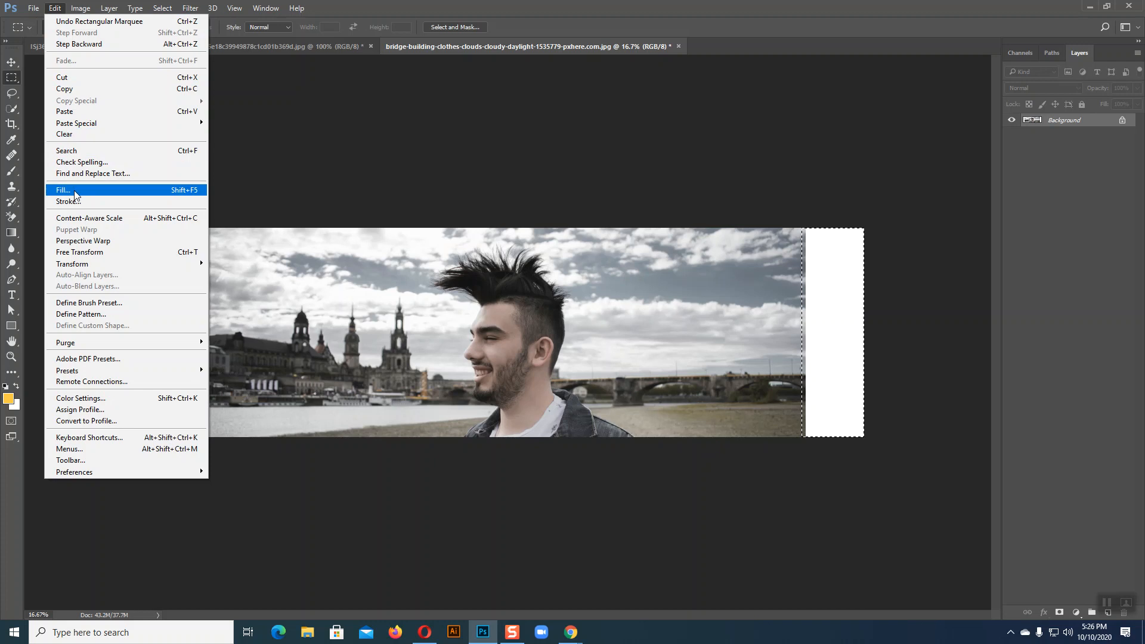
{"action": "left_click", "coordinate": [74, 191]}
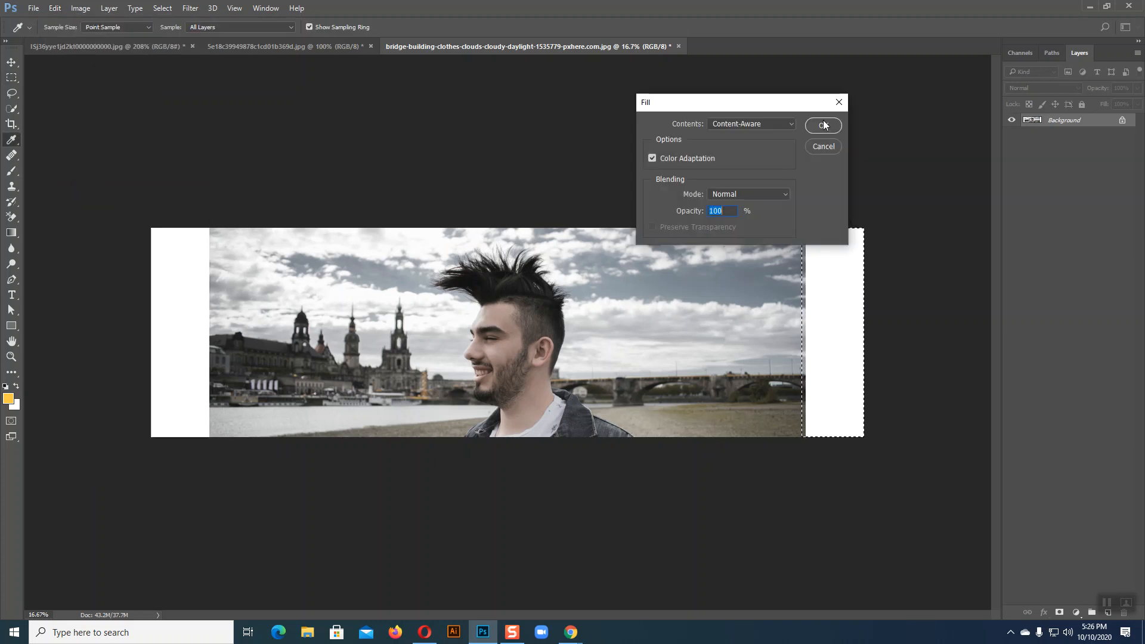
{"action": "left_click", "coordinate": [823, 125]}
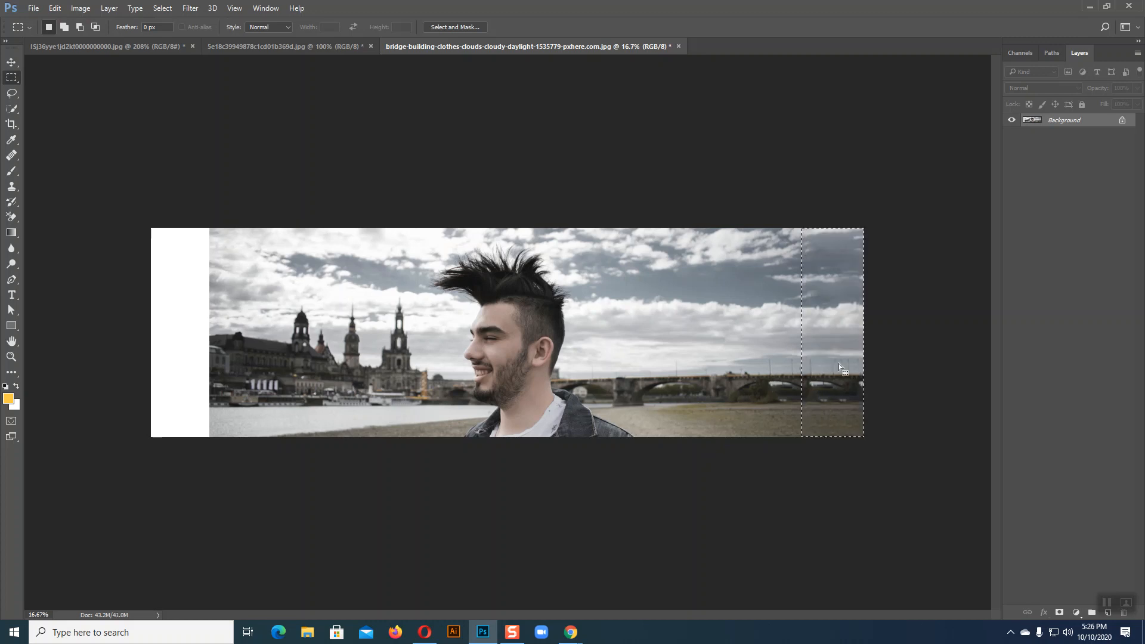
{"action": "key", "text": "ctrl+d"}
Select the white strip beside the old city buildings with a slight photo overlap, apply a Content-Aware fill, and deselect it
{"action": "left_click_drag", "start_coordinate": [145, 224], "coordinate": [215, 447]}
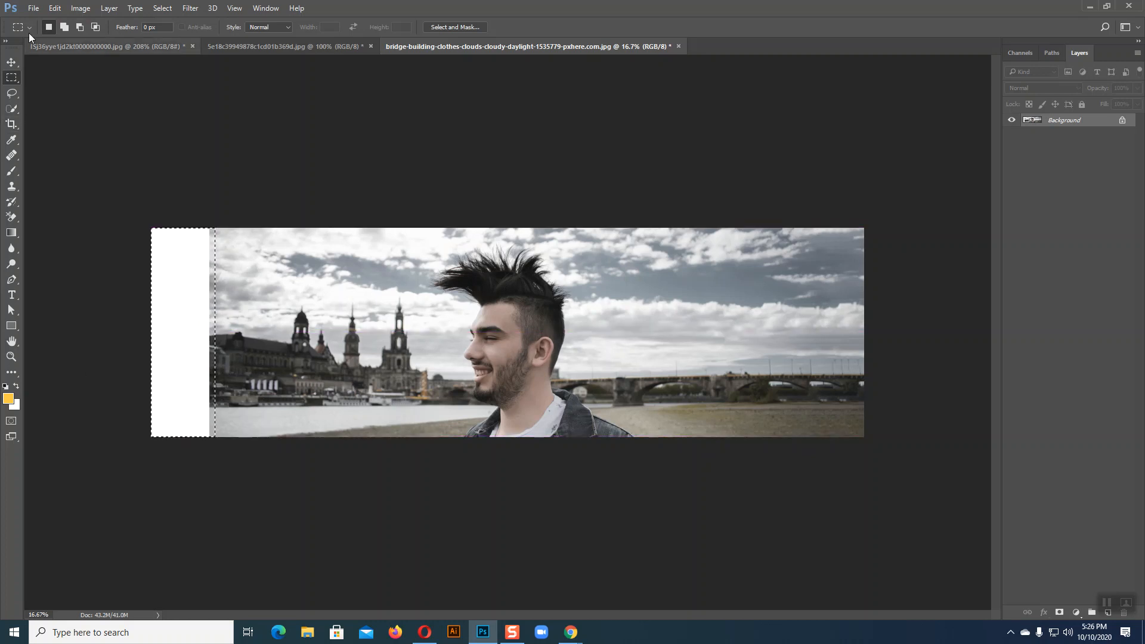
{"action": "left_click", "coordinate": [55, 8]}
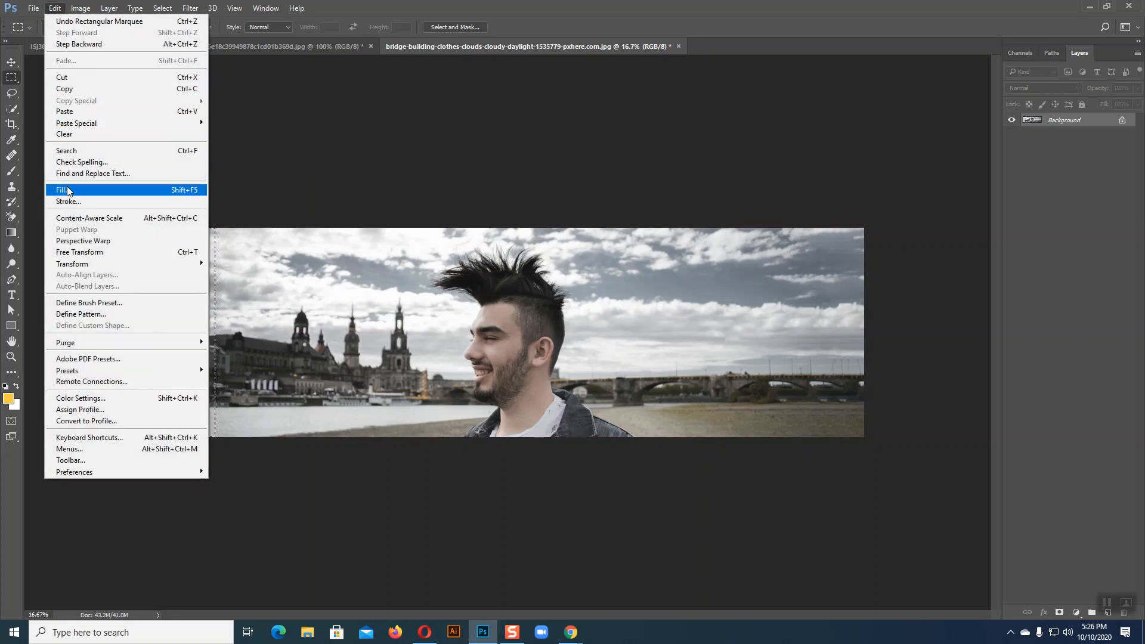
{"action": "left_click", "coordinate": [67, 190]}
{"action": "left_click", "coordinate": [819, 123]}
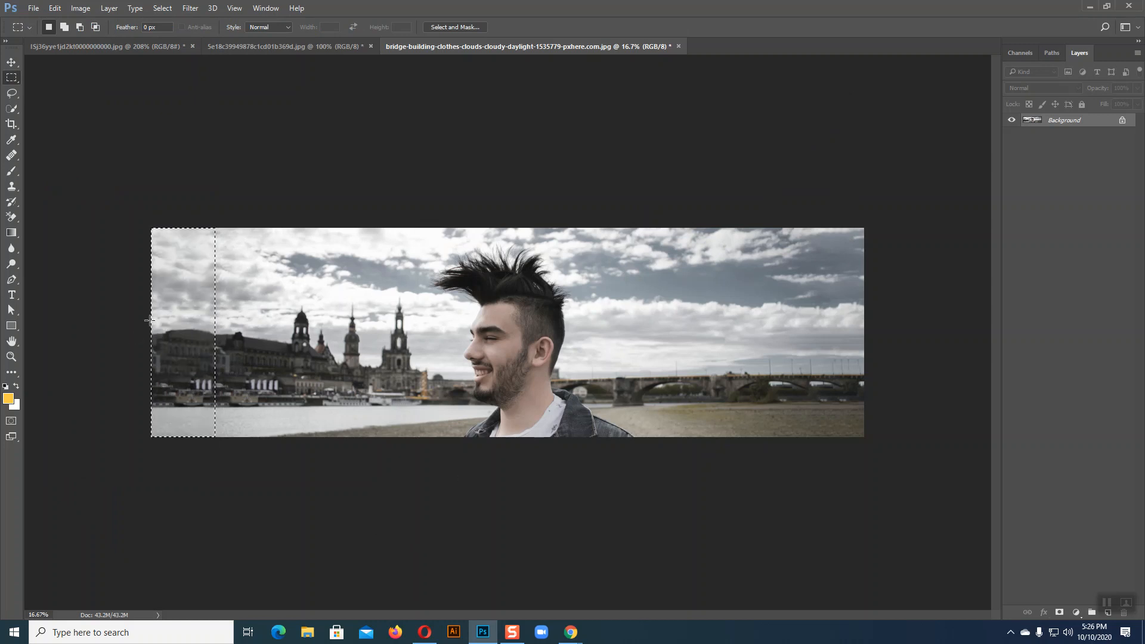
{"action": "key", "text": "ctrl+d"}
Close the extended portrait photo without saving its changes
{"action": "left_click", "coordinate": [678, 46]}
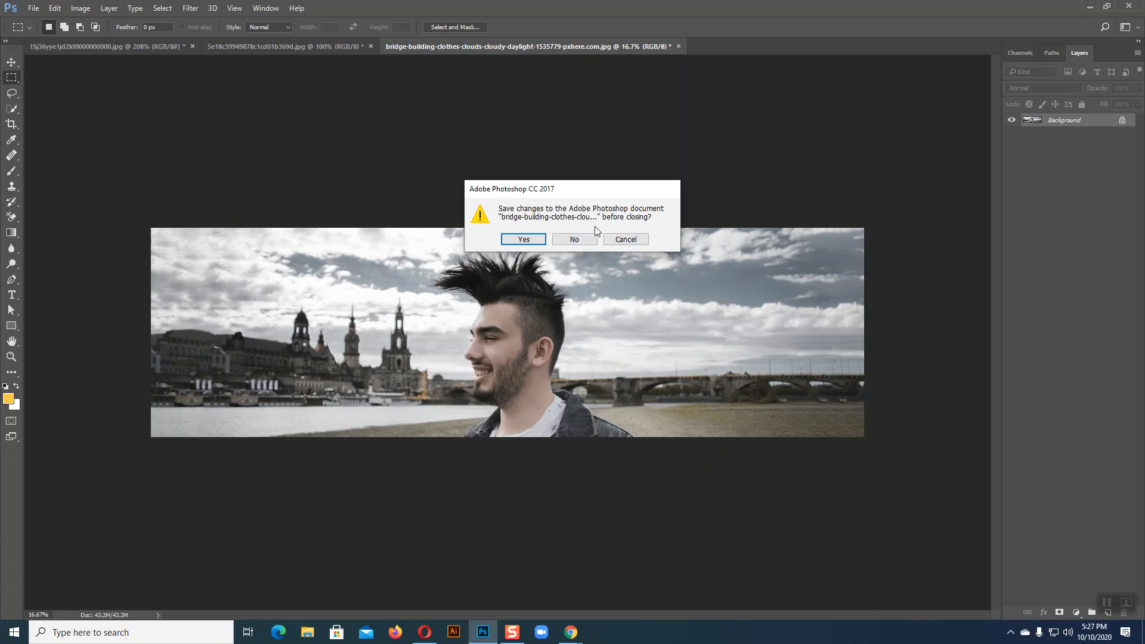
{"action": "left_click", "coordinate": [593, 234]}
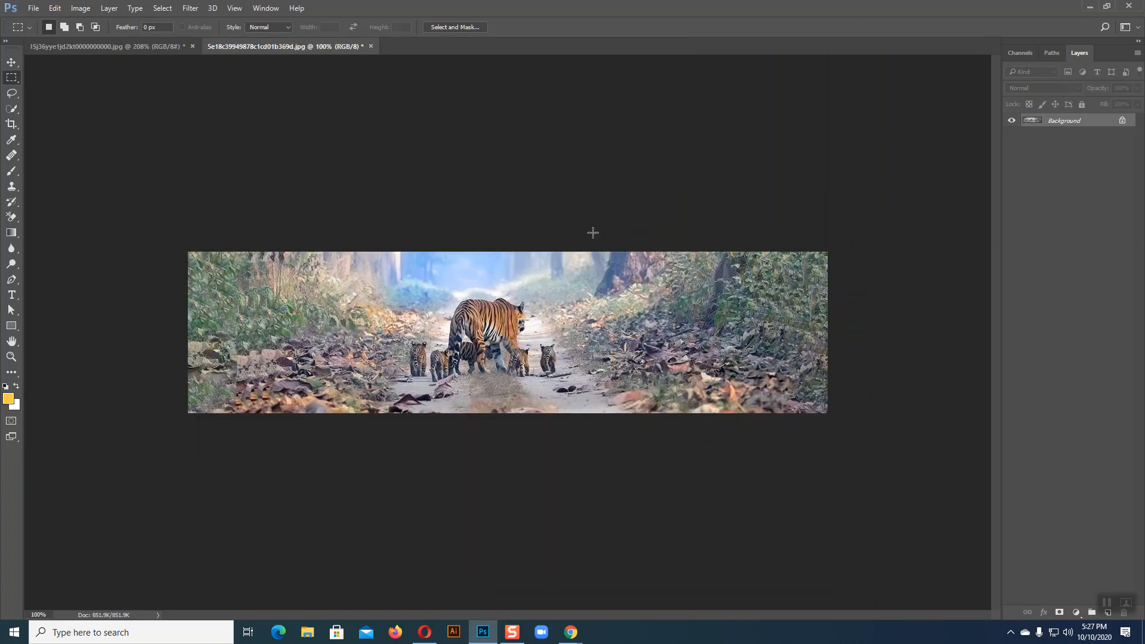
Close the tiger photo and the house photo without saving their changes
{"action": "left_click", "coordinate": [371, 47]}
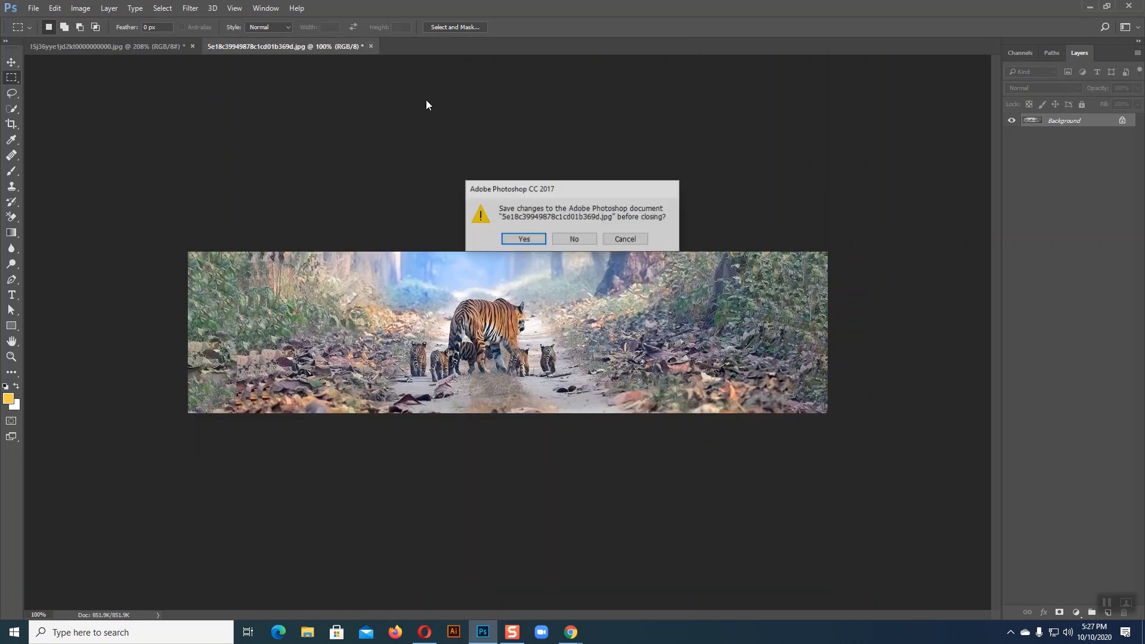
{"action": "left_click", "coordinate": [569, 238]}
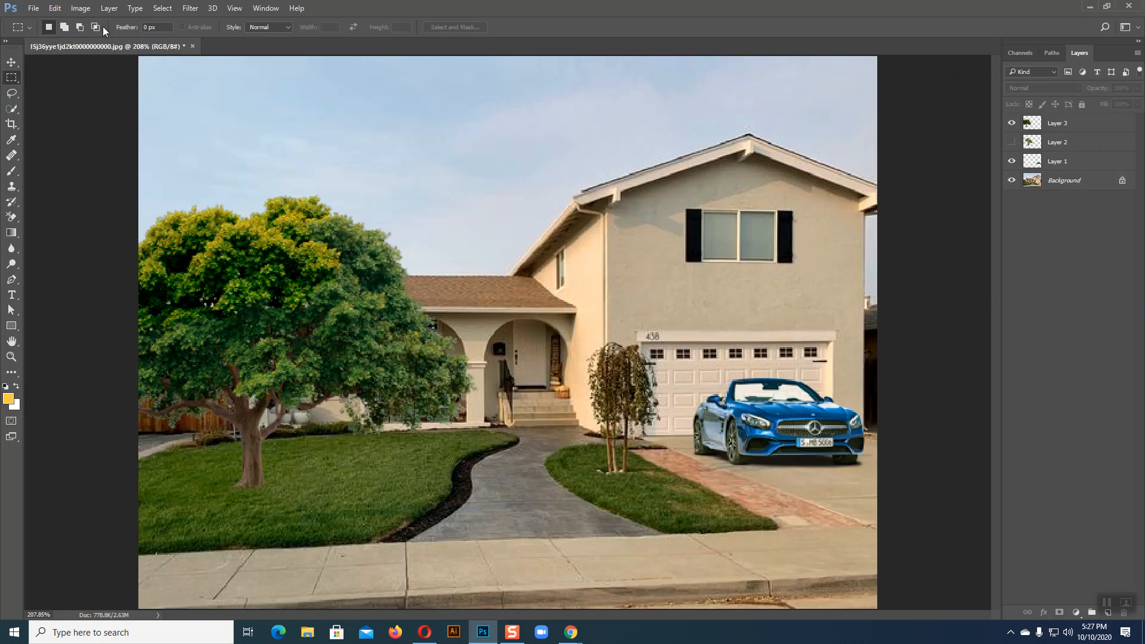
{"action": "left_click", "coordinate": [192, 47]}
{"action": "left_click", "coordinate": [556, 240]}
Open the portrait photo bridge-building-clothes-clouds-cloudy-daylight-1535779-pxhere.com.jpg and activate the Move tool
{"action": "left_click", "coordinate": [33, 7]}
{"action": "left_click", "coordinate": [59, 35]}
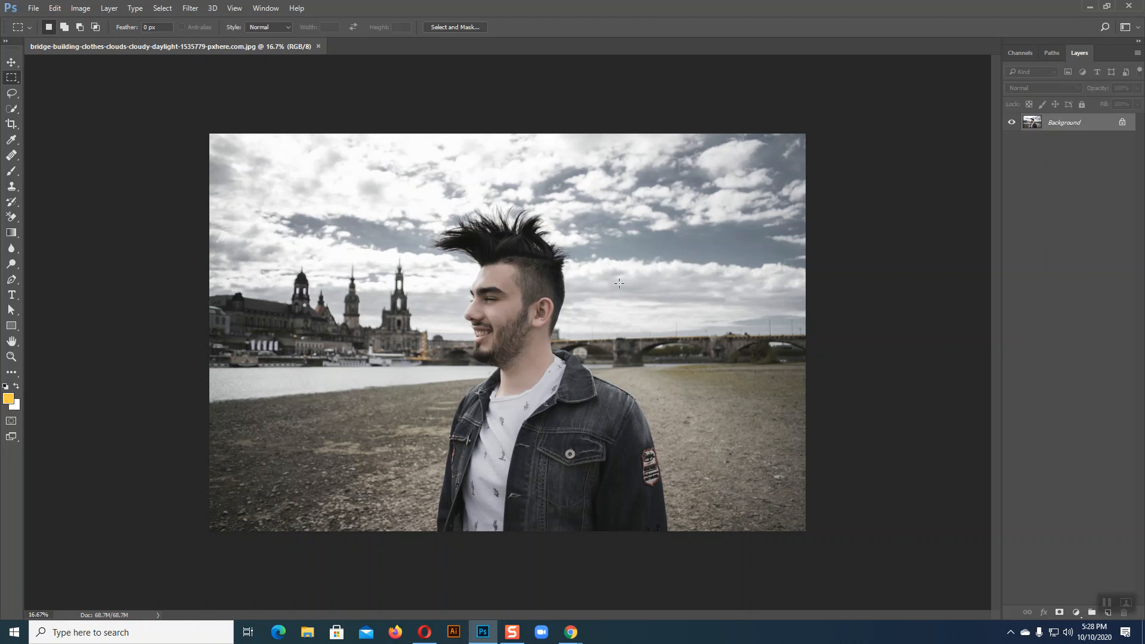
{"action": "left_click", "coordinate": [14, 60]}
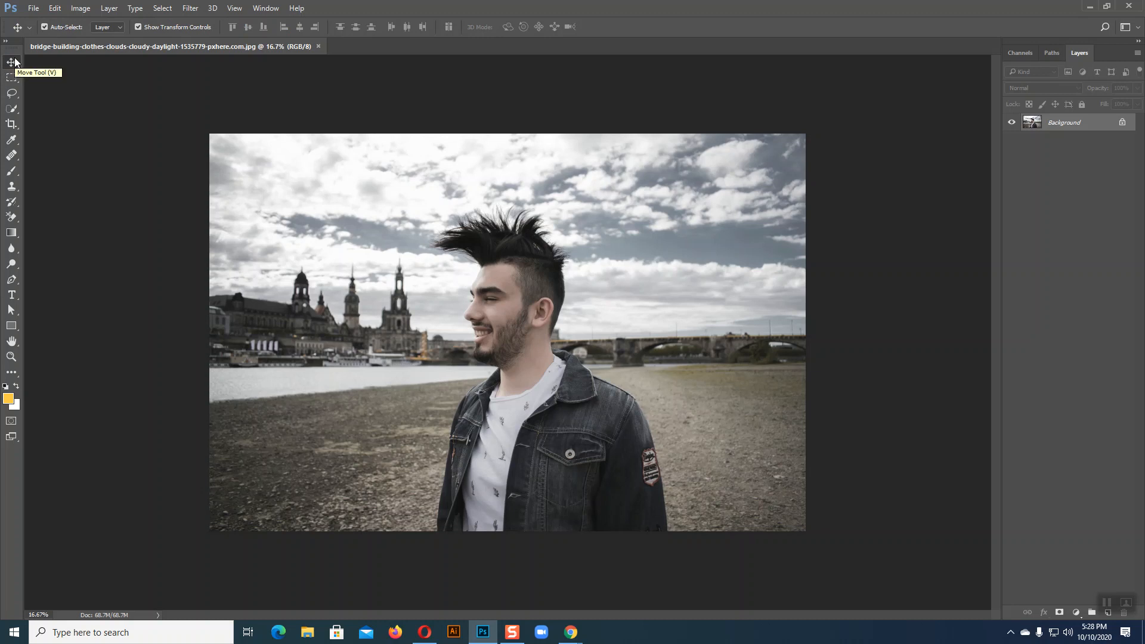
Draw a Ruler line sloping down about 2.7° across the sky, from the corner above the old city to the photo's opposite edge
{"action": "left_click", "coordinate": [12, 141]}
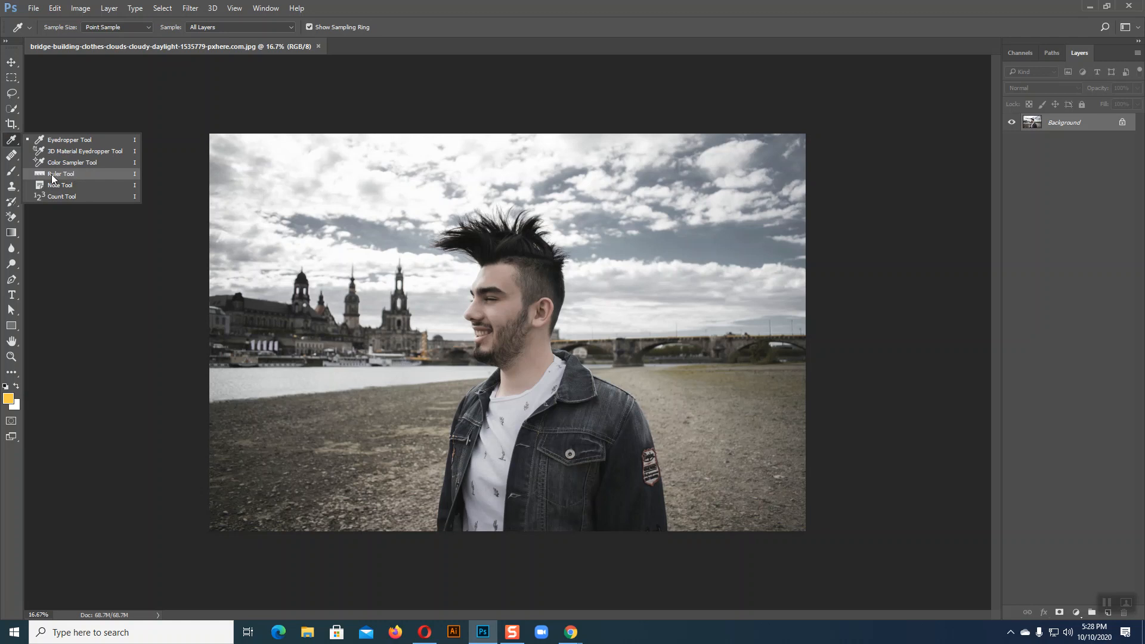
{"action": "left_click", "coordinate": [53, 175]}
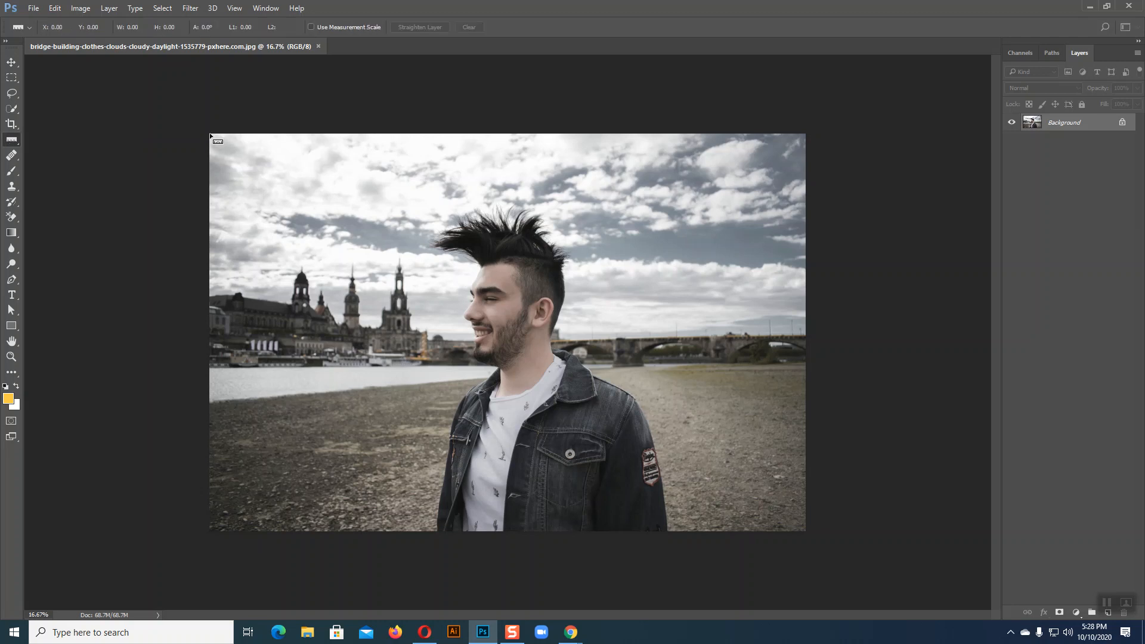
{"action": "left_click_drag", "start_coordinate": [210, 134], "coordinate": [808, 162]}
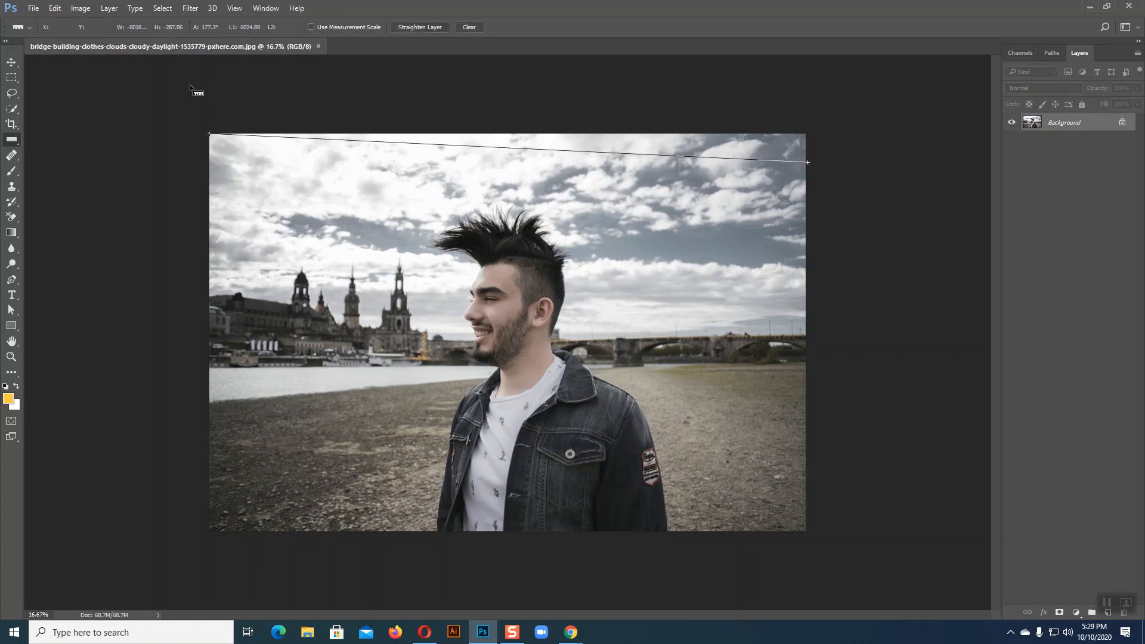
Rotate the canvas by the ruler-derived arbitrary angle of 2.74° counter clockwise
{"action": "left_click", "coordinate": [79, 9]}
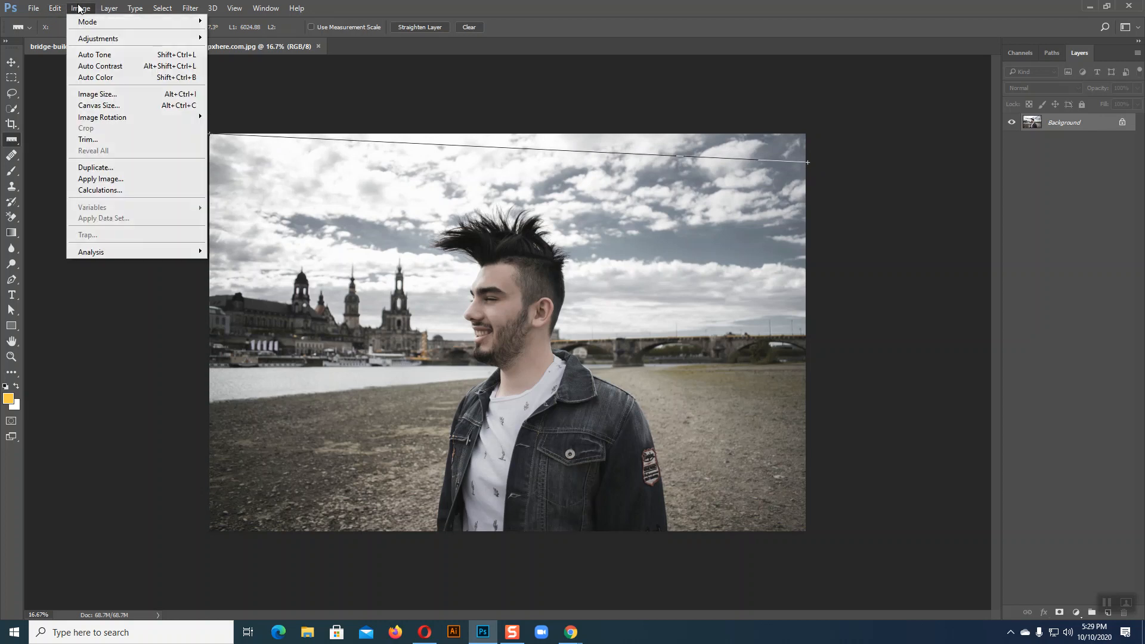
{"action": "mouse_move", "coordinate": [99, 117]}
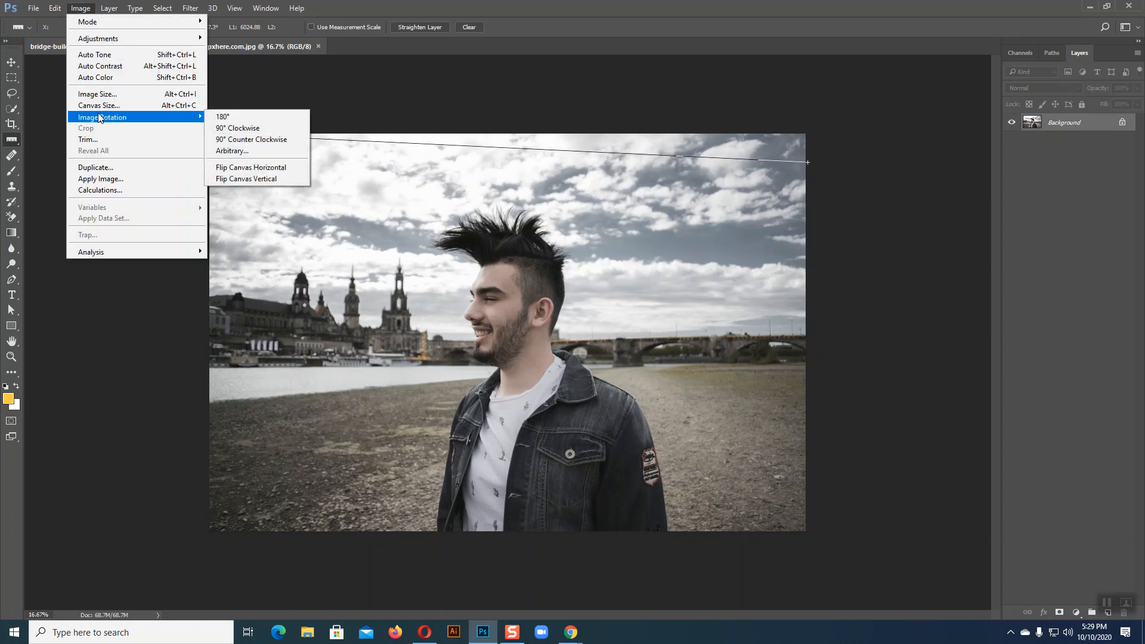
{"action": "left_click", "coordinate": [240, 155]}
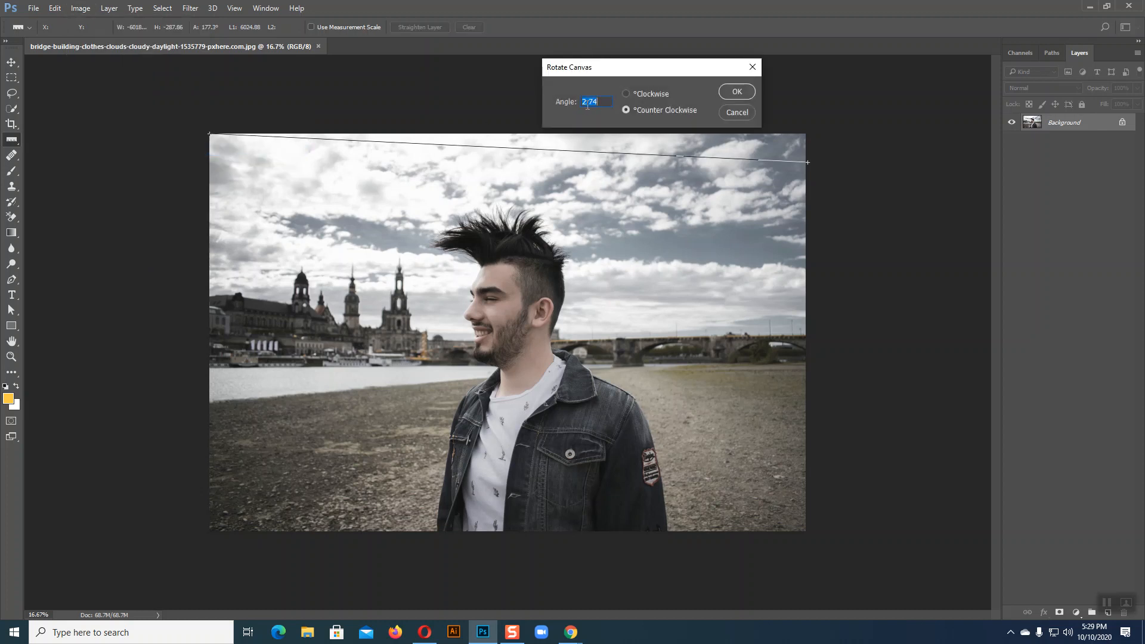
{"action": "left_click", "coordinate": [745, 90]}
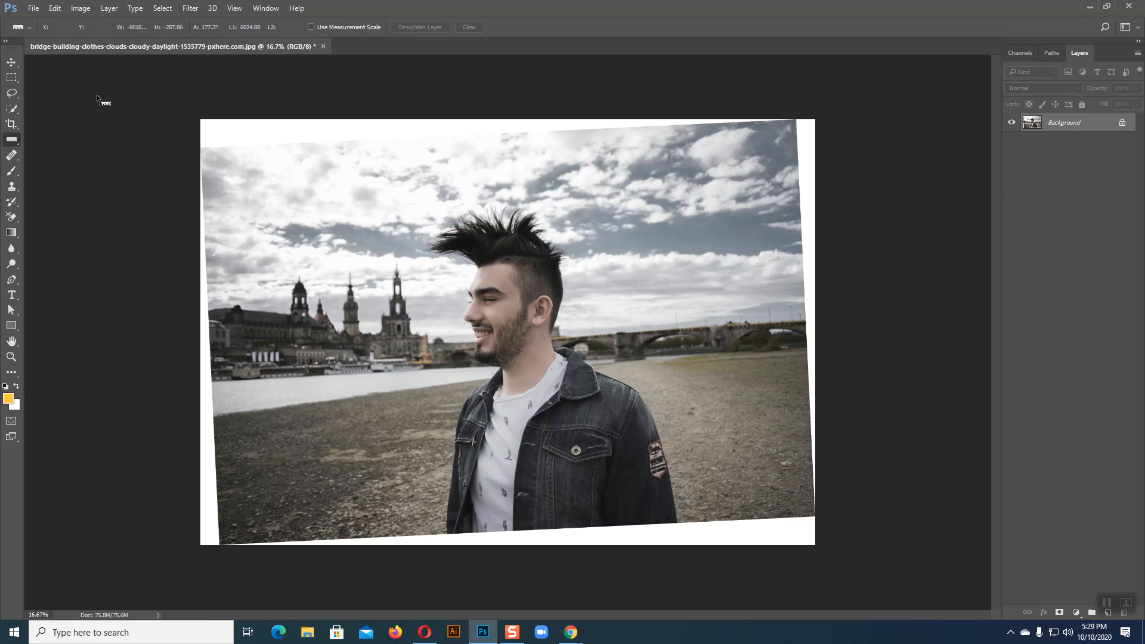
{"action": "left_click", "coordinate": [80, 9]}
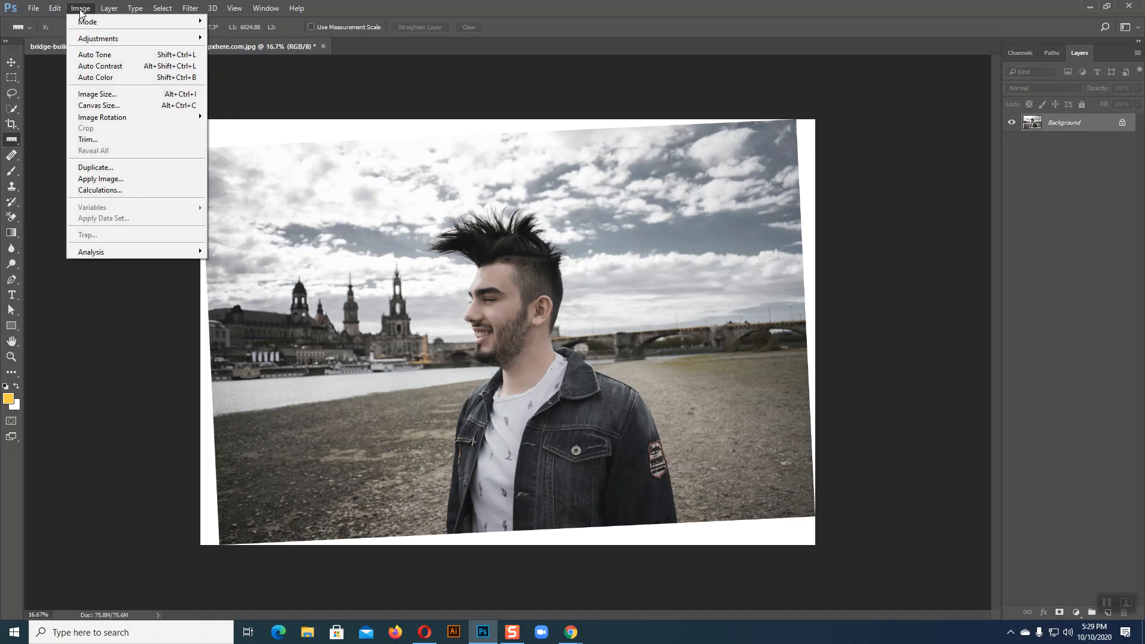
{"action": "mouse_move", "coordinate": [103, 118]}
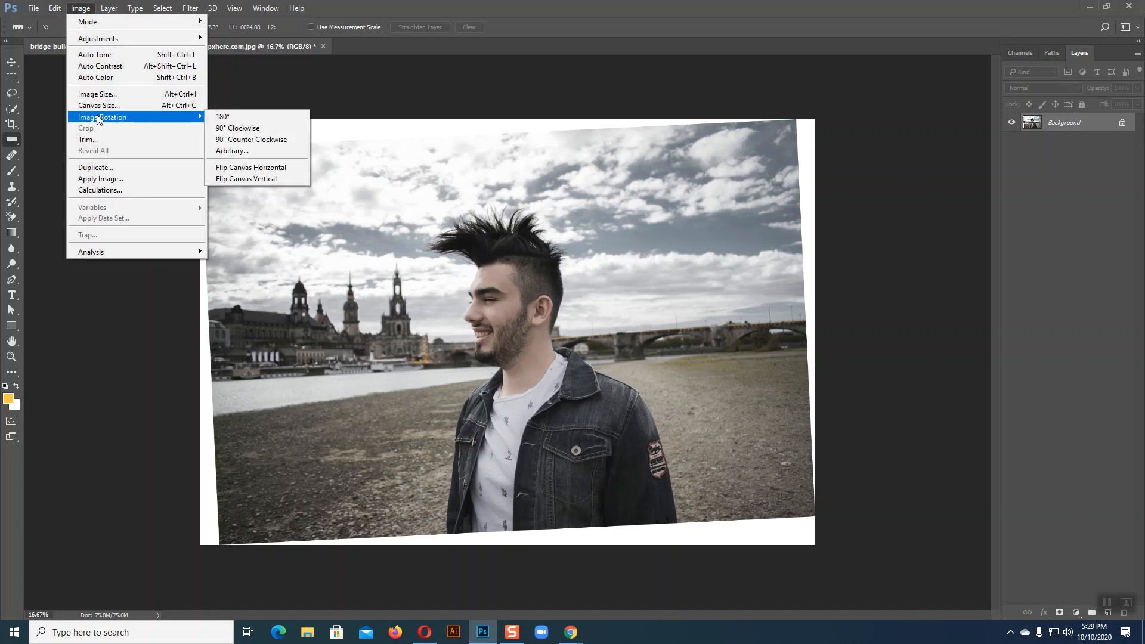
{"action": "left_click", "coordinate": [249, 150]}
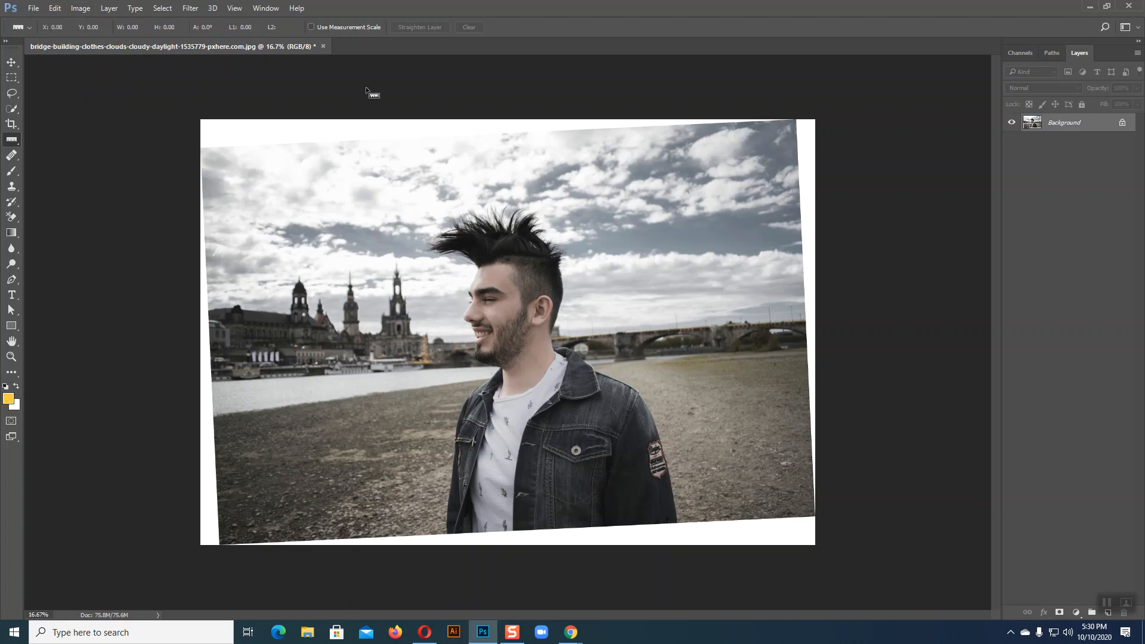
{"action": "left_click", "coordinate": [12, 62]}
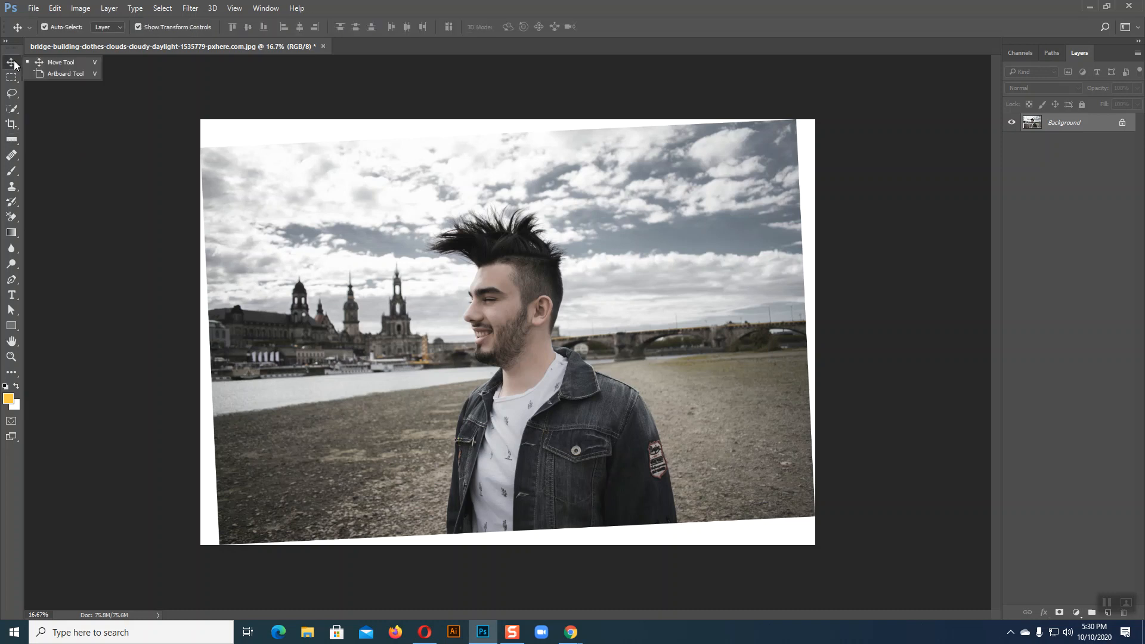
{"action": "right_click", "coordinate": [11, 139]}
{"action": "left_click", "coordinate": [44, 138]}
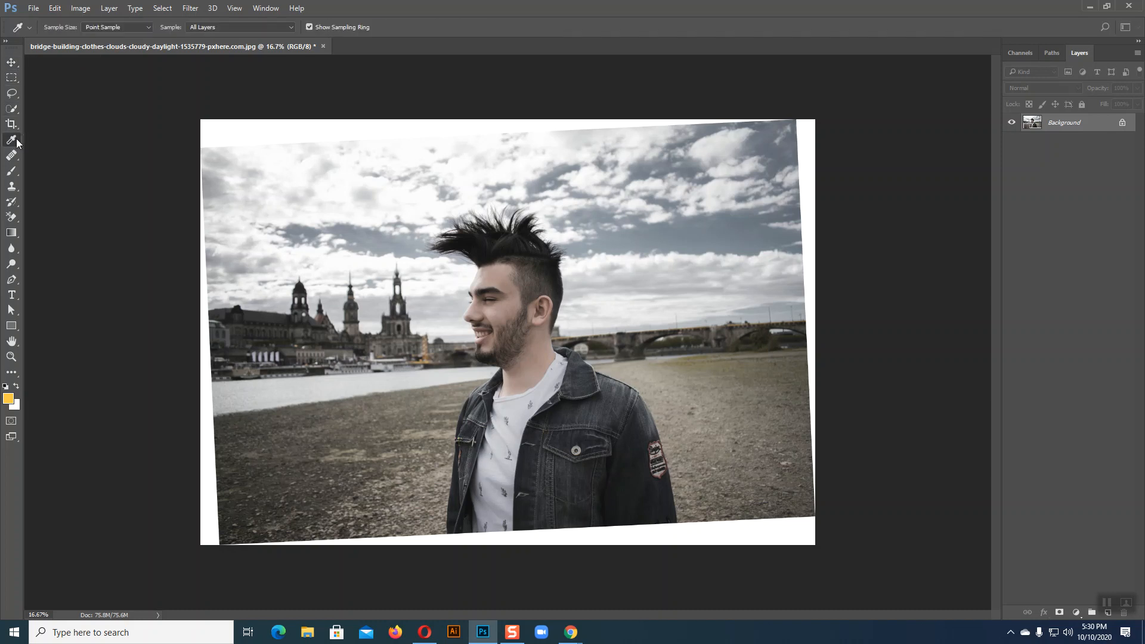
Draw a Ruler line along the tilted photo's upper edge, from corner to corner, at an angle of about 2.8°
{"action": "right_click", "coordinate": [16, 138]}
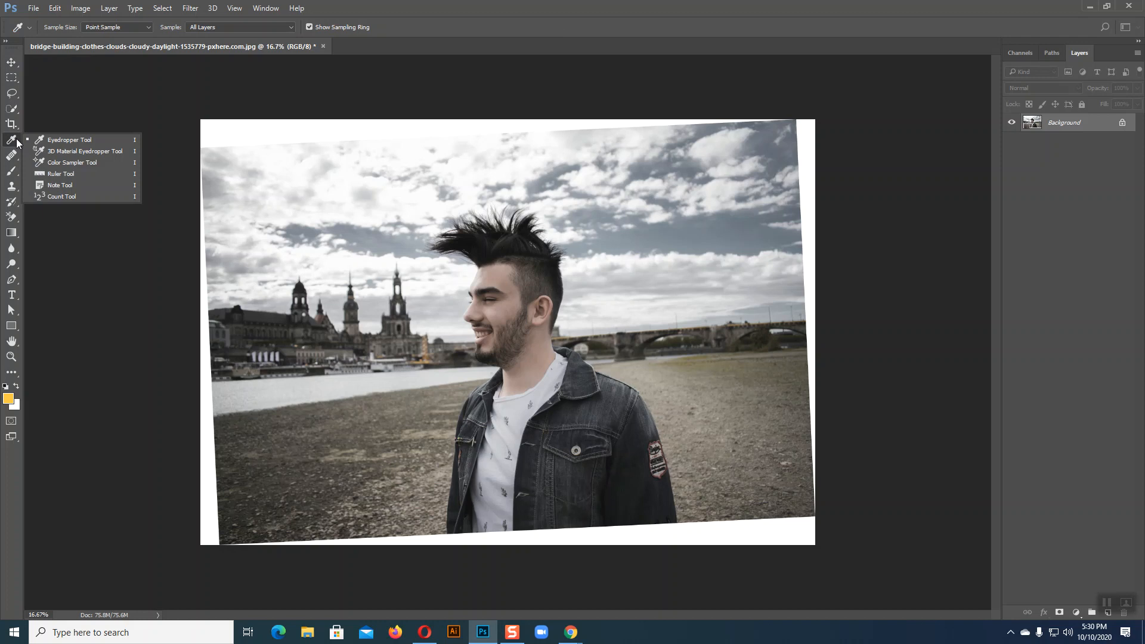
{"action": "left_click", "coordinate": [55, 174]}
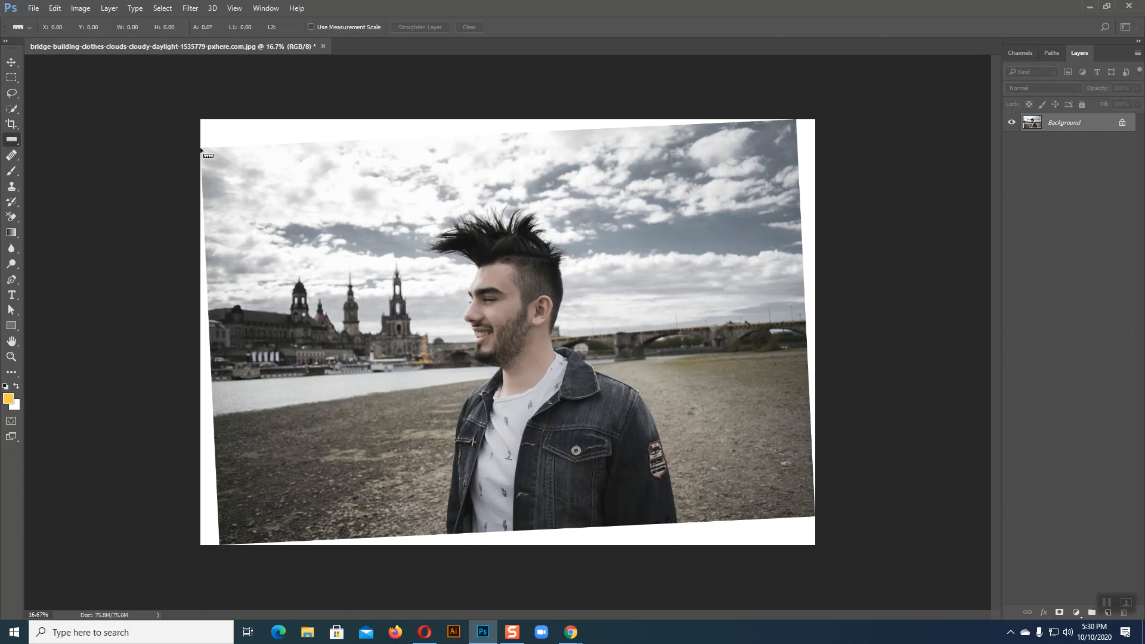
{"action": "left_click_drag", "start_coordinate": [201, 148], "coordinate": [796, 121]}
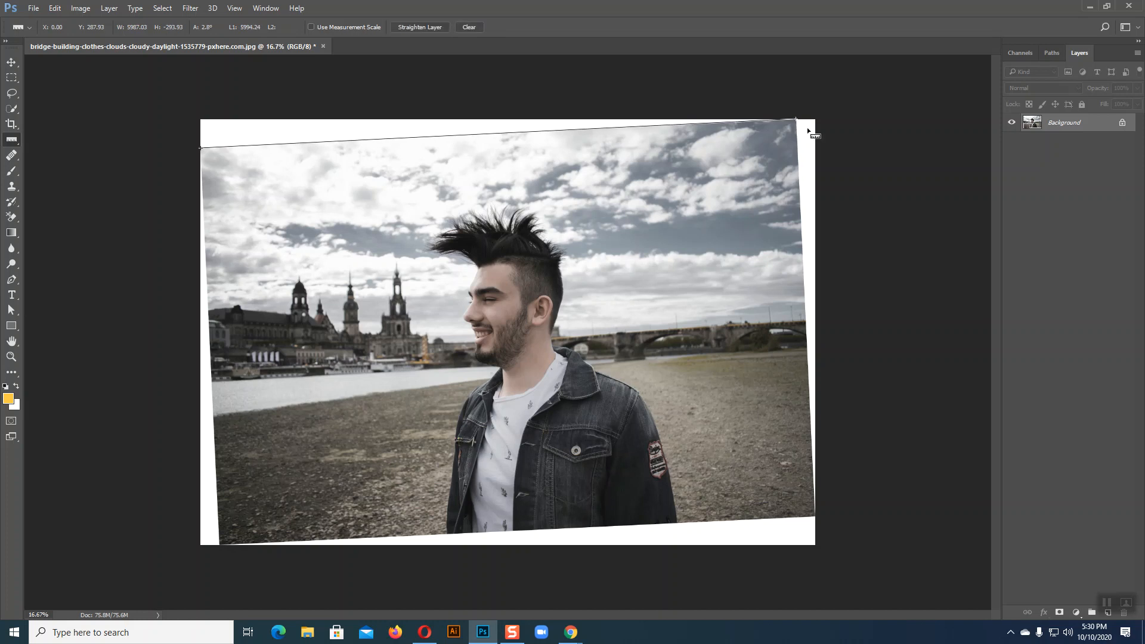
Straighten the tilted portrait by rotating the canvas by the ruler-derived arbitrary angle of 2.81° clockwise
{"action": "left_click", "coordinate": [81, 9]}
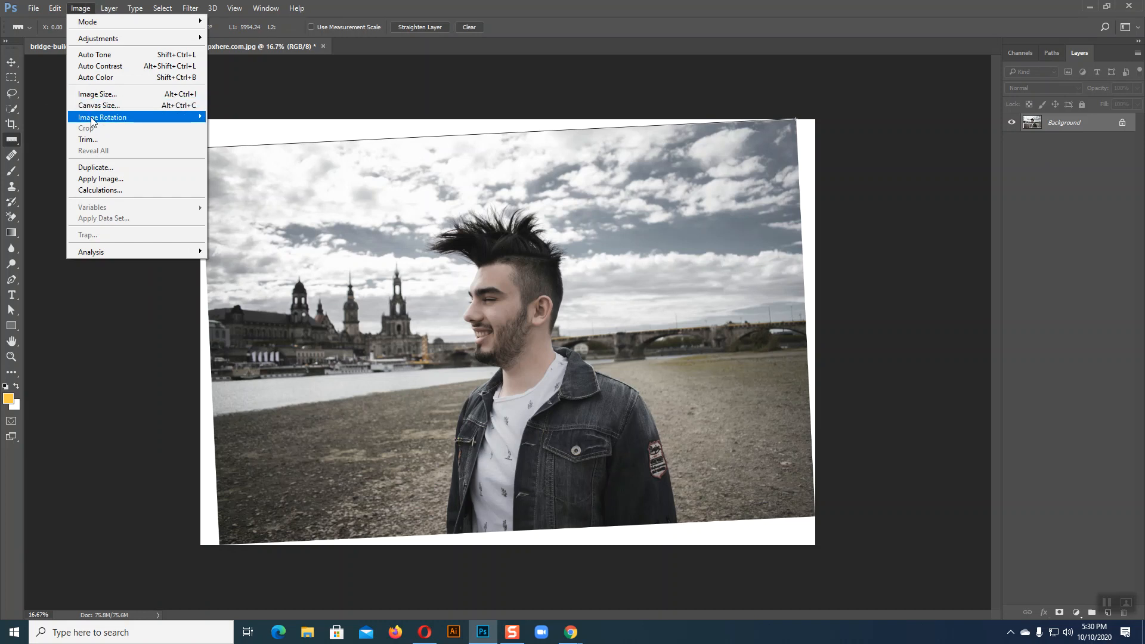
{"action": "mouse_move", "coordinate": [192, 117]}
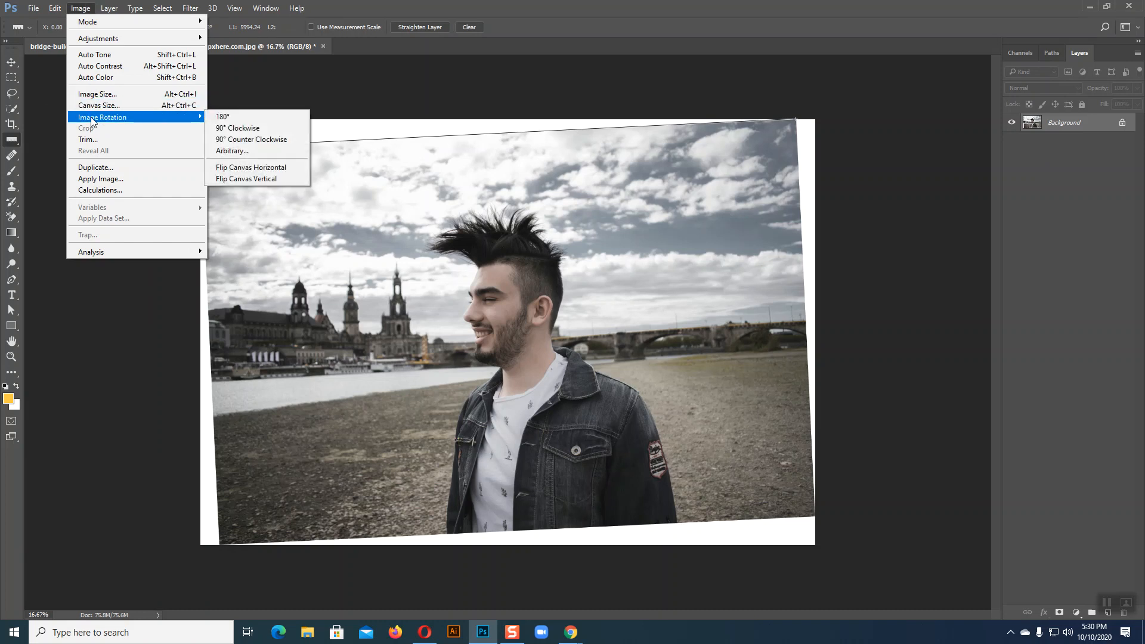
{"action": "left_click", "coordinate": [238, 152]}
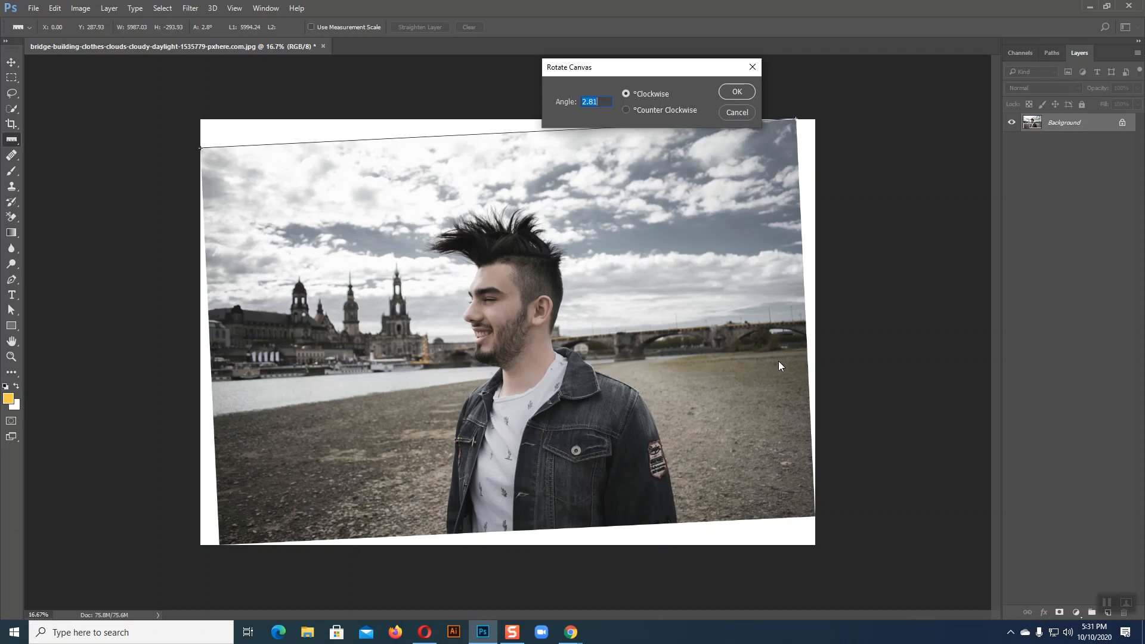
{"action": "left_click", "coordinate": [738, 90]}
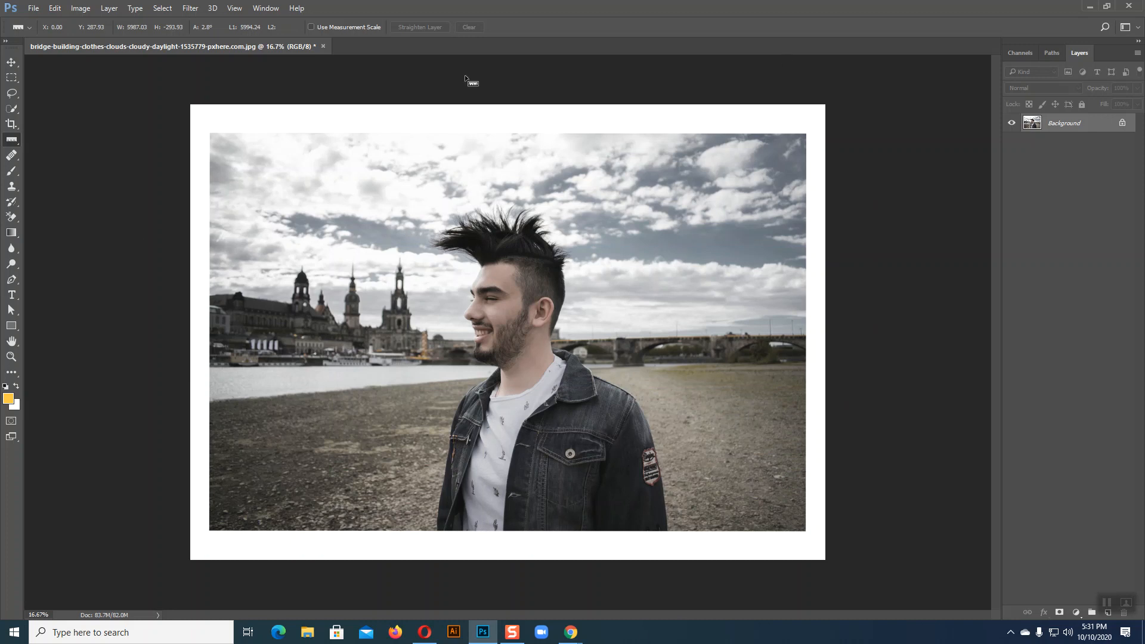
Crop the straightened portrait to the photo's edges with the Crop tool, removing the white border
{"action": "left_click", "coordinate": [11, 124]}
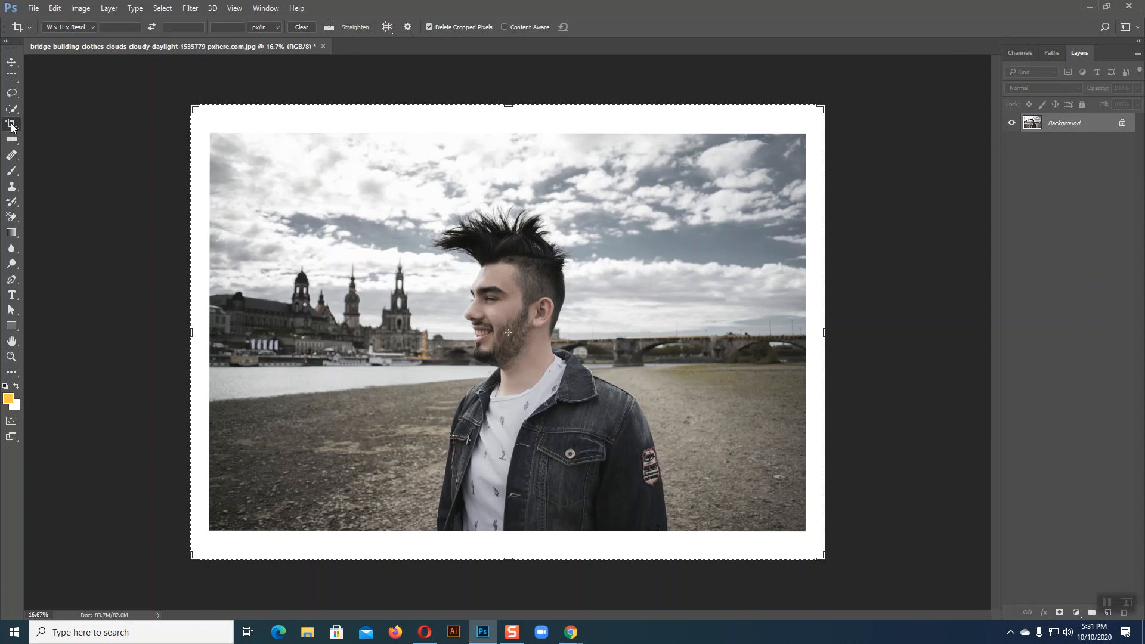
{"action": "right_click", "coordinate": [12, 127]}
{"action": "left_click", "coordinate": [42, 127]}
{"action": "left_click_drag", "start_coordinate": [218, 135], "coordinate": [804, 529]}
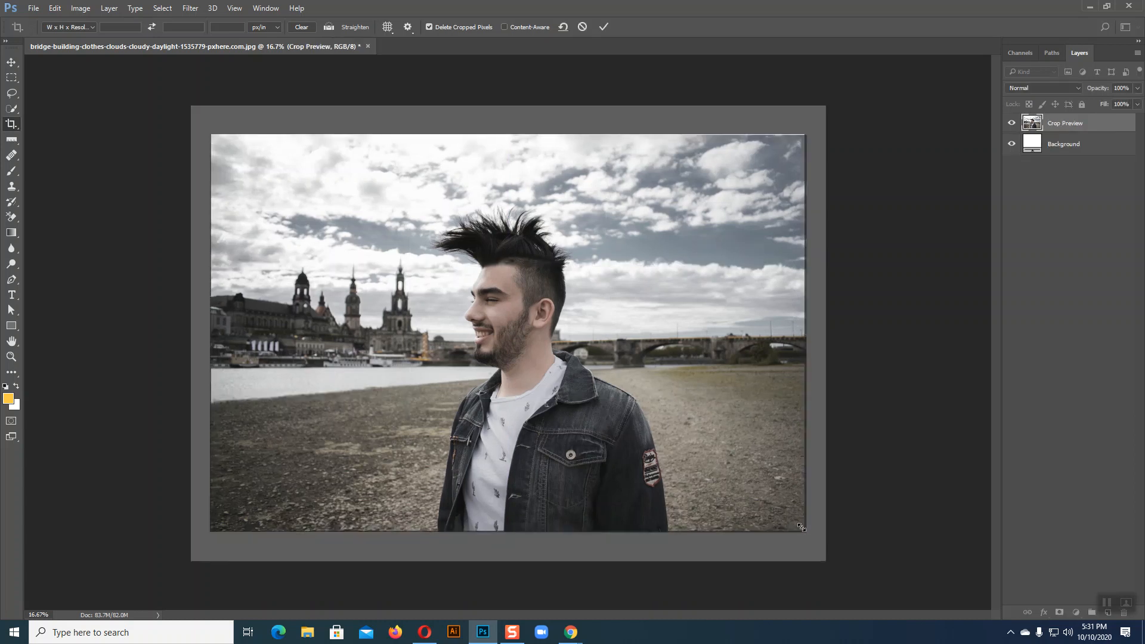
{"action": "key", "text": "Return"}
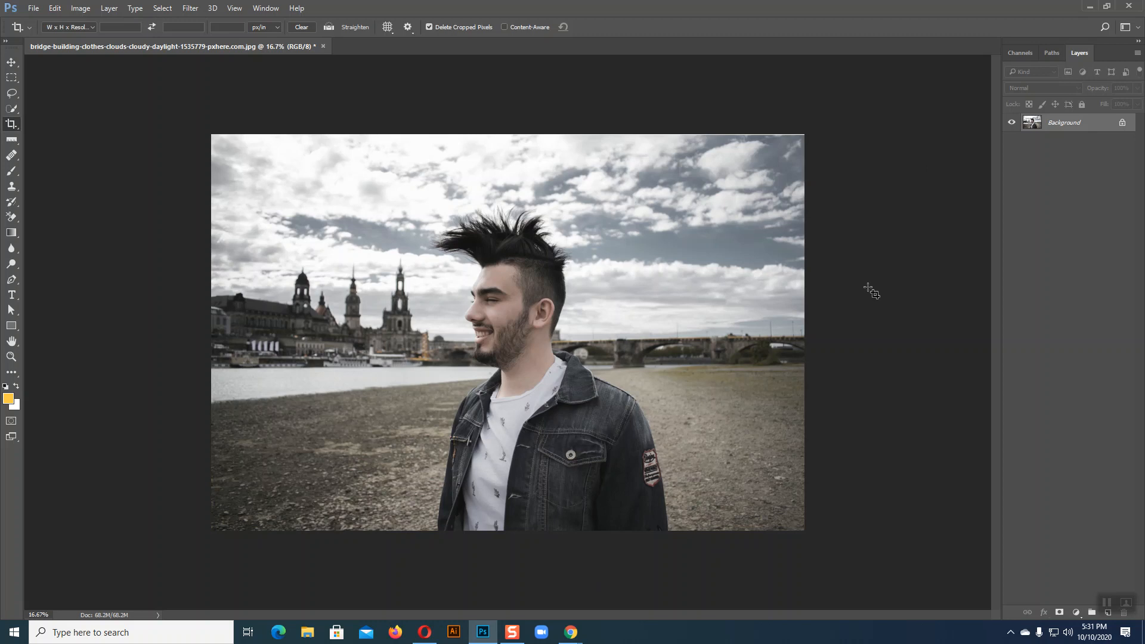
{"action": "left_click", "coordinate": [12, 61]}
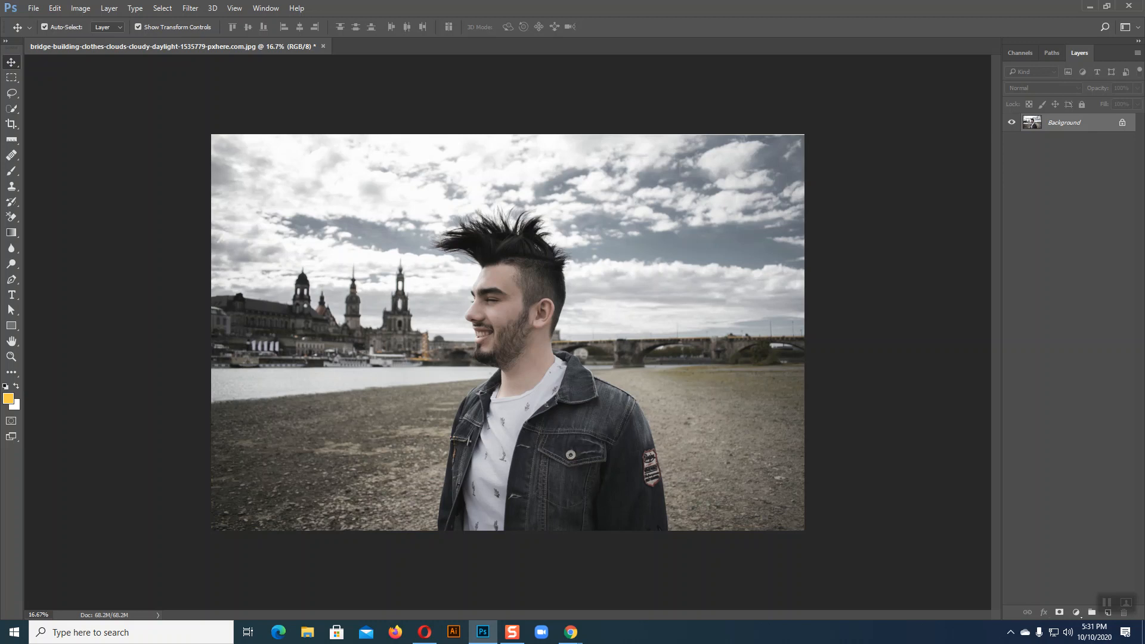
{"action": "left_click", "coordinate": [11, 140]}
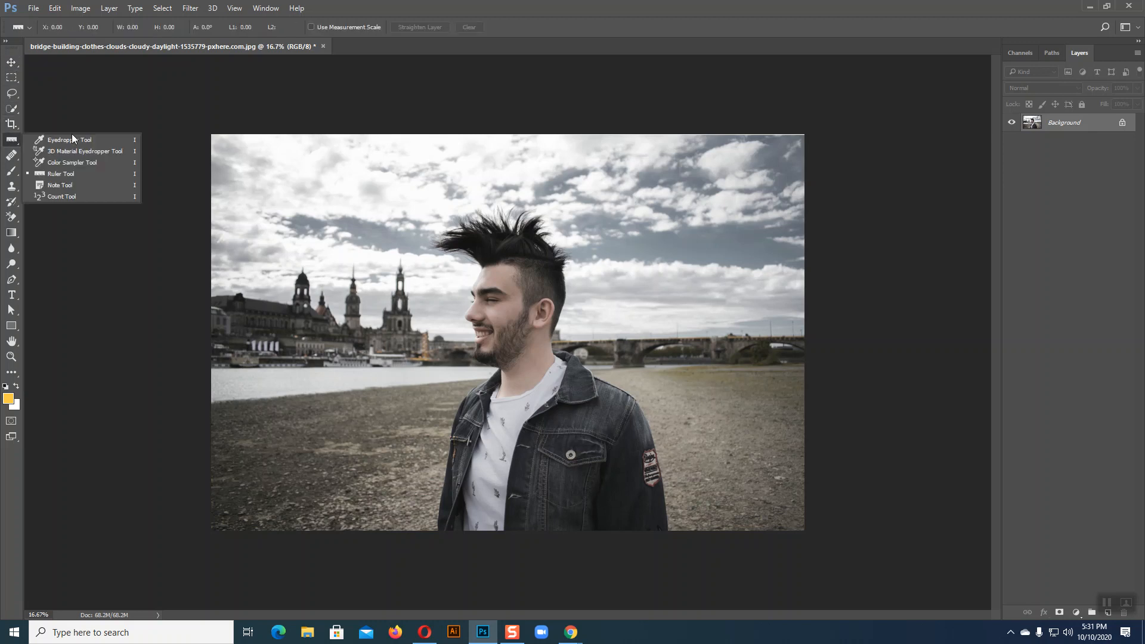
{"action": "left_click", "coordinate": [57, 177]}
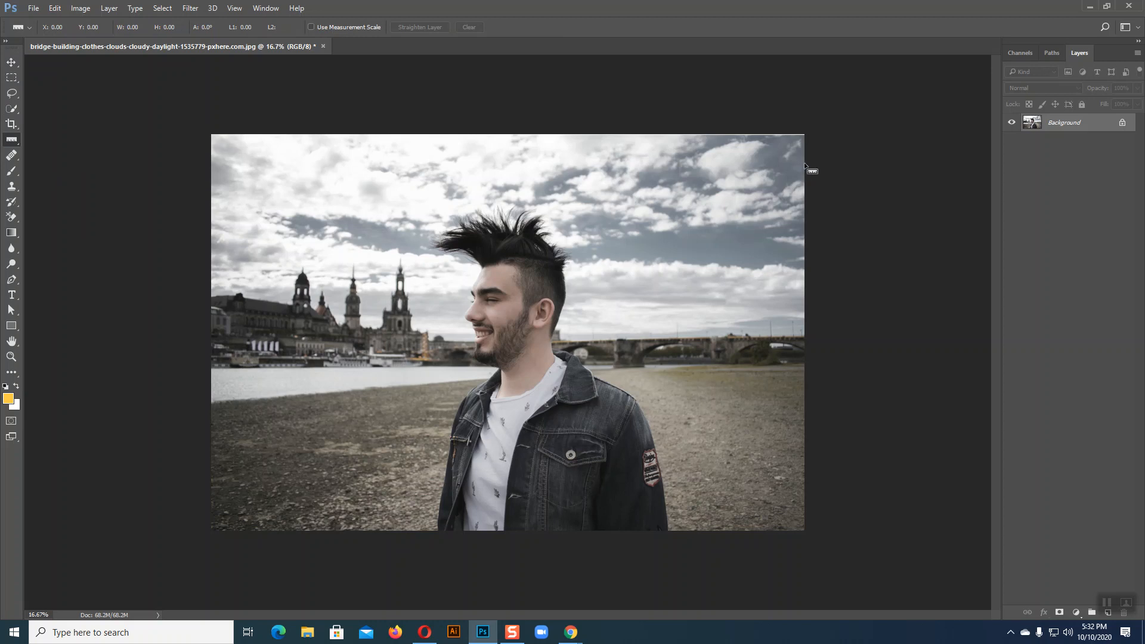
{"action": "left_click", "coordinate": [81, 8]}
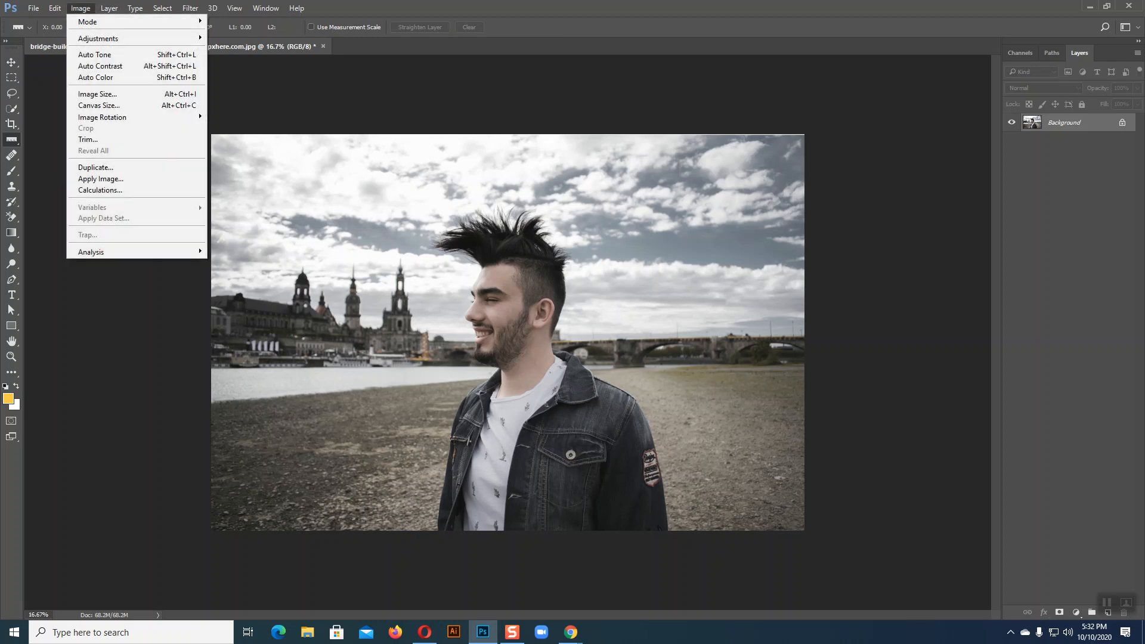
{"action": "mouse_move", "coordinate": [107, 117]}
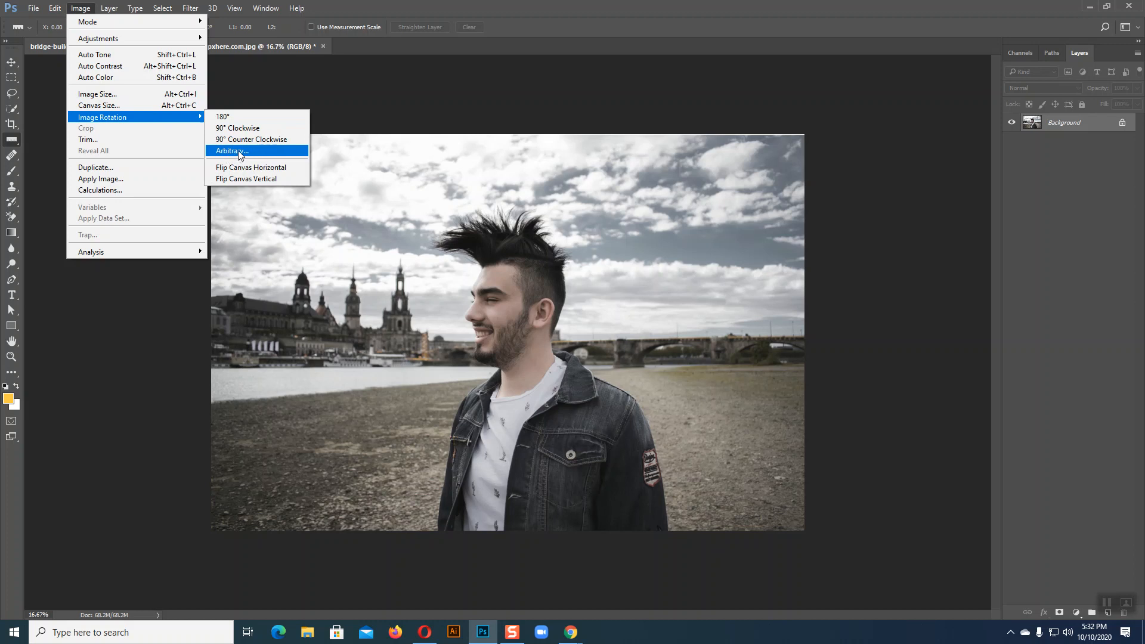
{"action": "left_click", "coordinate": [430, 96]}
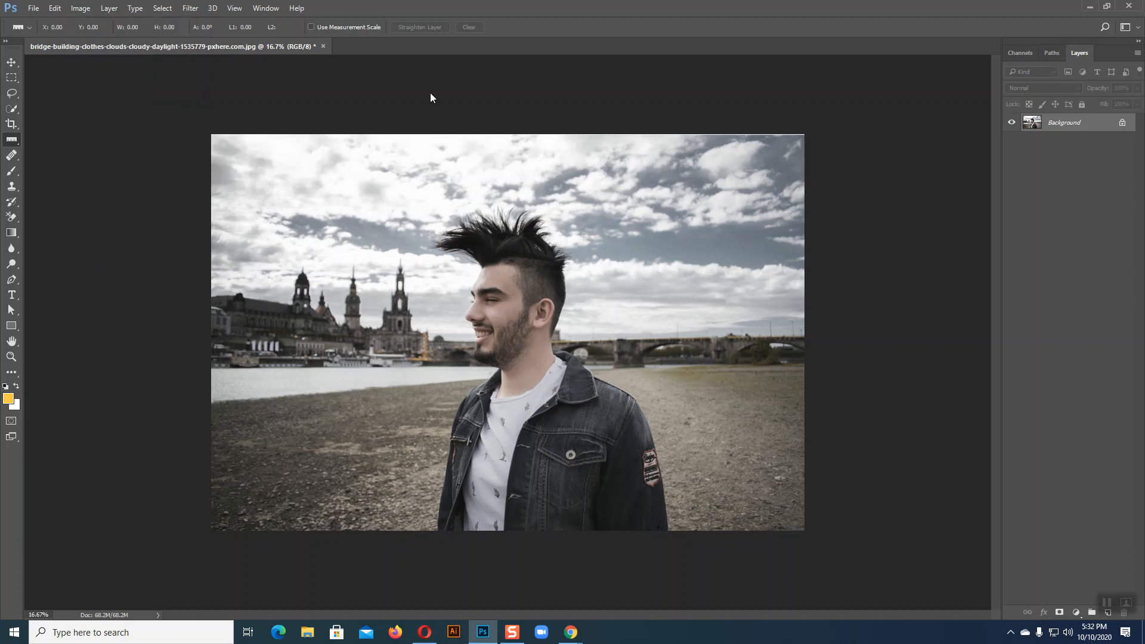
Rotate the straightened portrait's canvas by 180° and undo the rotation
{"action": "left_click", "coordinate": [8, 64]}
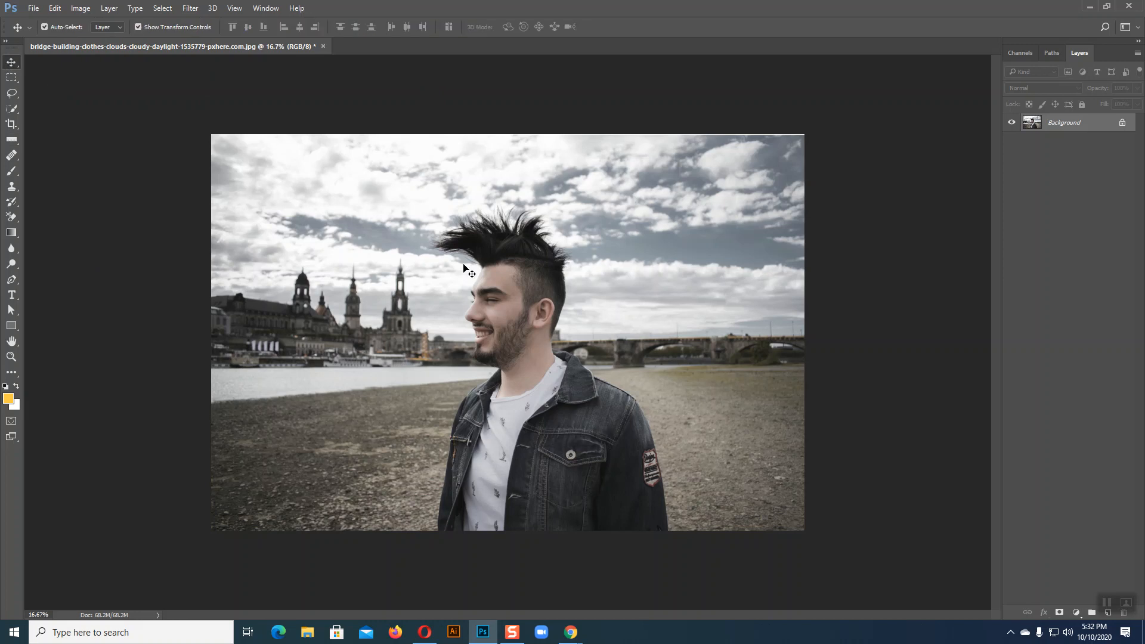
{"action": "left_click", "coordinate": [81, 8]}
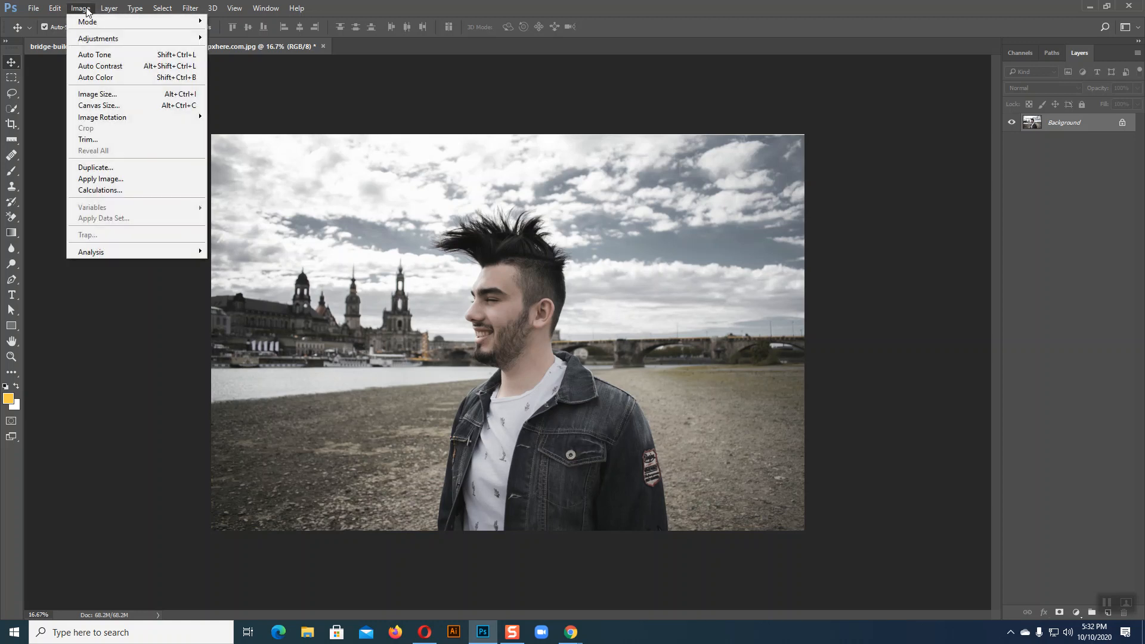
{"action": "mouse_move", "coordinate": [99, 119]}
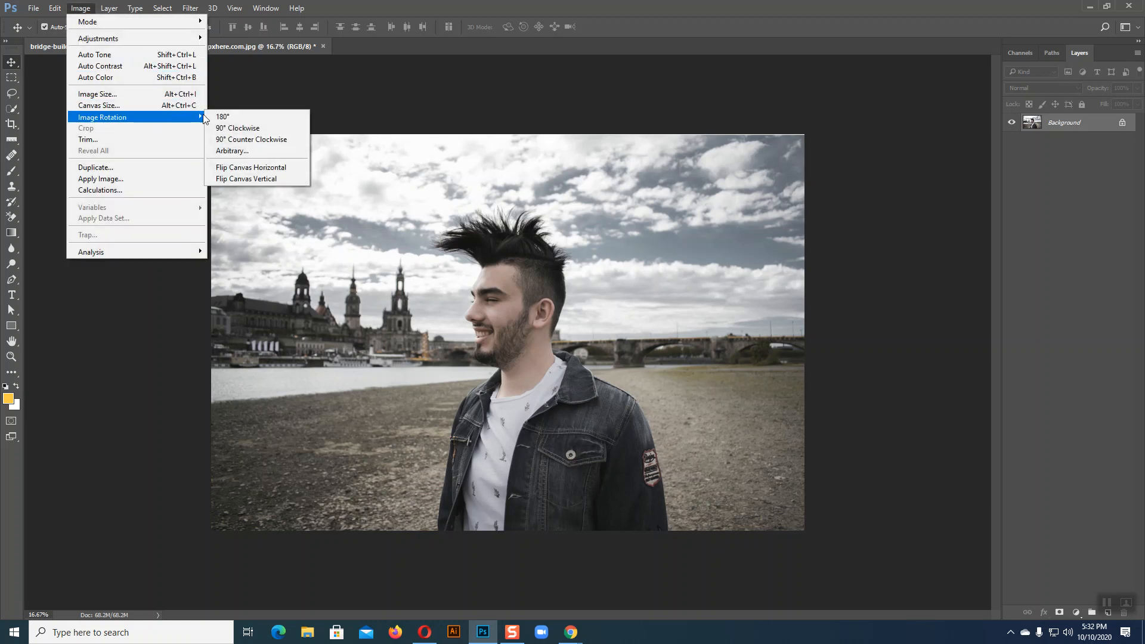
{"action": "left_click", "coordinate": [256, 119]}
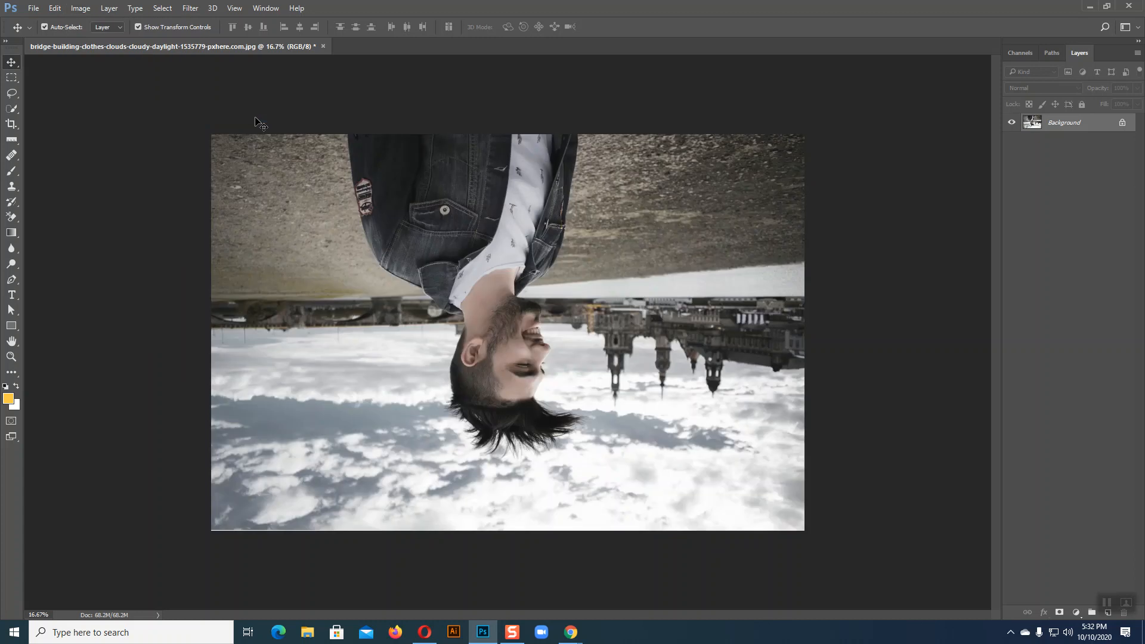
{"action": "key", "text": "ctrl+z"}
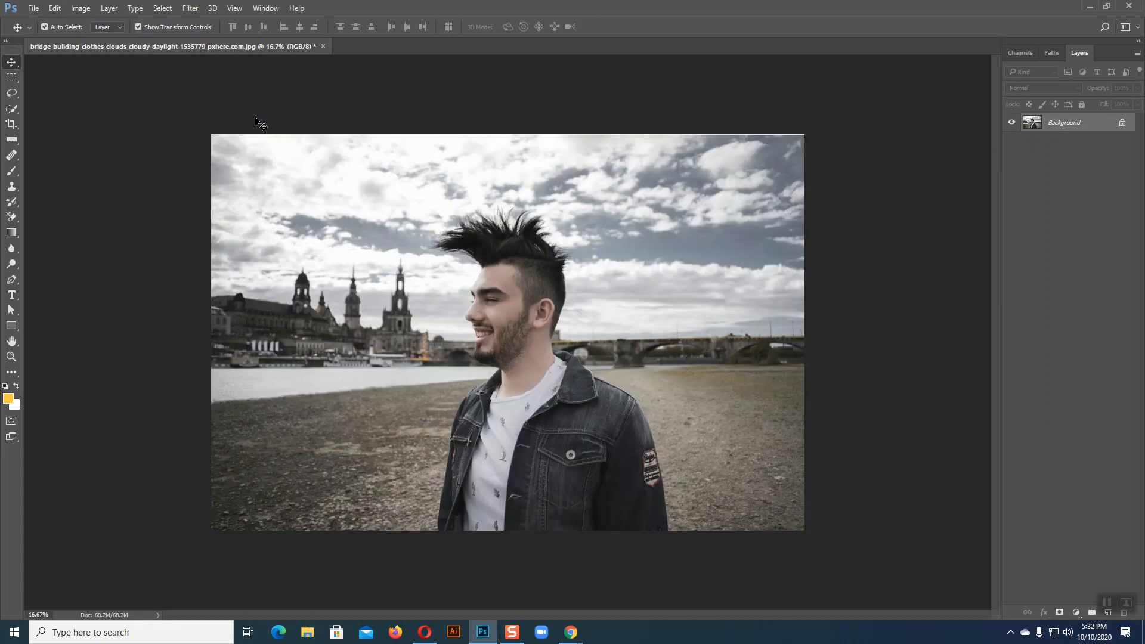
{"action": "left_click", "coordinate": [81, 7]}
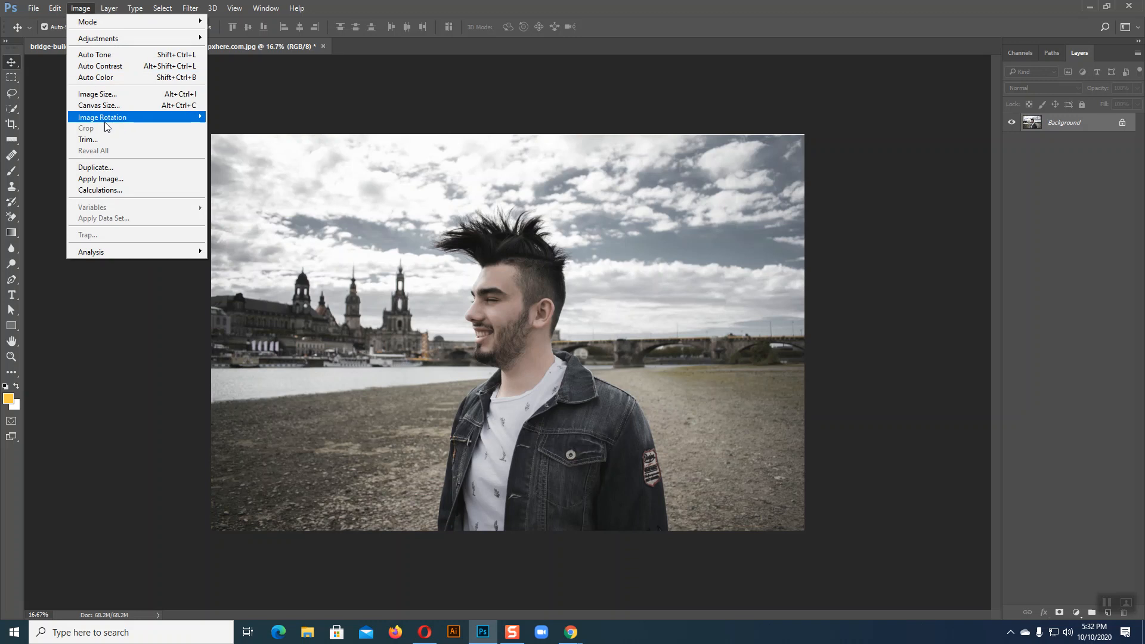
{"action": "mouse_move", "coordinate": [106, 118]}
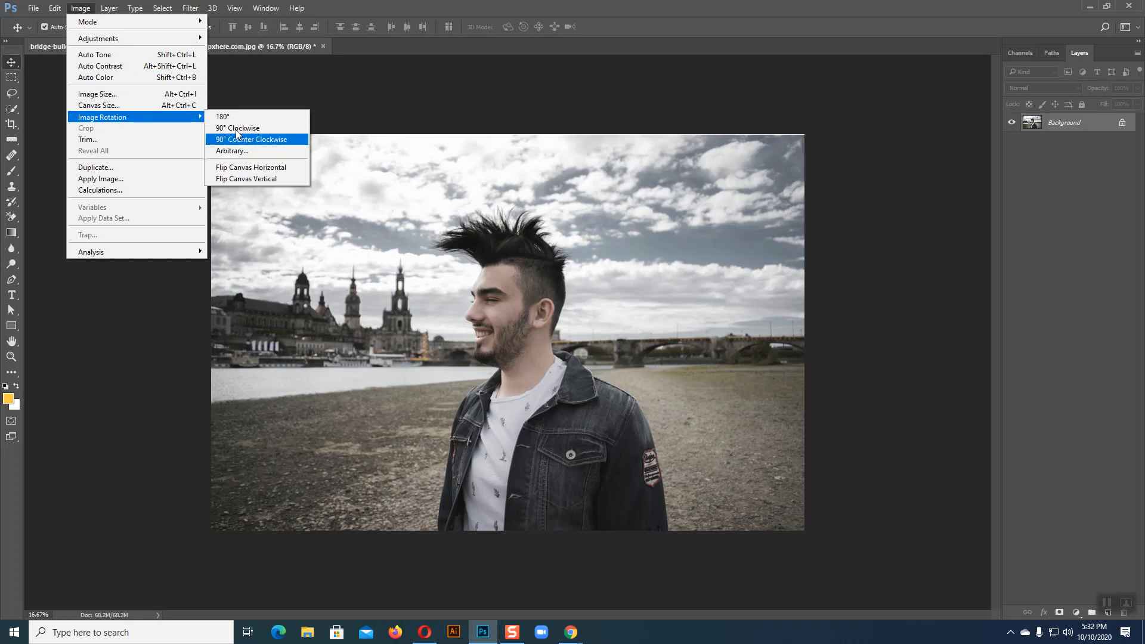
{"action": "left_click", "coordinate": [454, 113]}
{"action": "left_click", "coordinate": [55, 8]}
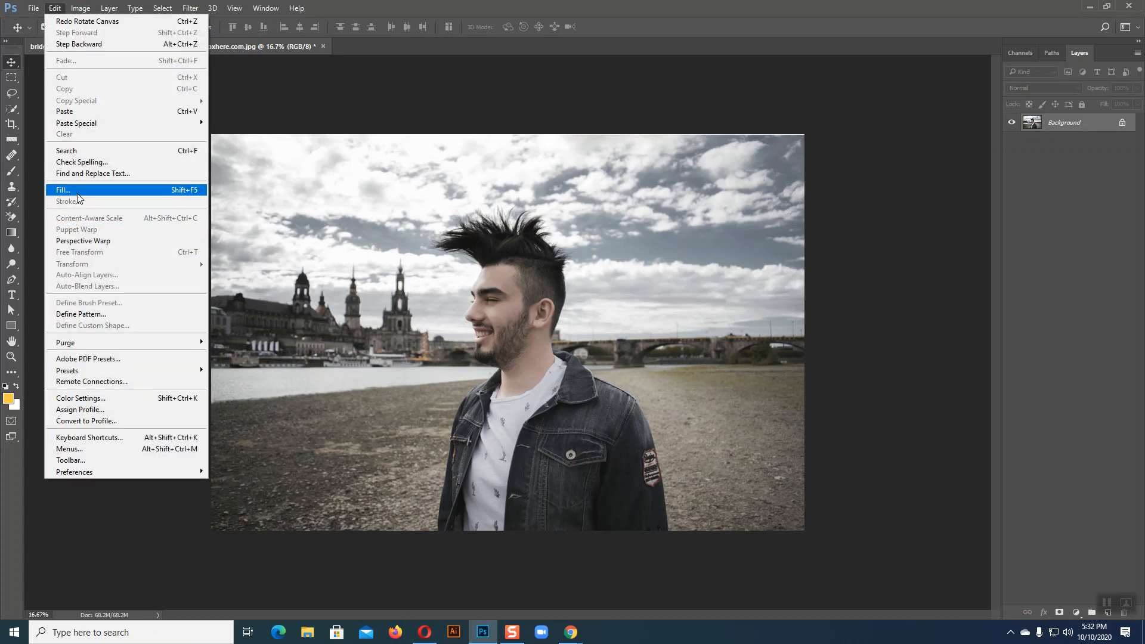
{"action": "left_click", "coordinate": [498, 74]}
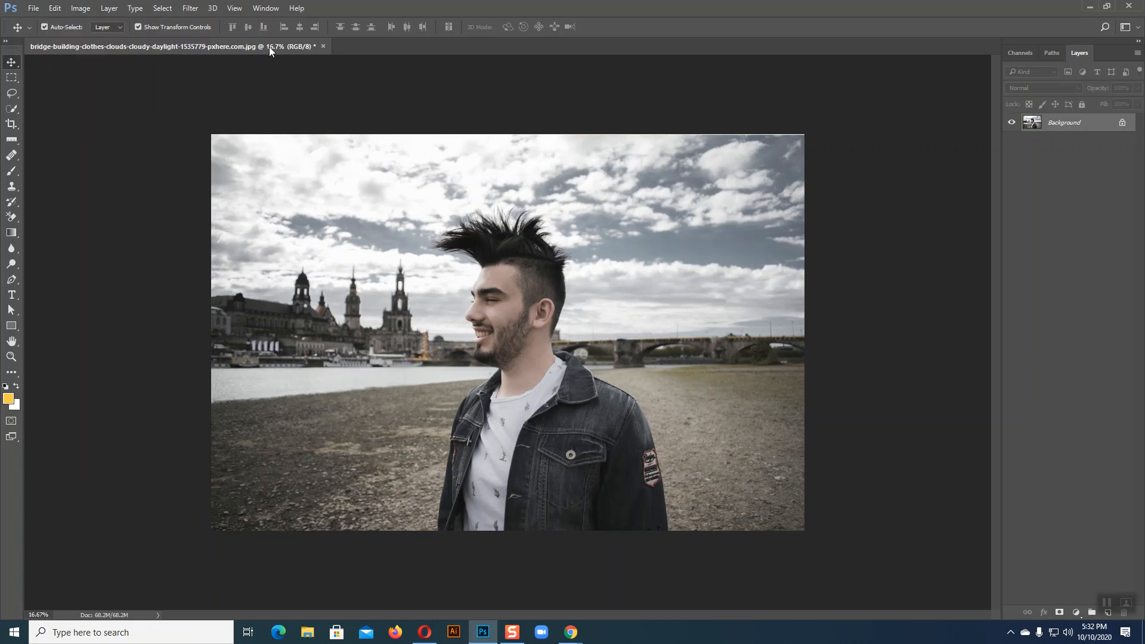
{"action": "left_click", "coordinate": [54, 8]}
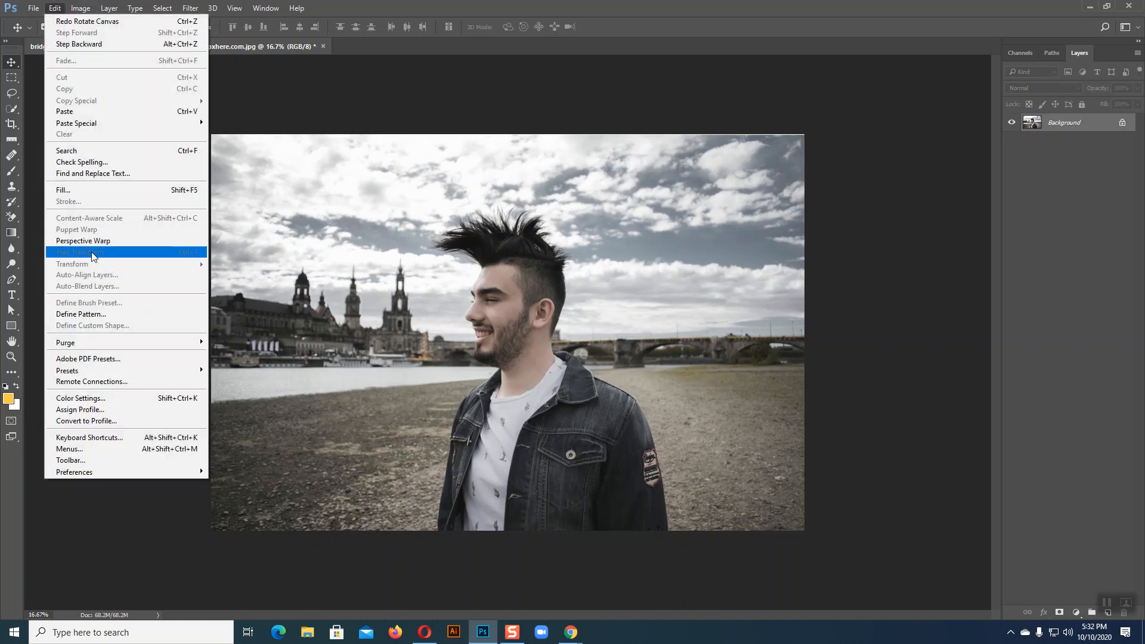
{"action": "left_click", "coordinate": [639, 94]}
Create a new document from the Clipboard preset, 915 x 515 px at 72 ppi with a white background
{"action": "left_click", "coordinate": [34, 9]}
{"action": "left_click", "coordinate": [41, 17]}
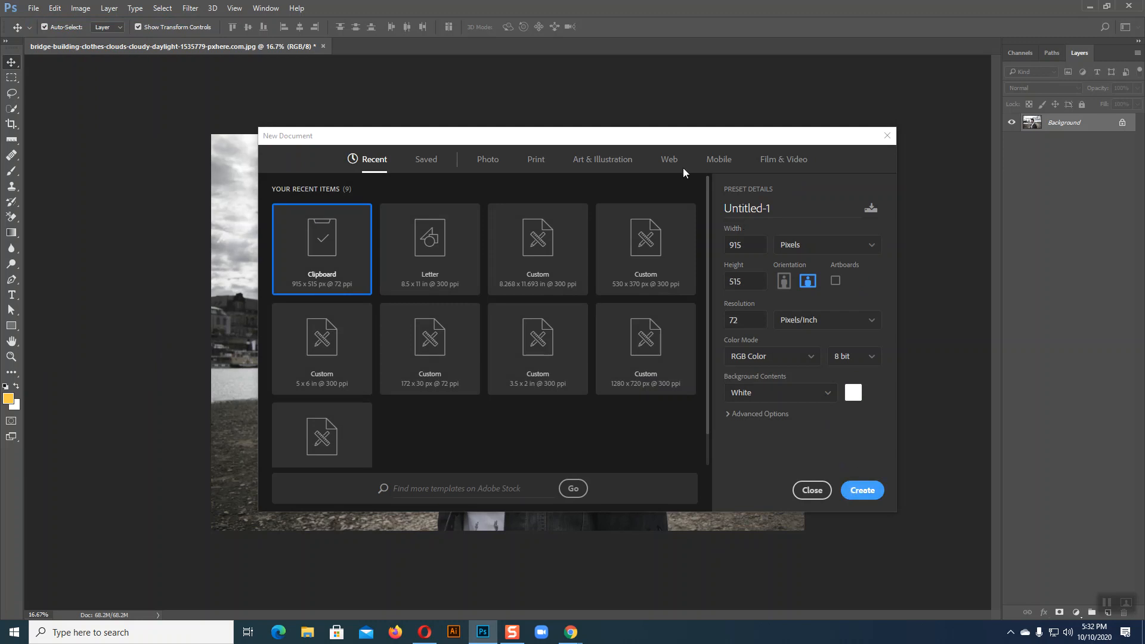
{"action": "left_click", "coordinate": [861, 493]}
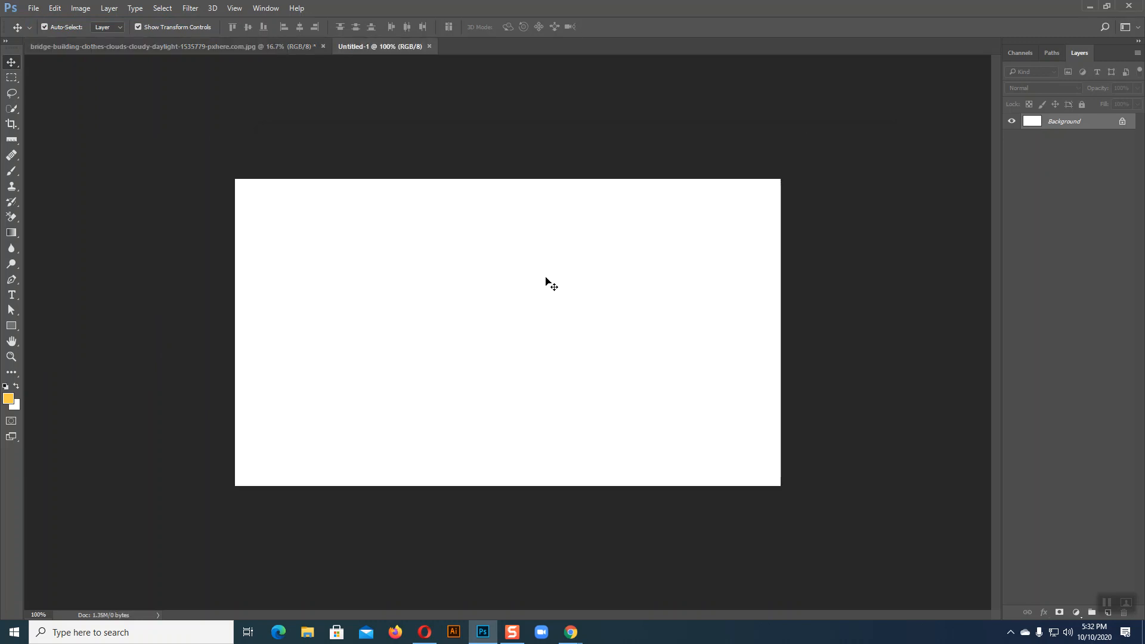
Select the entire portrait photo and bring it into the new blank document as a layer with the Move tool
{"action": "left_click", "coordinate": [249, 48]}
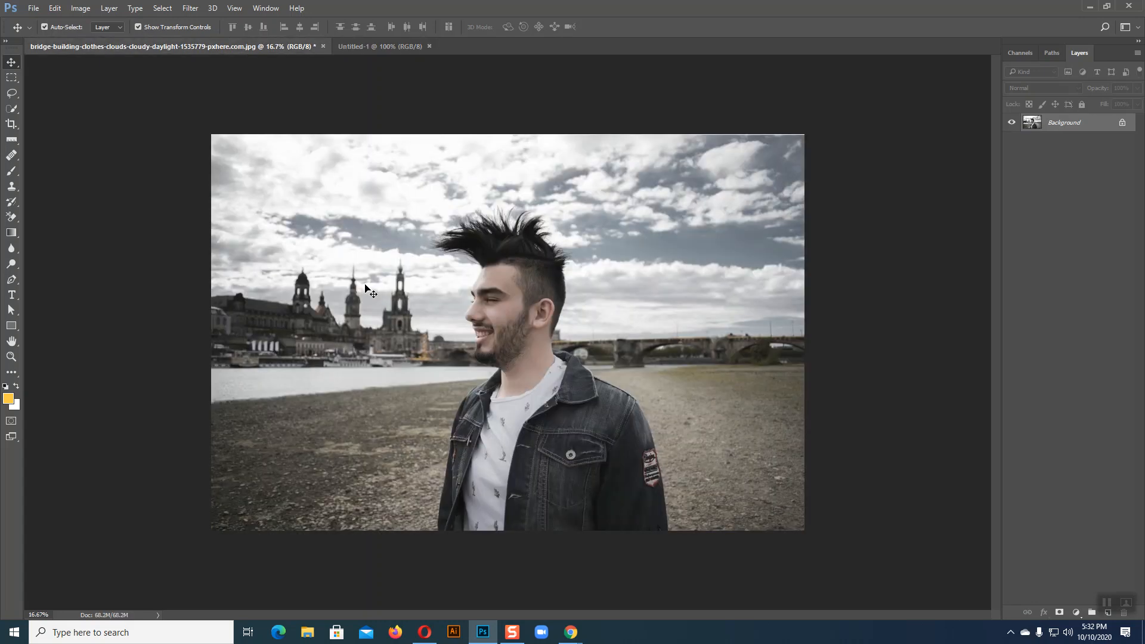
{"action": "key", "text": "ctrl+a"}
{"action": "left_click_drag", "start_coordinate": [365, 290], "coordinate": [476, 313]}
Scale the placed portrait layer down to about 9.5% with Free Transform and center it on the white canvas
{"action": "key", "text": "ctrl+t"}
{"action": "left_click_drag", "start_coordinate": [235, 177], "coordinate": [586, 430]}
{"action": "left_click_drag", "start_coordinate": [415, 316], "coordinate": [378, 286]}
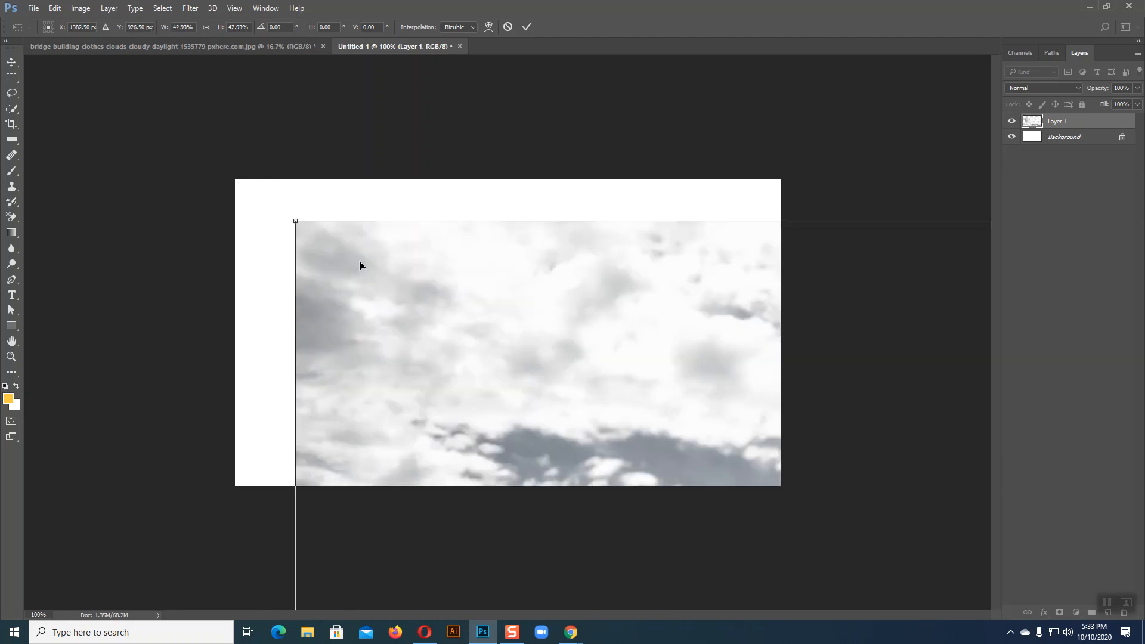
{"action": "left_click_drag", "start_coordinate": [294, 224], "coordinate": [382, 244]}
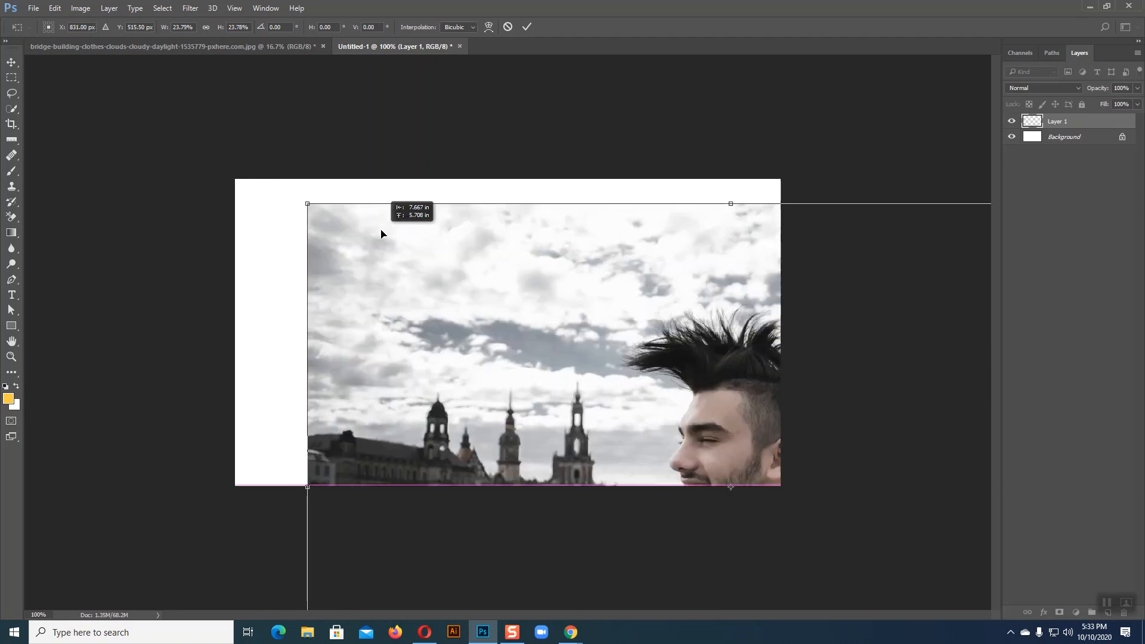
{"action": "left_click_drag", "start_coordinate": [308, 205], "coordinate": [545, 401]}
{"action": "left_click_drag", "start_coordinate": [628, 440], "coordinate": [404, 293]}
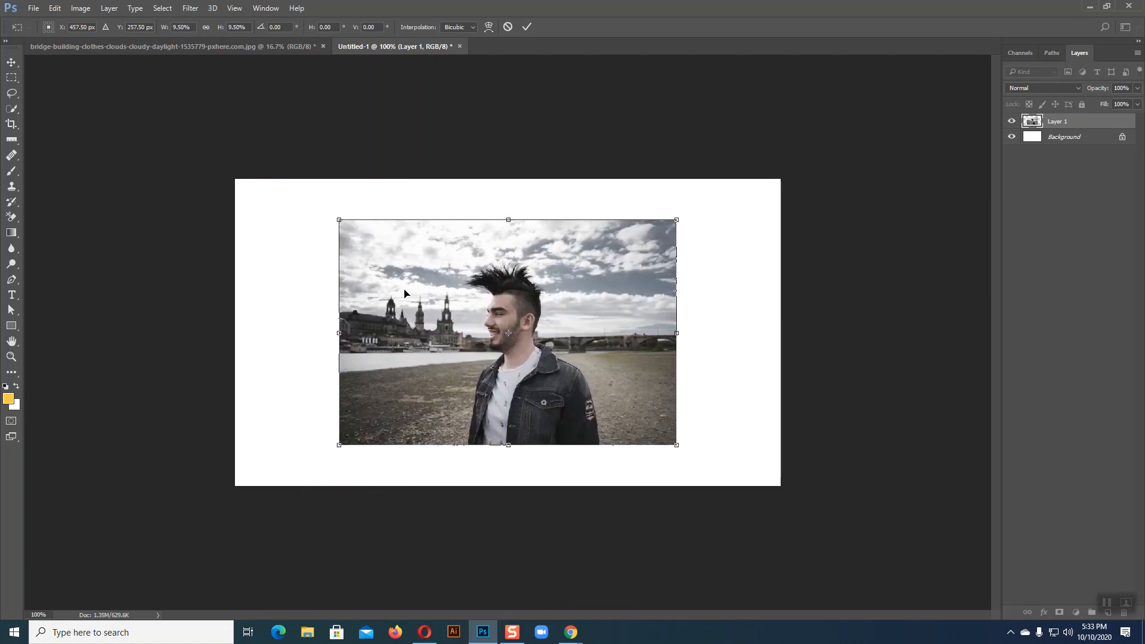
{"action": "key", "text": "Return"}
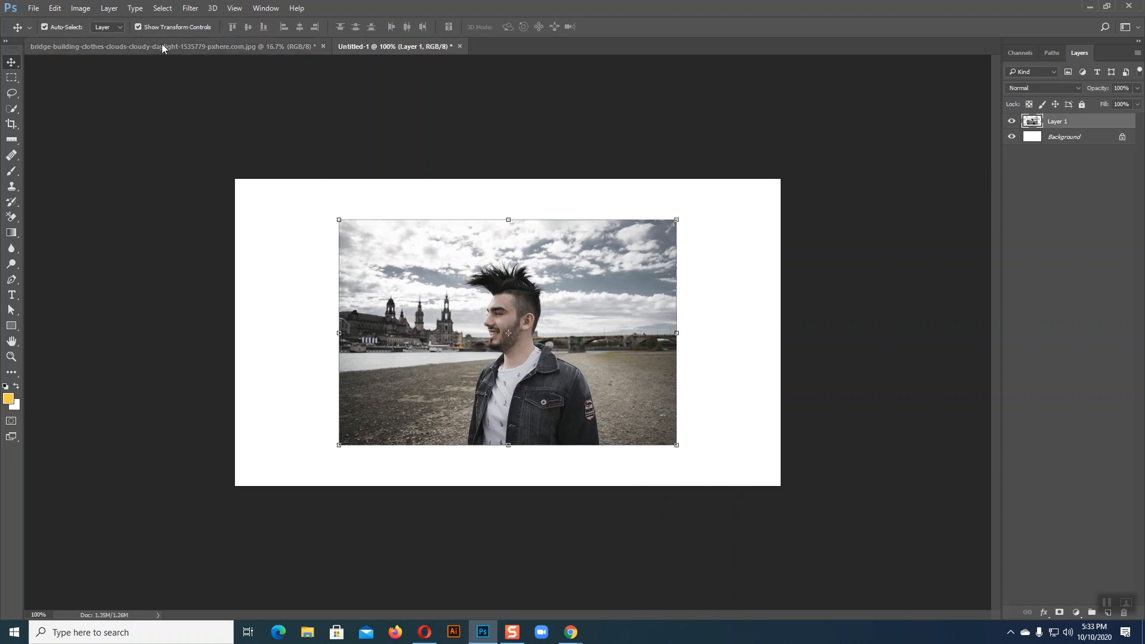
{"action": "left_click", "coordinate": [55, 8]}
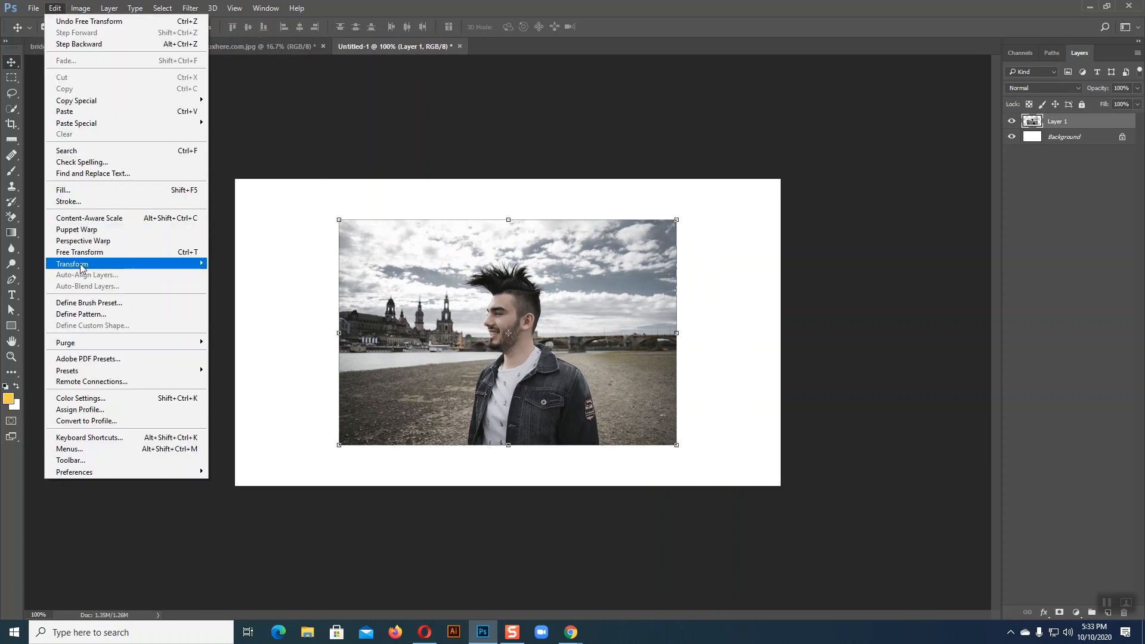
{"action": "mouse_move", "coordinate": [73, 267]}
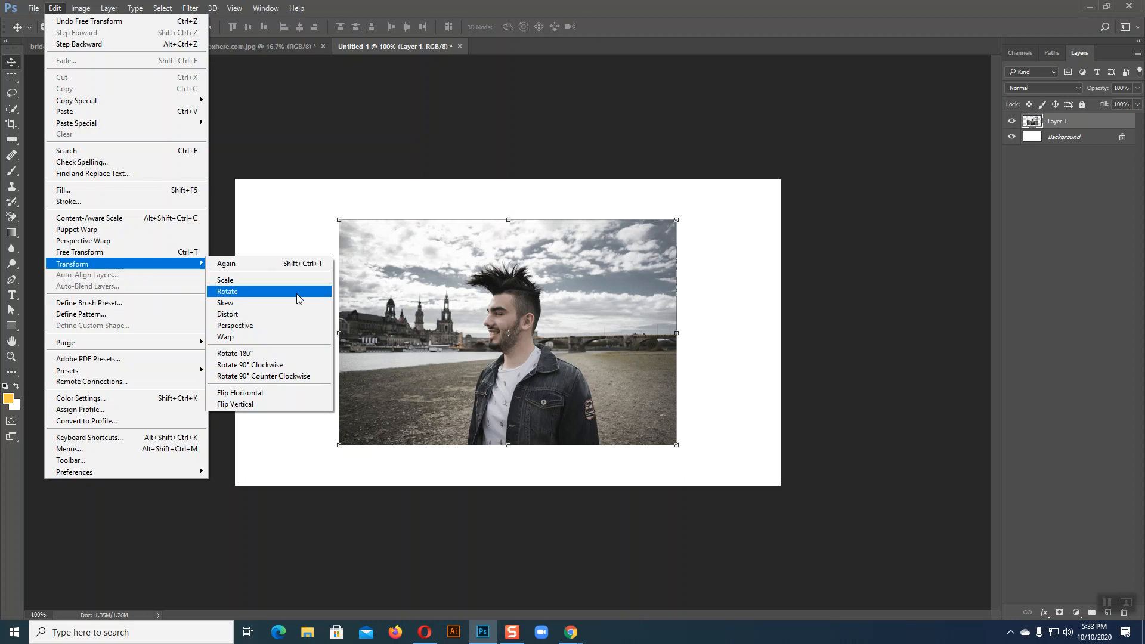
{"action": "left_click", "coordinate": [762, 352]}
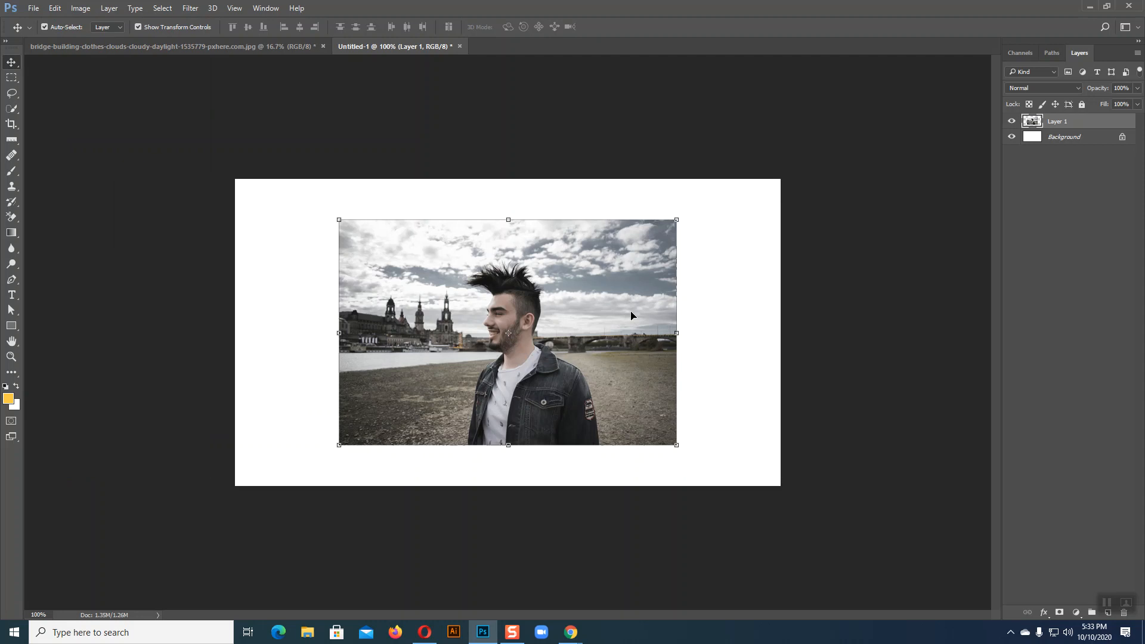
{"action": "left_click", "coordinate": [55, 8]}
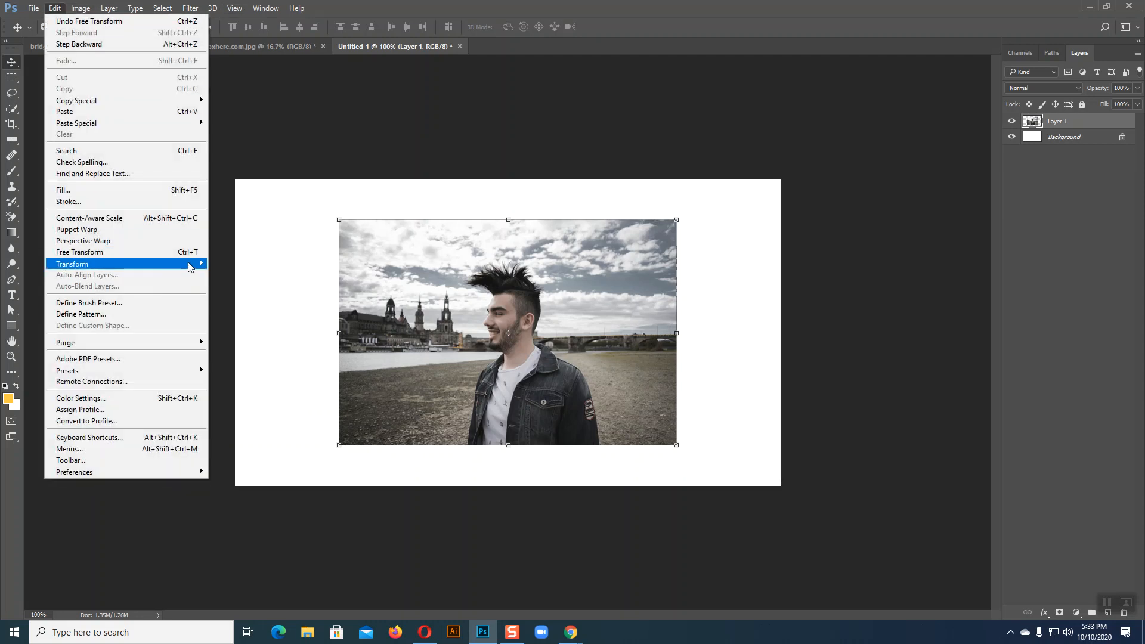
{"action": "key", "text": "Escape"}
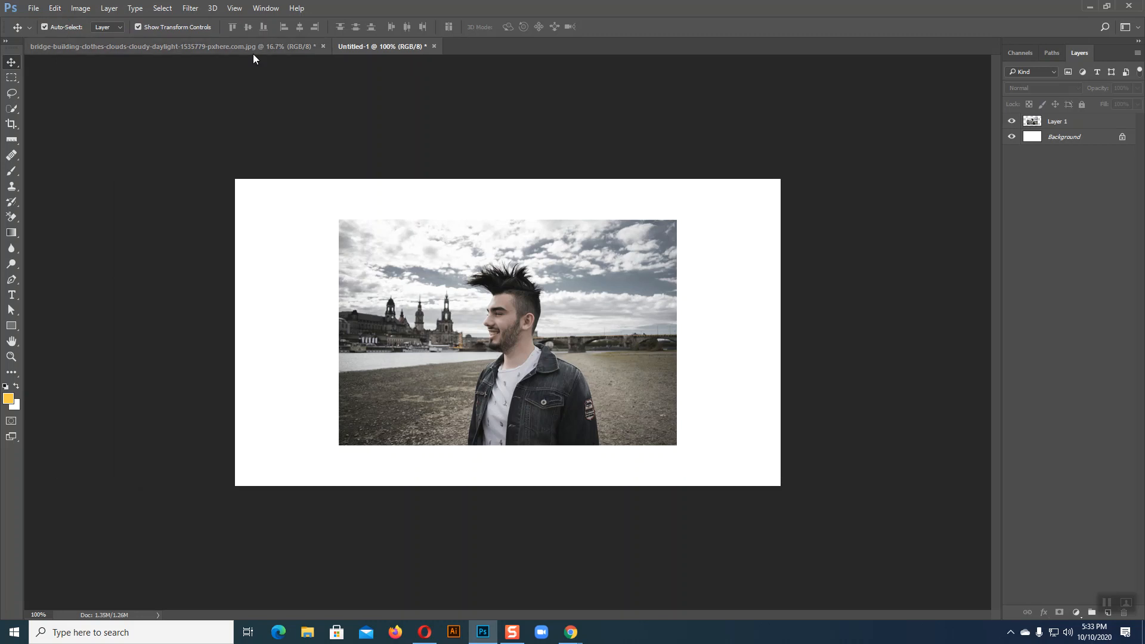
Switch back to the original portrait document, rotate its whole canvas 180°, and undo the rotation
{"action": "left_click", "coordinate": [253, 50]}
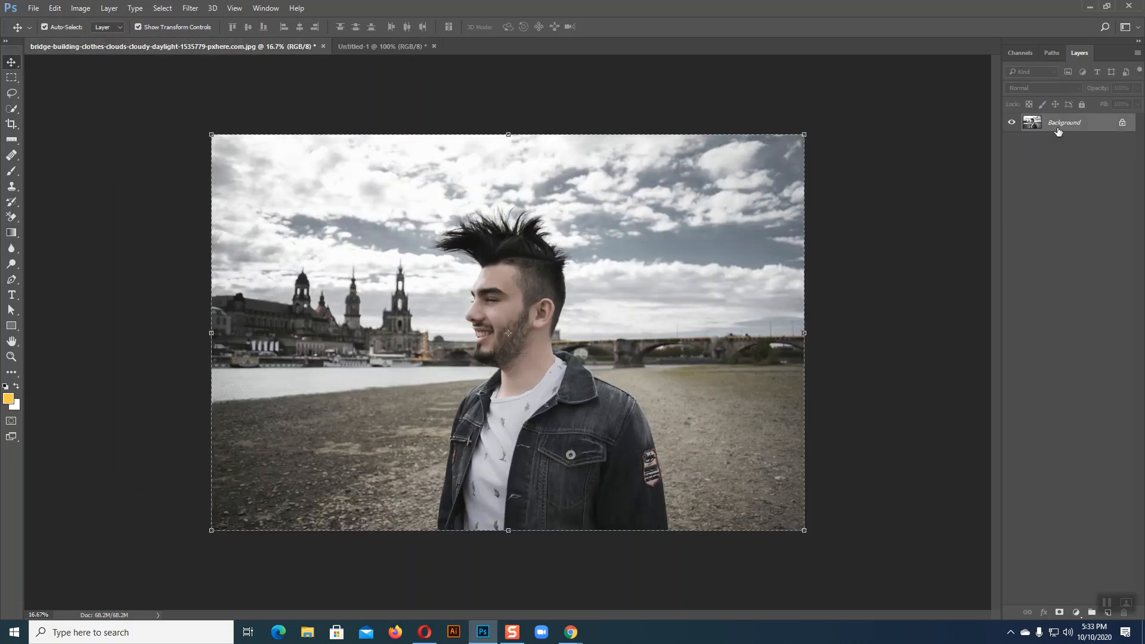
{"action": "left_click", "coordinate": [80, 8]}
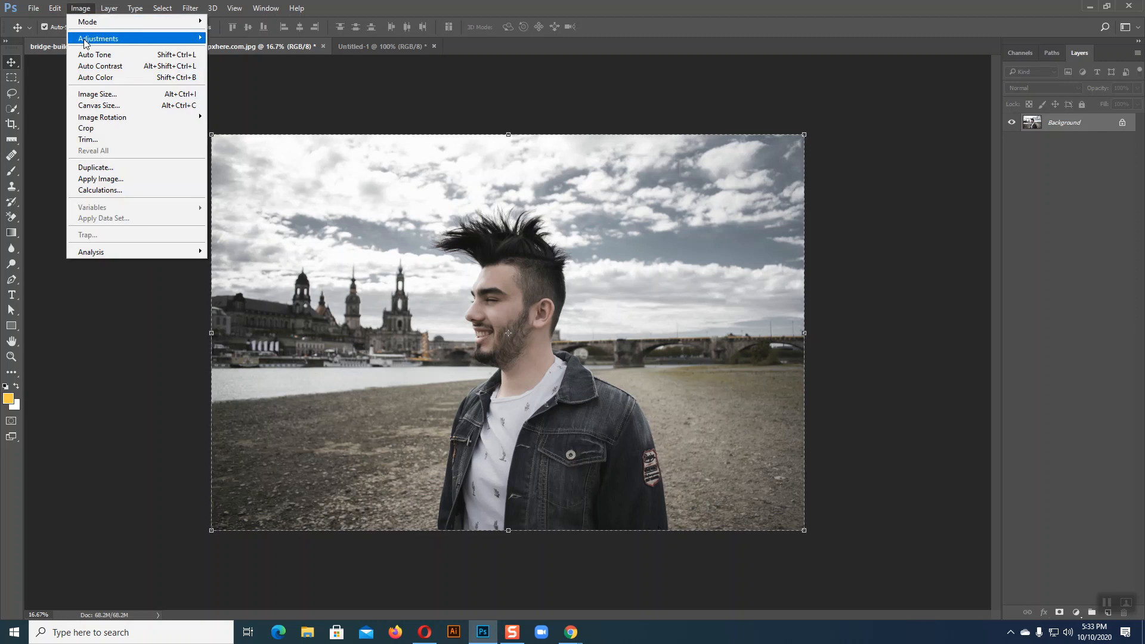
{"action": "mouse_move", "coordinate": [91, 117]}
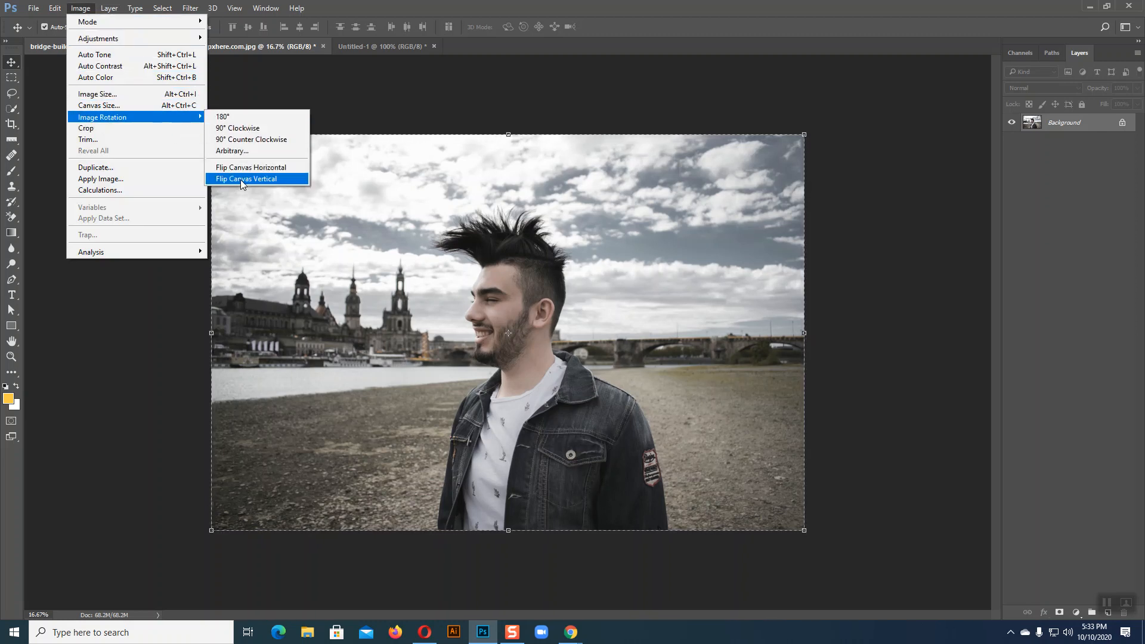
{"action": "left_click", "coordinate": [238, 118]}
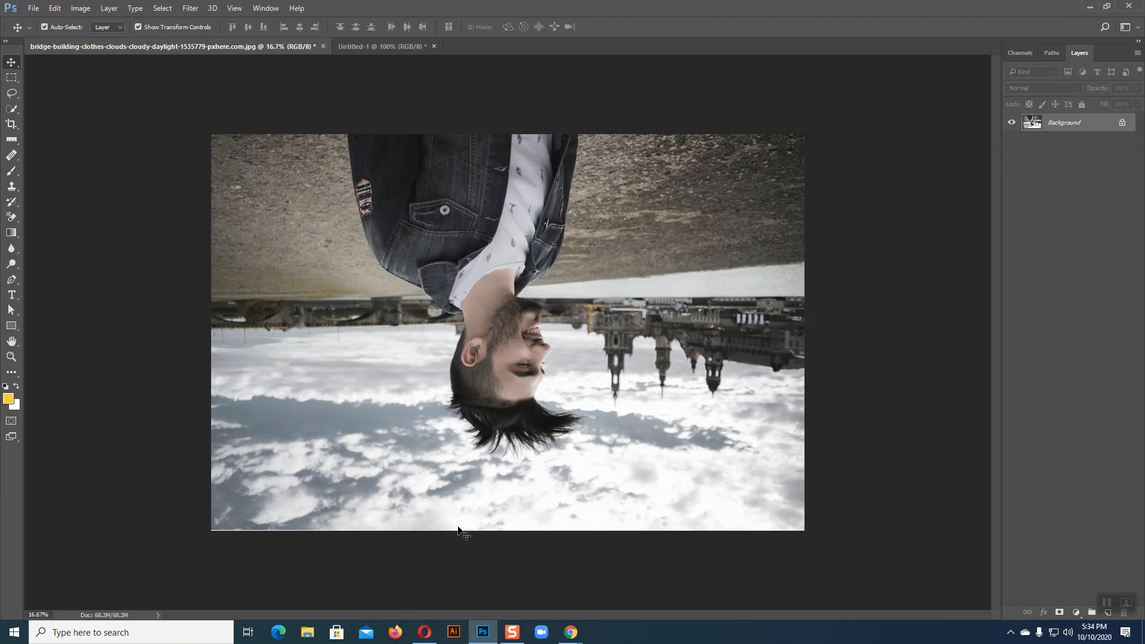
{"action": "key", "text": "ctrl+z"}
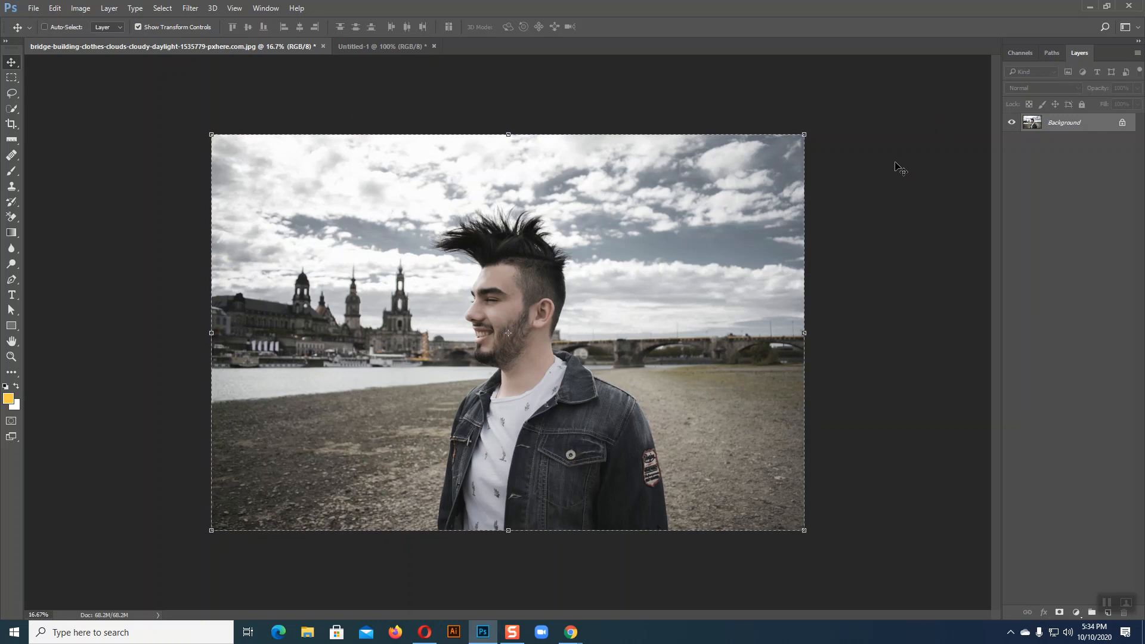
In the new document, rotate only the portrait layer 90° clockwise with Transform and undo the rotation
{"action": "left_click_drag", "start_coordinate": [896, 166], "coordinate": [427, 299]}
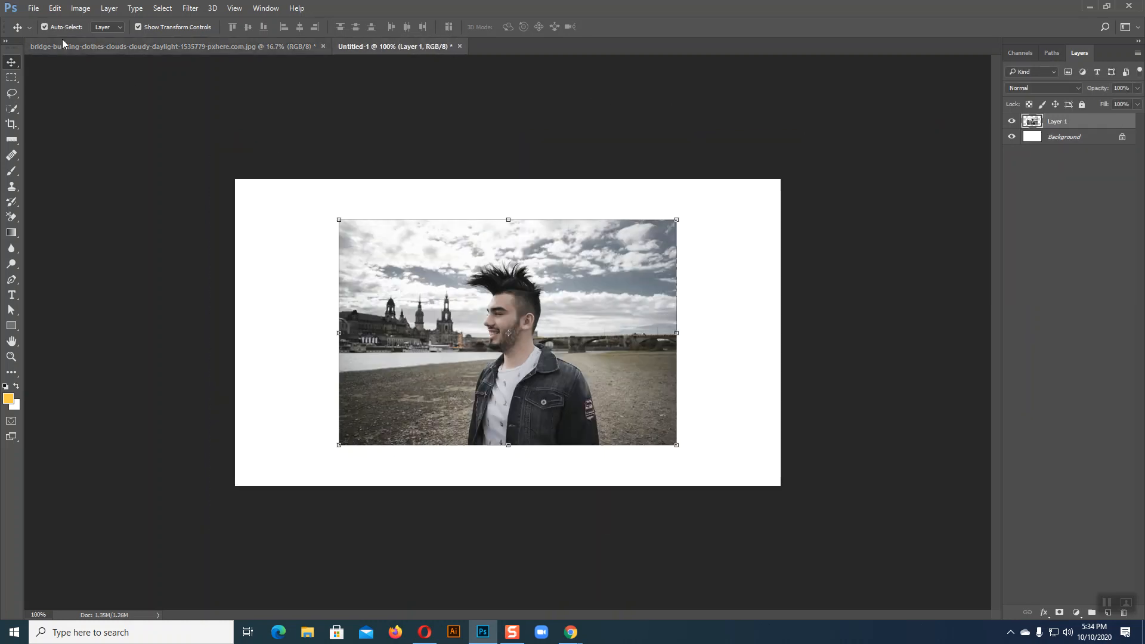
{"action": "left_click", "coordinate": [54, 8]}
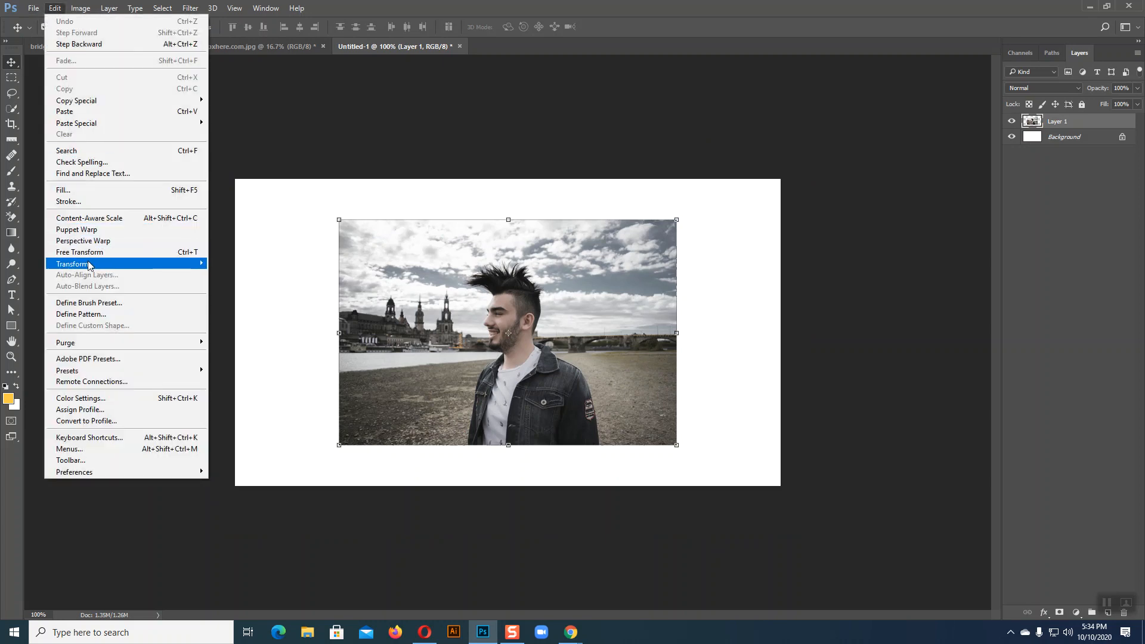
{"action": "left_click", "coordinate": [265, 365]}
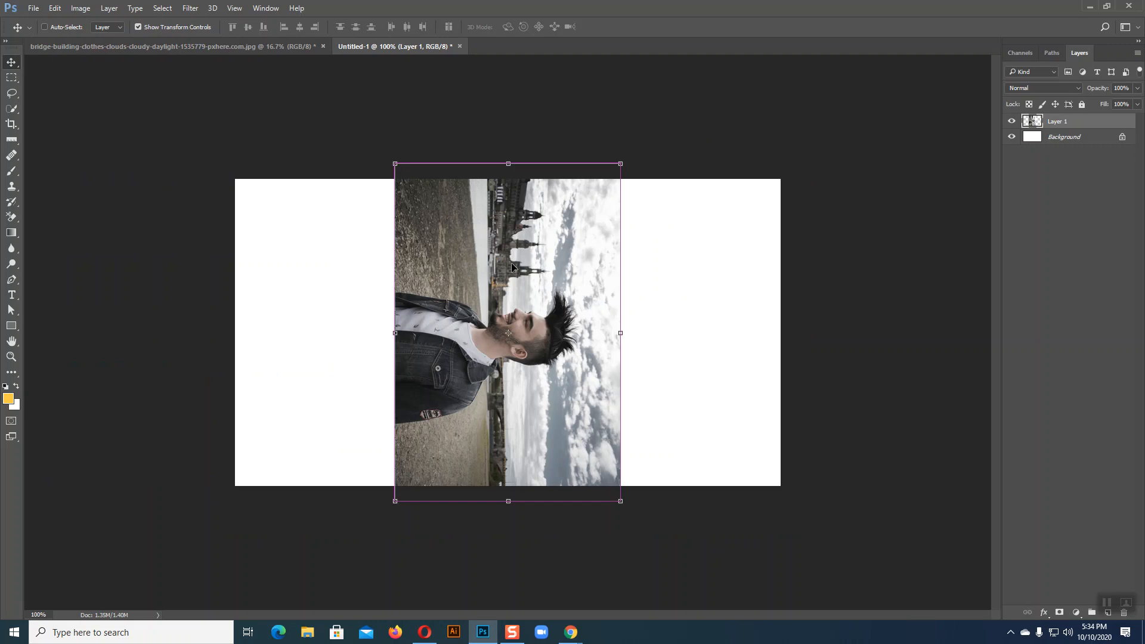
{"action": "key", "text": "ctrl+z"}
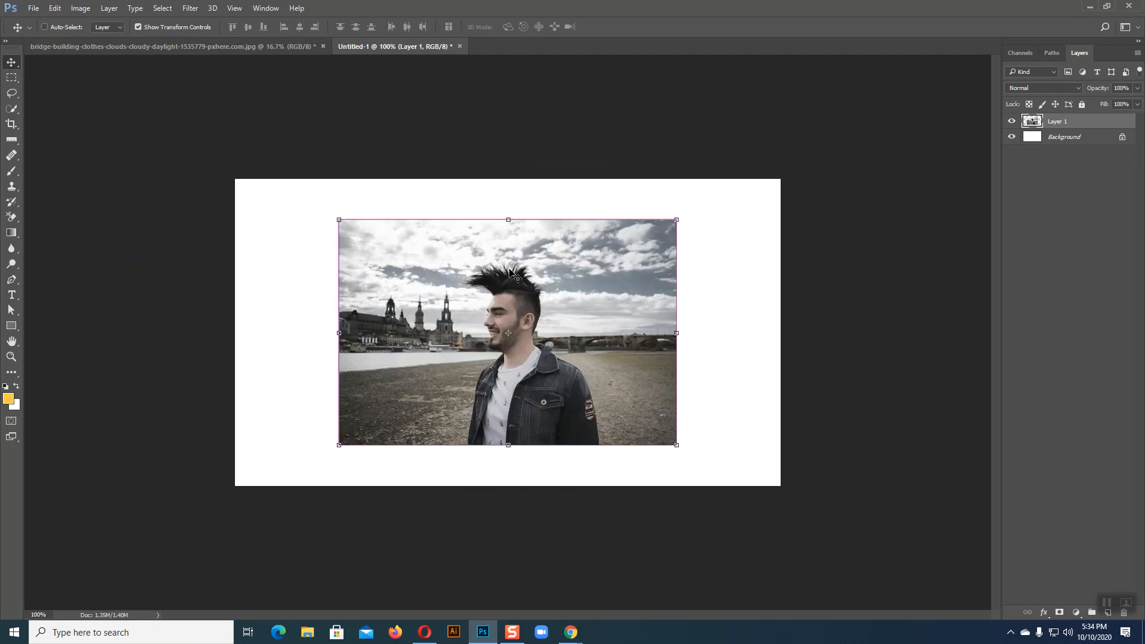
Return to the original portrait document and rotate its whole canvas 180°, undoing the rotation
{"action": "left_click", "coordinate": [270, 49]}
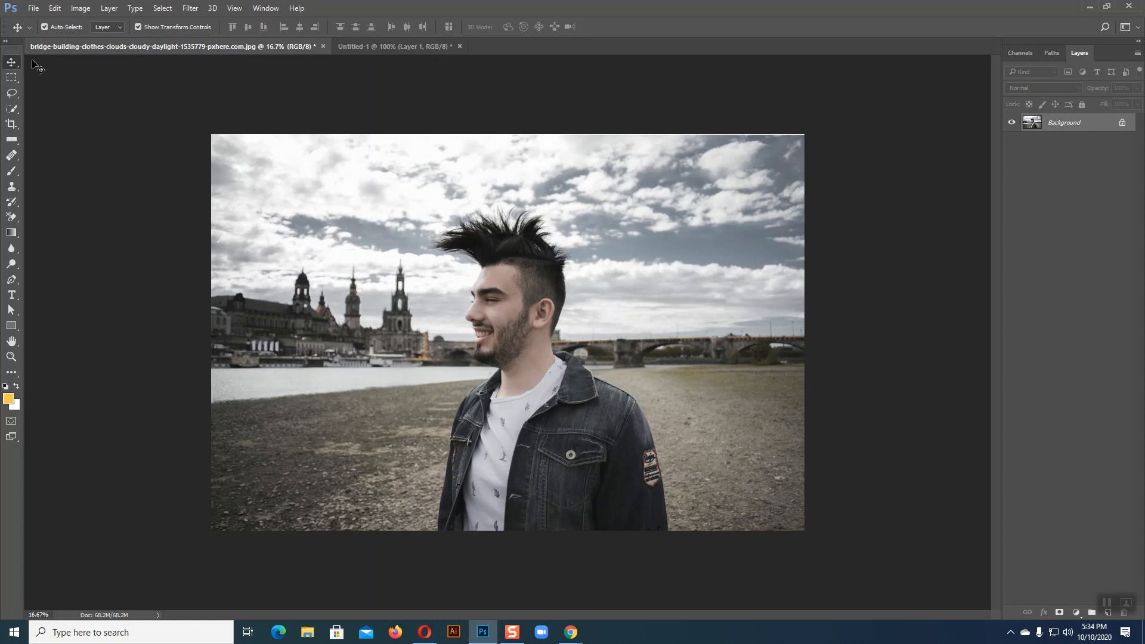
{"action": "left_click", "coordinate": [55, 7]}
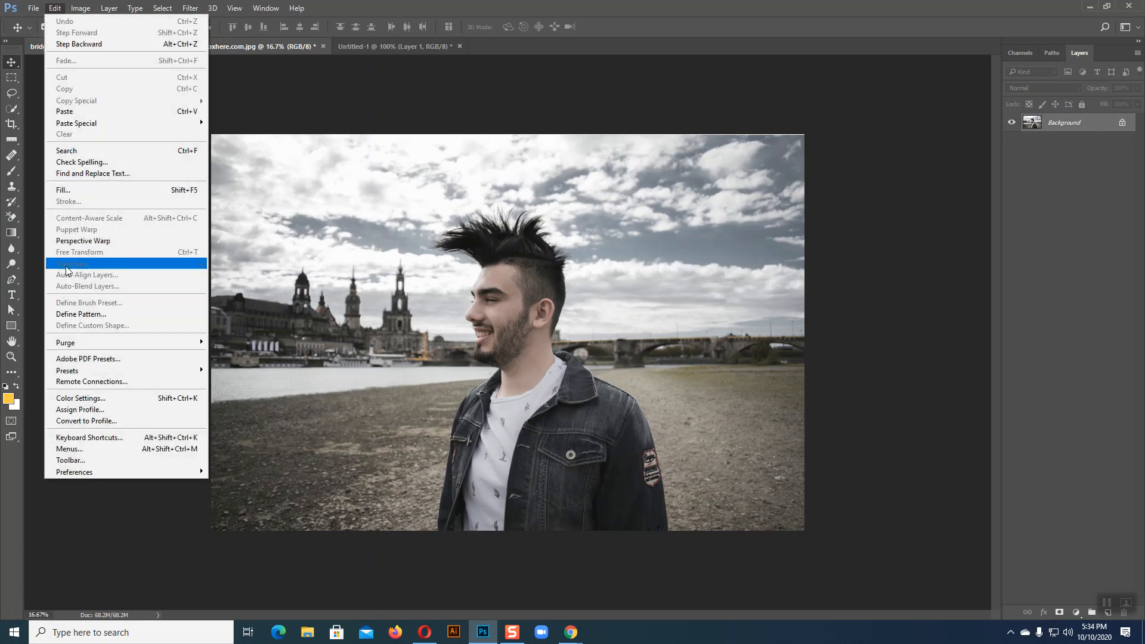
{"action": "left_click", "coordinate": [81, 8]}
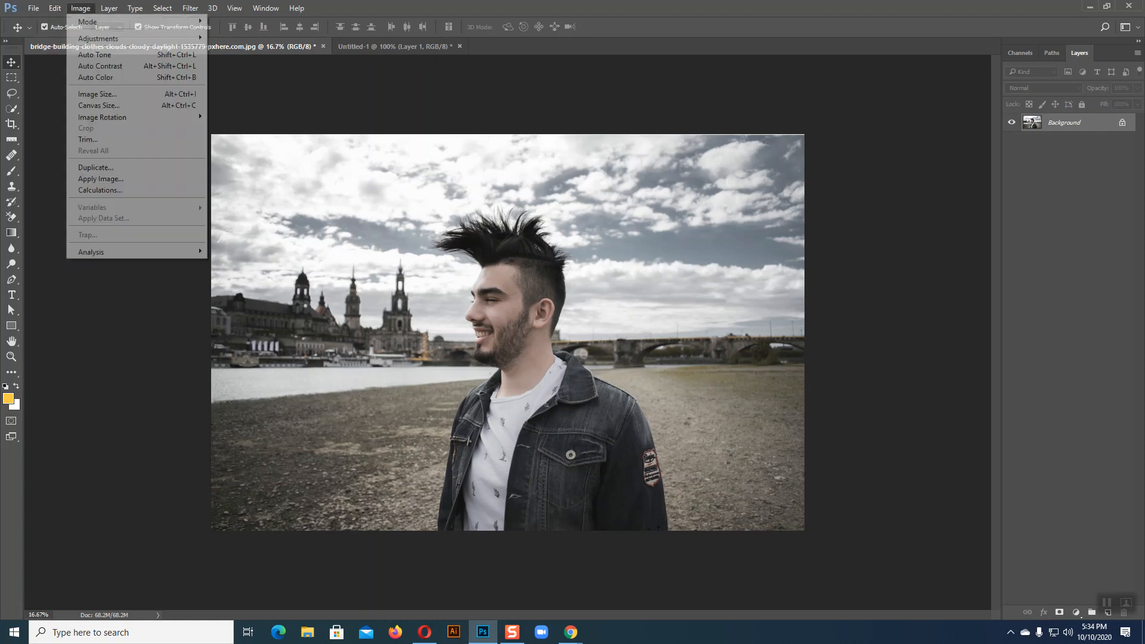
{"action": "mouse_move", "coordinate": [125, 121]}
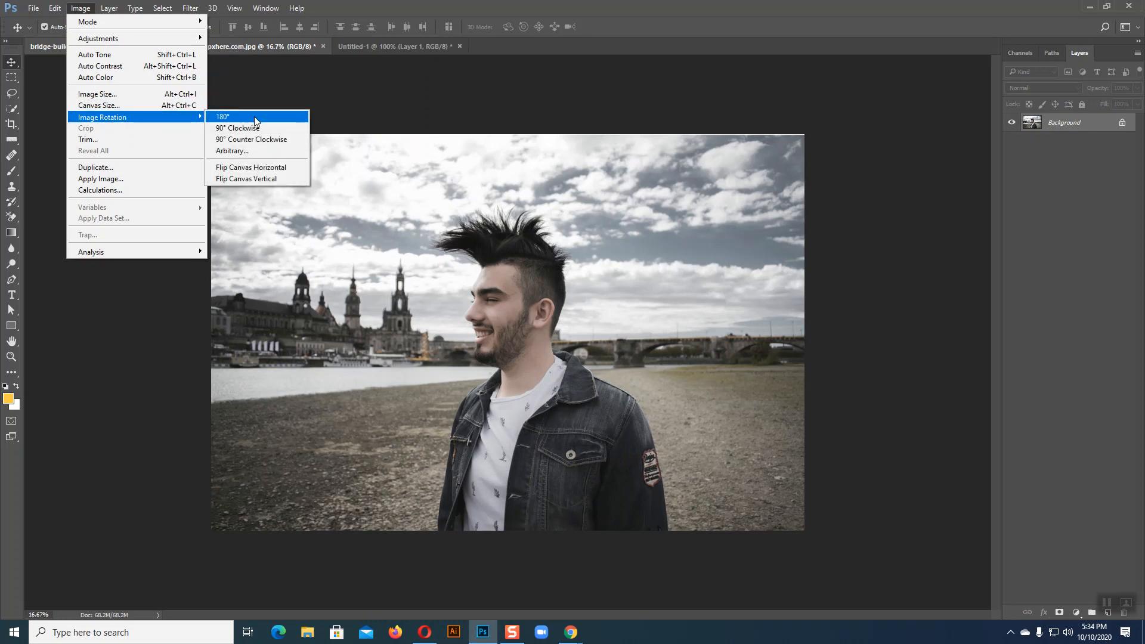
{"action": "left_click", "coordinate": [255, 117]}
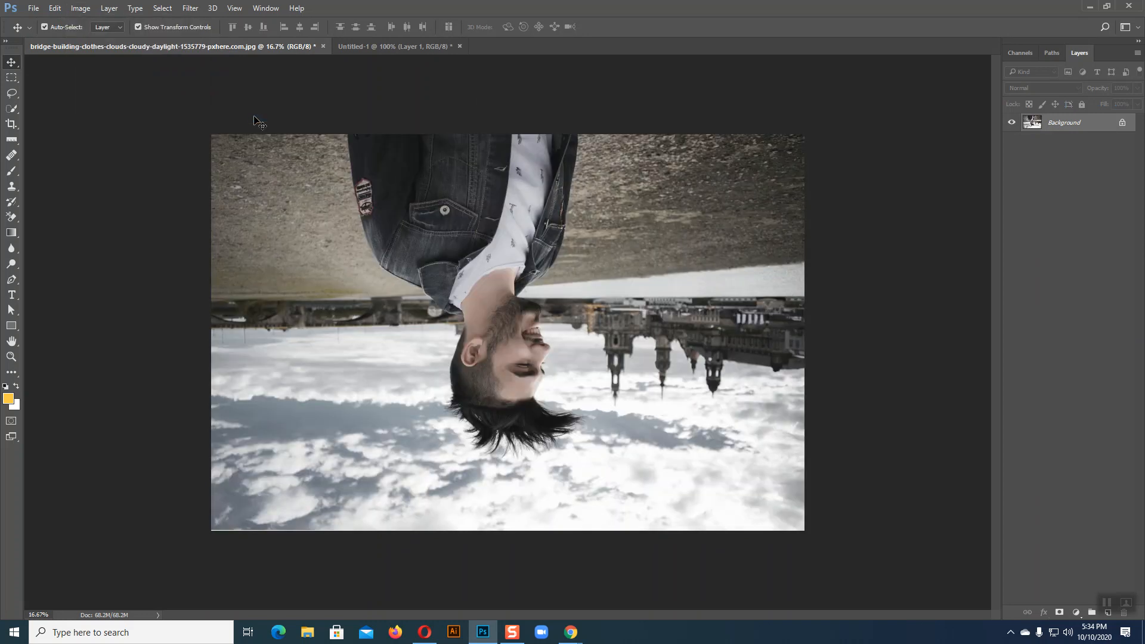
{"action": "key", "text": "ctrl+z"}
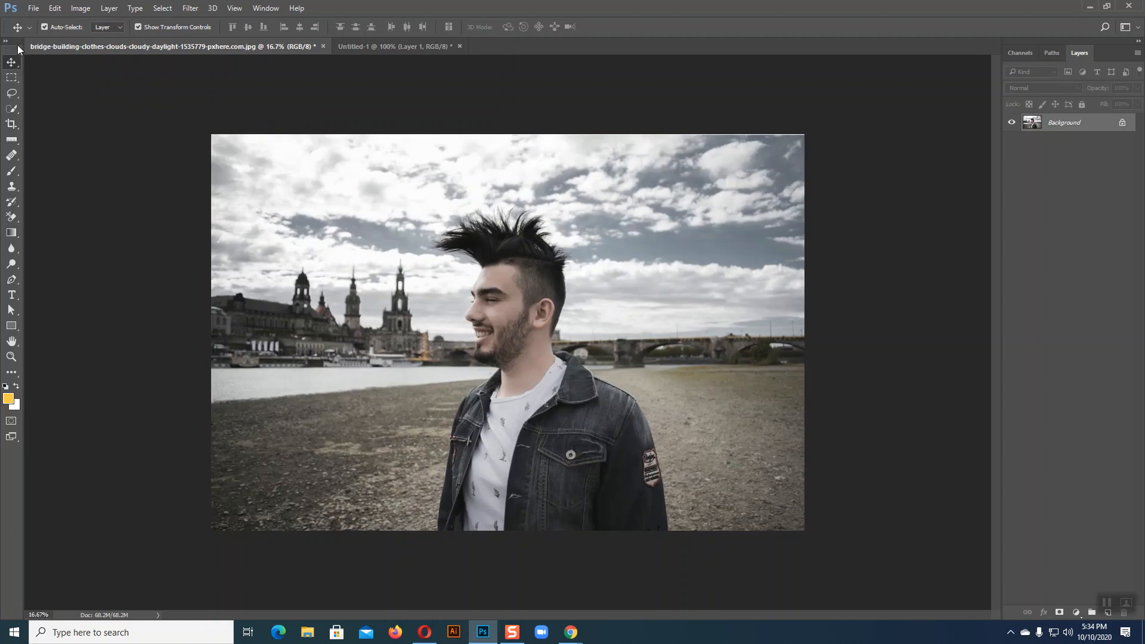
Flip the original portrait's whole canvas horizontally and vertically, and undo both flips
{"action": "left_click", "coordinate": [81, 9]}
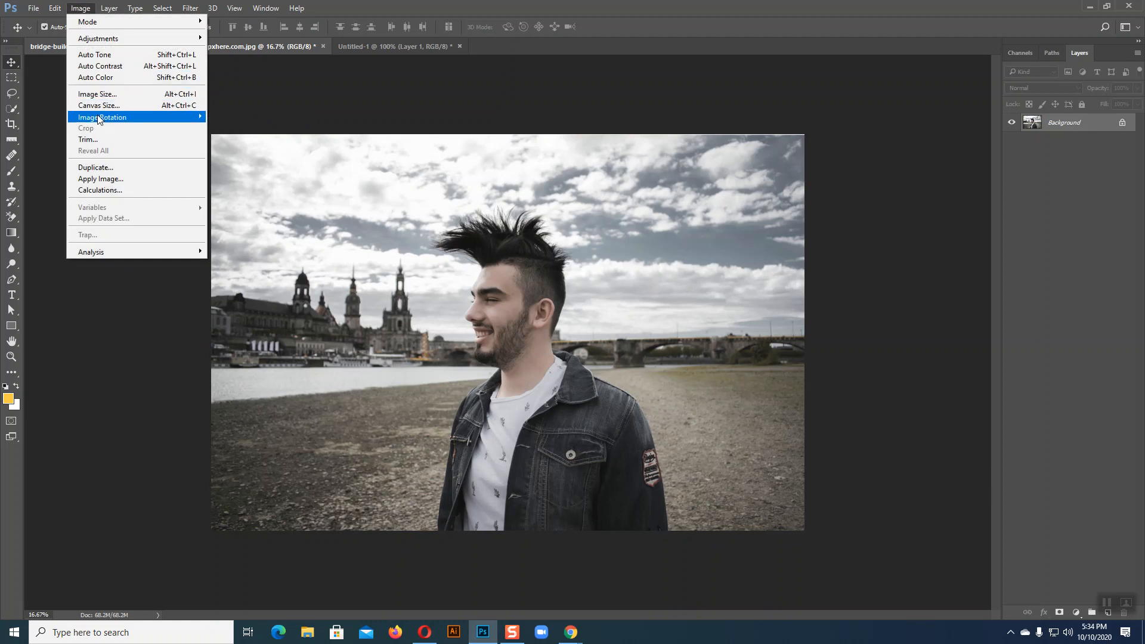
{"action": "mouse_move", "coordinate": [170, 118]}
{"action": "left_click", "coordinate": [257, 167]}
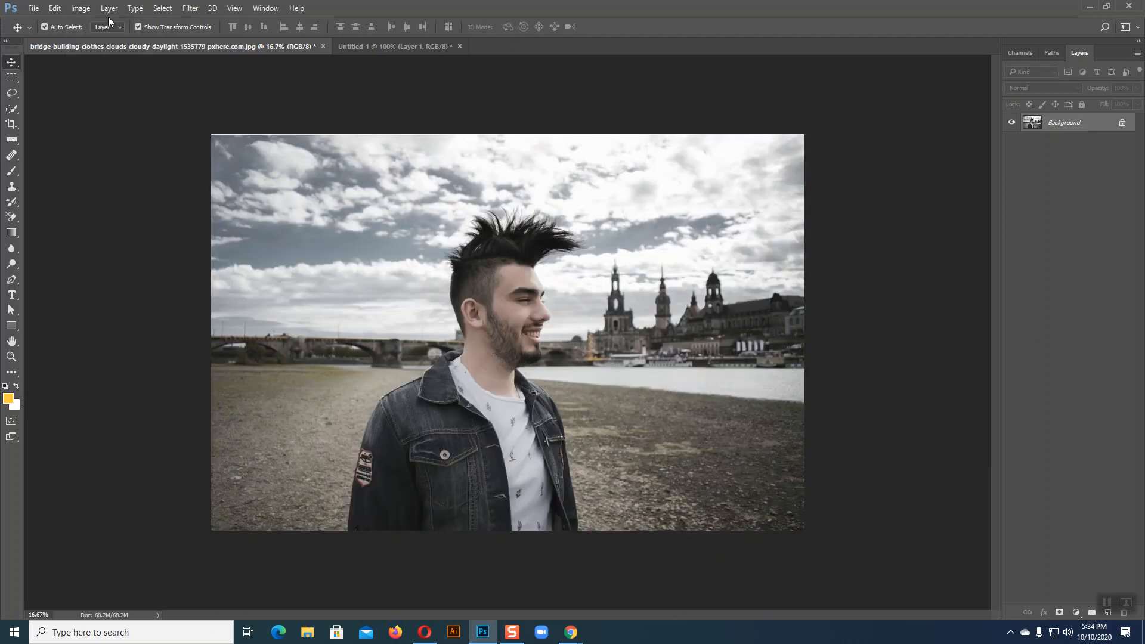
{"action": "left_click", "coordinate": [80, 9]}
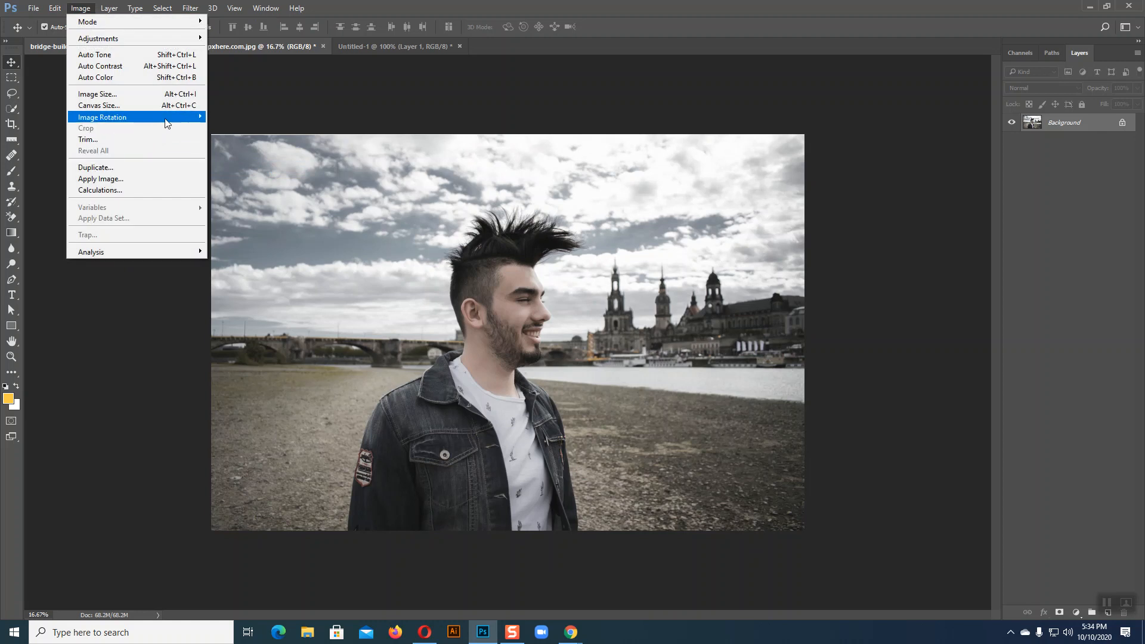
{"action": "mouse_move", "coordinate": [167, 118]}
{"action": "left_click", "coordinate": [258, 179]}
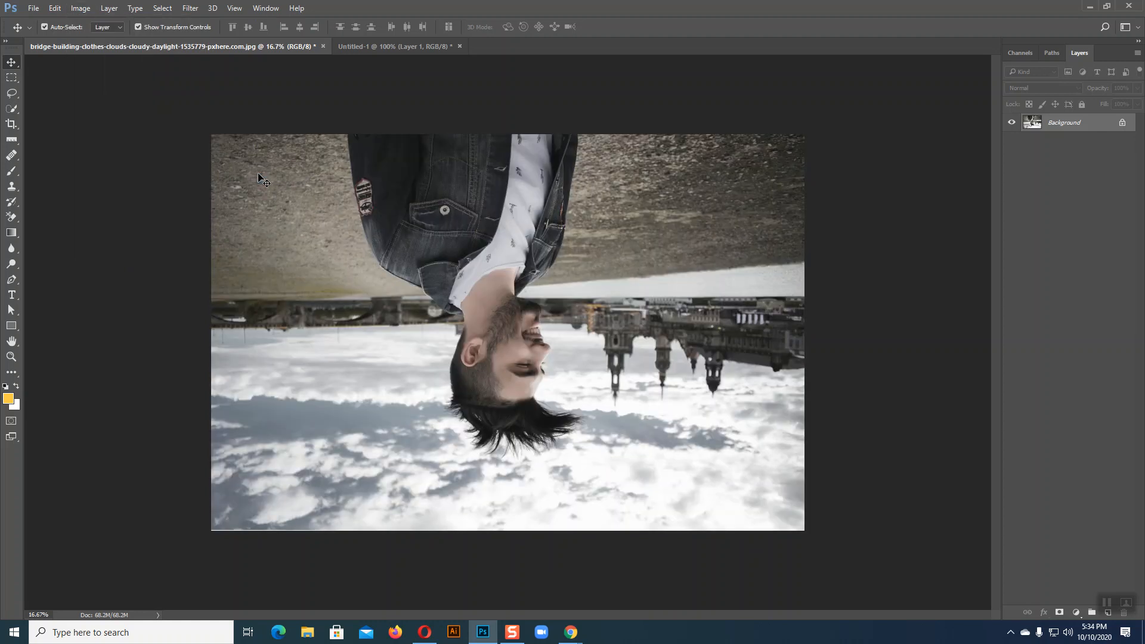
{"action": "key", "text": "ctrl+z"}
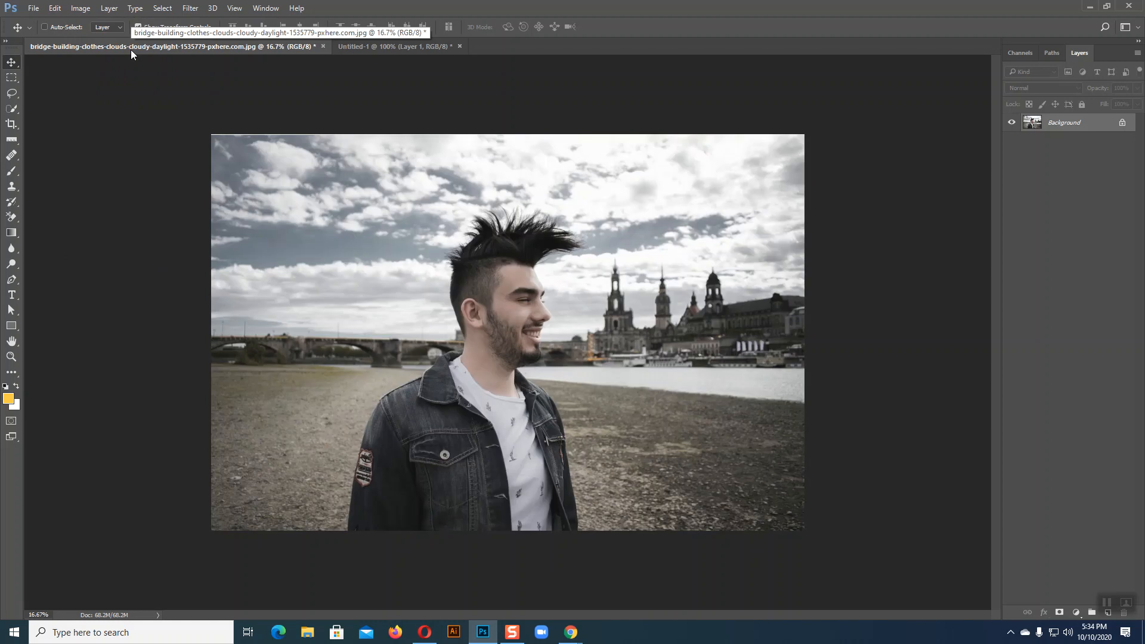
{"action": "key", "text": "ctrl+z"}
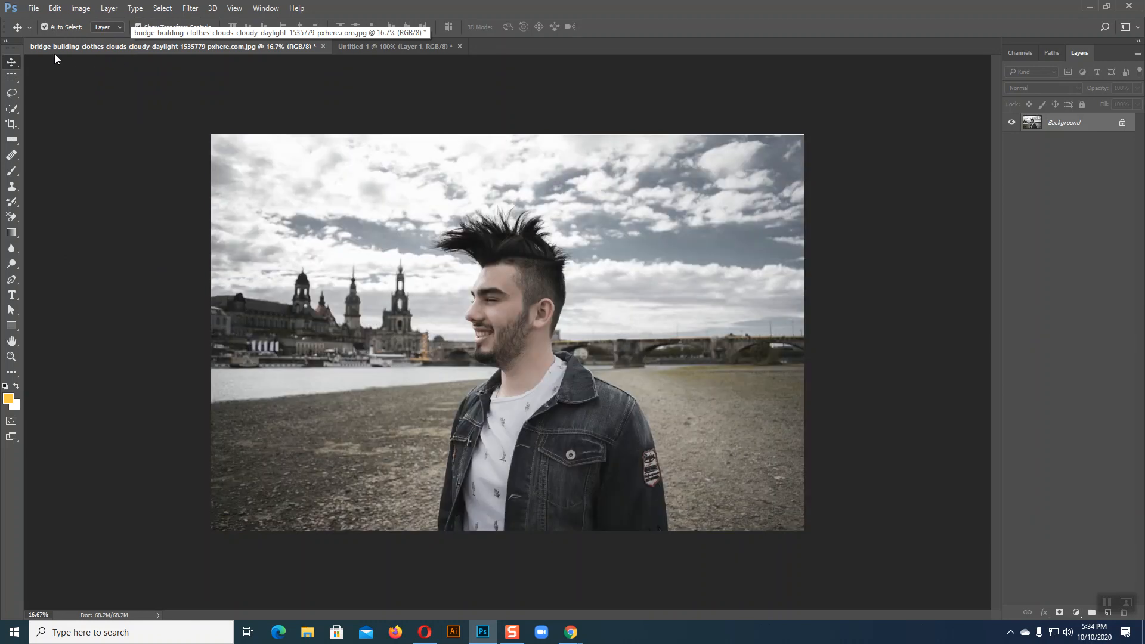